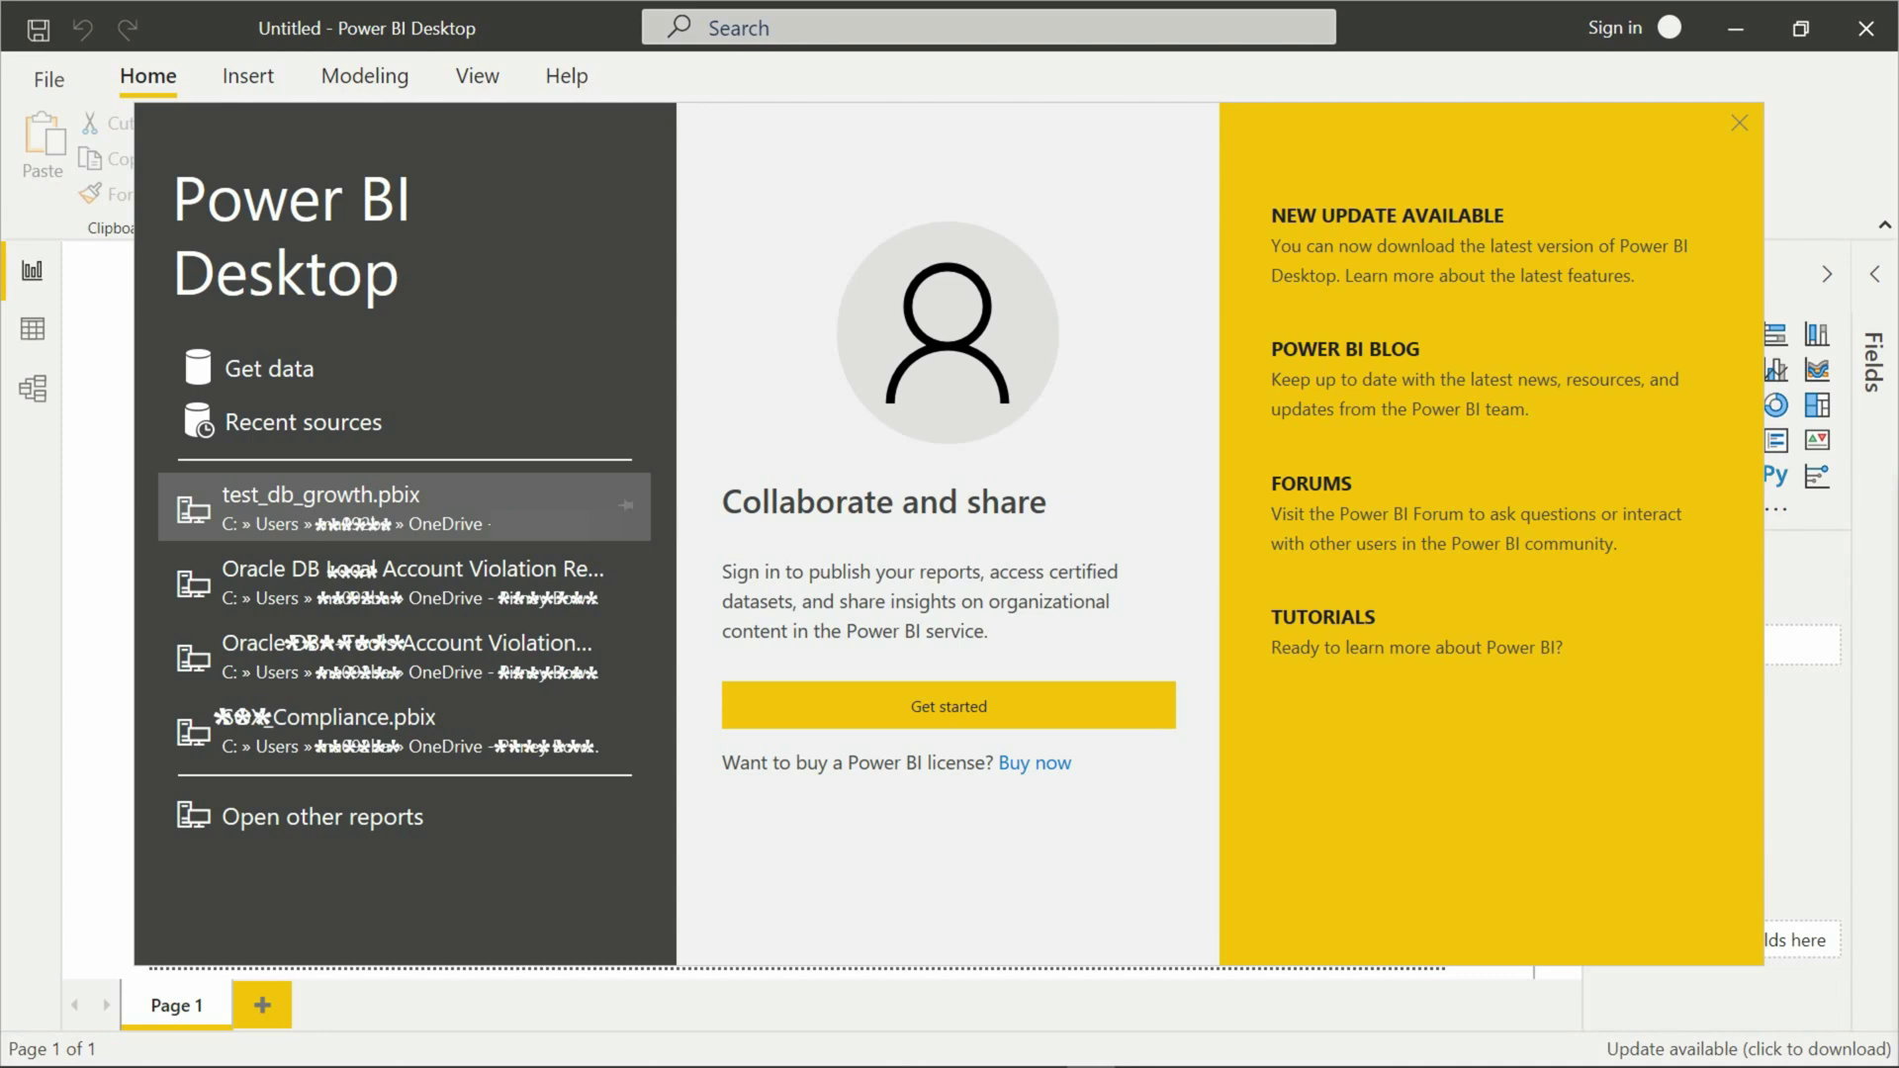
Step: Open the recent report test_db_growth.pbix
{"action": "left_click", "coordinate": [302, 506]}
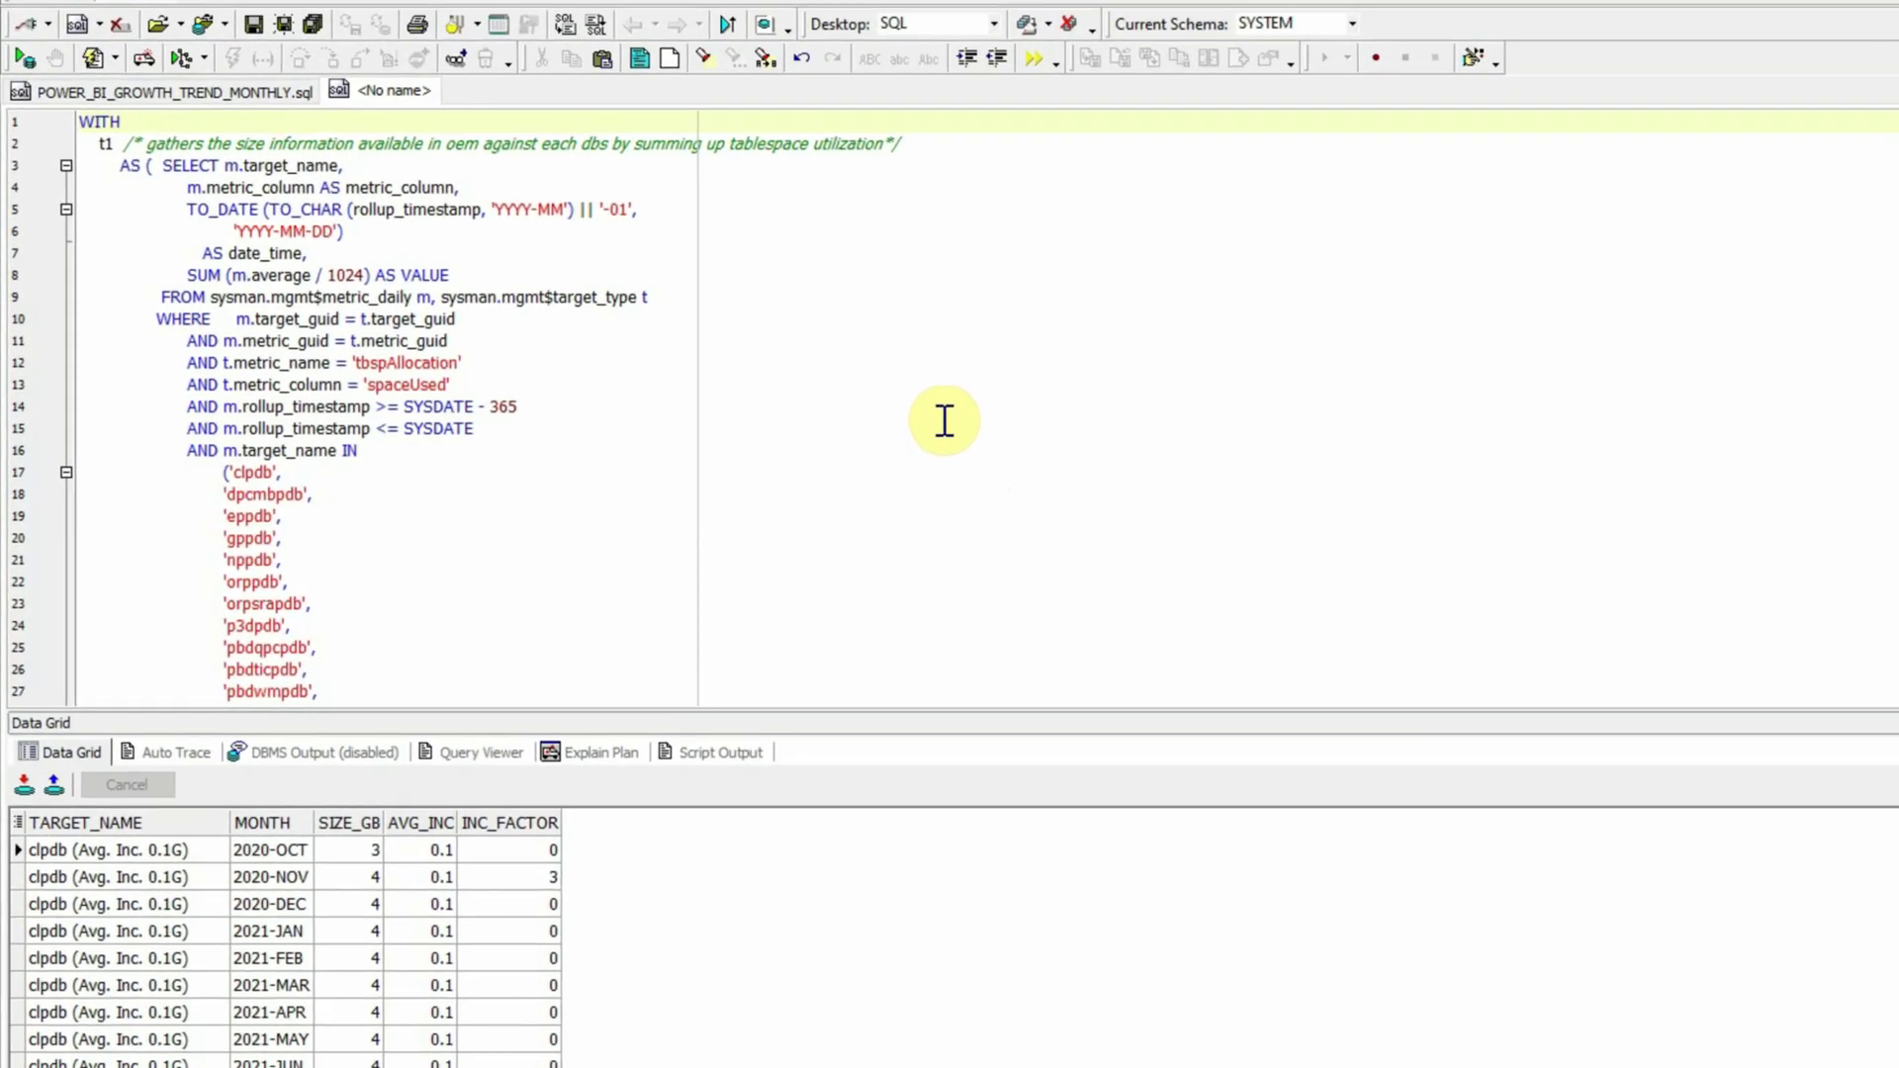
Step: In Toad for Oracle, read through the growth trend query from the t1 subquery to the start of t3
{"action": "left_click", "coordinate": [621, 446]}
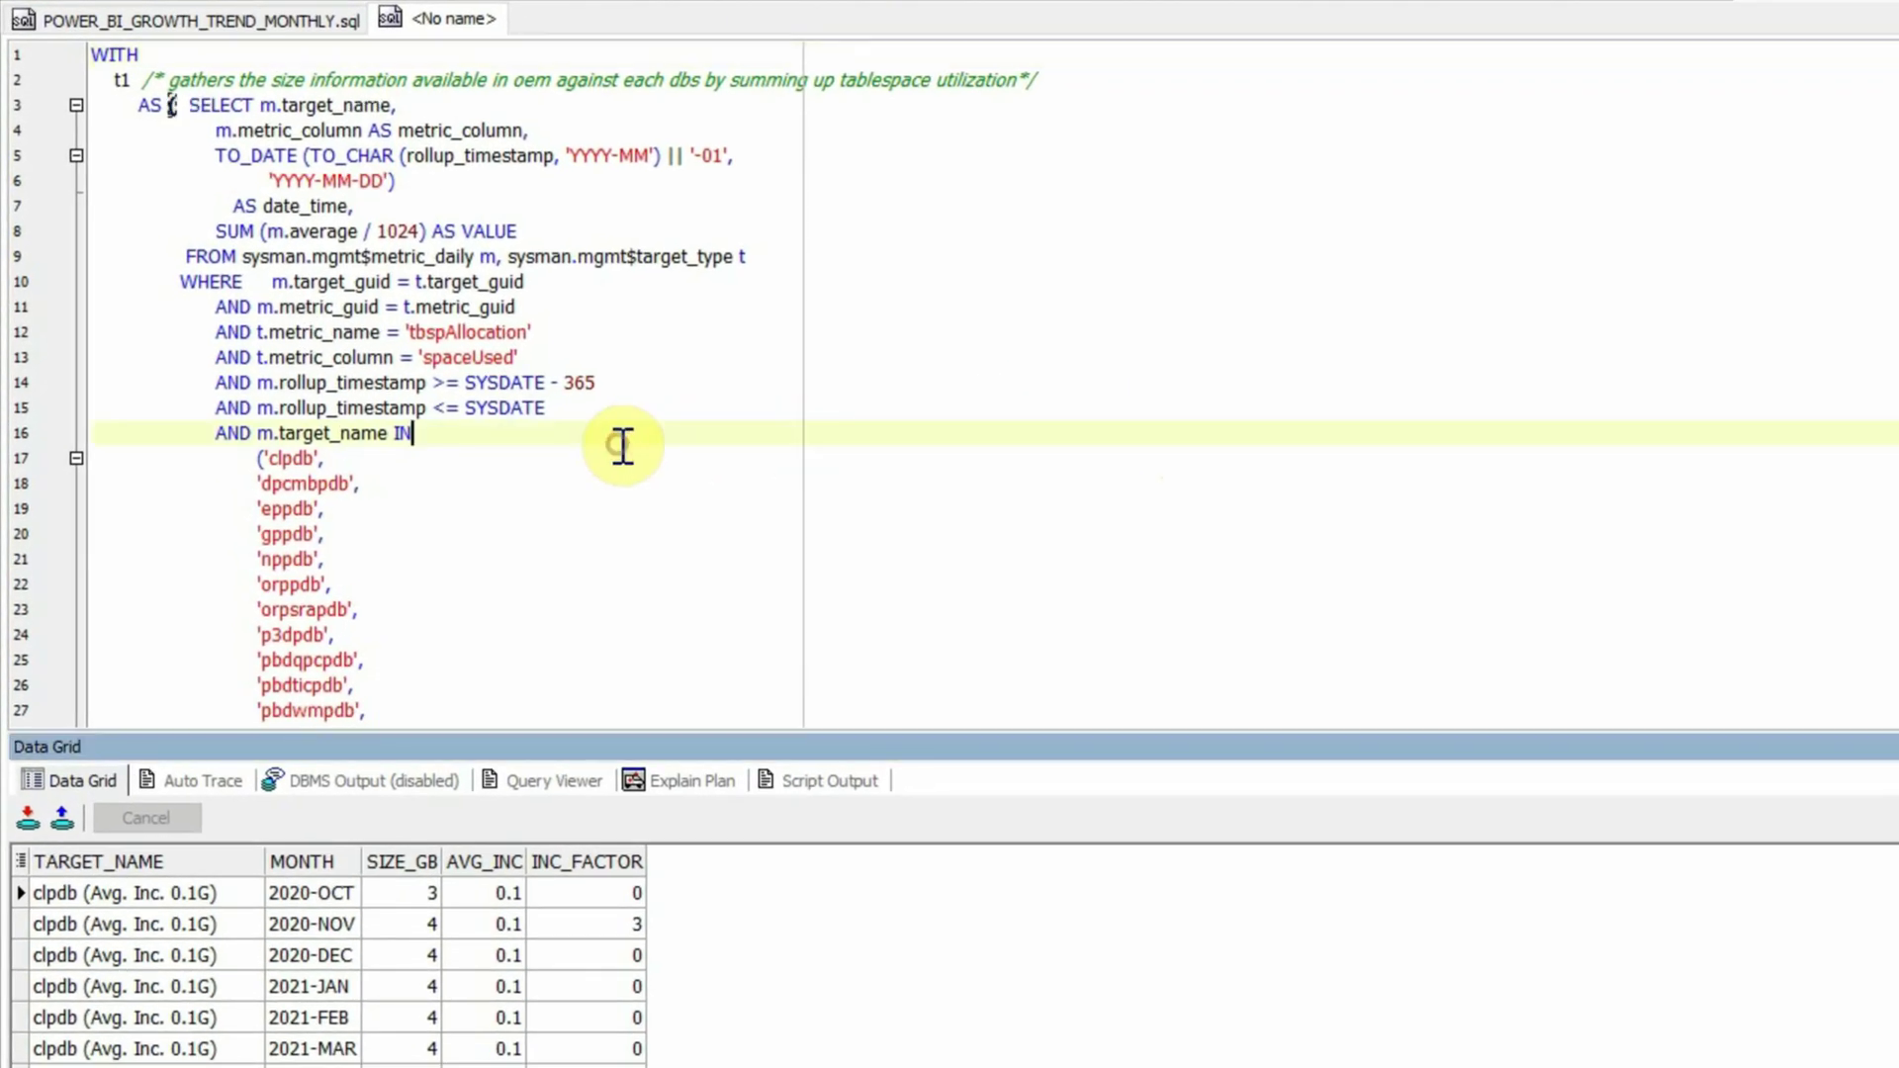
{"action": "scroll", "coordinate": [585, 430], "scroll_direction": "down", "scroll_amount": 3}
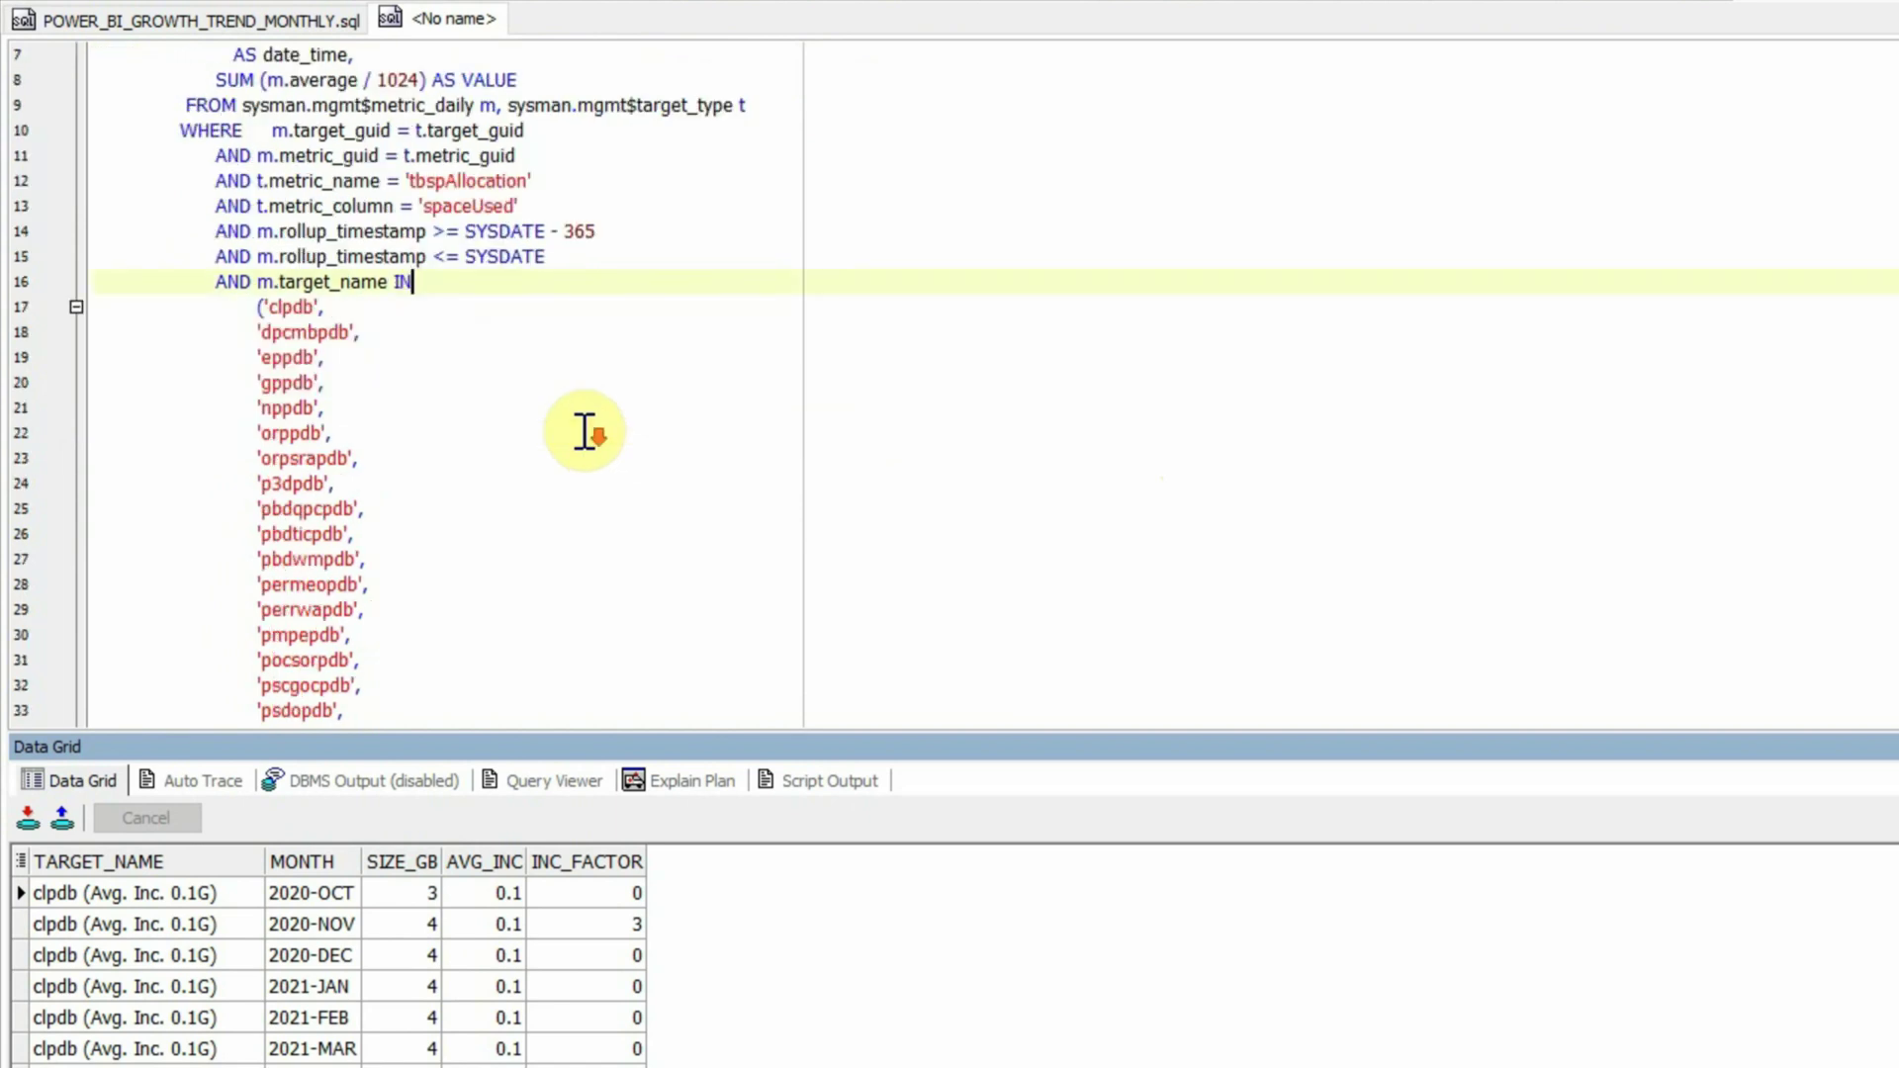
{"action": "scroll", "coordinate": [586, 430], "scroll_direction": "down", "scroll_amount": 3}
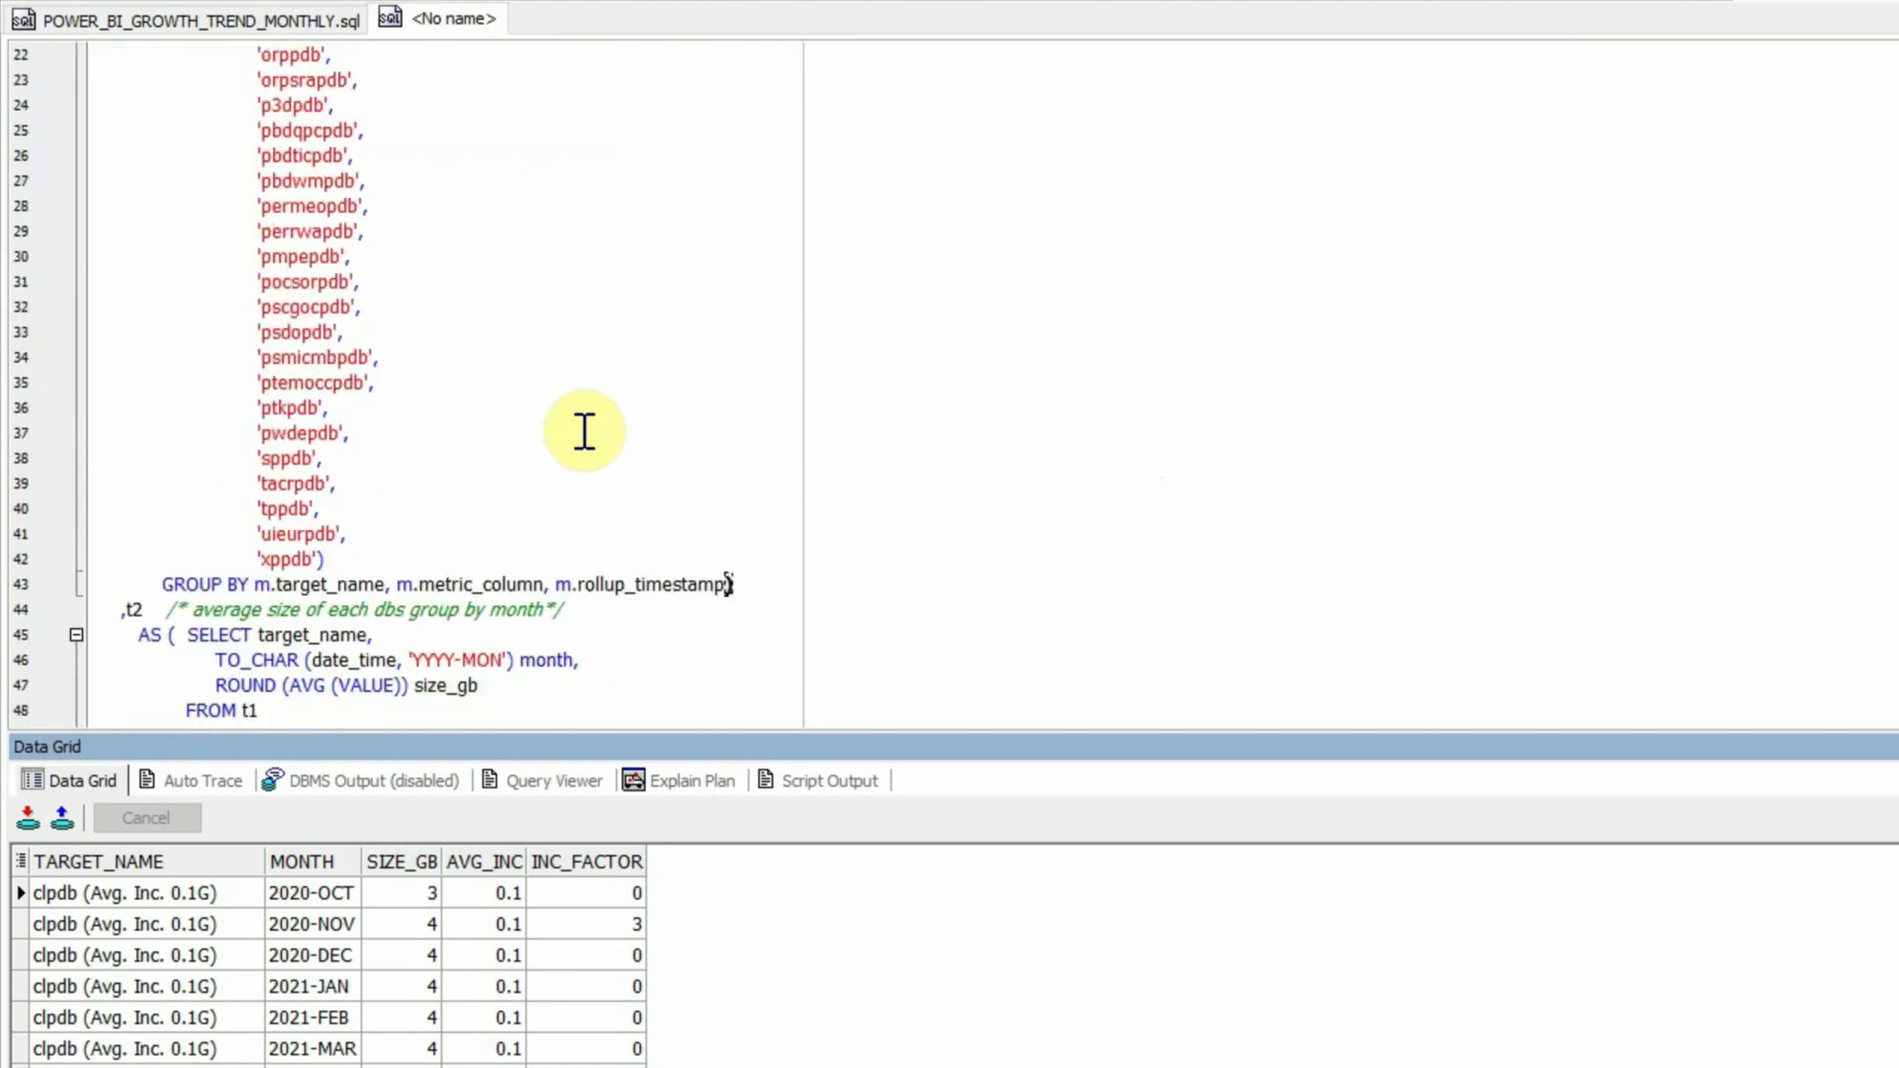
{"action": "scroll", "coordinate": [585, 431], "scroll_direction": "down", "scroll_amount": 1}
{"action": "scroll", "coordinate": [584, 432], "scroll_direction": "down", "scroll_amount": 1}
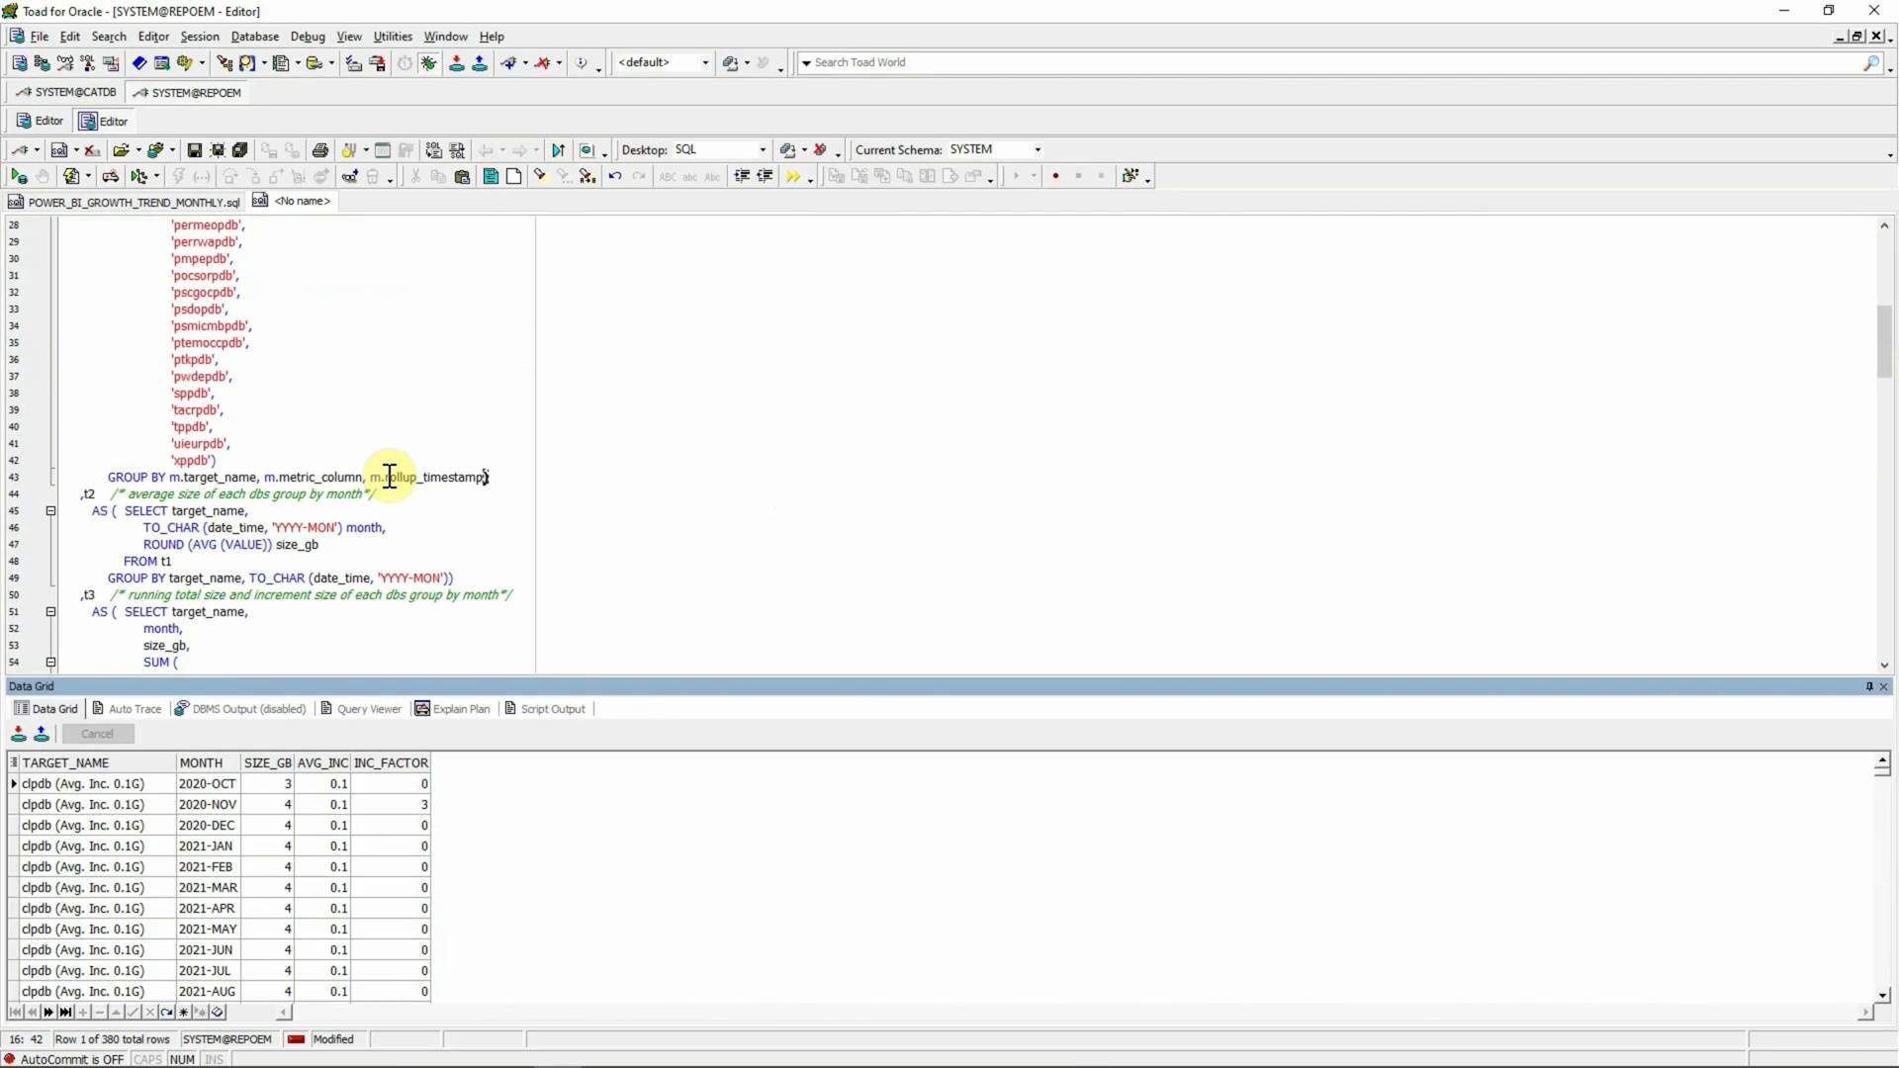
{"action": "scroll", "coordinate": [389, 477], "scroll_direction": "down", "scroll_amount": 1}
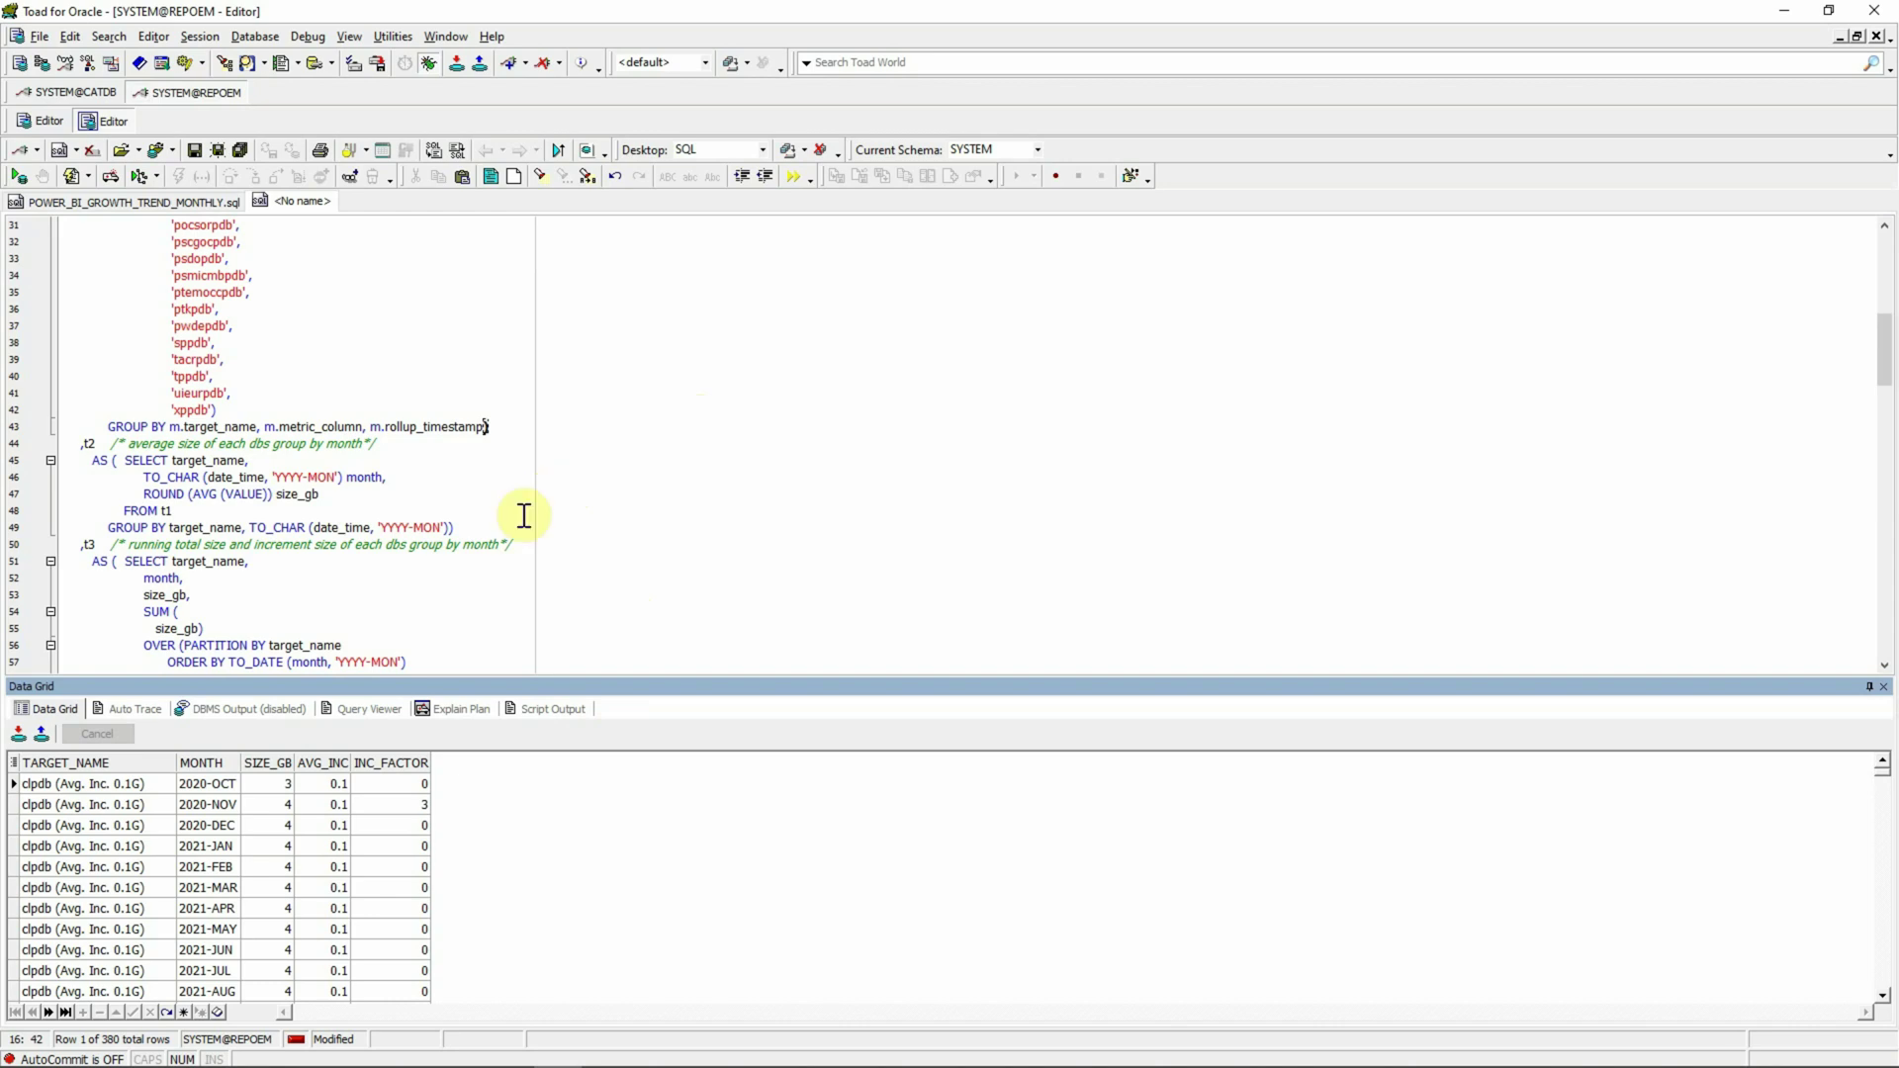
{"action": "scroll", "coordinate": [455, 512], "scroll_direction": "up", "scroll_amount": 7}
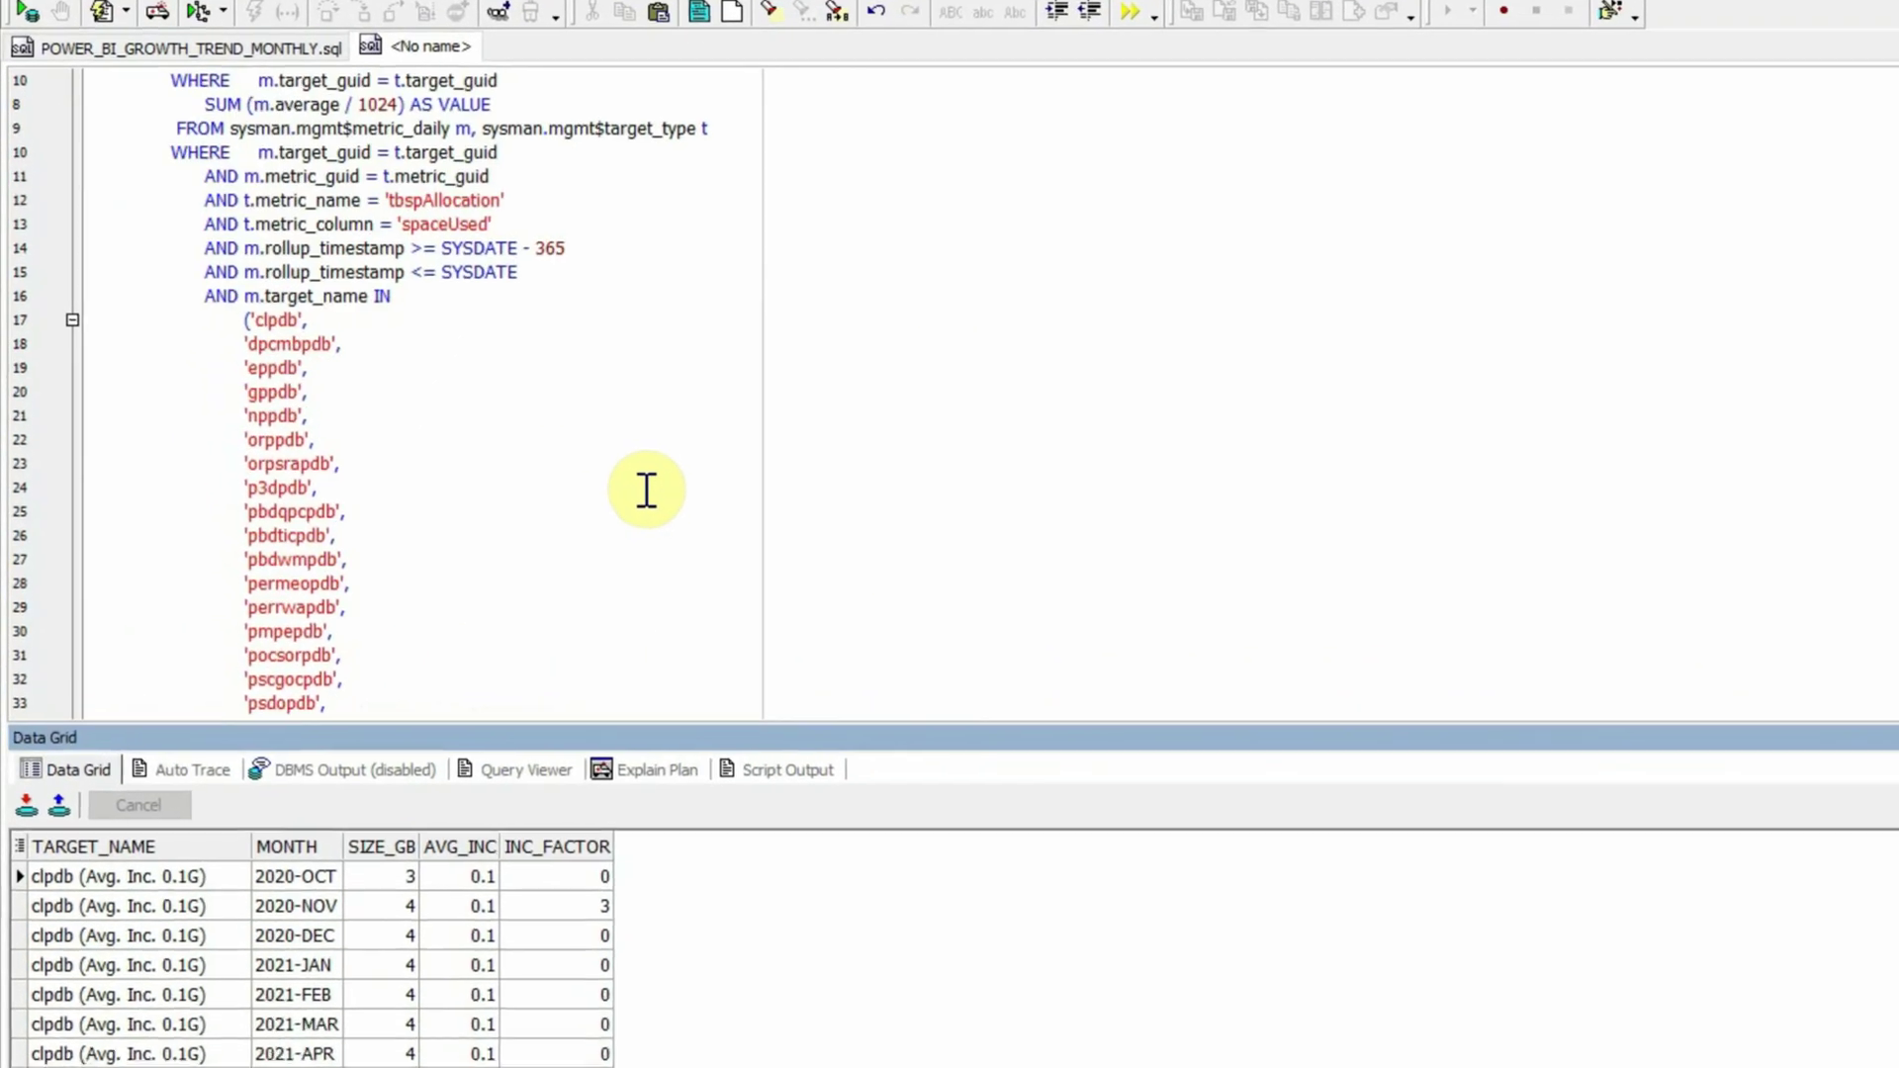
{"action": "scroll", "coordinate": [646, 489], "scroll_direction": "up", "scroll_amount": 3}
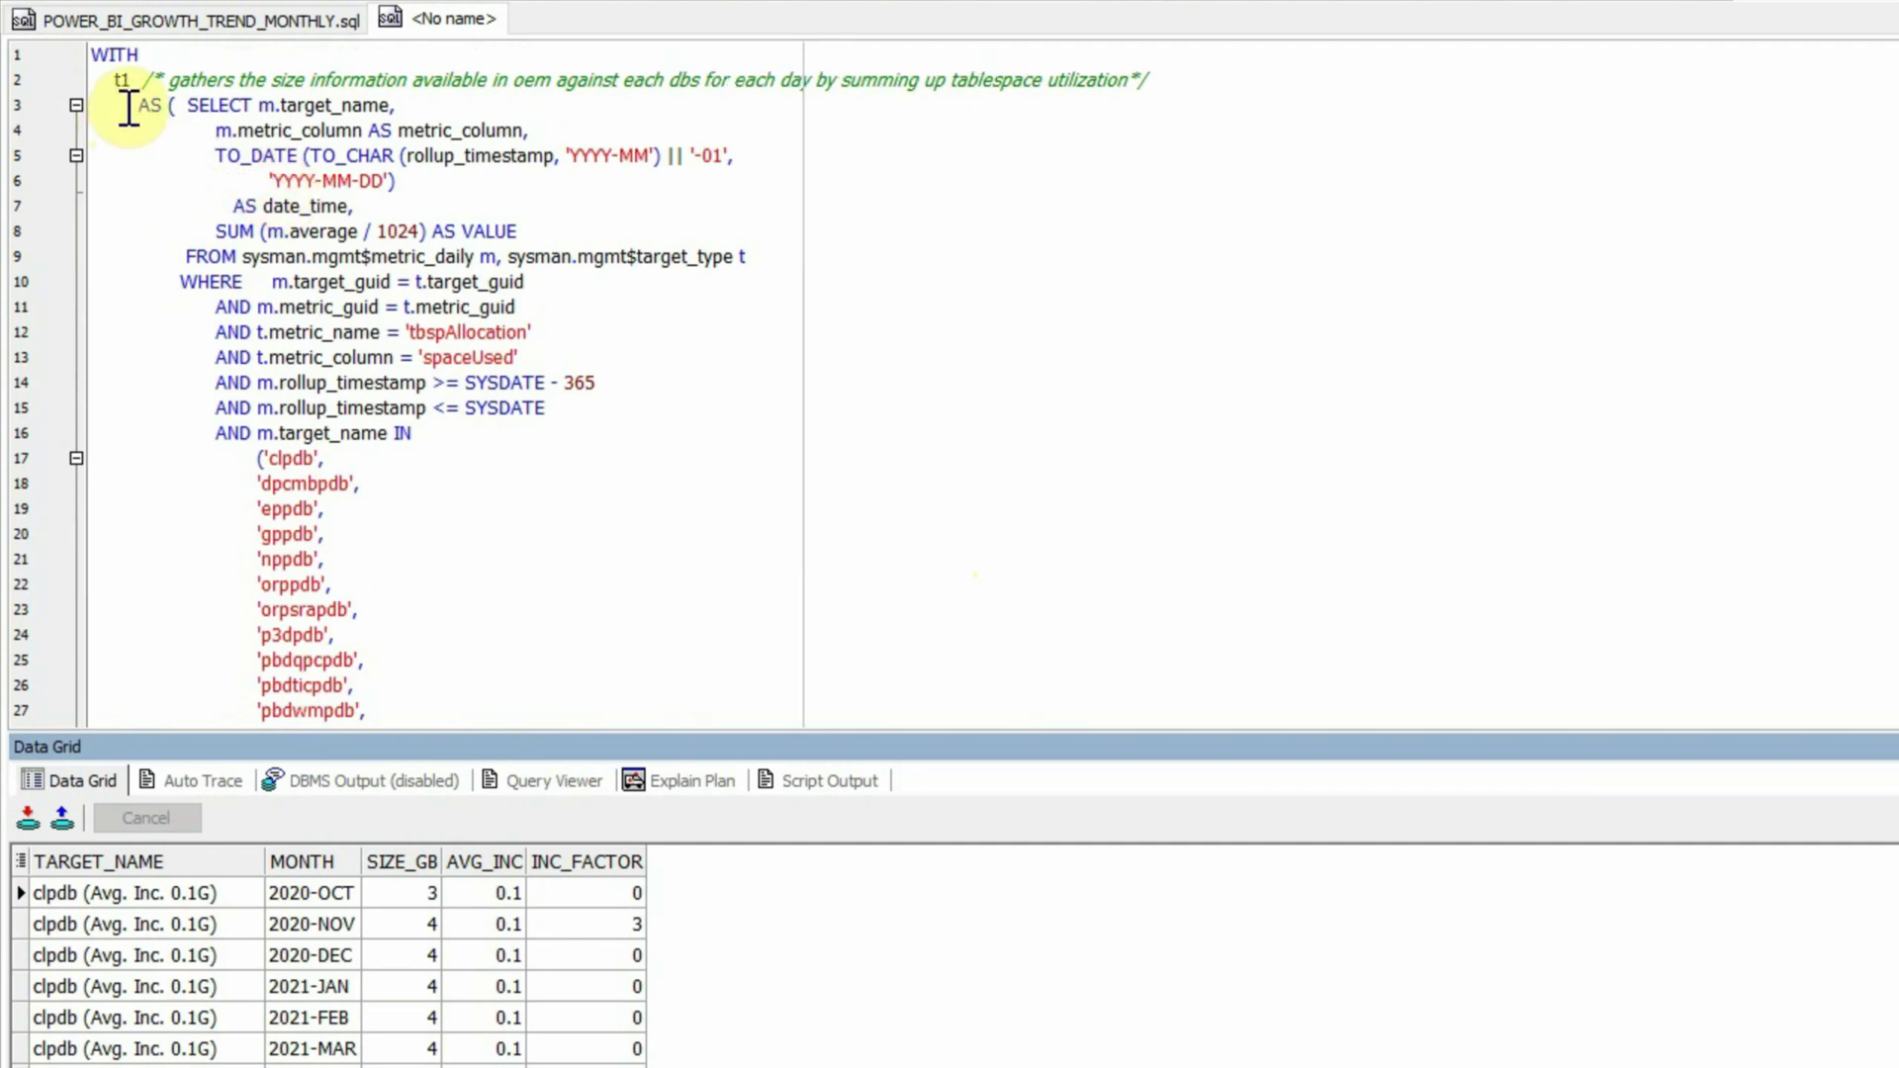
Step: Examine the WITH clause and the purpose comments of the t1, t2 and t3 subqueries
{"action": "double_click", "coordinate": [112, 55]}
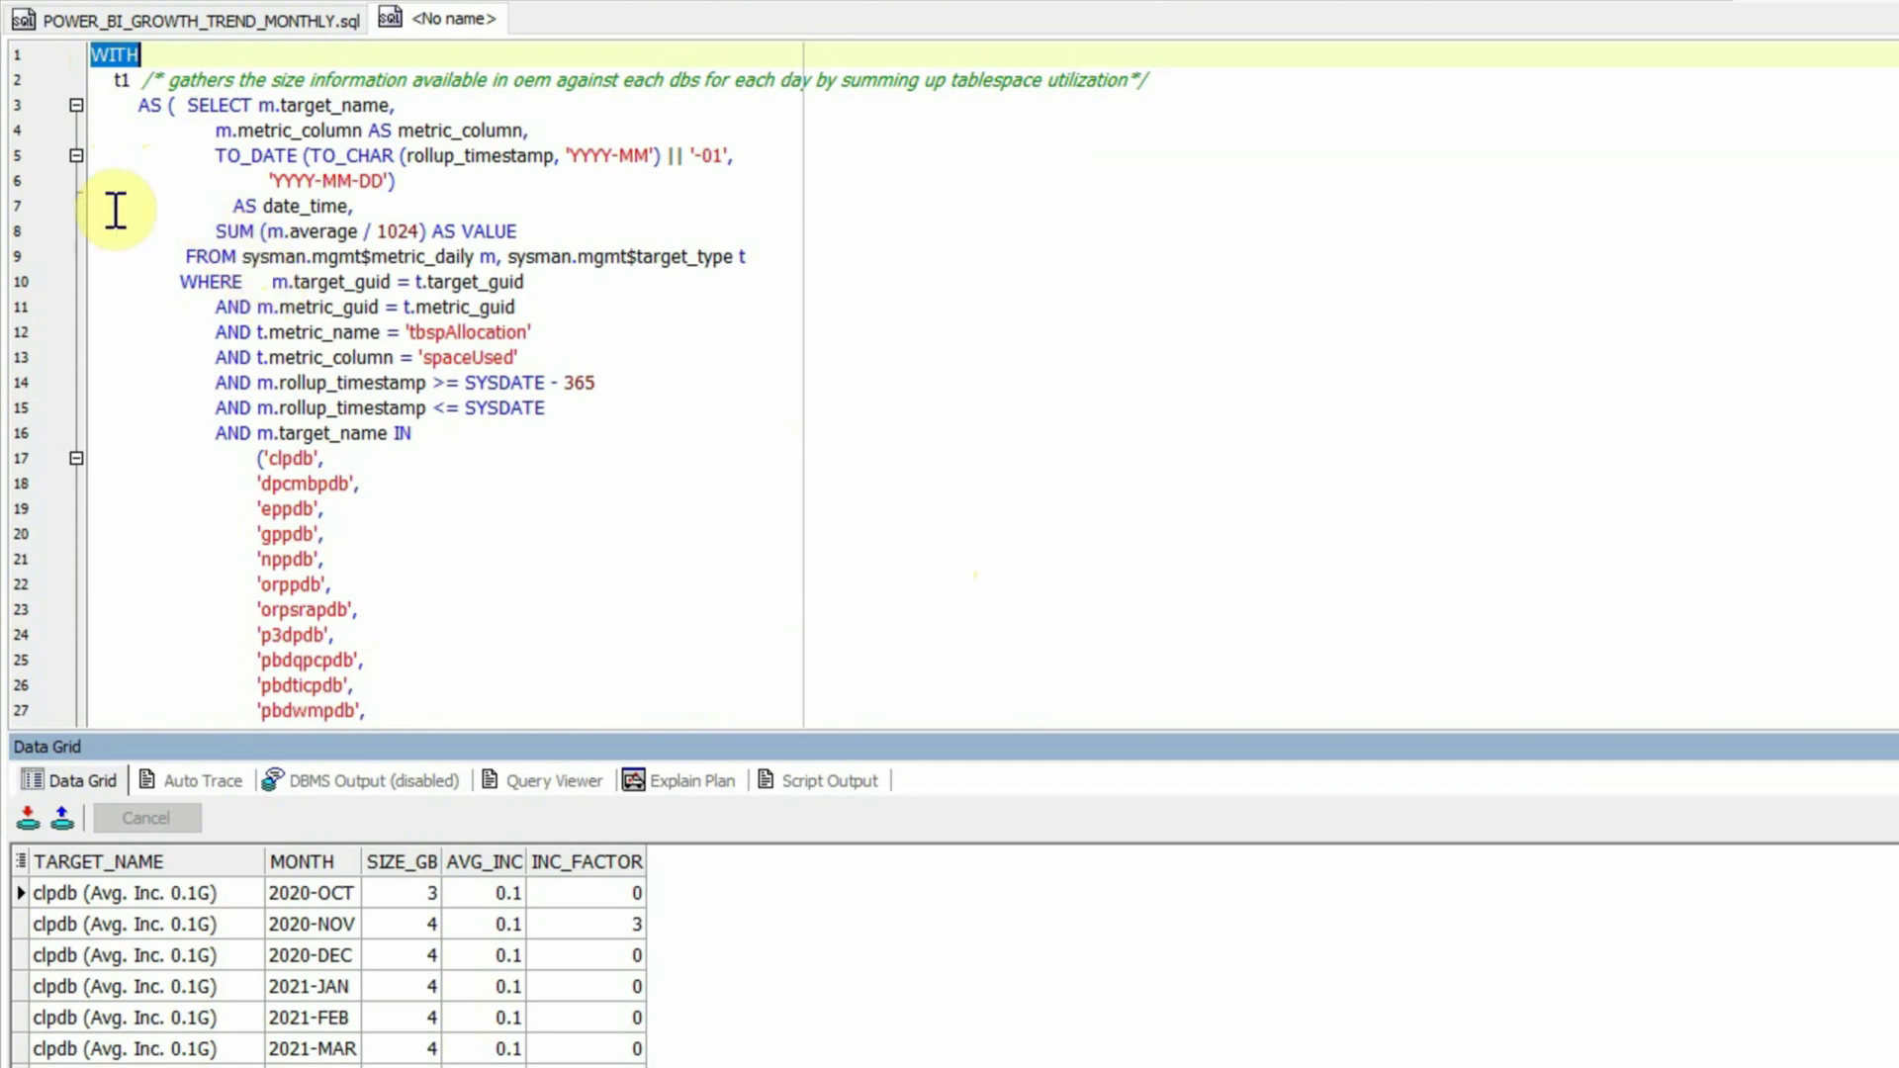
{"action": "left_click", "coordinate": [137, 78]}
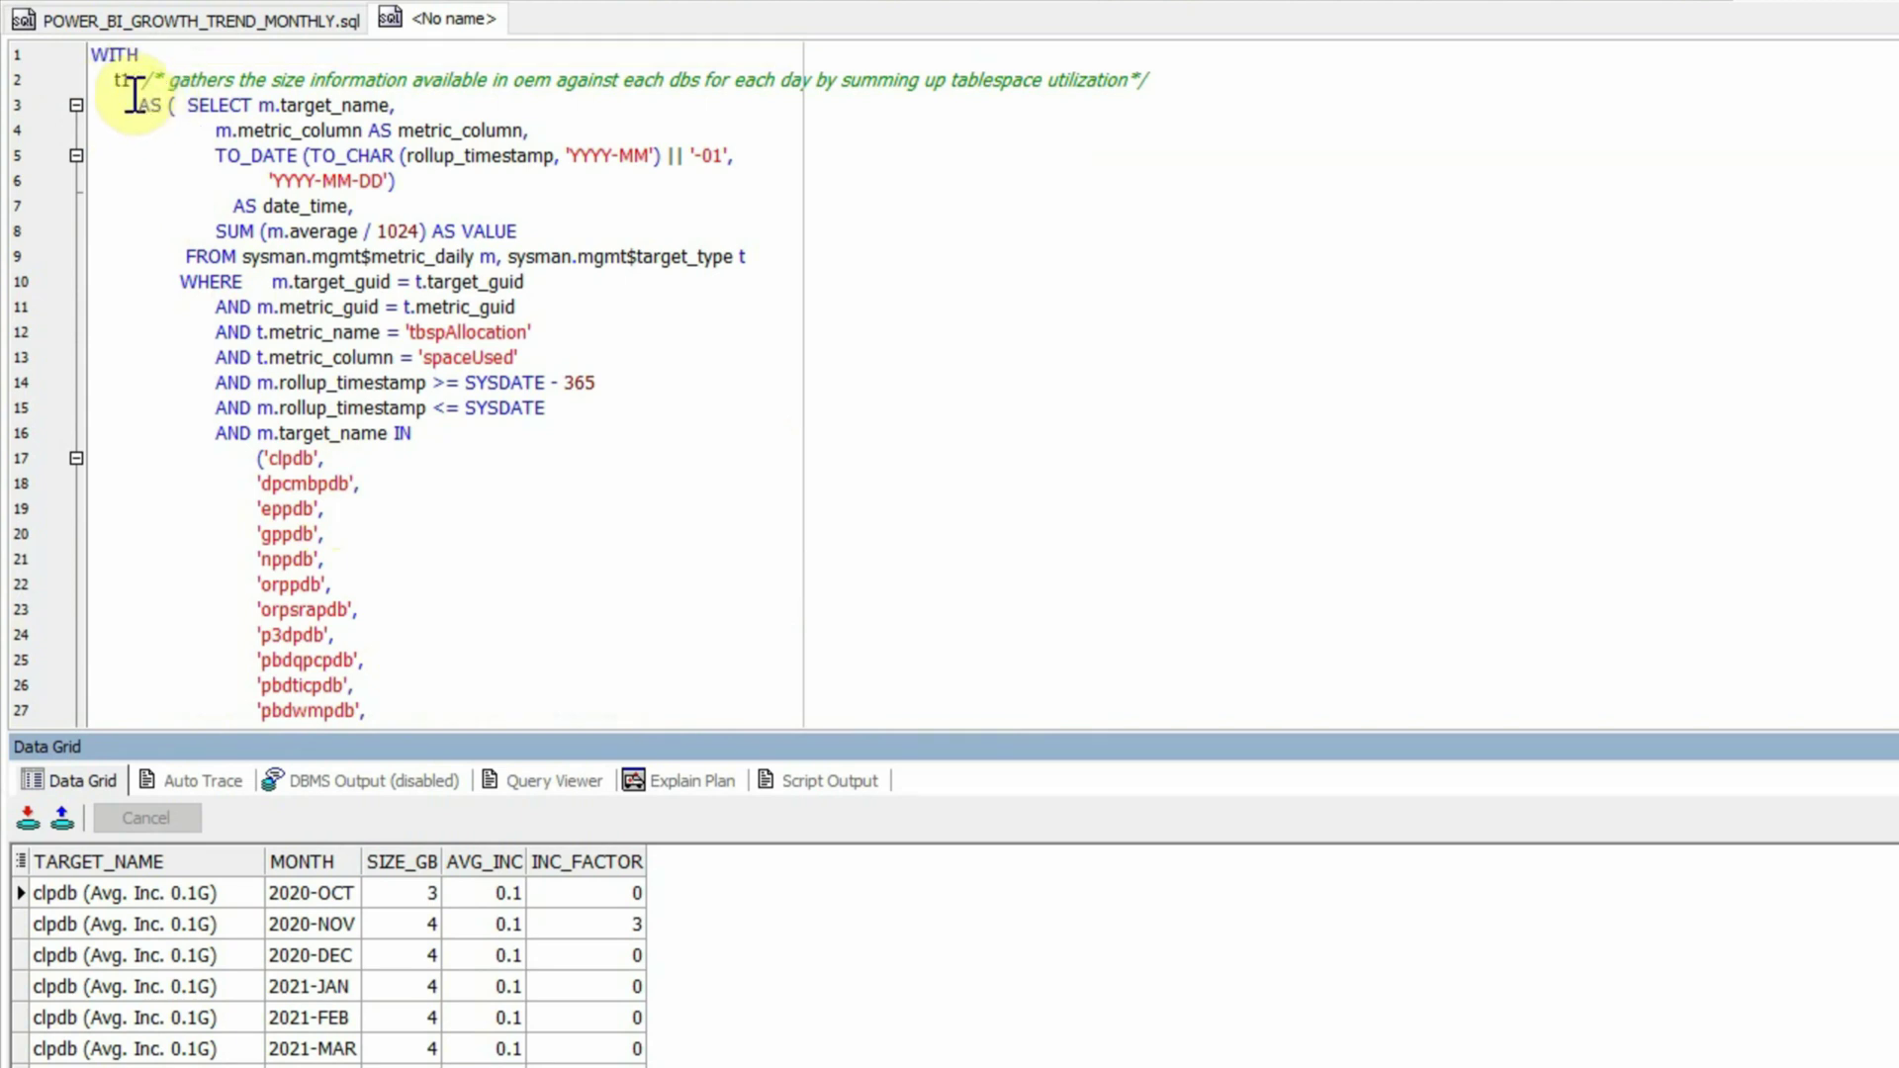
{"action": "double_click", "coordinate": [120, 83]}
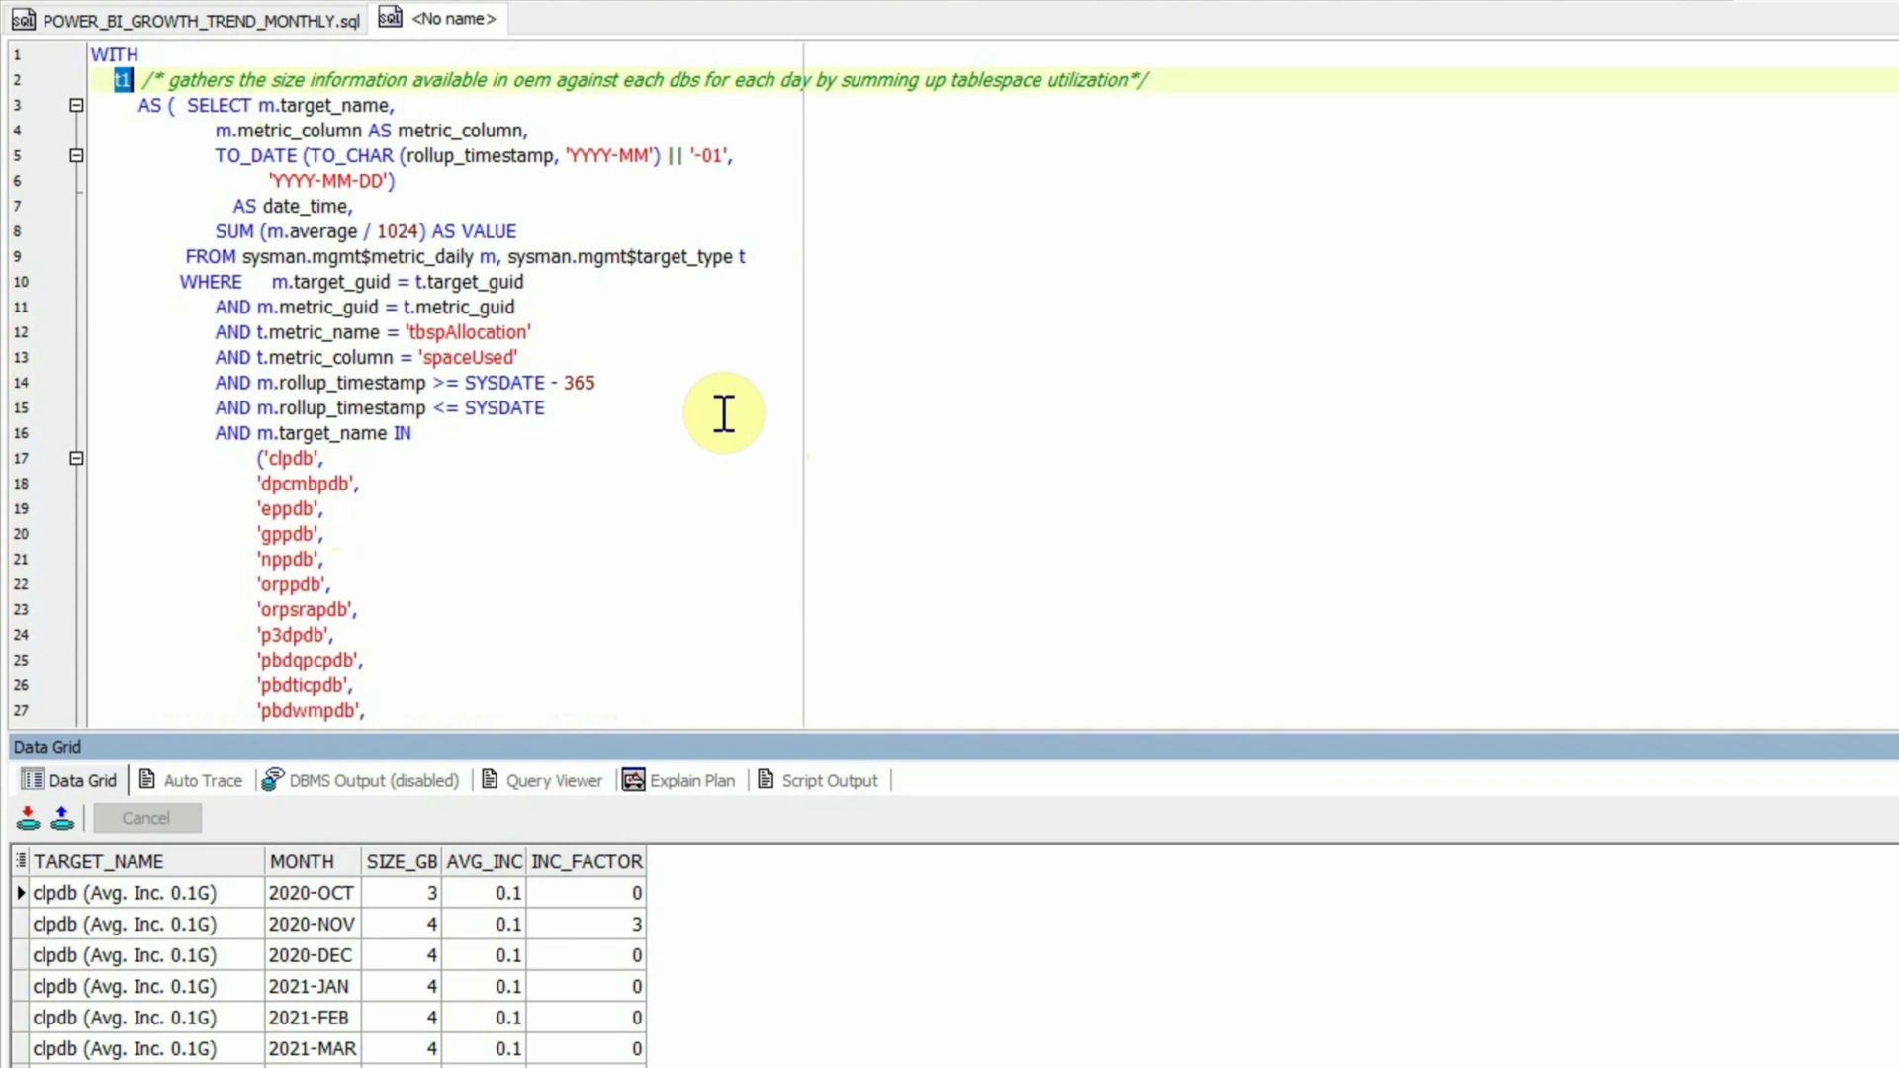
{"action": "scroll", "coordinate": [670, 478], "scroll_direction": "down", "scroll_amount": 11}
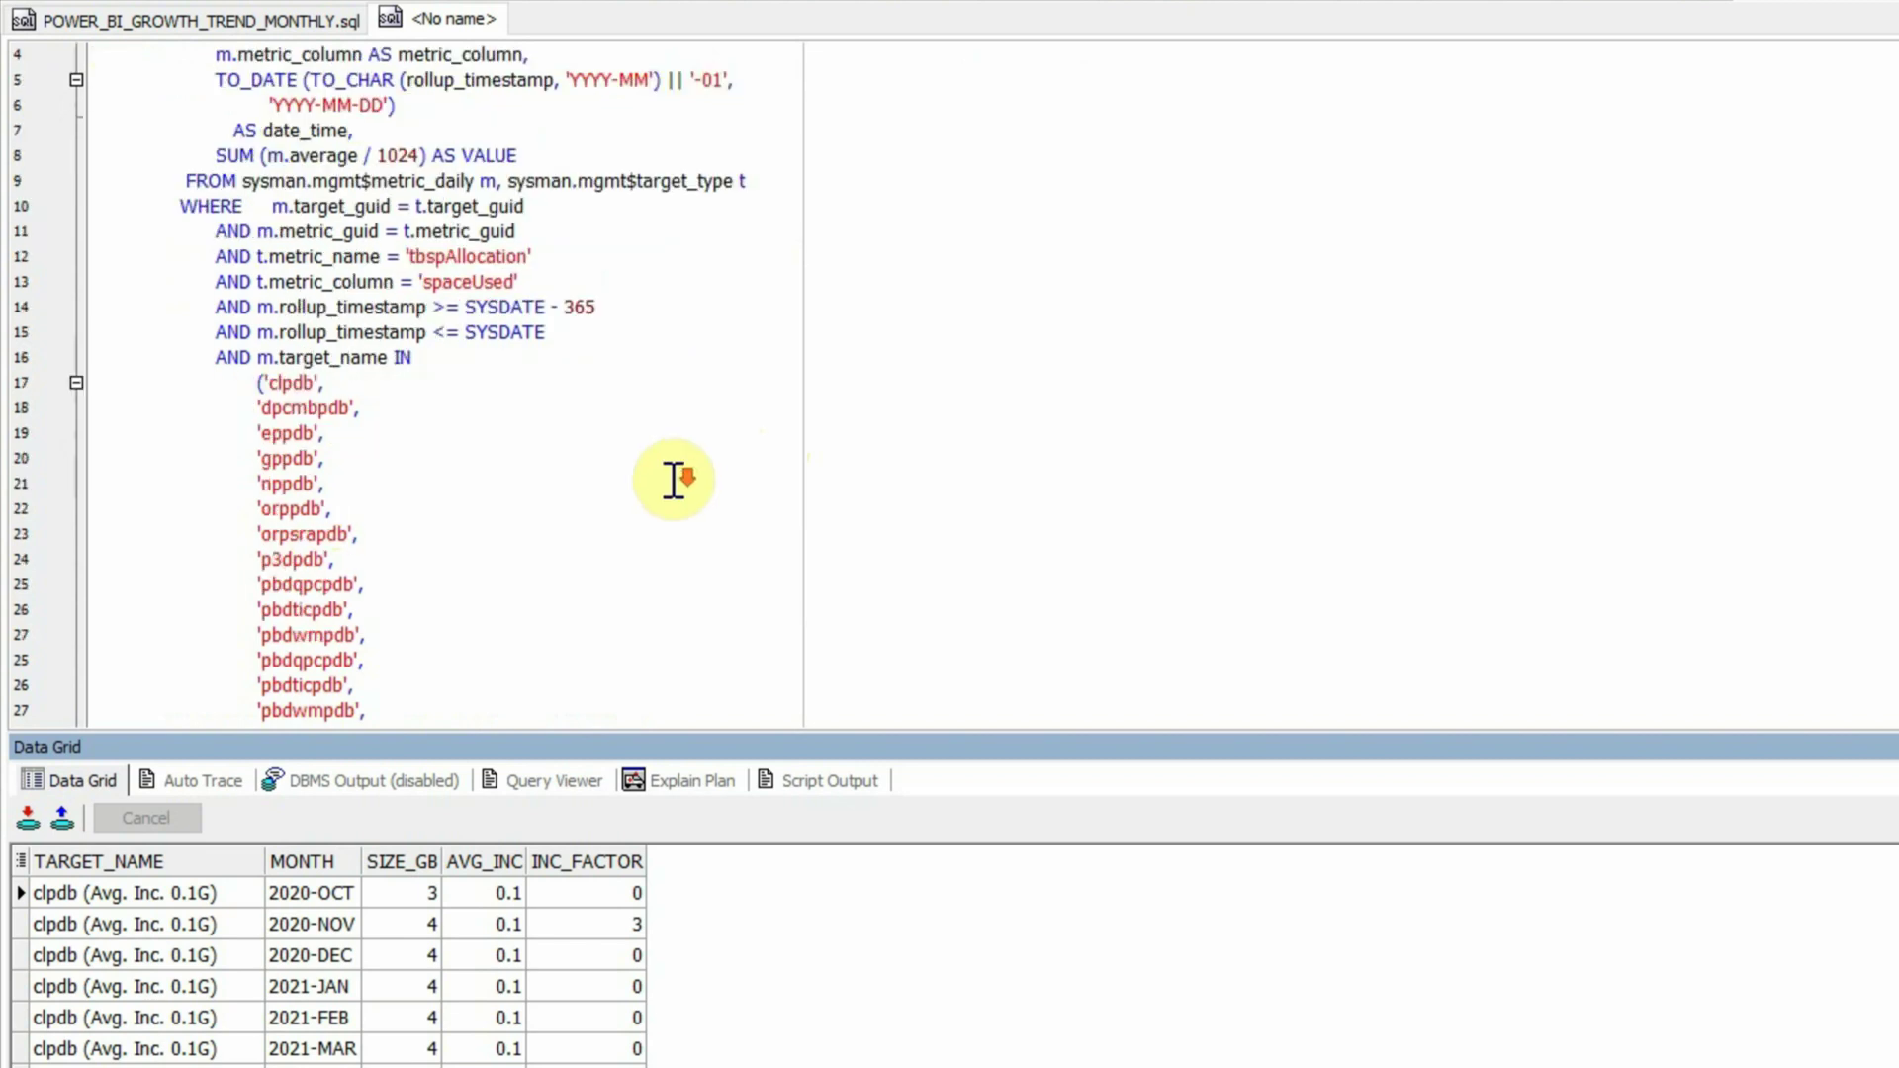
{"action": "left_click", "coordinate": [132, 309]}
{"action": "left_click_drag", "start_coordinate": [131, 309], "coordinate": [679, 306]}
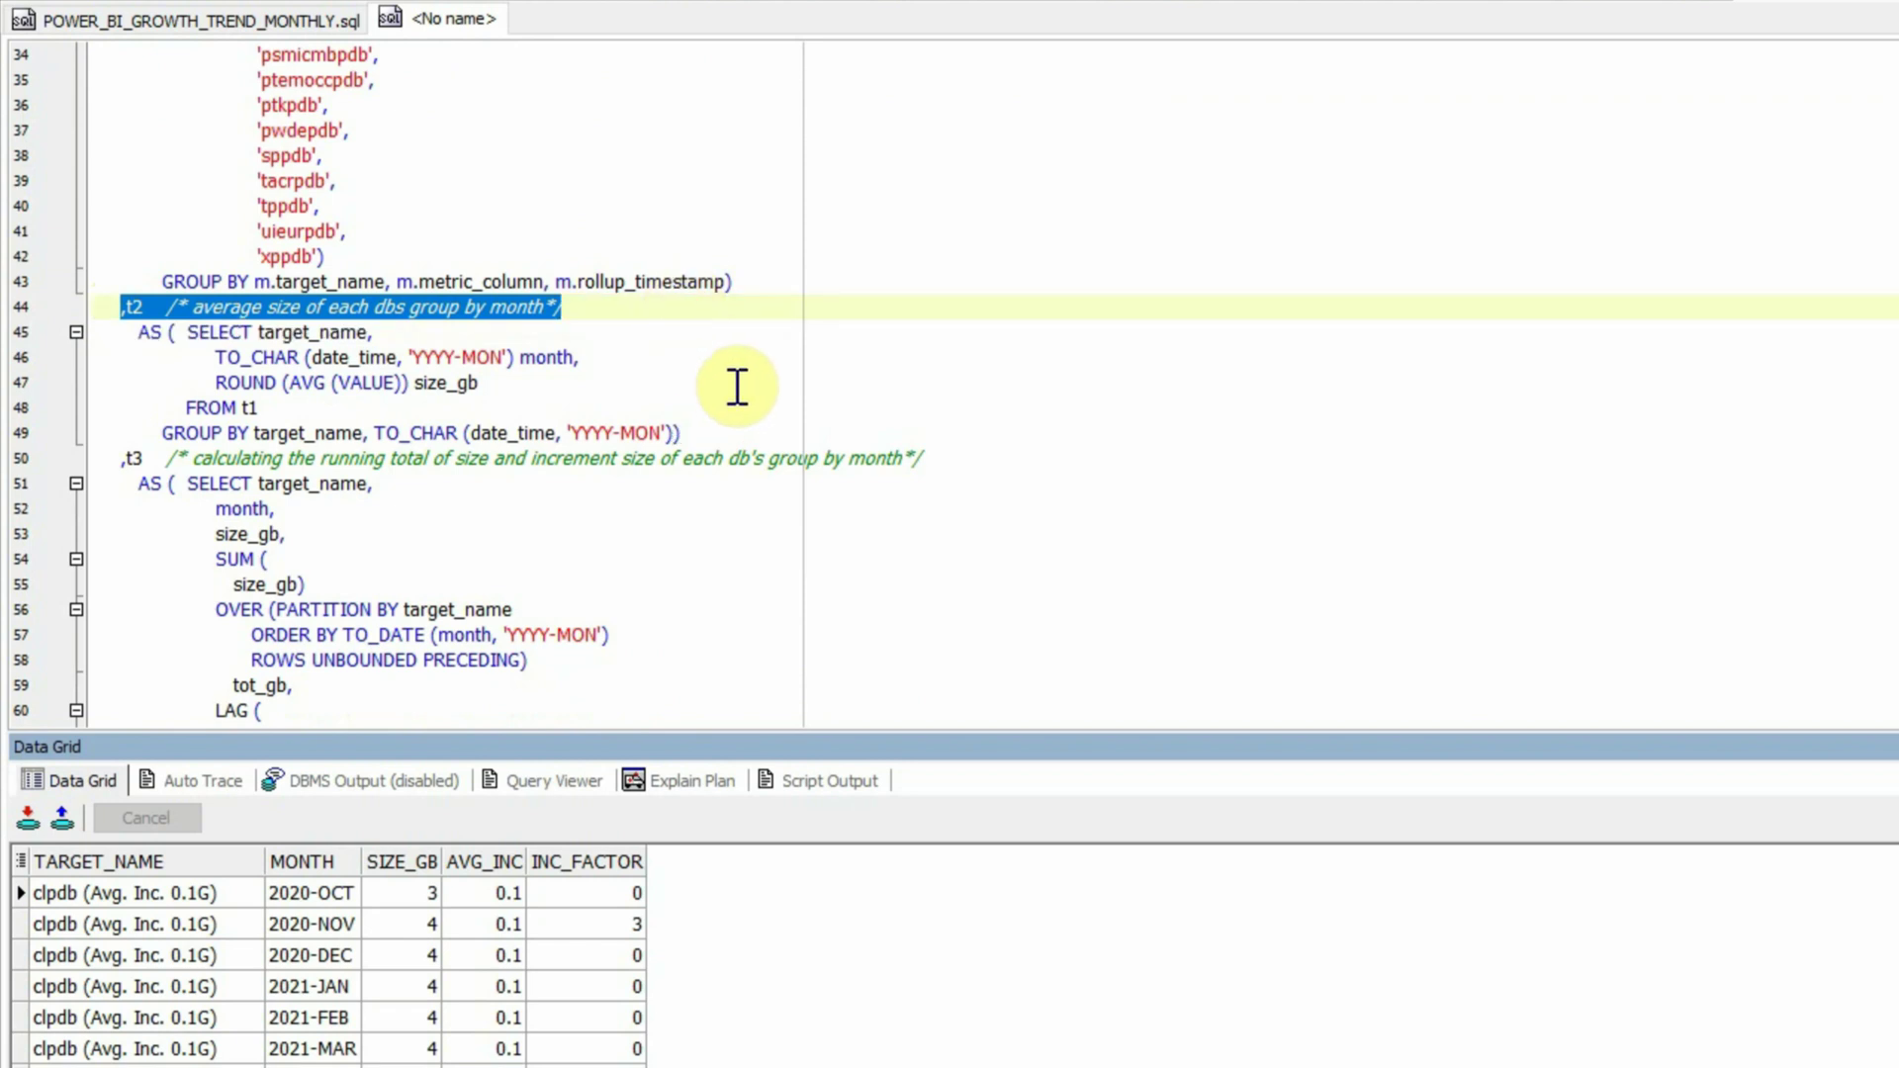
{"action": "scroll", "coordinate": [707, 444], "scroll_direction": "down", "scroll_amount": 3}
{"action": "triple_click", "coordinate": [158, 234]}
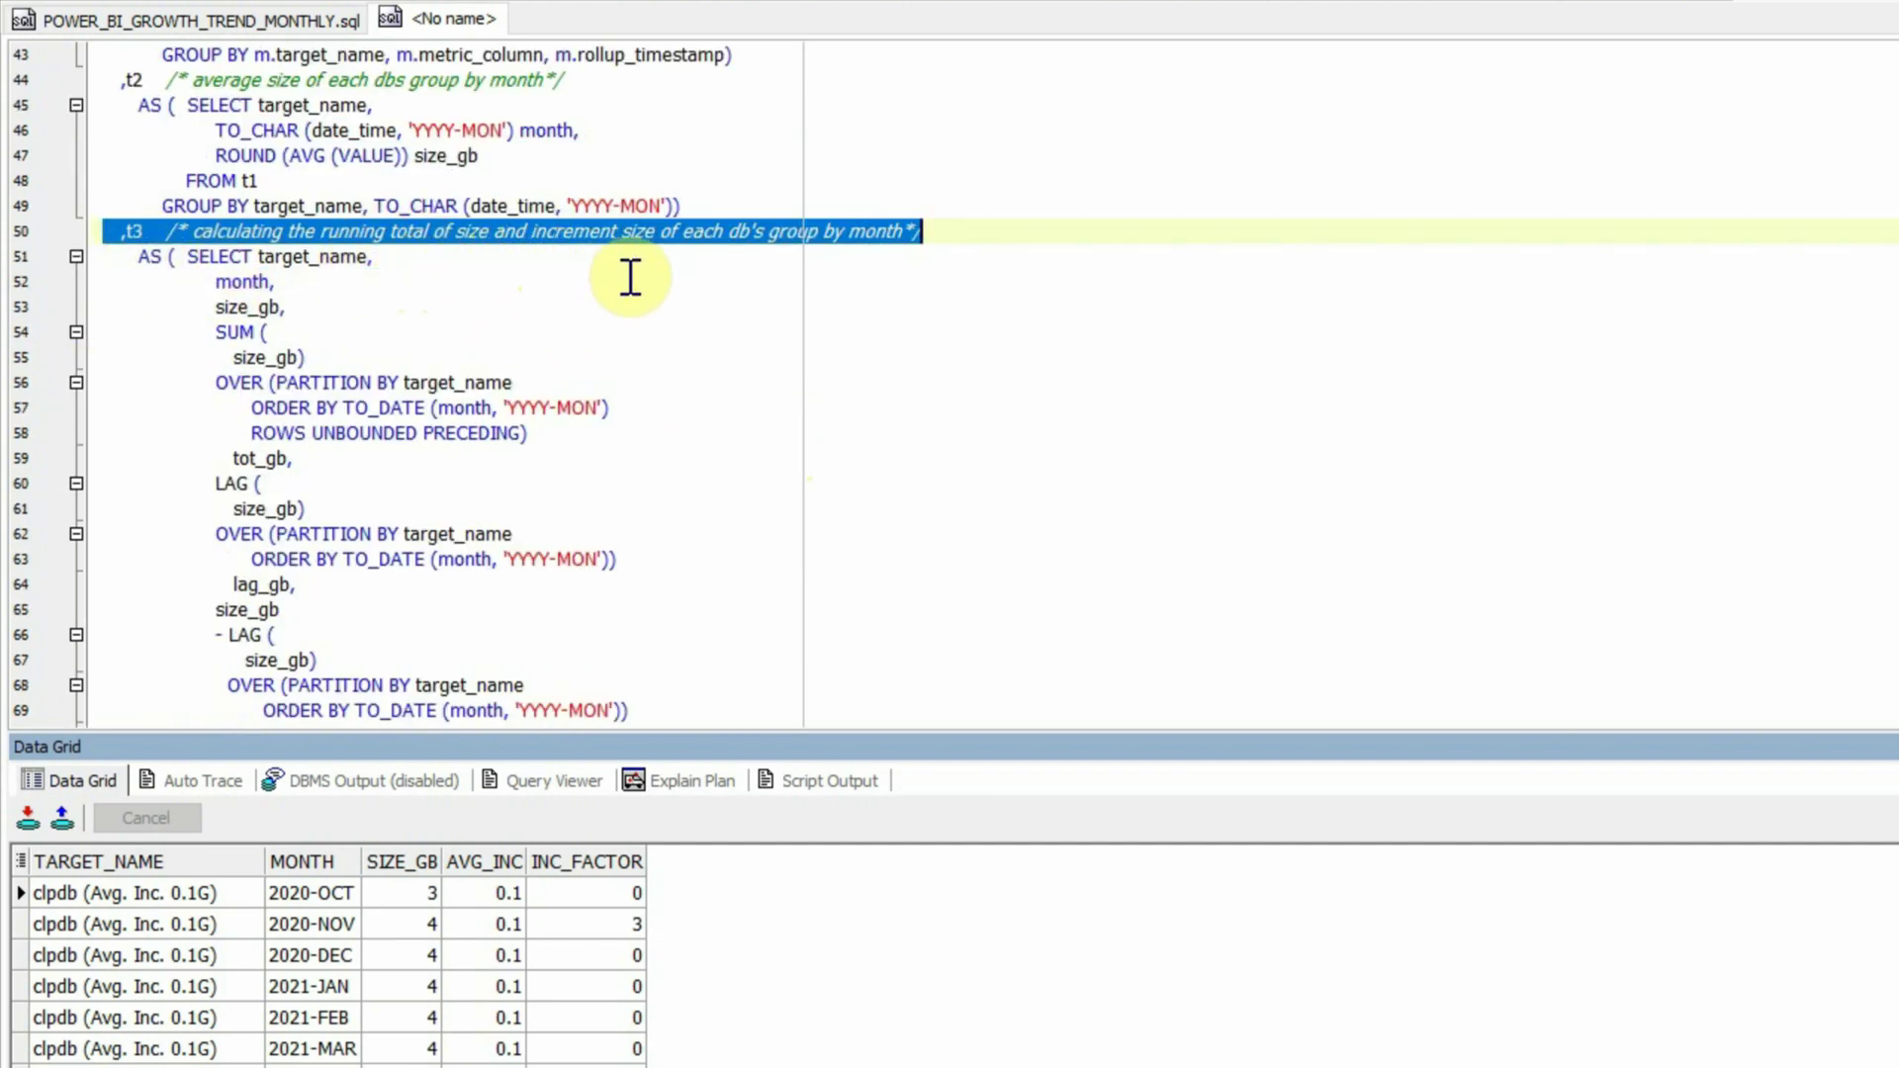
Step: Examine the purpose comments of the t4 and t5 subqueries and the final SELECT that formats the data
{"action": "scroll", "coordinate": [891, 517], "scroll_direction": "down", "scroll_amount": 3}
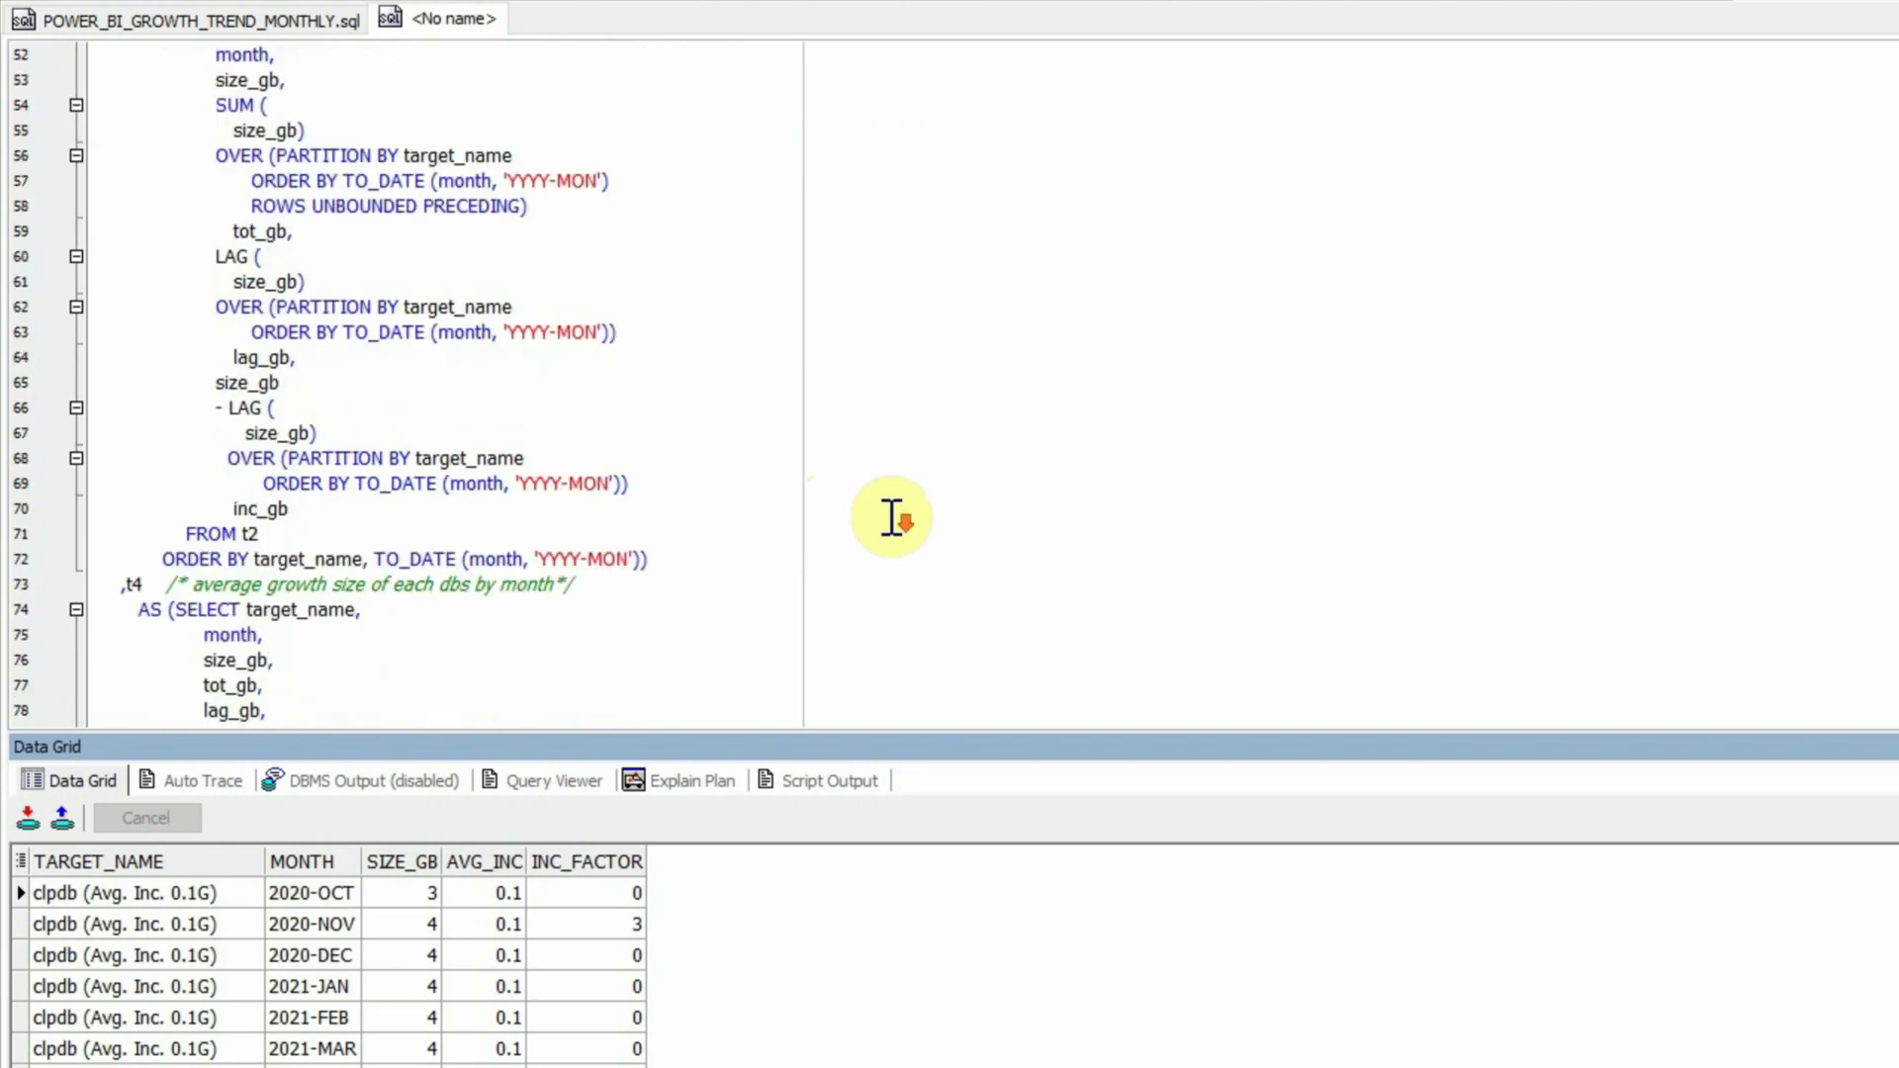
{"action": "scroll", "coordinate": [891, 517], "scroll_direction": "down", "scroll_amount": 6}
{"action": "left_click_drag", "start_coordinate": [106, 130], "coordinate": [663, 136]}
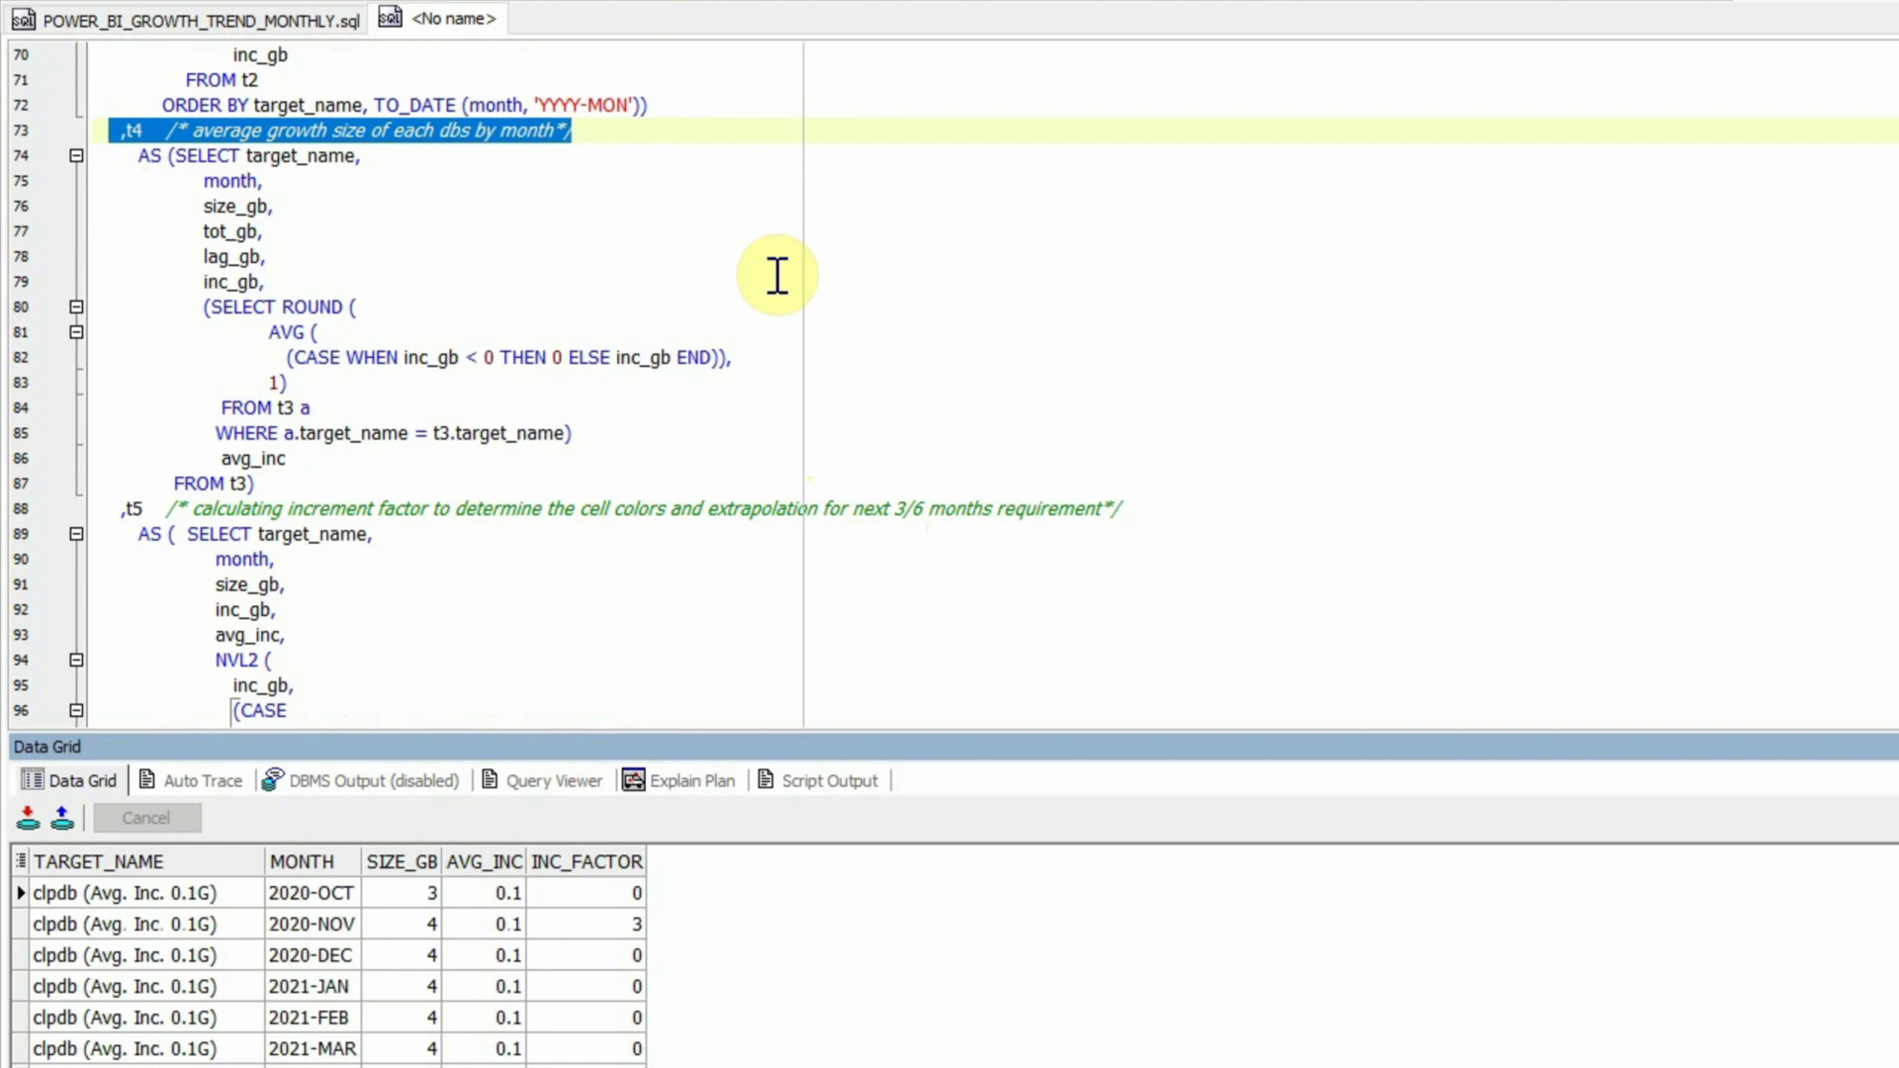
{"action": "scroll", "coordinate": [754, 369], "scroll_direction": "down", "scroll_amount": 2}
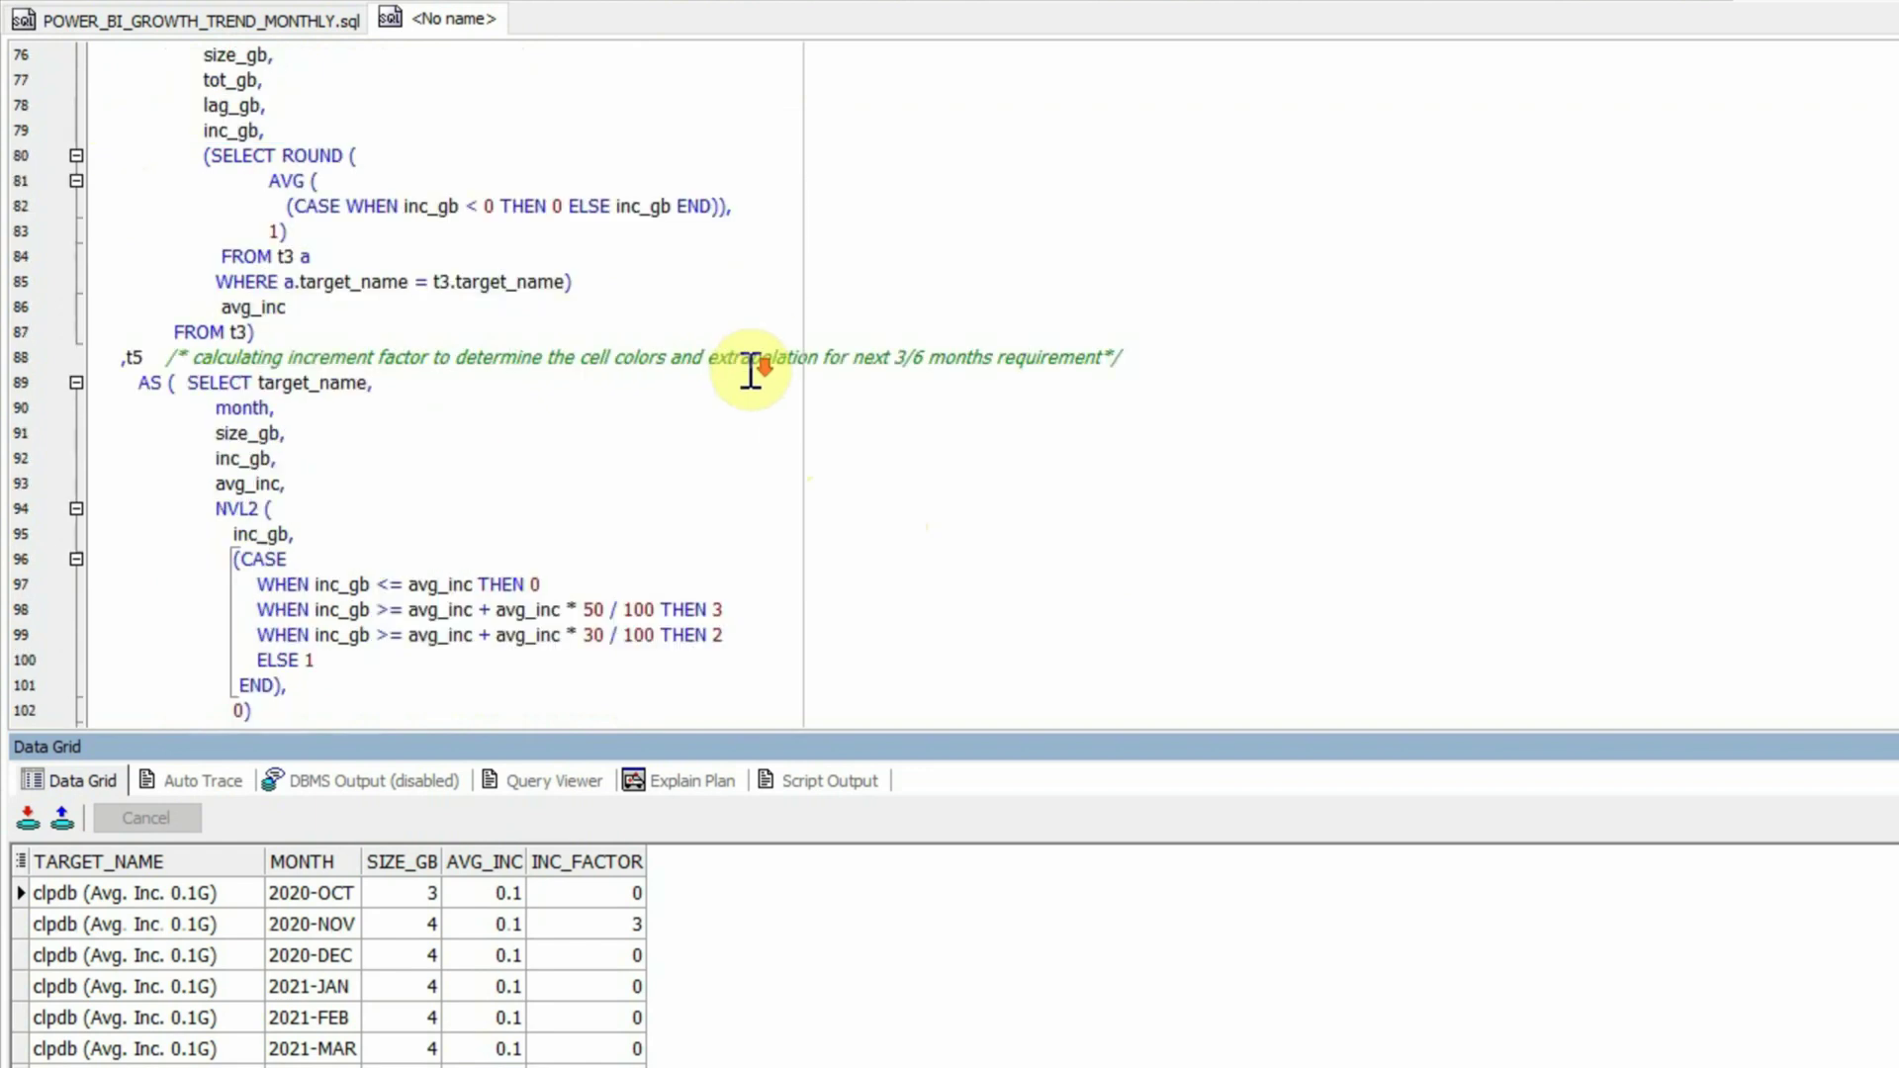
{"action": "scroll", "coordinate": [752, 368], "scroll_direction": "up", "scroll_amount": 4}
{"action": "scroll", "coordinate": [751, 368], "scroll_direction": "down", "scroll_amount": 6}
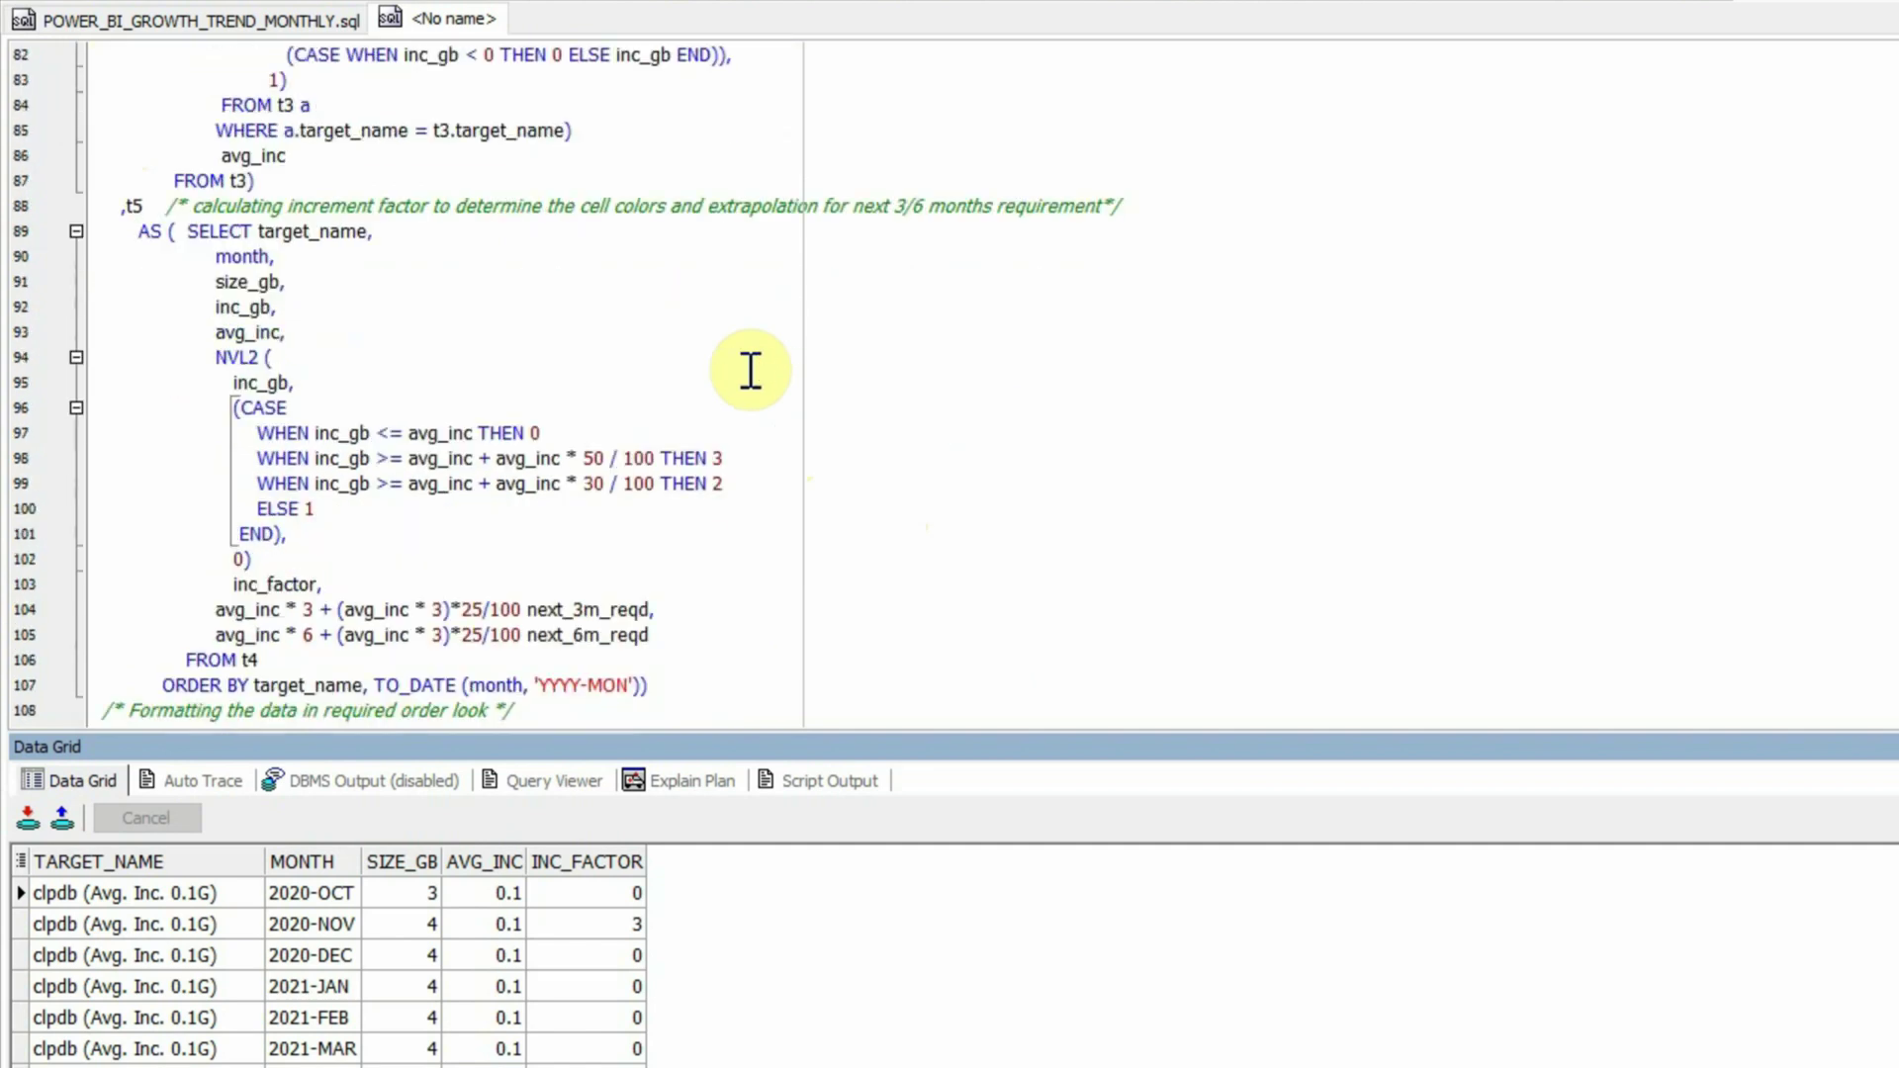
{"action": "scroll", "coordinate": [750, 371], "scroll_direction": "down", "scroll_amount": 1}
{"action": "left_click_drag", "start_coordinate": [99, 130], "coordinate": [1187, 129]}
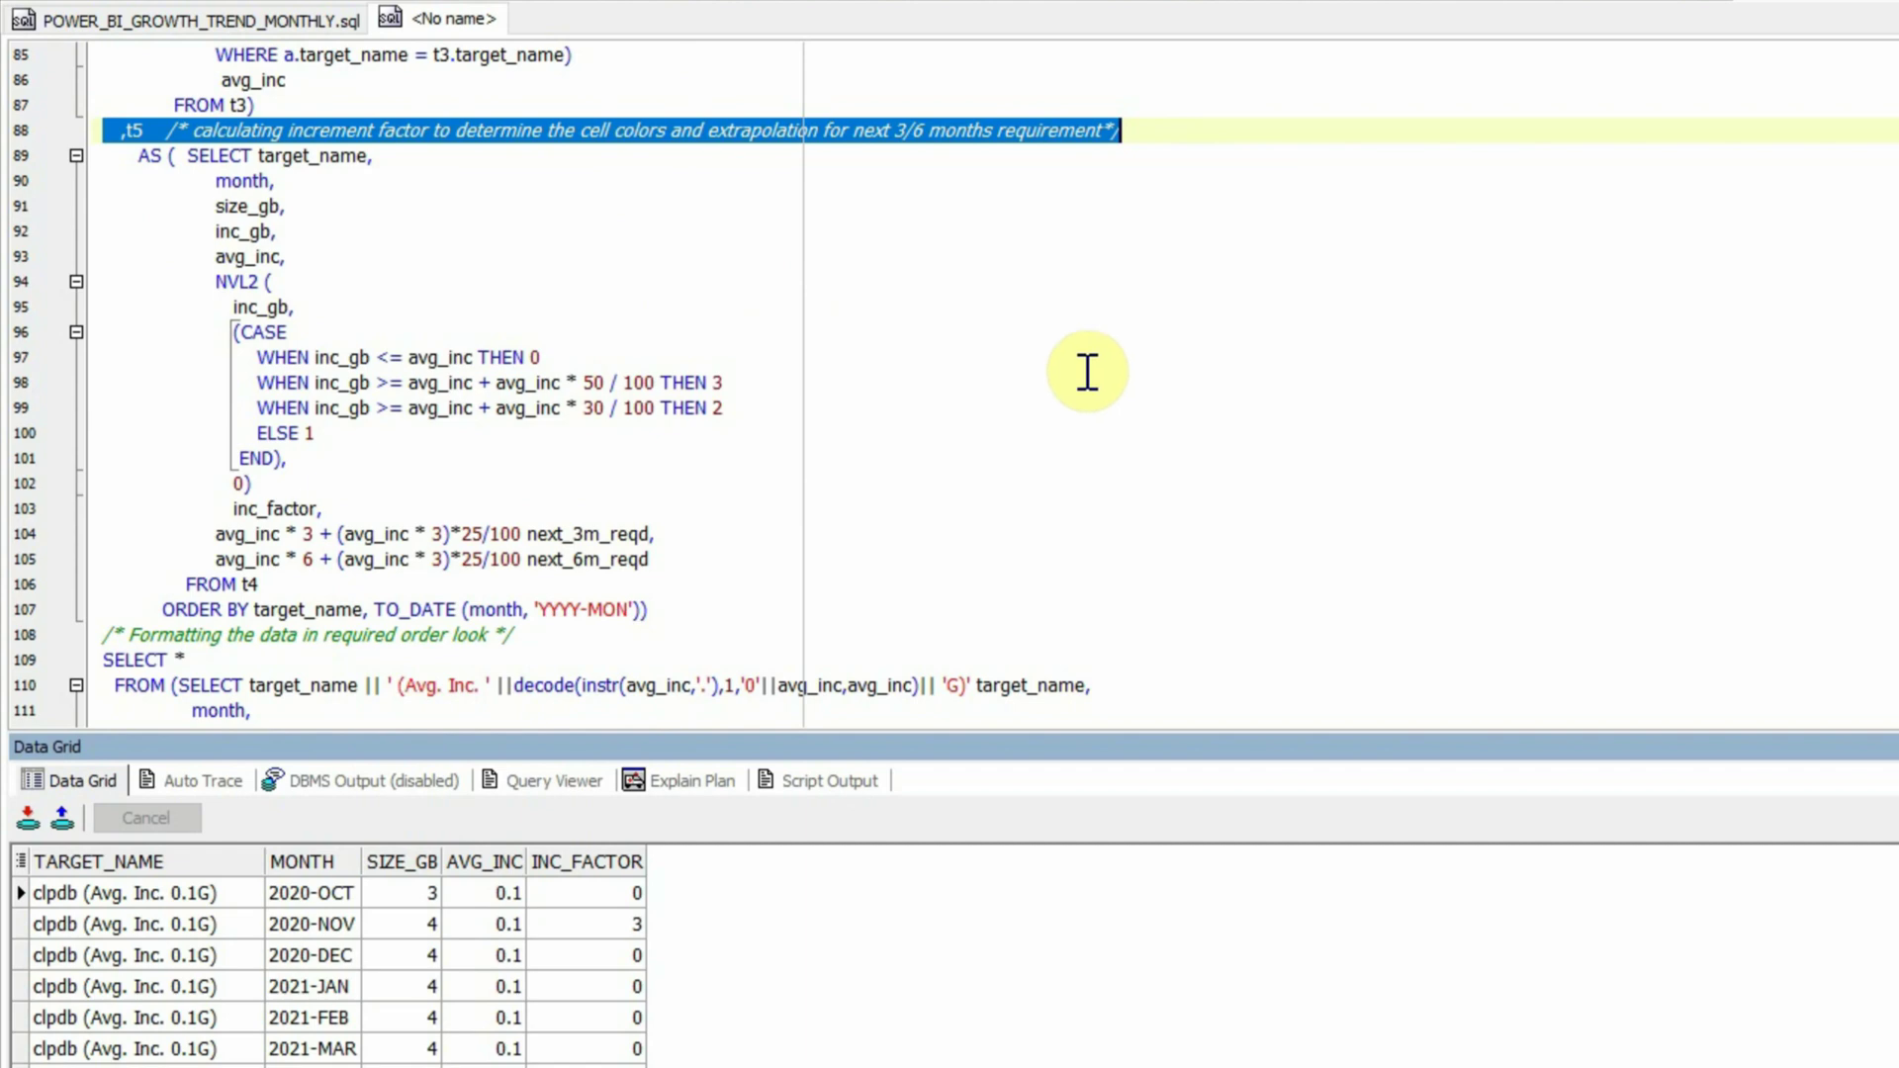
{"action": "scroll", "coordinate": [1065, 445], "scroll_direction": "down", "scroll_amount": 4}
{"action": "left_click_drag", "start_coordinate": [103, 356], "coordinate": [543, 689]}
{"action": "left_click", "coordinate": [386, 318]}
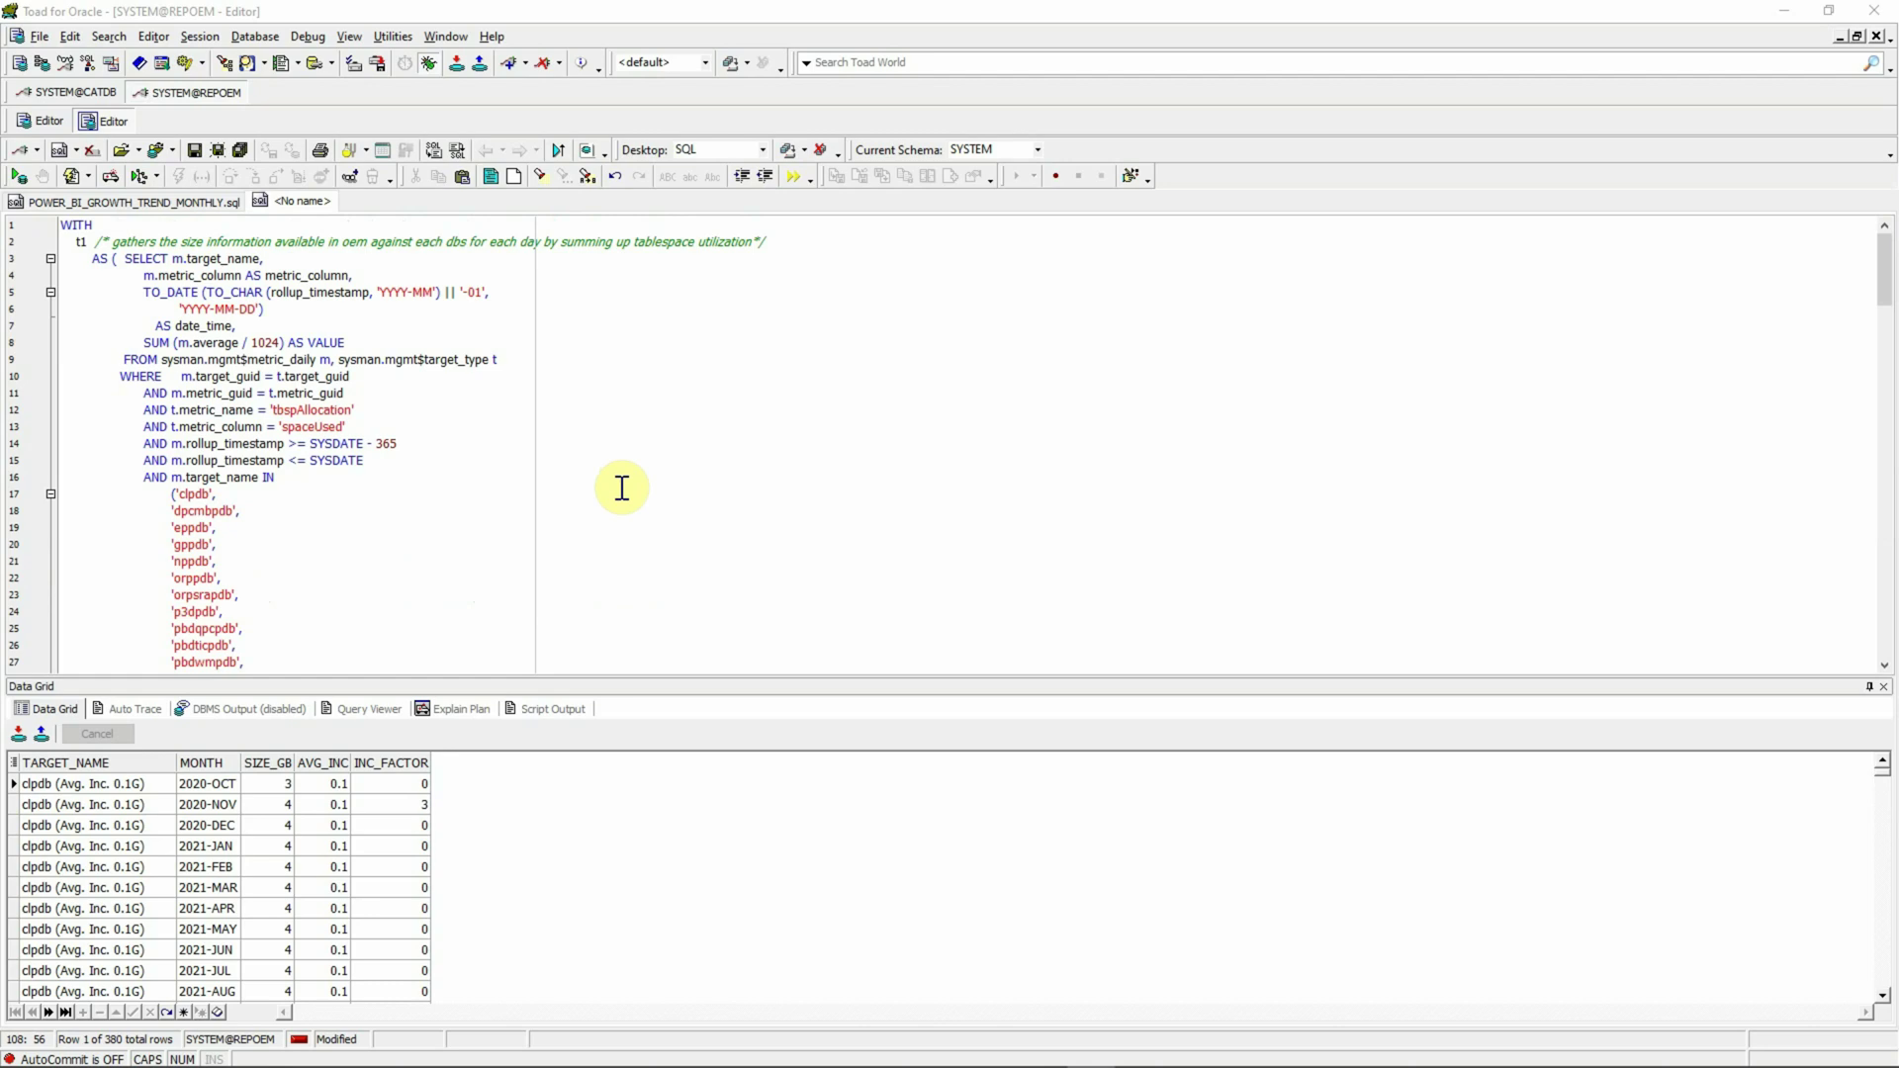
Step: Examine the list of database names in the m.target_name IN condition of the t1 subquery
{"action": "left_click", "coordinate": [554, 500]}
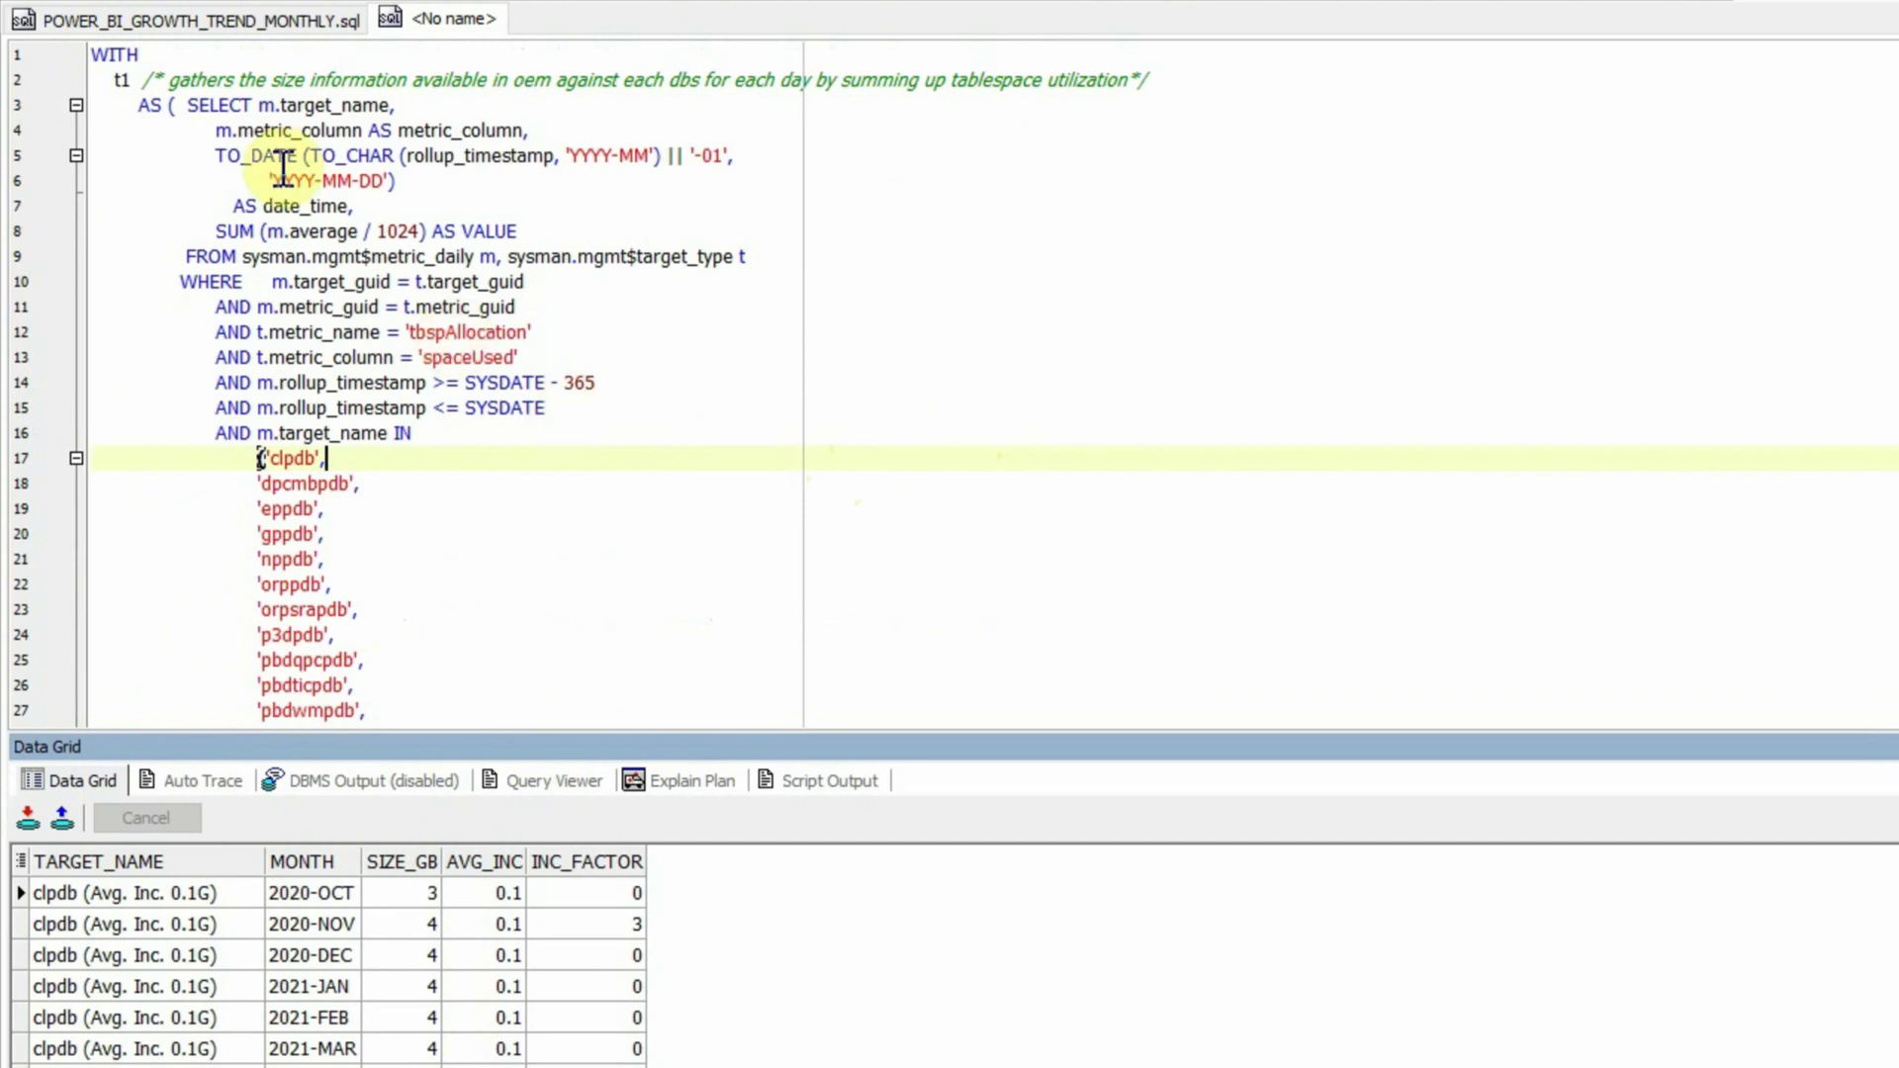
{"action": "scroll", "coordinate": [424, 301], "scroll_direction": "down", "scroll_amount": 2}
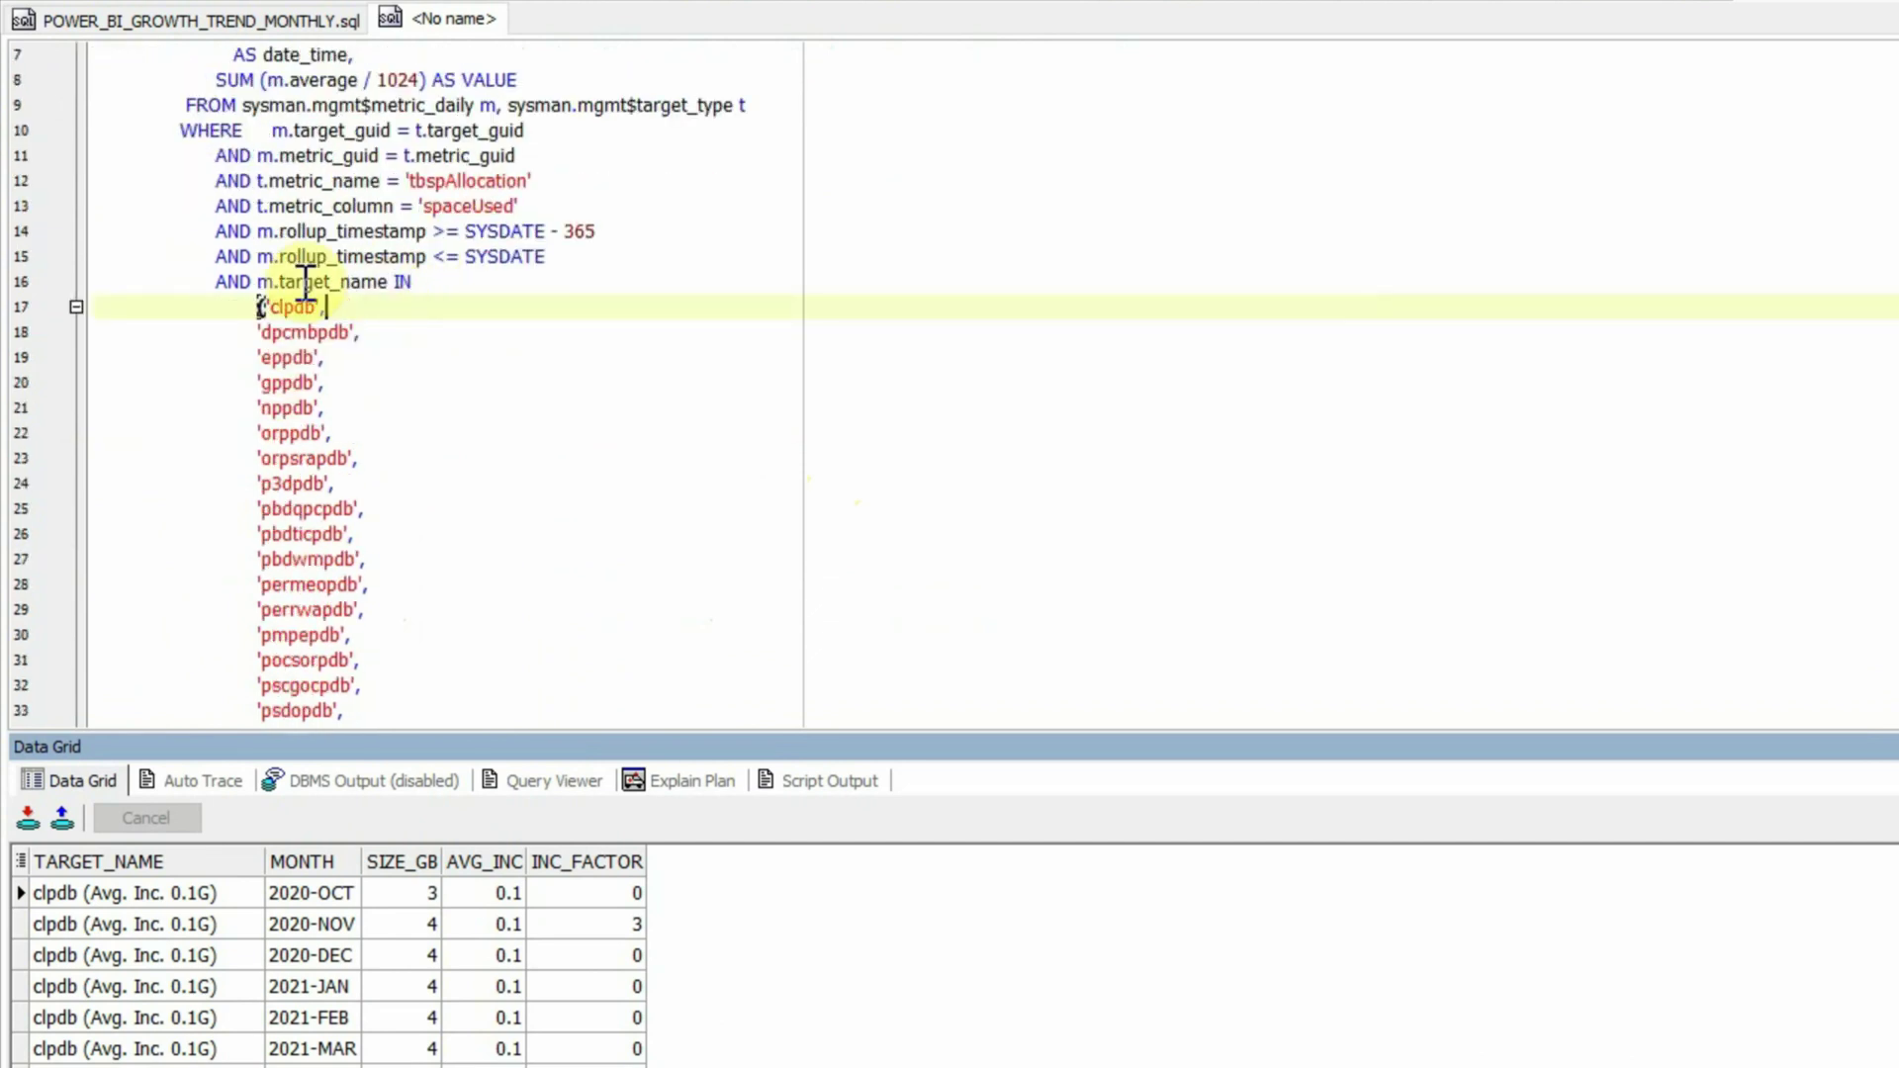
{"action": "left_click_drag", "start_coordinate": [285, 282], "coordinate": [382, 427]}
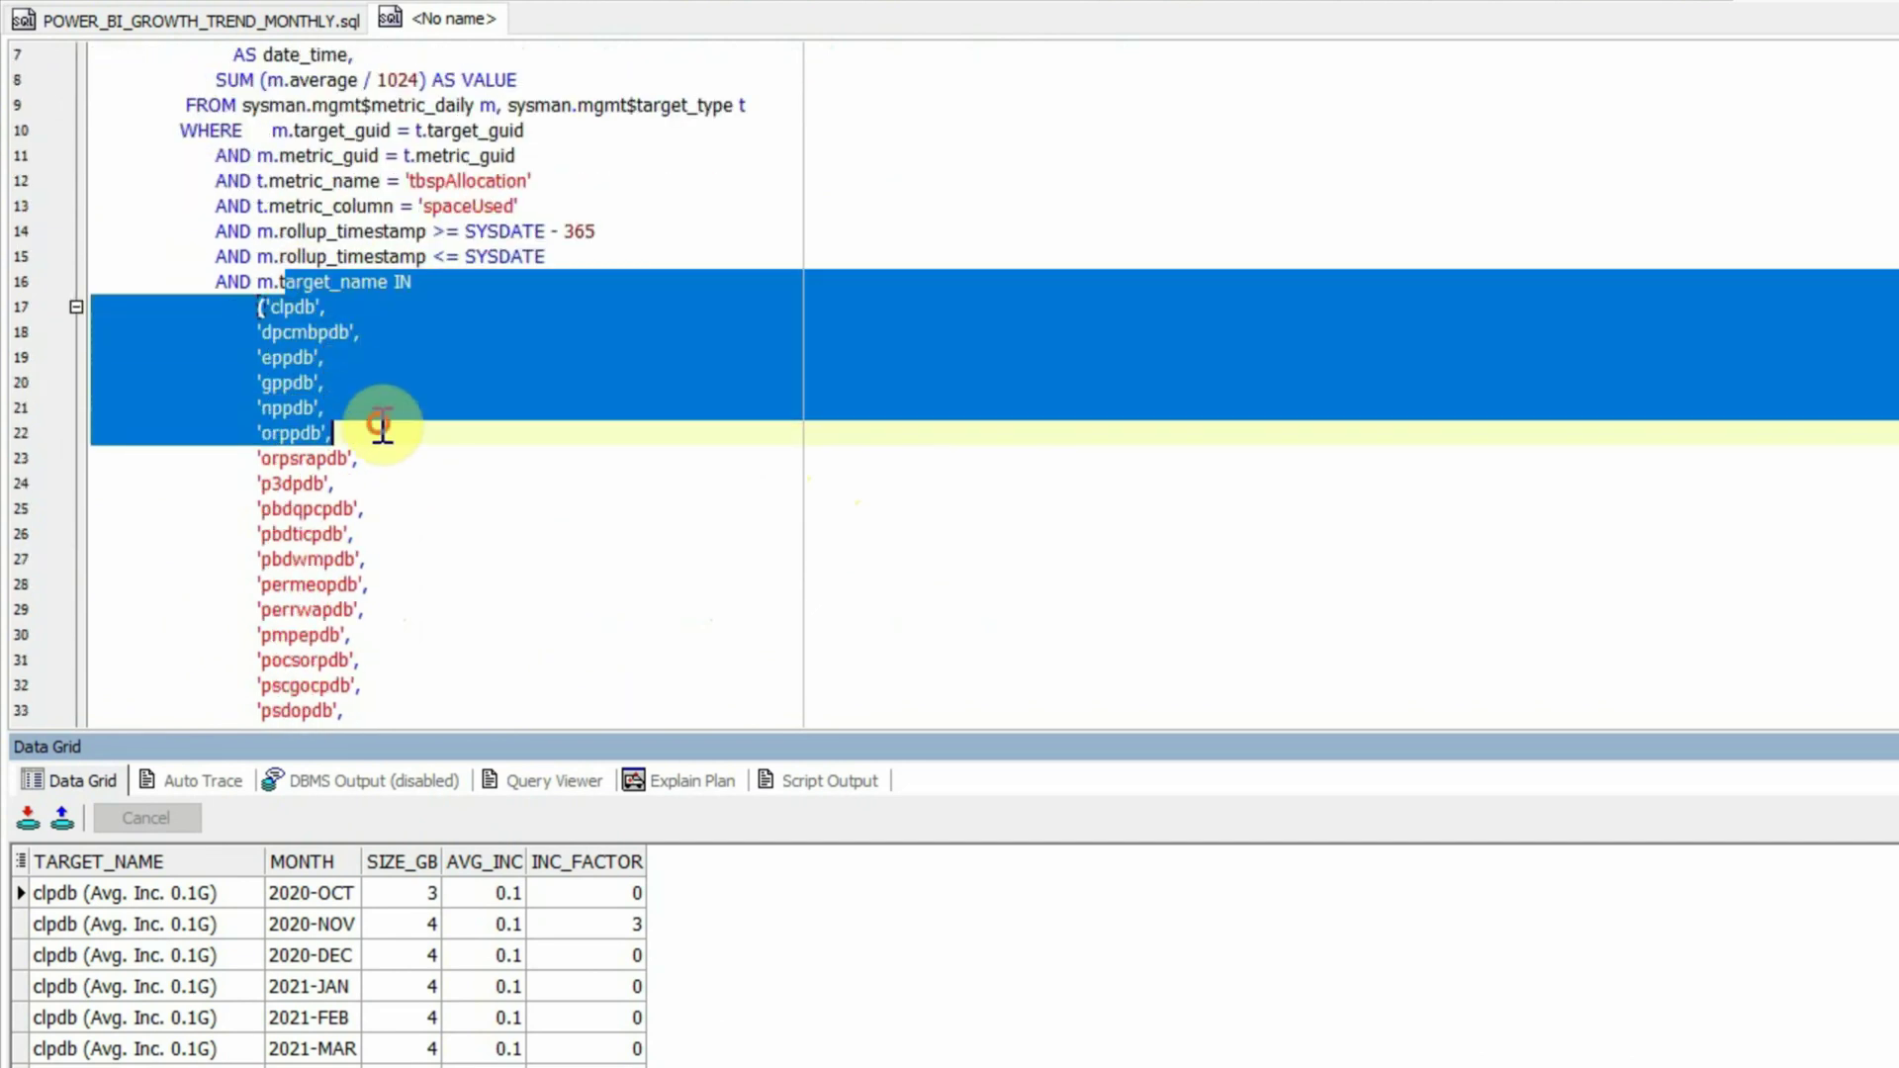
{"action": "scroll", "coordinate": [538, 412], "scroll_direction": "down", "scroll_amount": 2}
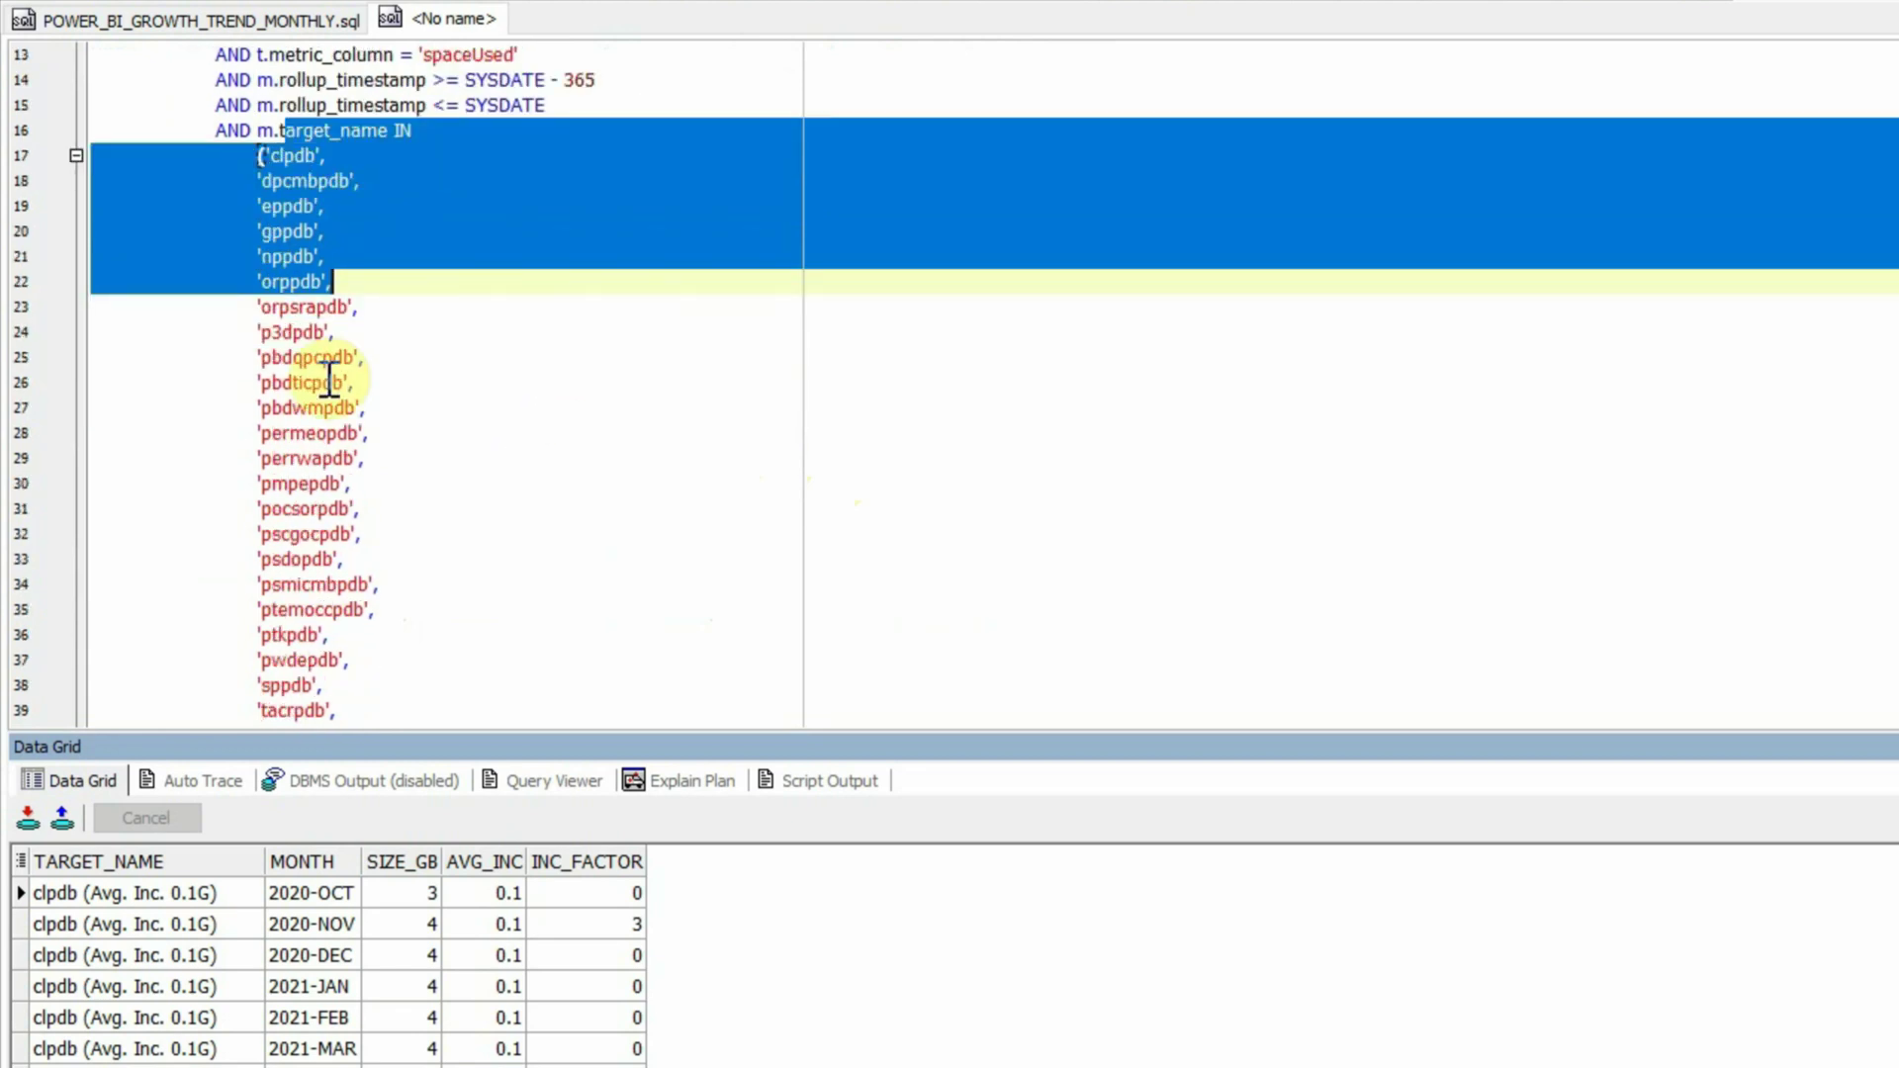
{"action": "left_click", "coordinate": [329, 382]}
{"action": "left_click", "coordinate": [426, 134]}
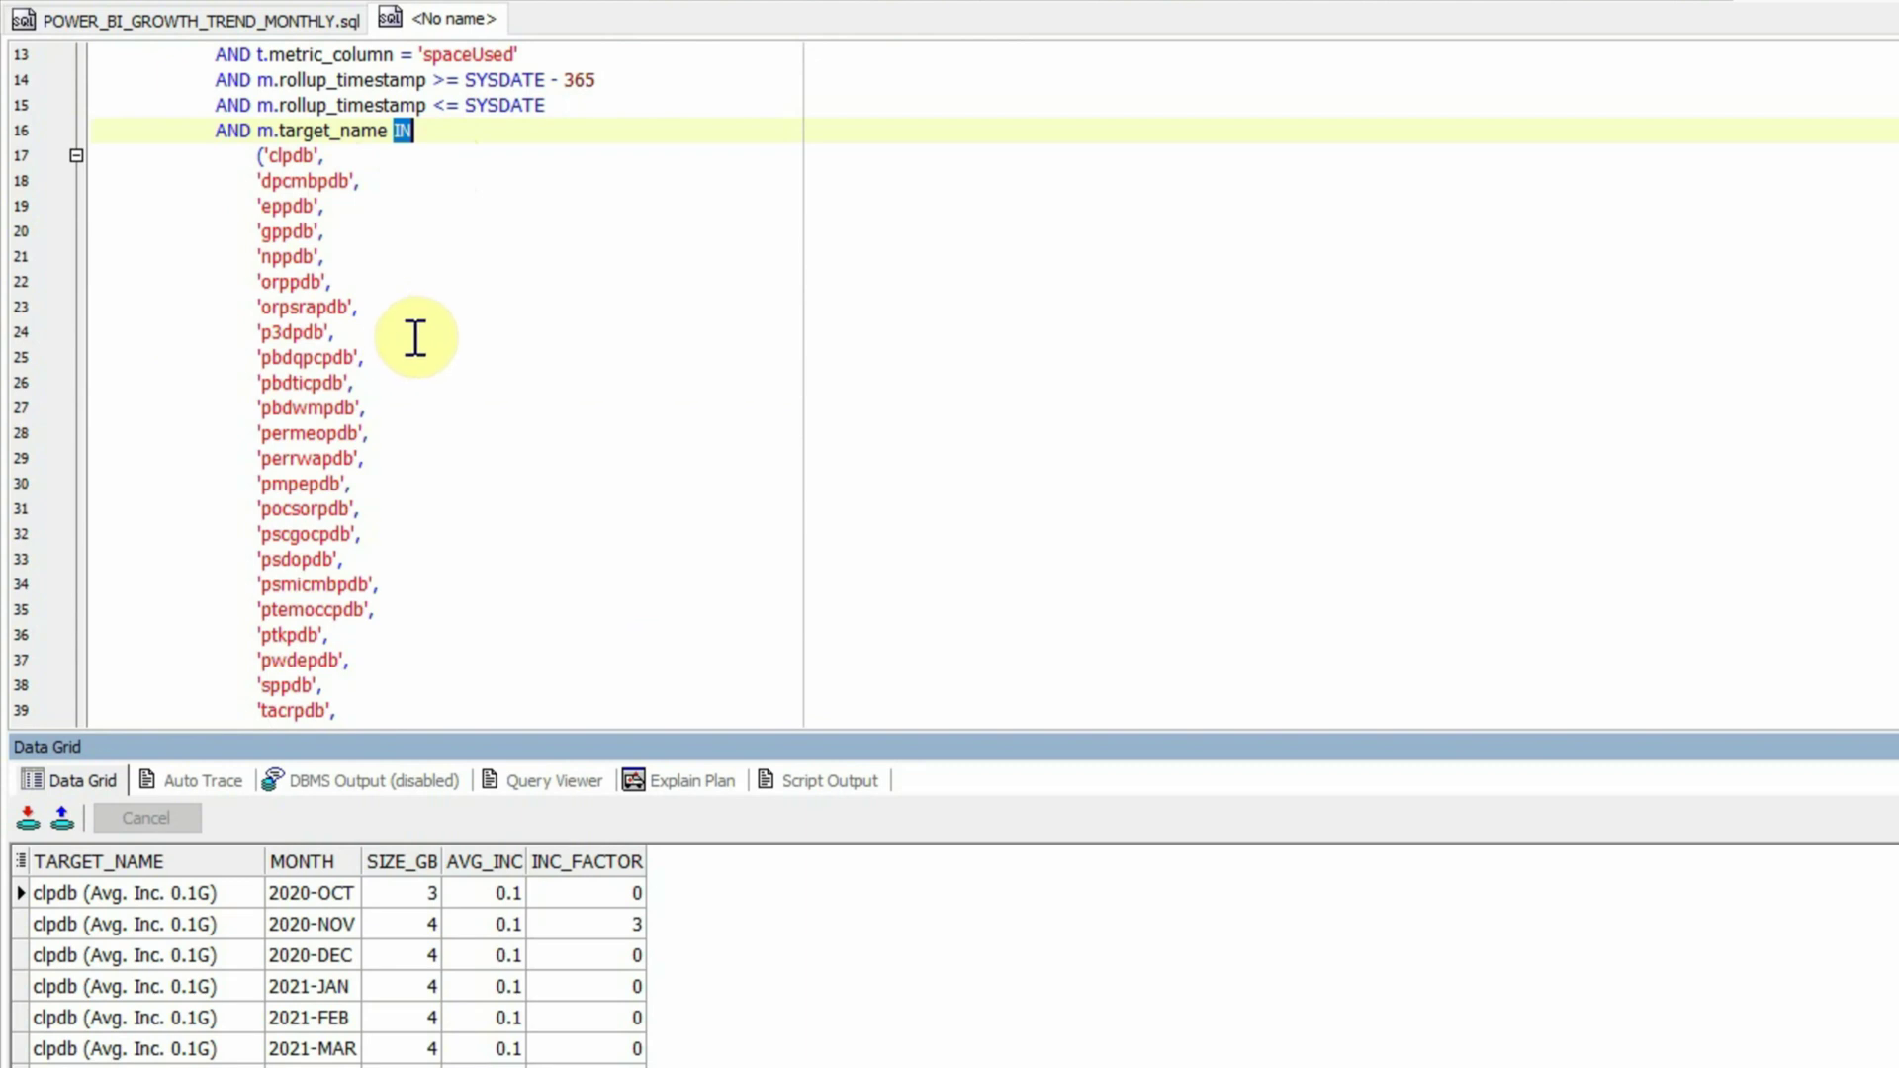
Step: Examine the increment-factor thresholds and the percentages used for the next 3-month and 6-month requirements in the t5 subquery
{"action": "scroll", "coordinate": [294, 413], "scroll_direction": "down", "scroll_amount": 2}
{"action": "scroll", "coordinate": [294, 414], "scroll_direction": "down", "scroll_amount": 20}
{"action": "left_click_drag", "start_coordinate": [116, 130], "coordinate": [679, 606]}
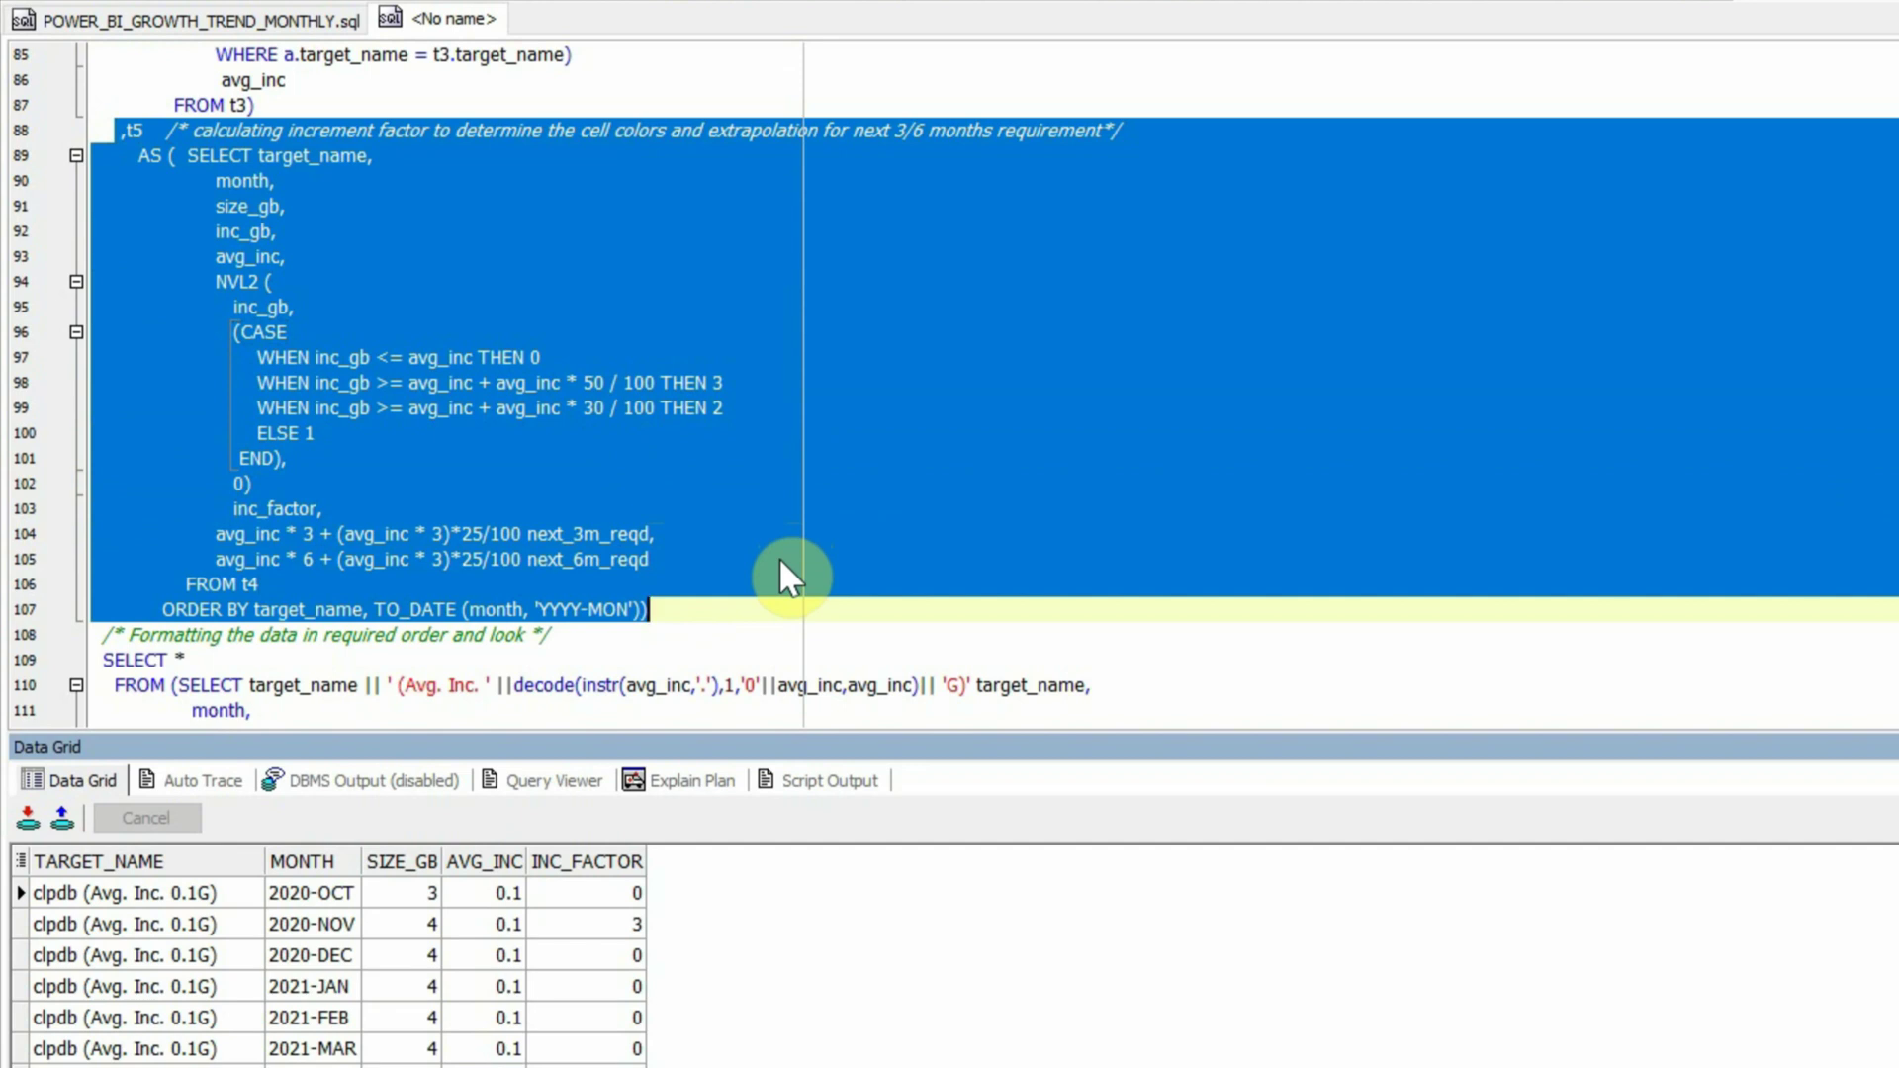
{"action": "left_click", "coordinate": [495, 484]}
{"action": "double_click", "coordinate": [591, 382]}
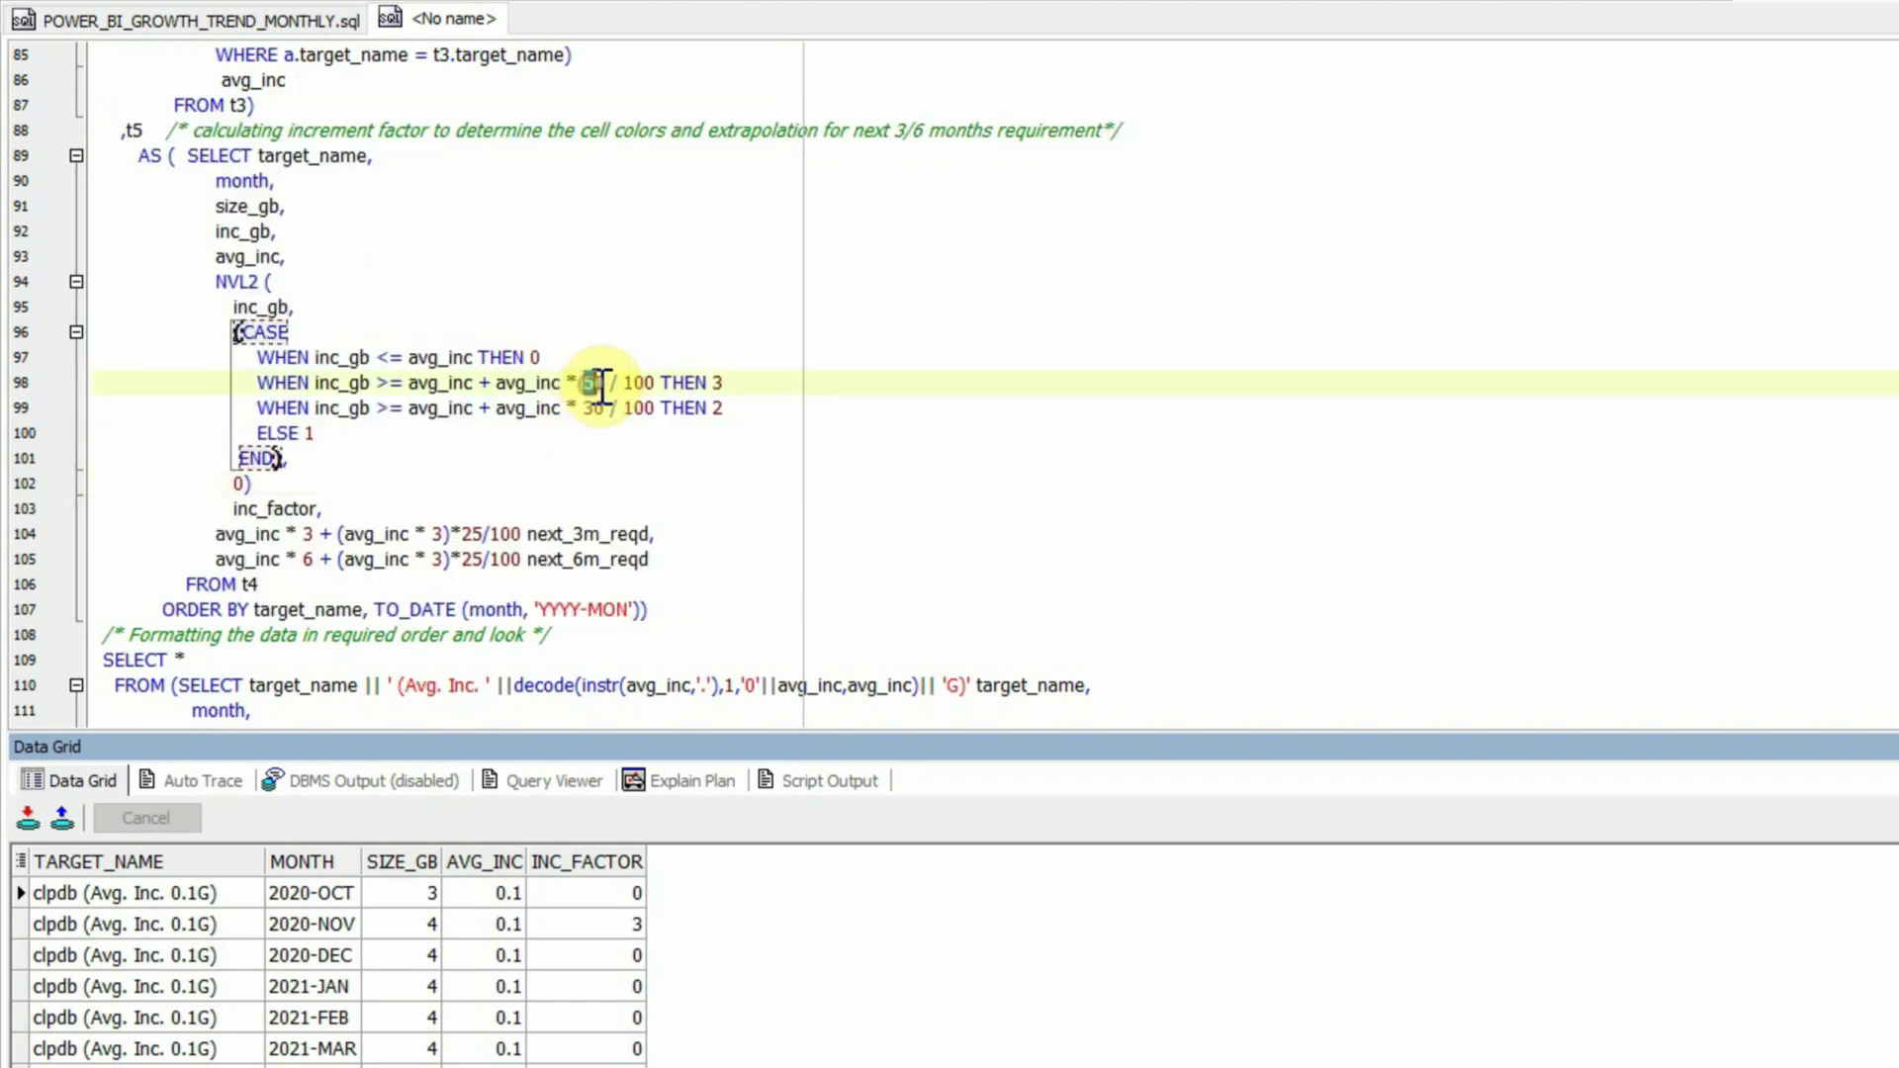
{"action": "double_click", "coordinate": [589, 407]}
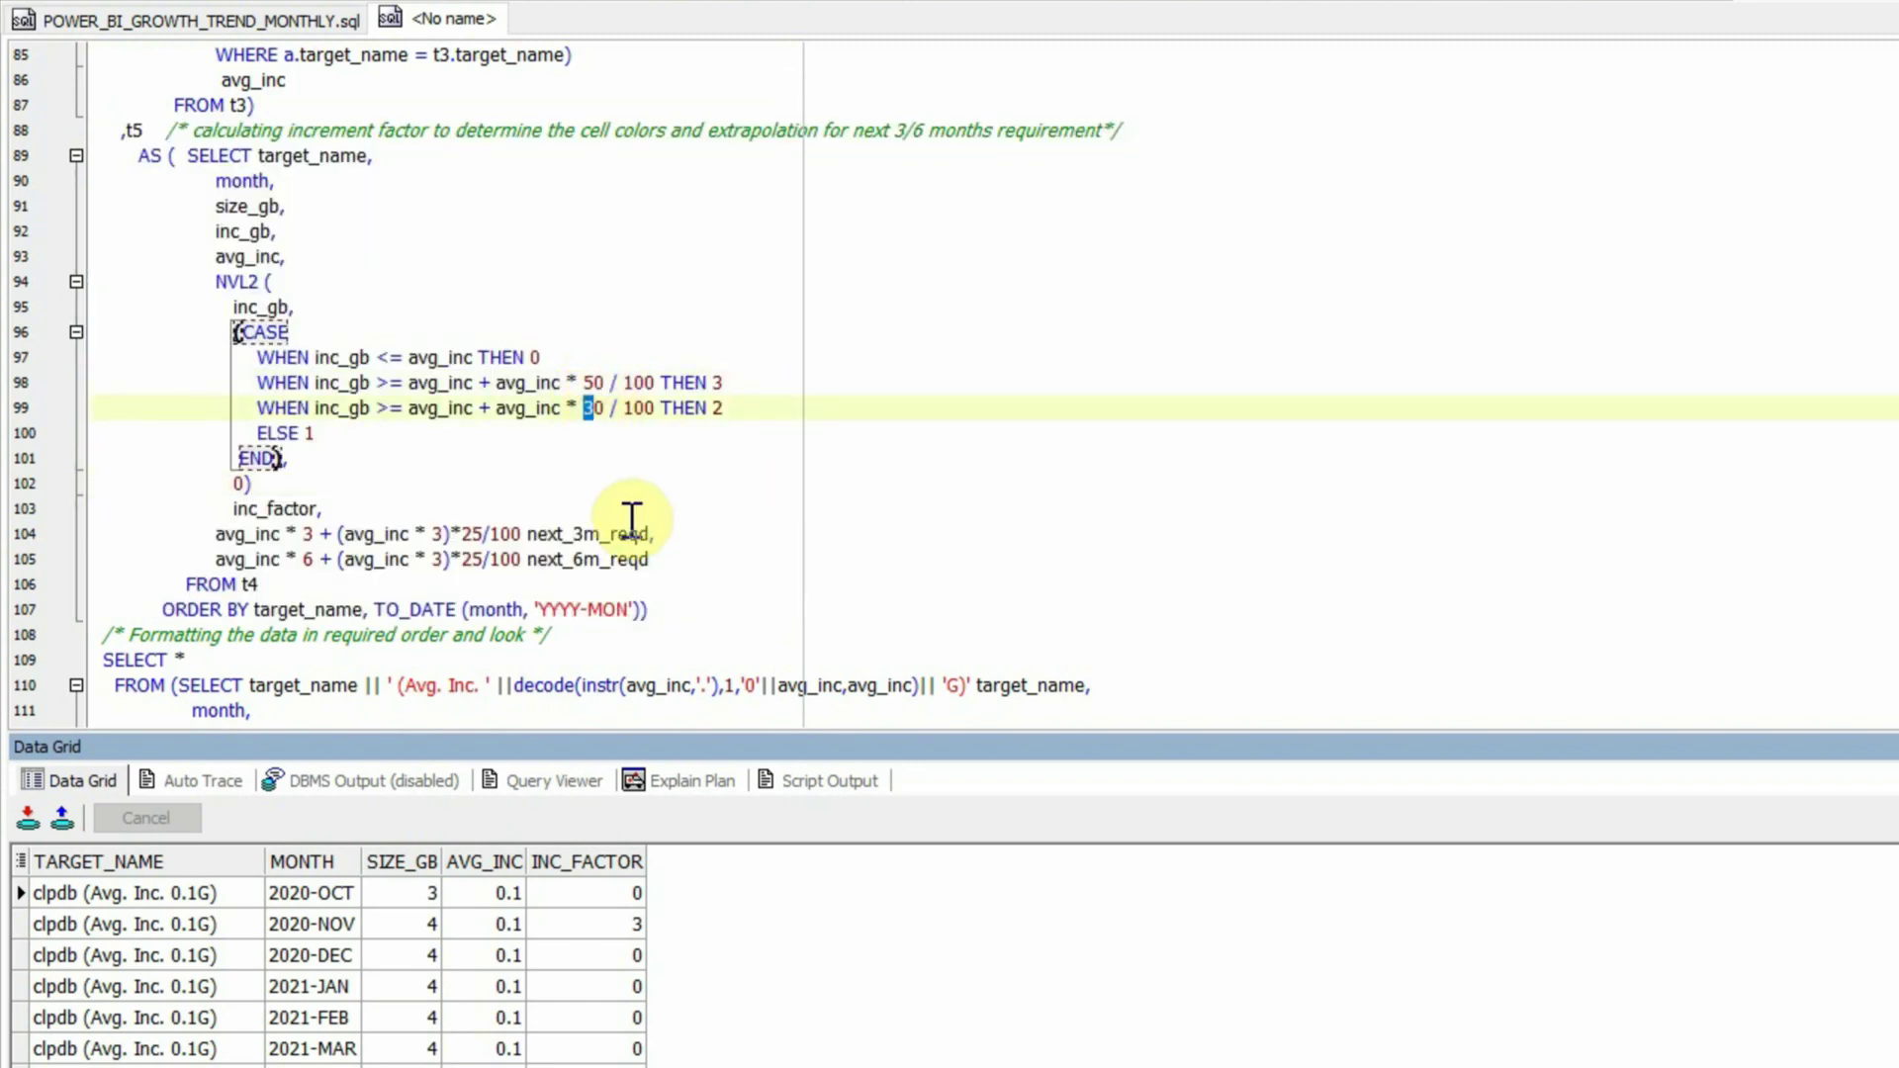
{"action": "double_click", "coordinate": [475, 534]}
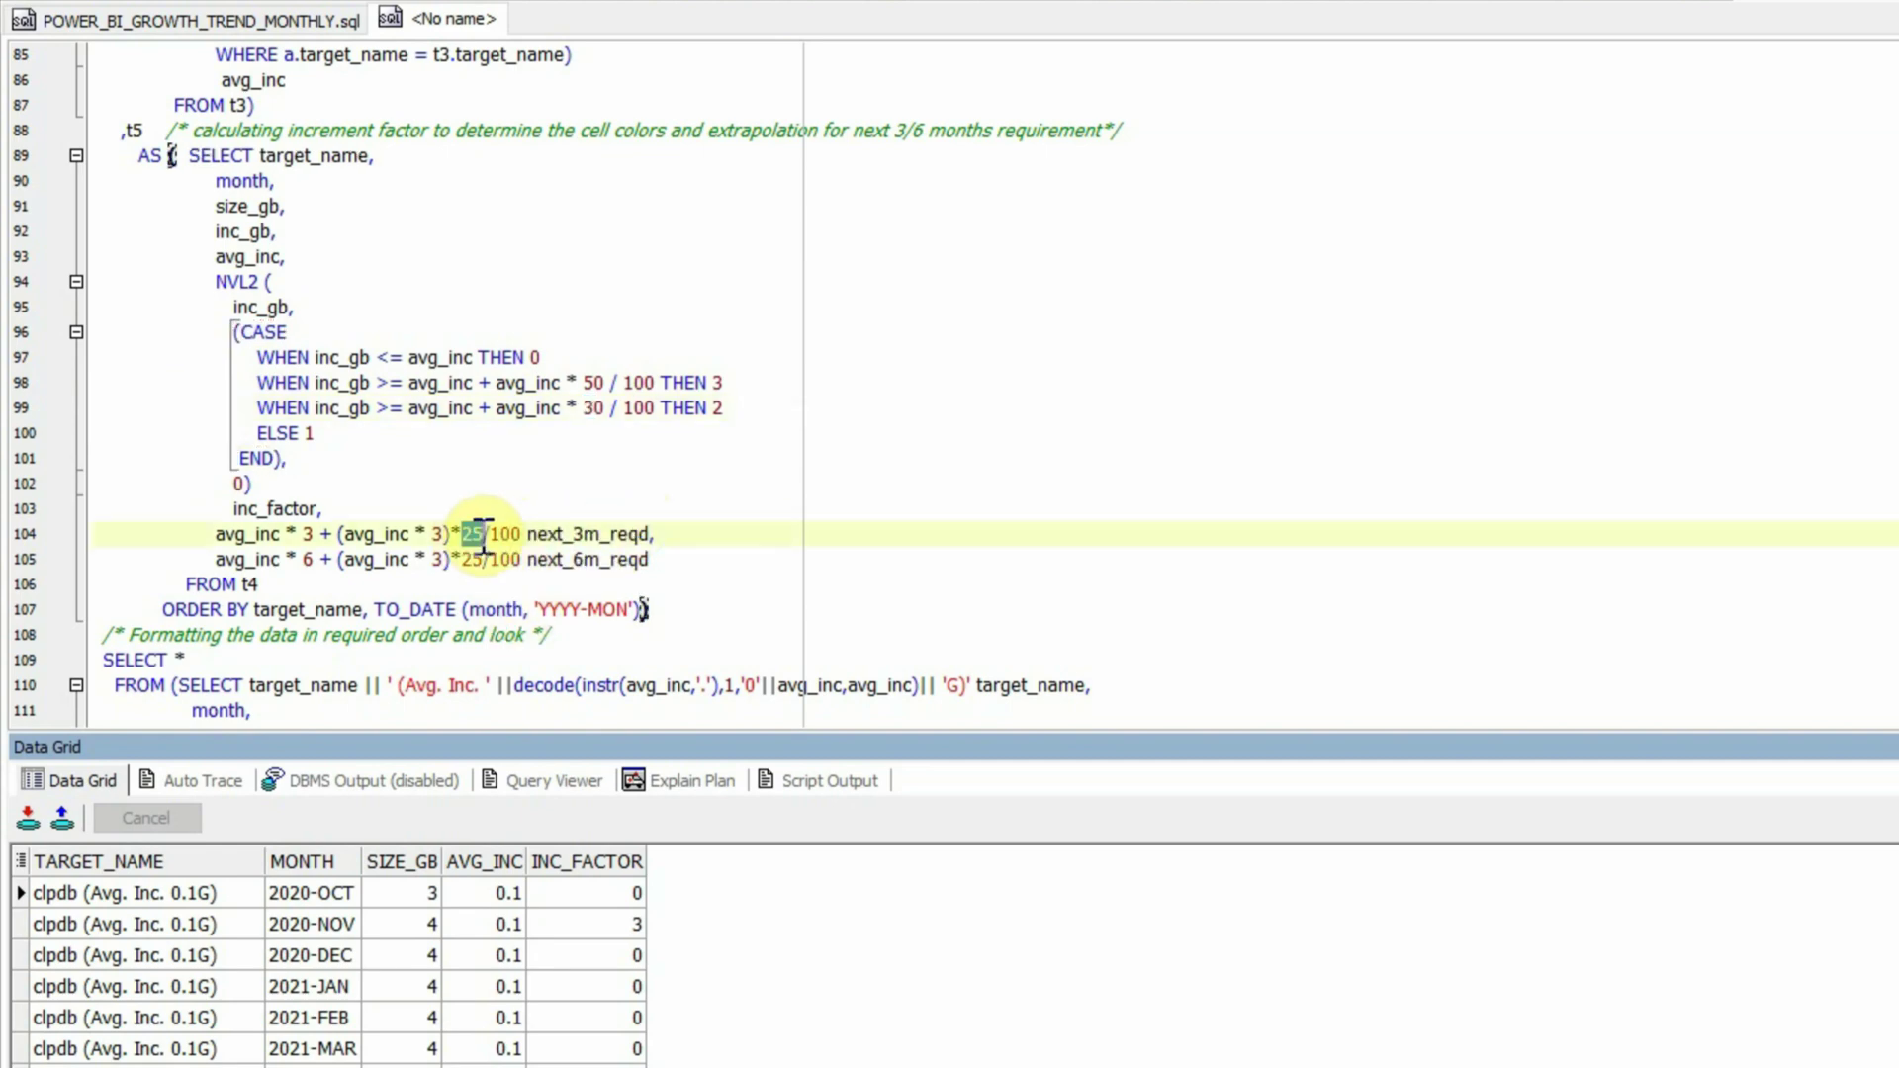
{"action": "double_click", "coordinate": [474, 559]}
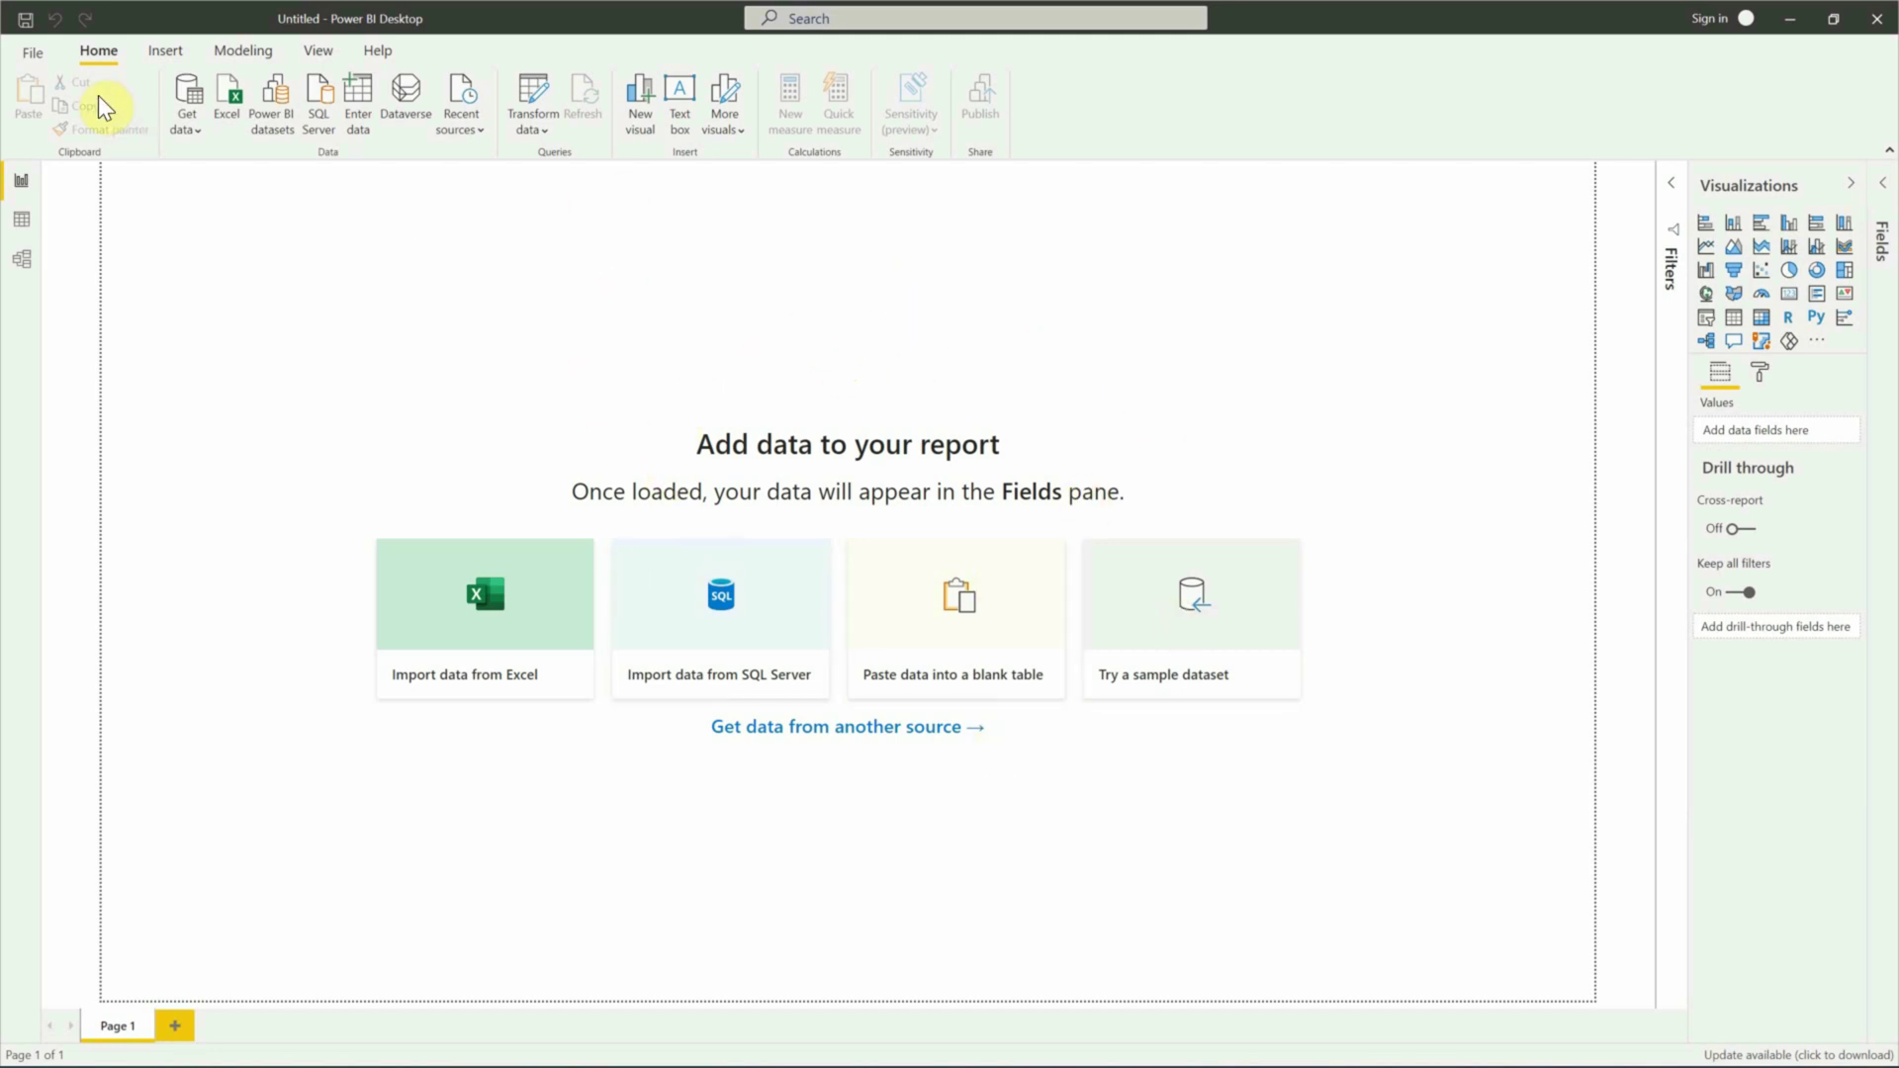
Step: Switch to Power BI Desktop and check its version information, closing the window when done
{"action": "left_click", "coordinate": [384, 51]}
{"action": "left_click", "coordinate": [30, 114]}
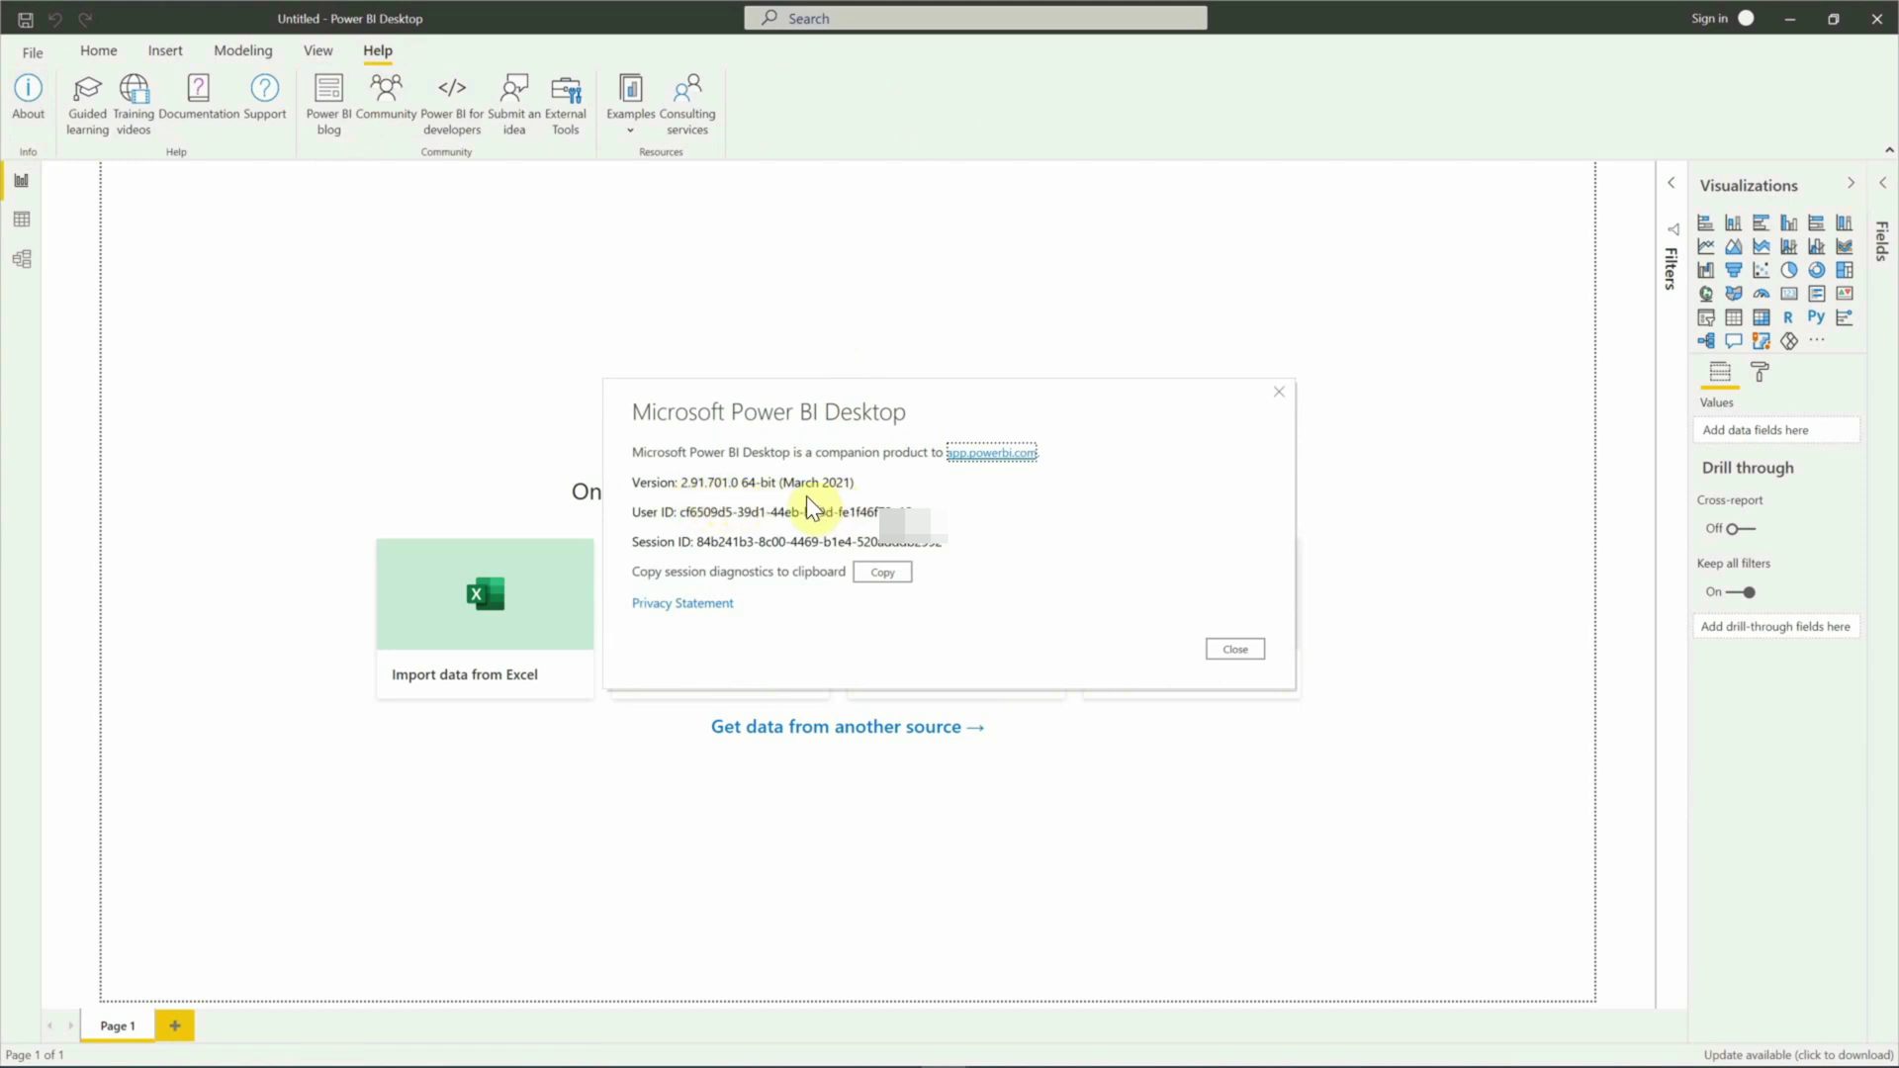
{"action": "left_click", "coordinate": [1235, 649]}
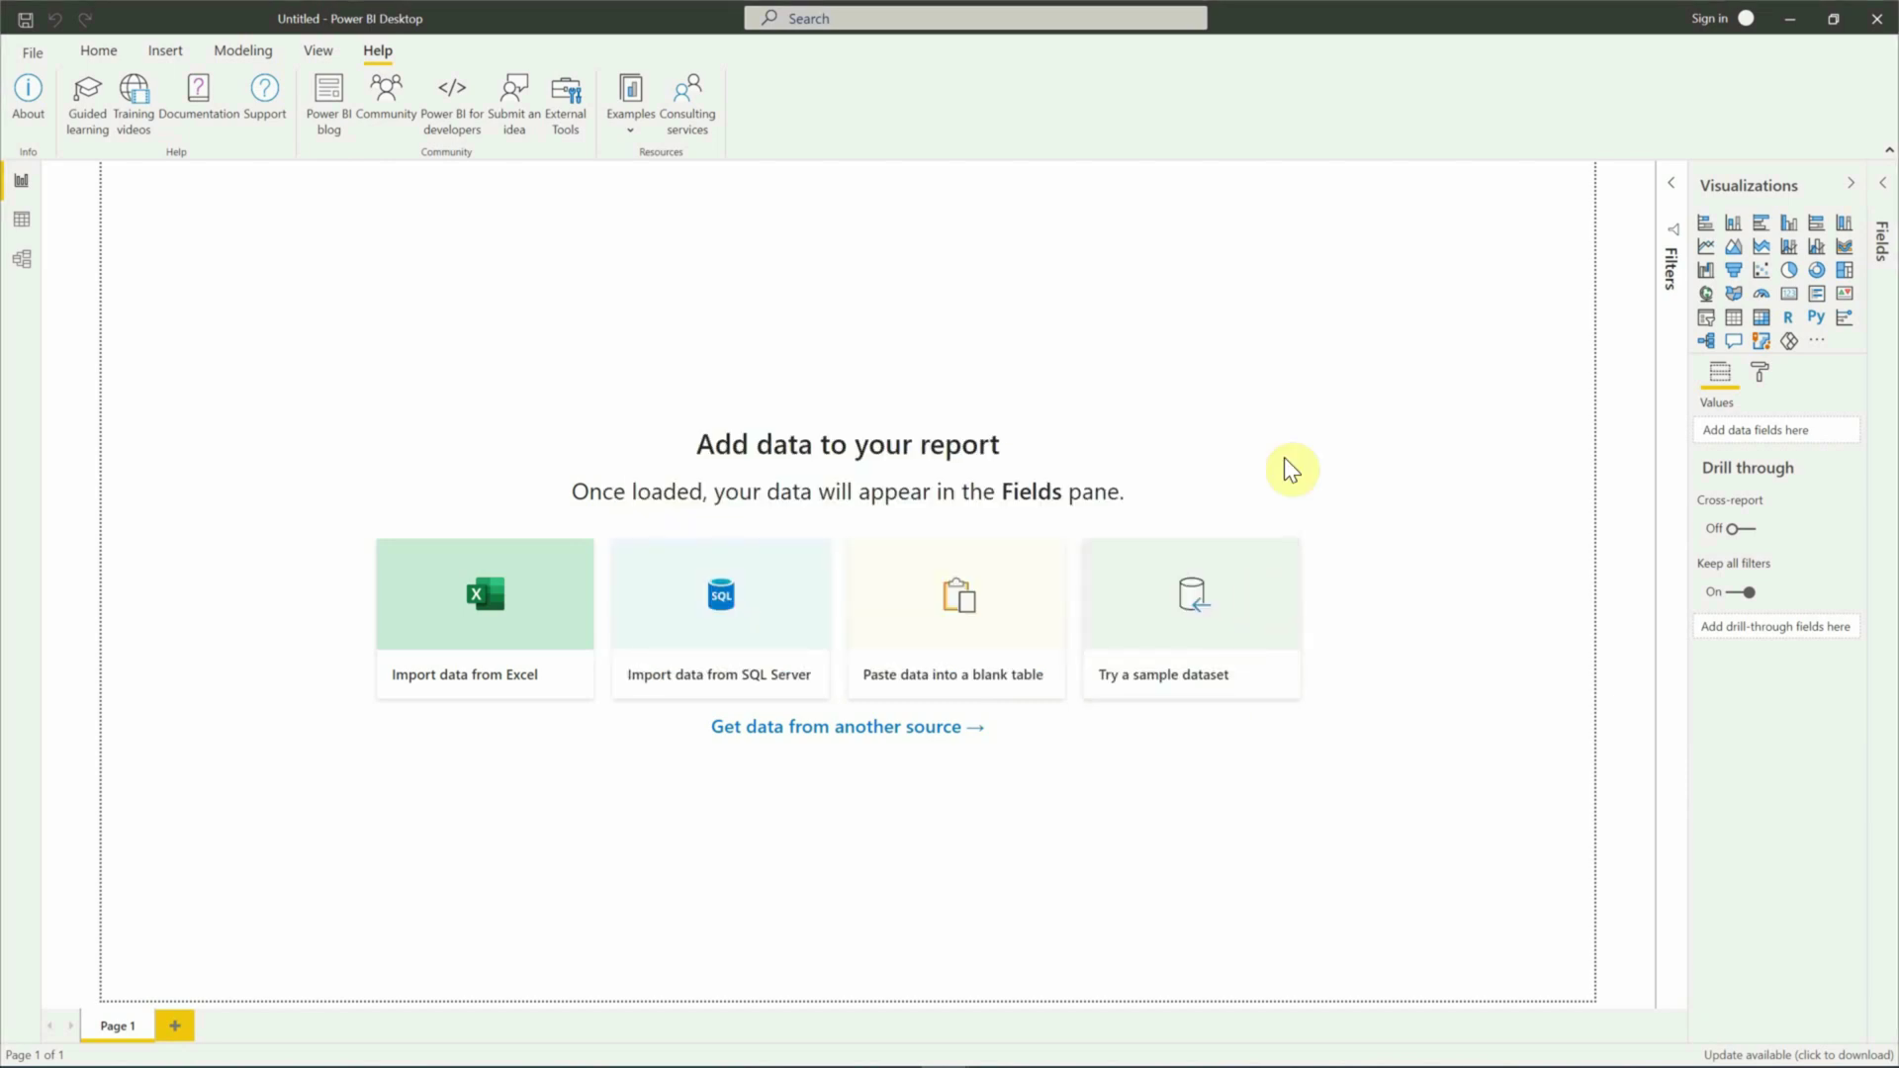
Step: Save the new report on the Desktop as DB_GROWTH_TREND_REPORT in Power BI file format
{"action": "left_click", "coordinate": [25, 20]}
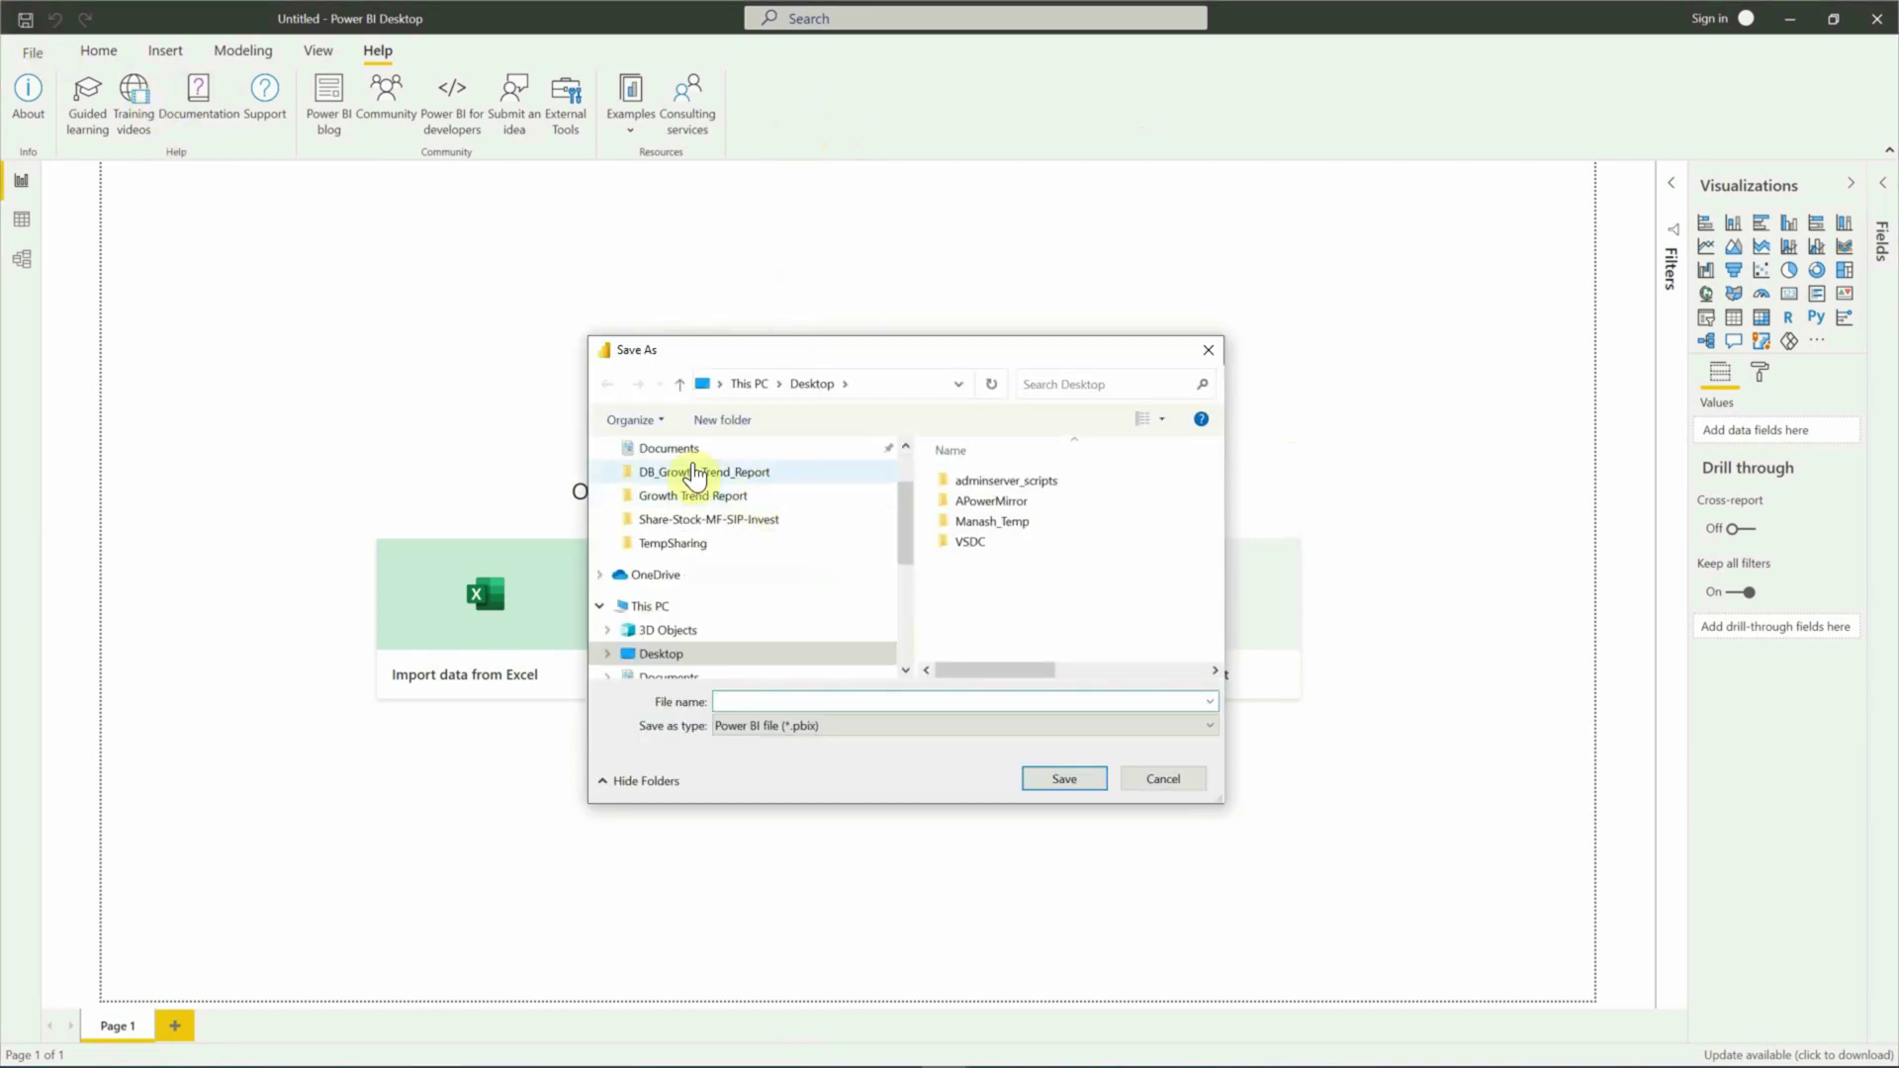
{"action": "type", "text": "DB_"}
{"action": "type", "text": "GR"}
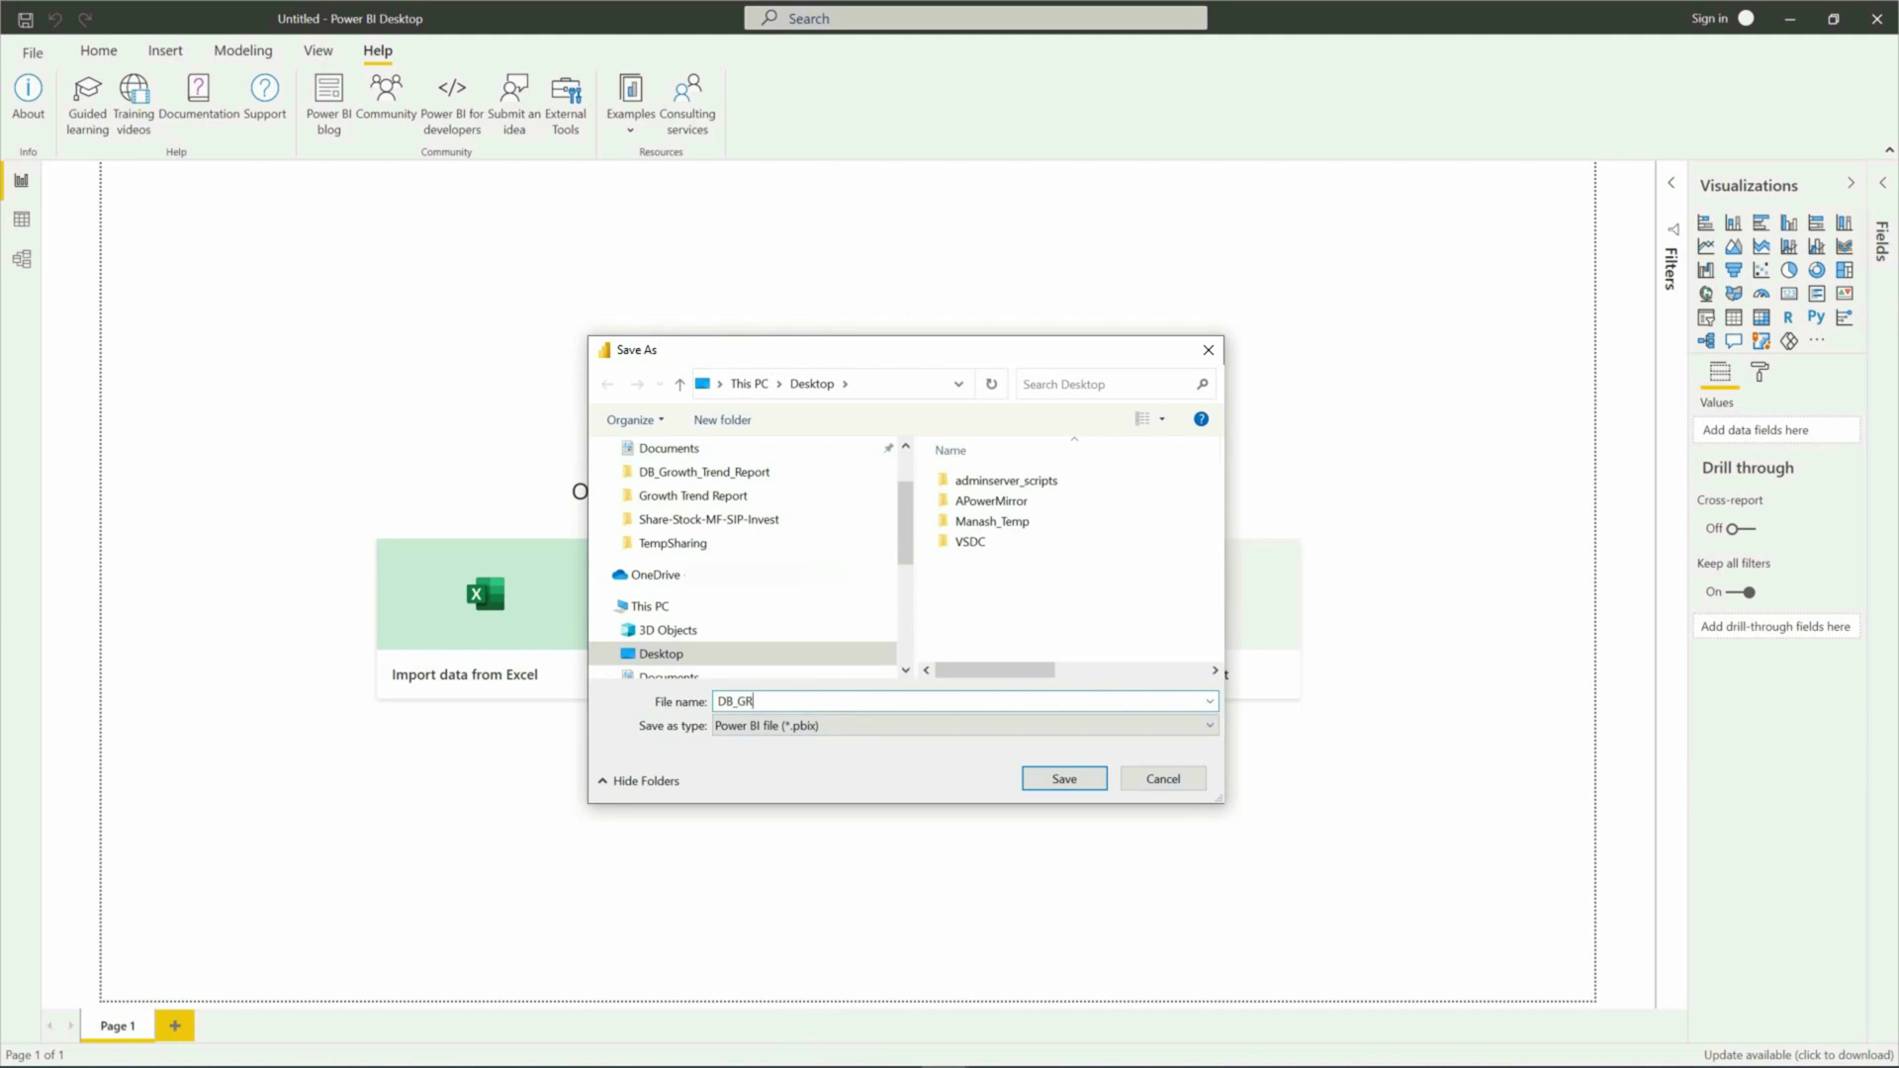
{"action": "type", "text": "OWTH_TREND_REPORT"}
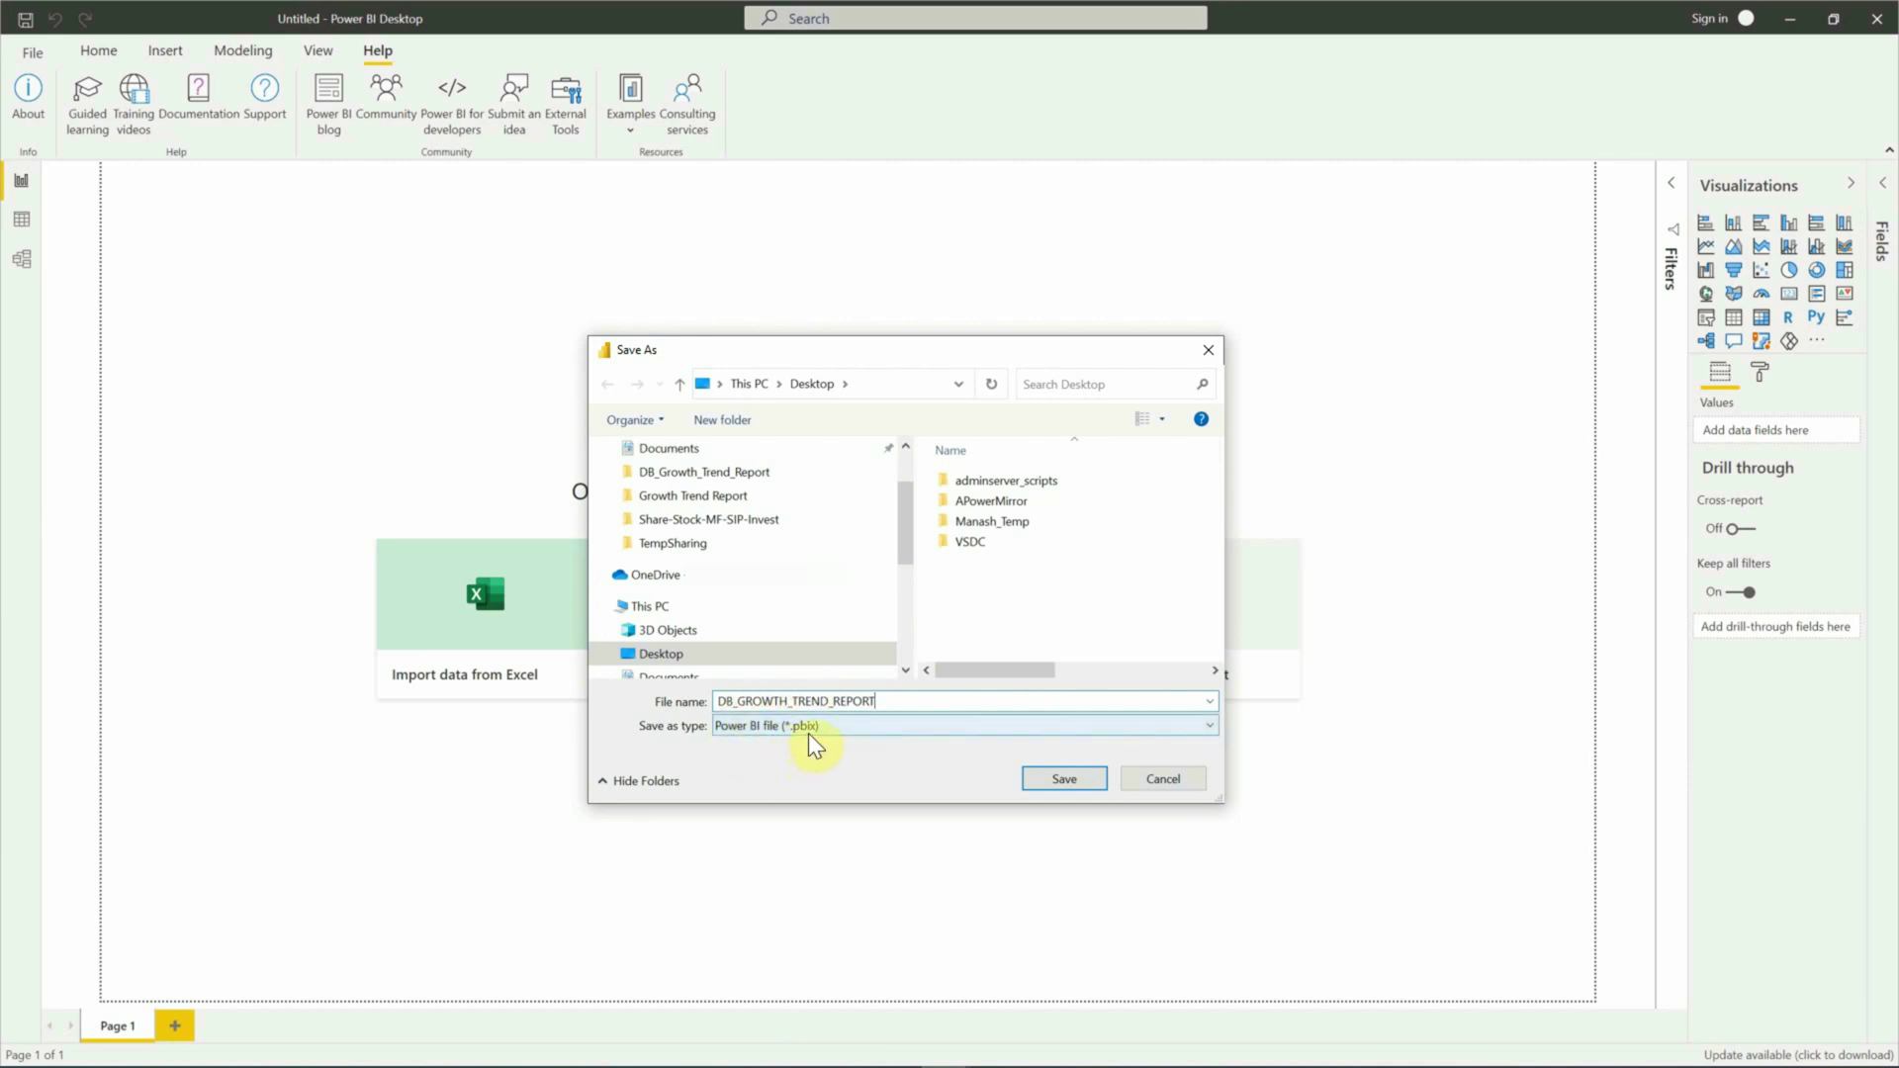
{"action": "left_click", "coordinate": [1042, 780]}
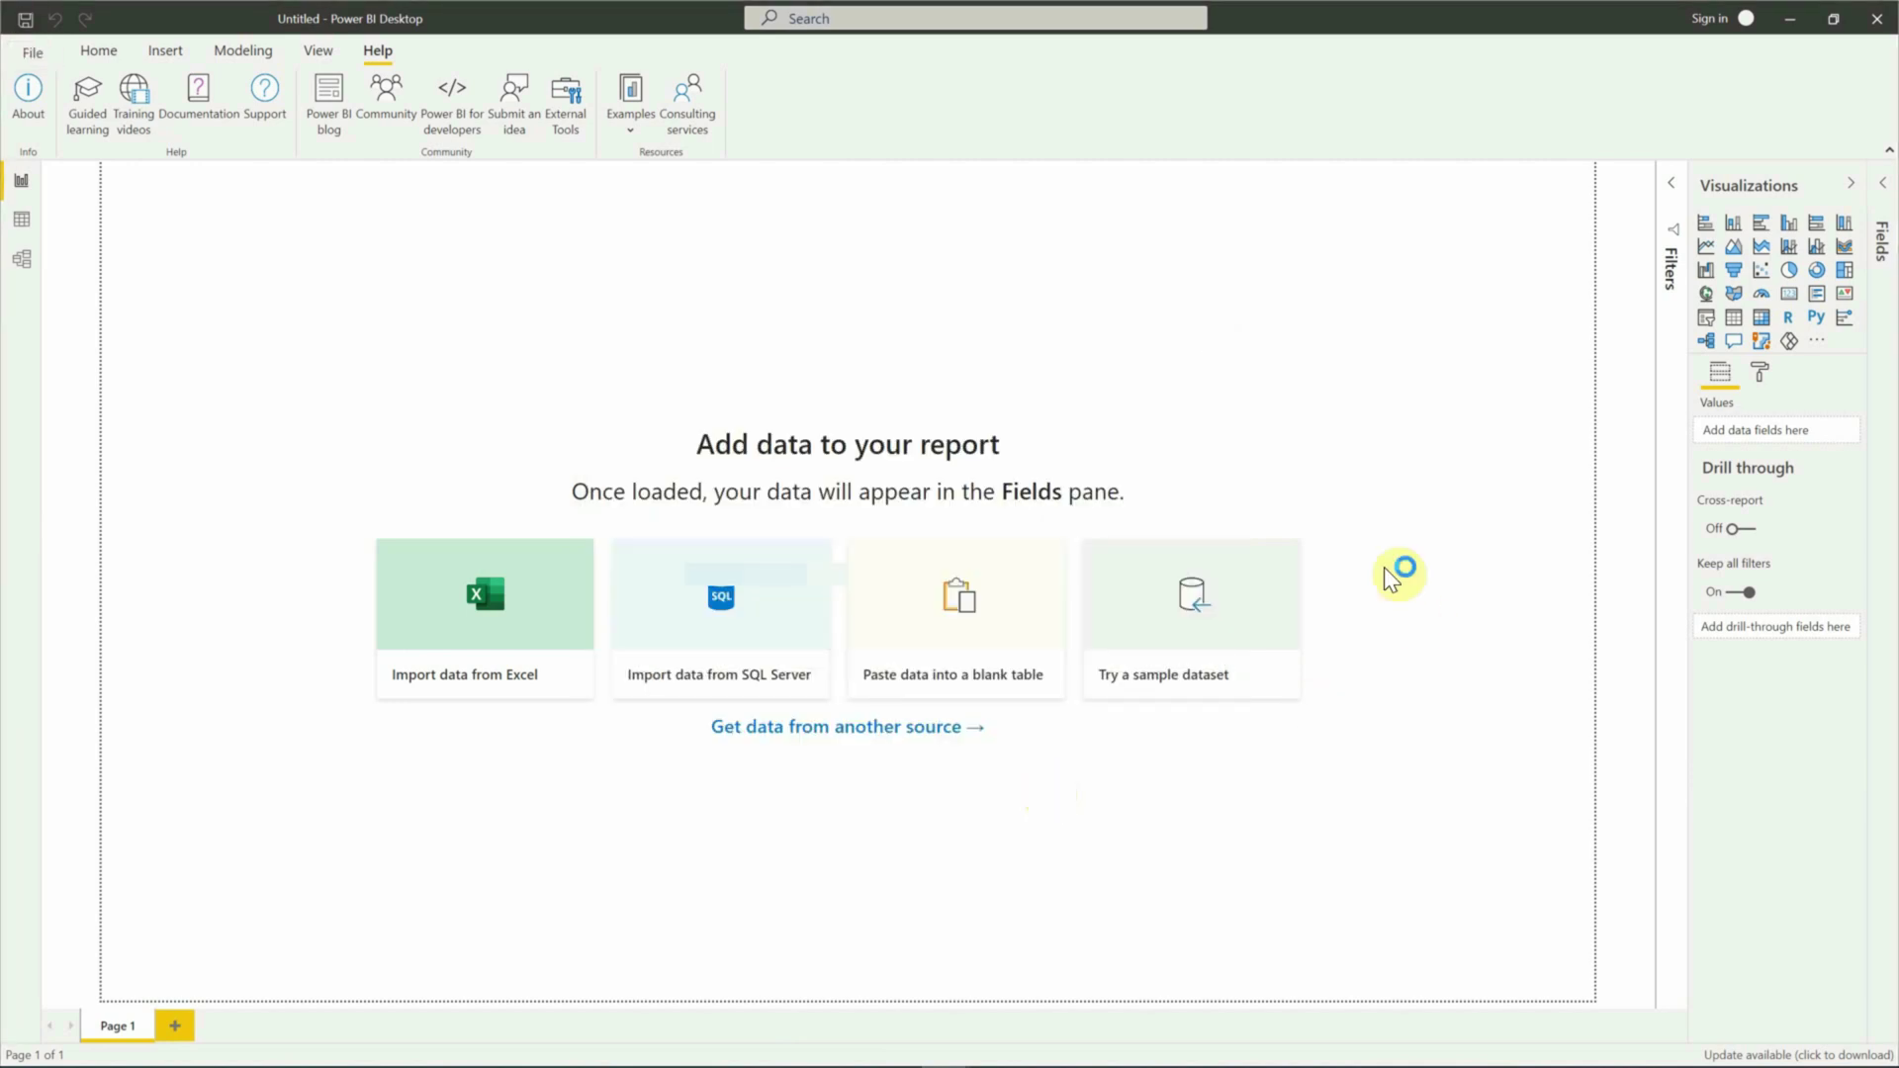
Step: Start a new data connection using the Oracle database connector
{"action": "left_click", "coordinate": [99, 50]}
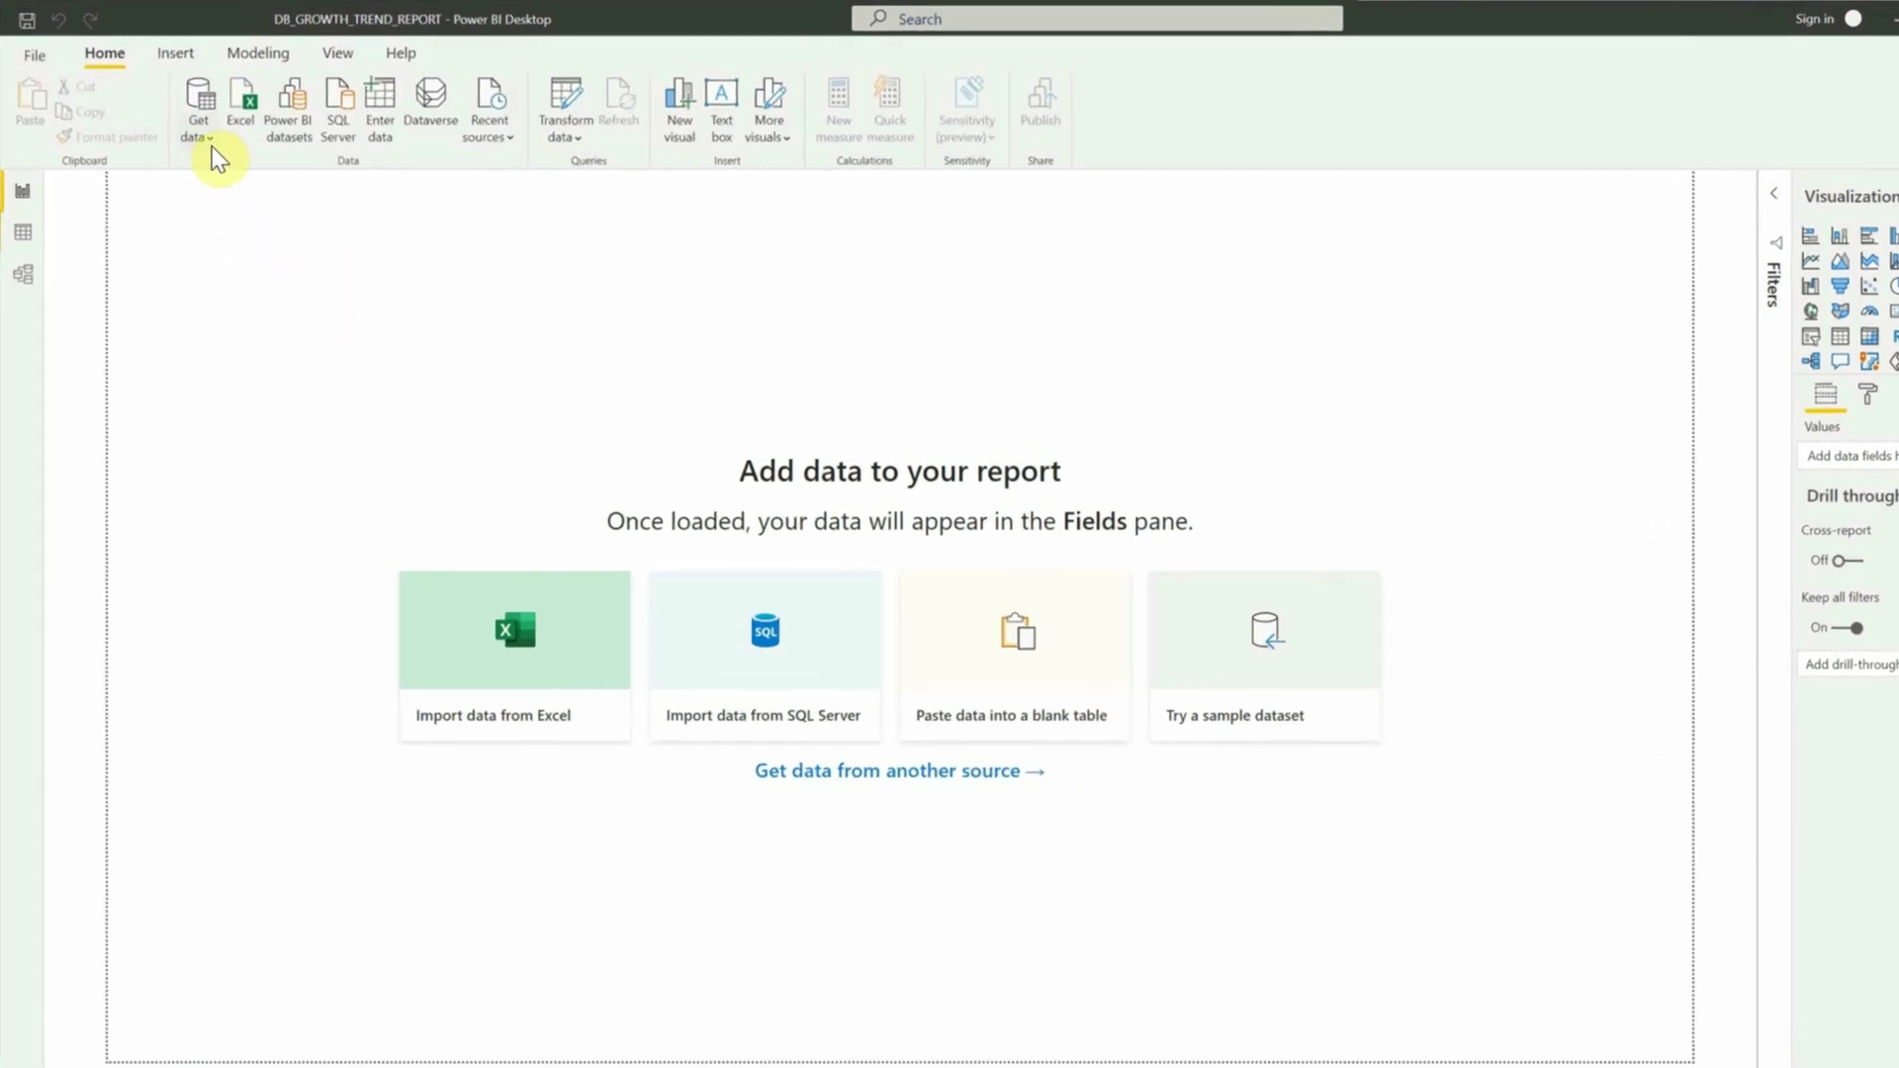
{"action": "left_click", "coordinate": [281, 188]}
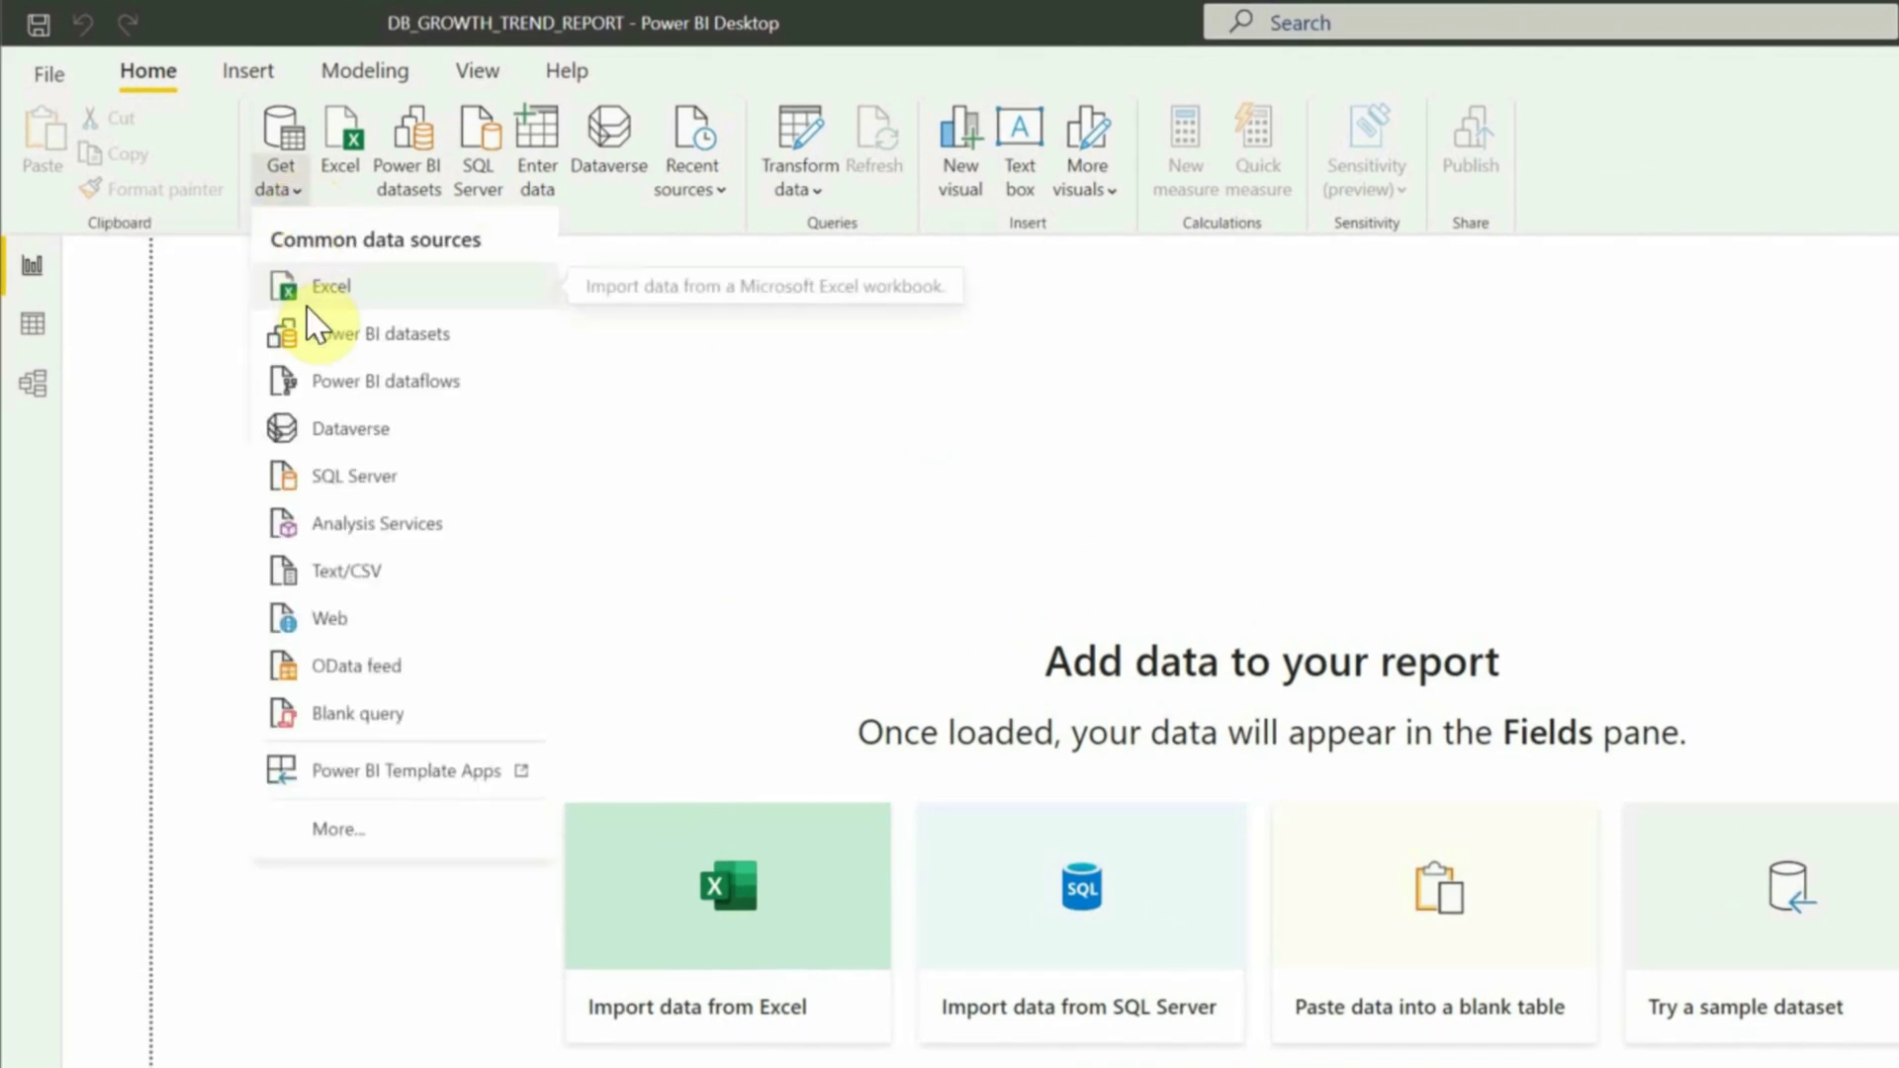
{"action": "left_click", "coordinate": [323, 833]}
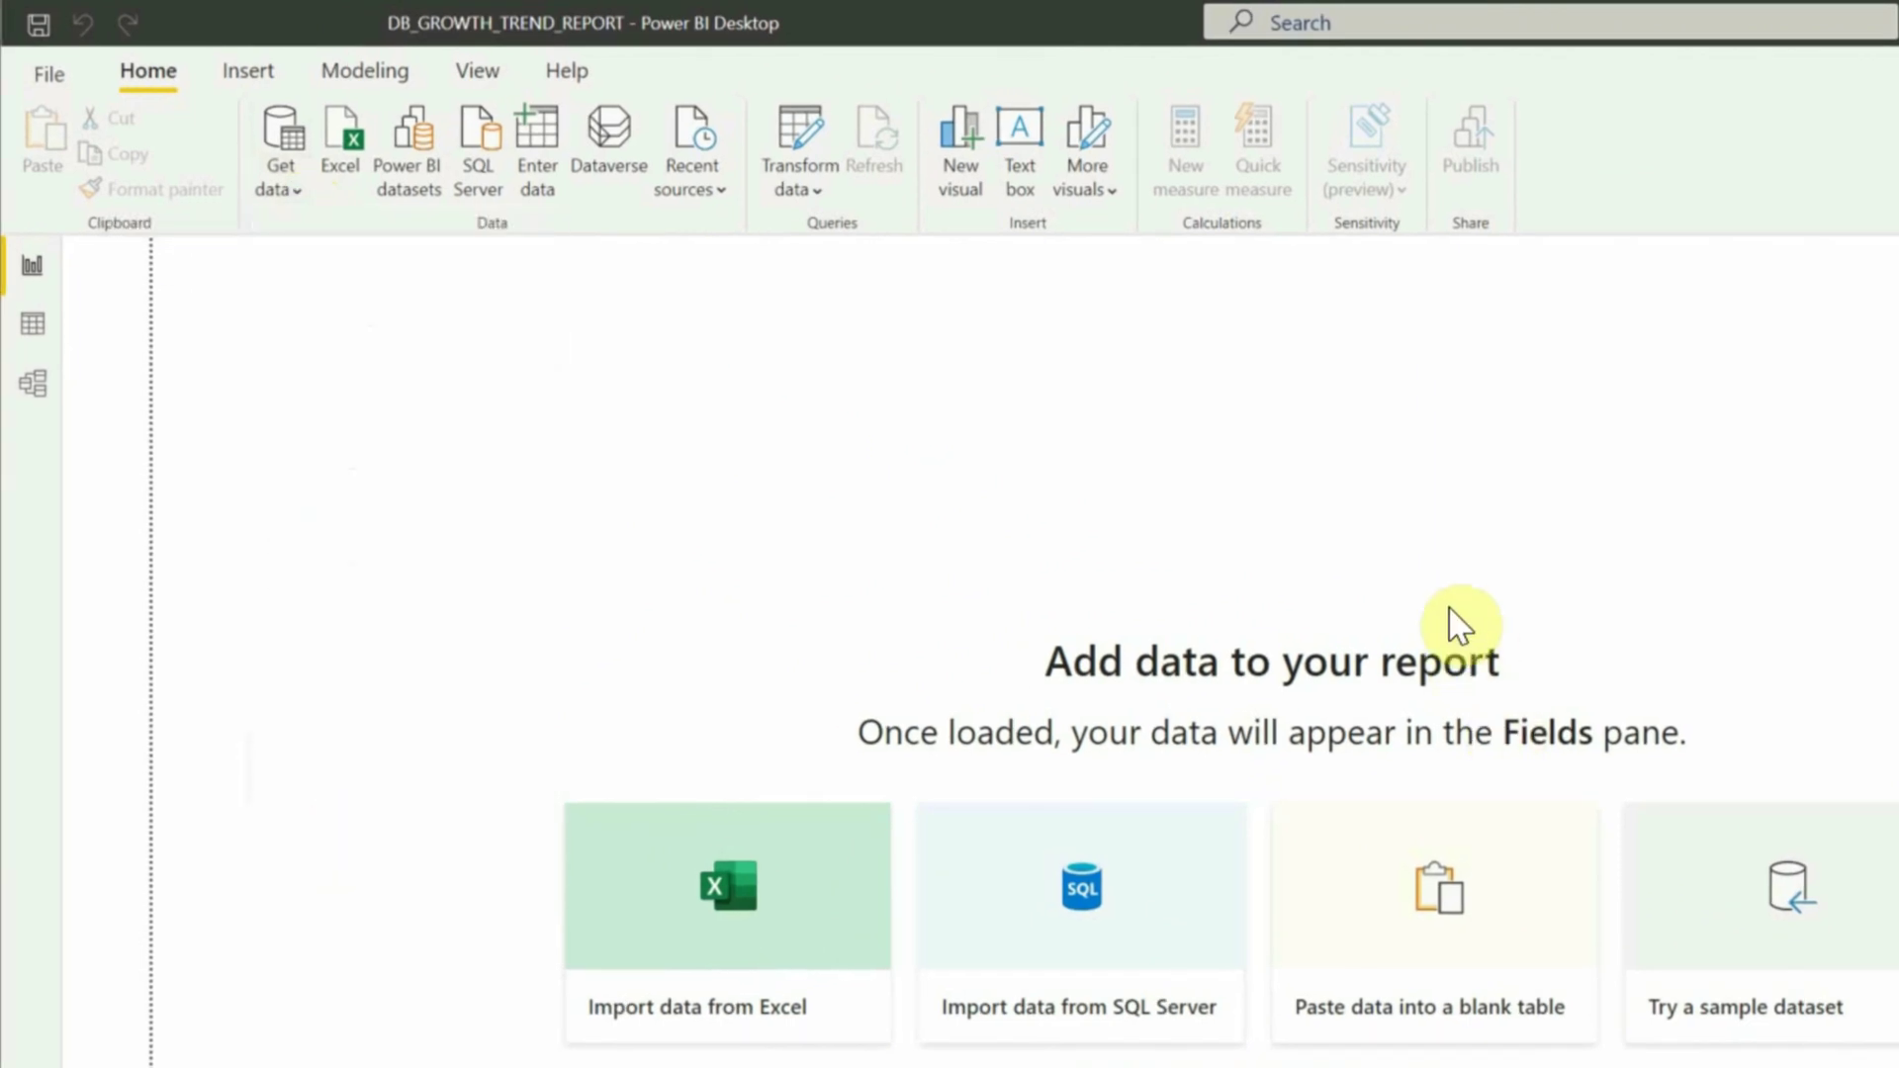
{"action": "left_click", "coordinate": [1093, 577]}
{"action": "left_click", "coordinate": [1360, 604]}
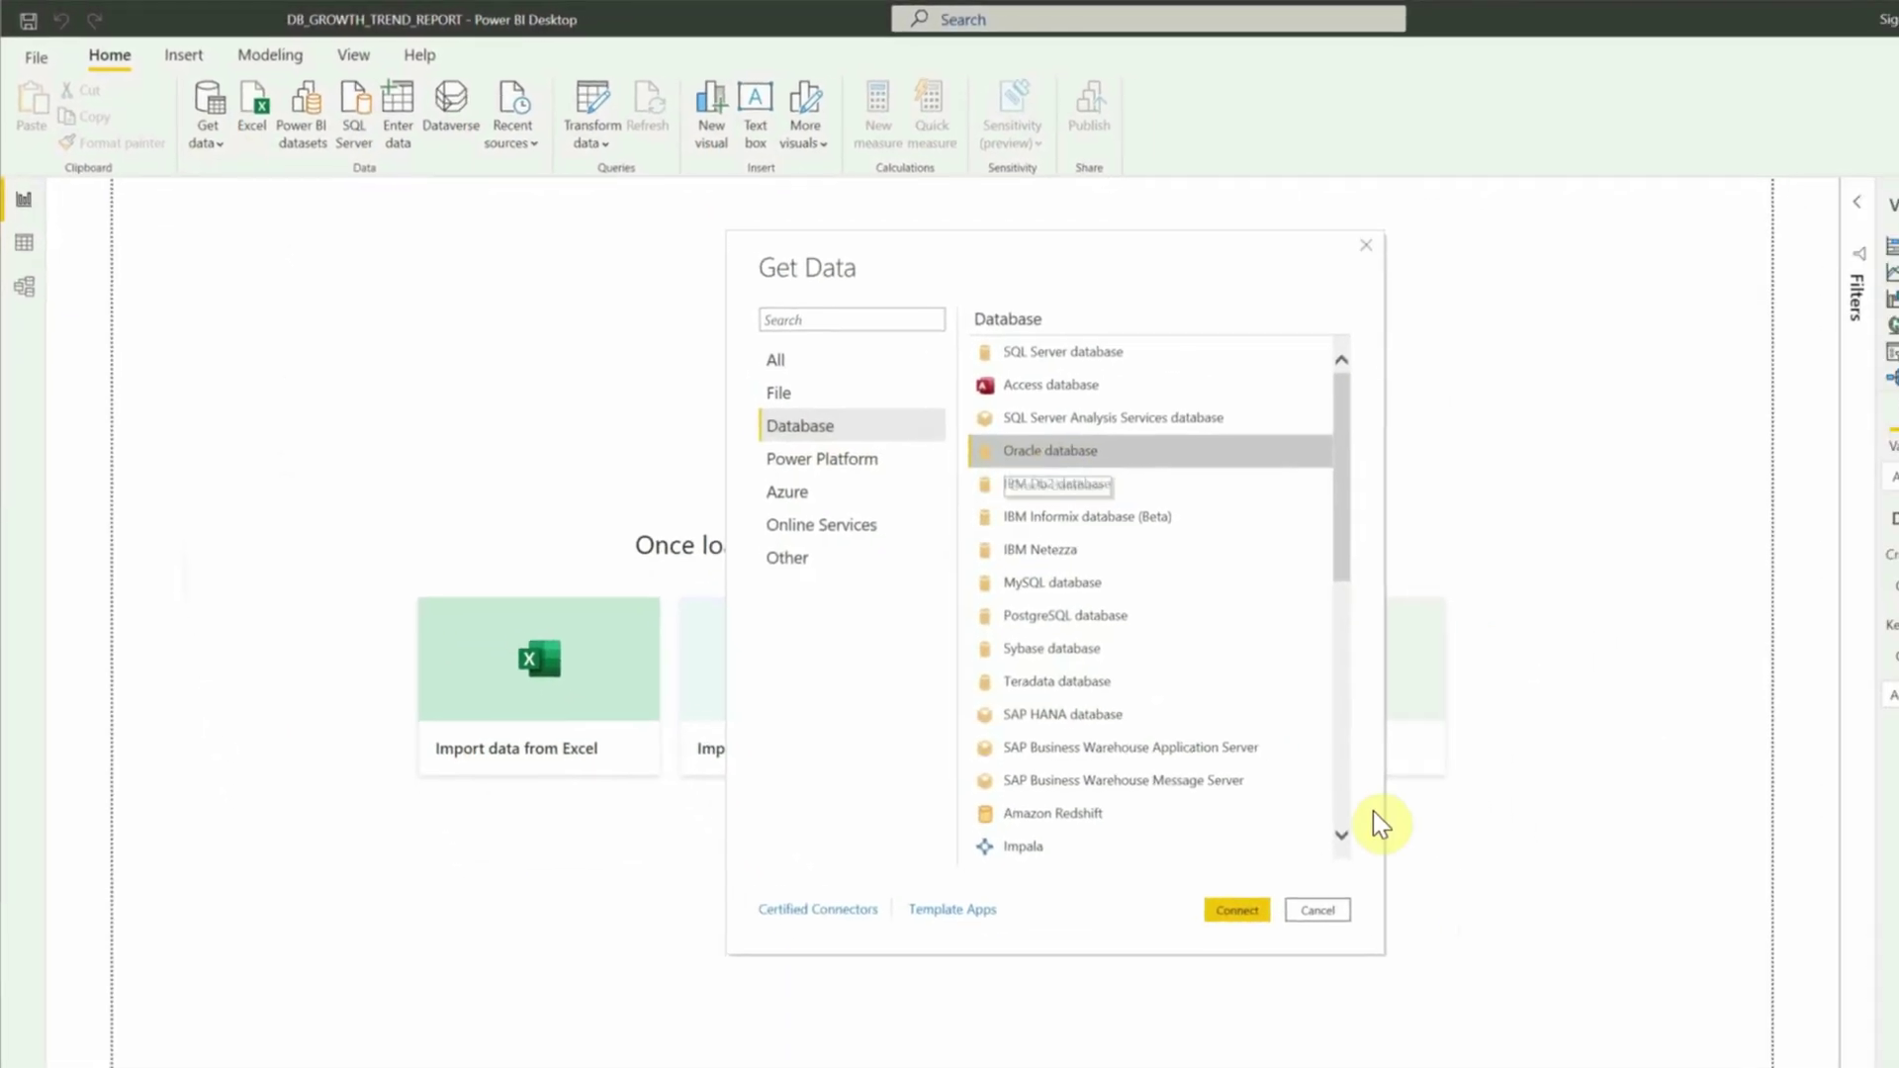
{"action": "left_click", "coordinate": [1236, 910]}
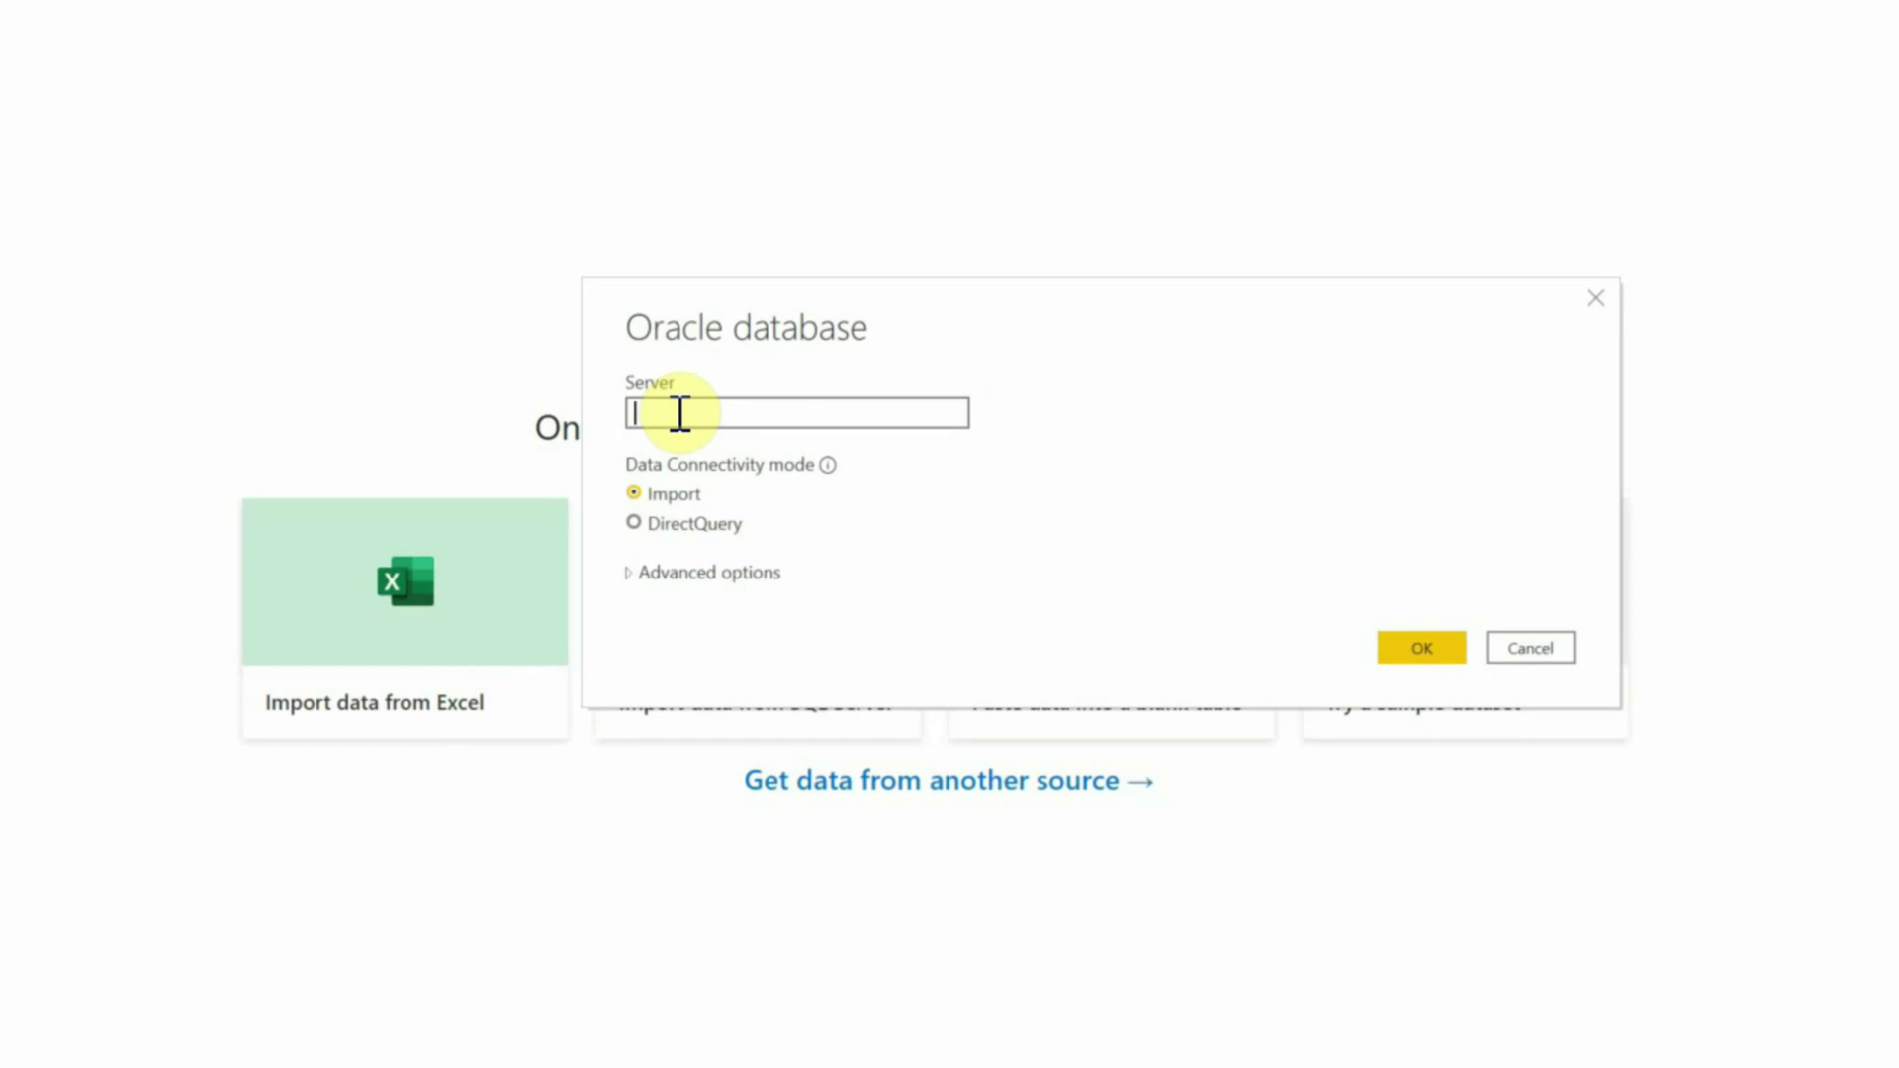
Step: Set the Oracle server to adminserver.manash.hom:1521/repoem with the Import connectivity mode
{"action": "type", "text": "adminserver.manash."}
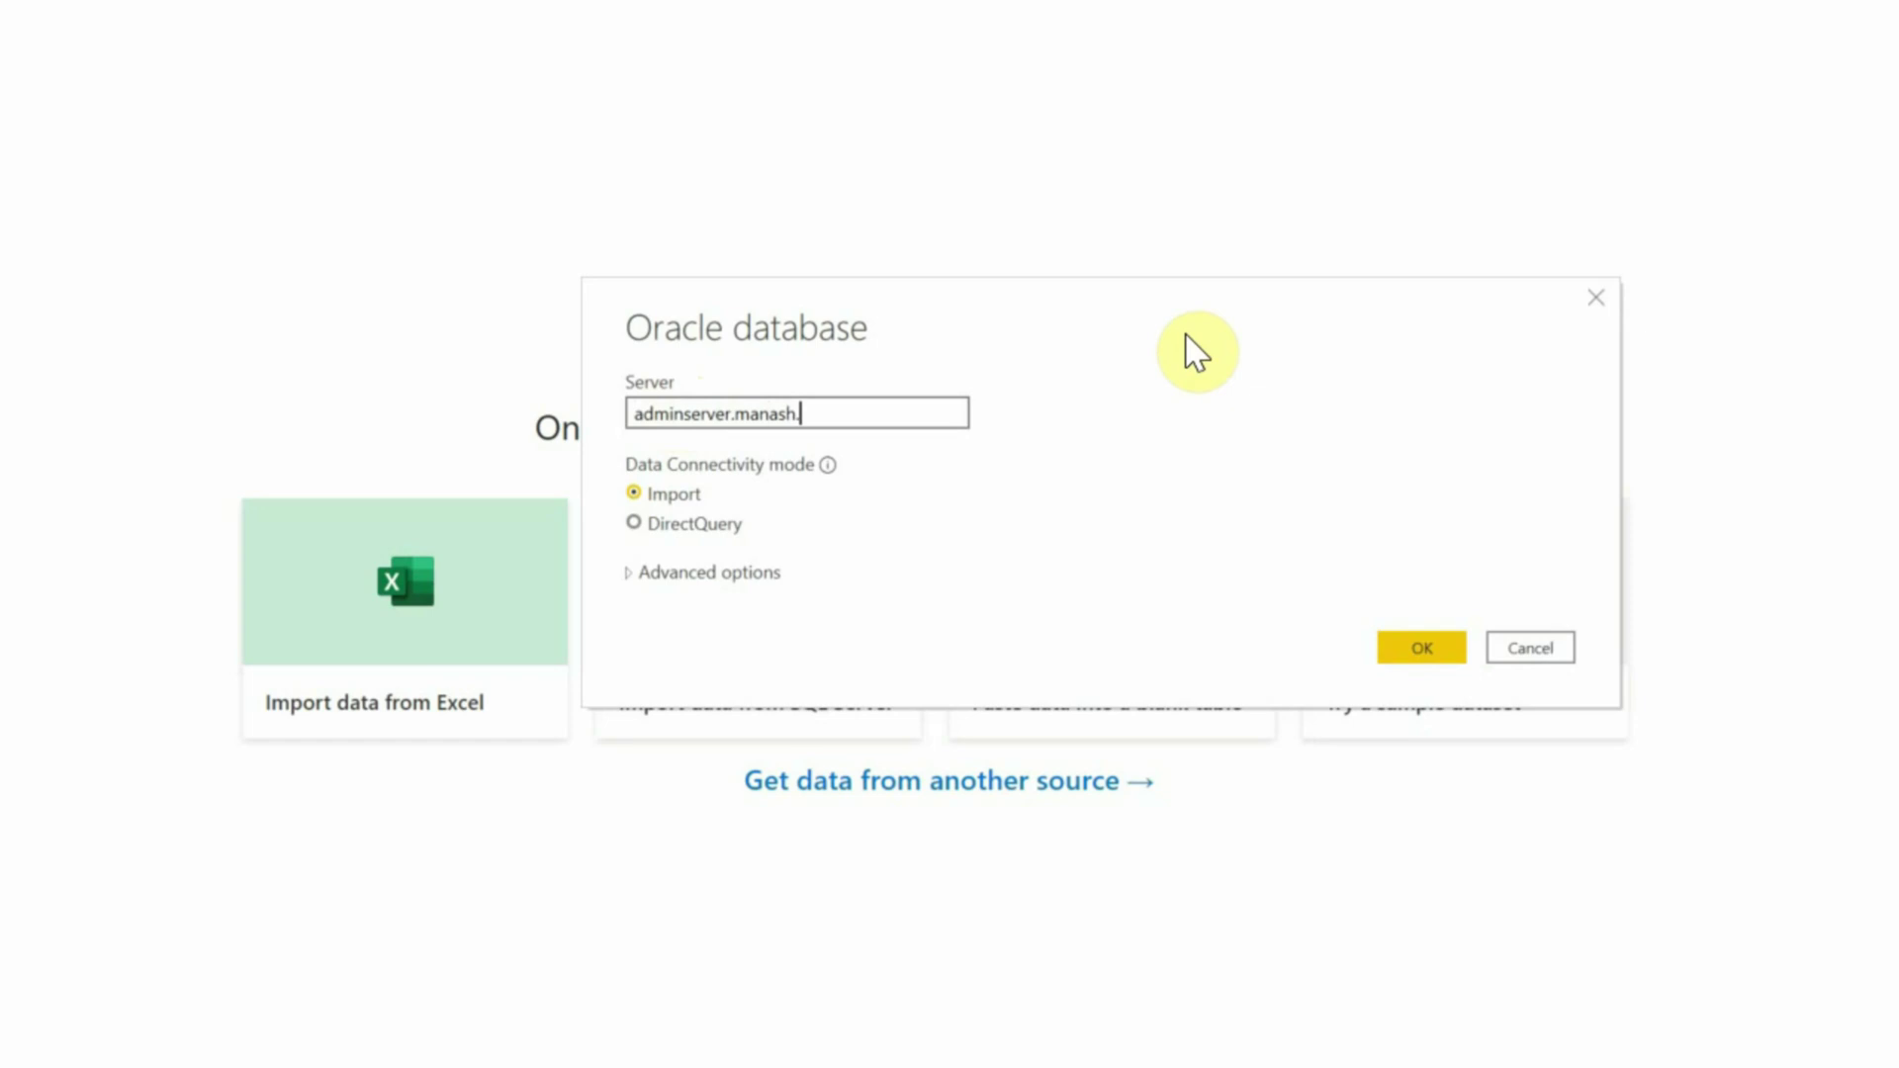
{"action": "type", "text": "hom:1521/repoem"}
{"action": "left_click", "coordinate": [673, 500]}
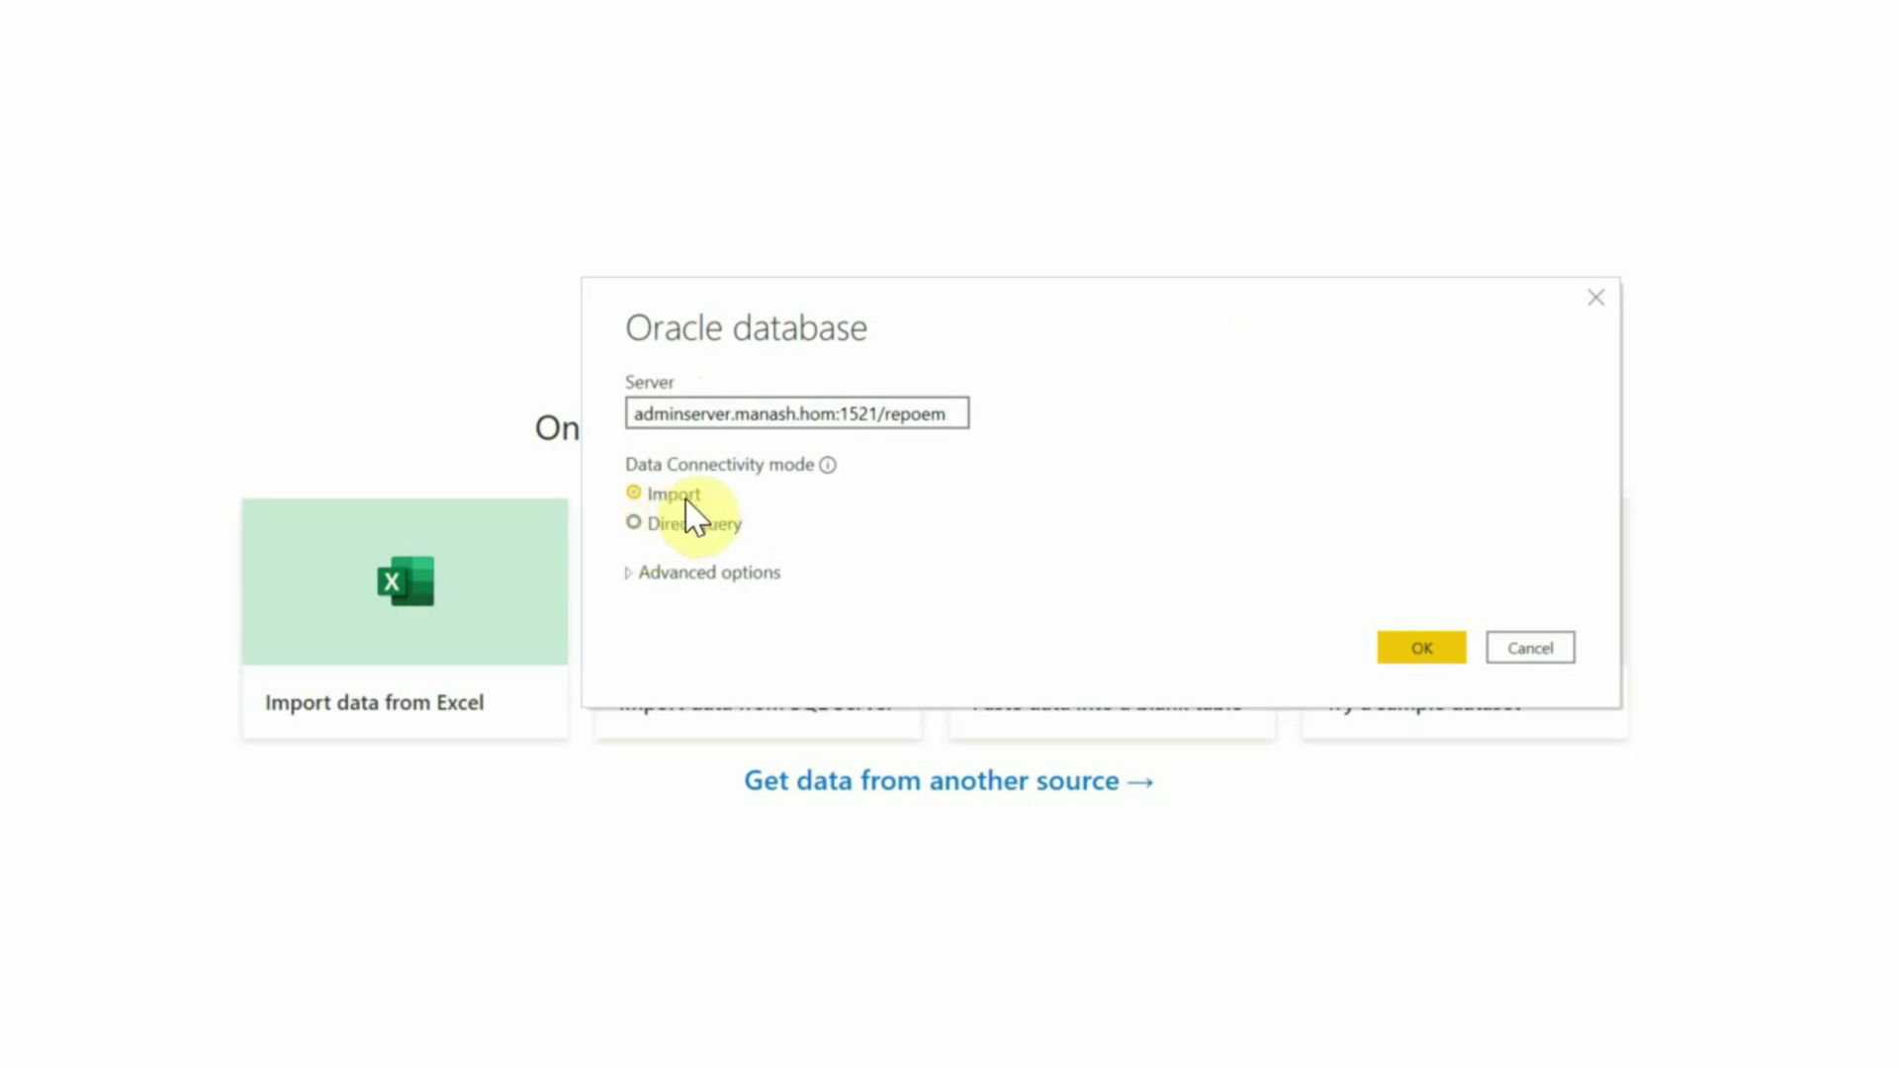
Step: Add the SQL statement "select sysdate from dual" in the advanced options and confirm the Oracle connection settings
{"action": "left_click", "coordinate": [630, 575]}
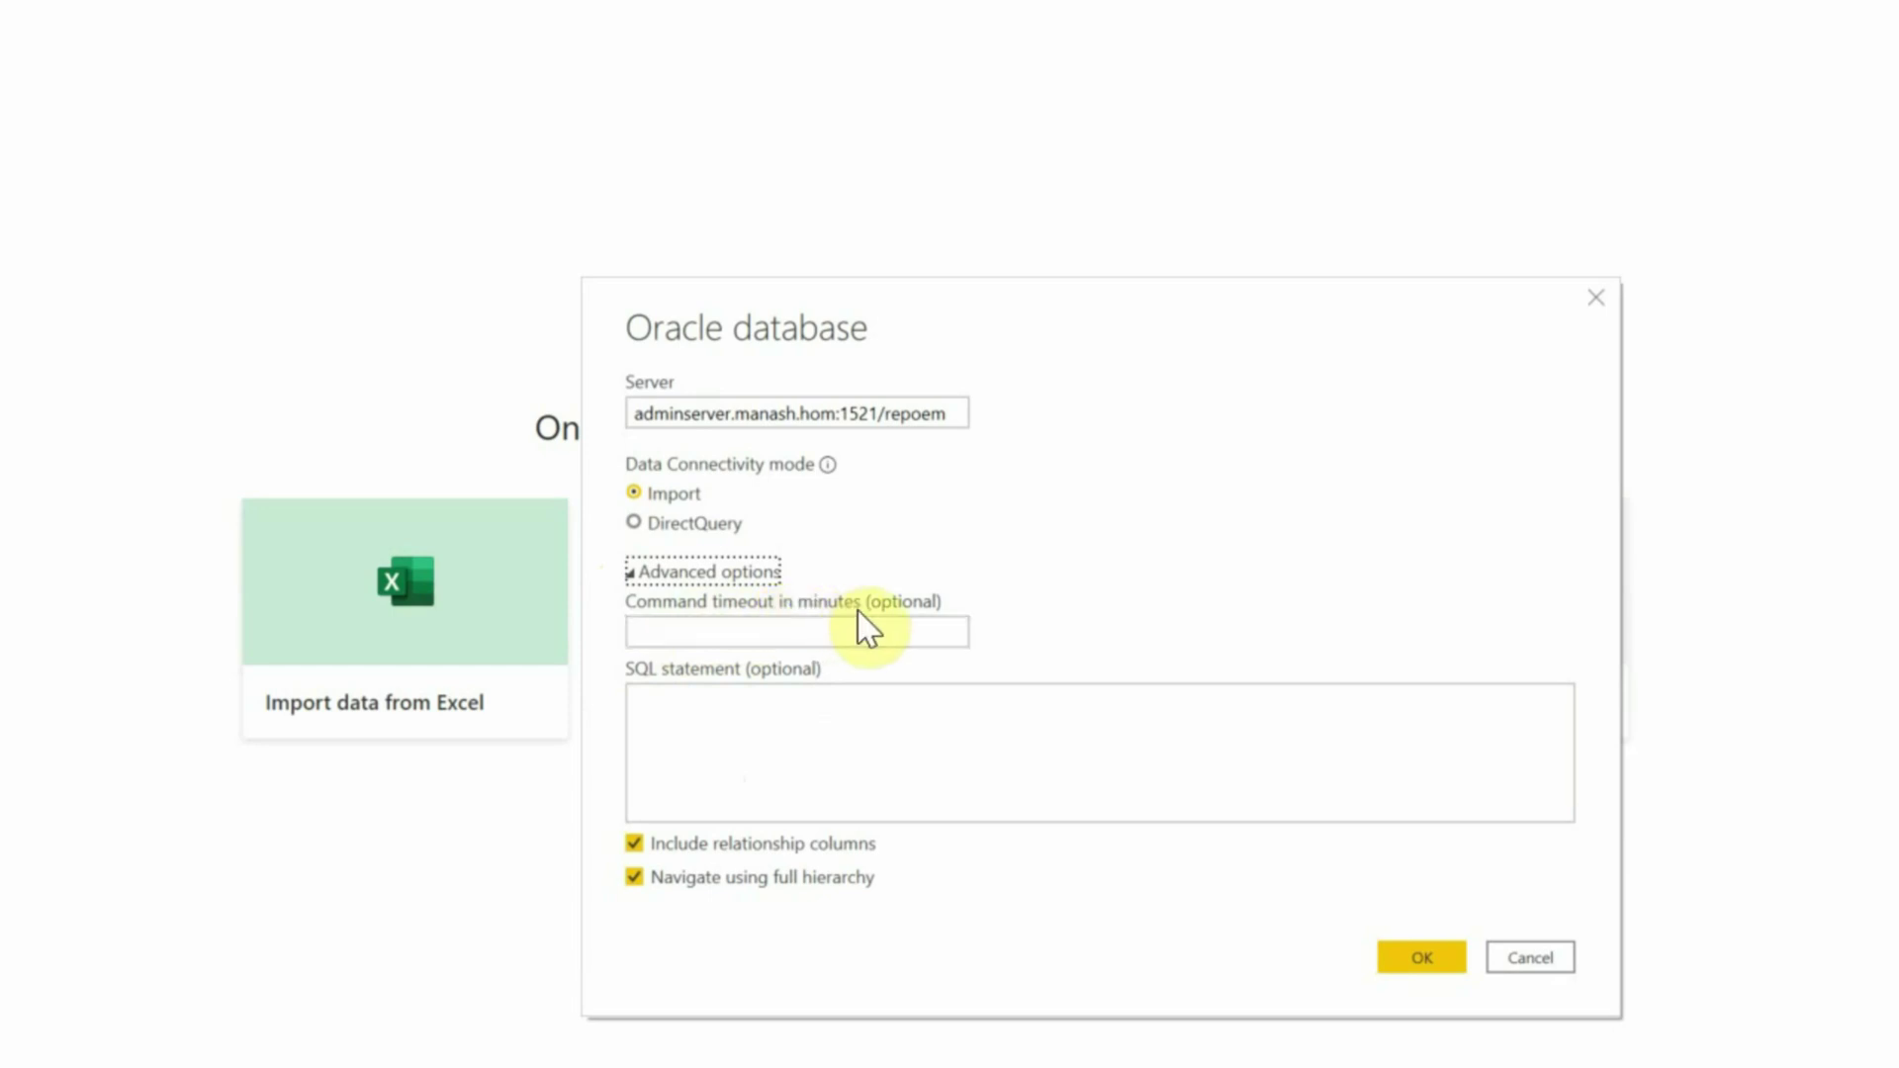
{"action": "left_click", "coordinate": [717, 732]}
{"action": "type", "text": "sele"}
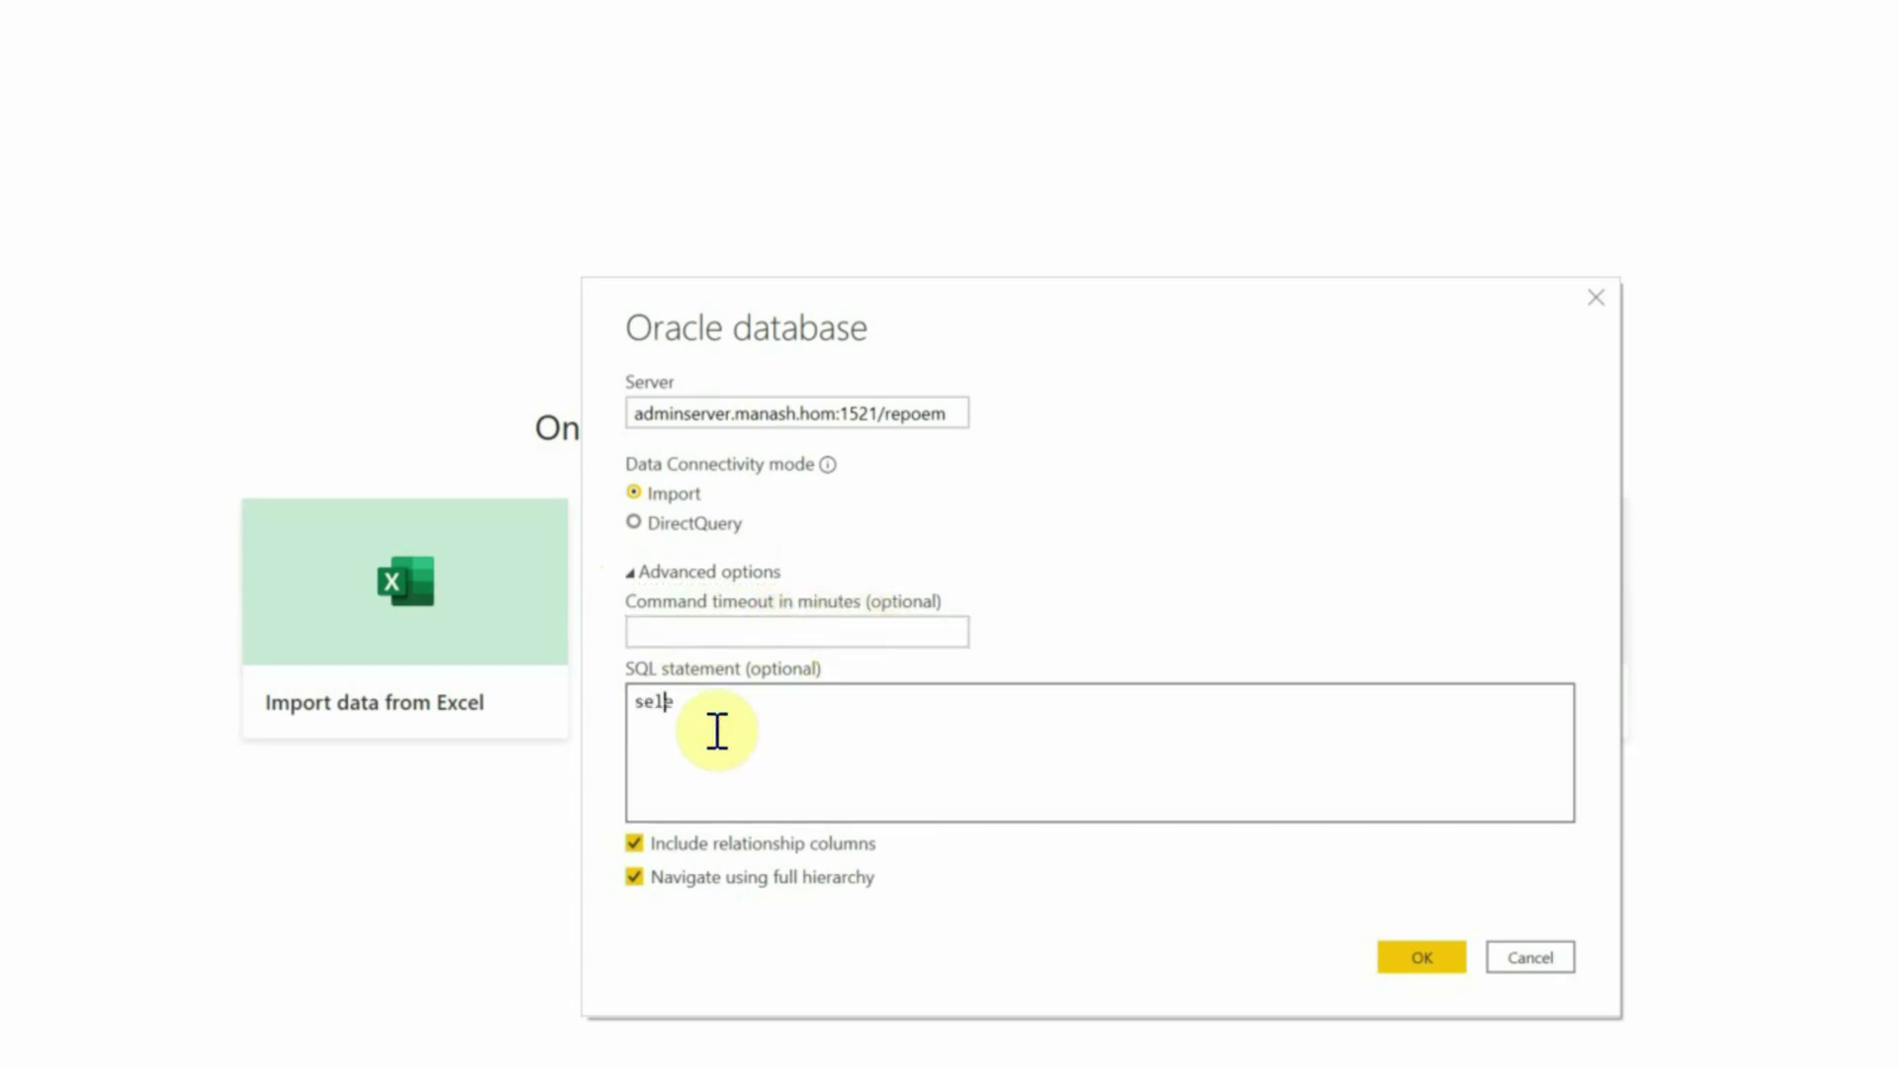
{"action": "type", "text": "ct sysdate from dual"}
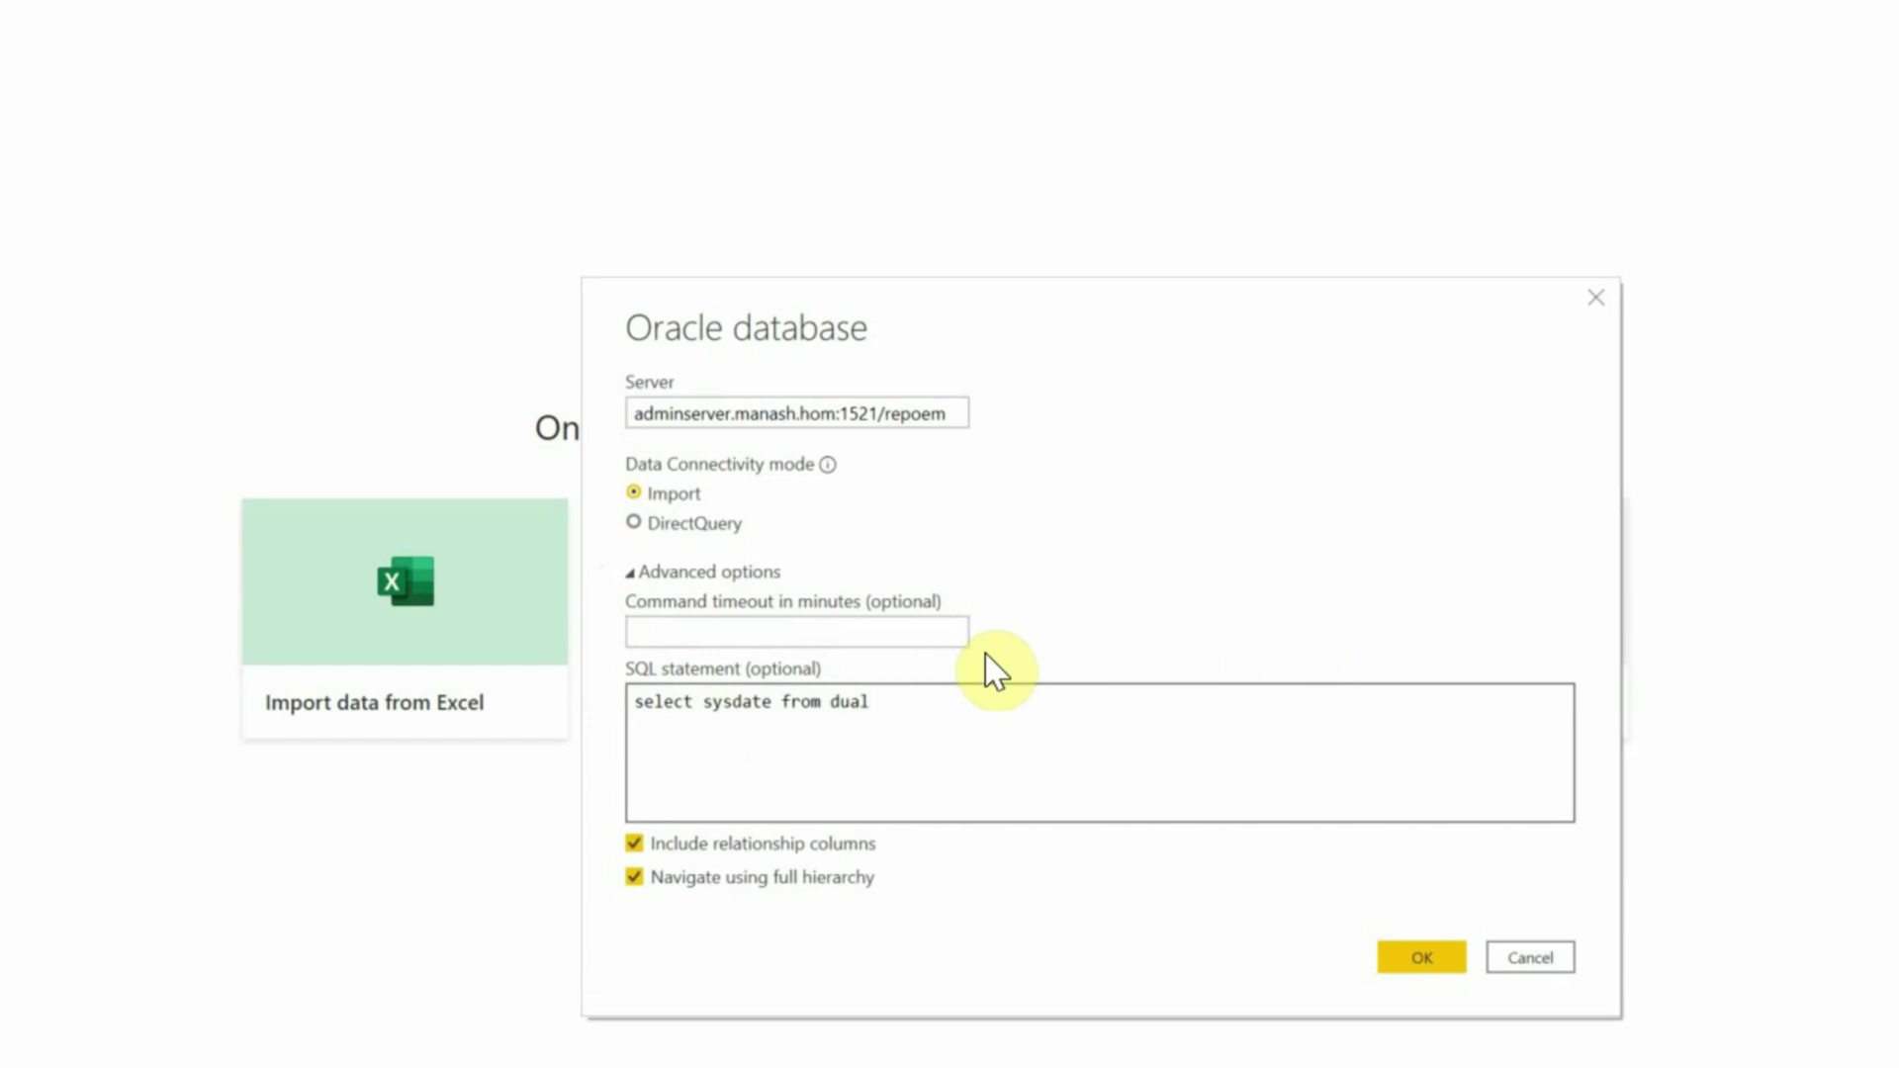
{"action": "left_click", "coordinate": [1422, 972]}
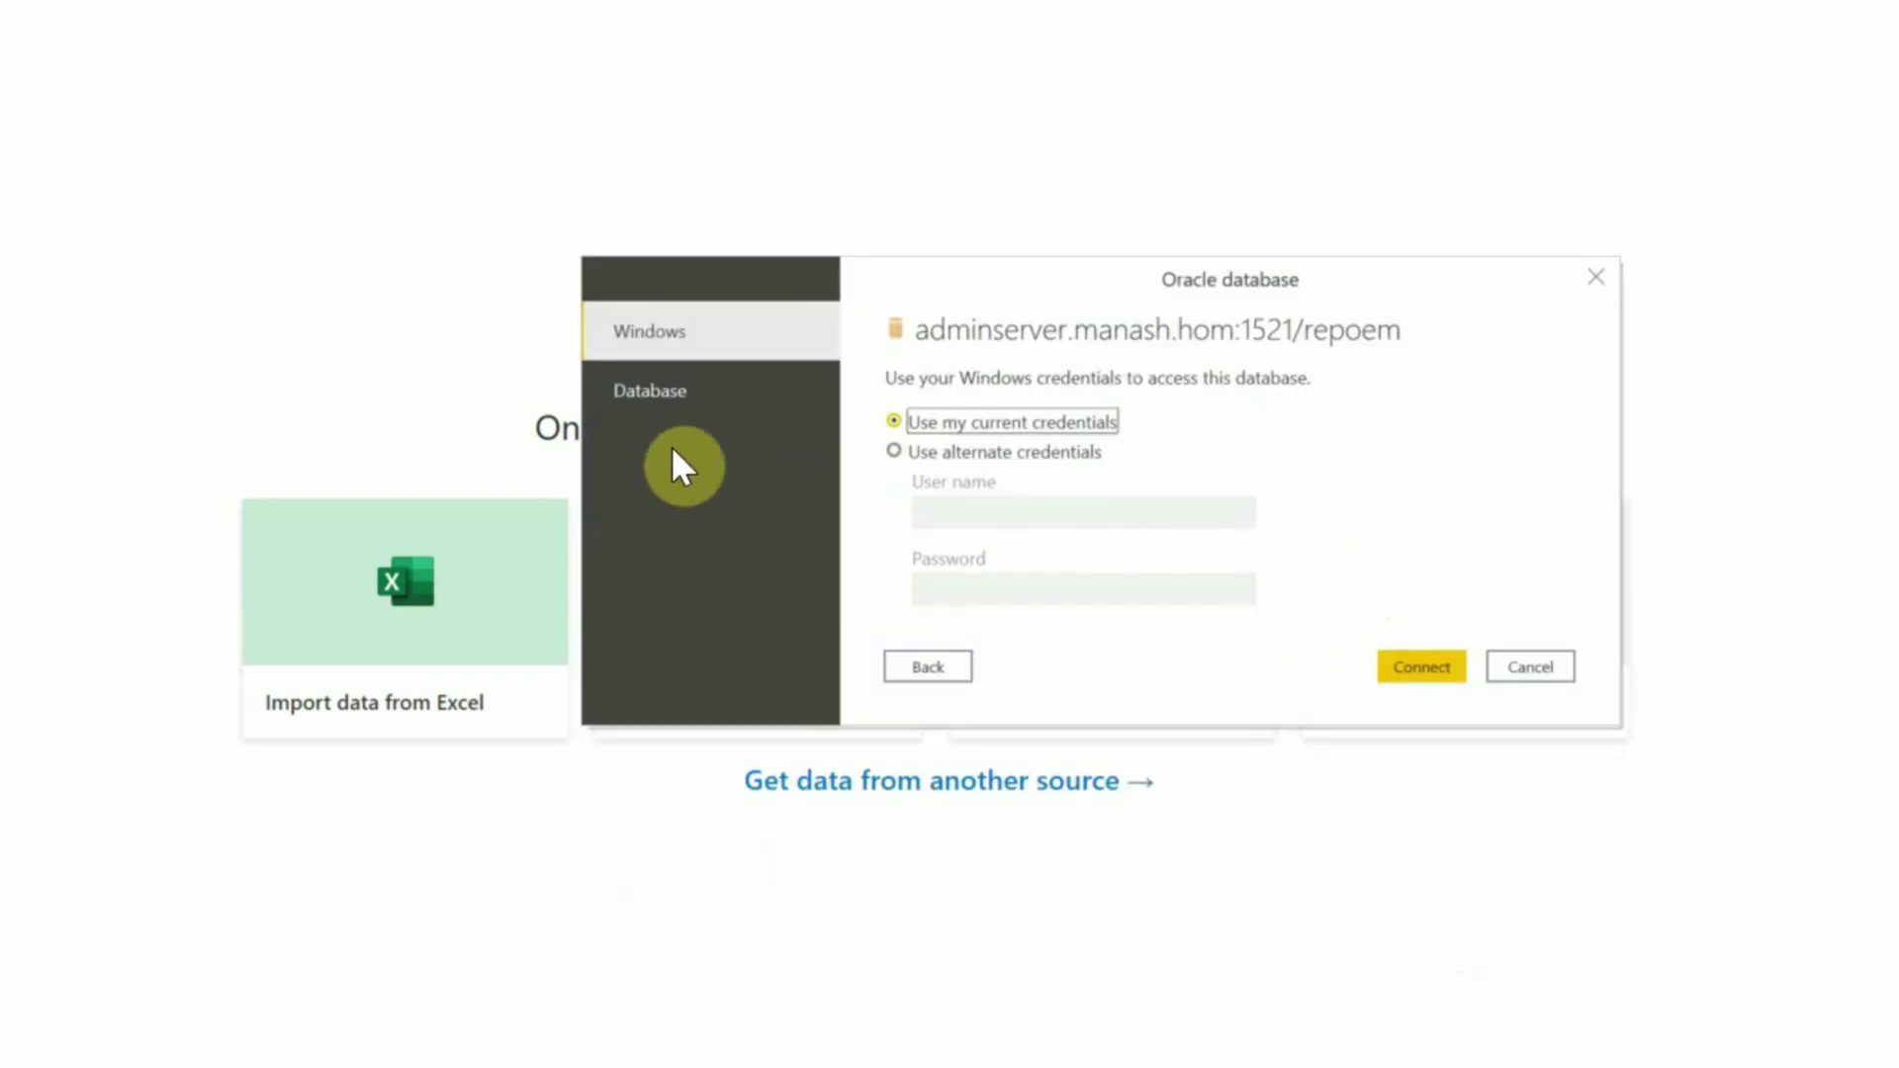
Step: Connect with database credentials, entering the user name system and the account password, and load the previewed query result
{"action": "left_click", "coordinate": [652, 389]}
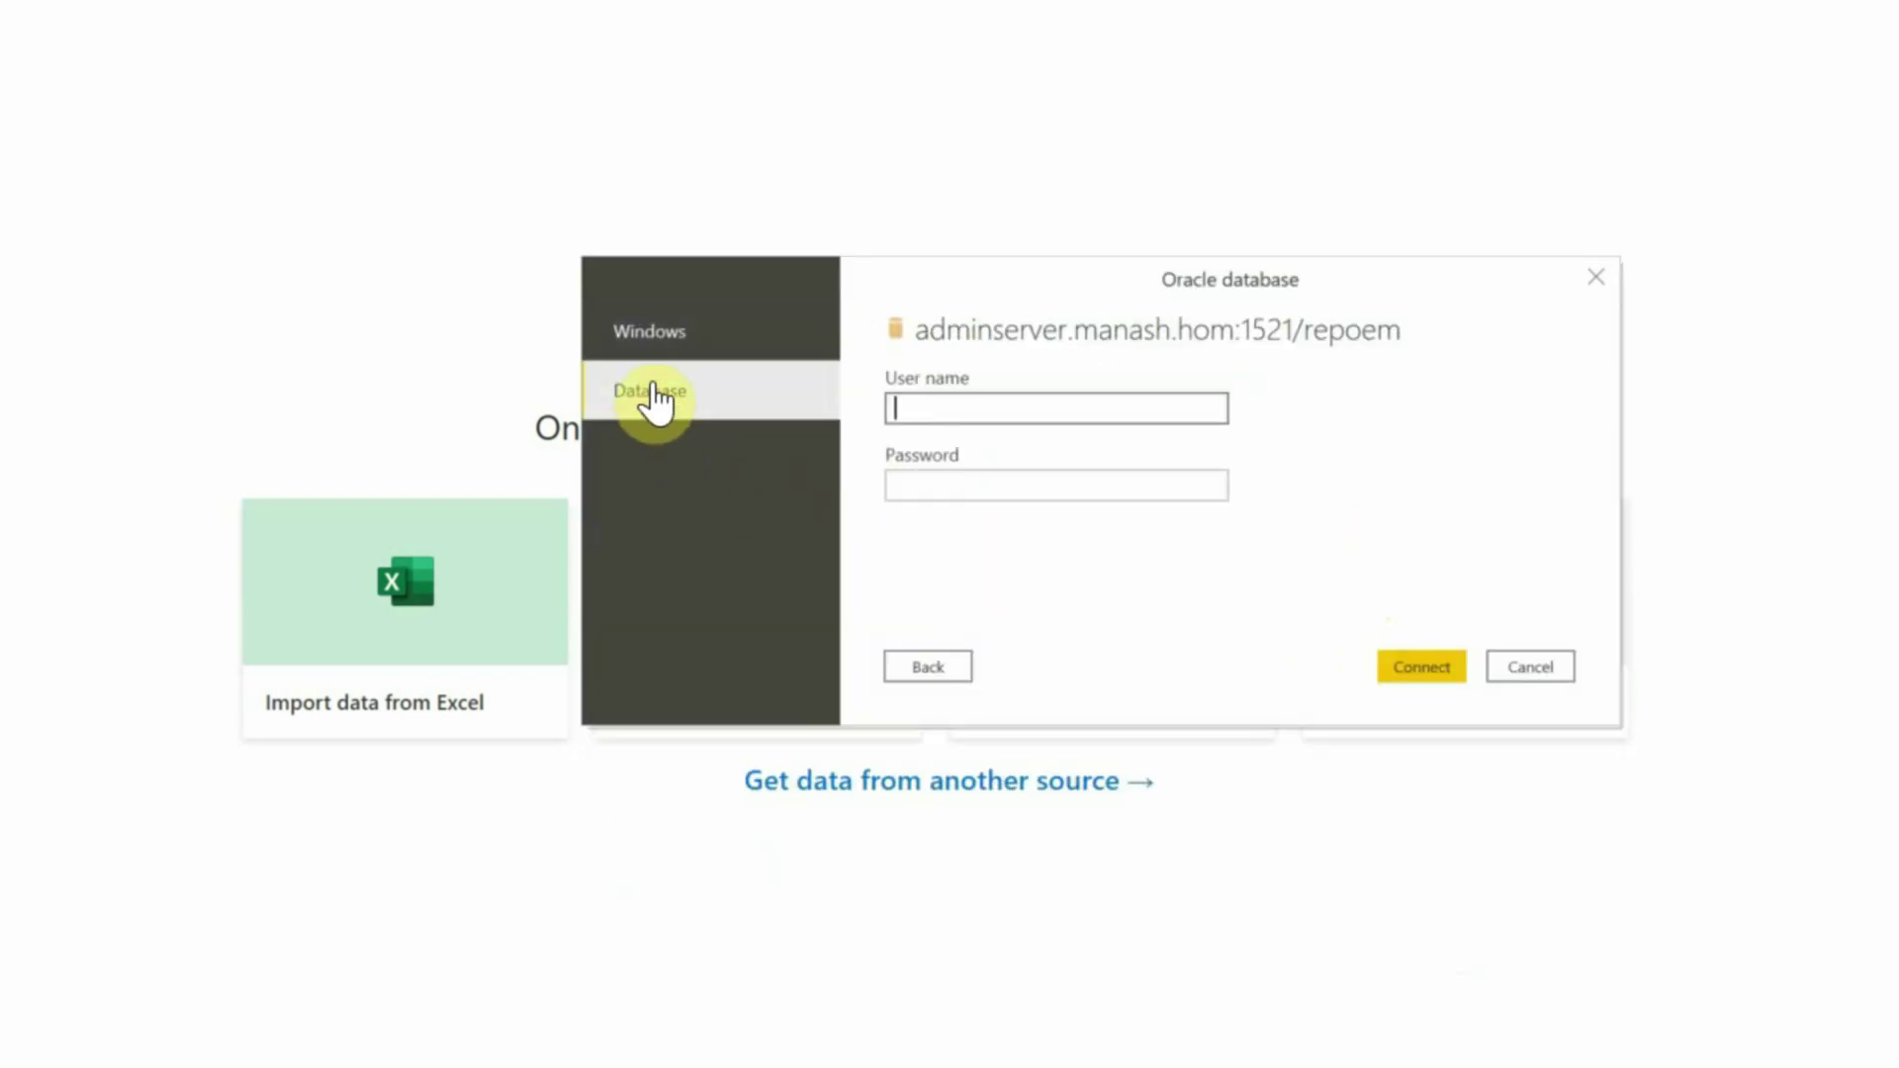
{"action": "left_click", "coordinate": [950, 415]}
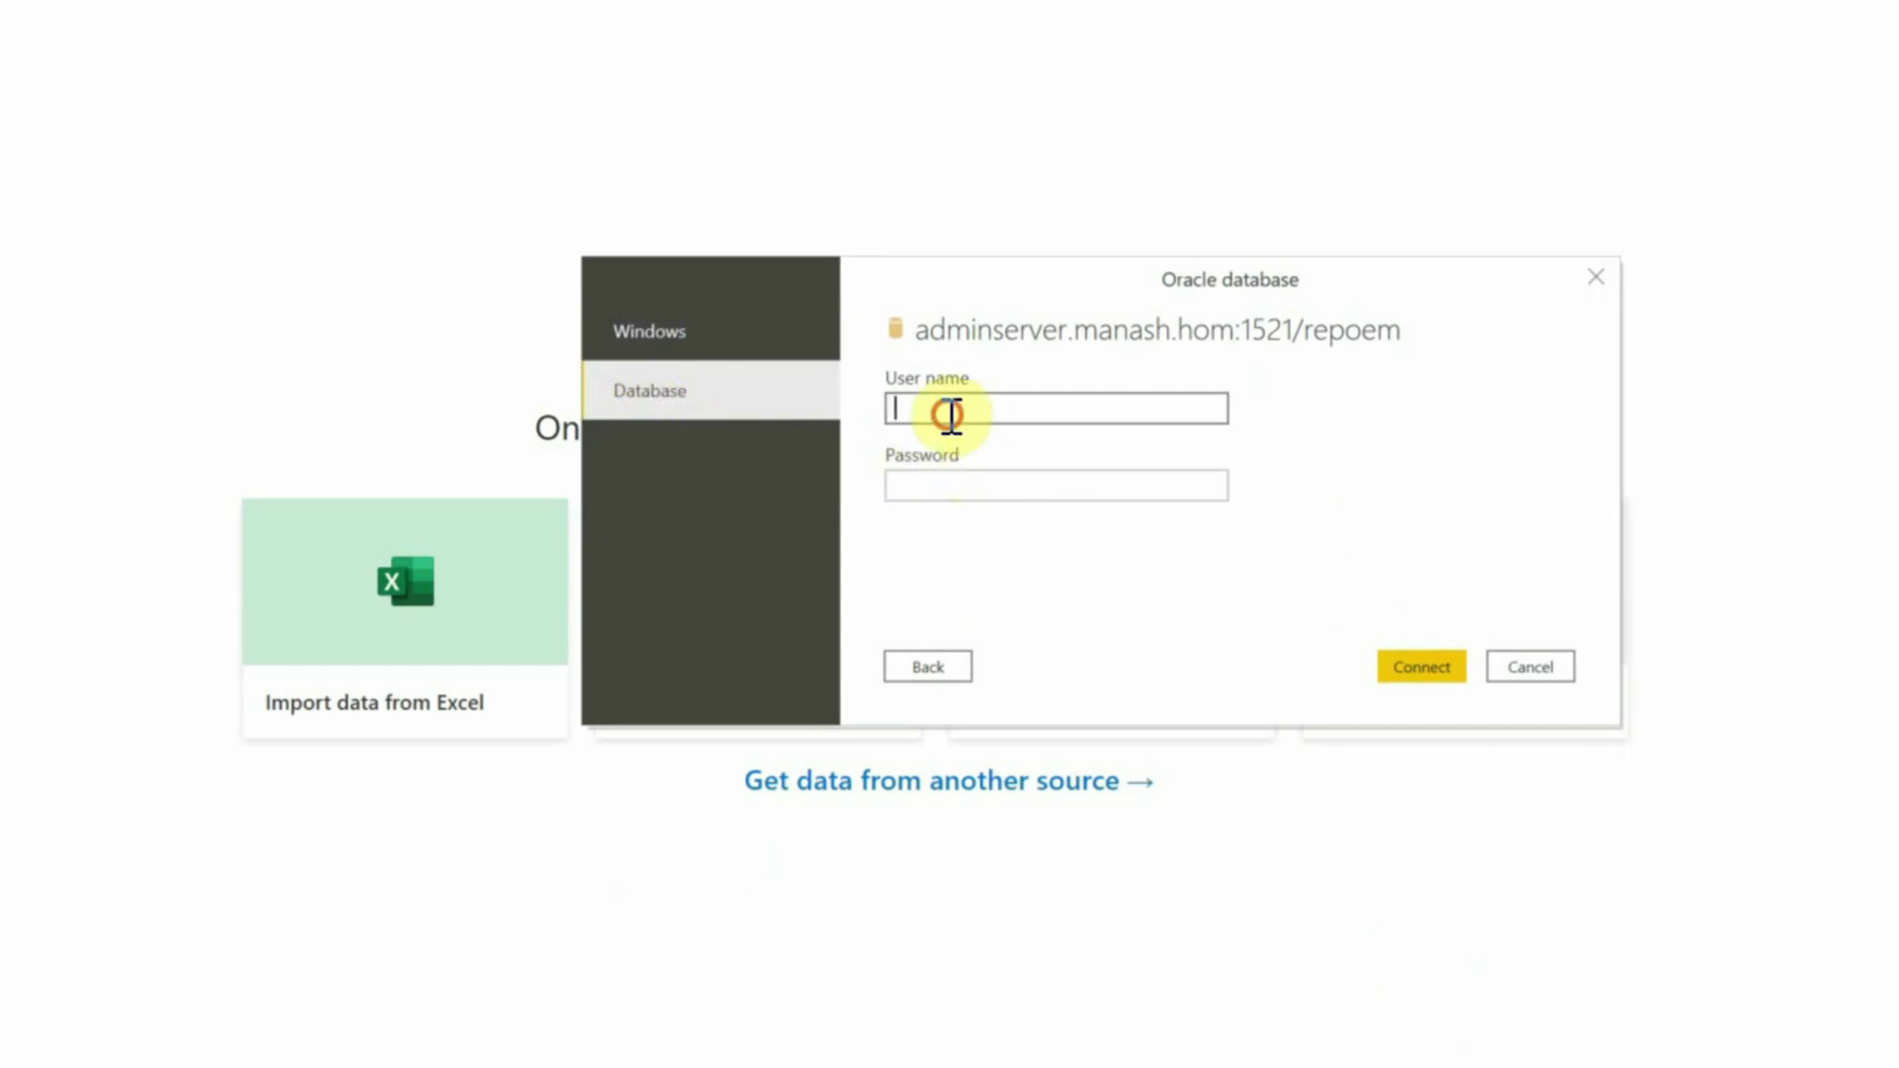
{"action": "type", "text": "system"}
{"action": "left_click", "coordinate": [966, 481]}
{"action": "type", "text": "***"}
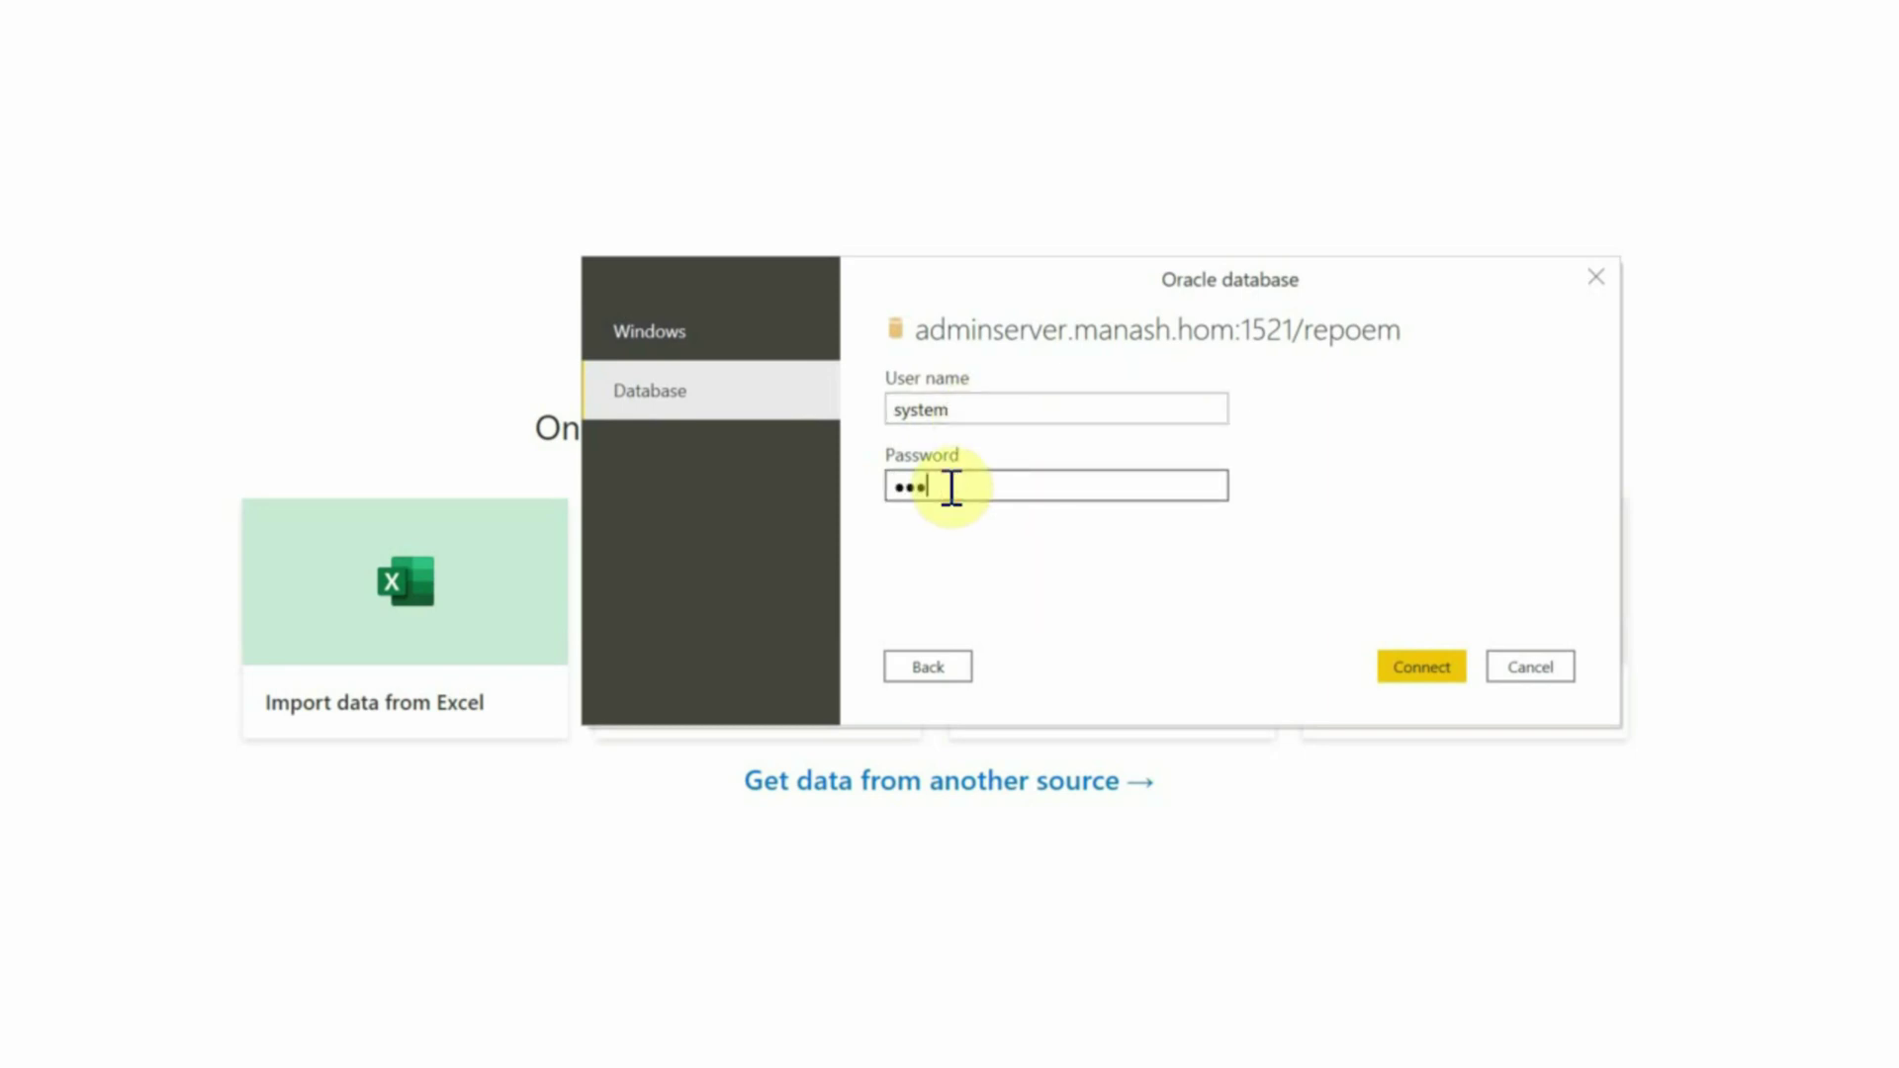
{"action": "type", "text": "**"}
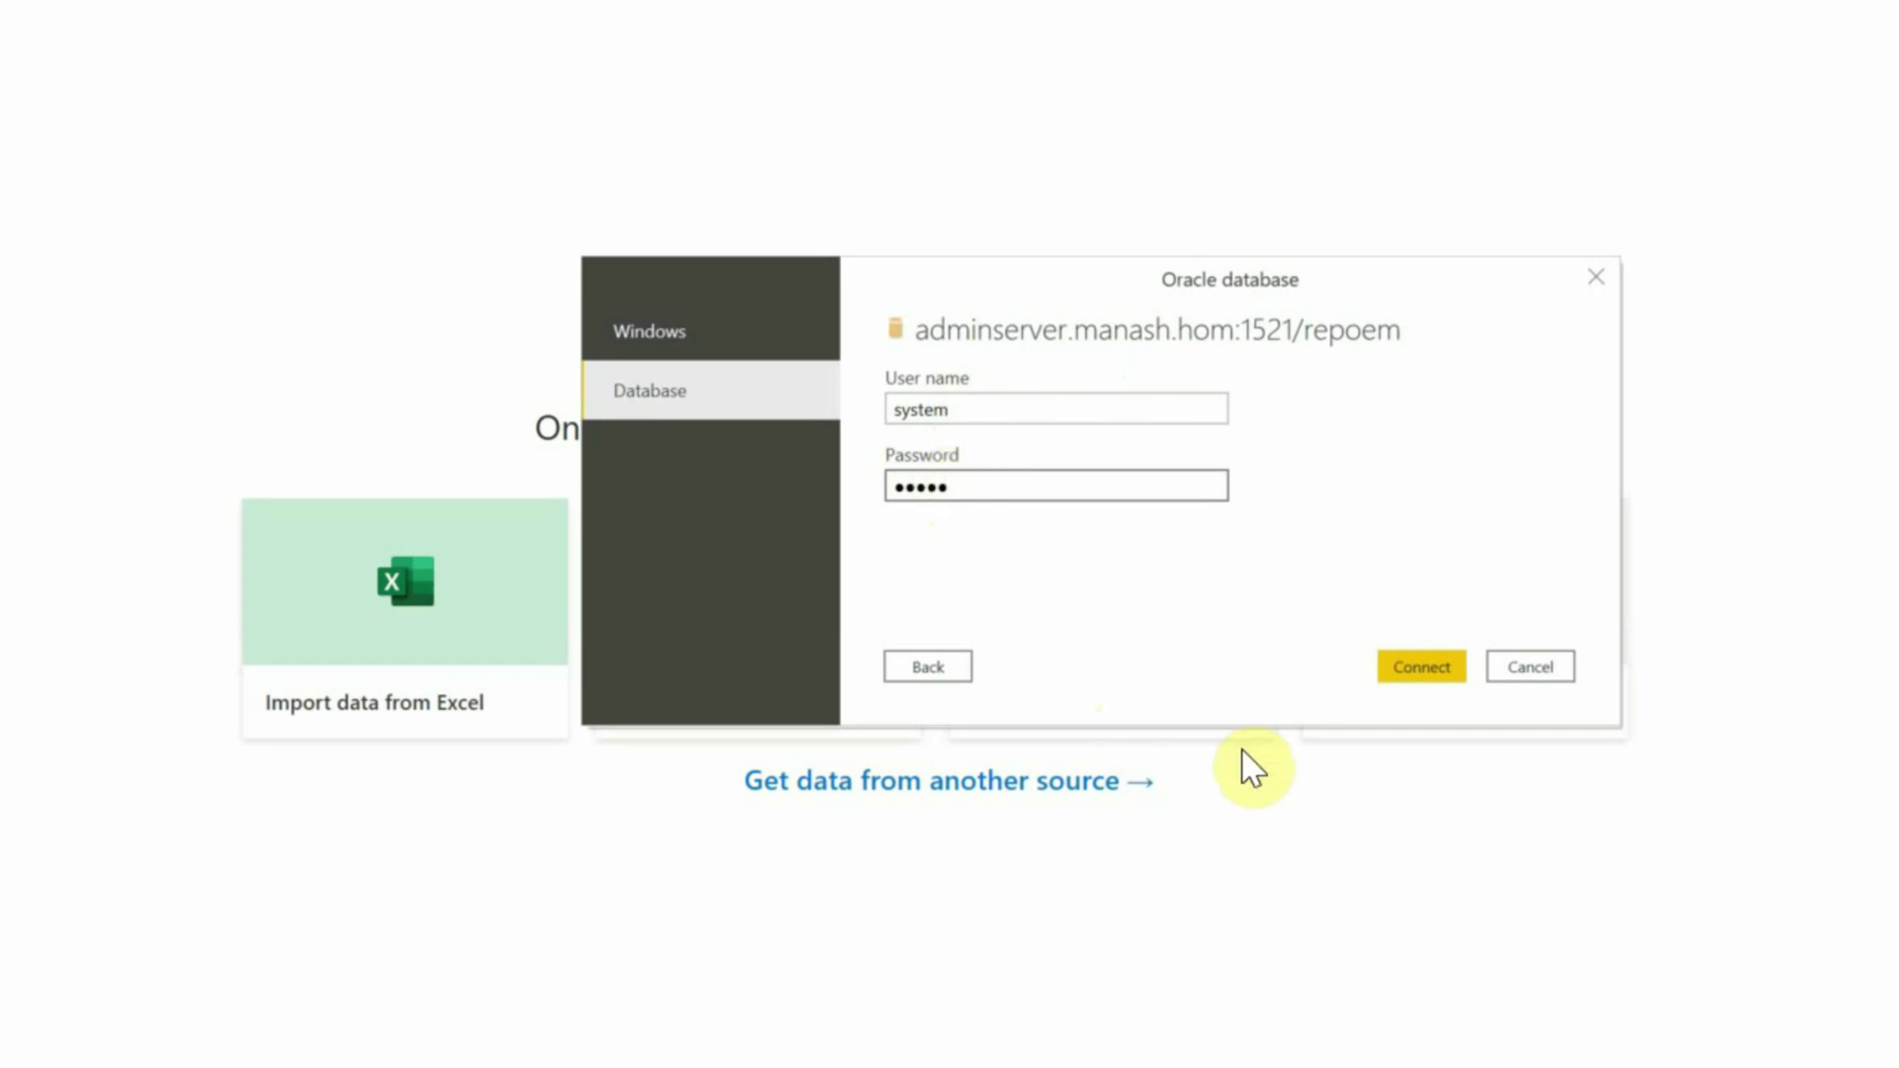
{"action": "left_click", "coordinate": [1422, 675]}
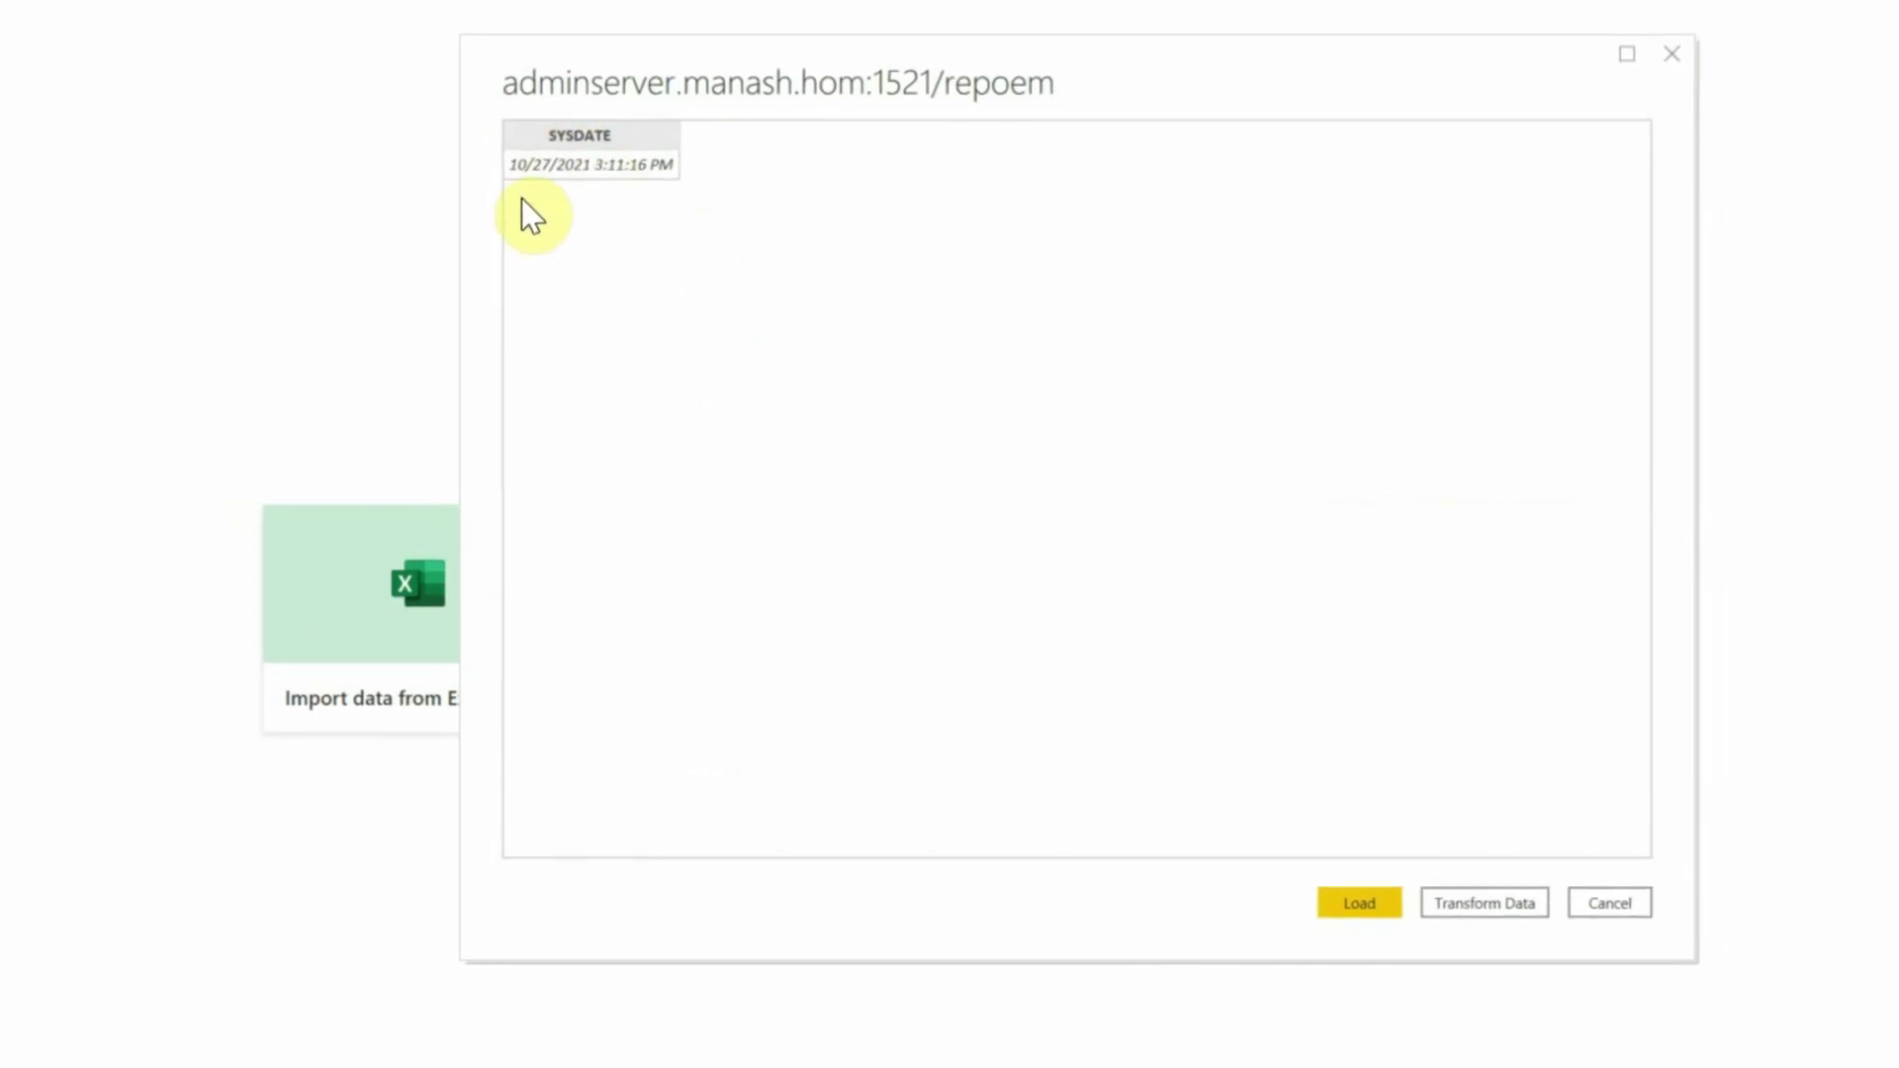
{"action": "left_click", "coordinate": [1359, 902]}
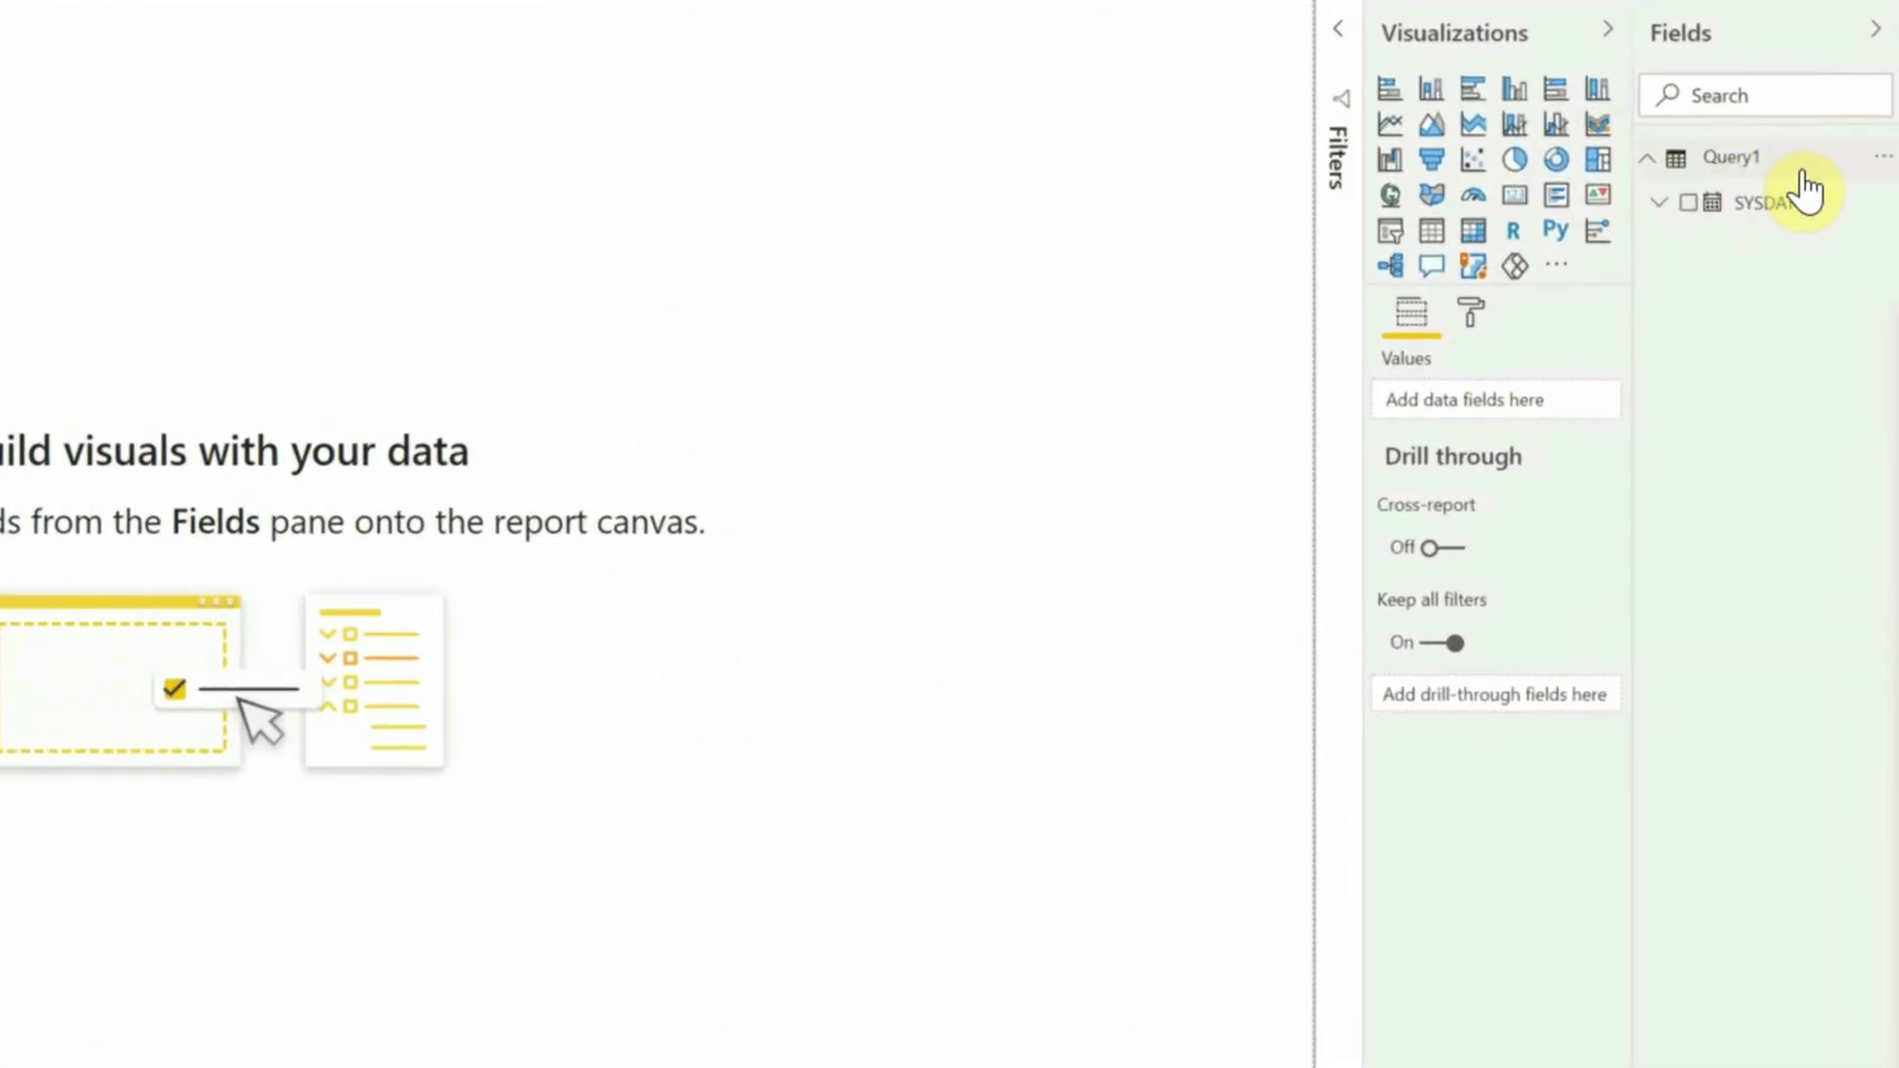
Step: Replace "select sysdate from dual" in Query1's source code with the copied tablespace growth query, and accept the edited code
{"action": "left_click", "coordinate": [1881, 161]}
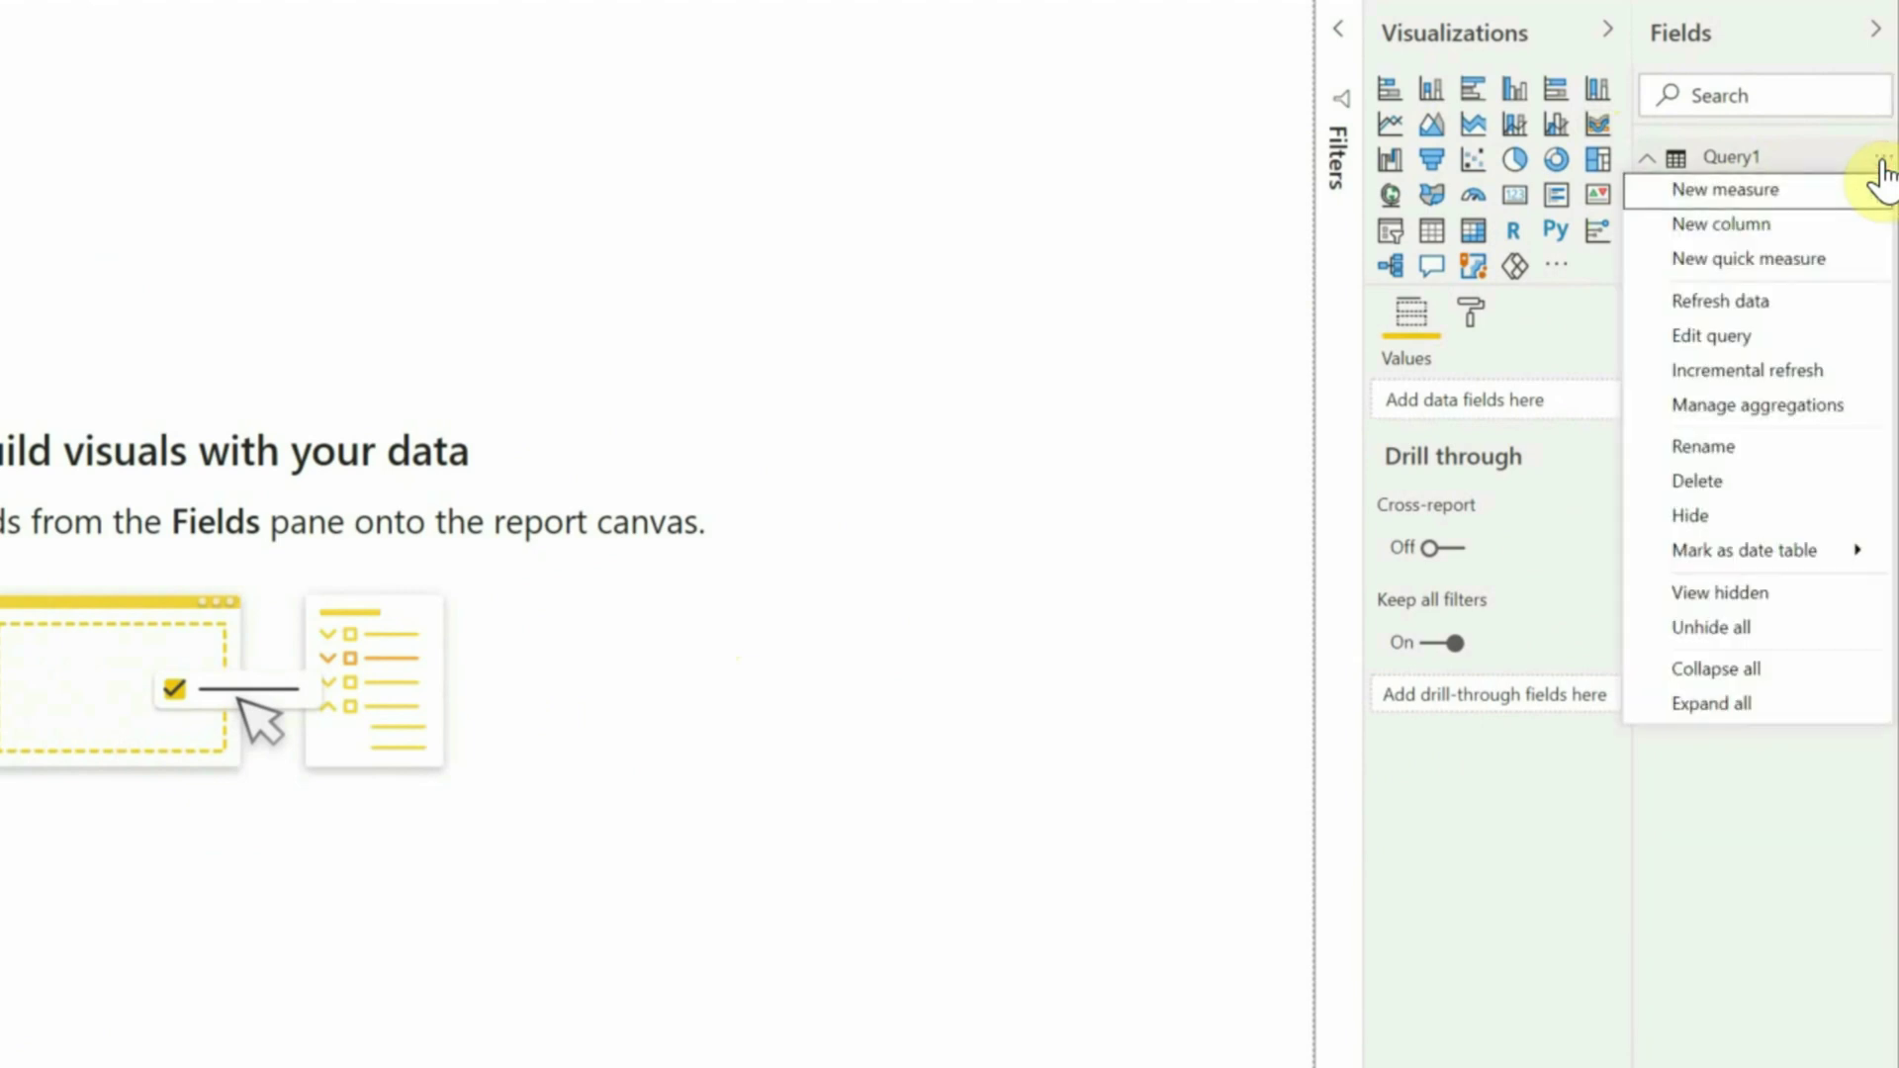
{"action": "left_click", "coordinate": [1734, 358]}
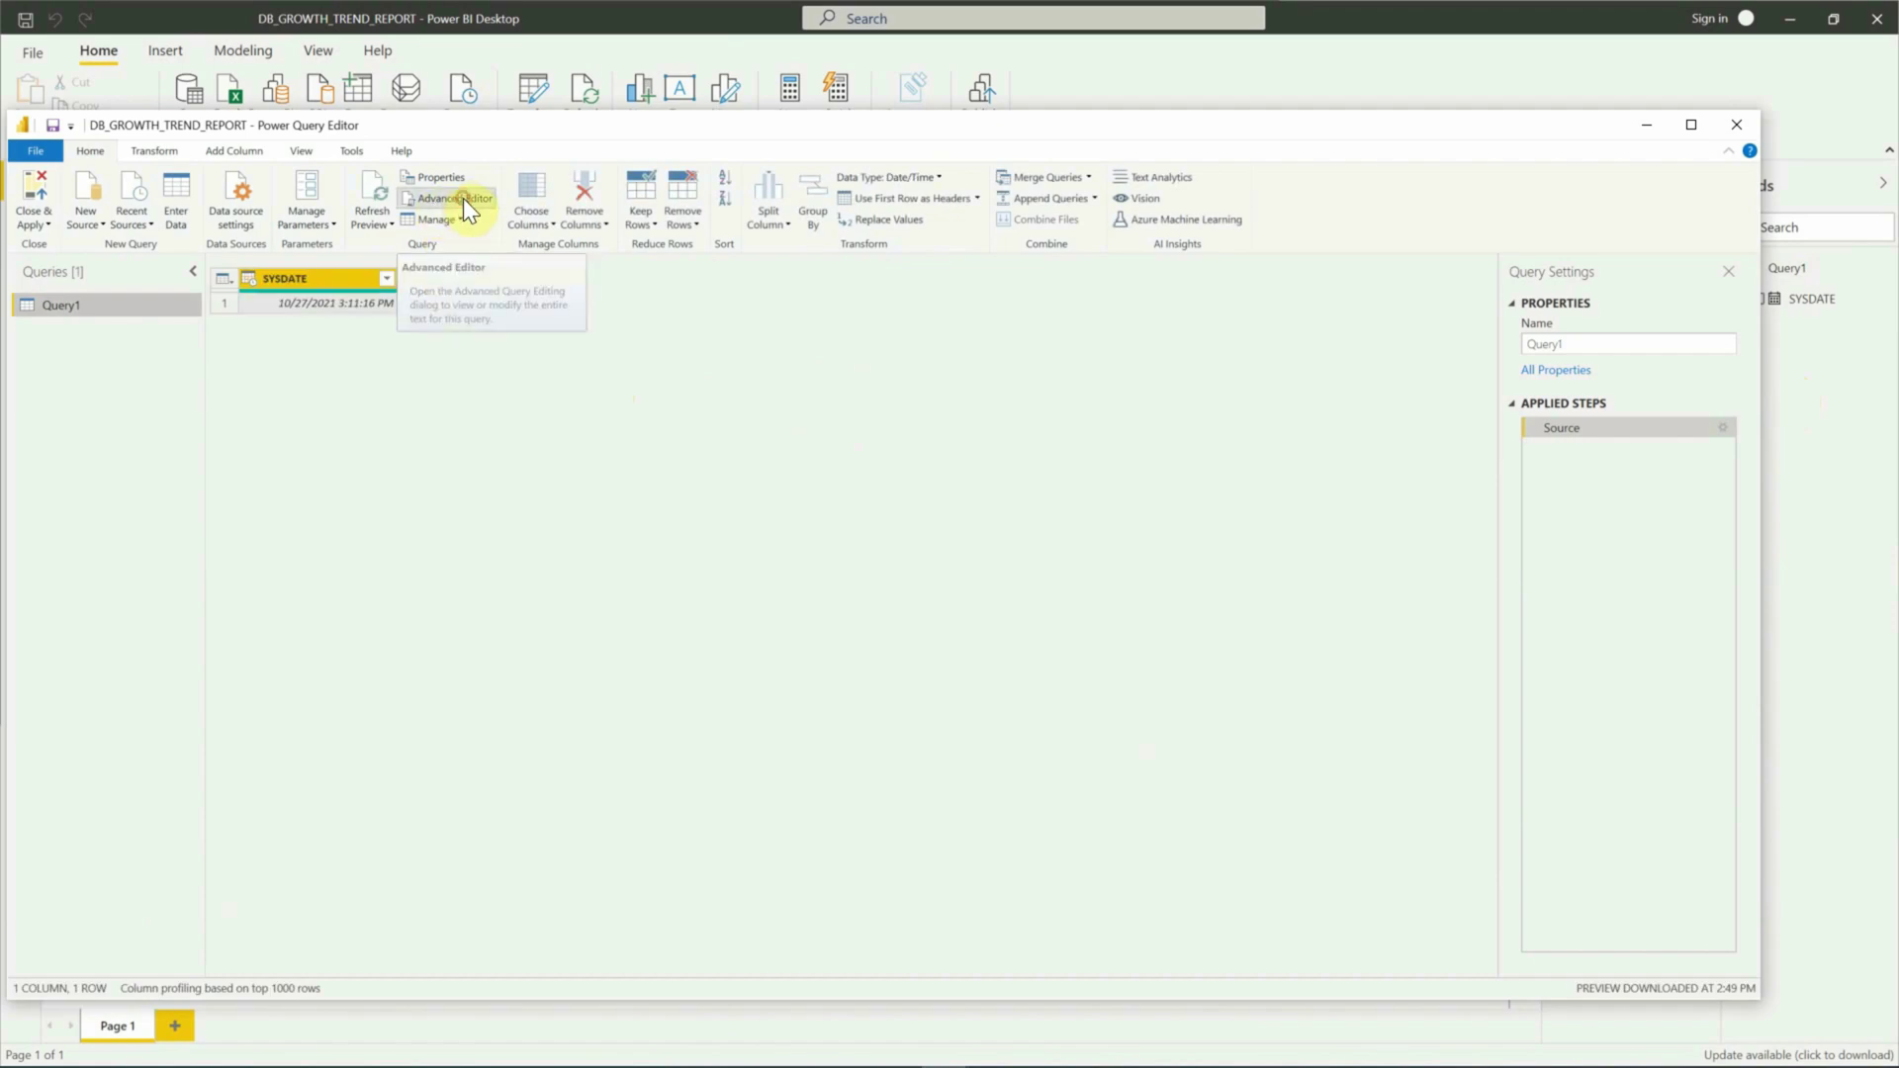
{"action": "left_click", "coordinate": [463, 198]}
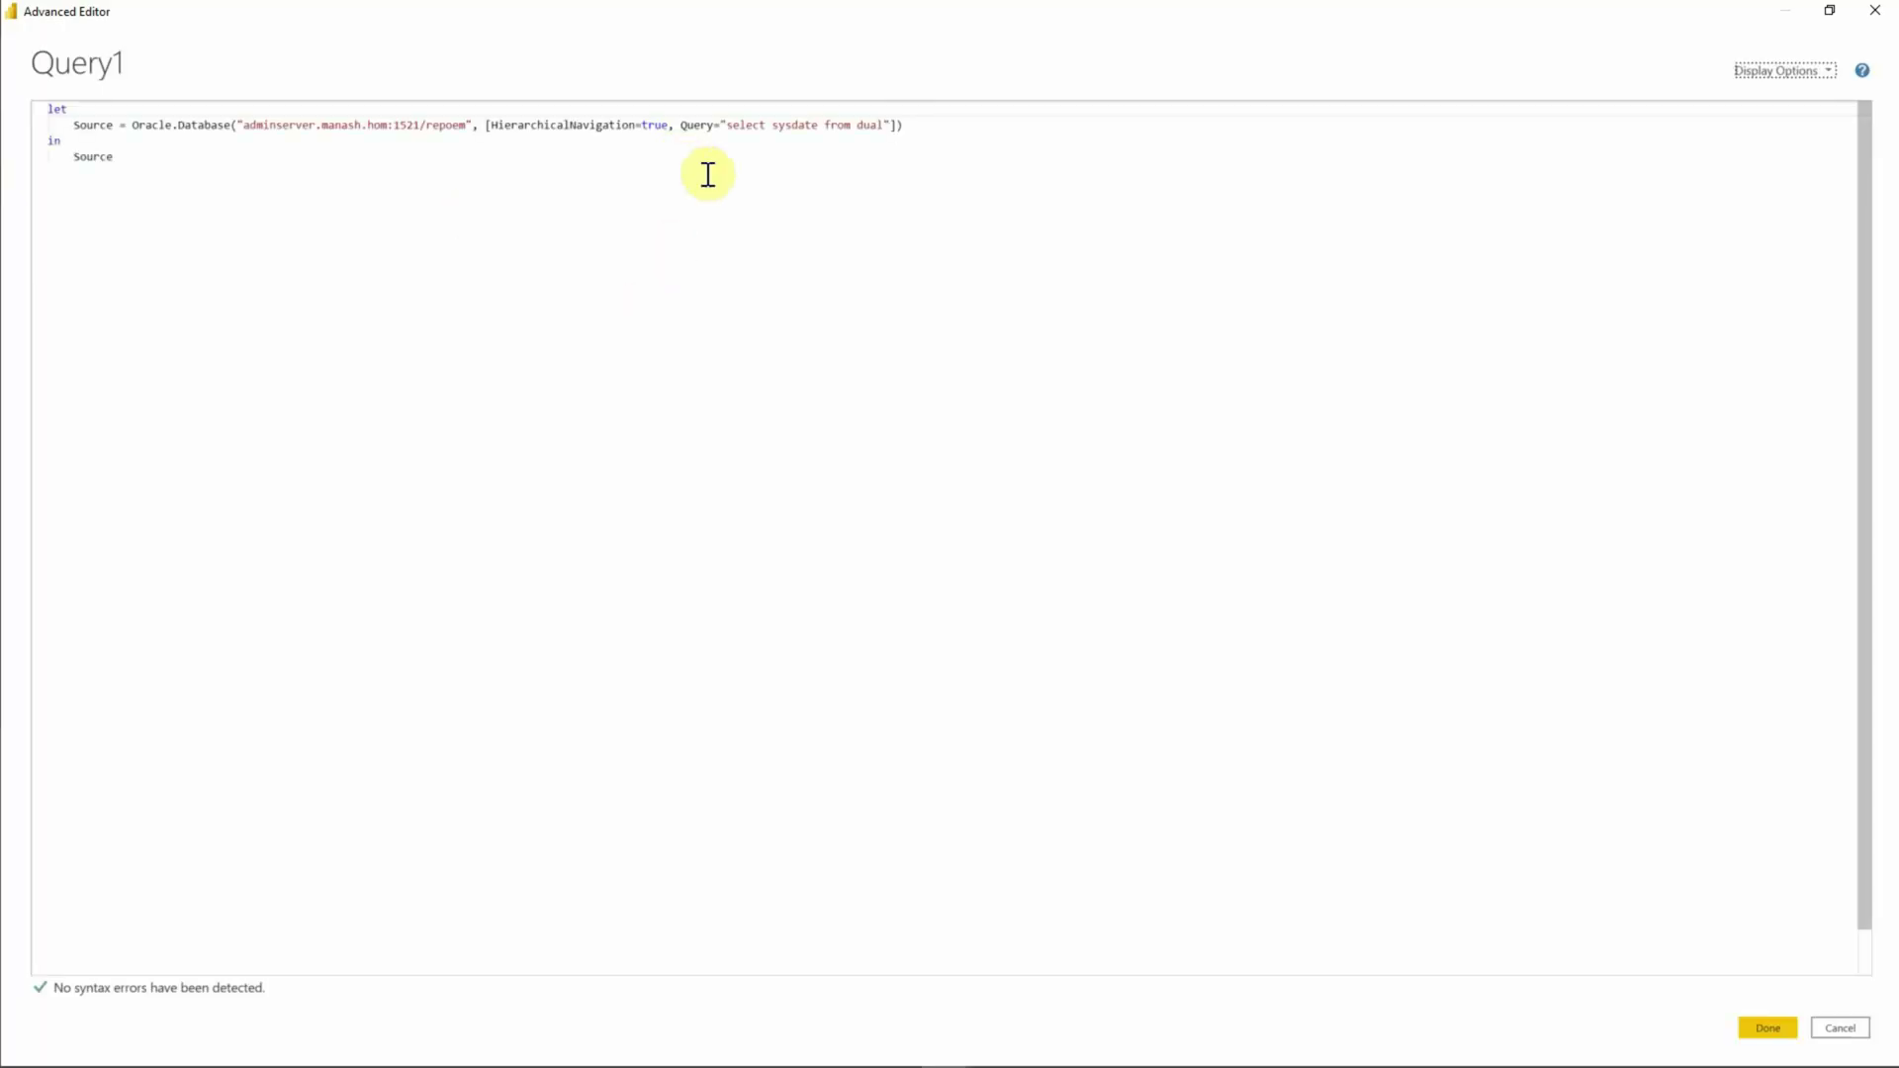
{"action": "left_click", "coordinate": [732, 126]}
{"action": "left_click_drag", "start_coordinate": [742, 127], "coordinate": [767, 128]}
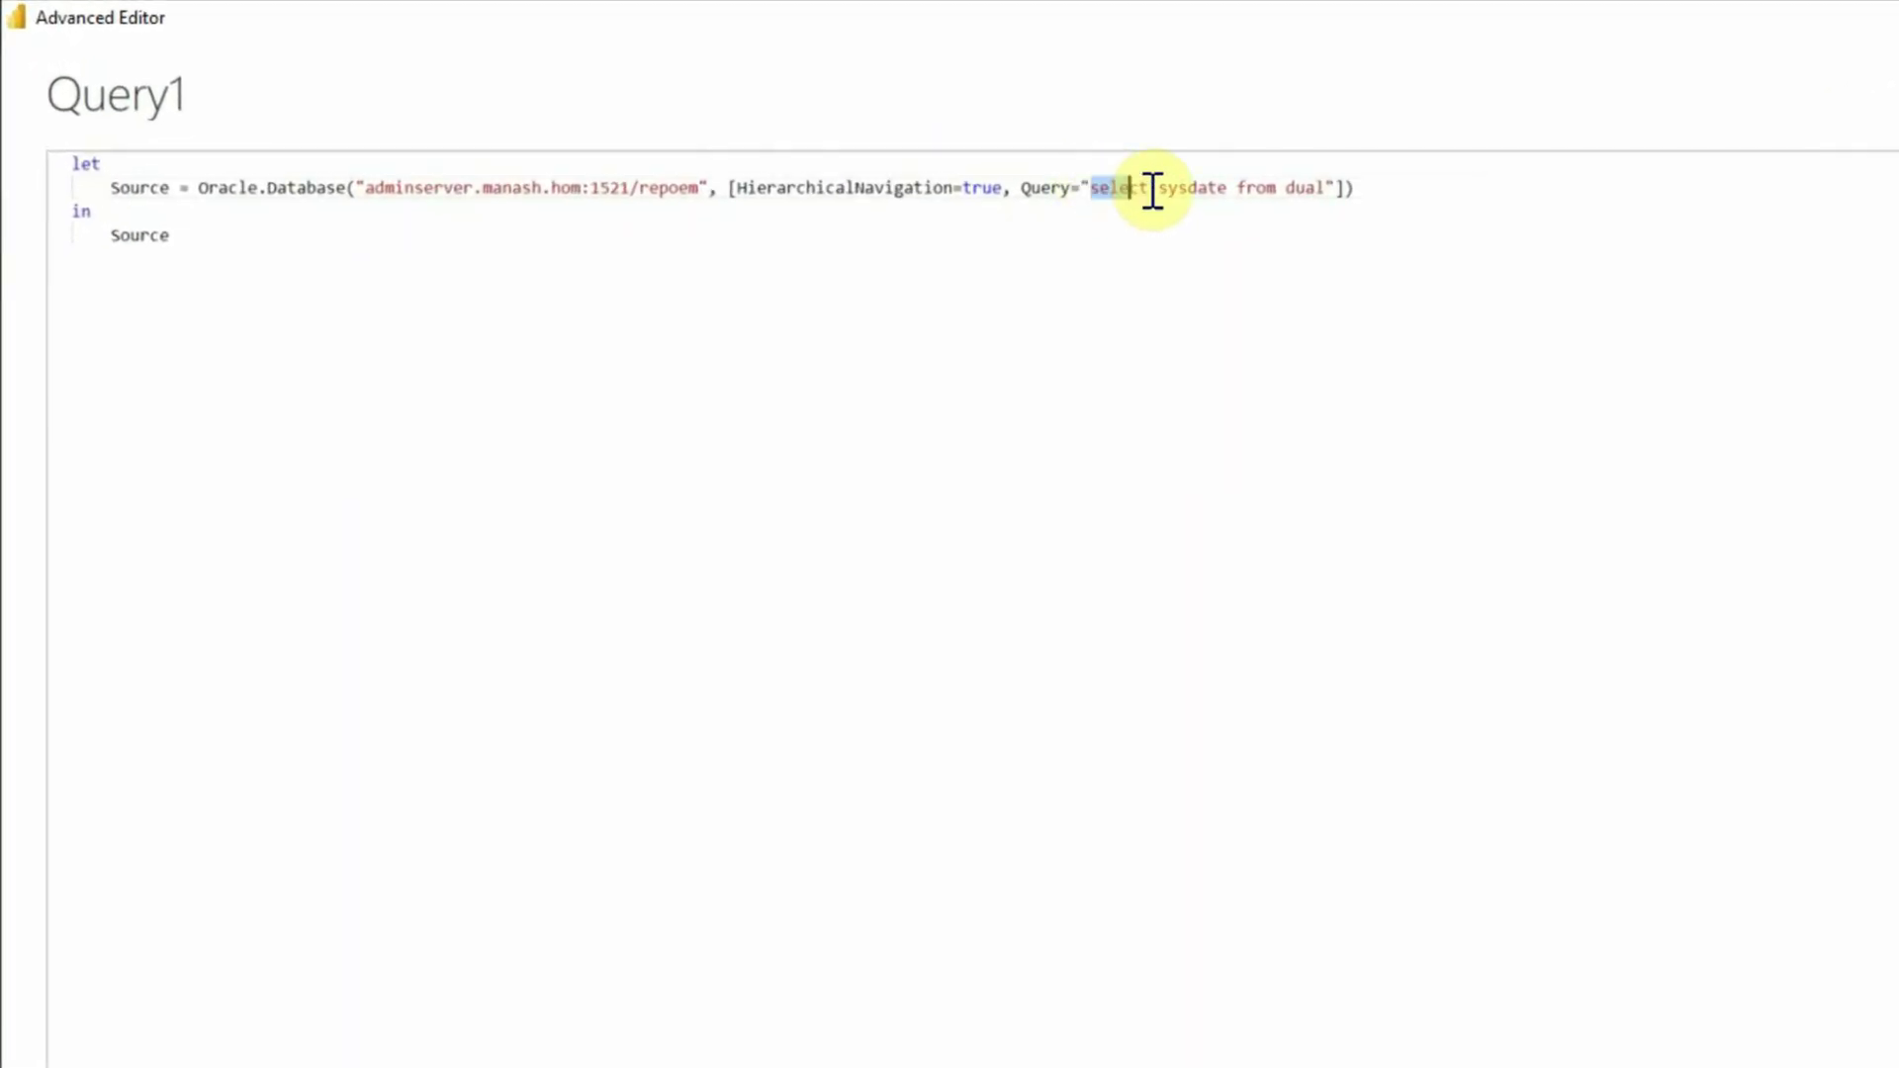
{"action": "left_click_drag", "start_coordinate": [1152, 190], "coordinate": [1326, 188]}
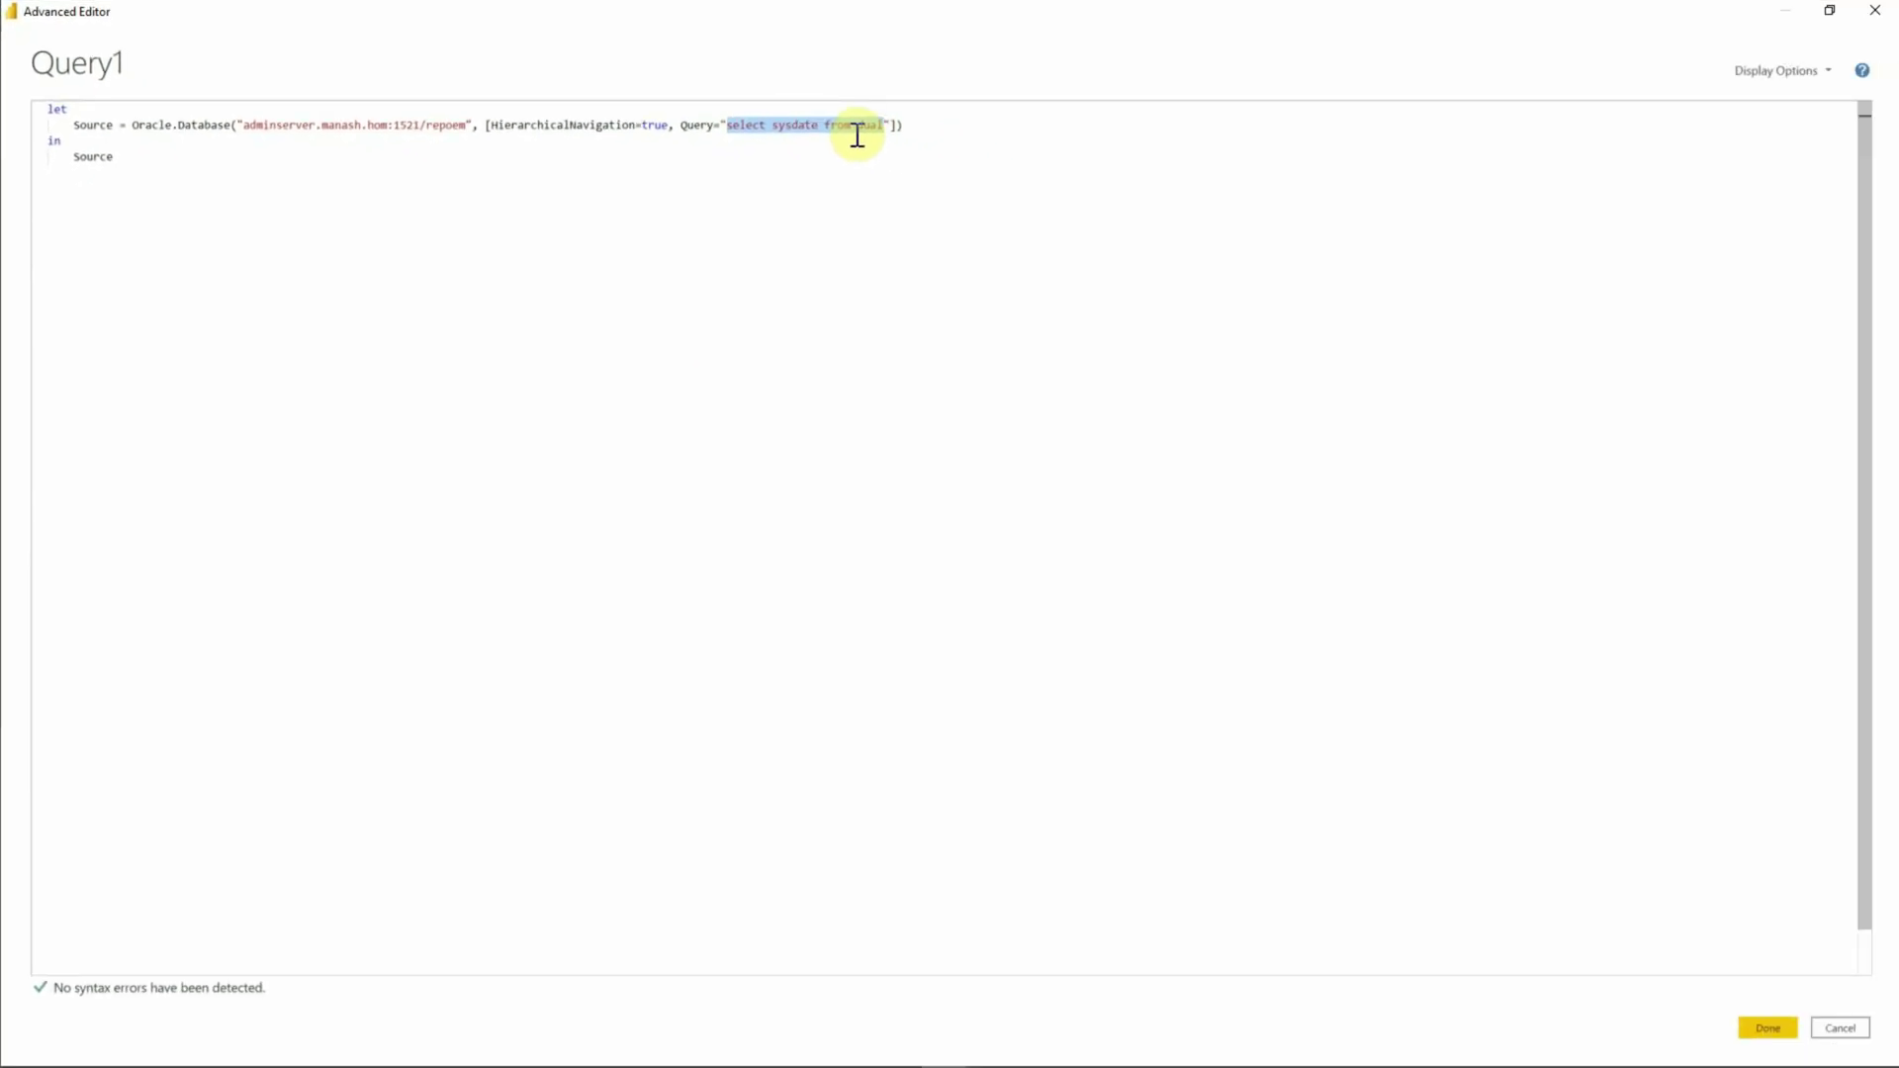
{"action": "key", "text": "ctrl+v"}
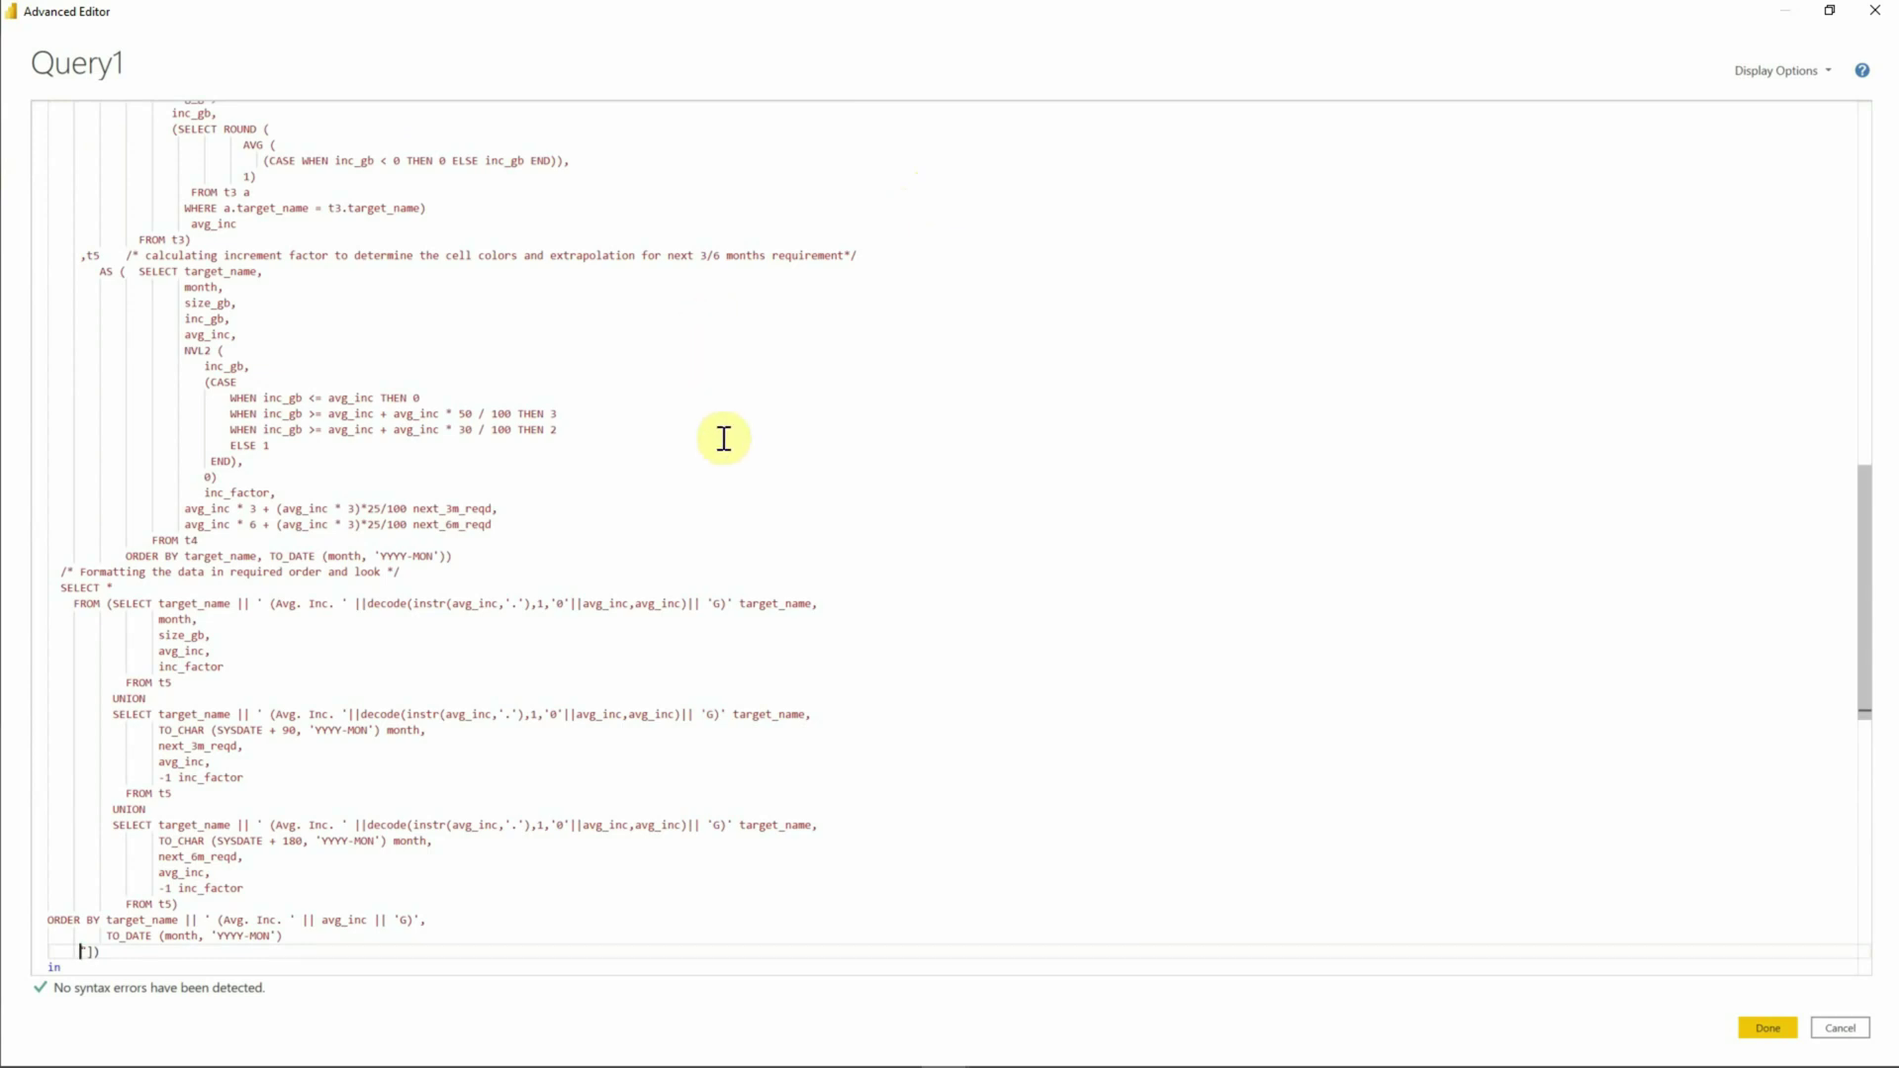
{"action": "scroll", "coordinate": [724, 438], "scroll_direction": "up", "scroll_amount": 15}
{"action": "scroll", "coordinate": [665, 597], "scroll_direction": "down", "scroll_amount": 8}
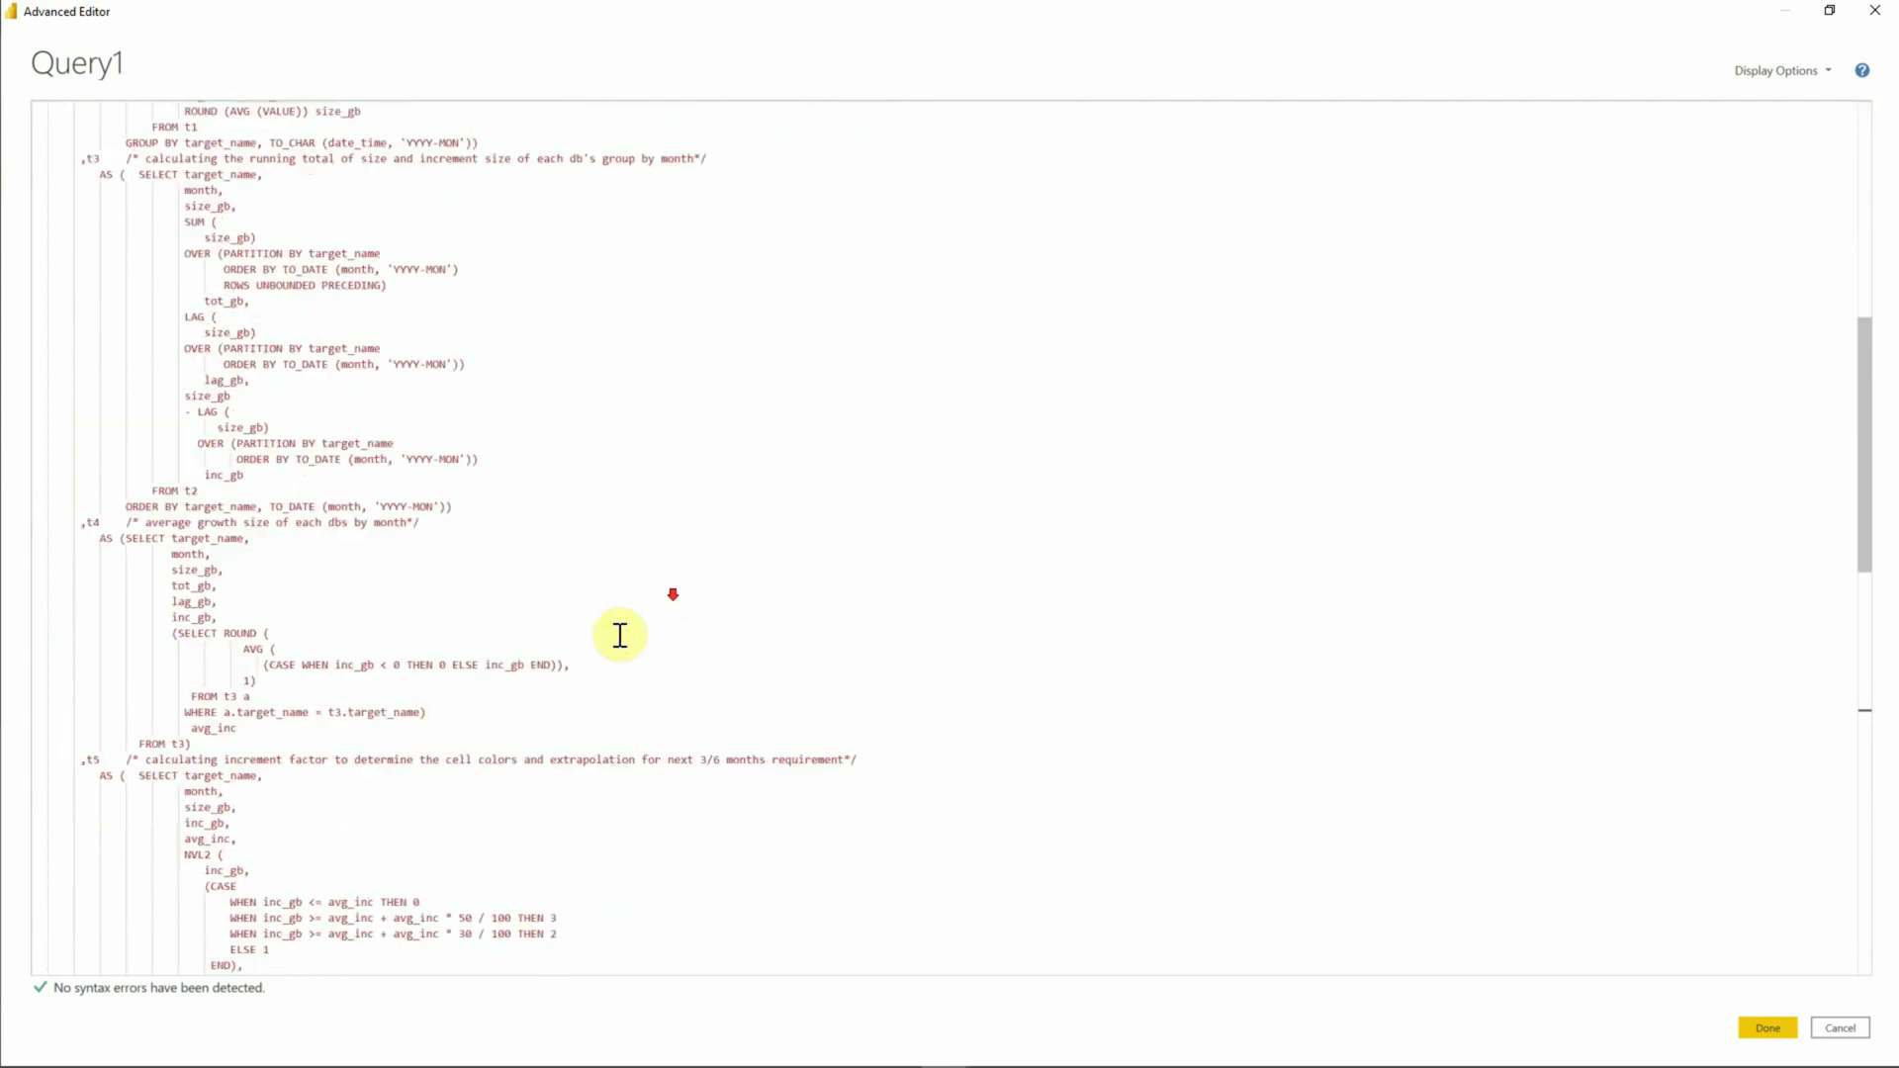
{"action": "left_click", "coordinate": [1766, 1028]}
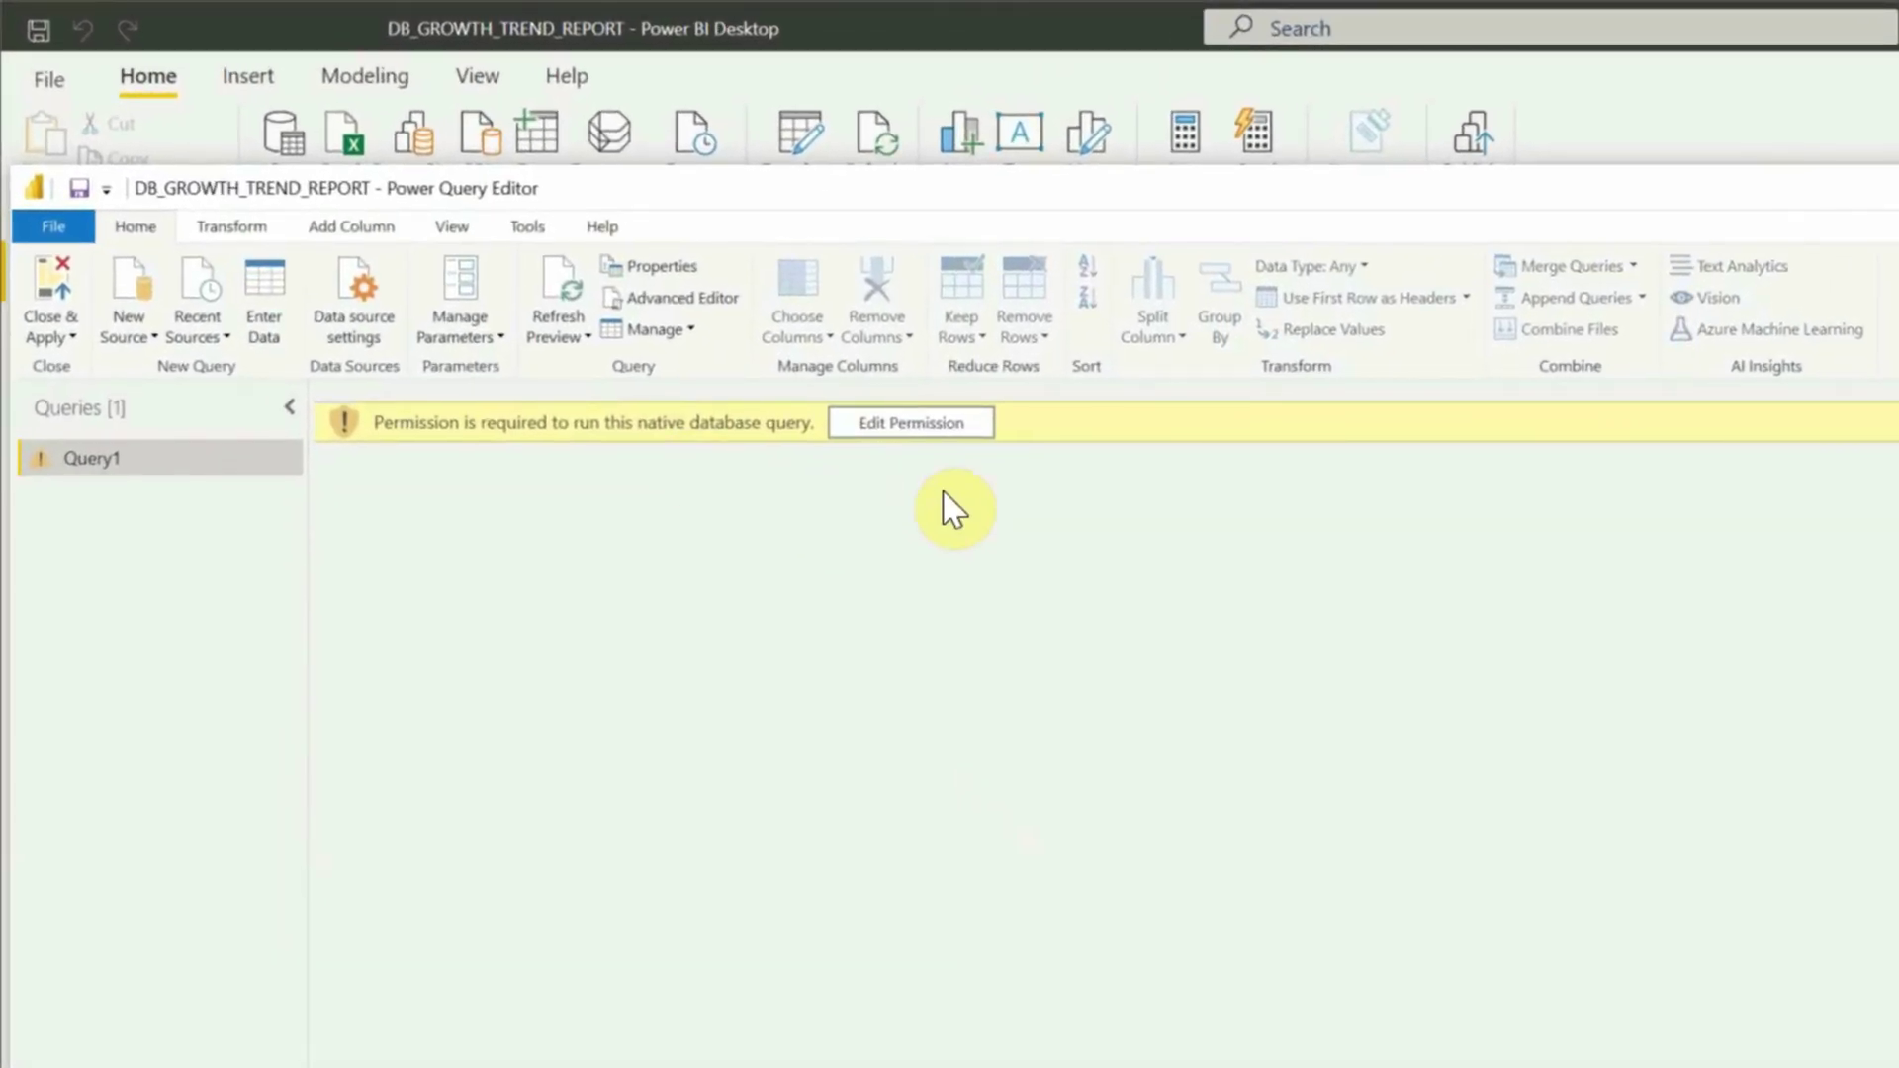
Step: Approve running the native database query, and close the Power Query Editor with the changes applied
{"action": "left_click", "coordinate": [906, 428]}
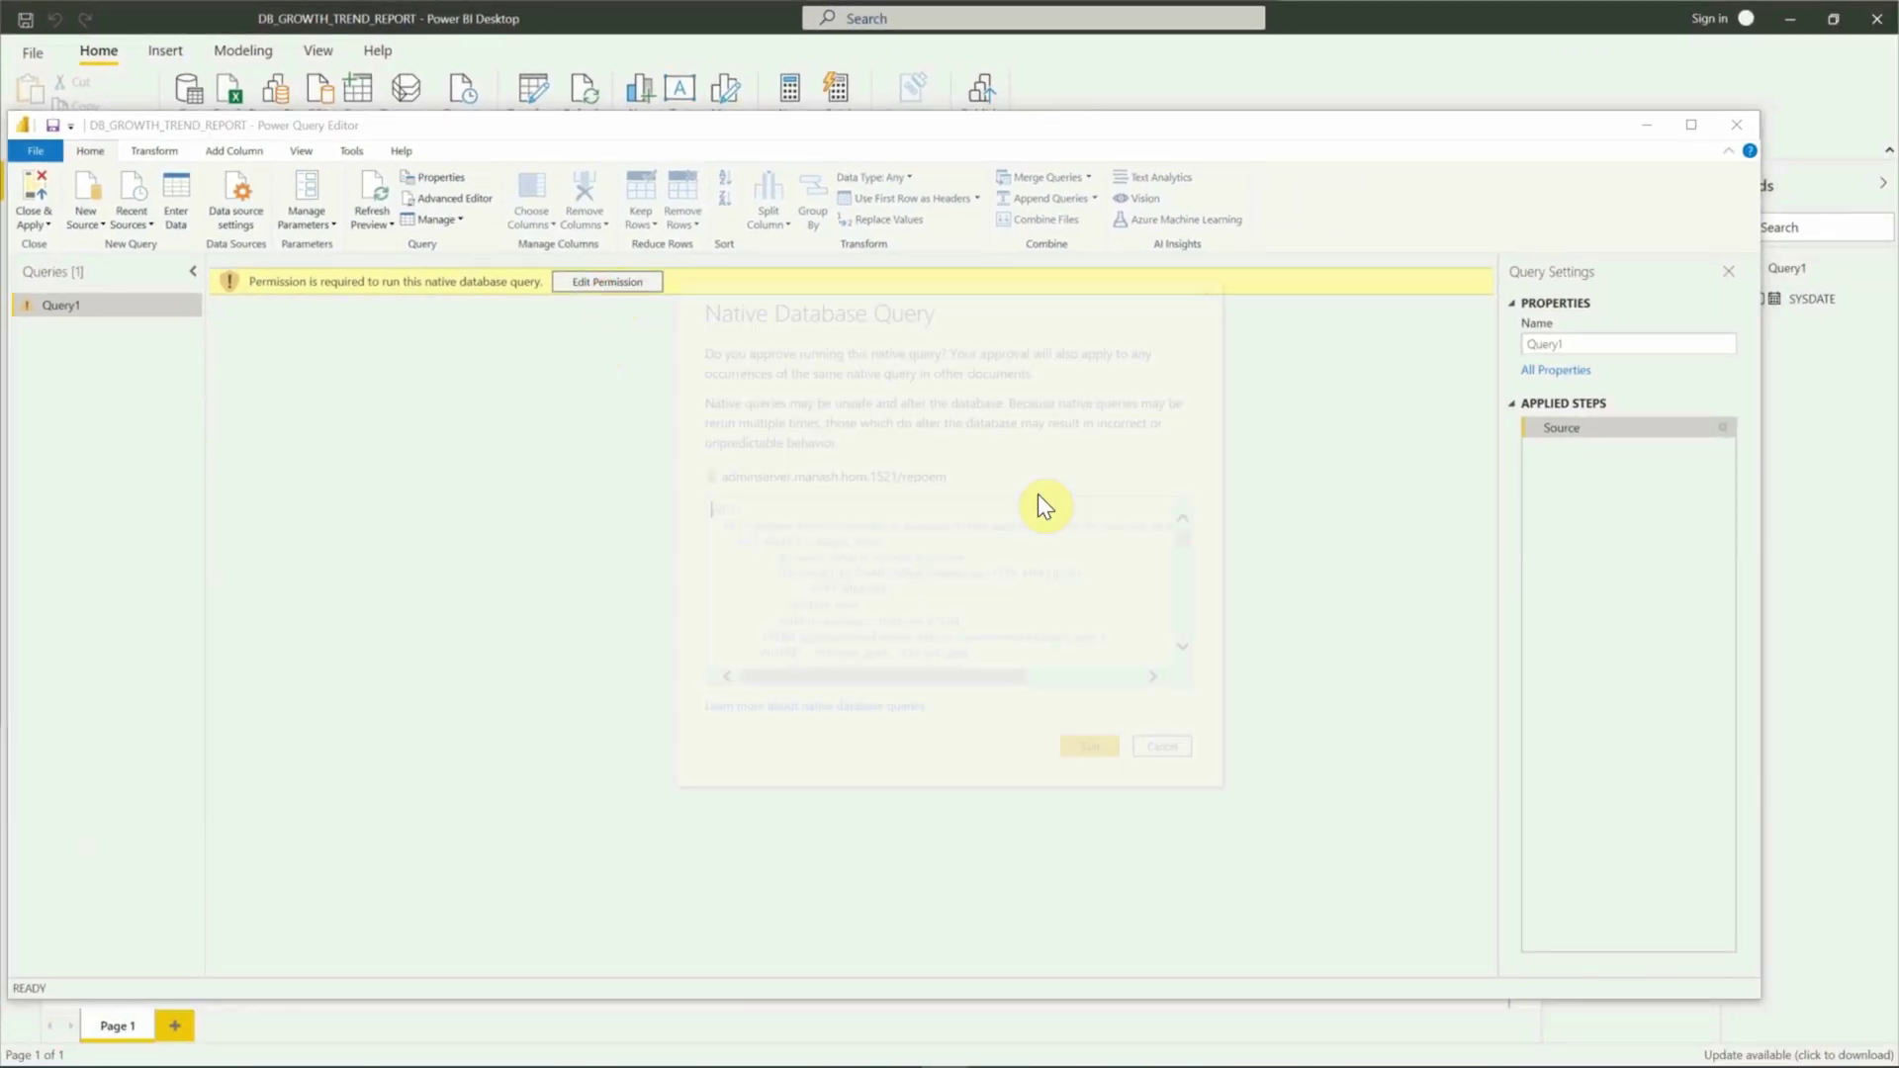
{"action": "left_click", "coordinate": [1078, 749]}
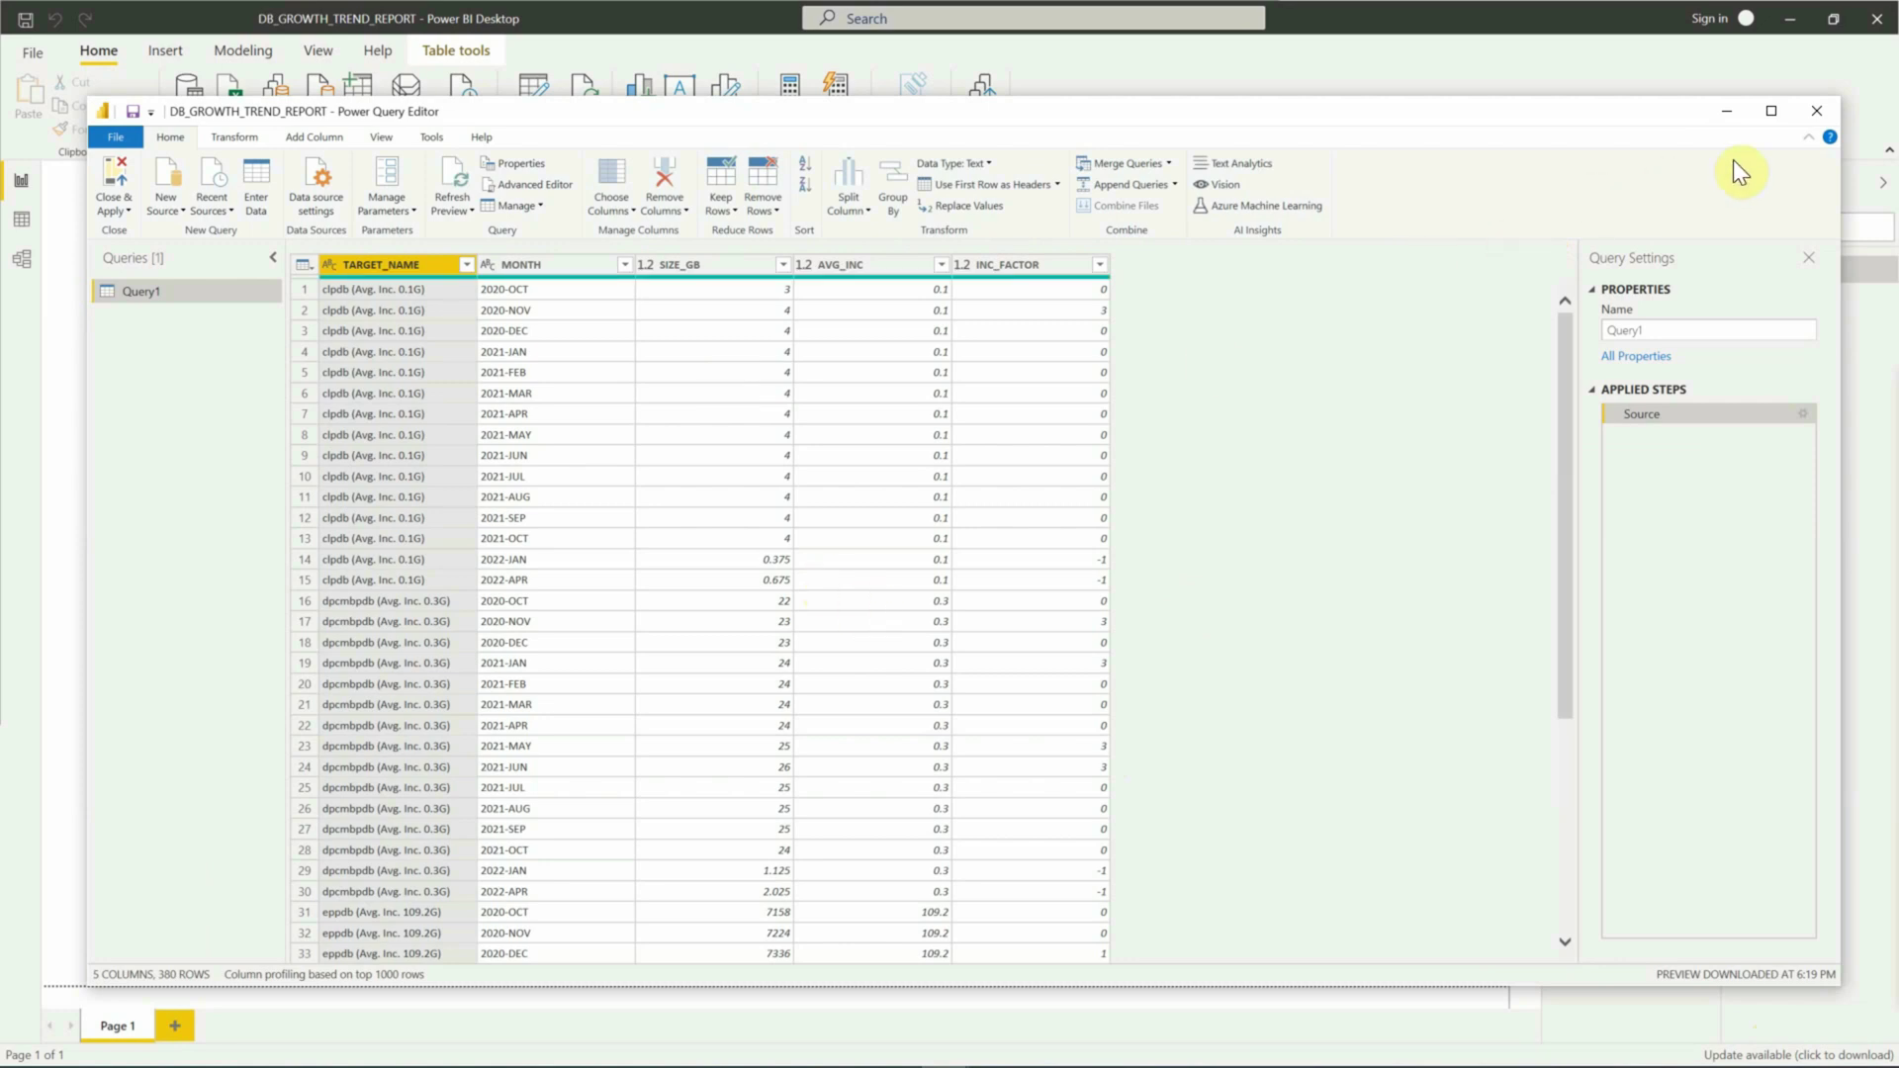
{"action": "left_click", "coordinate": [1821, 114]}
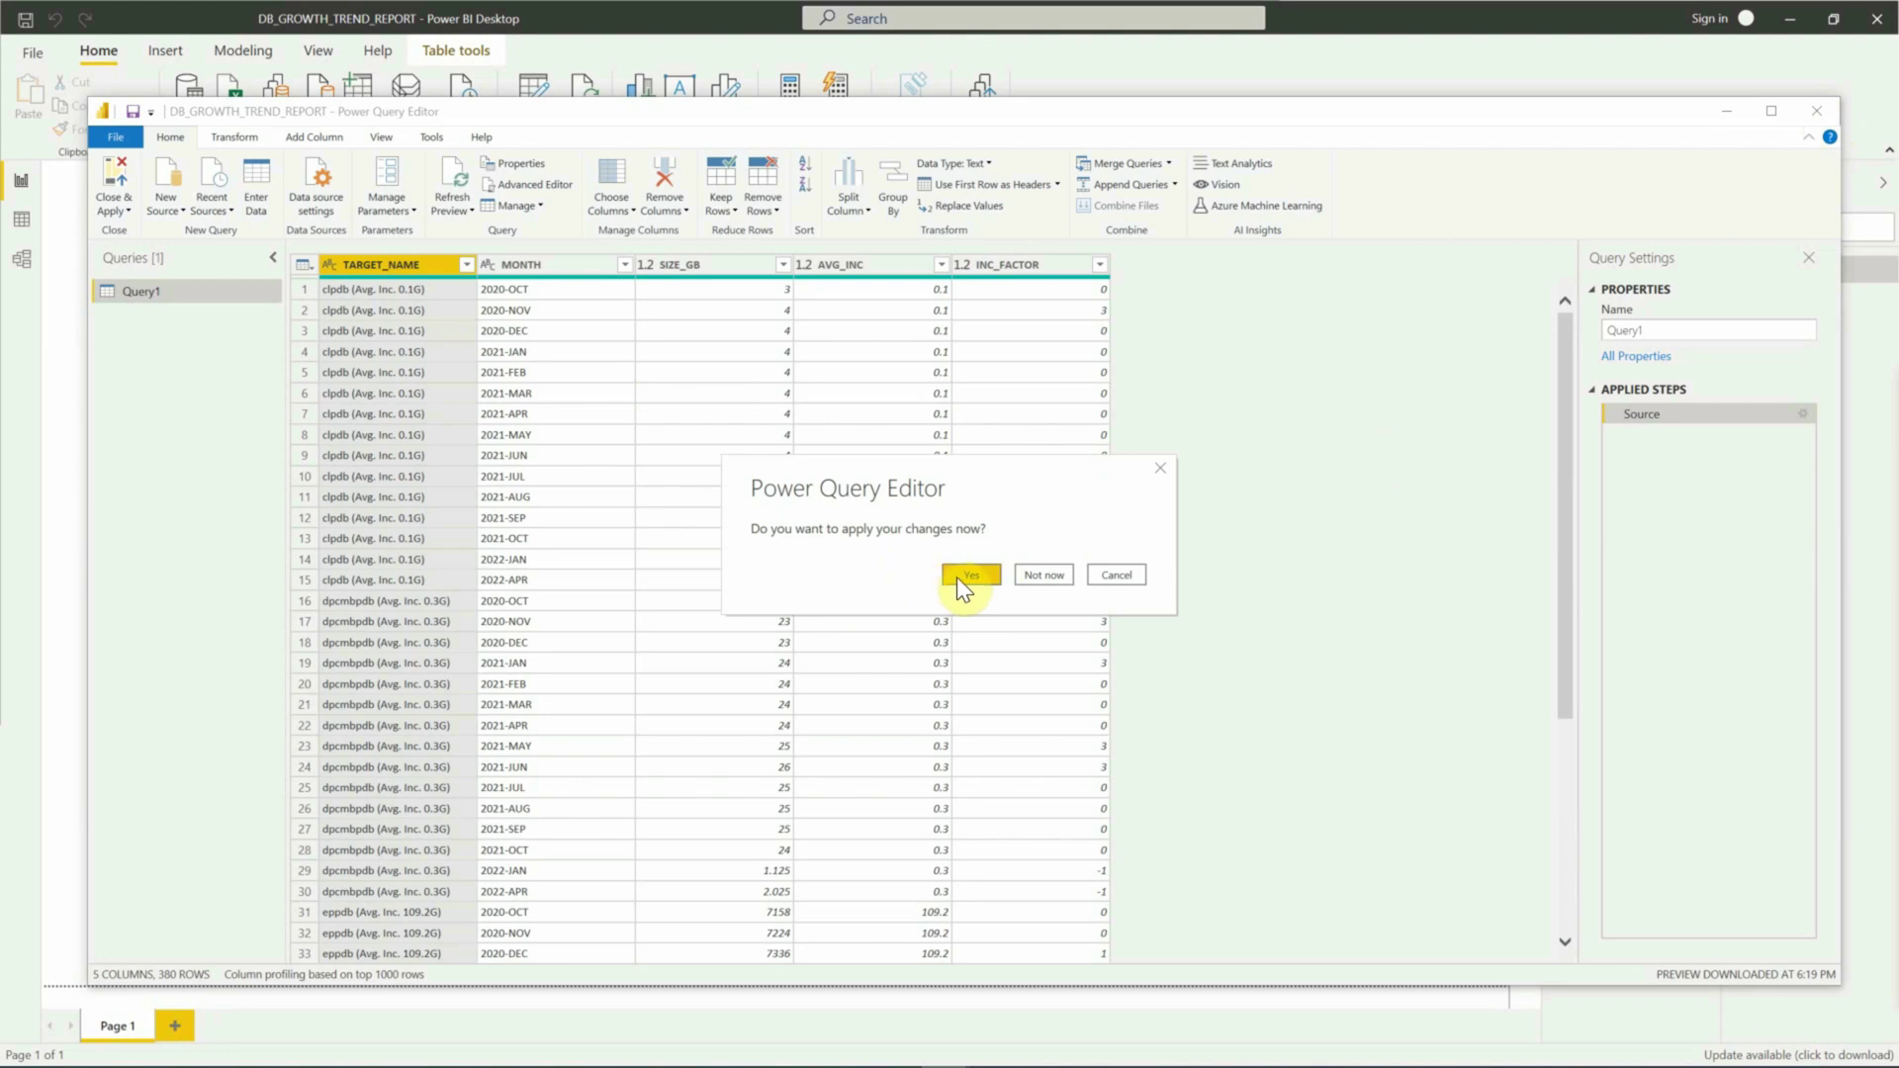
{"action": "left_click", "coordinate": [967, 574]}
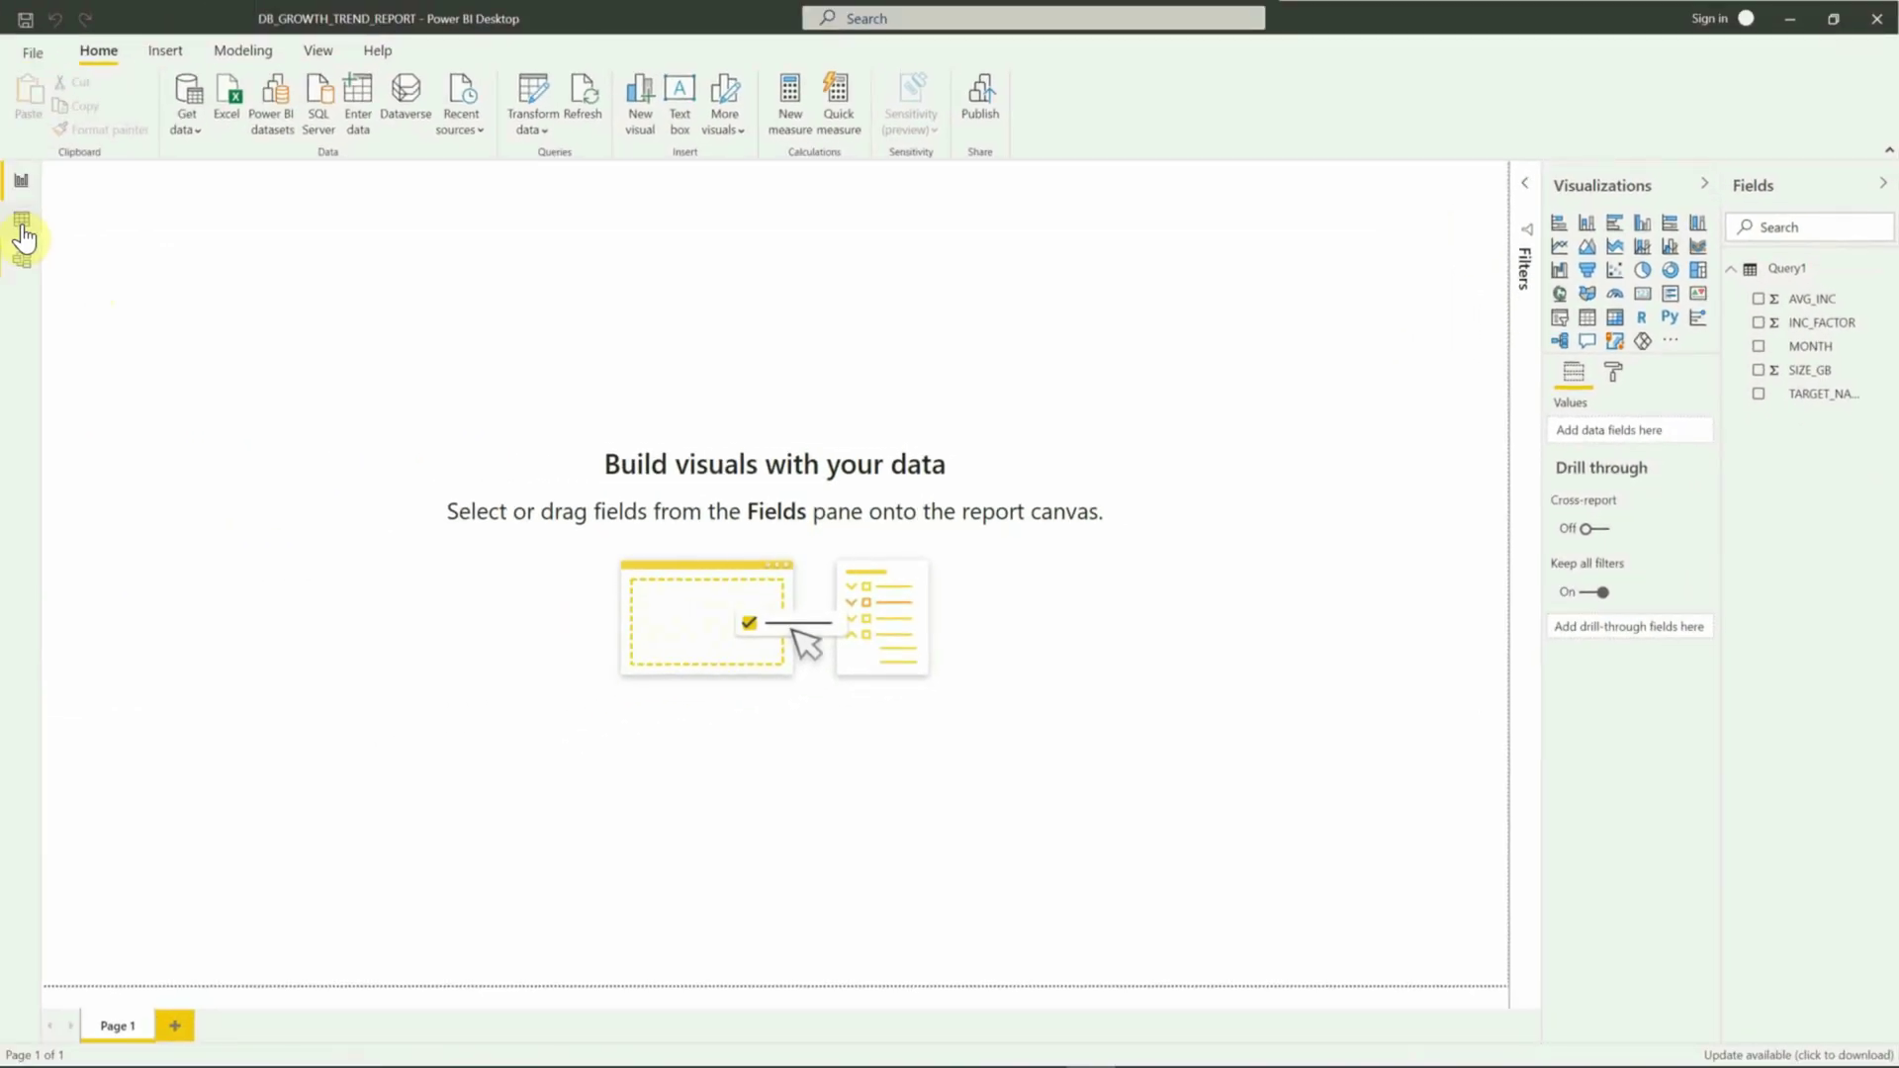
Step: Review the data types of Query1's TARGET_NAME, MONTH, SIZE_GB, AVG_INC and INC_FACTOR columns in the data view
{"action": "left_click", "coordinate": [22, 237]}
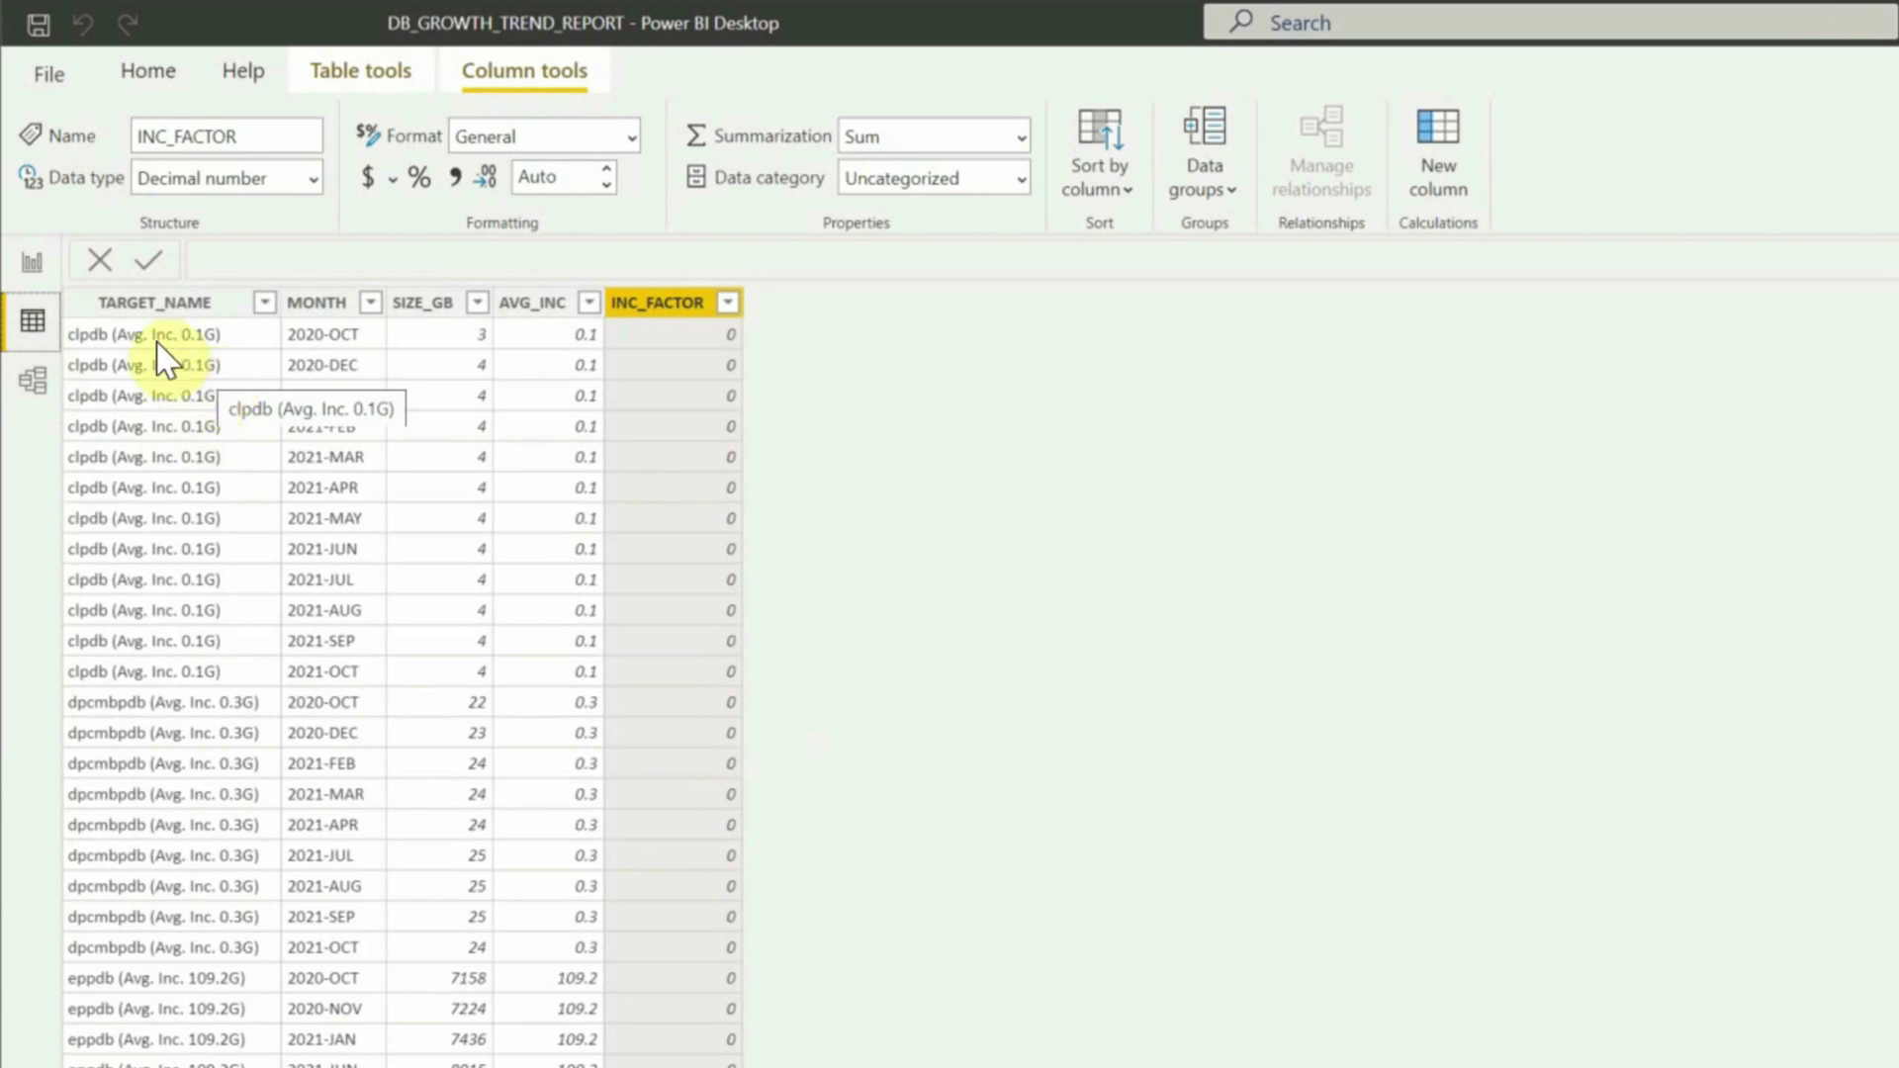
{"action": "left_click", "coordinate": [145, 307]}
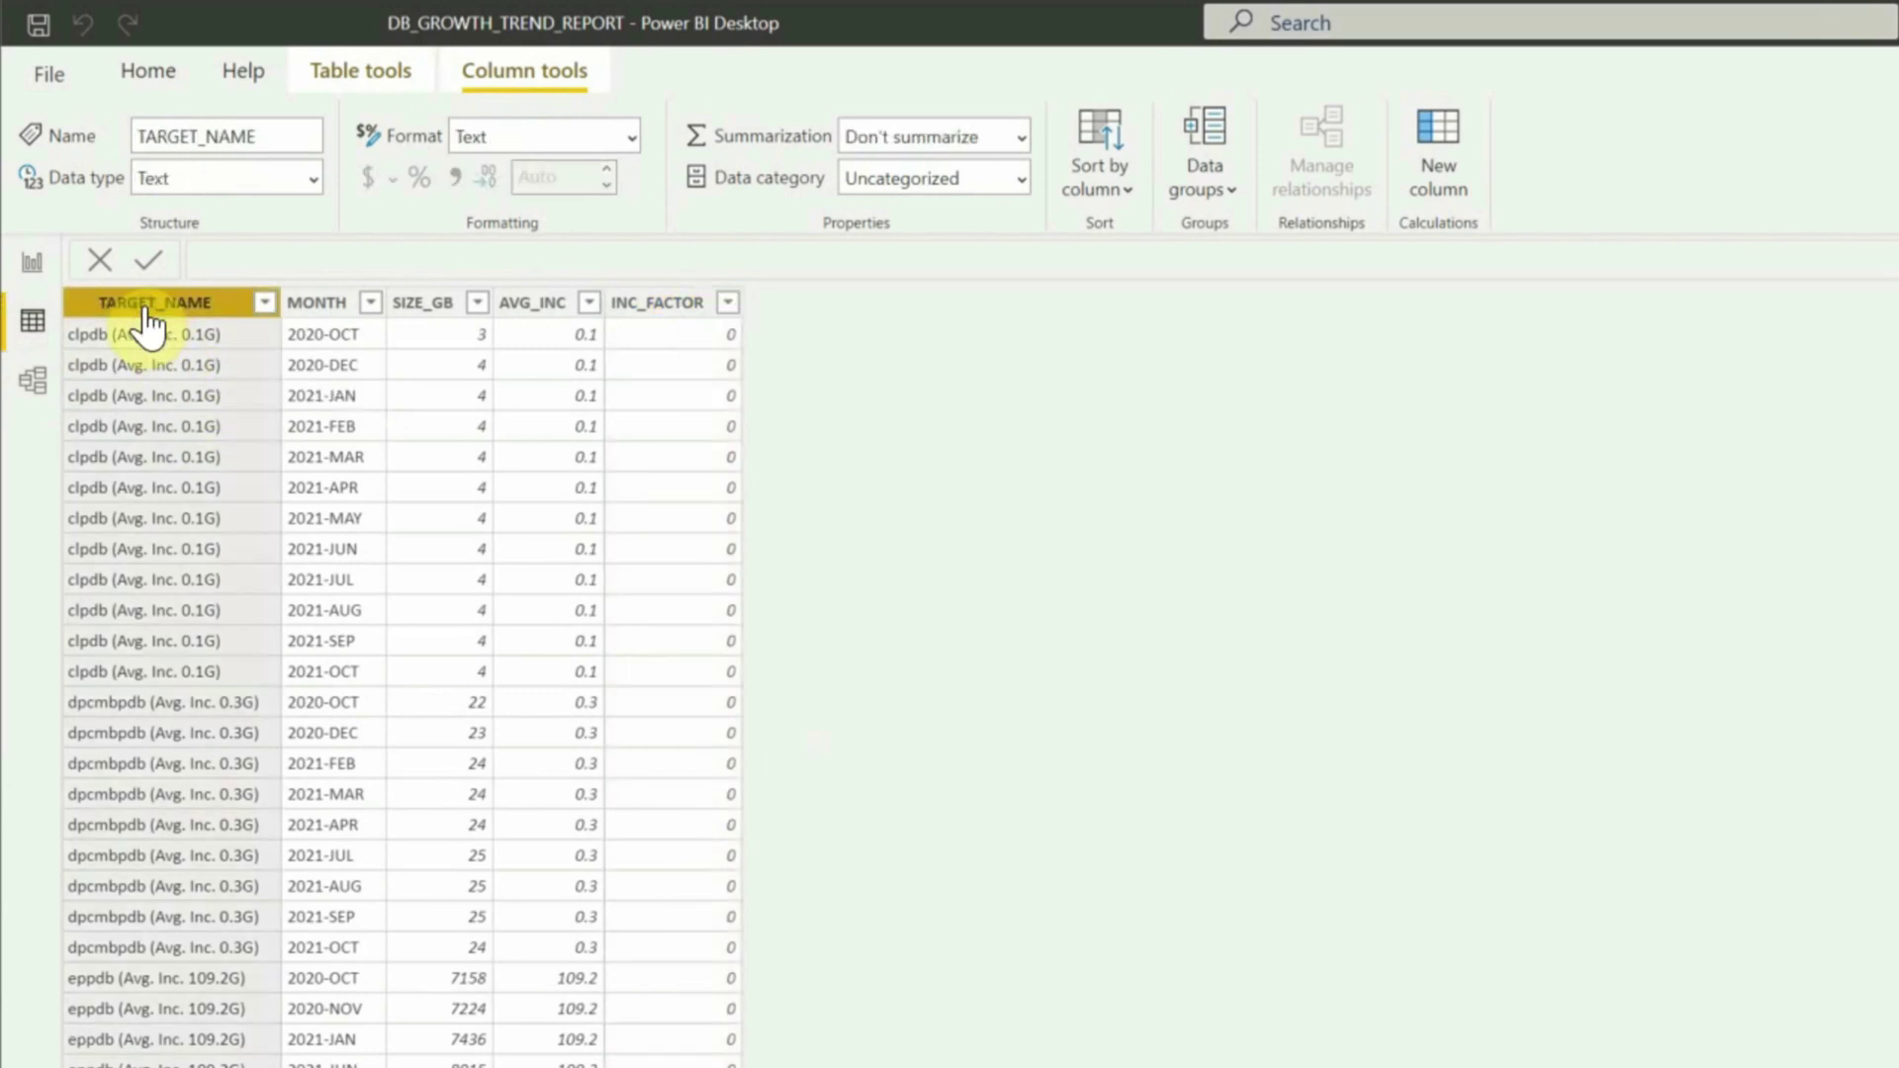
{"action": "left_click", "coordinate": [313, 307]}
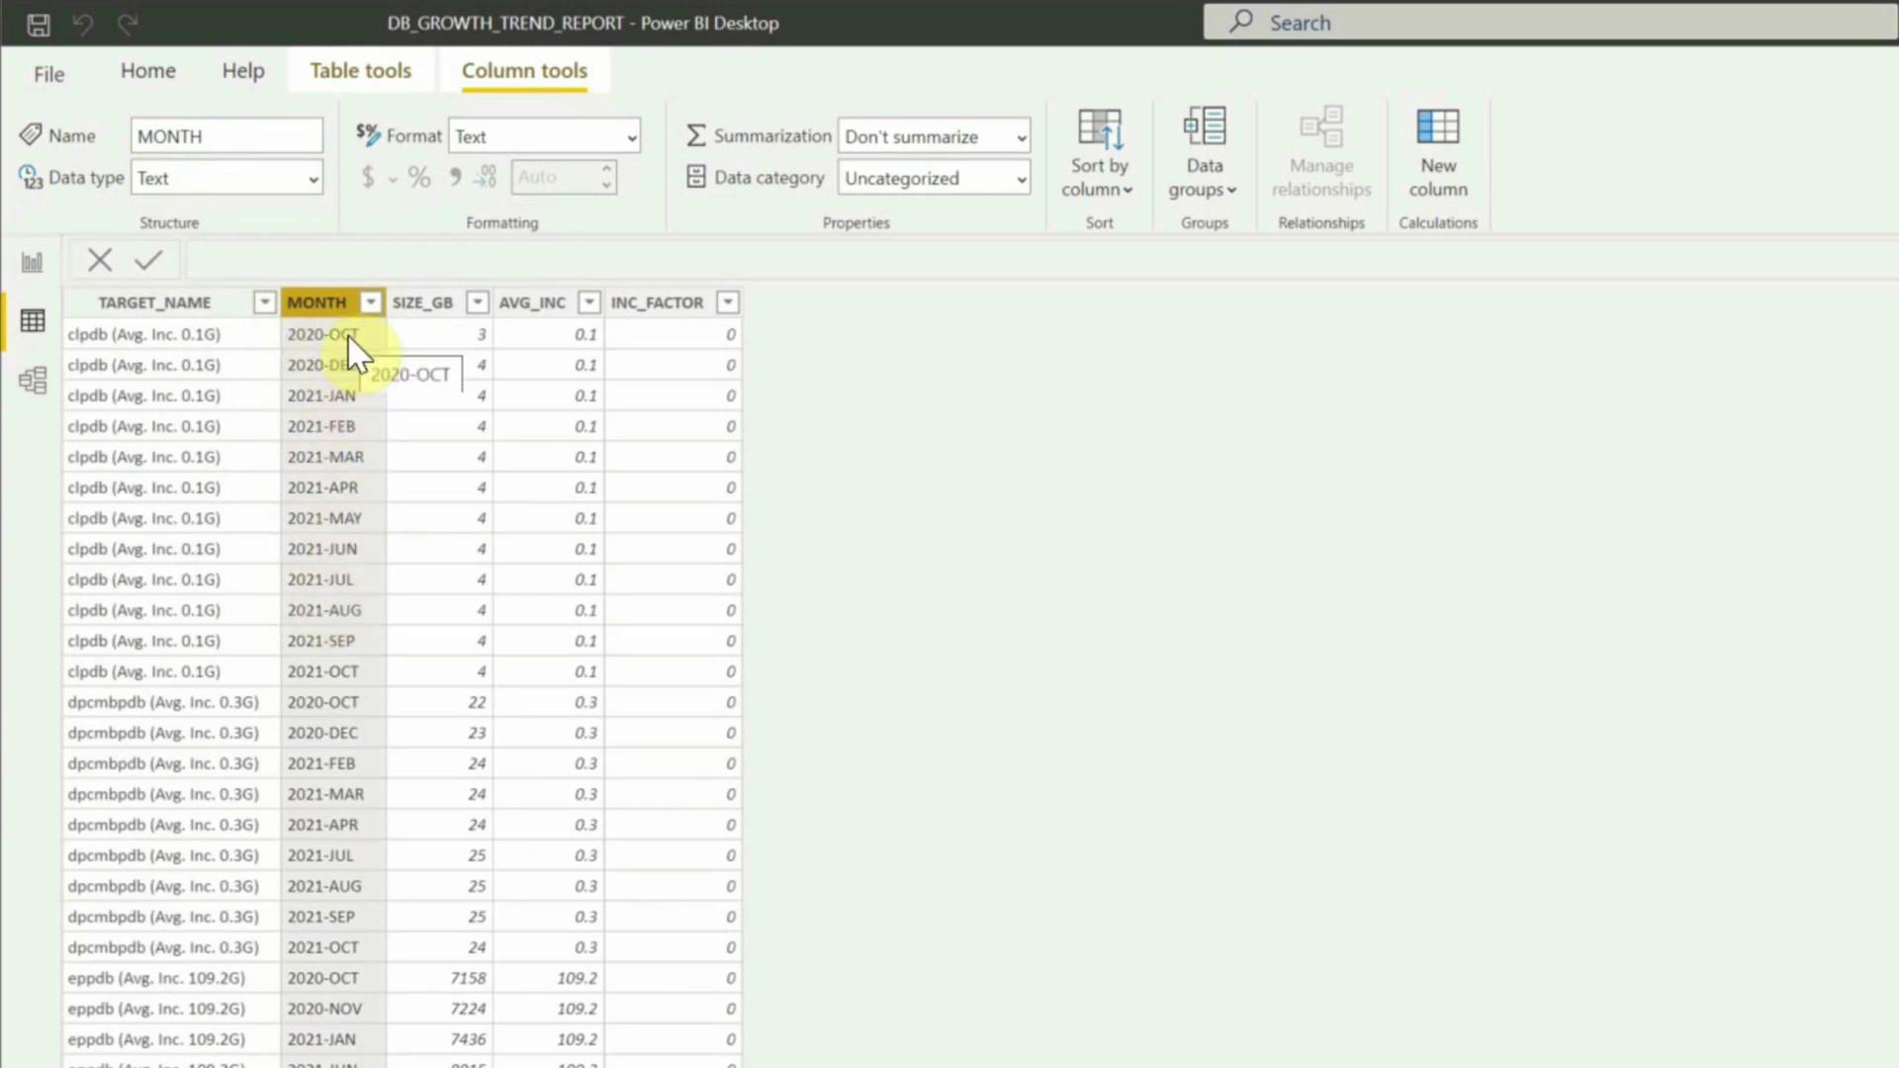
{"action": "left_click", "coordinate": [426, 307]}
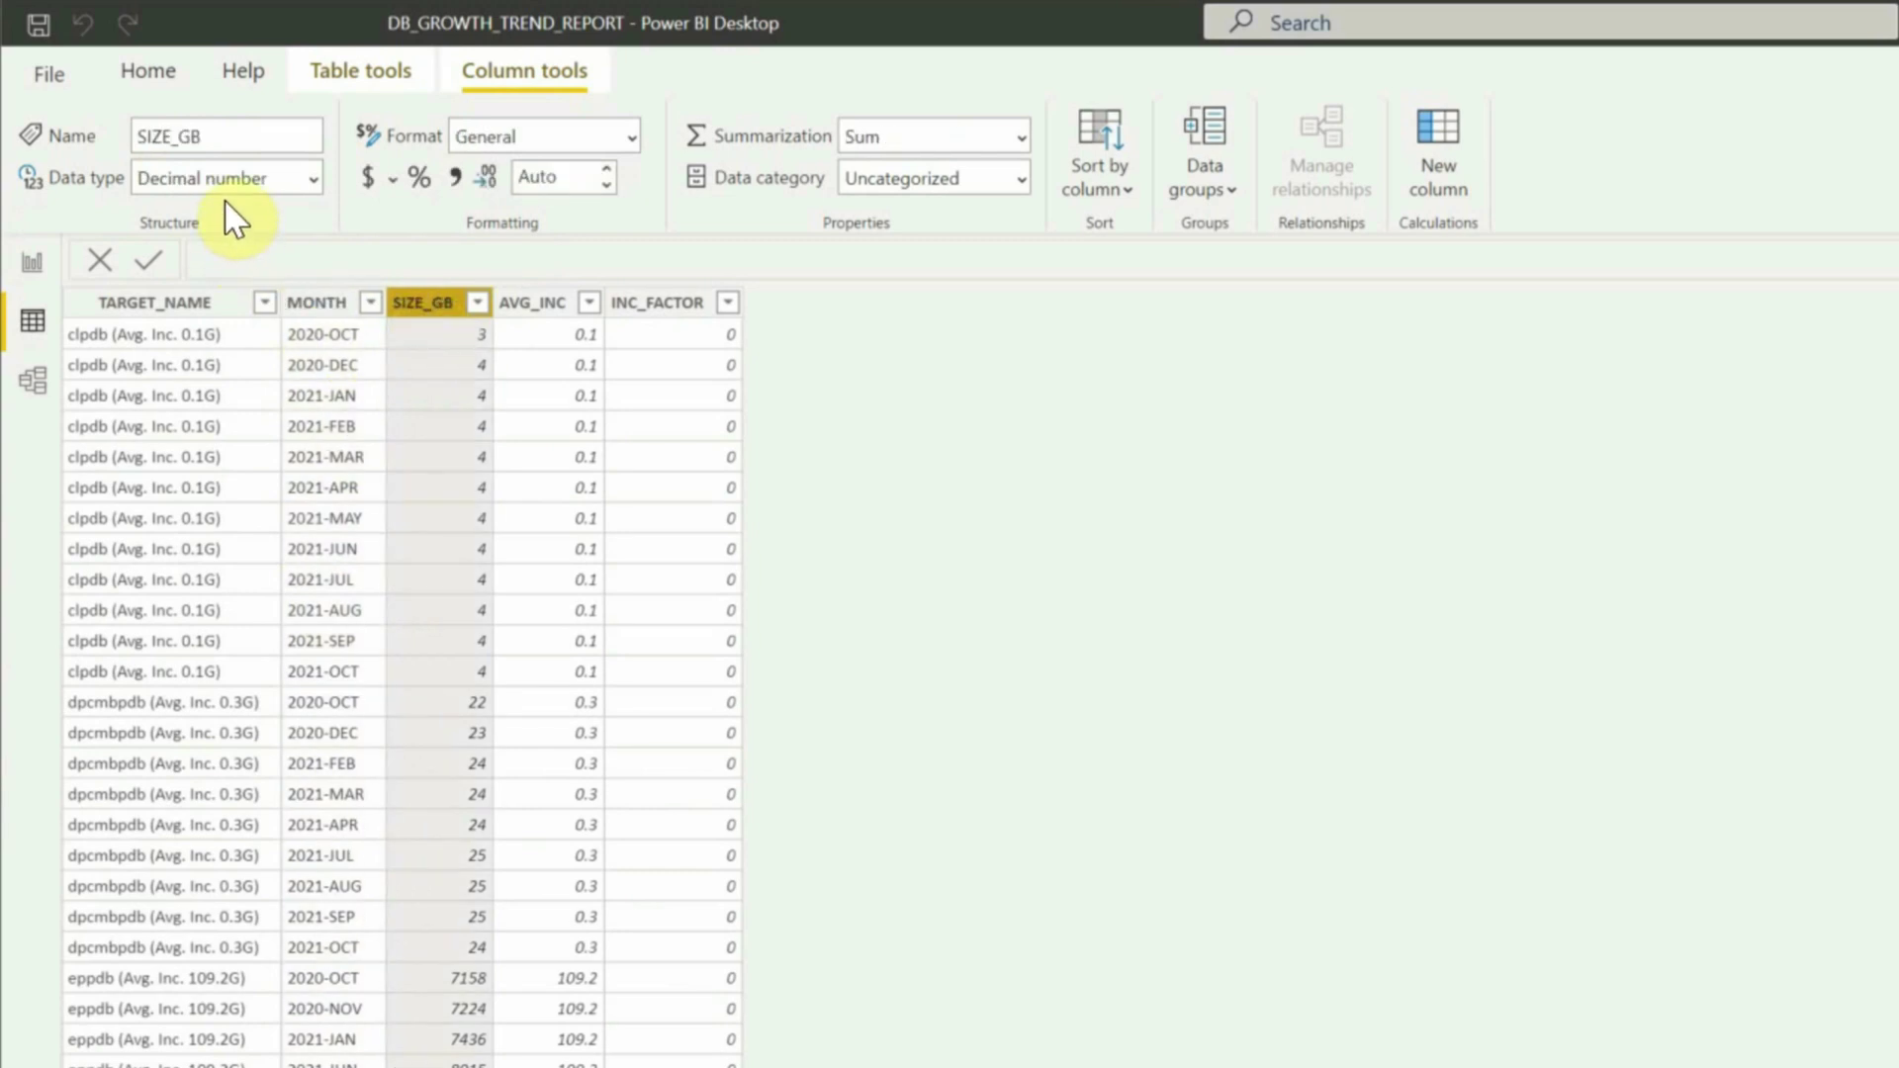
{"action": "left_click", "coordinate": [518, 299]}
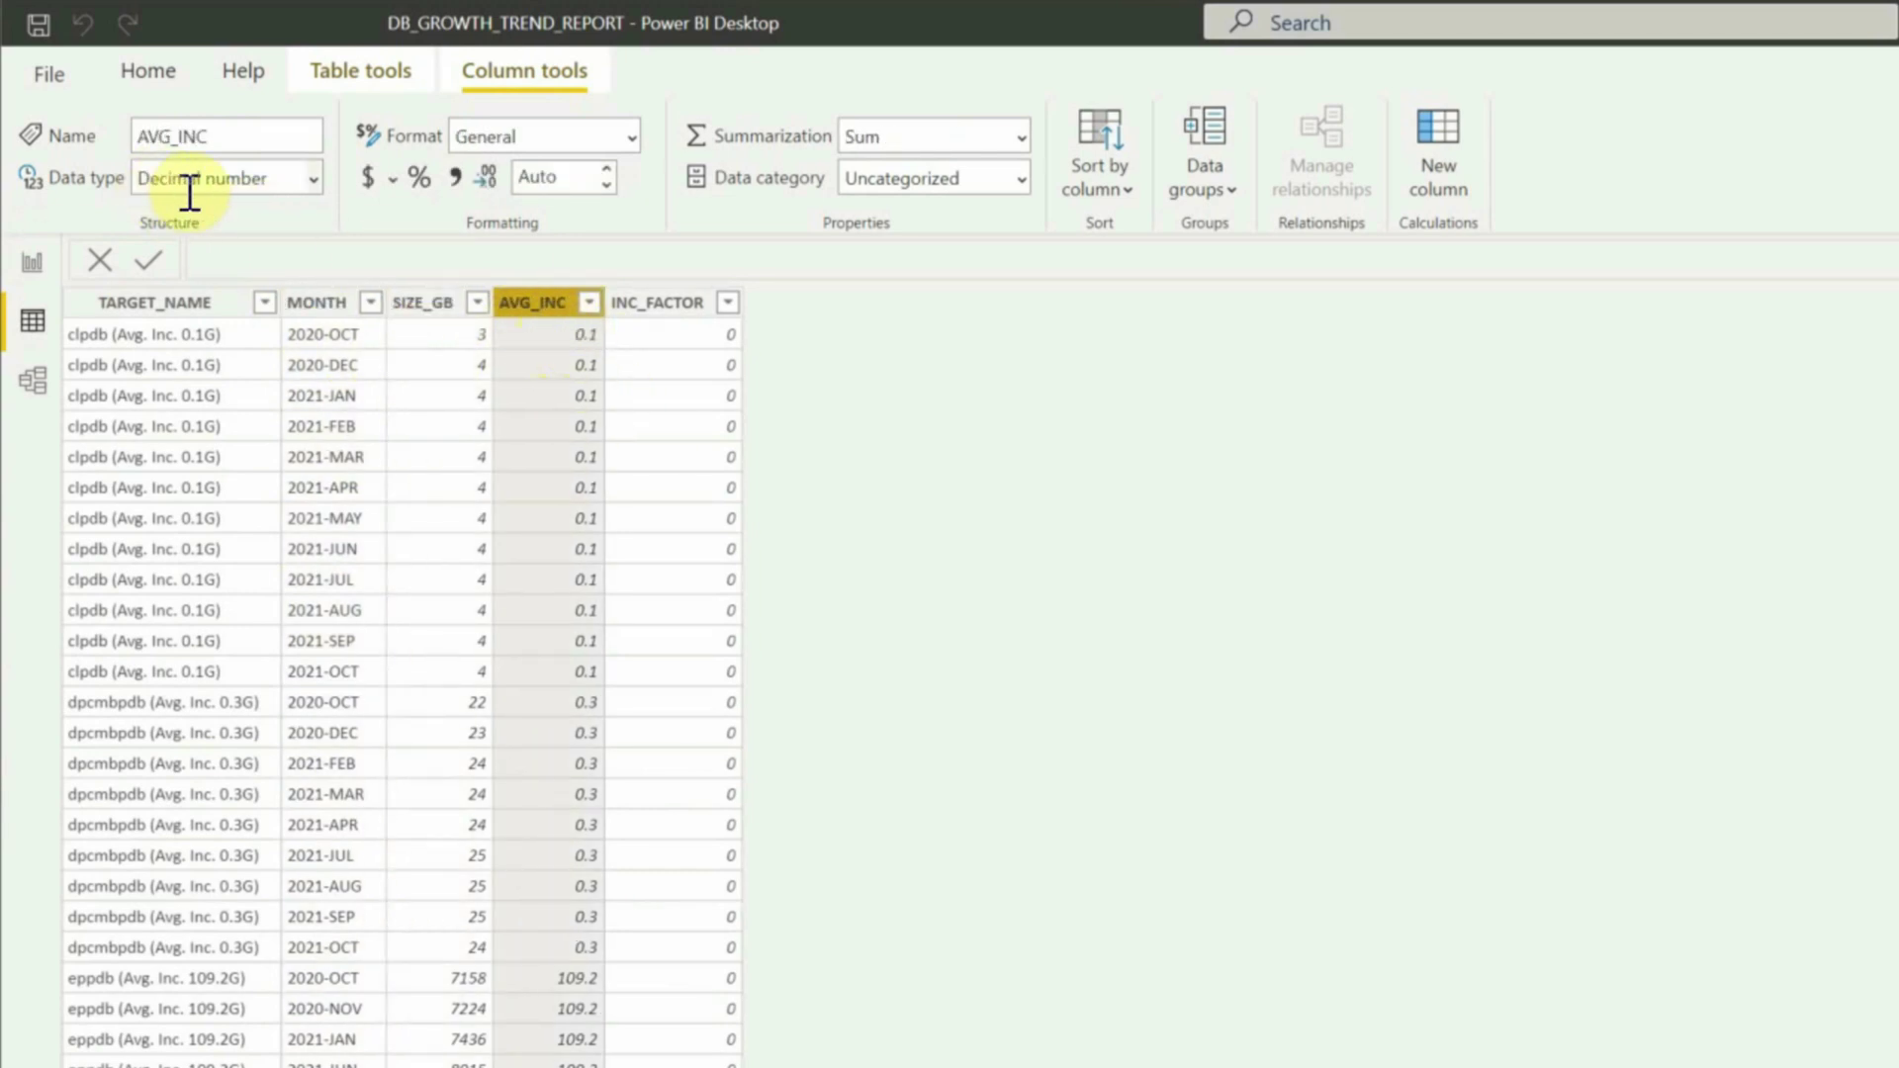
{"action": "left_click", "coordinate": [657, 307]}
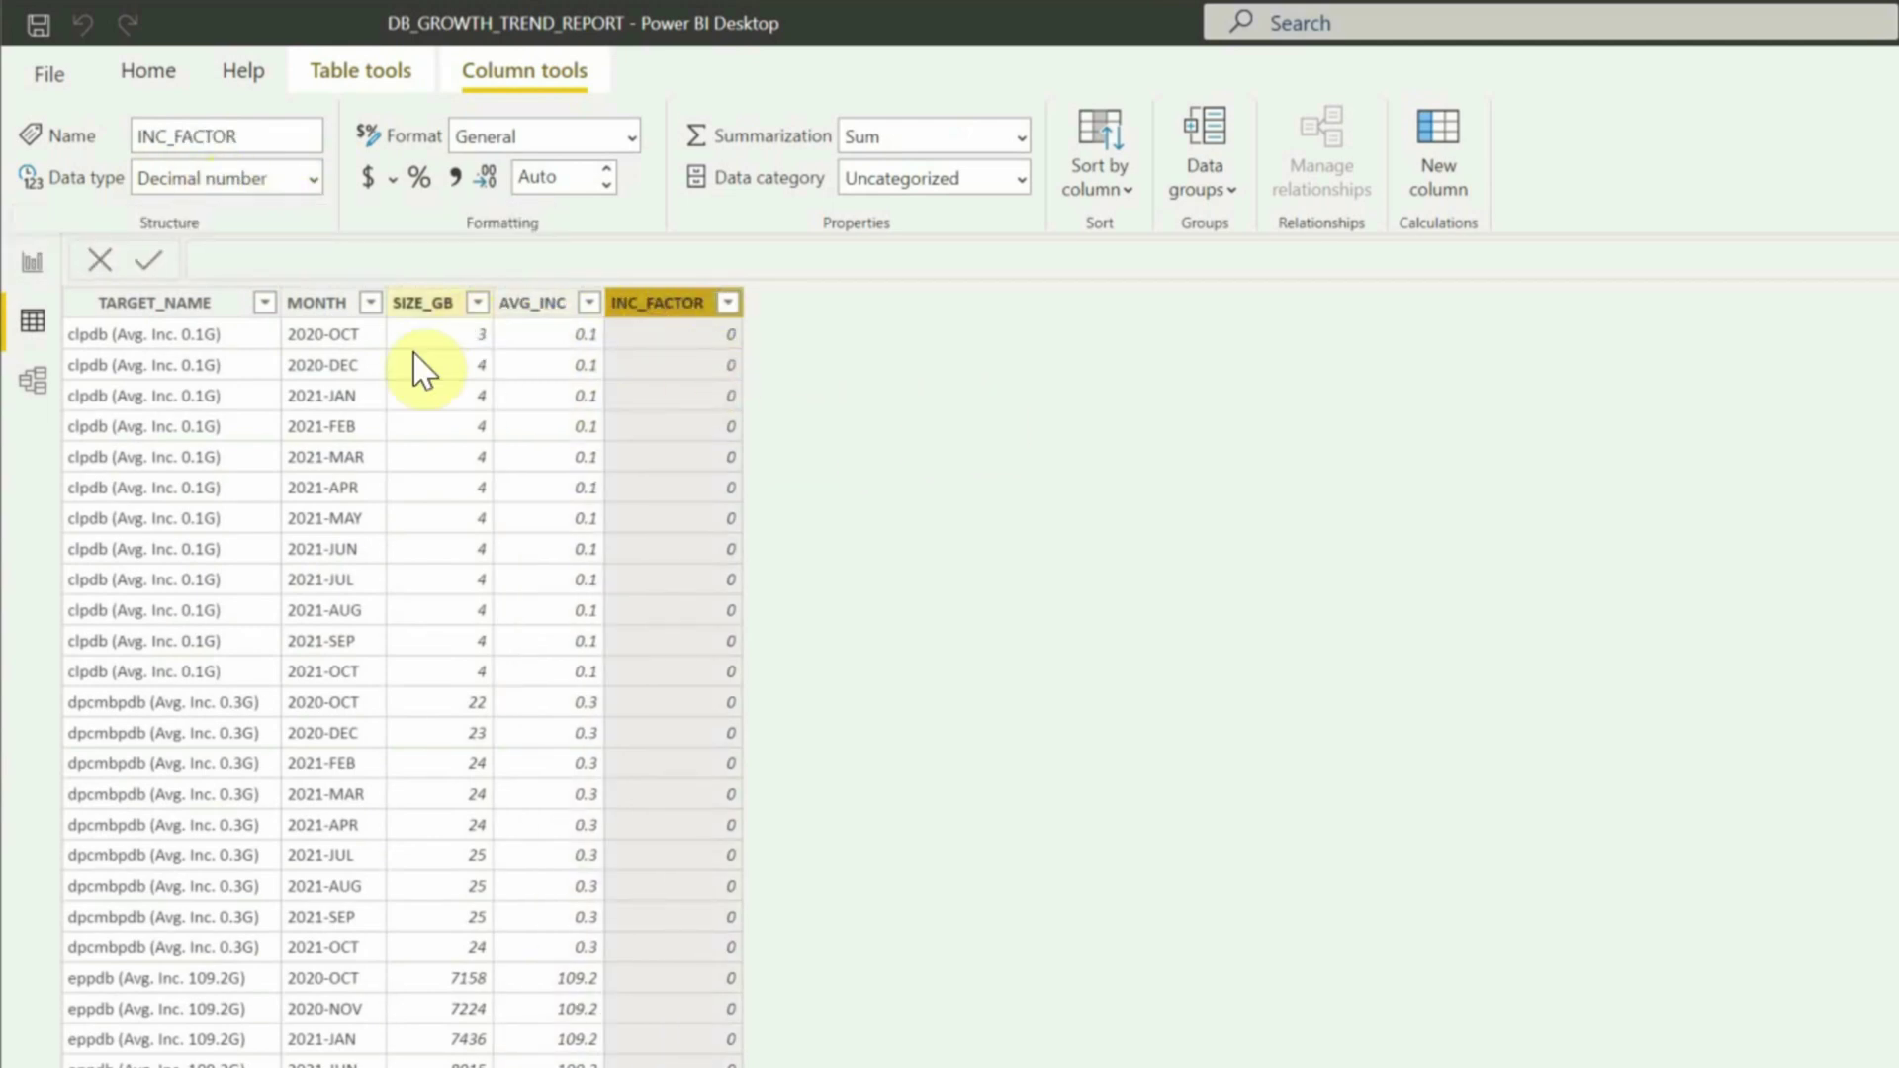
Step: Change the MONTH column's data type to Date and accept the data type change
{"action": "left_click", "coordinate": [326, 306]}
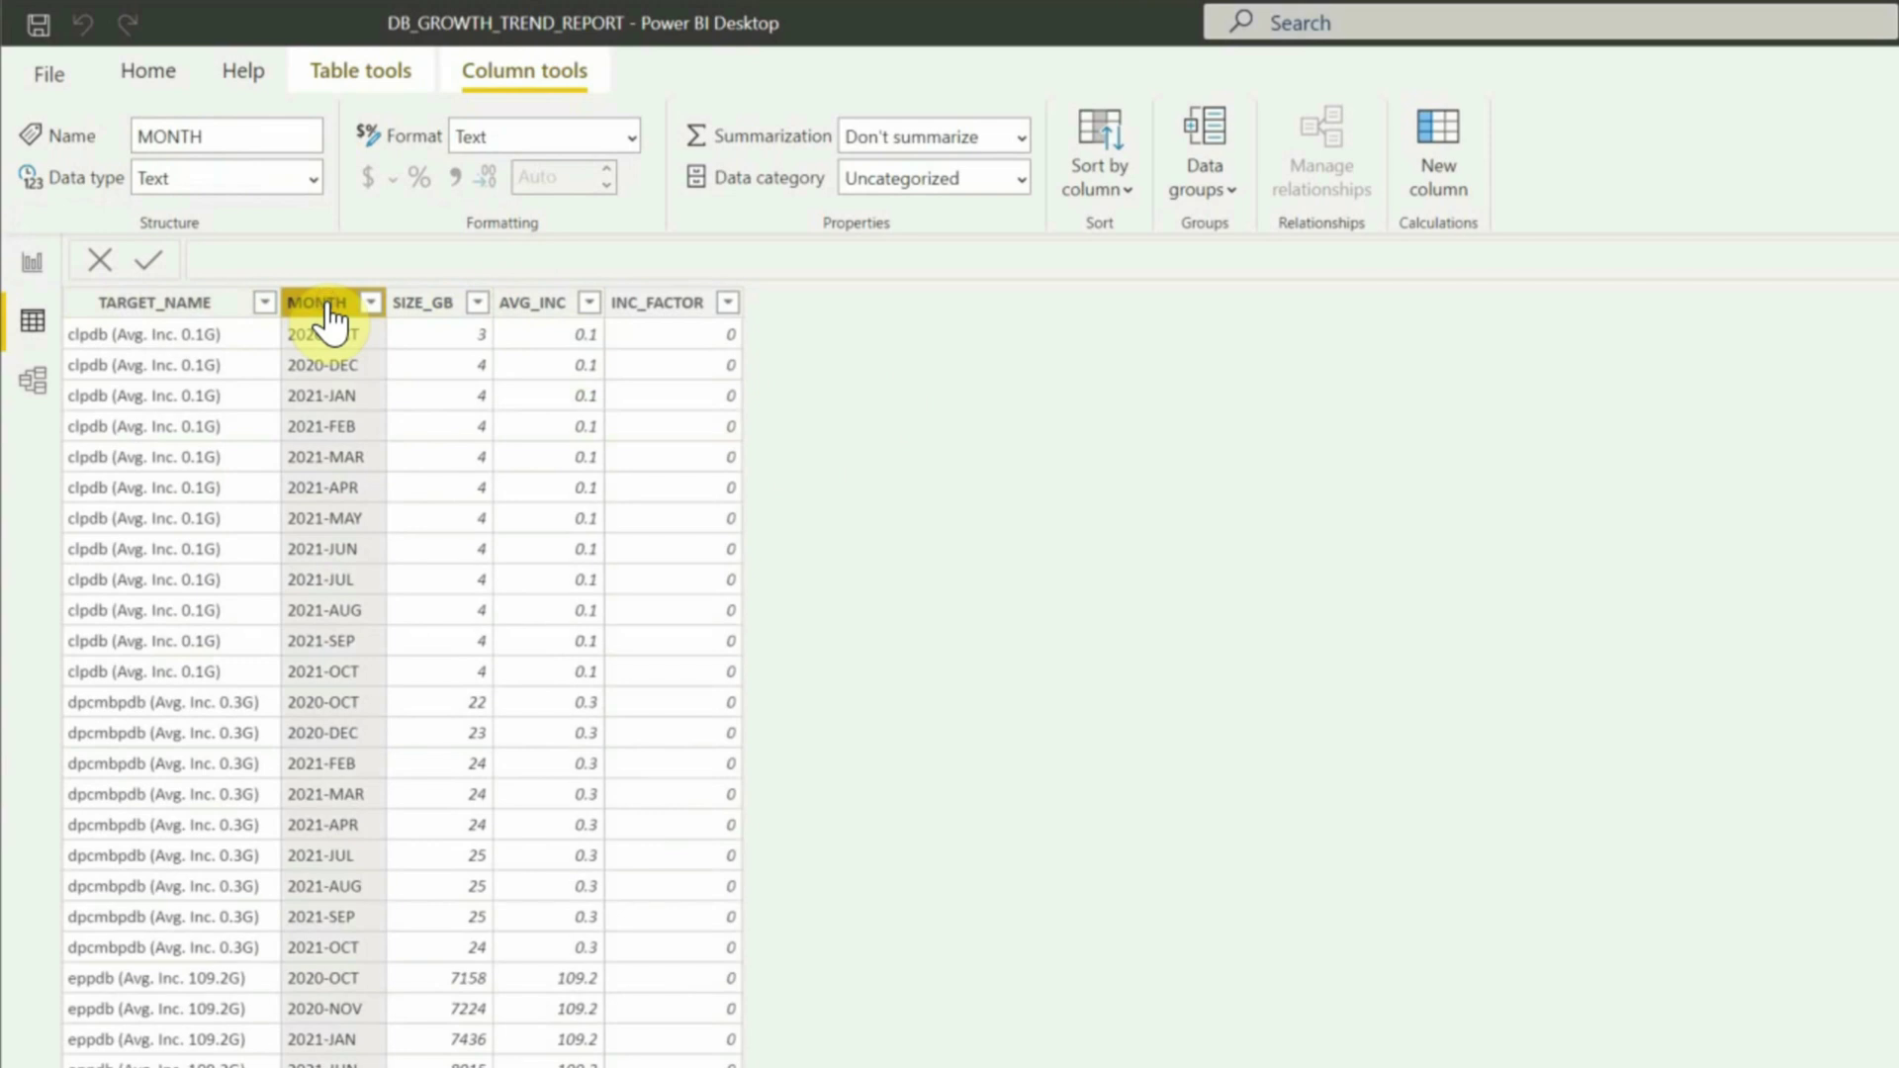
{"action": "left_click", "coordinate": [313, 179]}
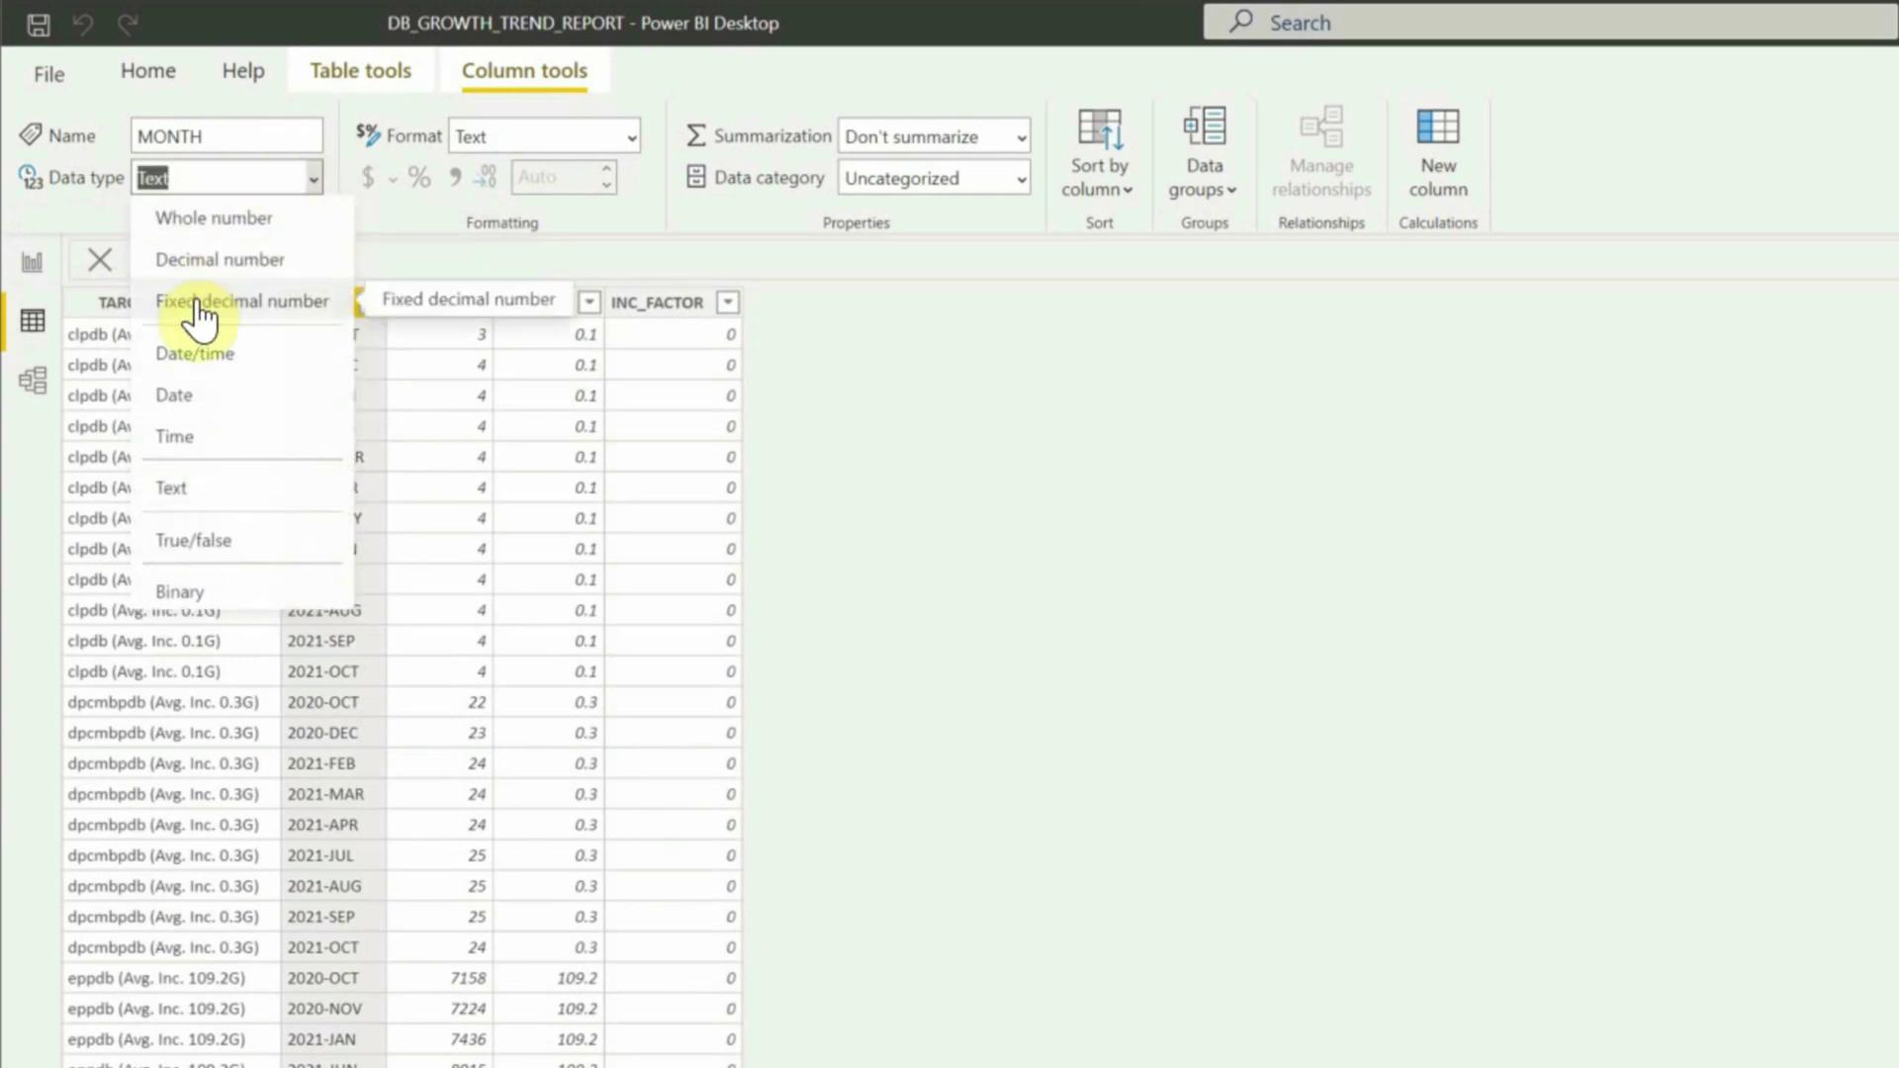
{"action": "left_click", "coordinate": [198, 399]}
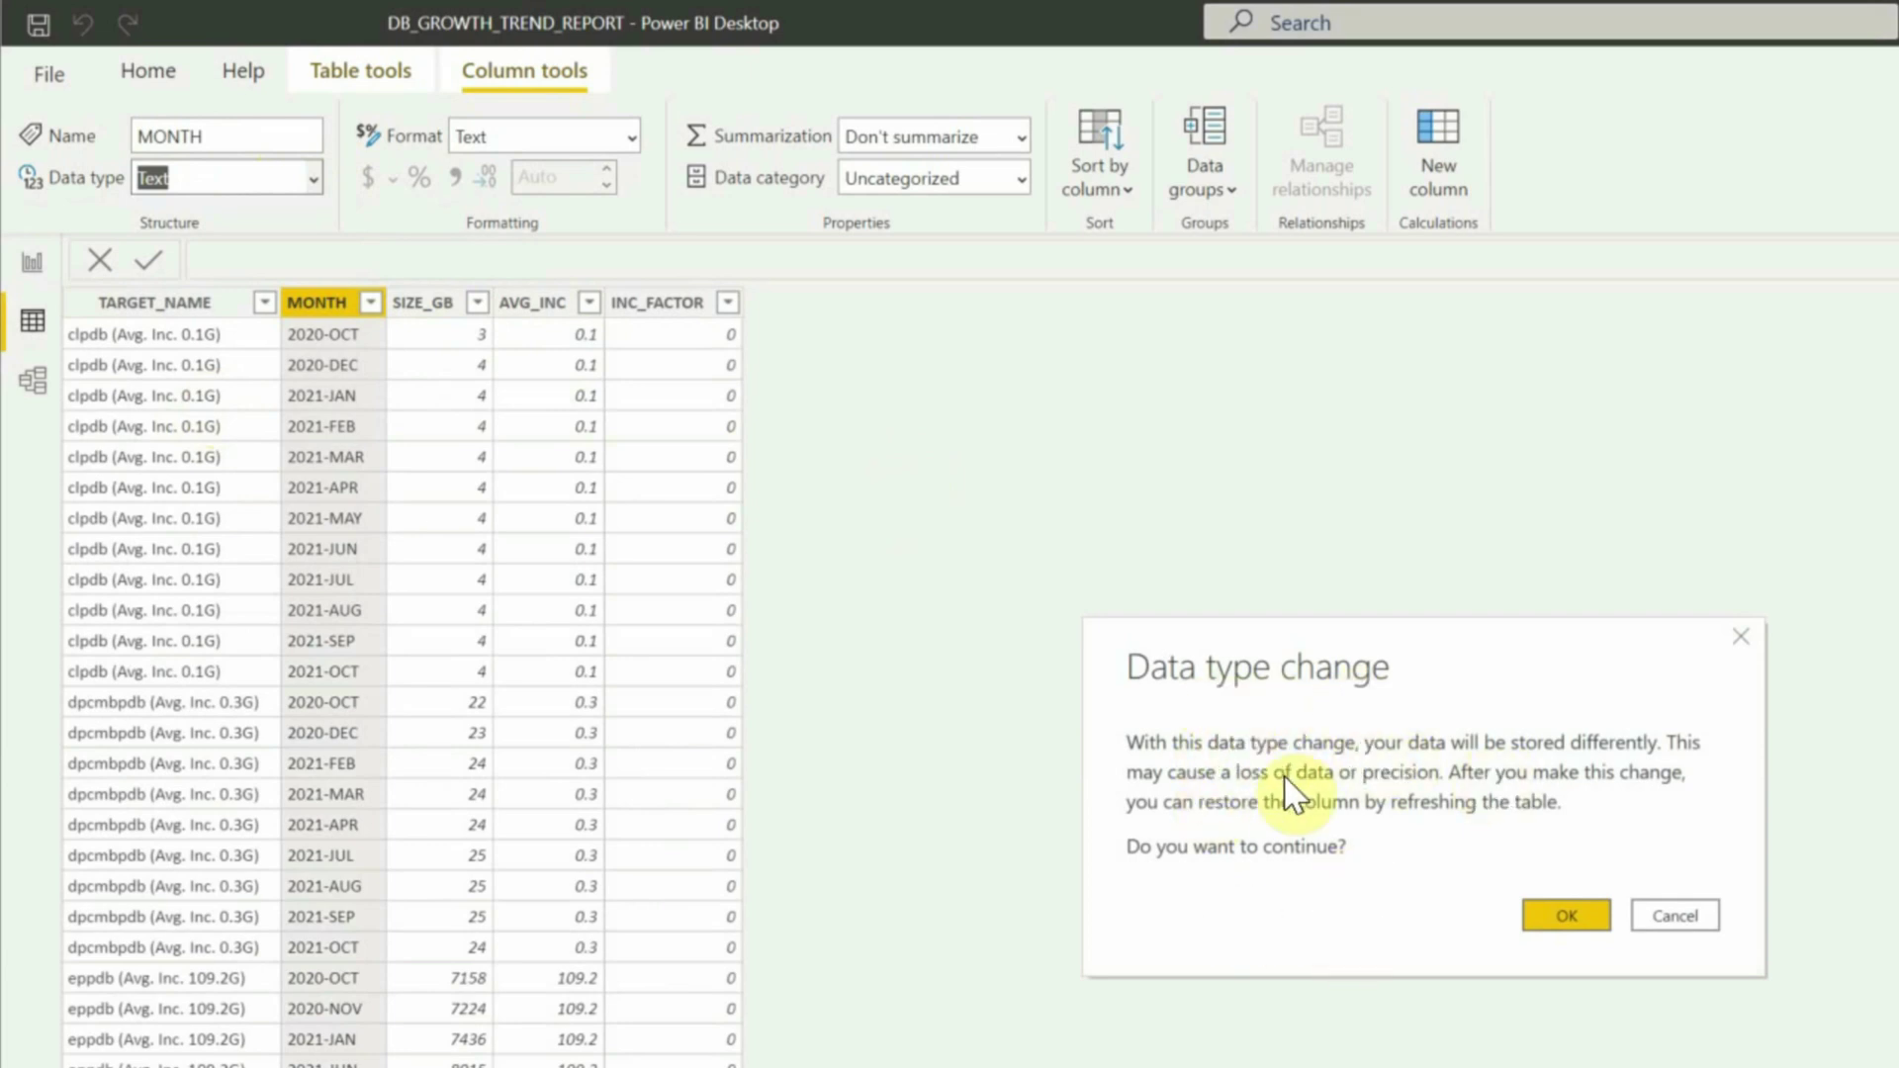
{"action": "left_click", "coordinate": [1569, 928]}
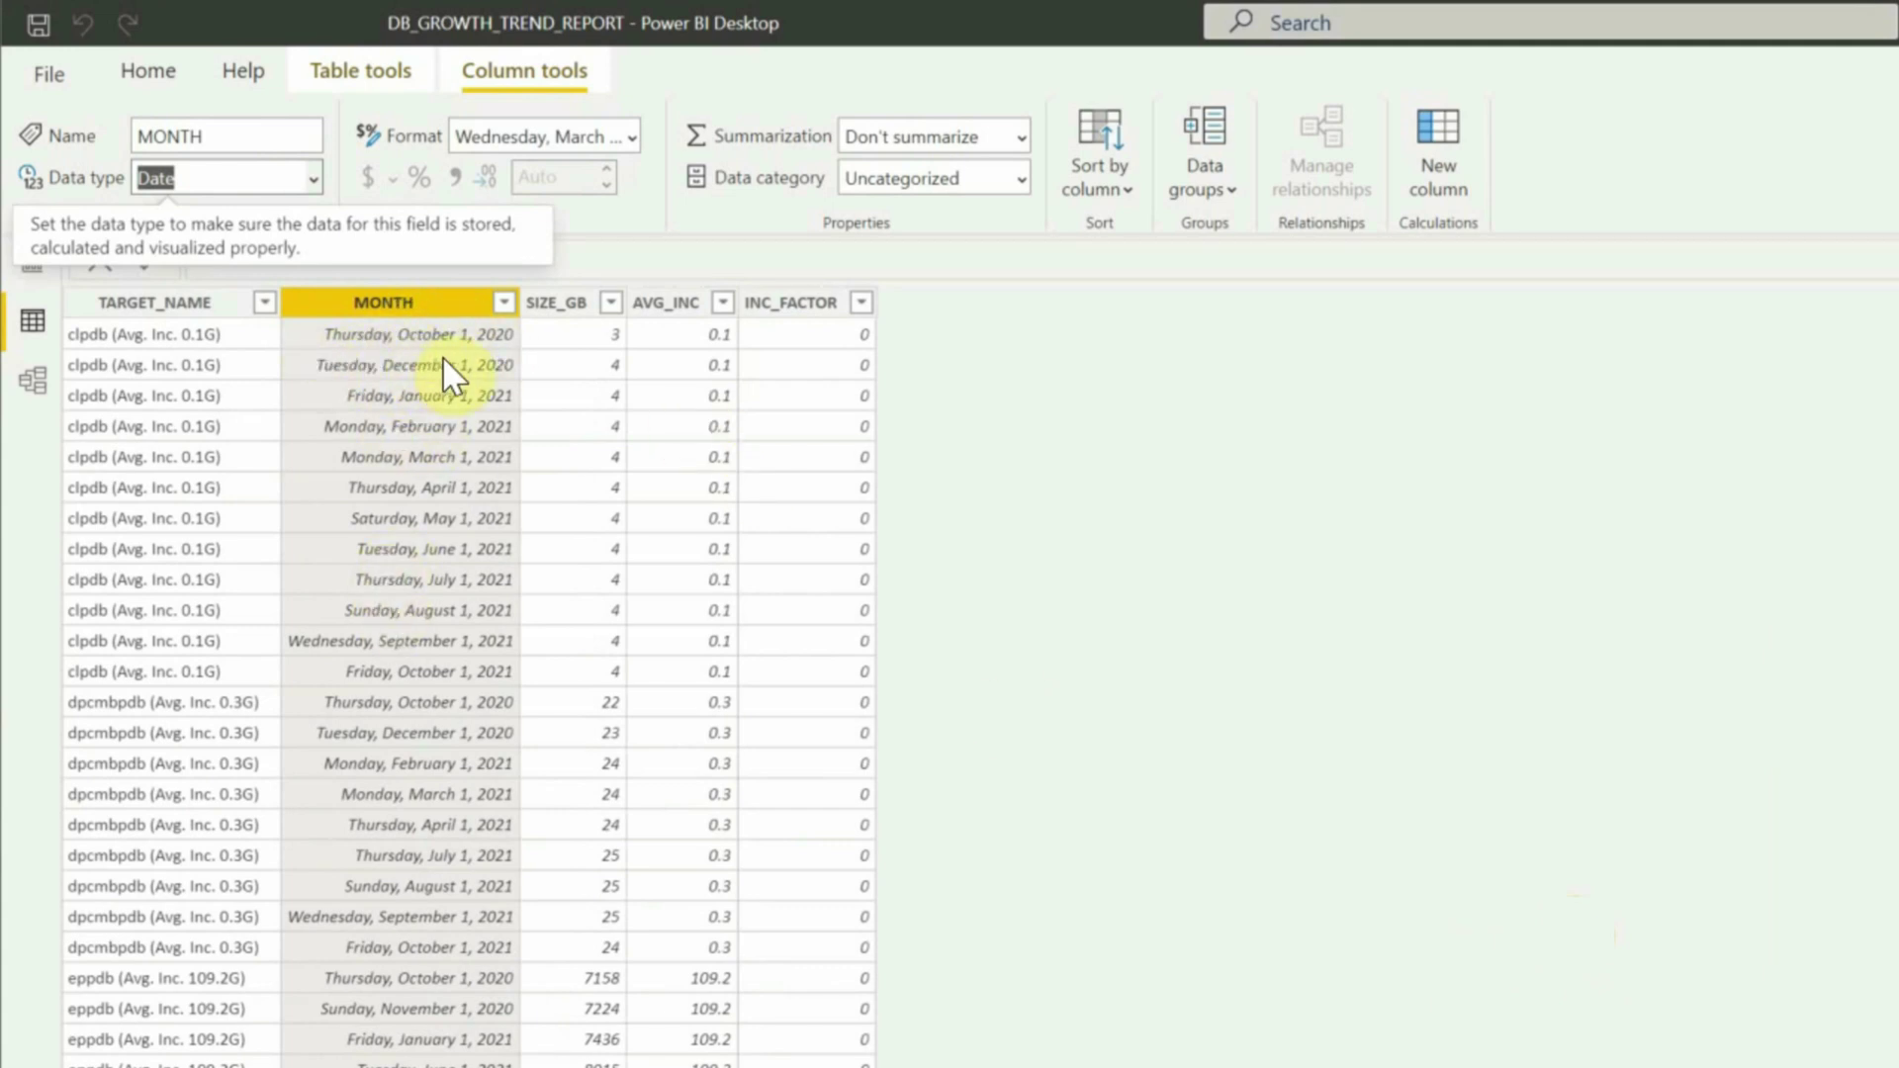
Step: Set the MONTH column's display format to the custom pattern mmm yyyy
{"action": "left_click", "coordinate": [564, 136]}
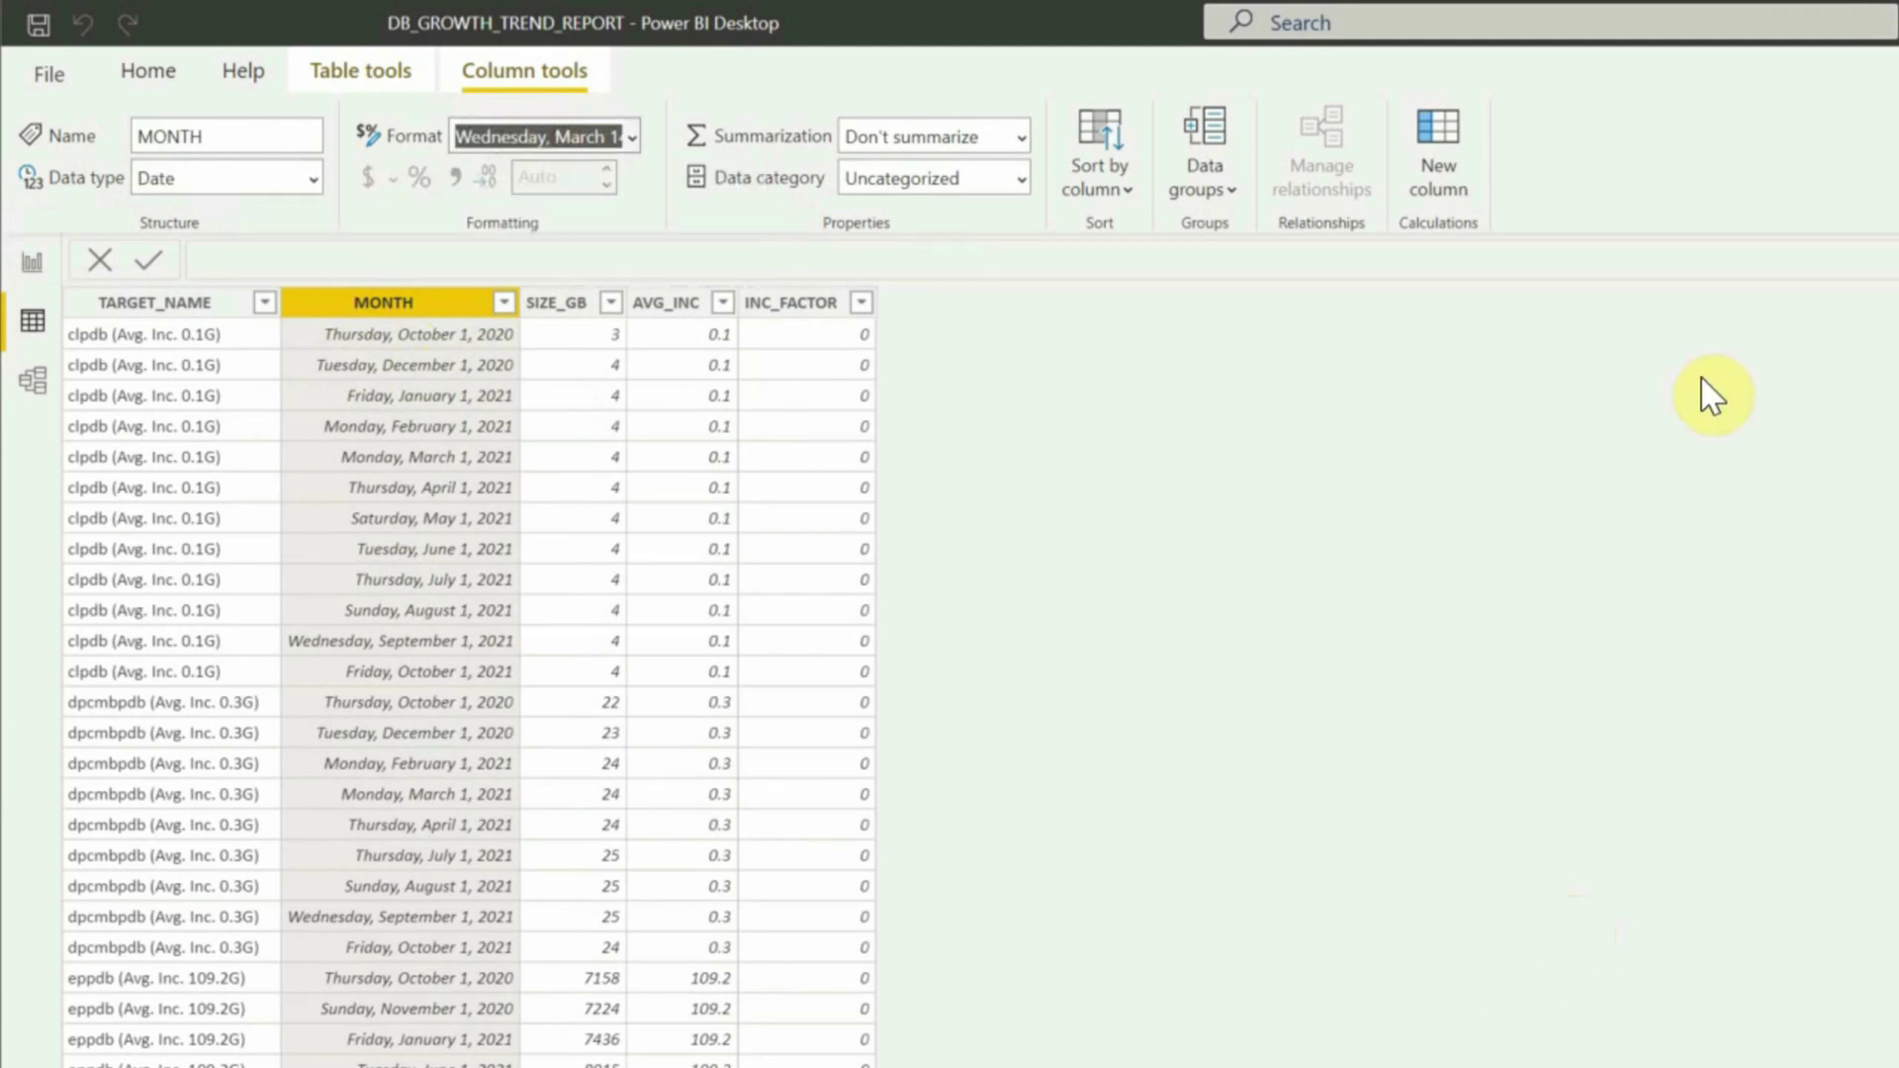
{"action": "key", "text": "BackSpace"}
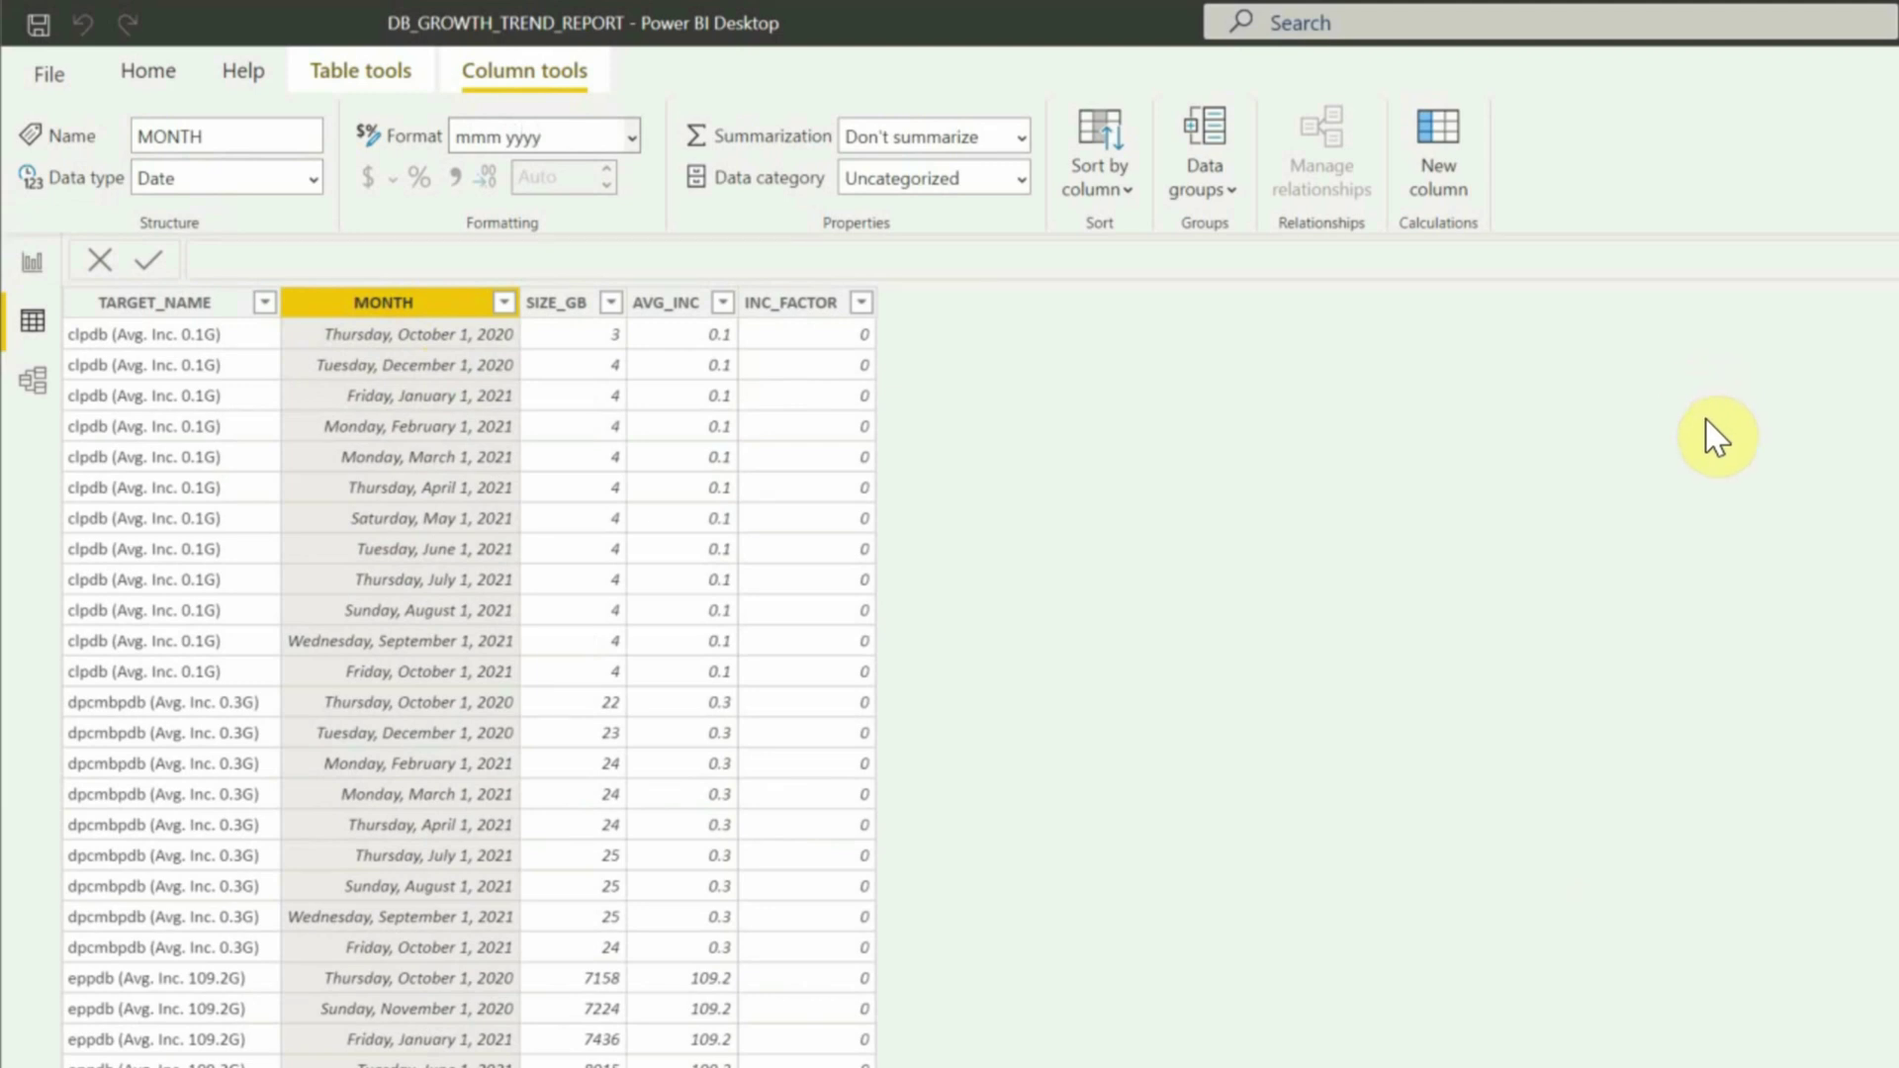
{"action": "key", "text": "Return"}
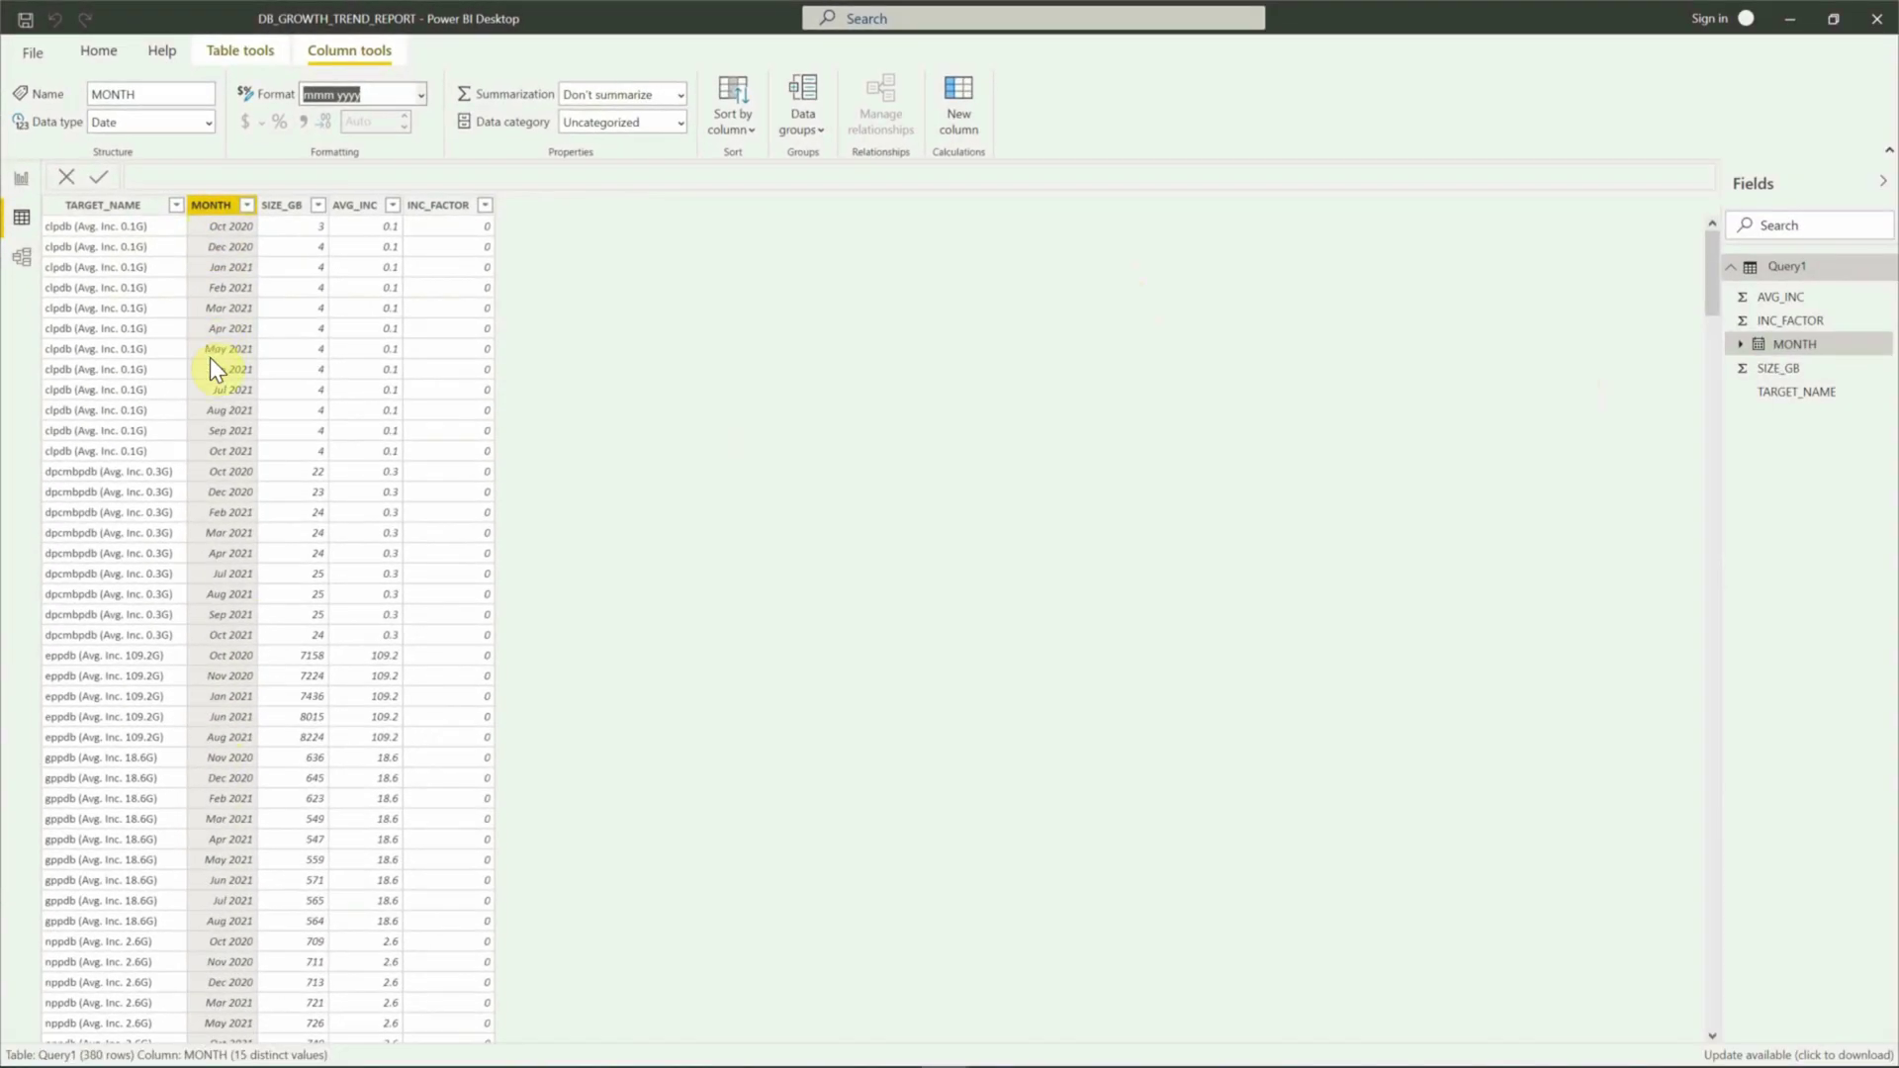
Step: Add a matrix visual to the report page, move it slightly down, and widen it to nearly the full page width
{"action": "left_click", "coordinate": [21, 181]}
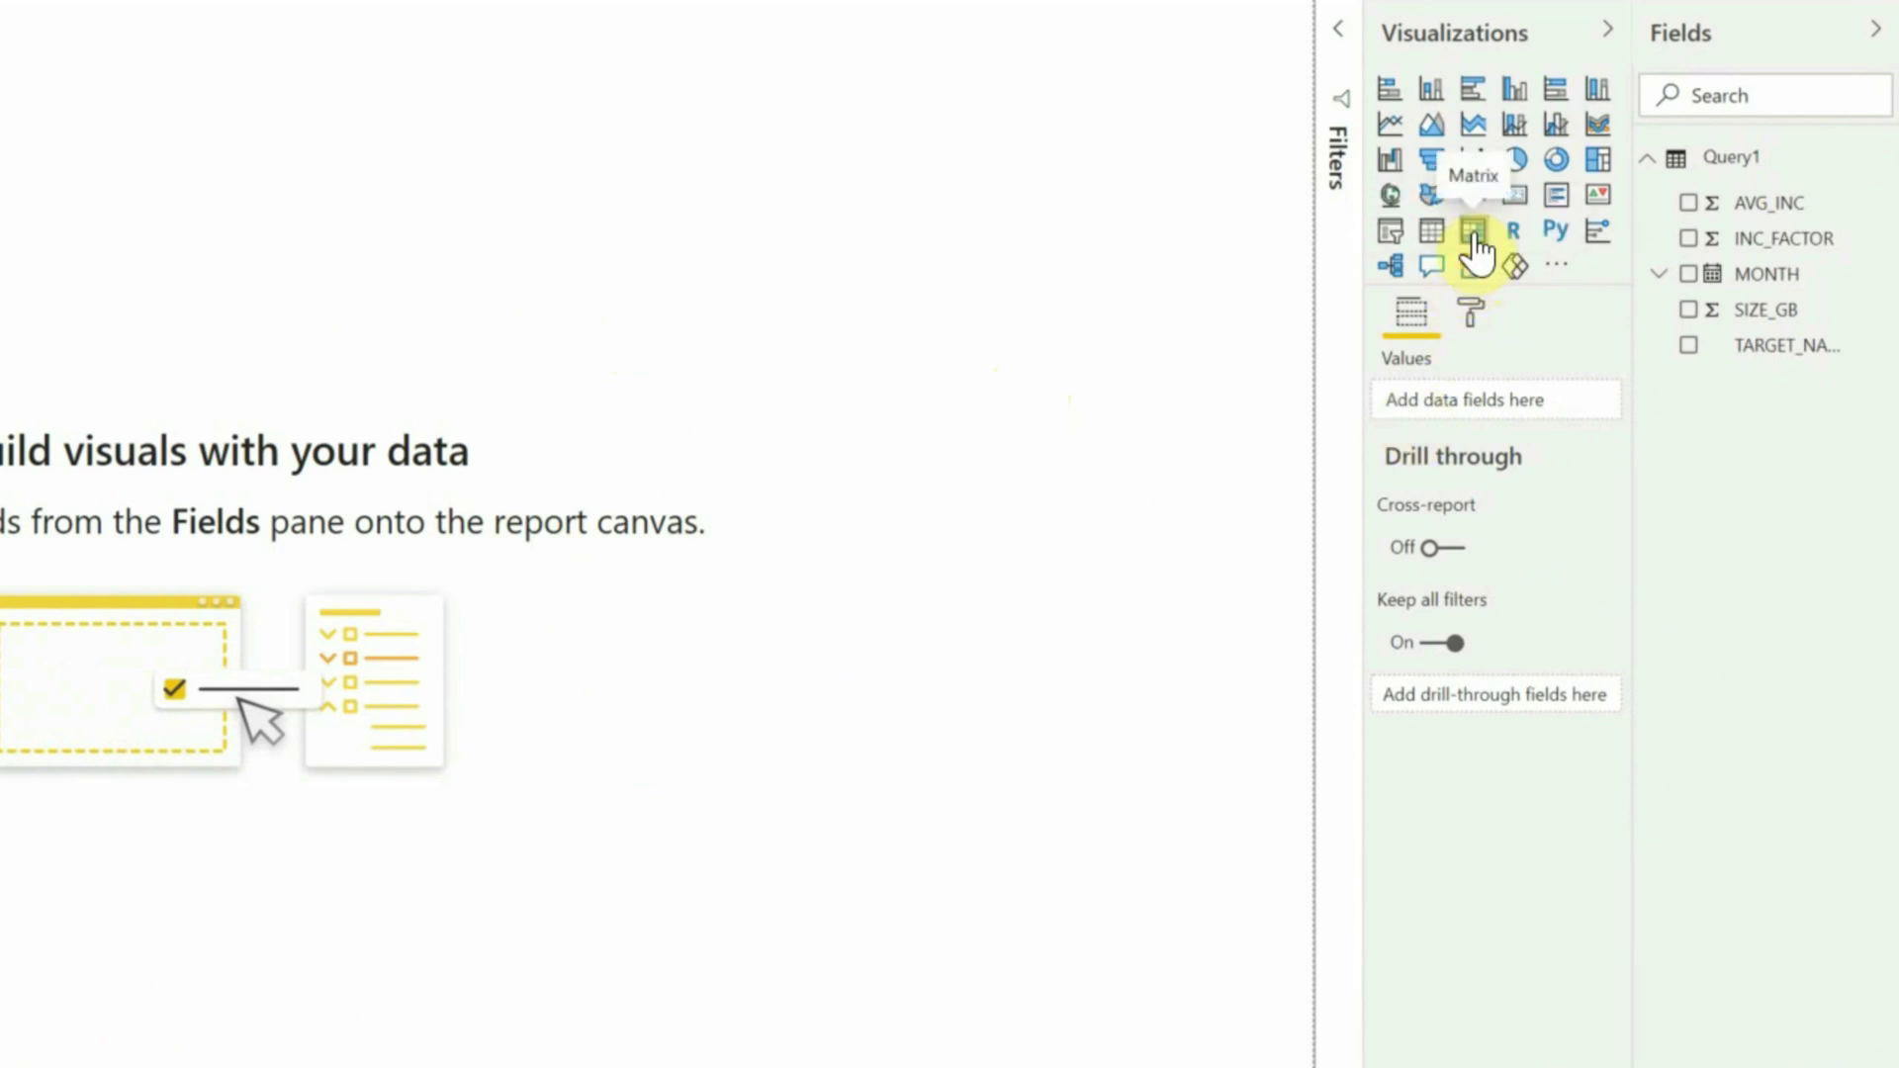
{"action": "left_click", "coordinate": [1474, 233]}
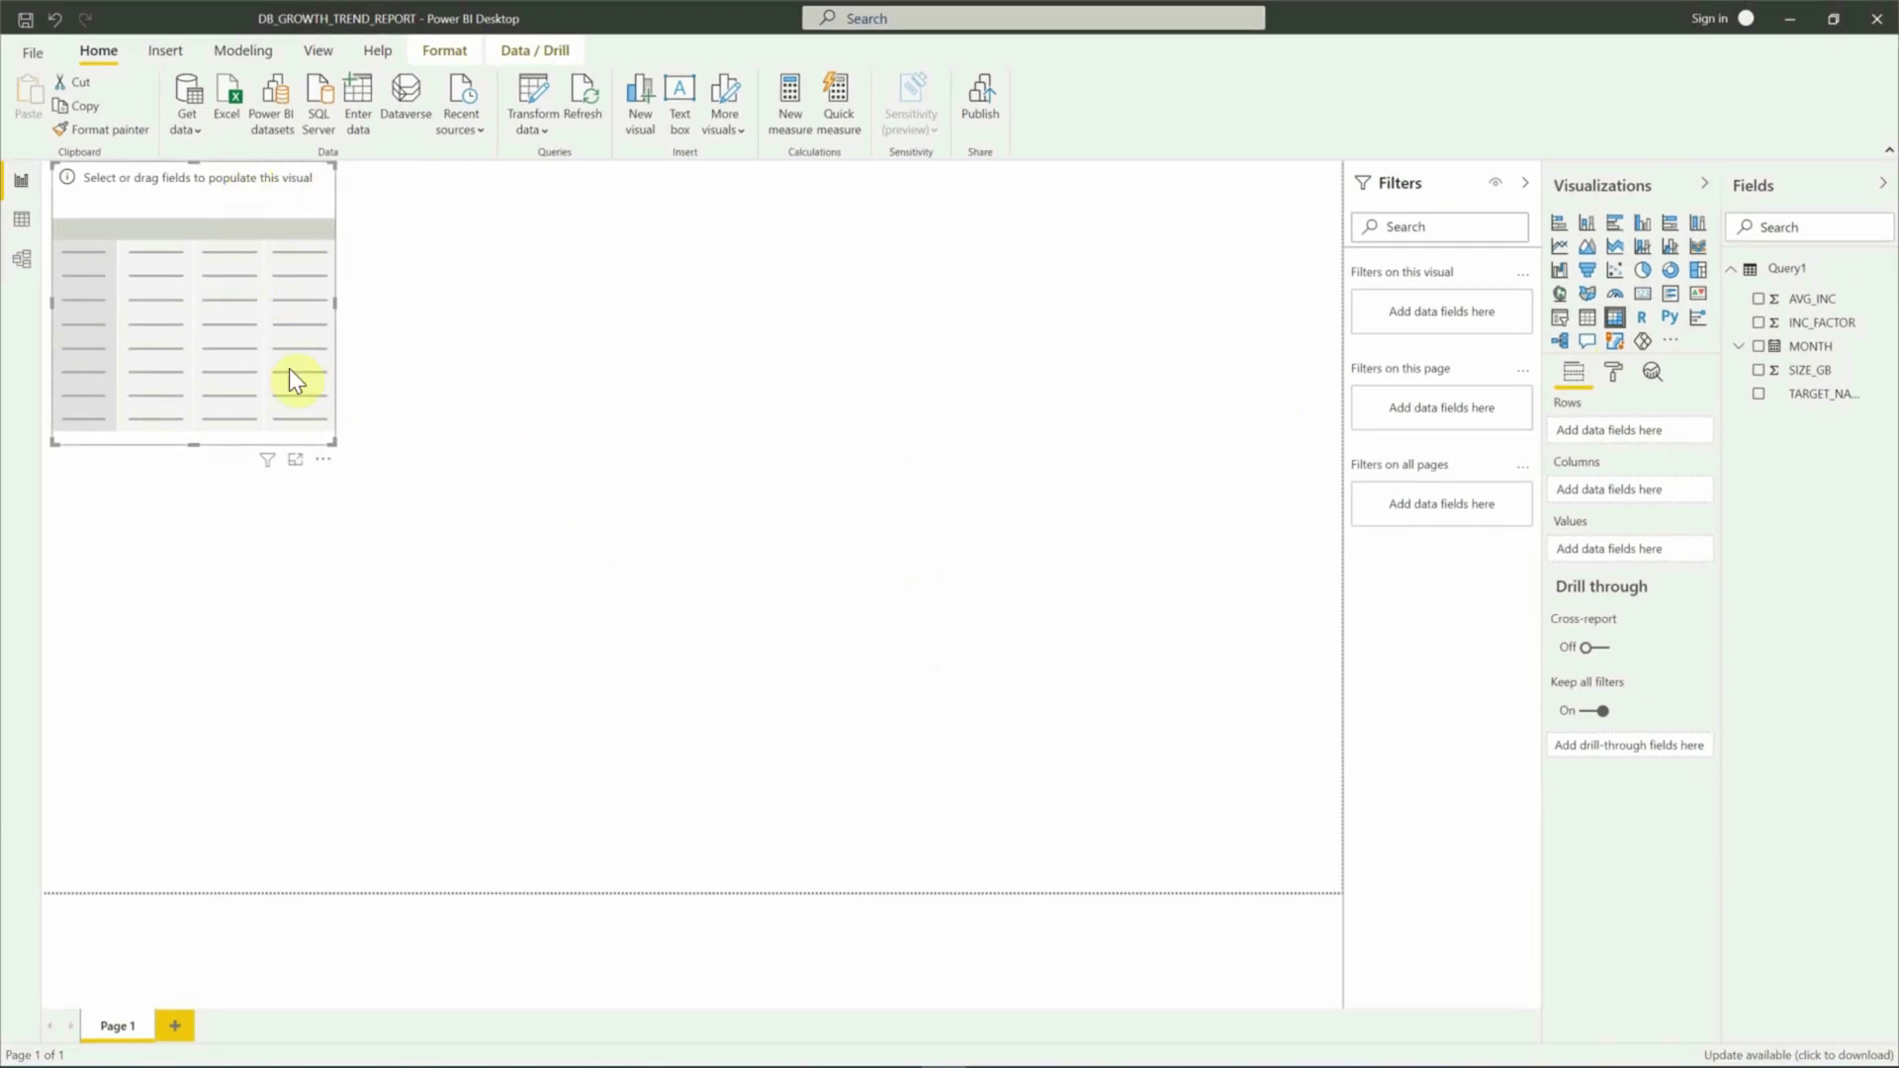
{"action": "left_click_drag", "start_coordinate": [324, 467], "coordinate": [322, 538]}
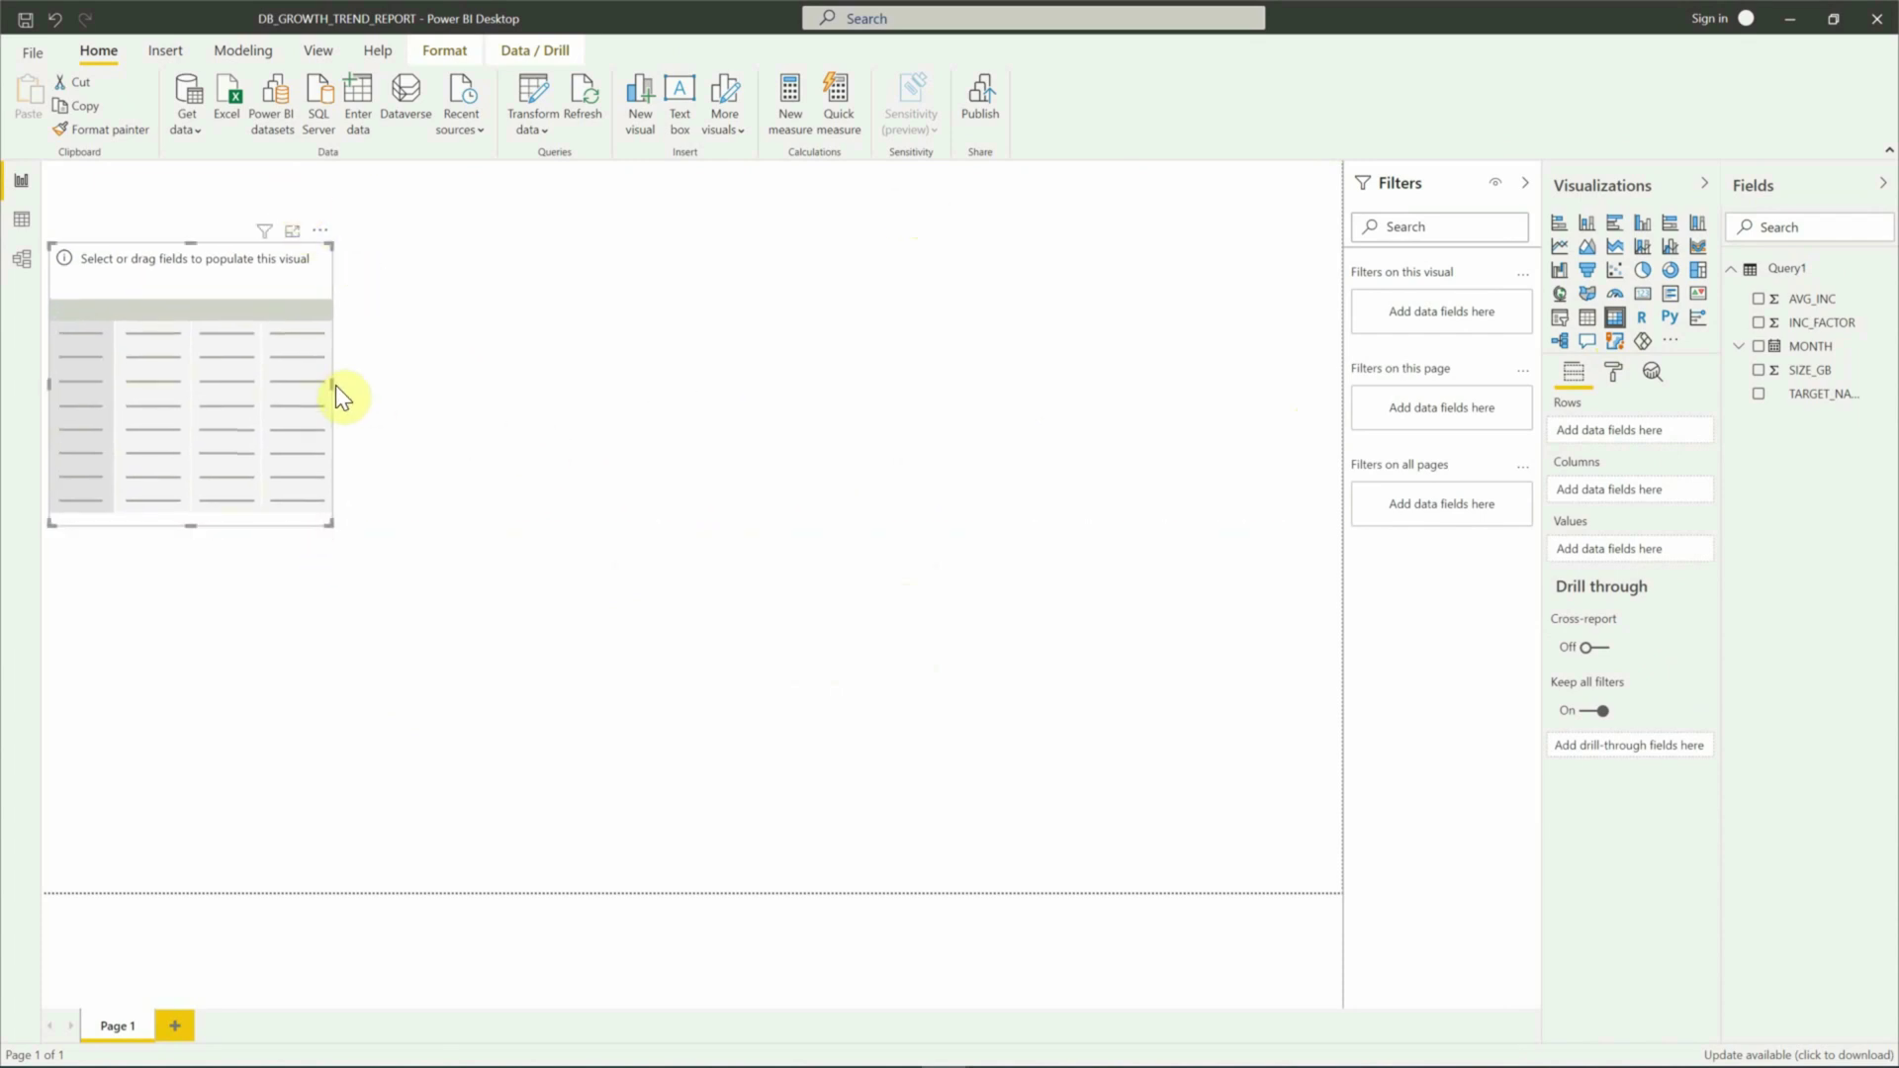
{"action": "left_click_drag", "start_coordinate": [335, 383], "coordinate": [1335, 445]}
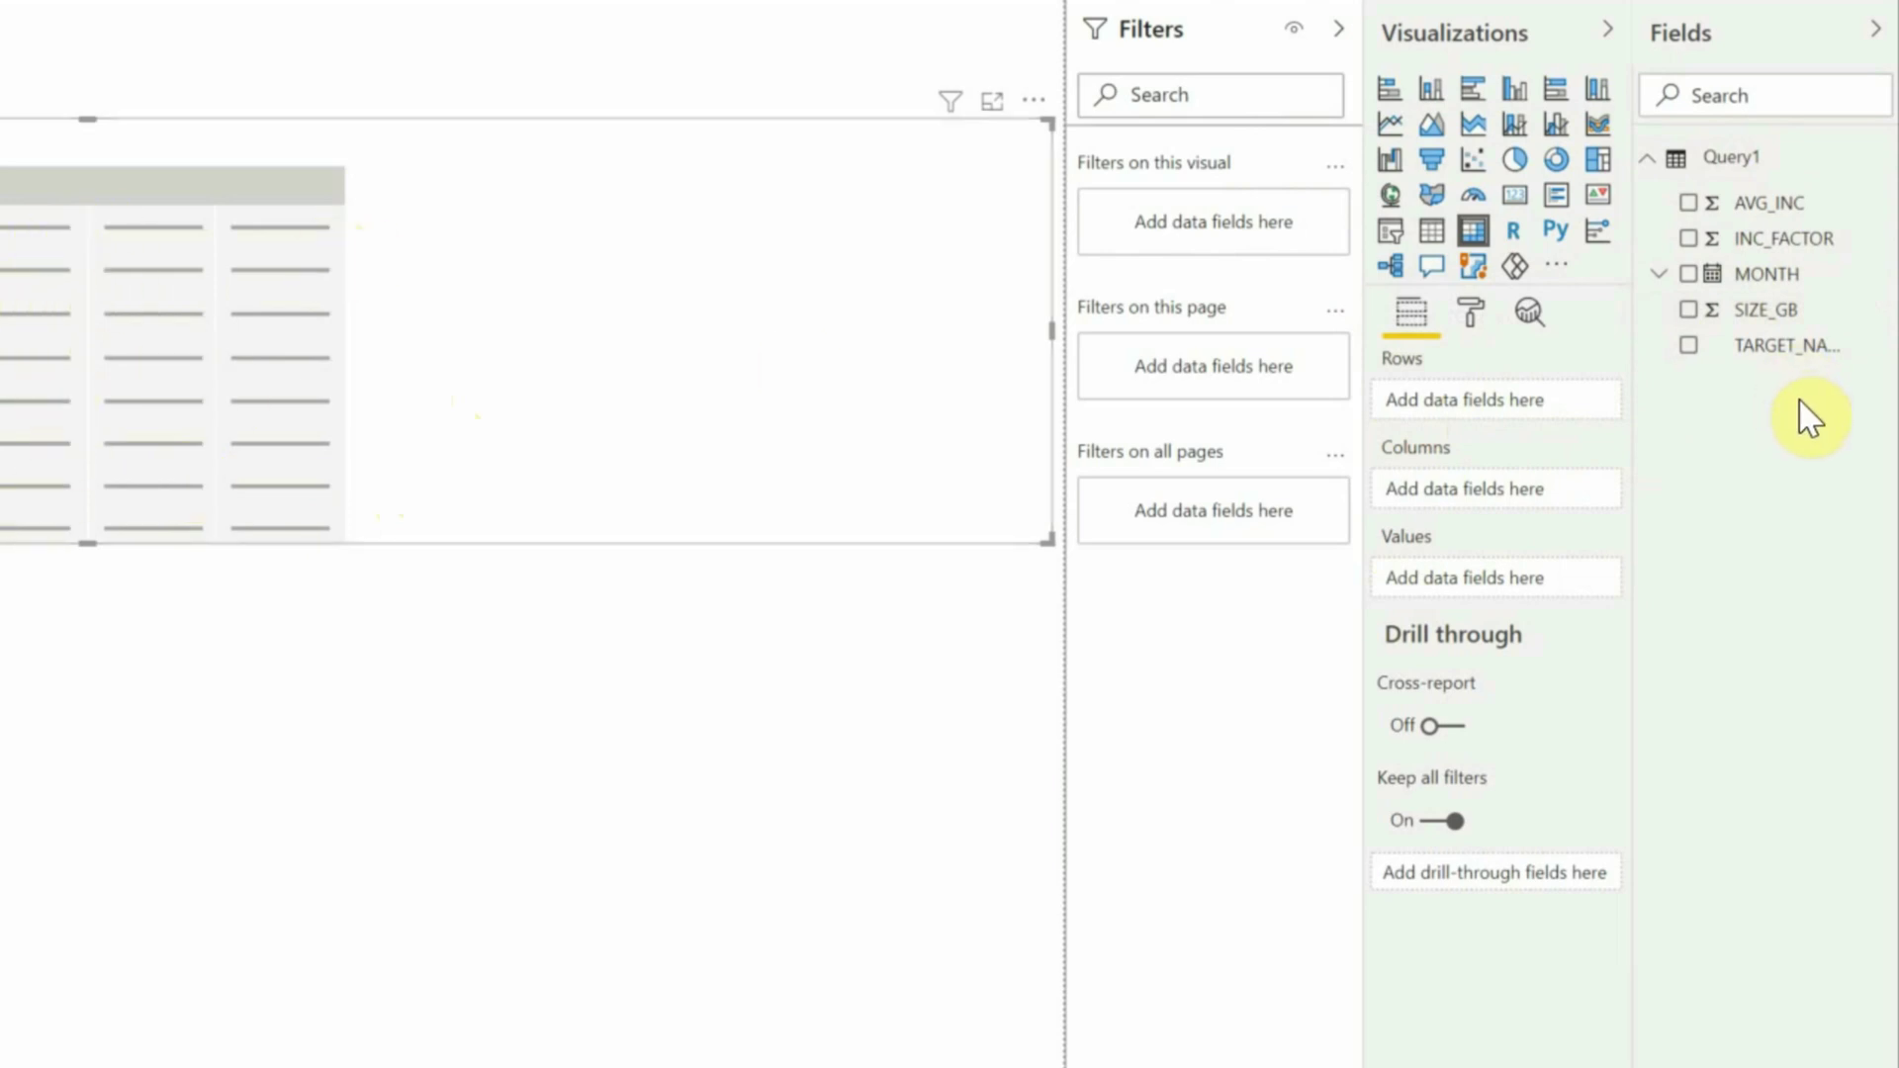
Step: Assign TARGET_NAME to the matrix rows, MONTH without its date hierarchy to the columns, and SIZE_GB to the values
{"action": "left_click_drag", "start_coordinate": [1756, 348], "coordinate": [1501, 411]}
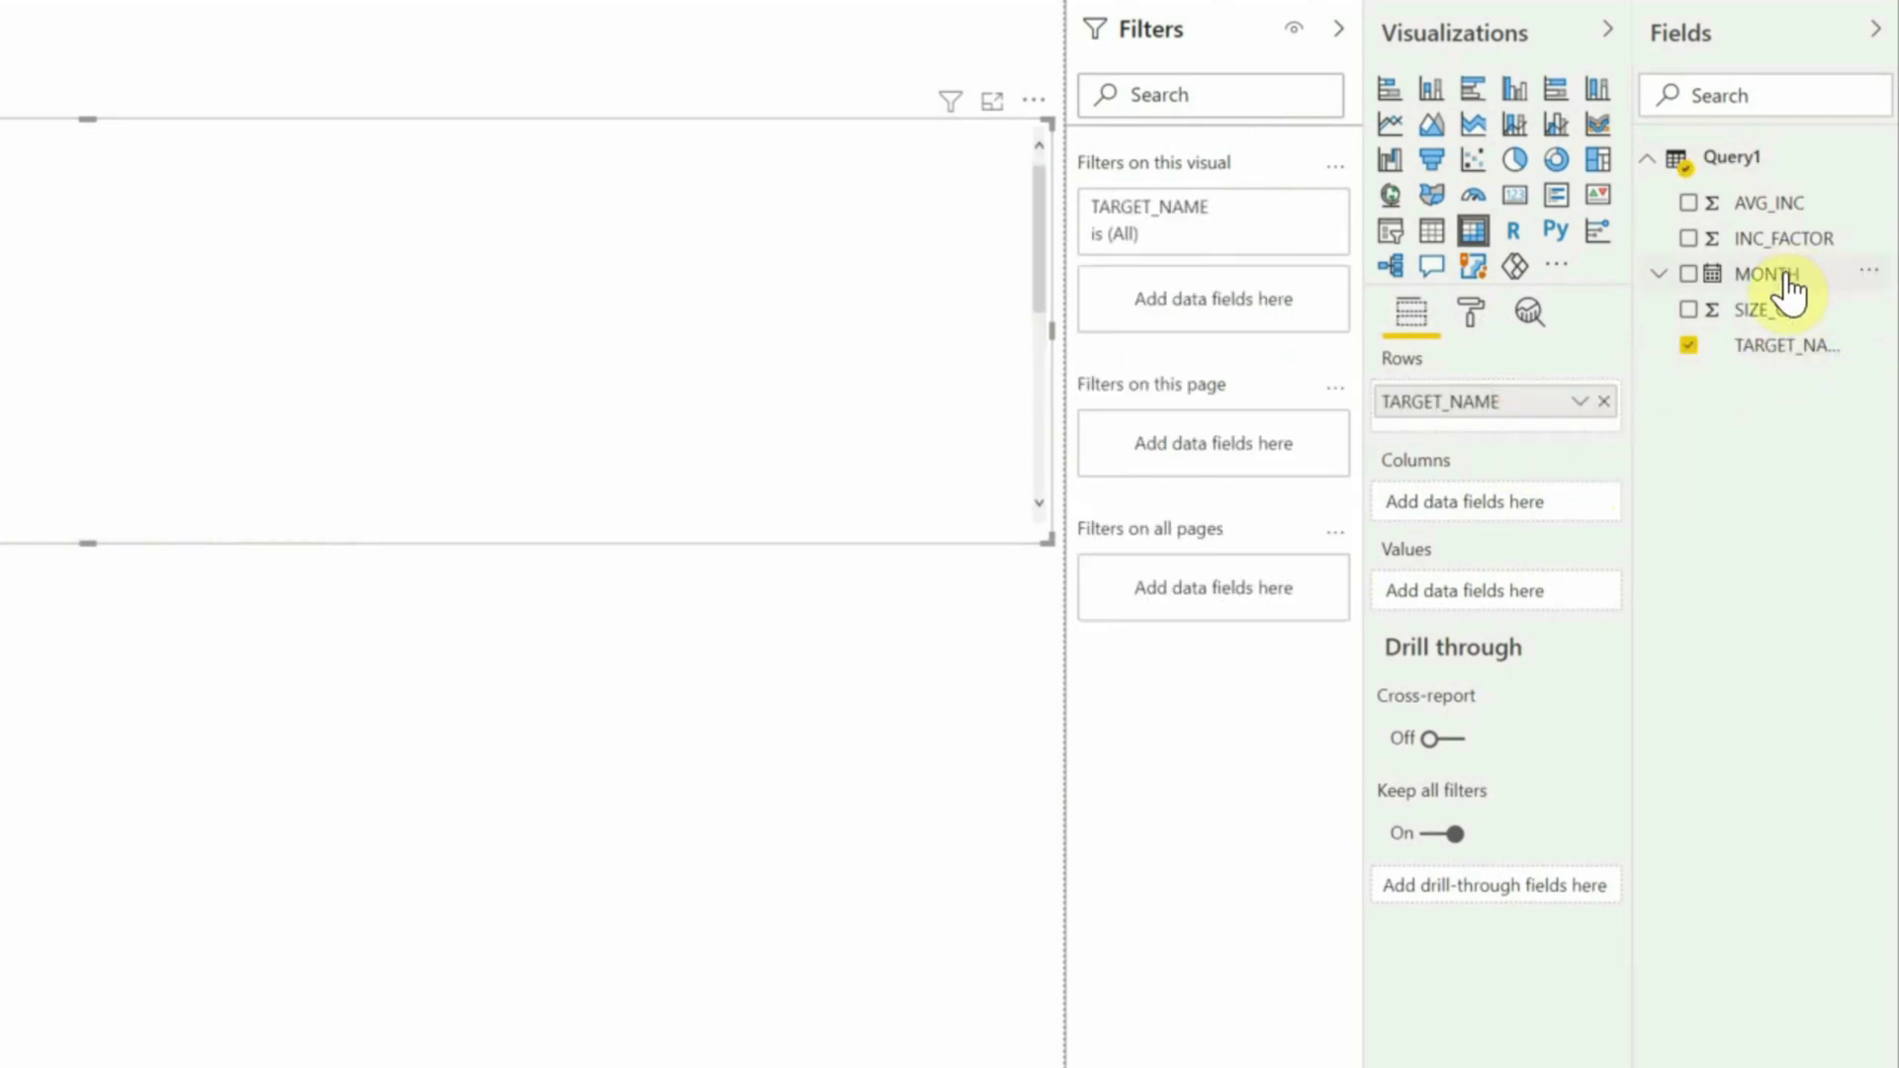
{"action": "left_click_drag", "start_coordinate": [1770, 281], "coordinate": [1502, 505]}
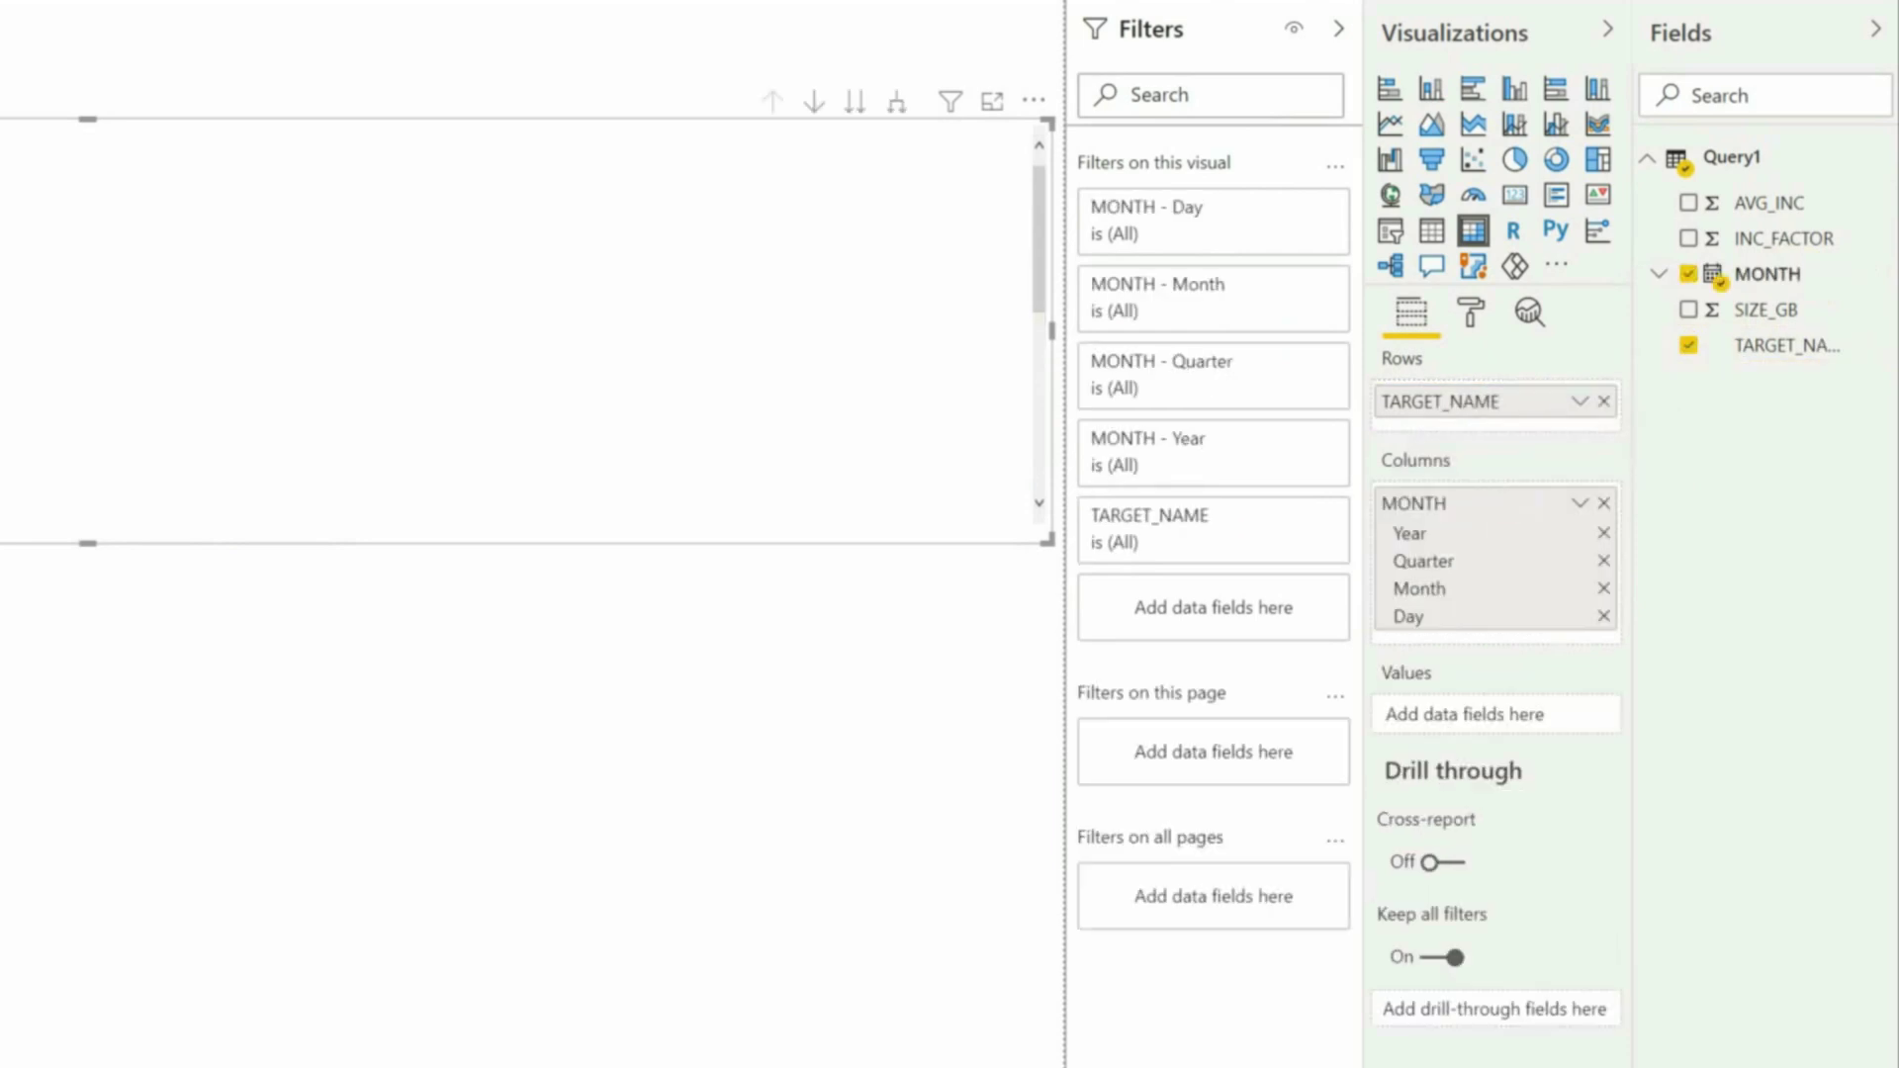
{"action": "left_click", "coordinate": [1579, 506]}
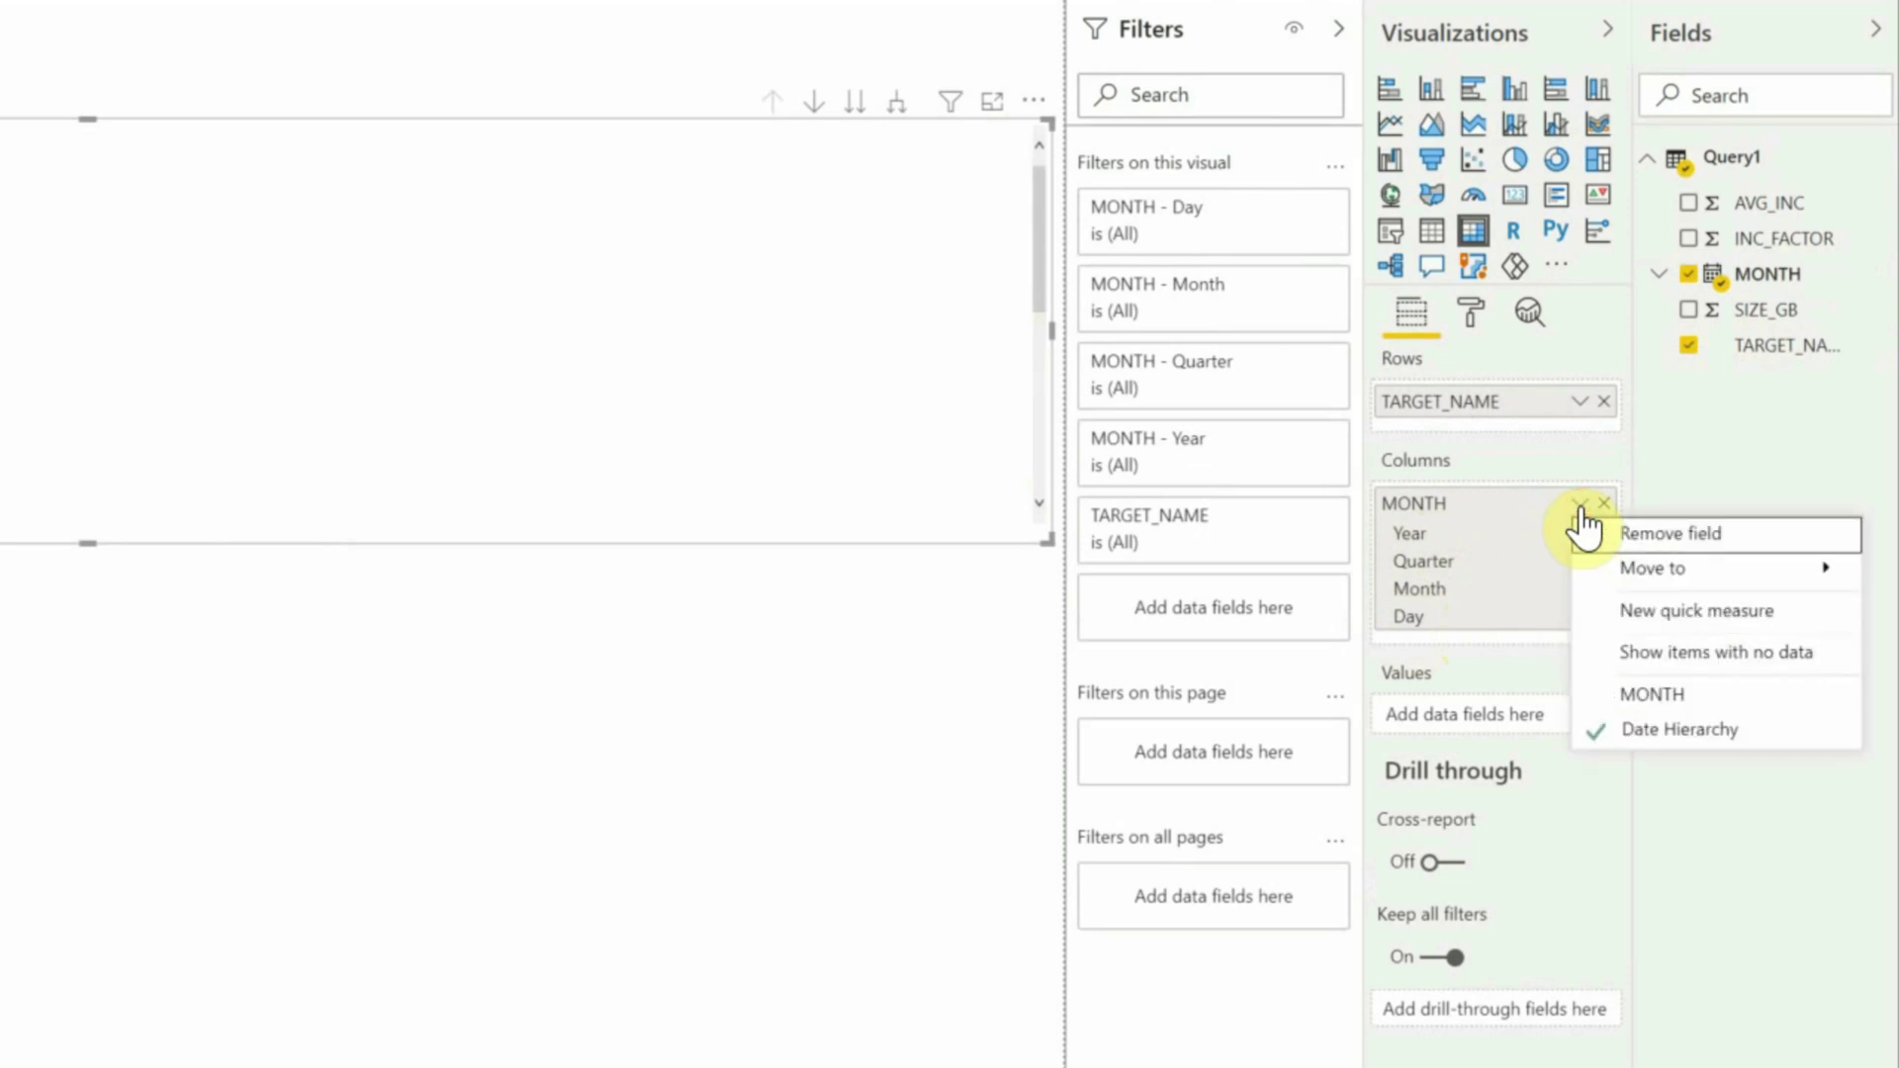
{"action": "left_click", "coordinate": [1594, 697]}
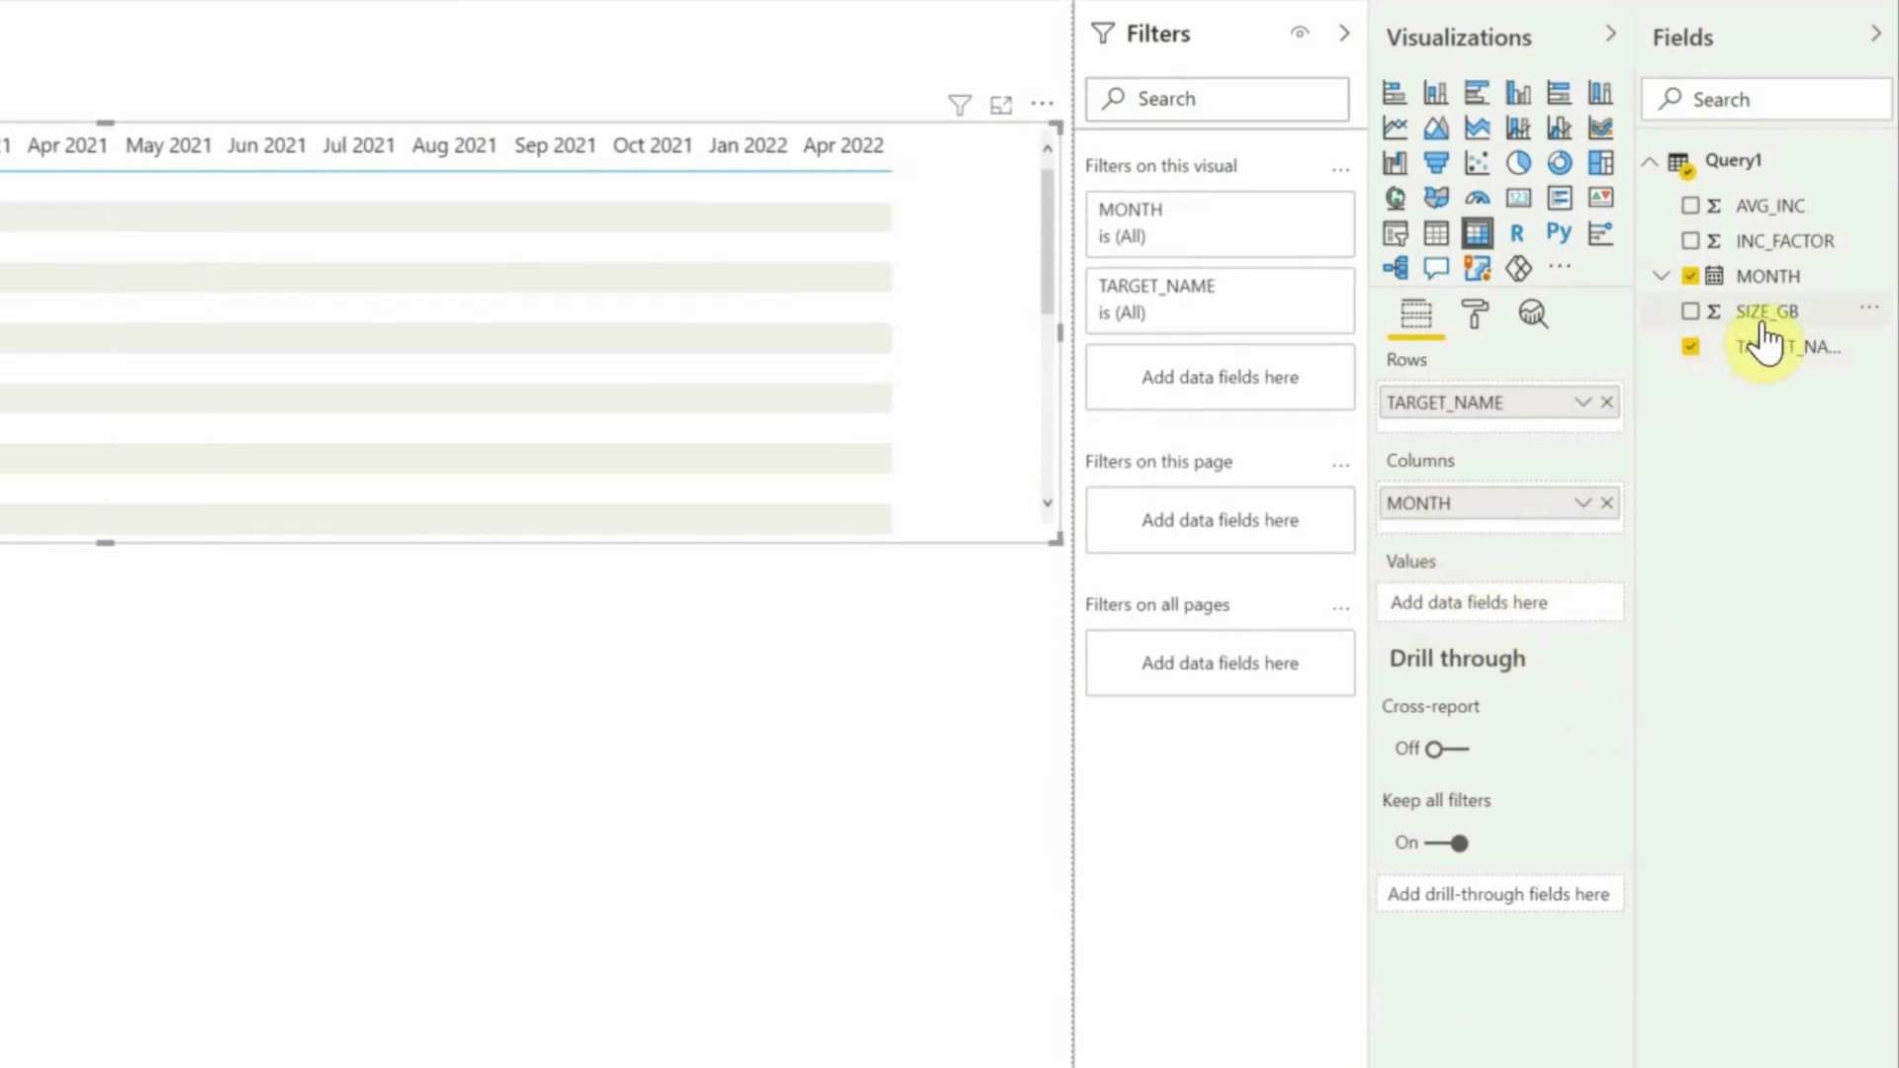
{"action": "left_click_drag", "start_coordinate": [1760, 327], "coordinate": [1481, 614]}
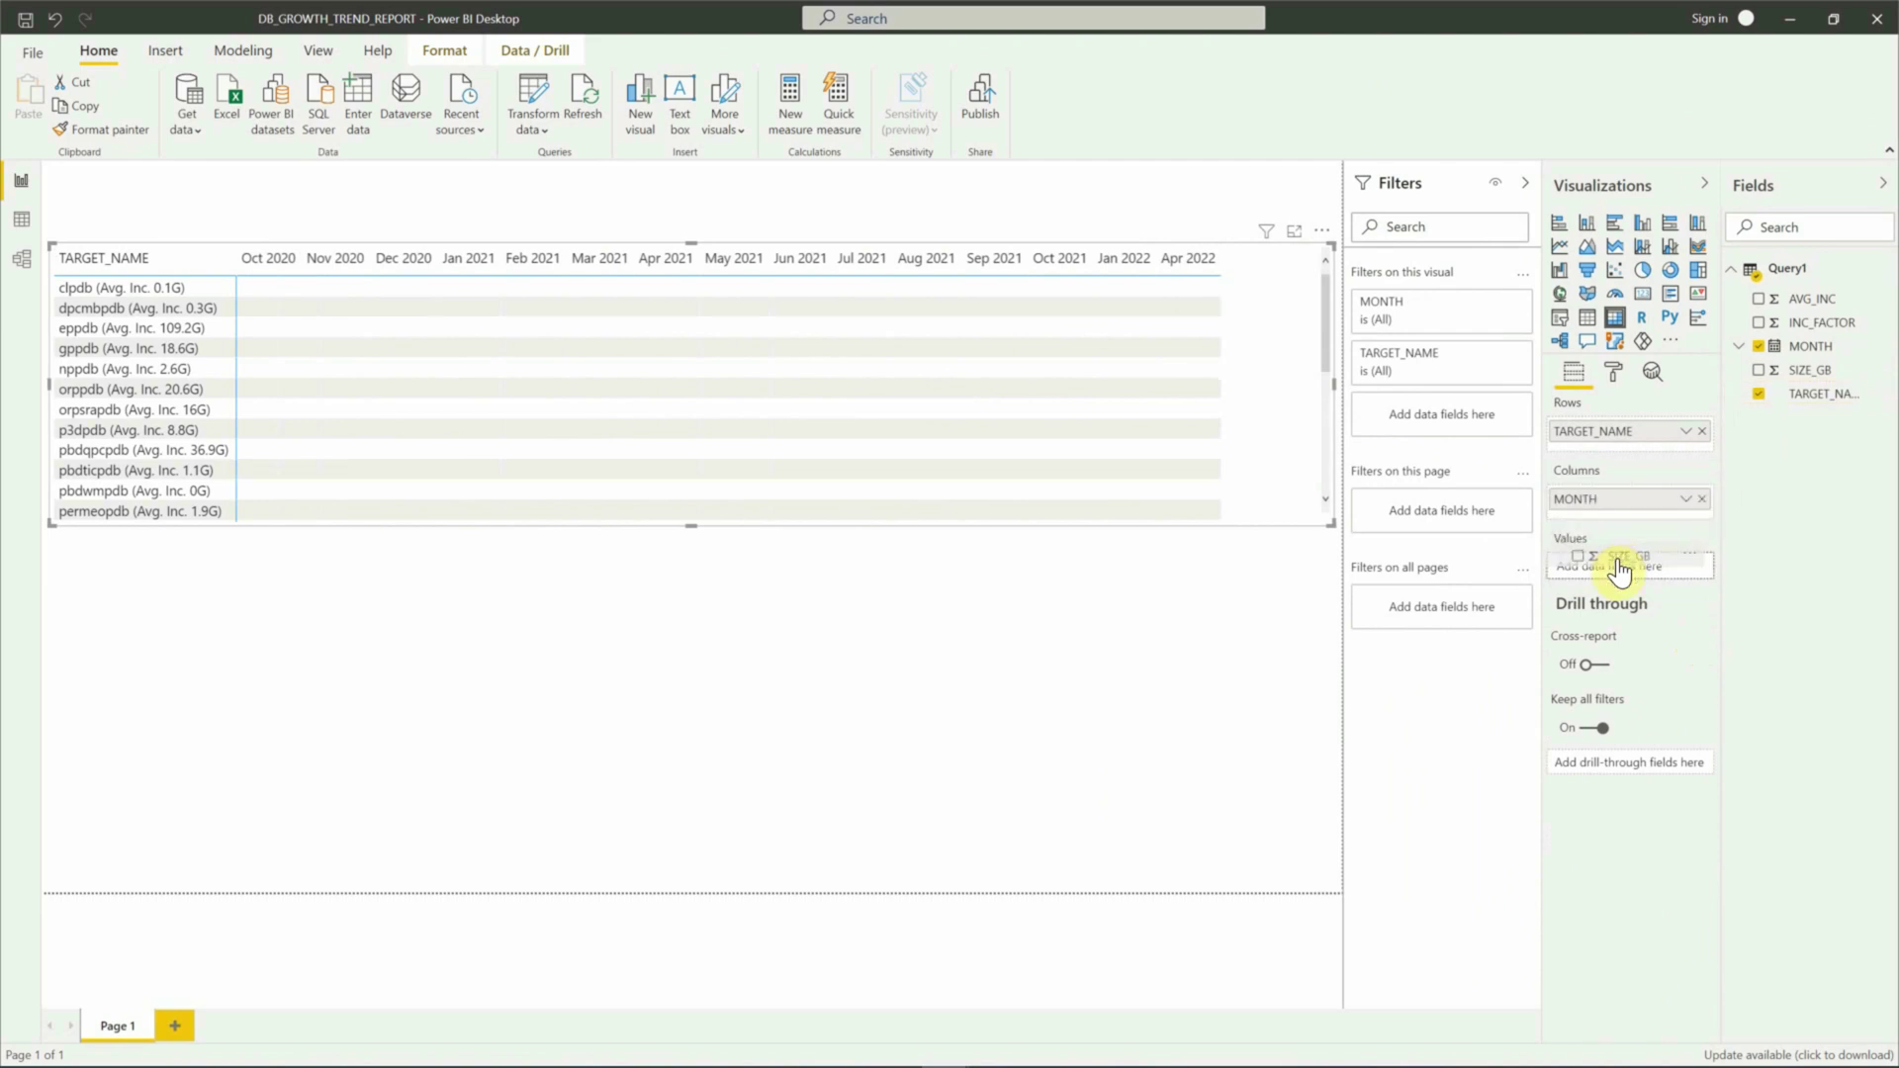
{"action": "left_click_drag", "start_coordinate": [1619, 571], "coordinate": [1615, 583]}
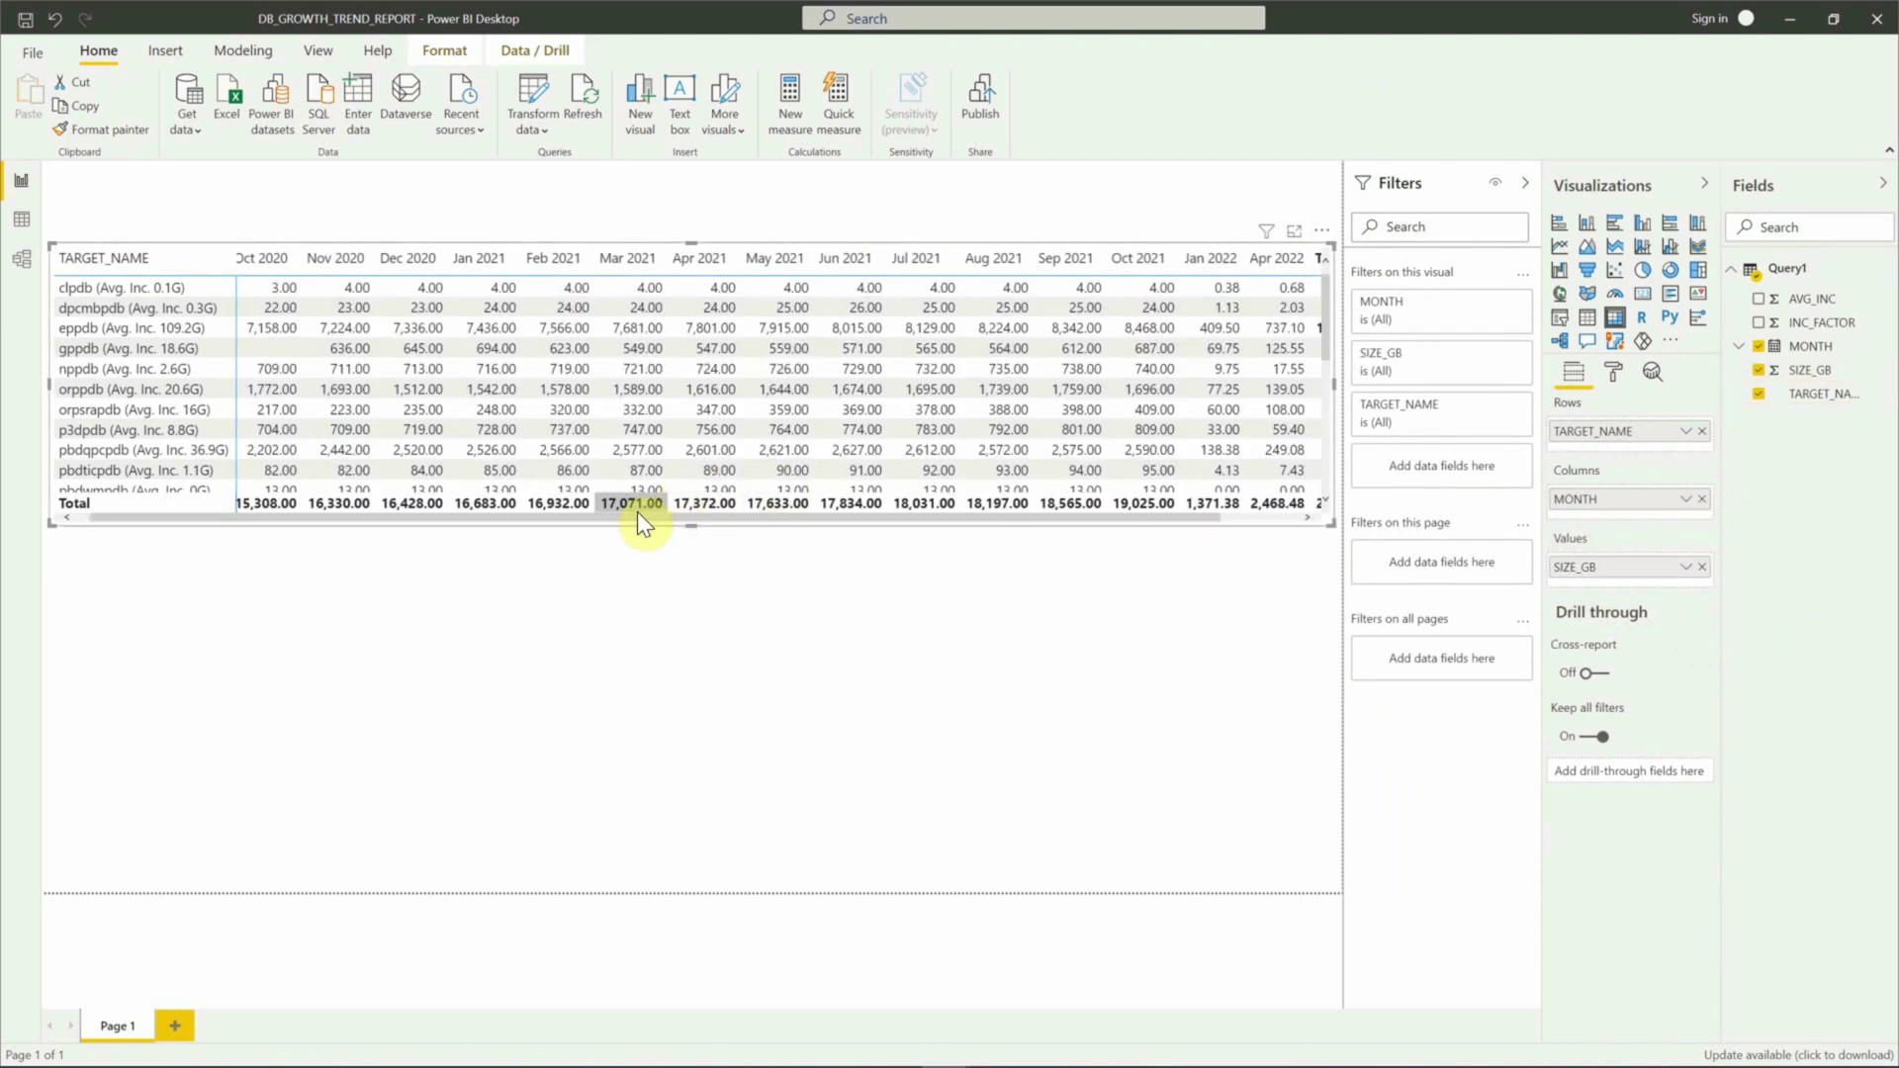
Step: Extend the matrix's height toward the page's lower edge so that all database rows fit
{"action": "left_click_drag", "start_coordinate": [637, 515], "coordinate": [898, 530]}
{"action": "left_click_drag", "start_coordinate": [591, 519], "coordinate": [506, 513]}
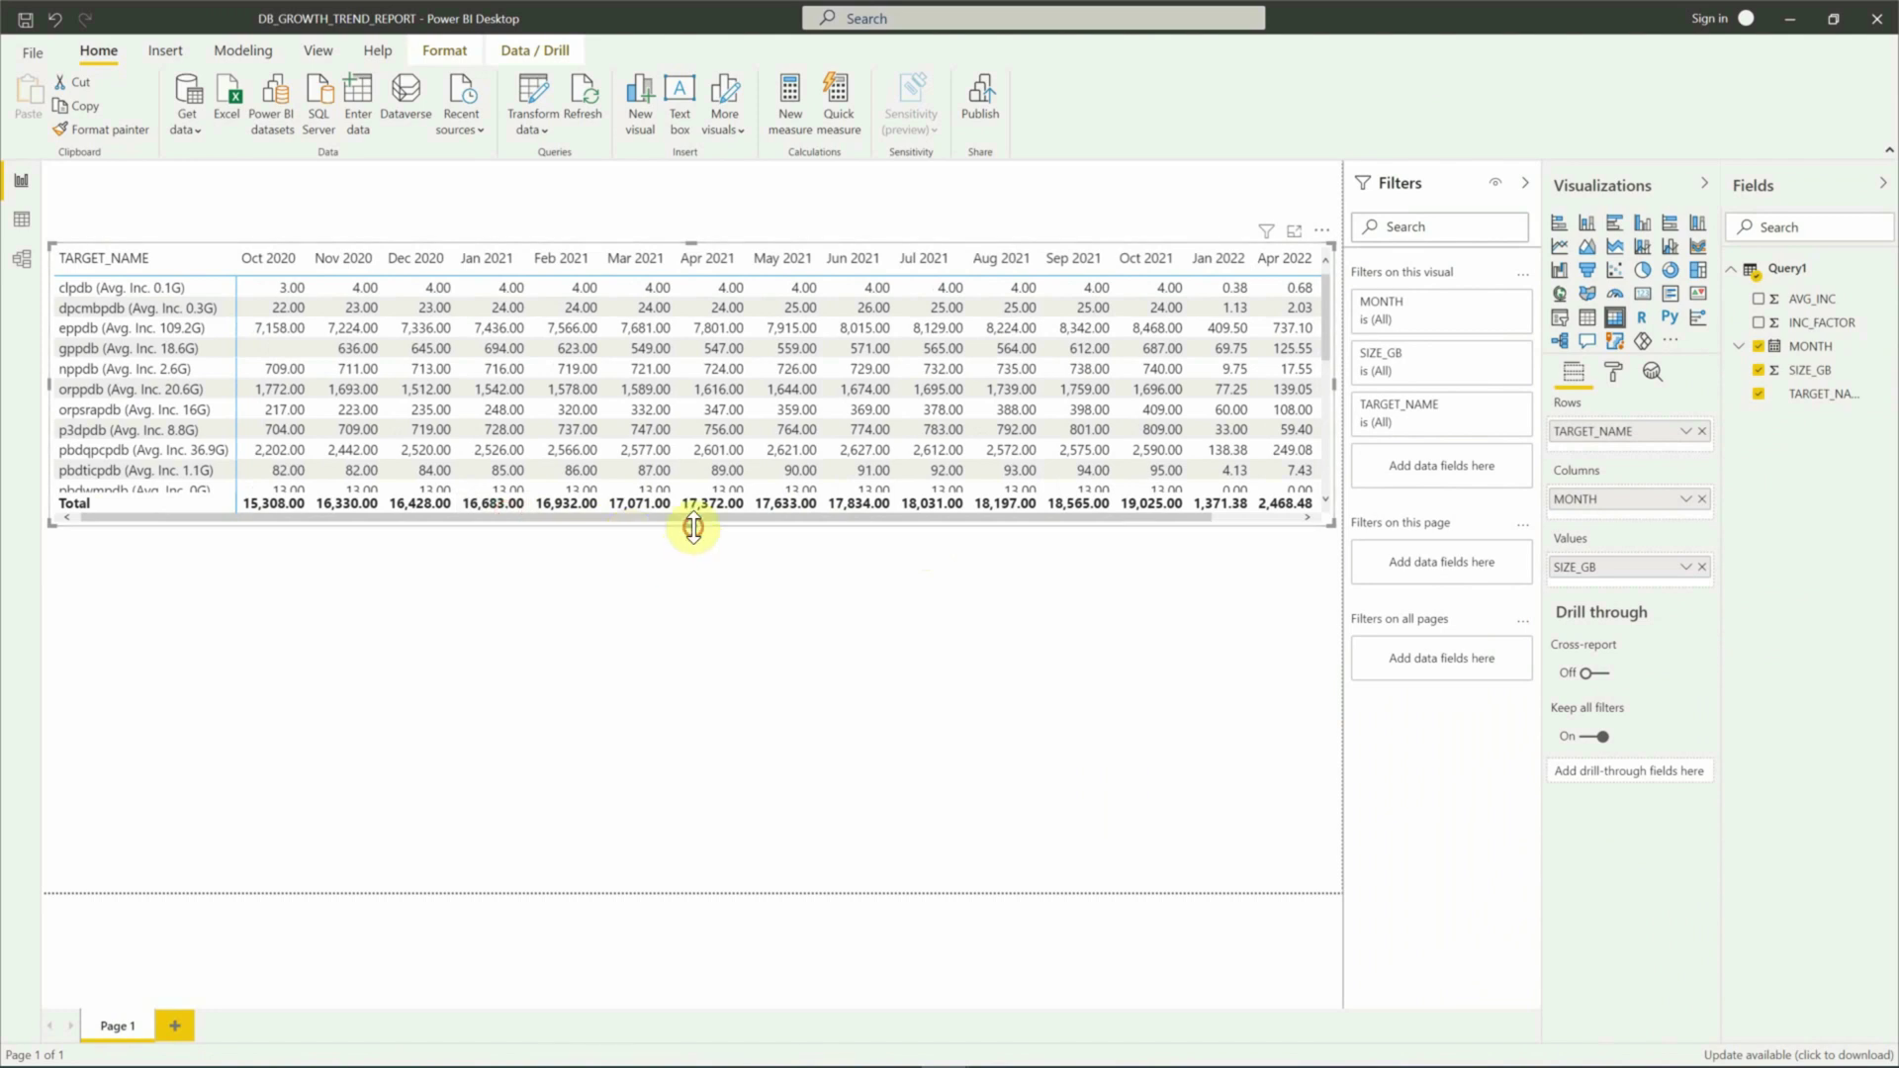
{"action": "left_click_drag", "start_coordinate": [692, 528], "coordinate": [691, 839]}
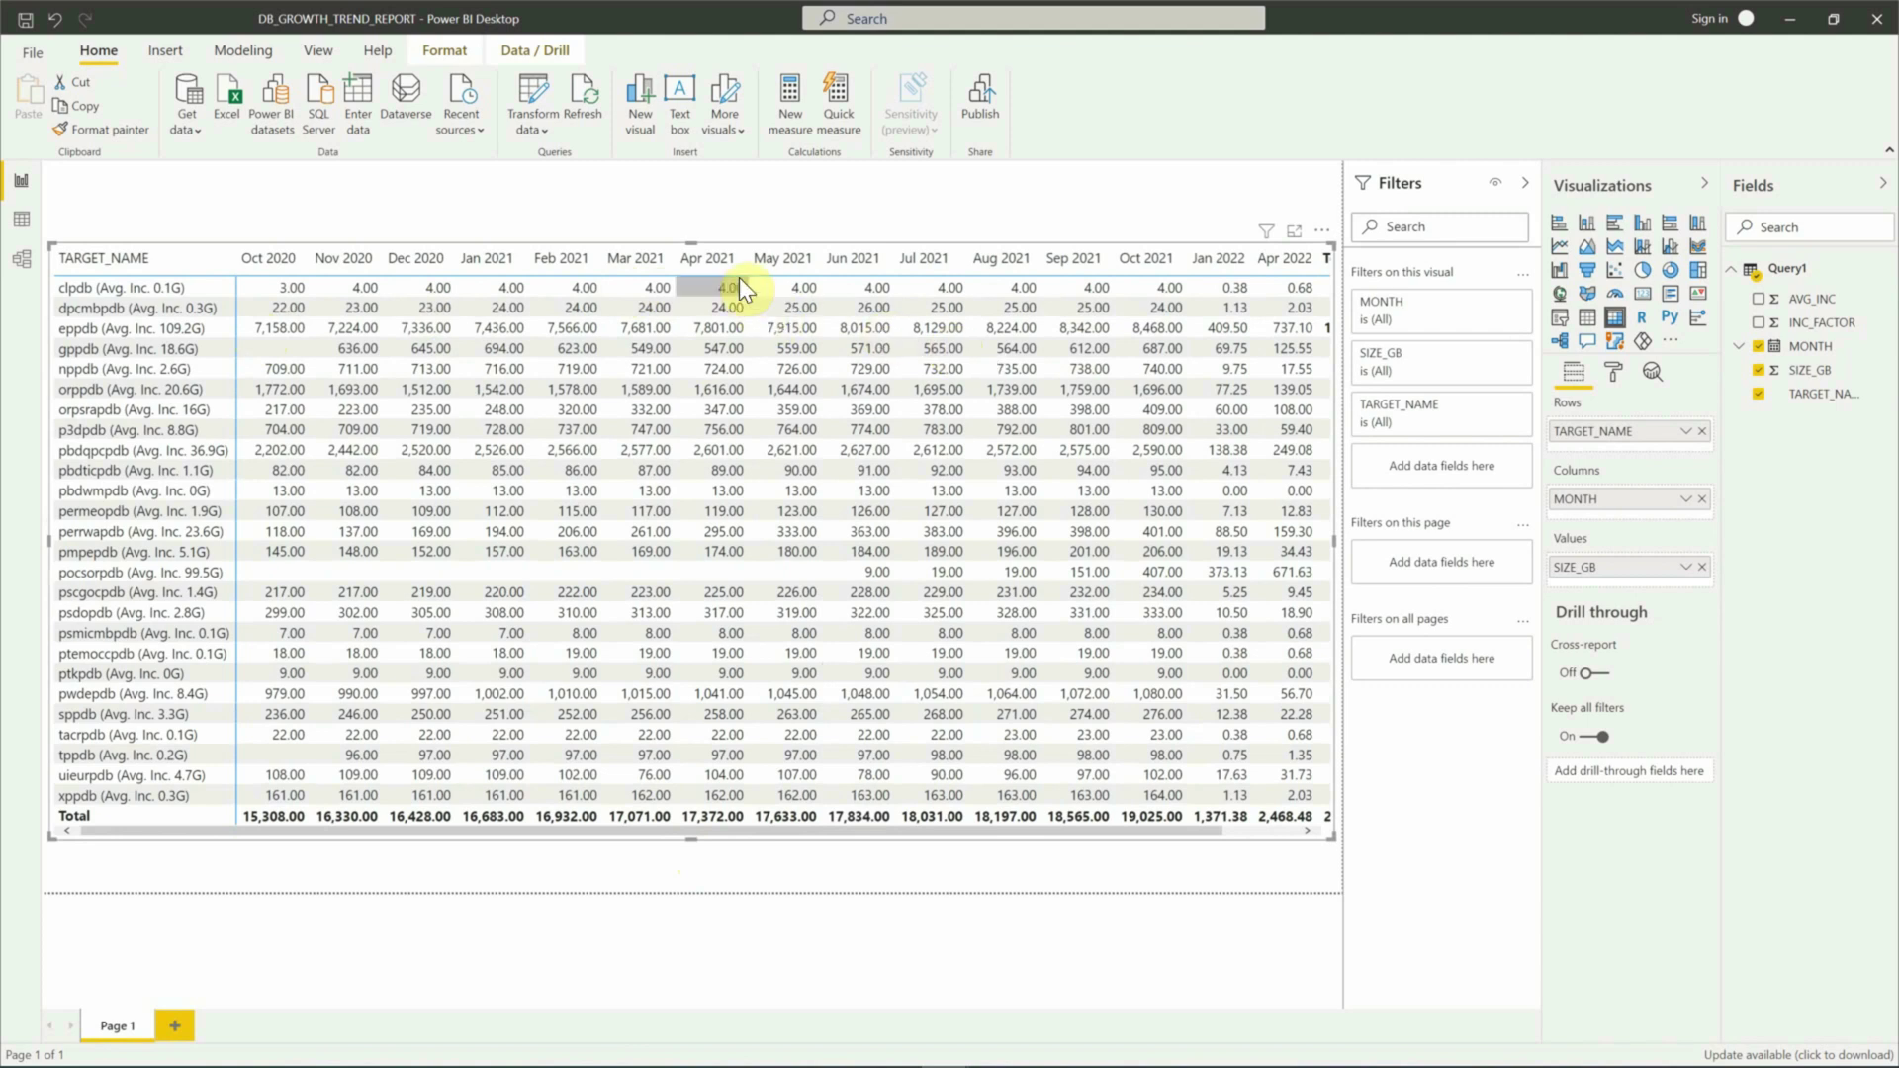
Step: Set the report page's background colour to black with 0% transparency
{"action": "left_click", "coordinate": [437, 211]}
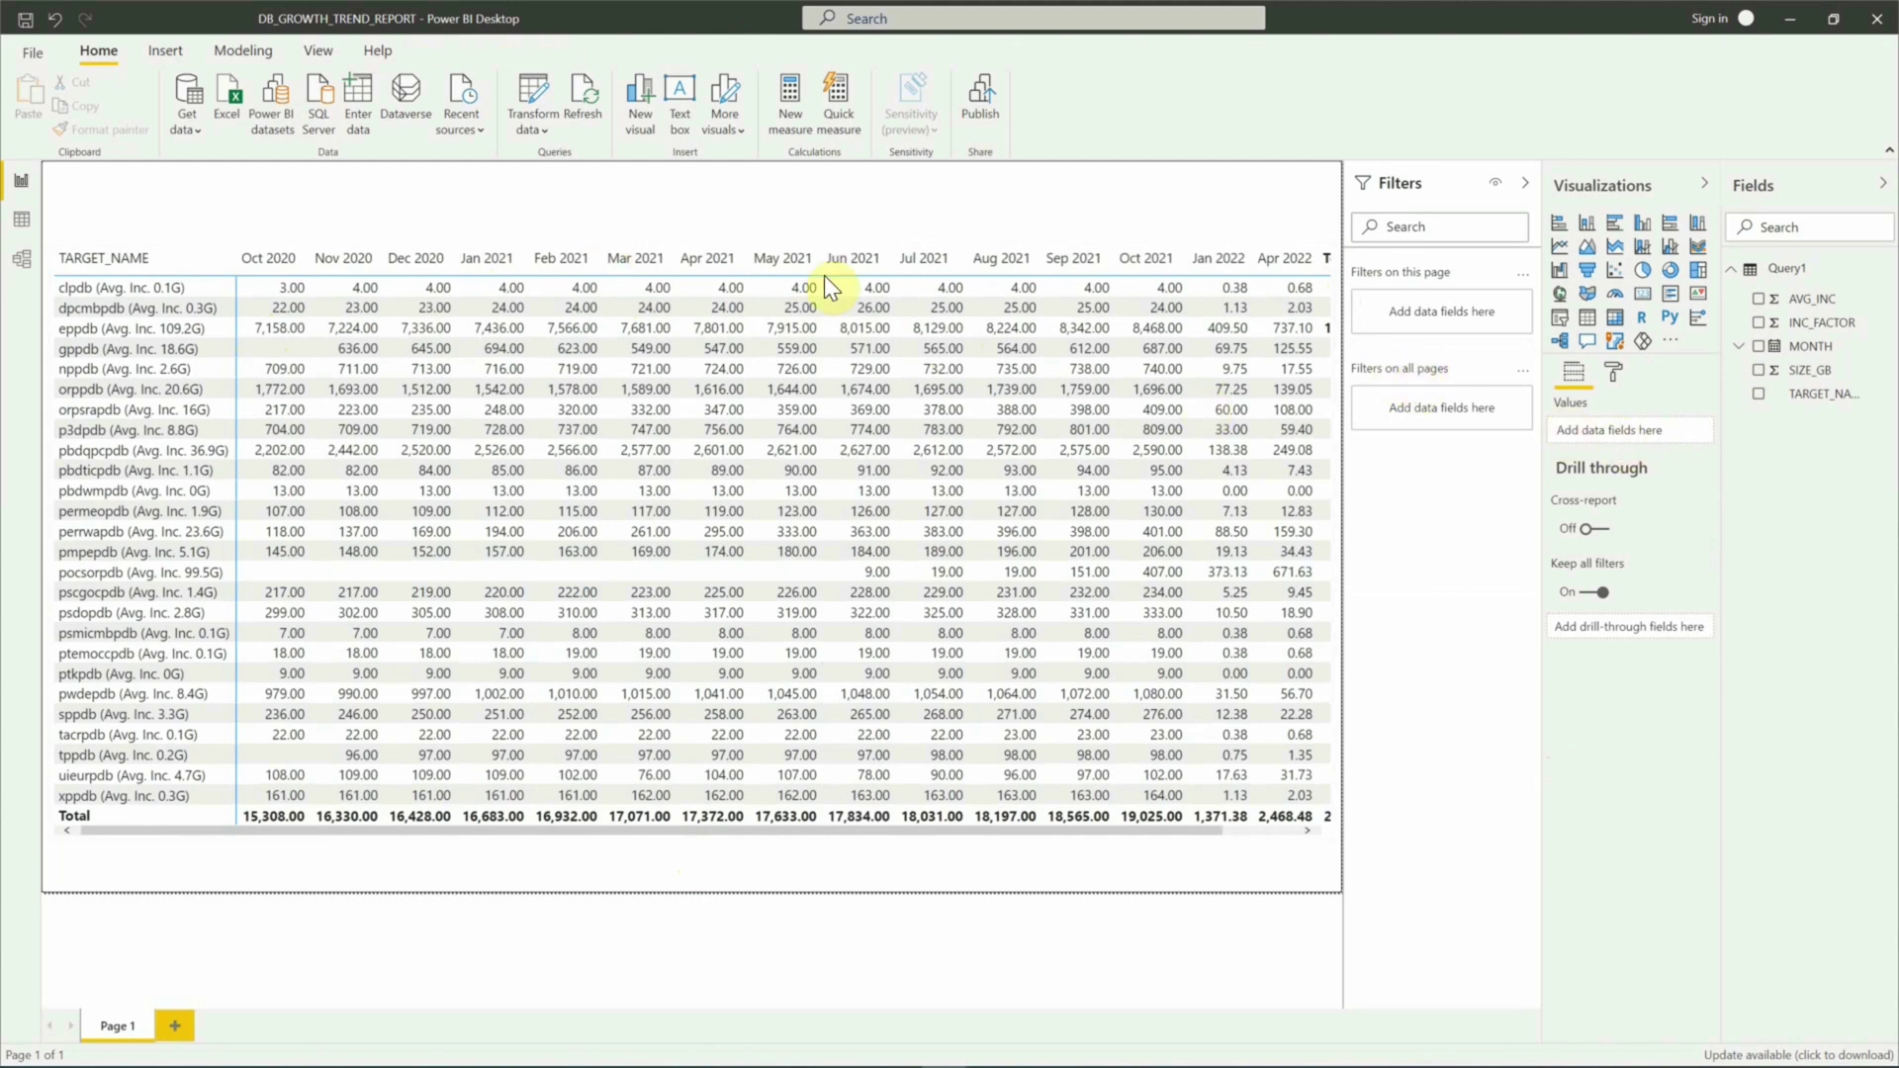
{"action": "left_click", "coordinate": [1616, 374]}
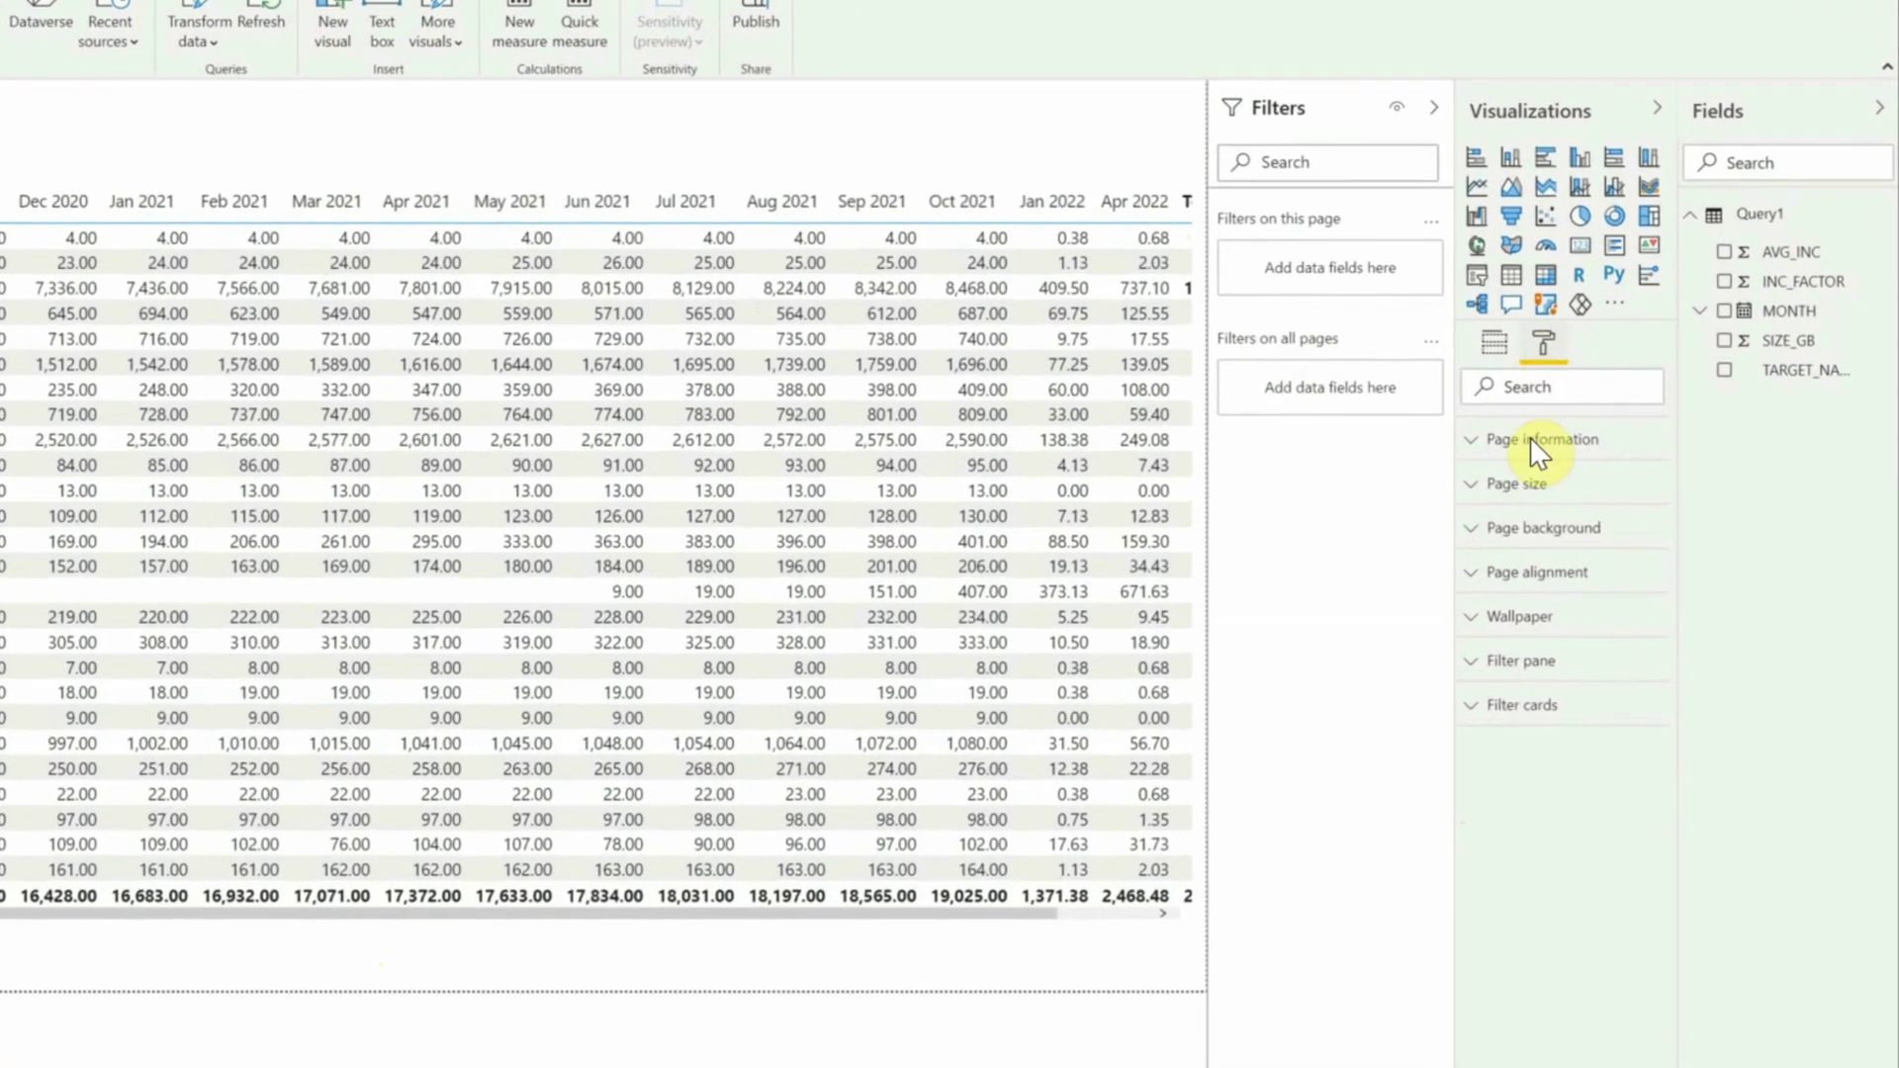
{"action": "left_click", "coordinate": [1471, 530]}
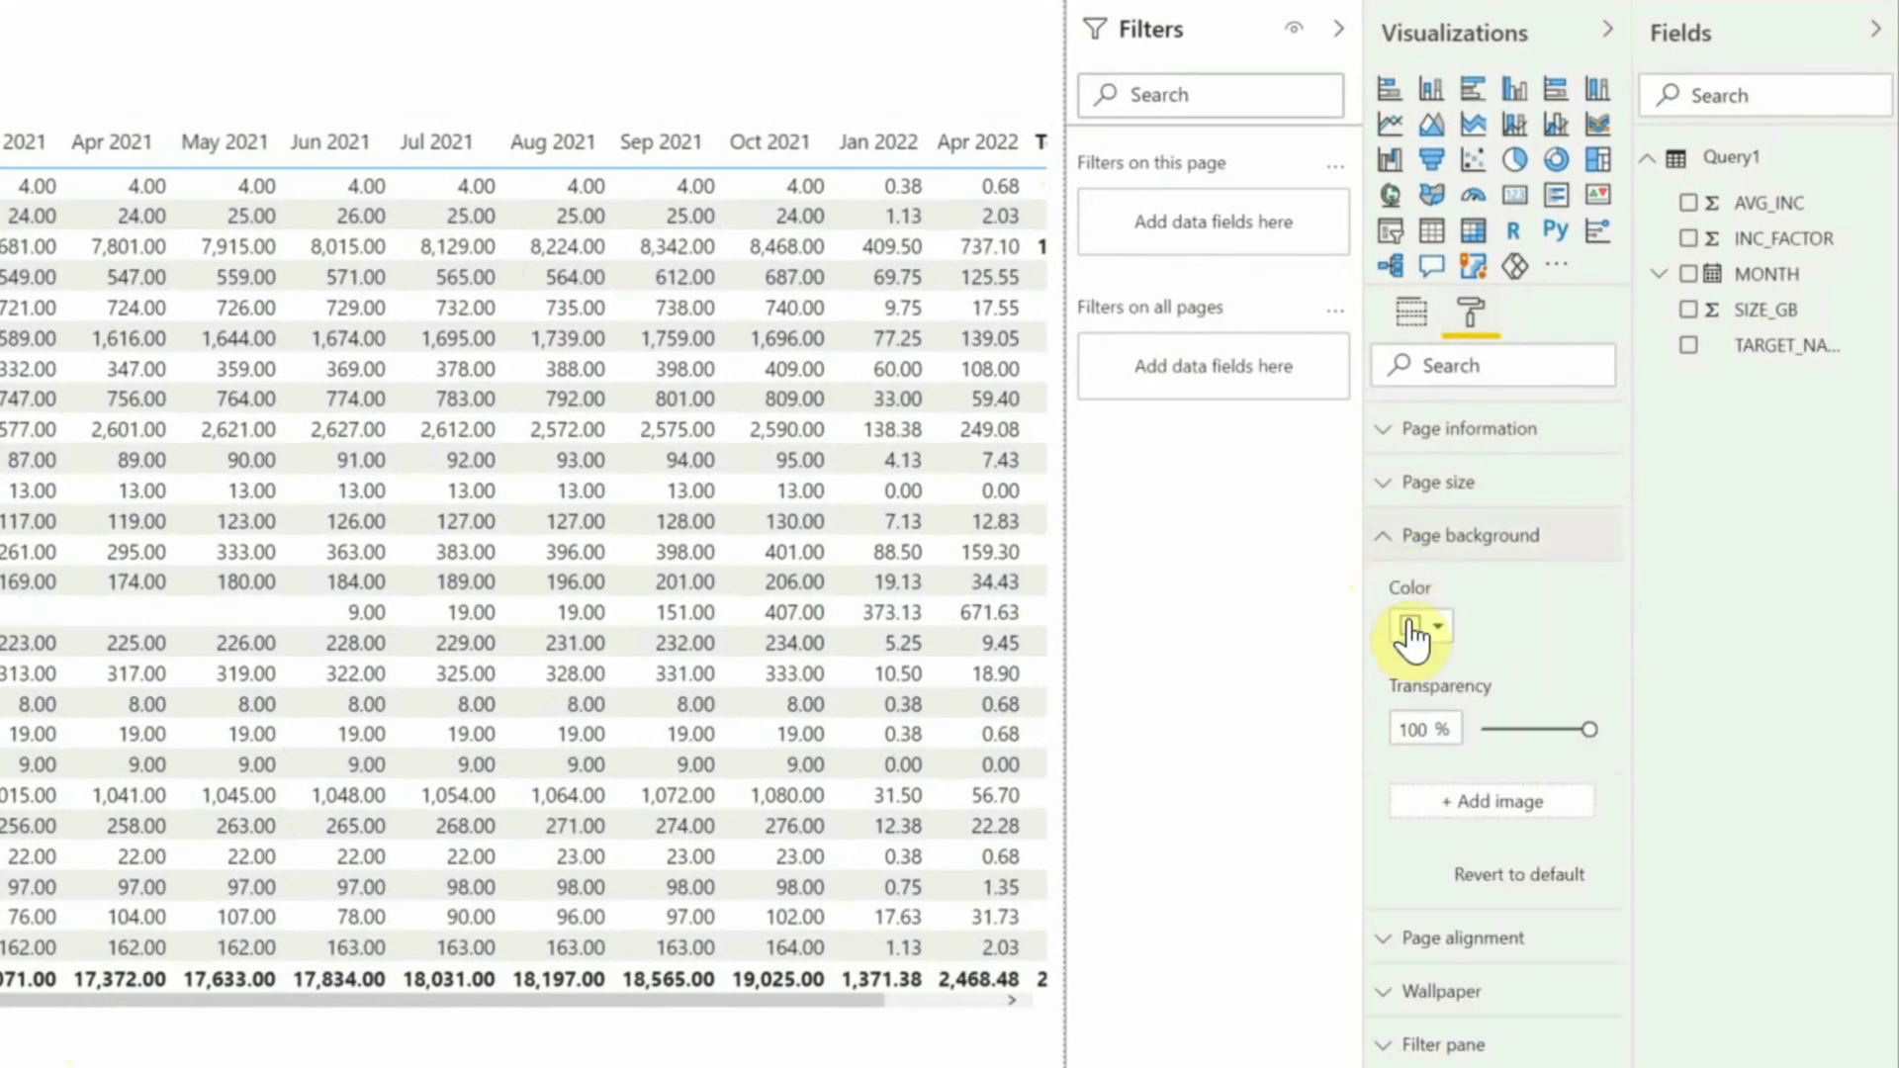
{"action": "left_click", "coordinate": [1492, 731]}
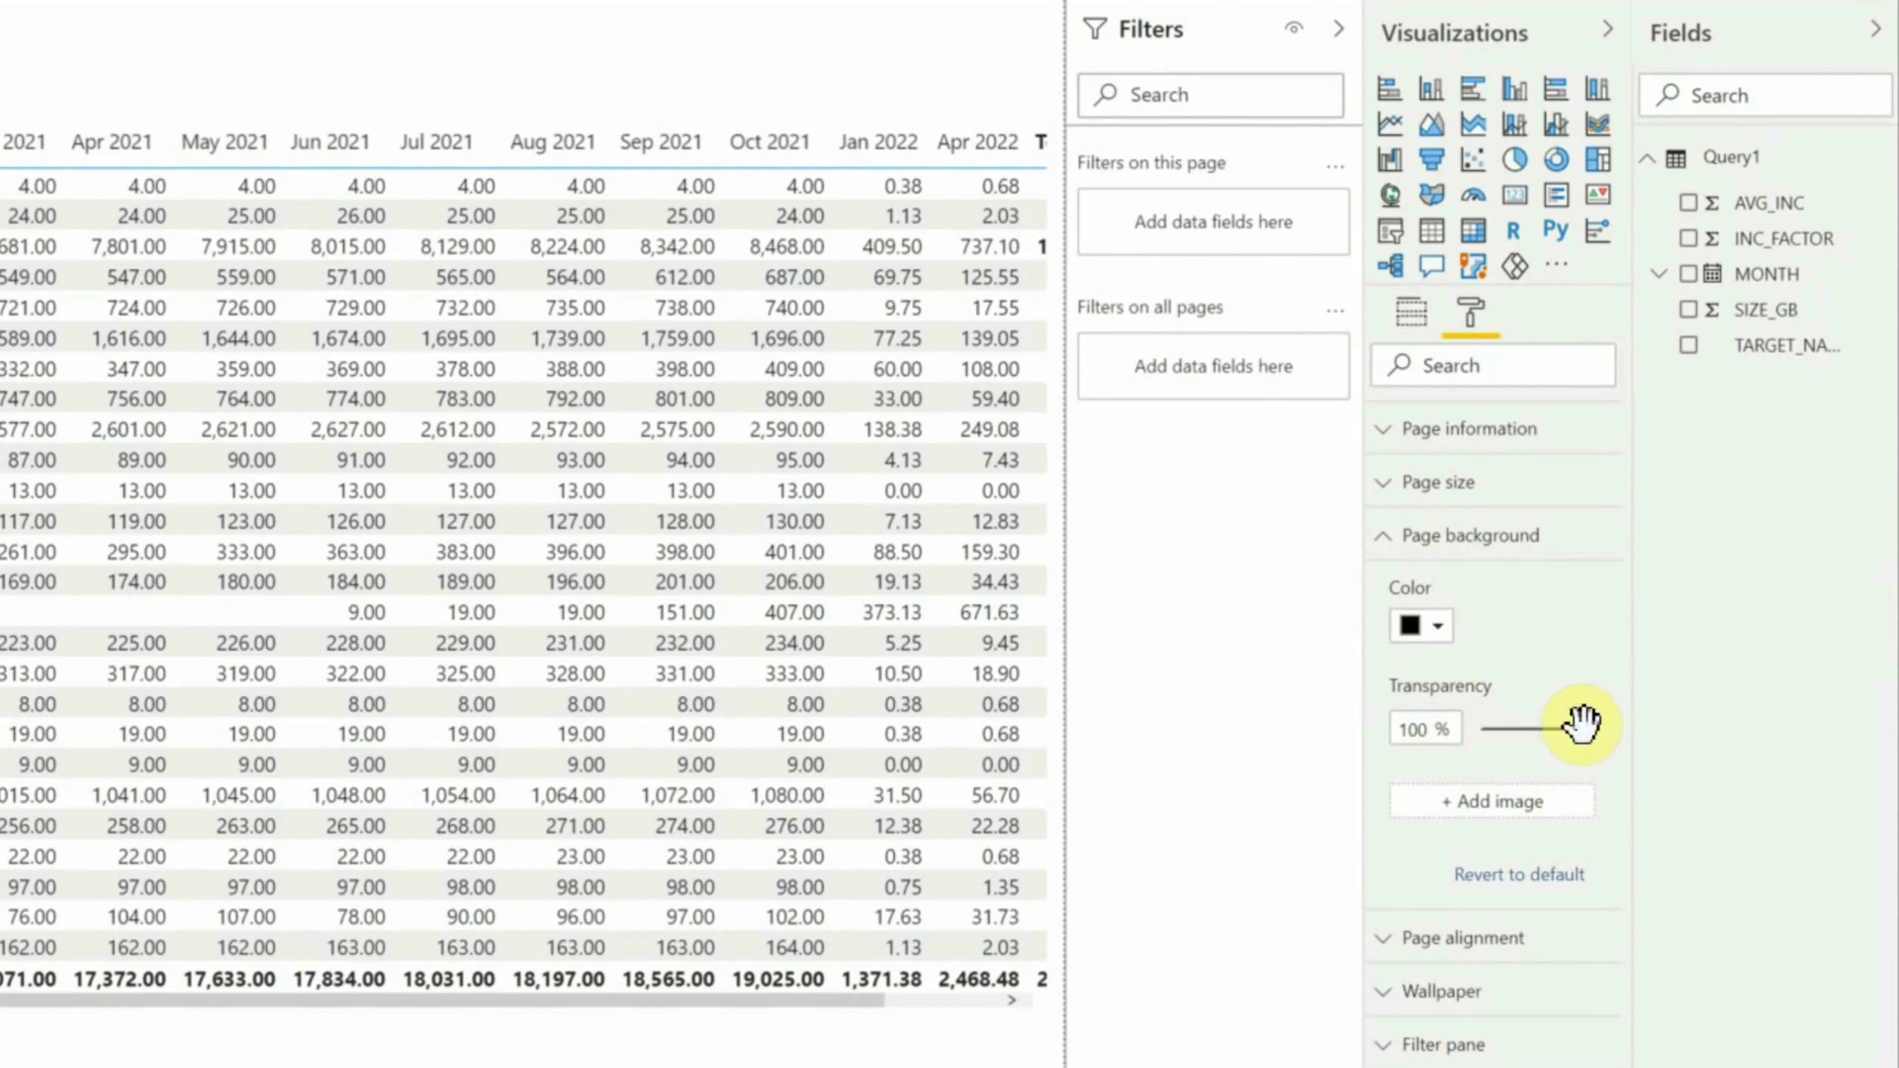
{"action": "left_click_drag", "start_coordinate": [1576, 723], "coordinate": [1471, 729]}
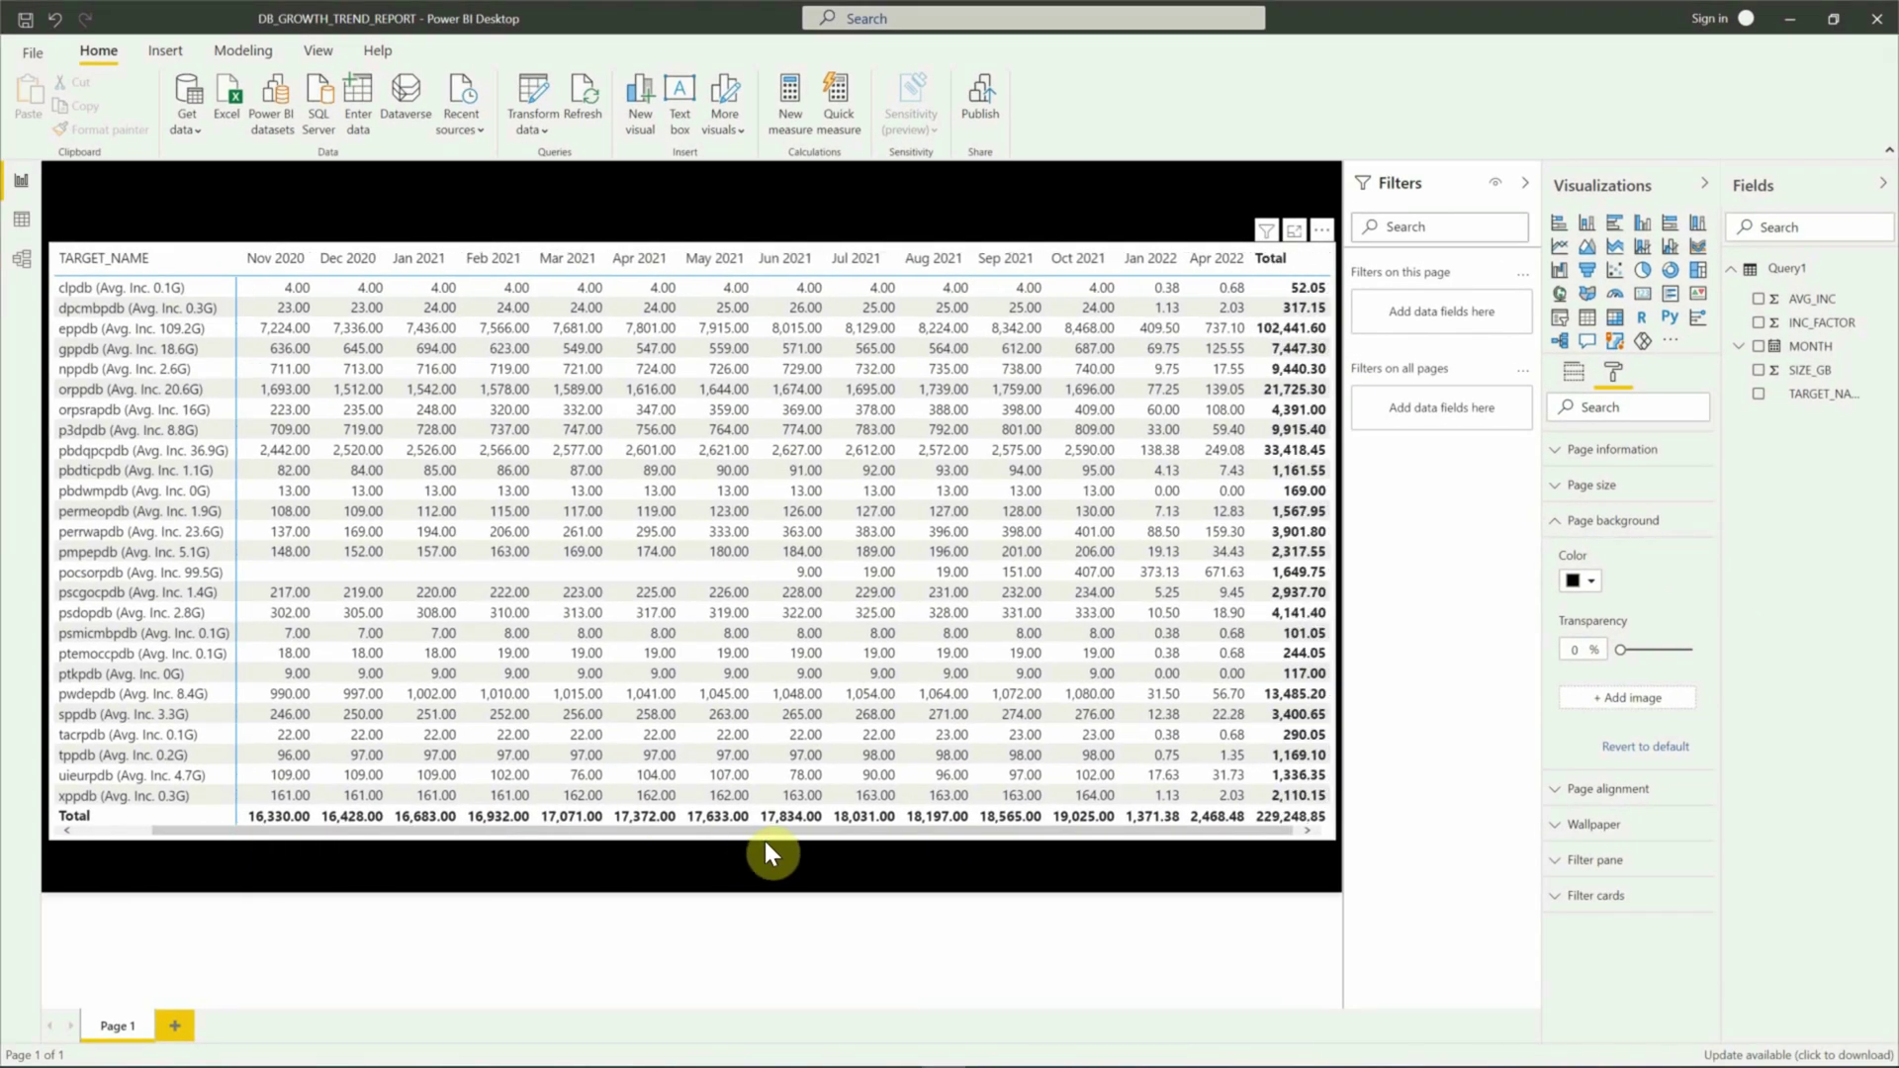
Step: Turn off the row subtotals in the matrix visual's formatting
{"action": "left_click_drag", "start_coordinate": [763, 841], "coordinate": [182, 825]}
{"action": "left_click", "coordinate": [548, 602]}
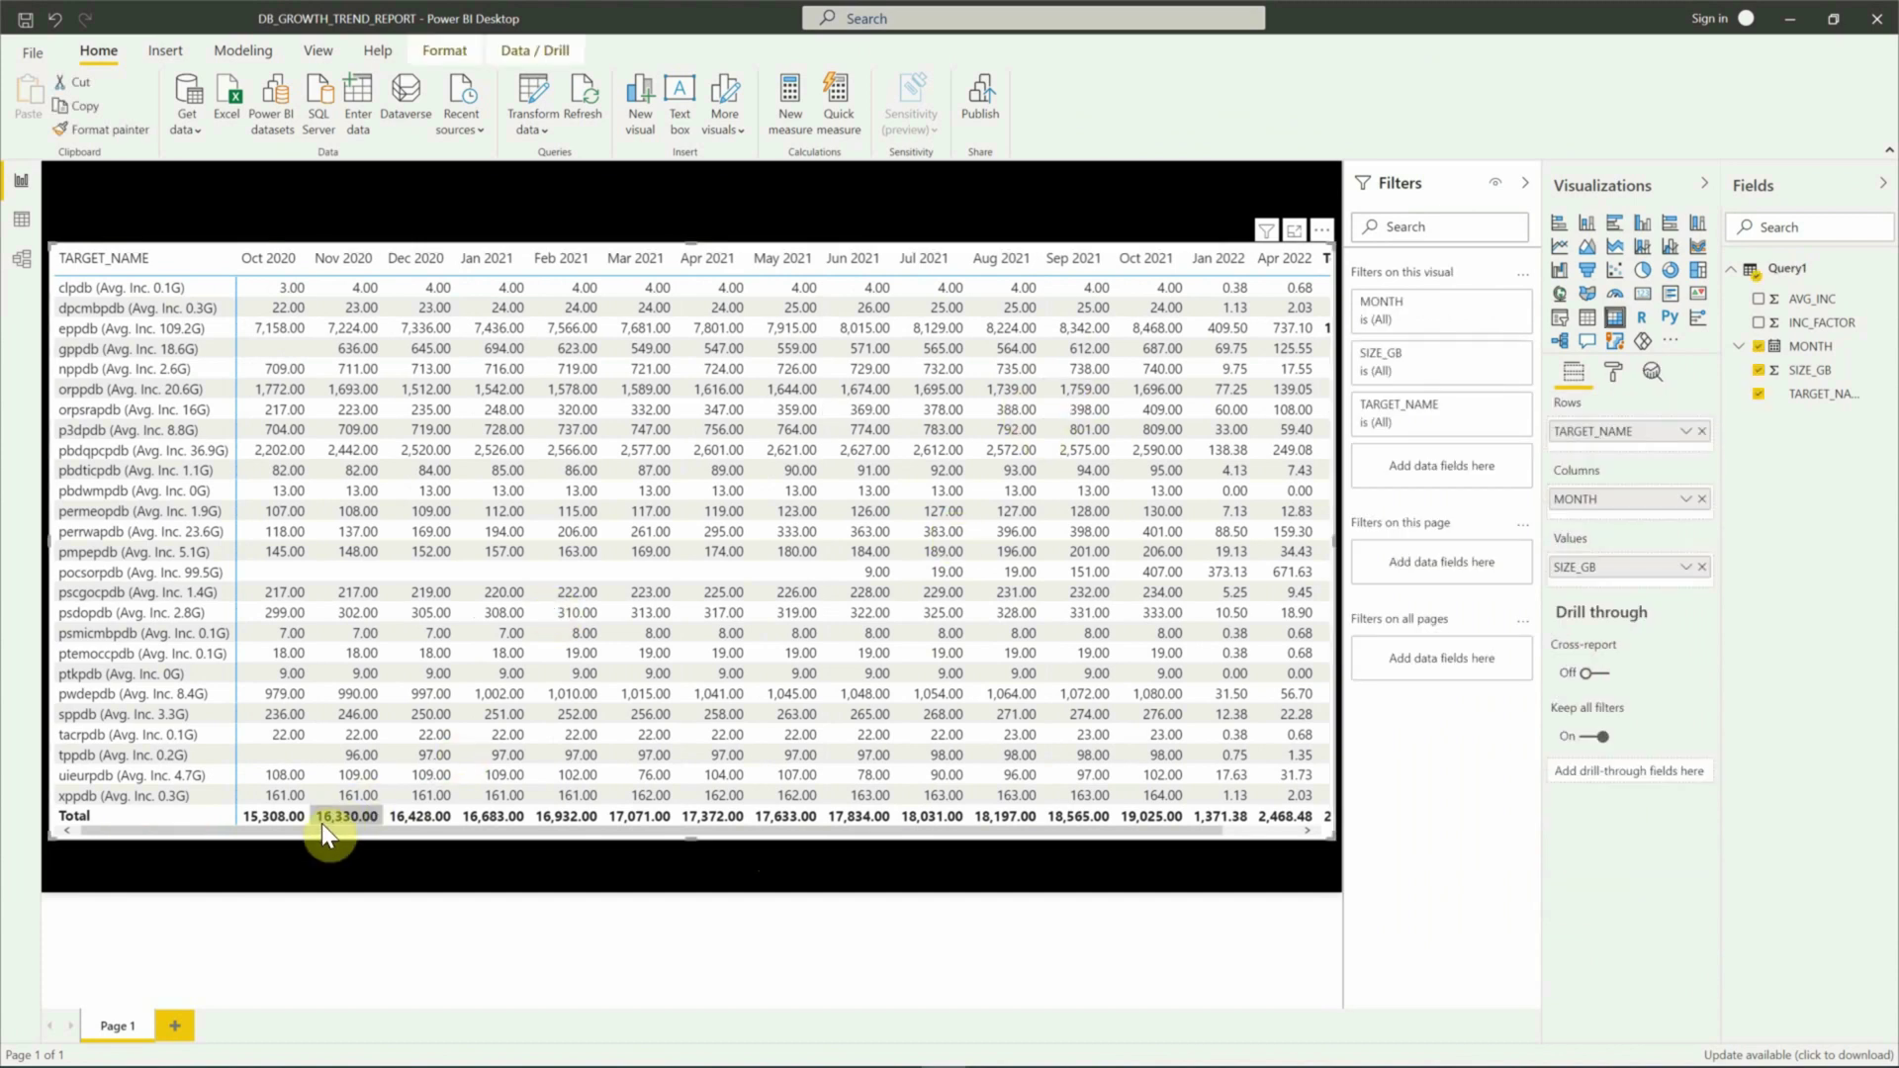
{"action": "left_click_drag", "start_coordinate": [319, 831], "coordinate": [870, 855]}
{"action": "left_click", "coordinate": [1322, 230]}
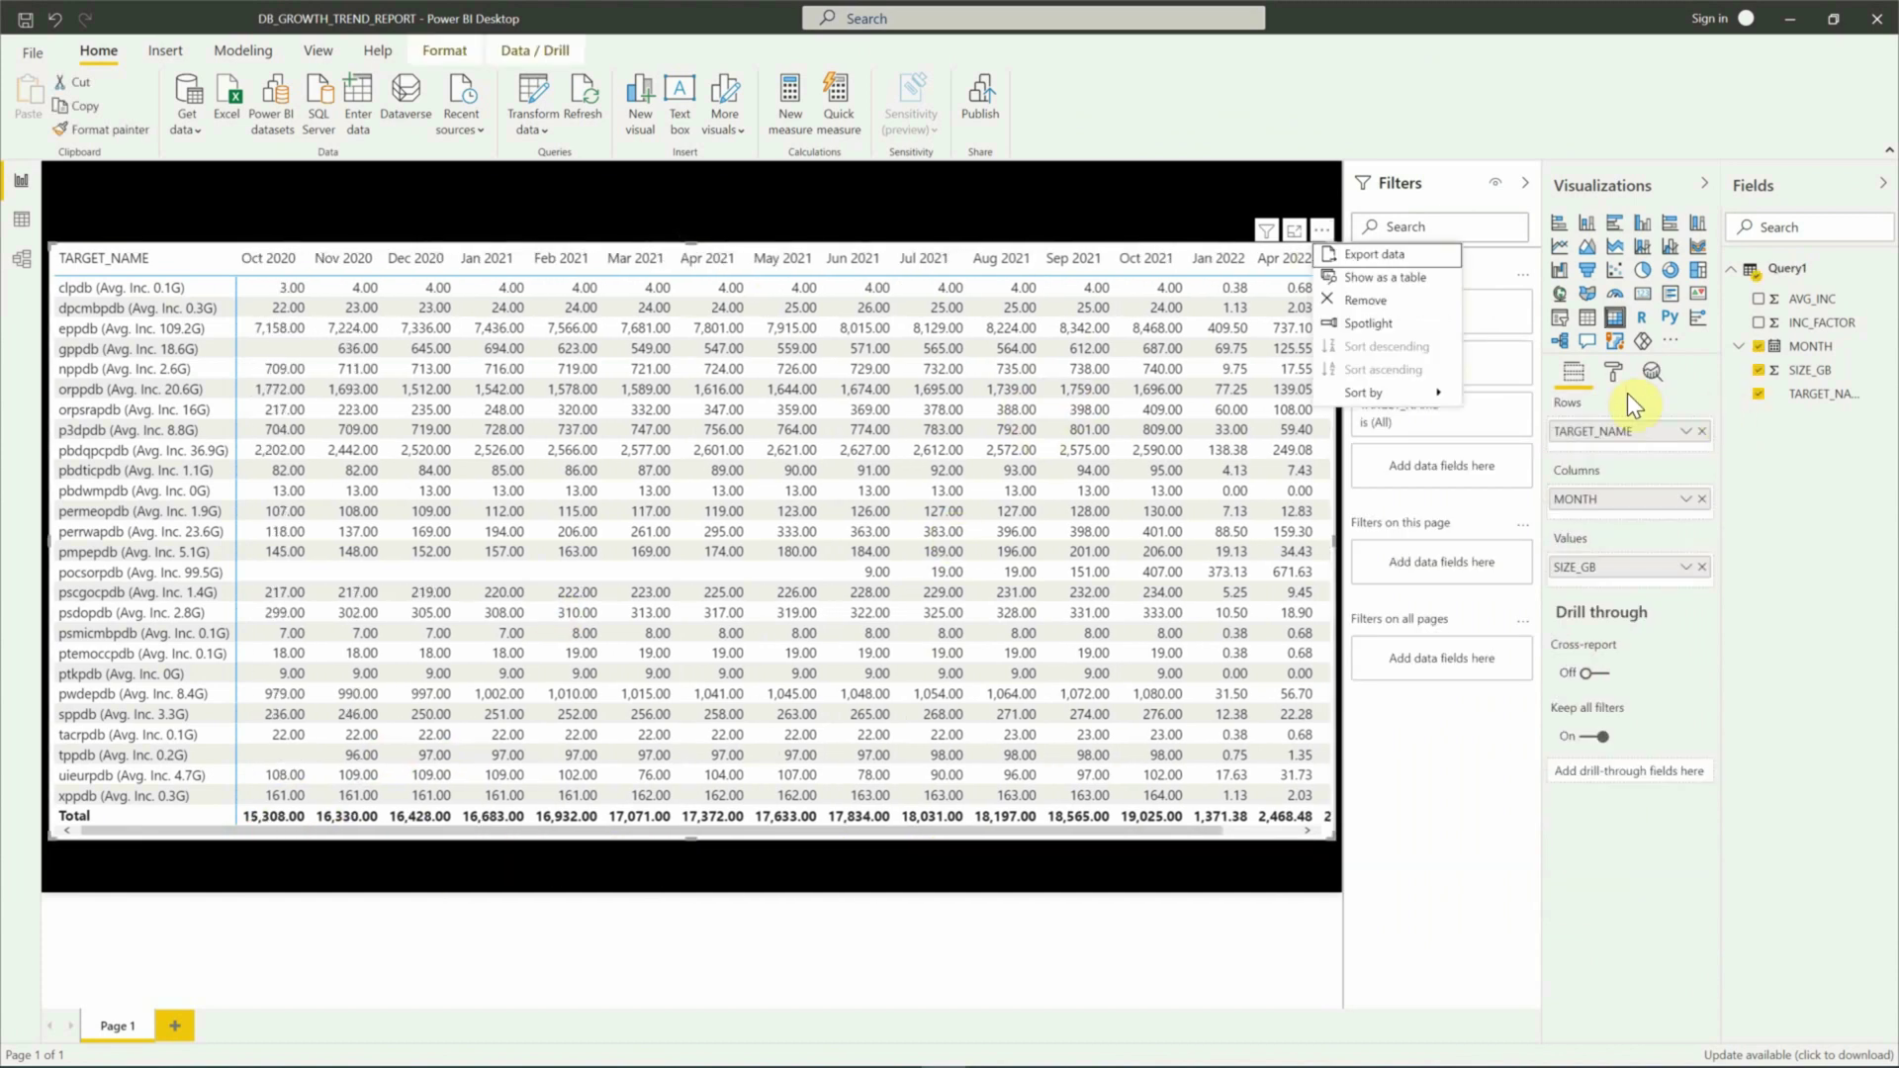
{"action": "left_click", "coordinate": [1616, 376]}
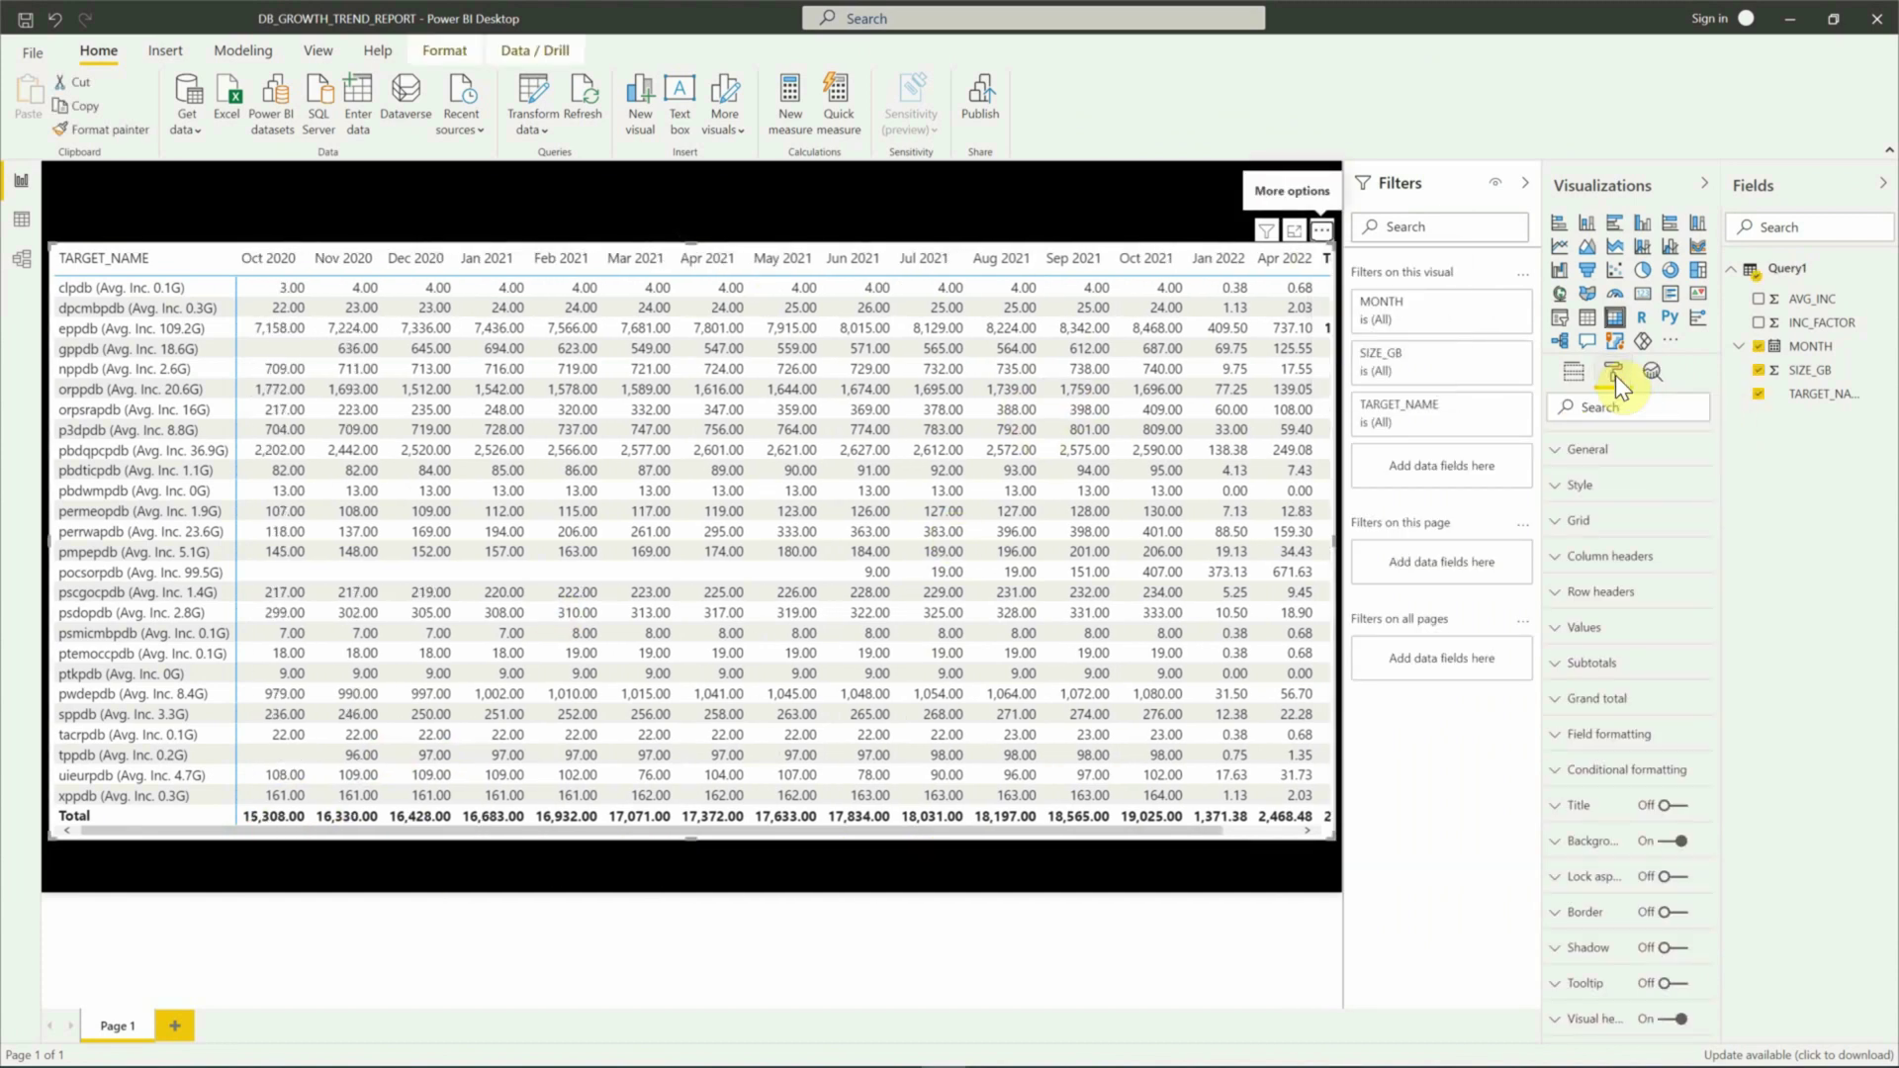
{"action": "left_click", "coordinate": [1553, 665]}
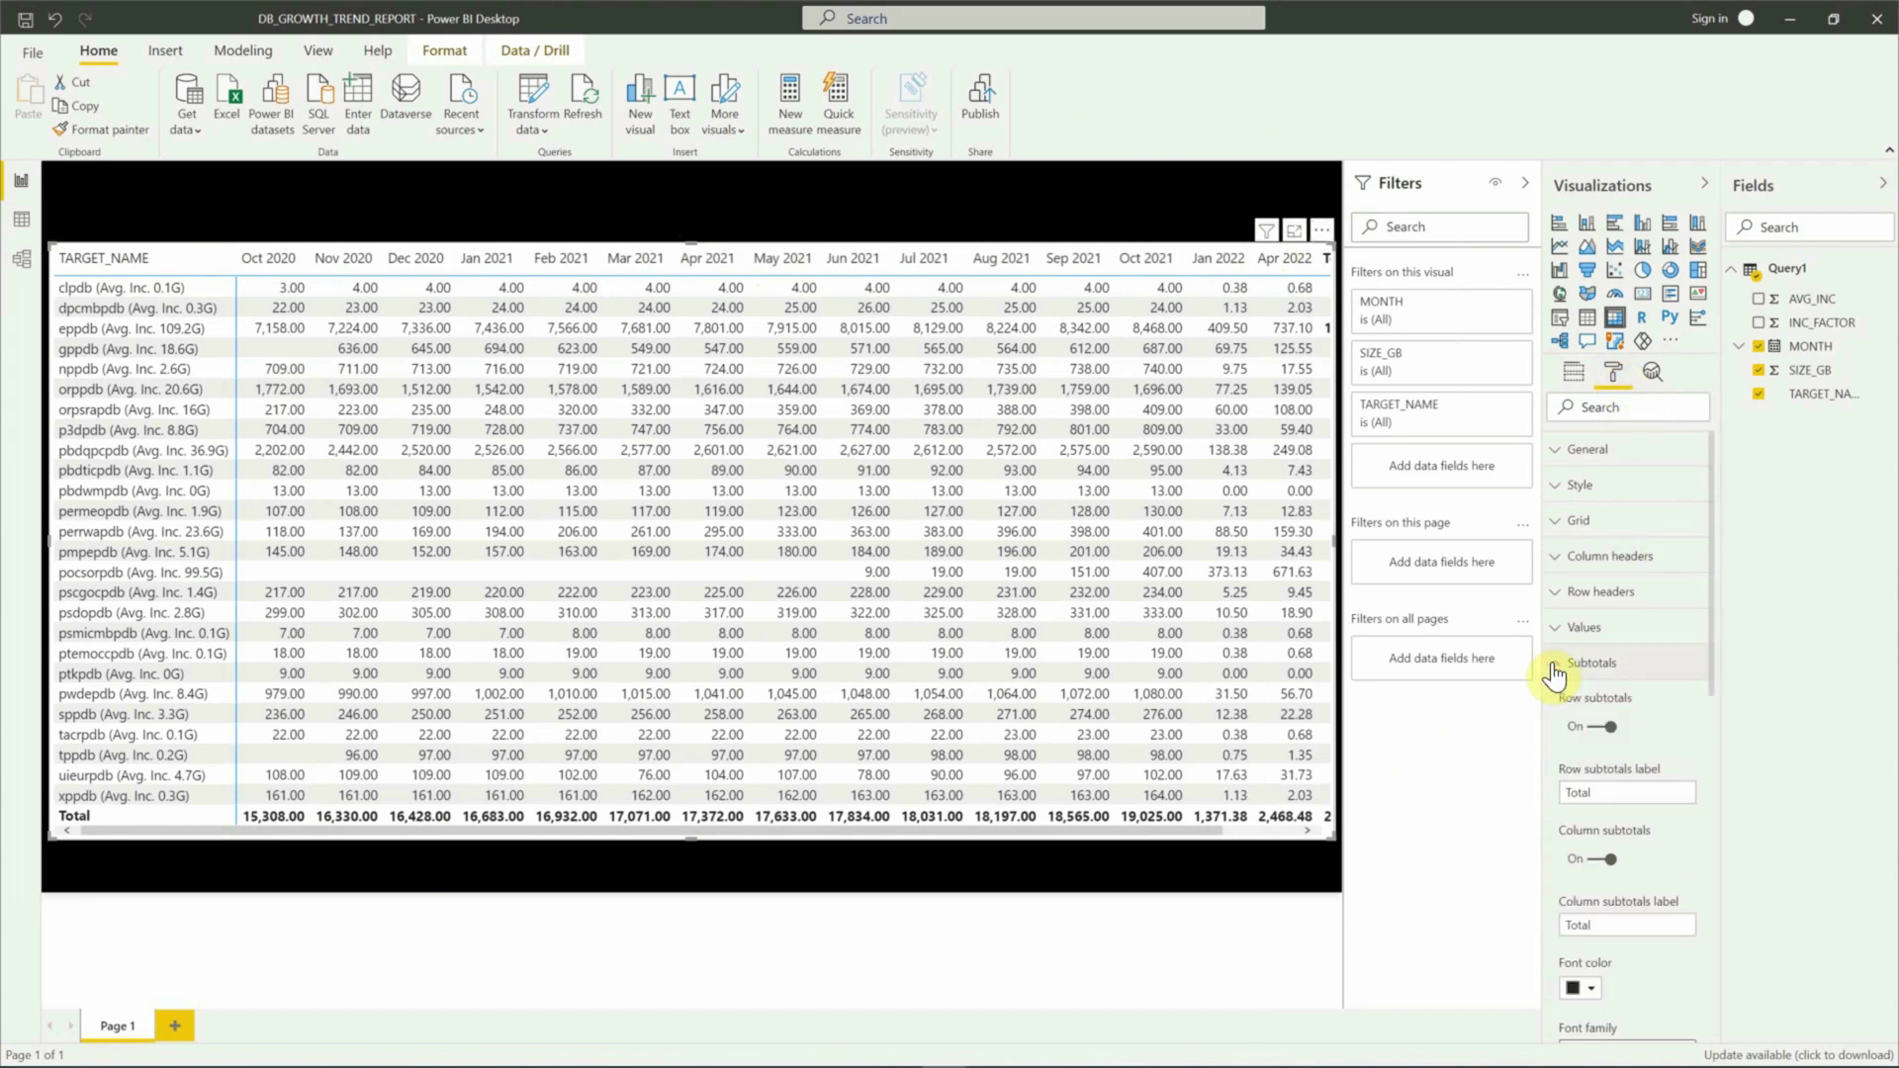
{"action": "left_click", "coordinate": [1587, 729]}
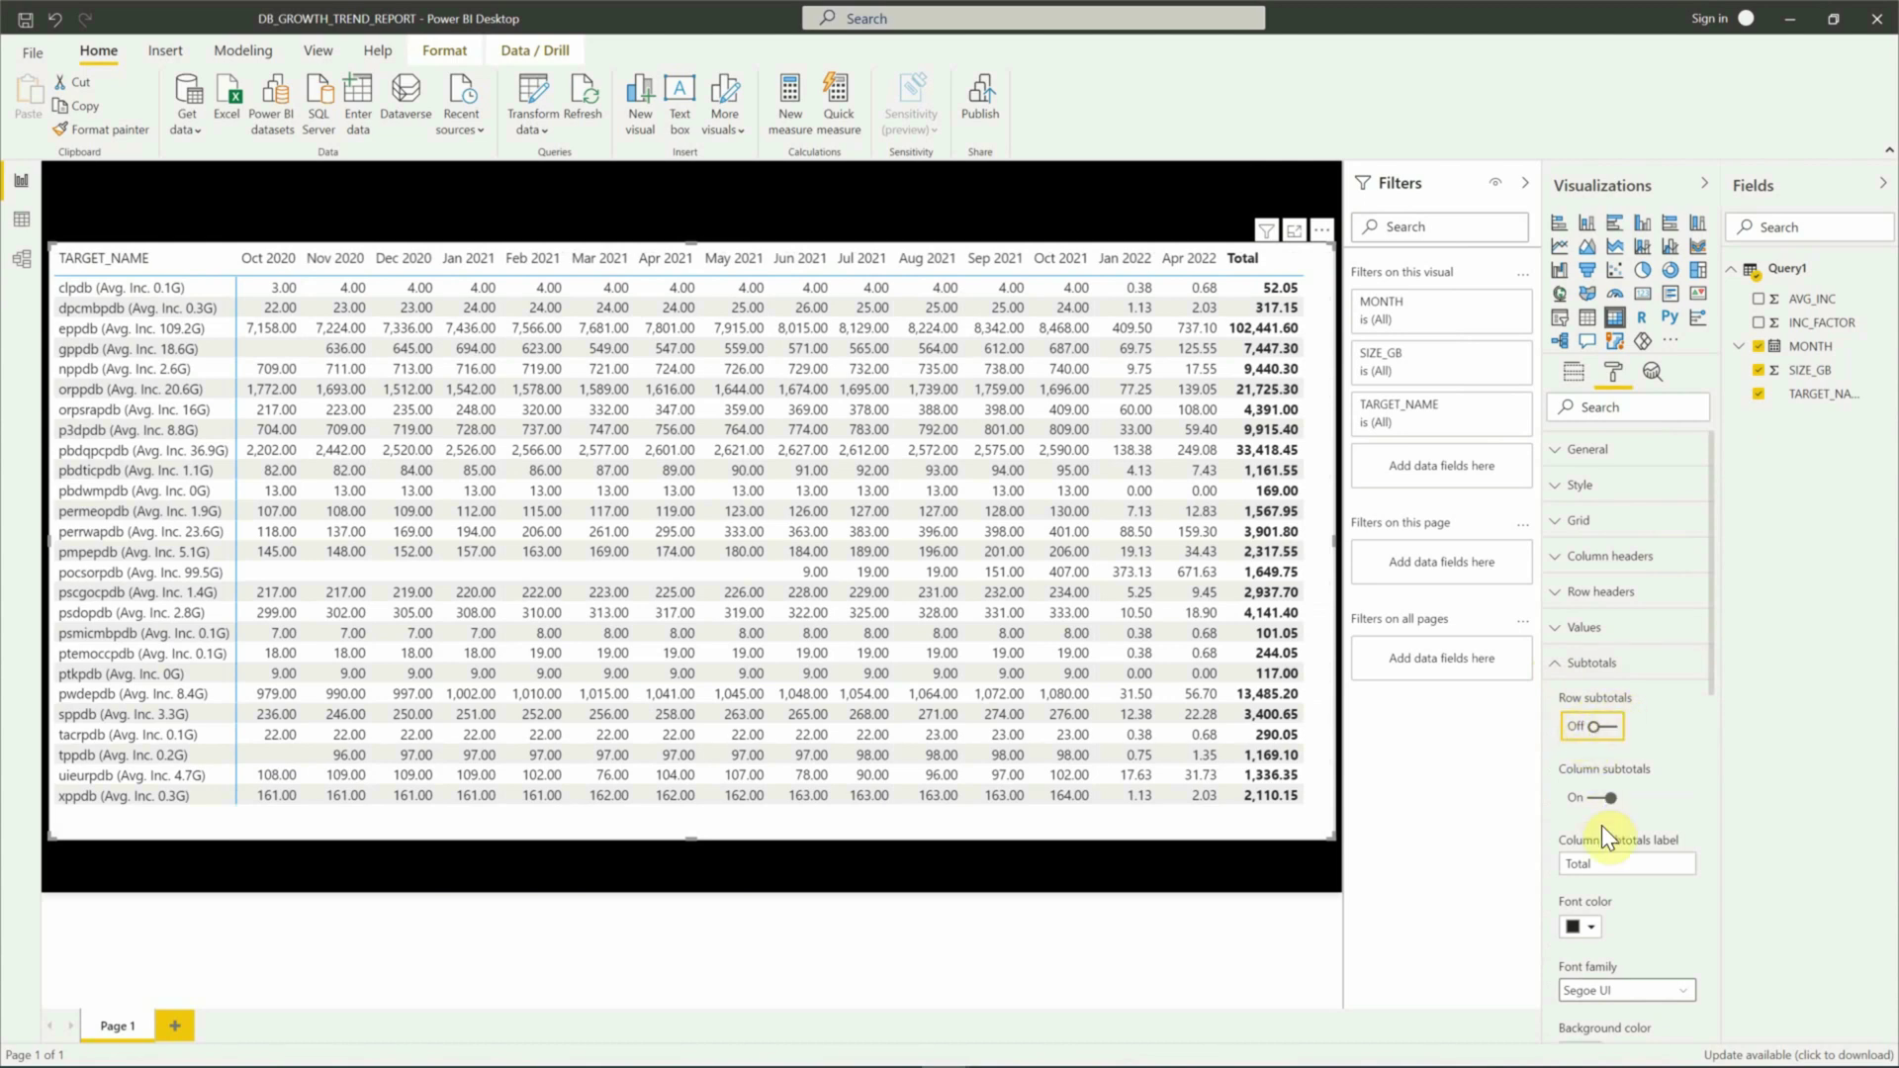
Step: Turn off the matrix's column subtotals and shorten its height to end just below the last database row
{"action": "left_click", "coordinate": [1594, 799]}
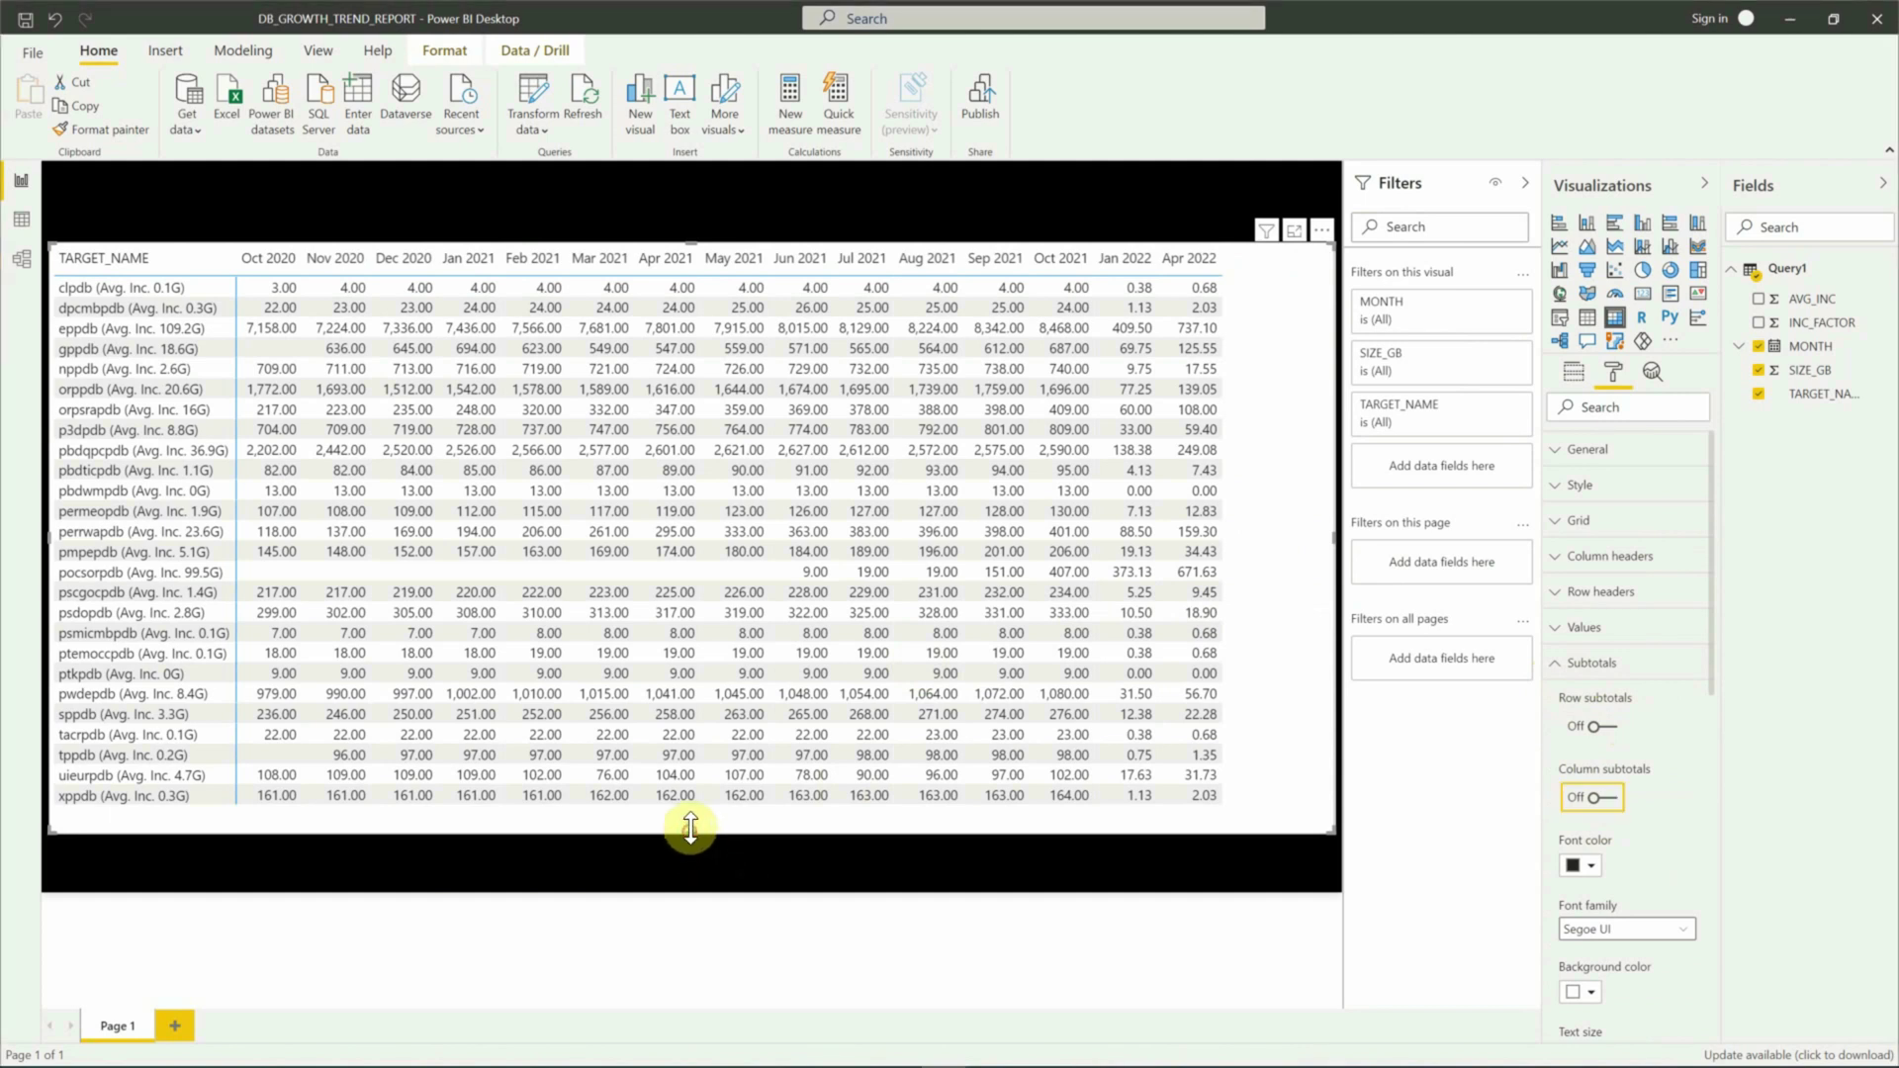
{"action": "left_click_drag", "start_coordinate": [689, 831], "coordinate": [708, 810]}
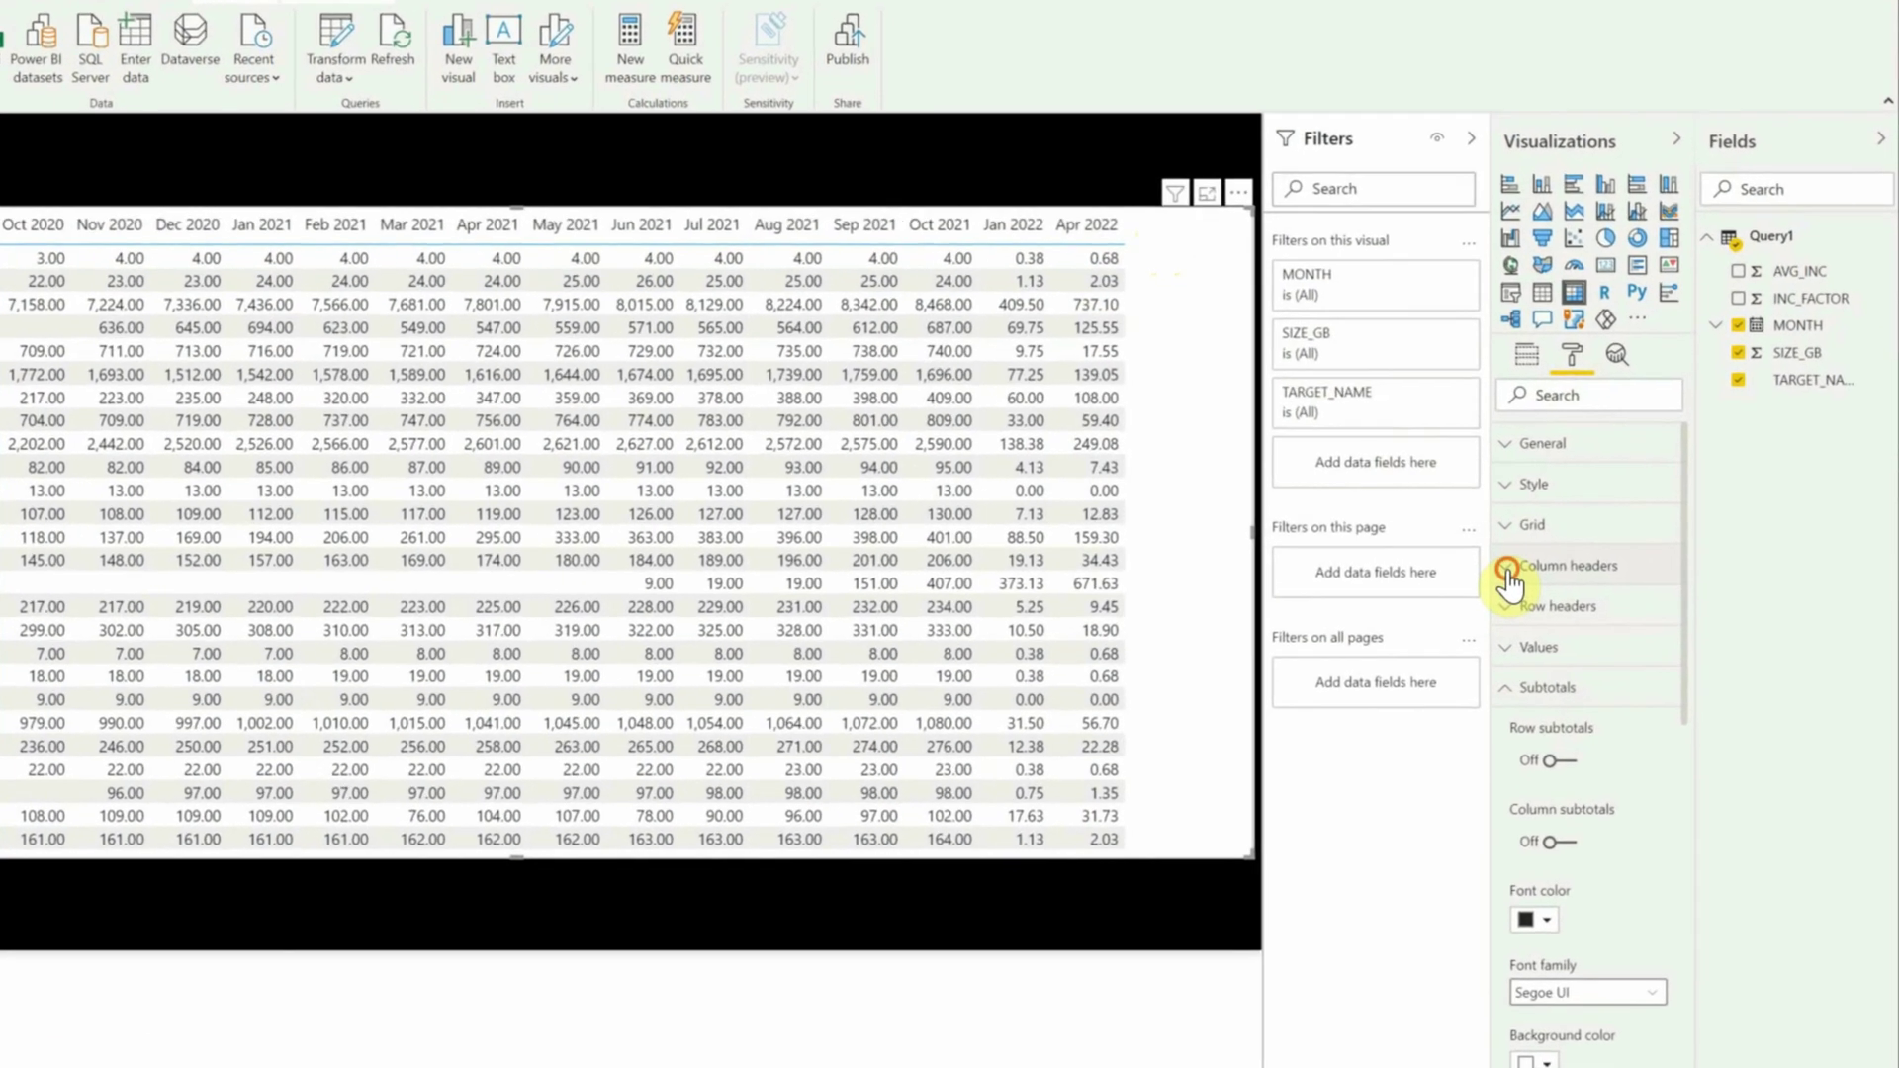
Step: Set the matrix's column headers to a white font on a black background
{"action": "left_click", "coordinate": [1507, 570]}
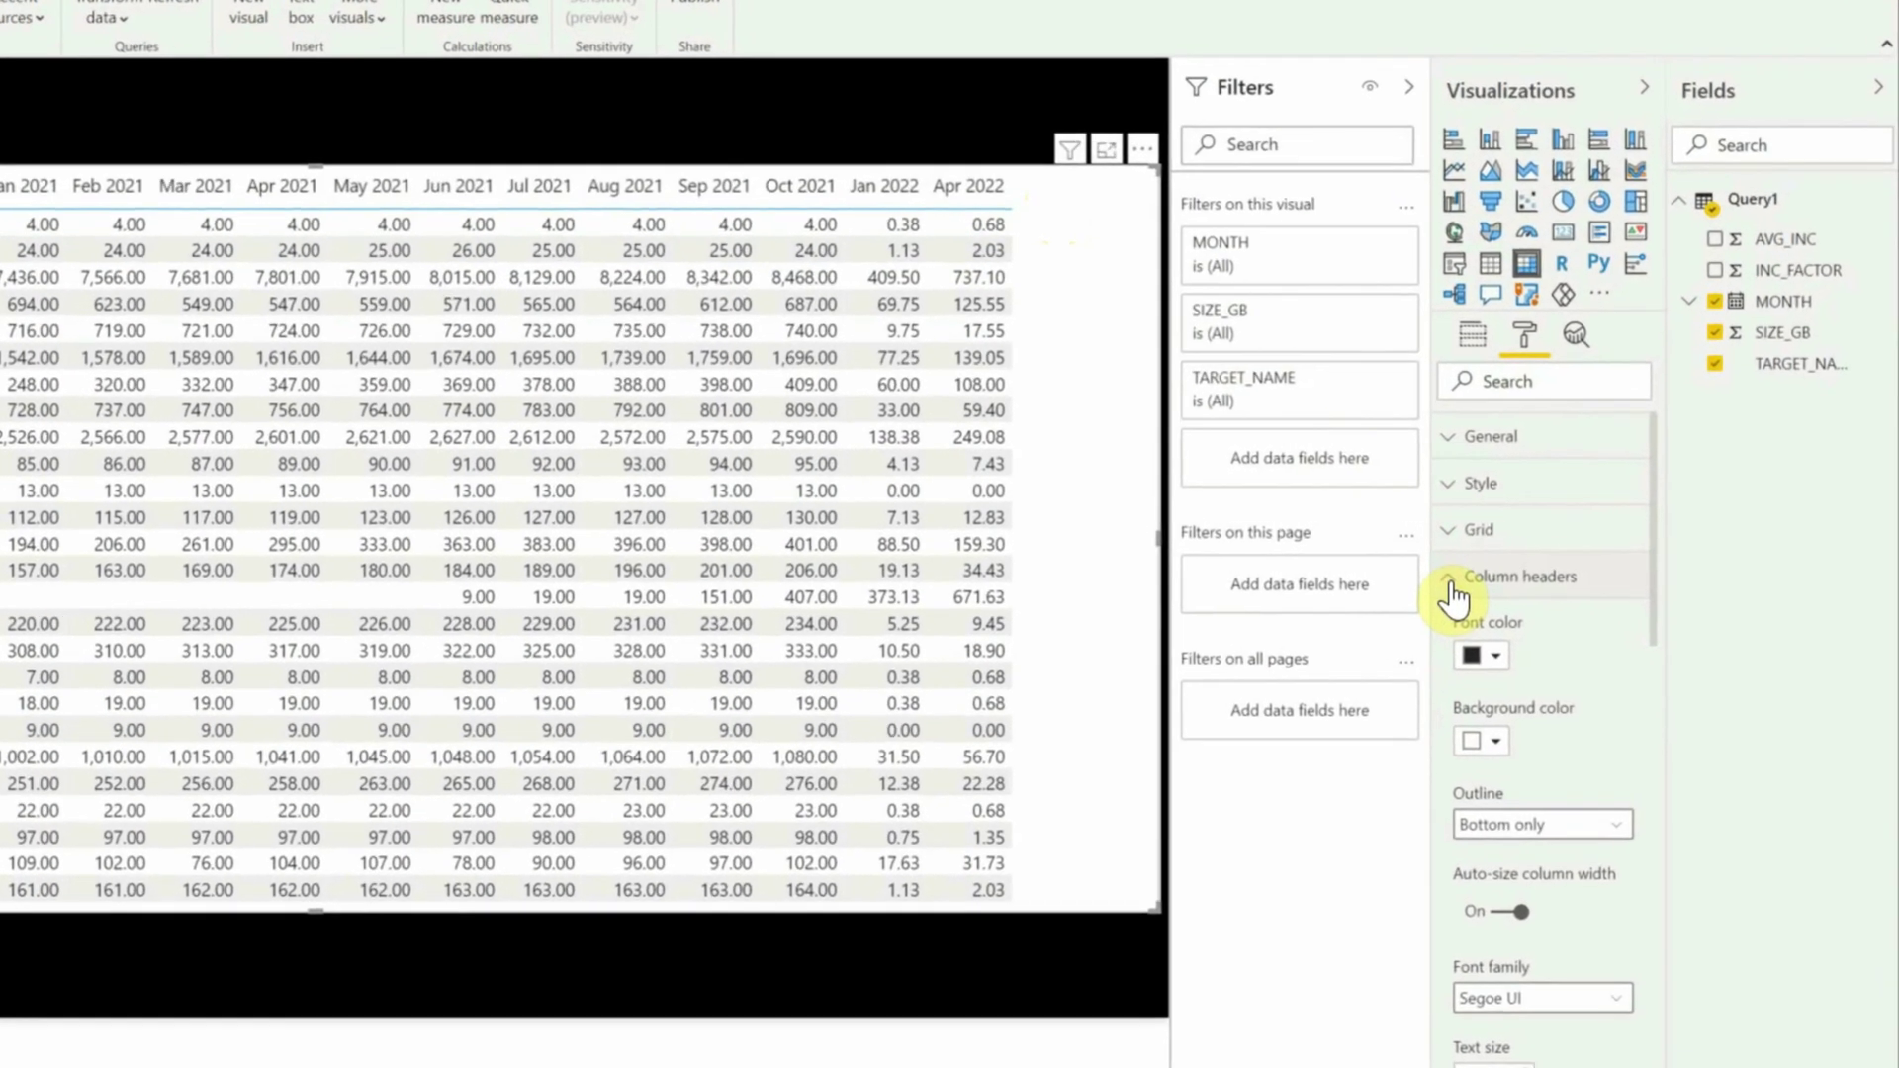
{"action": "left_click", "coordinate": [1439, 679]}
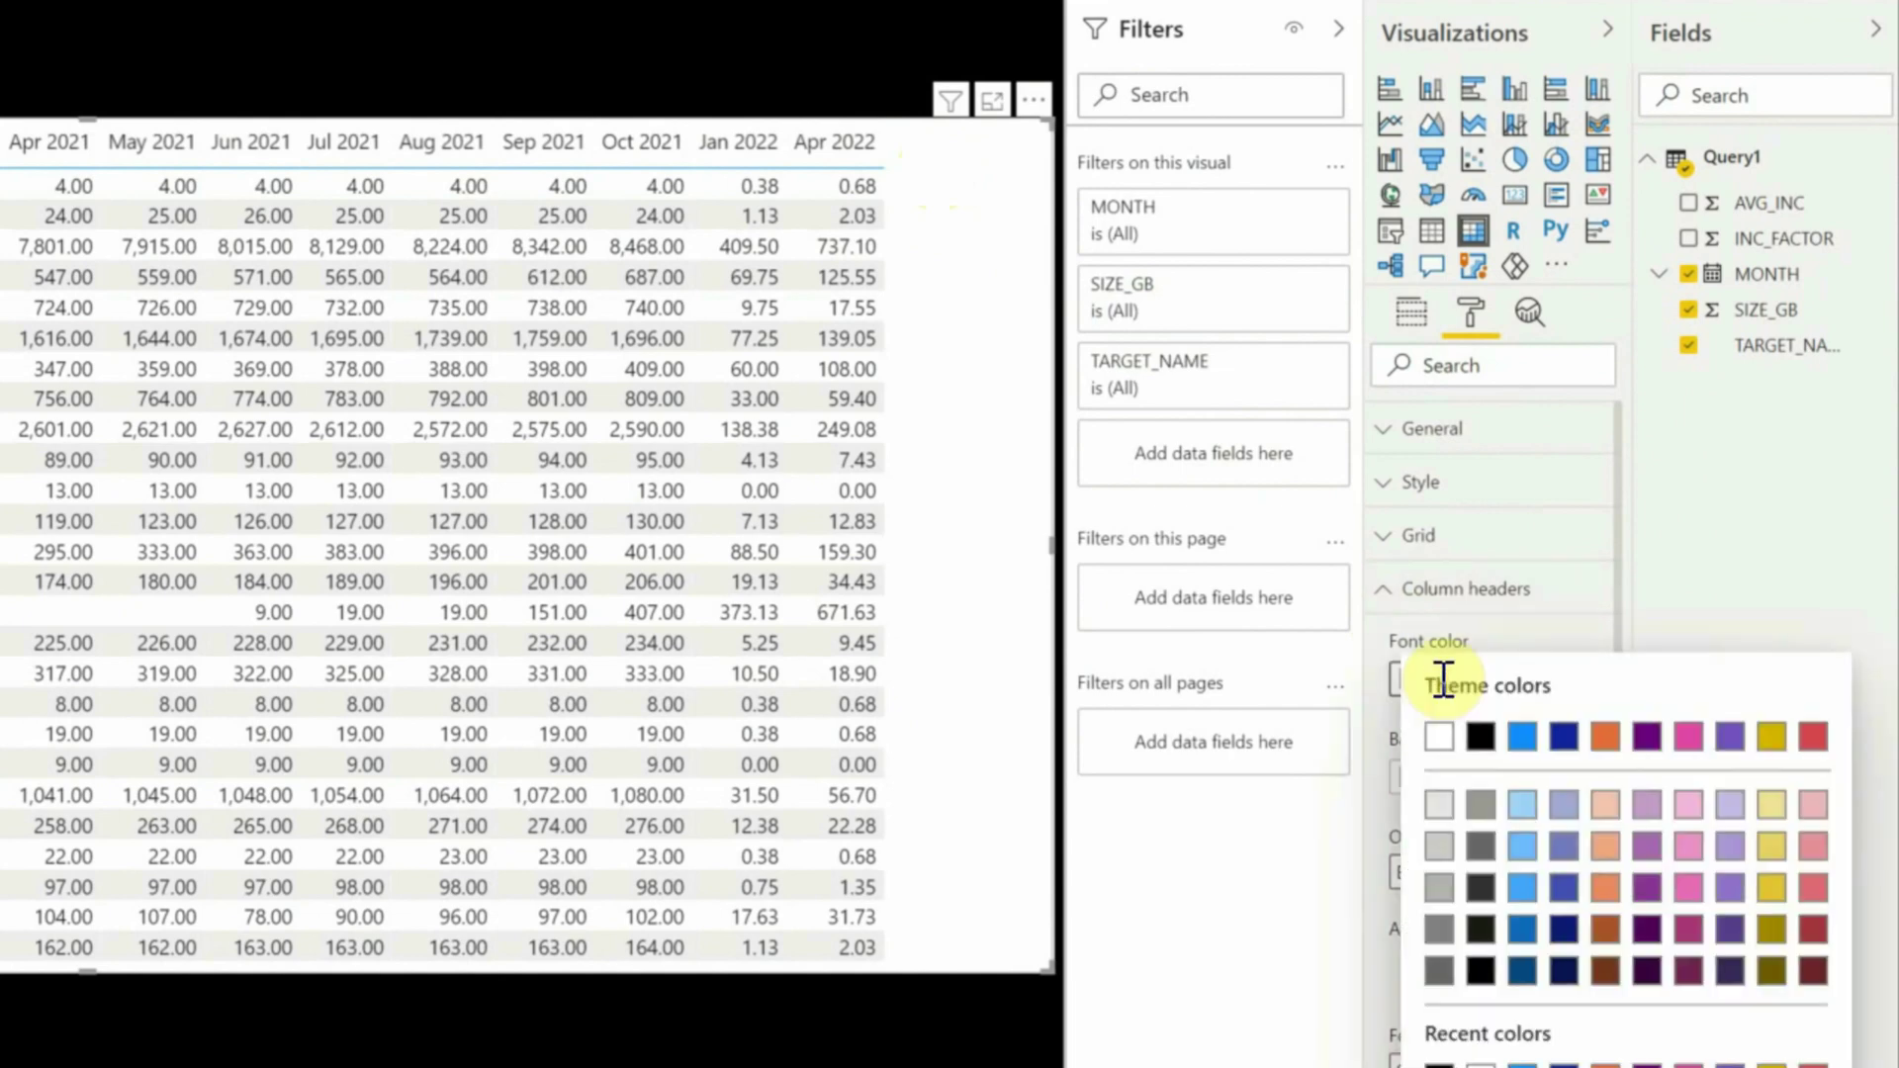
{"action": "left_click", "coordinate": [1434, 742]}
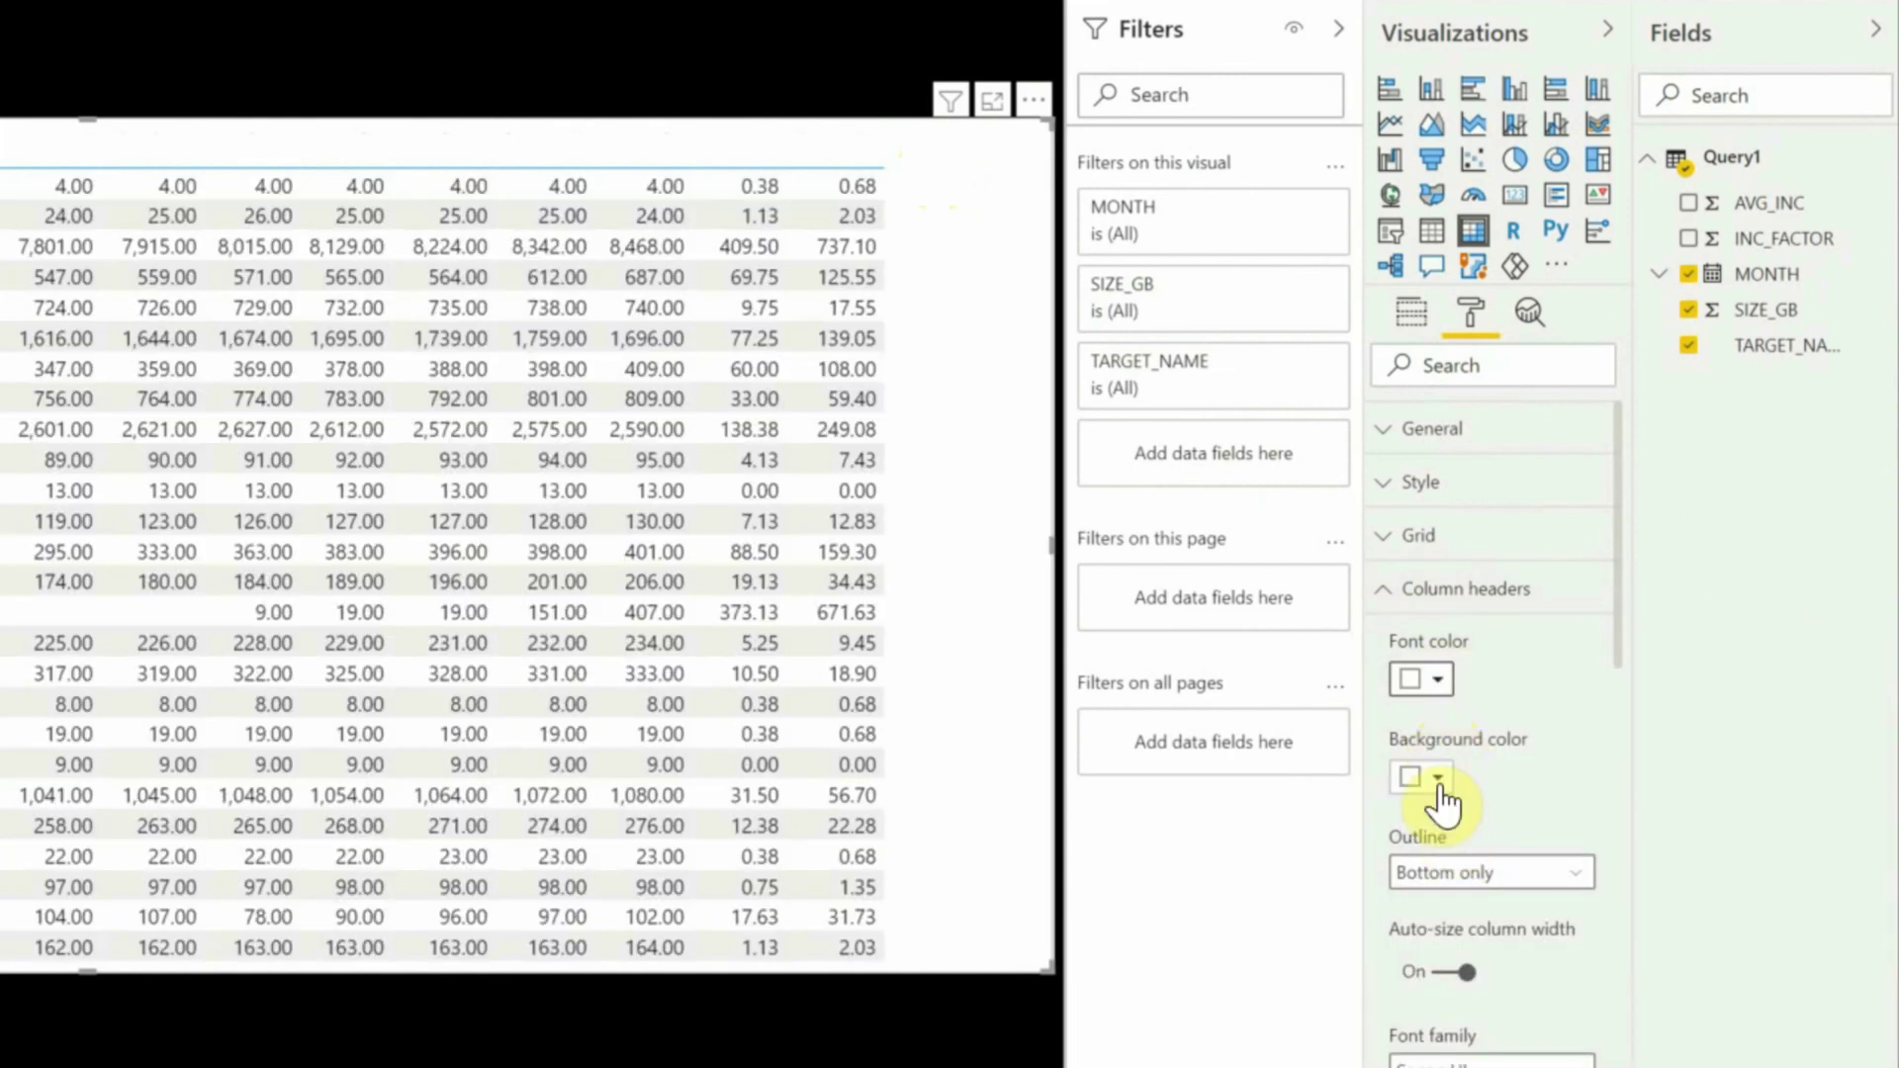
{"action": "left_click", "coordinate": [1436, 778]}
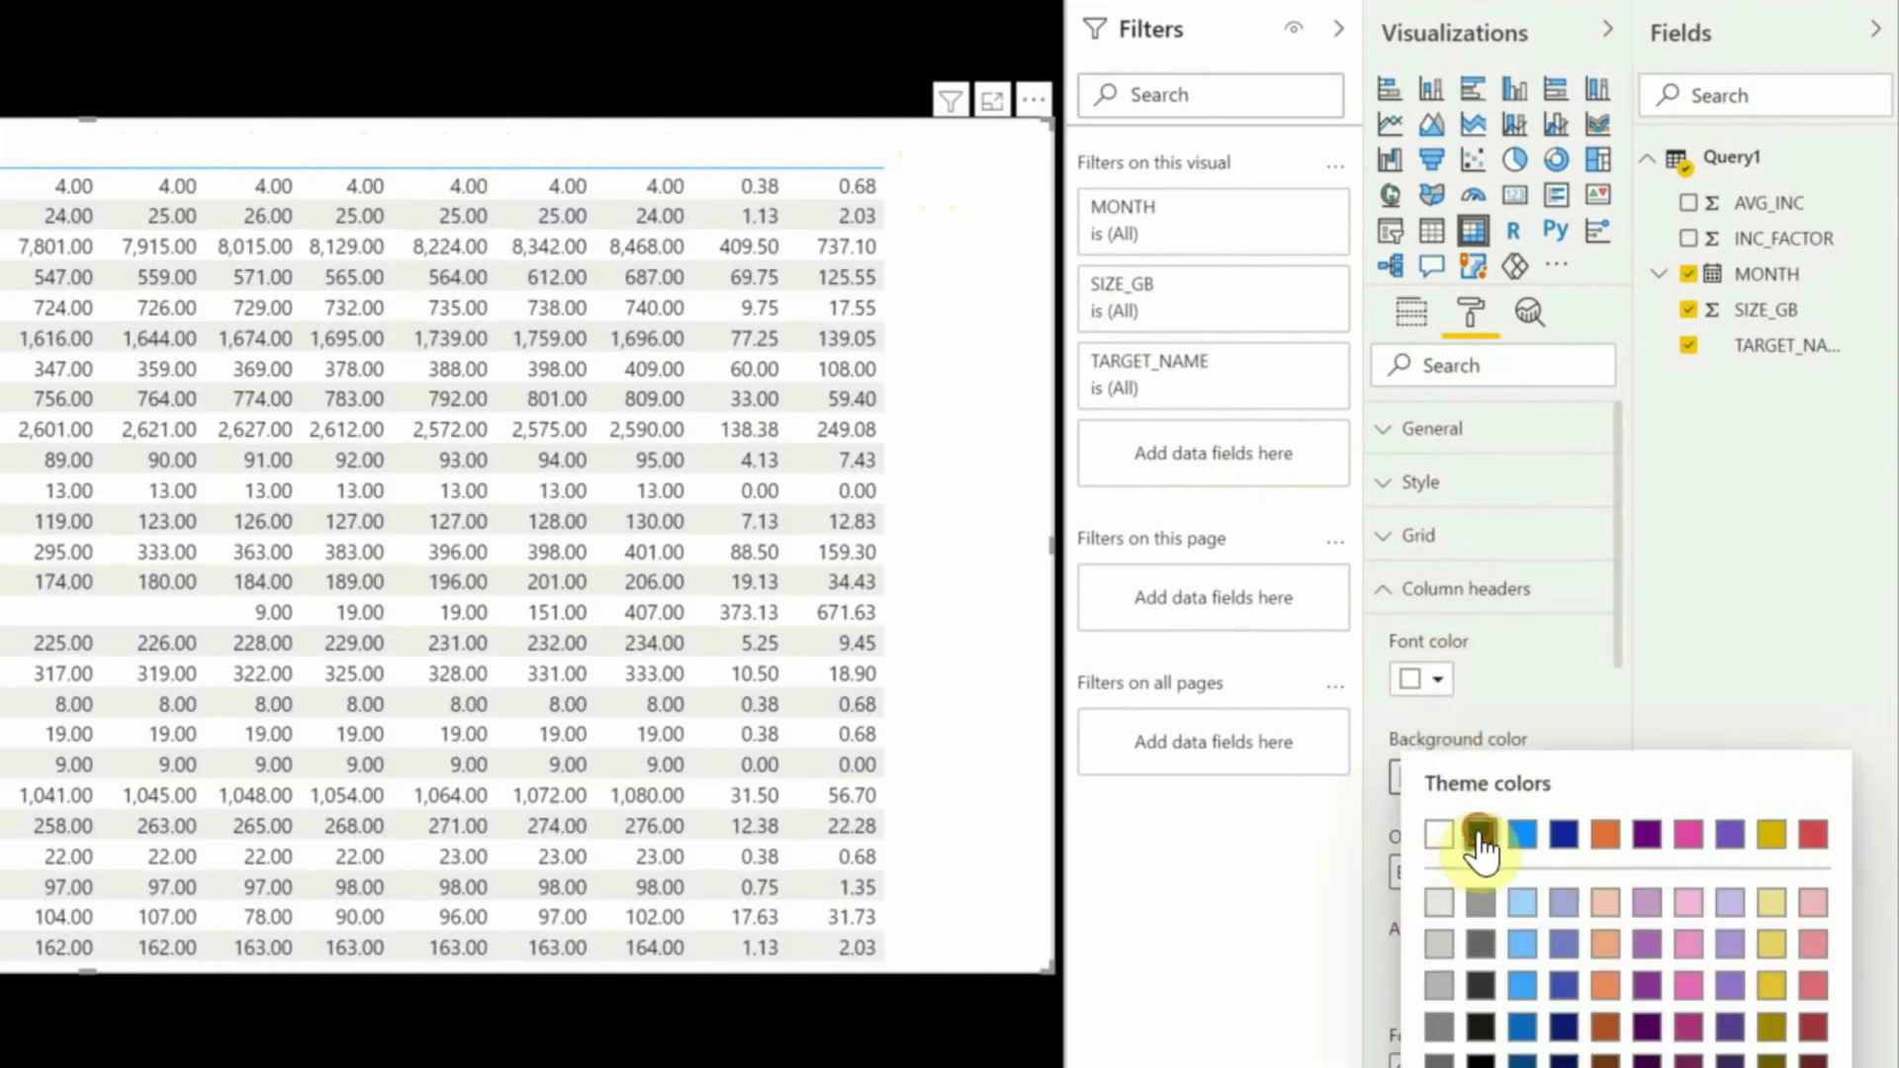
{"action": "left_click", "coordinate": [1480, 836]}
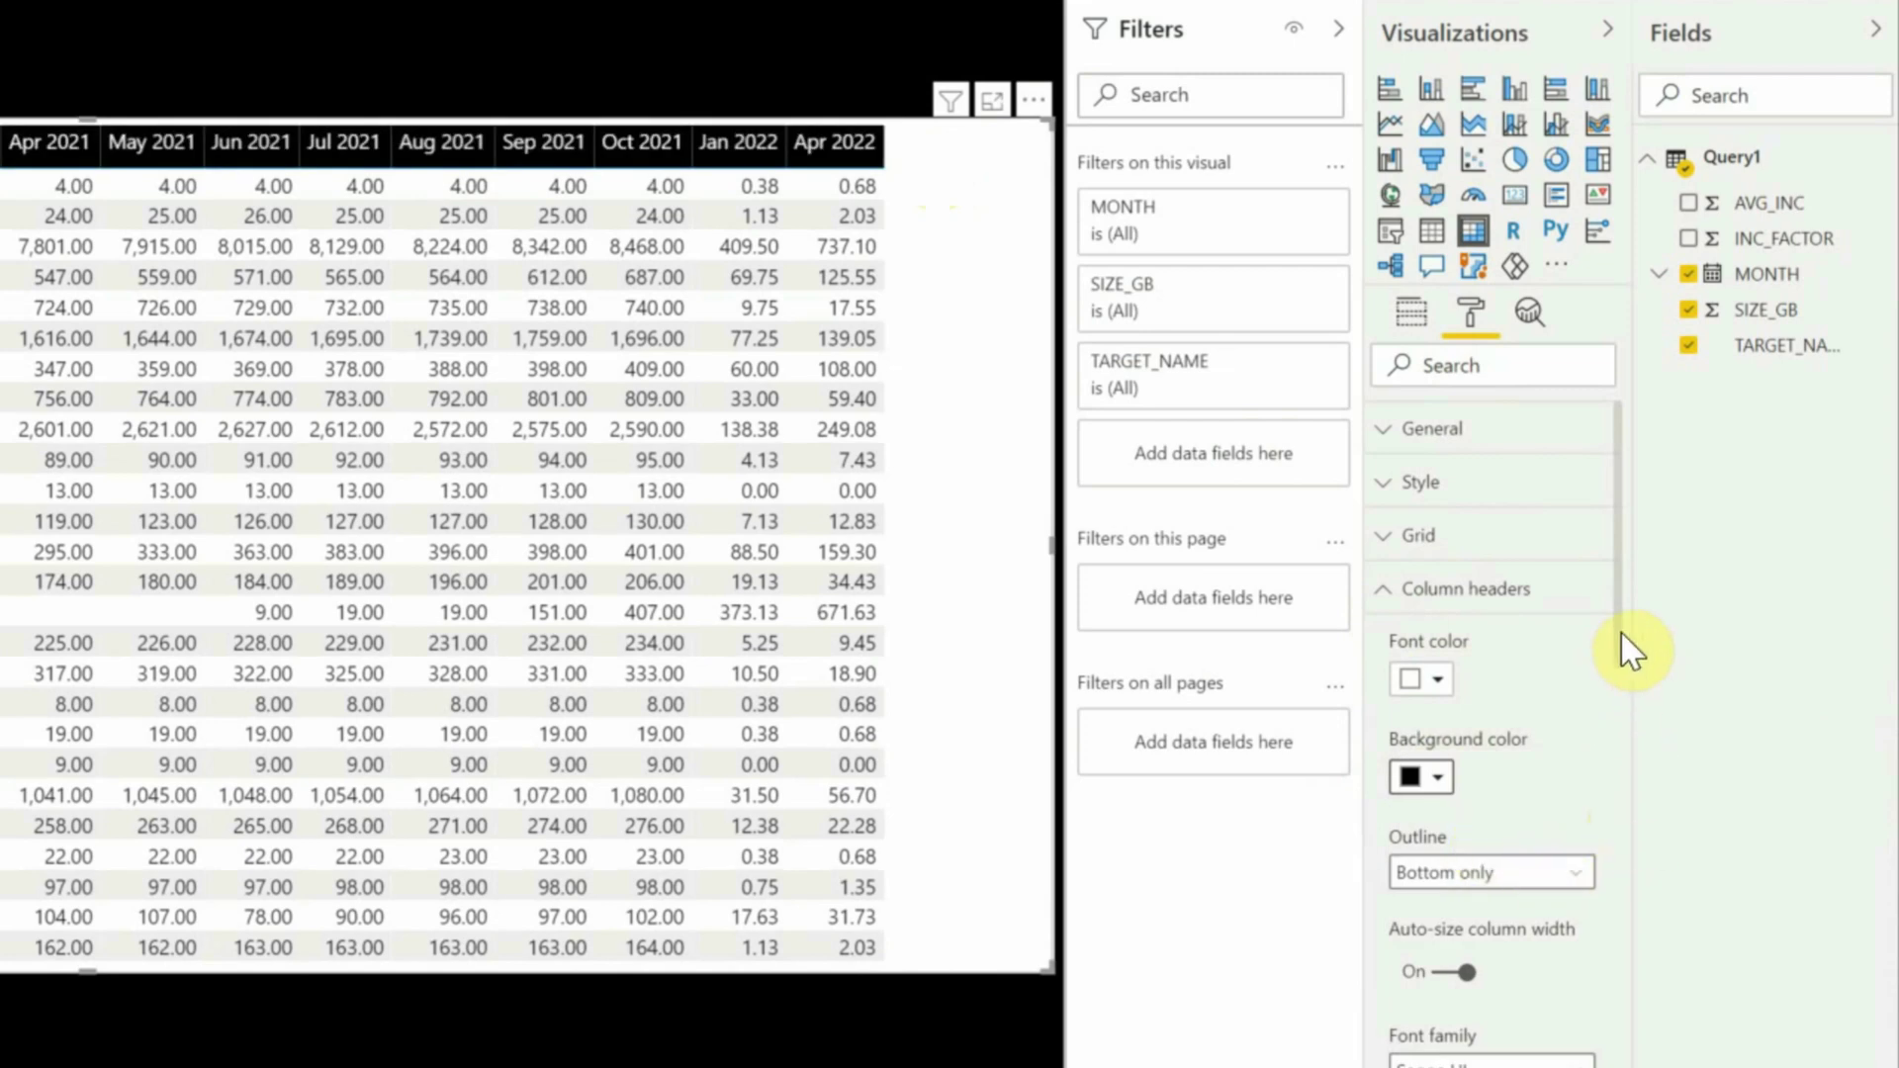
Step: Set the column headers' font family to Segoe UI Bold with a text size of 10 pt
{"action": "left_click_drag", "start_coordinate": [1620, 645], "coordinate": [1602, 941]}
{"action": "left_click", "coordinate": [1579, 704]}
{"action": "left_click", "coordinate": [1484, 975]}
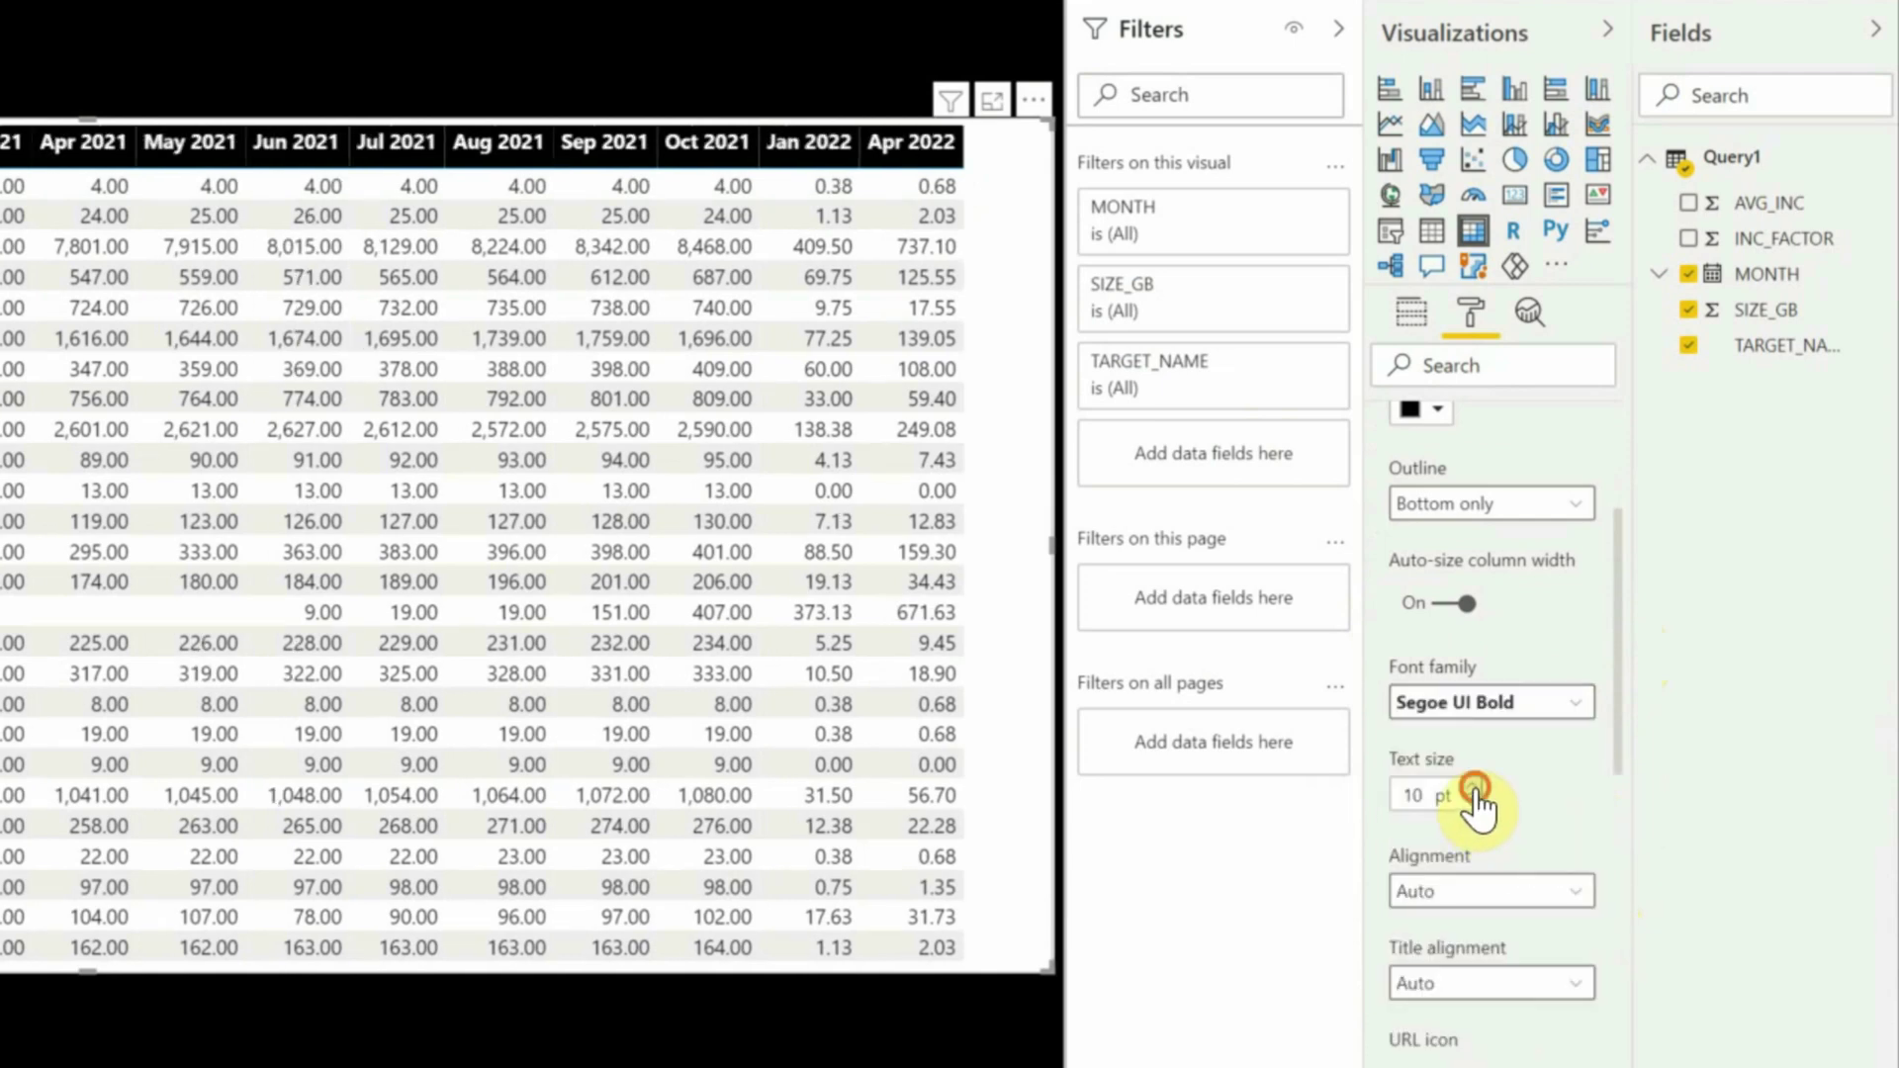
{"action": "left_click", "coordinate": [1473, 802]}
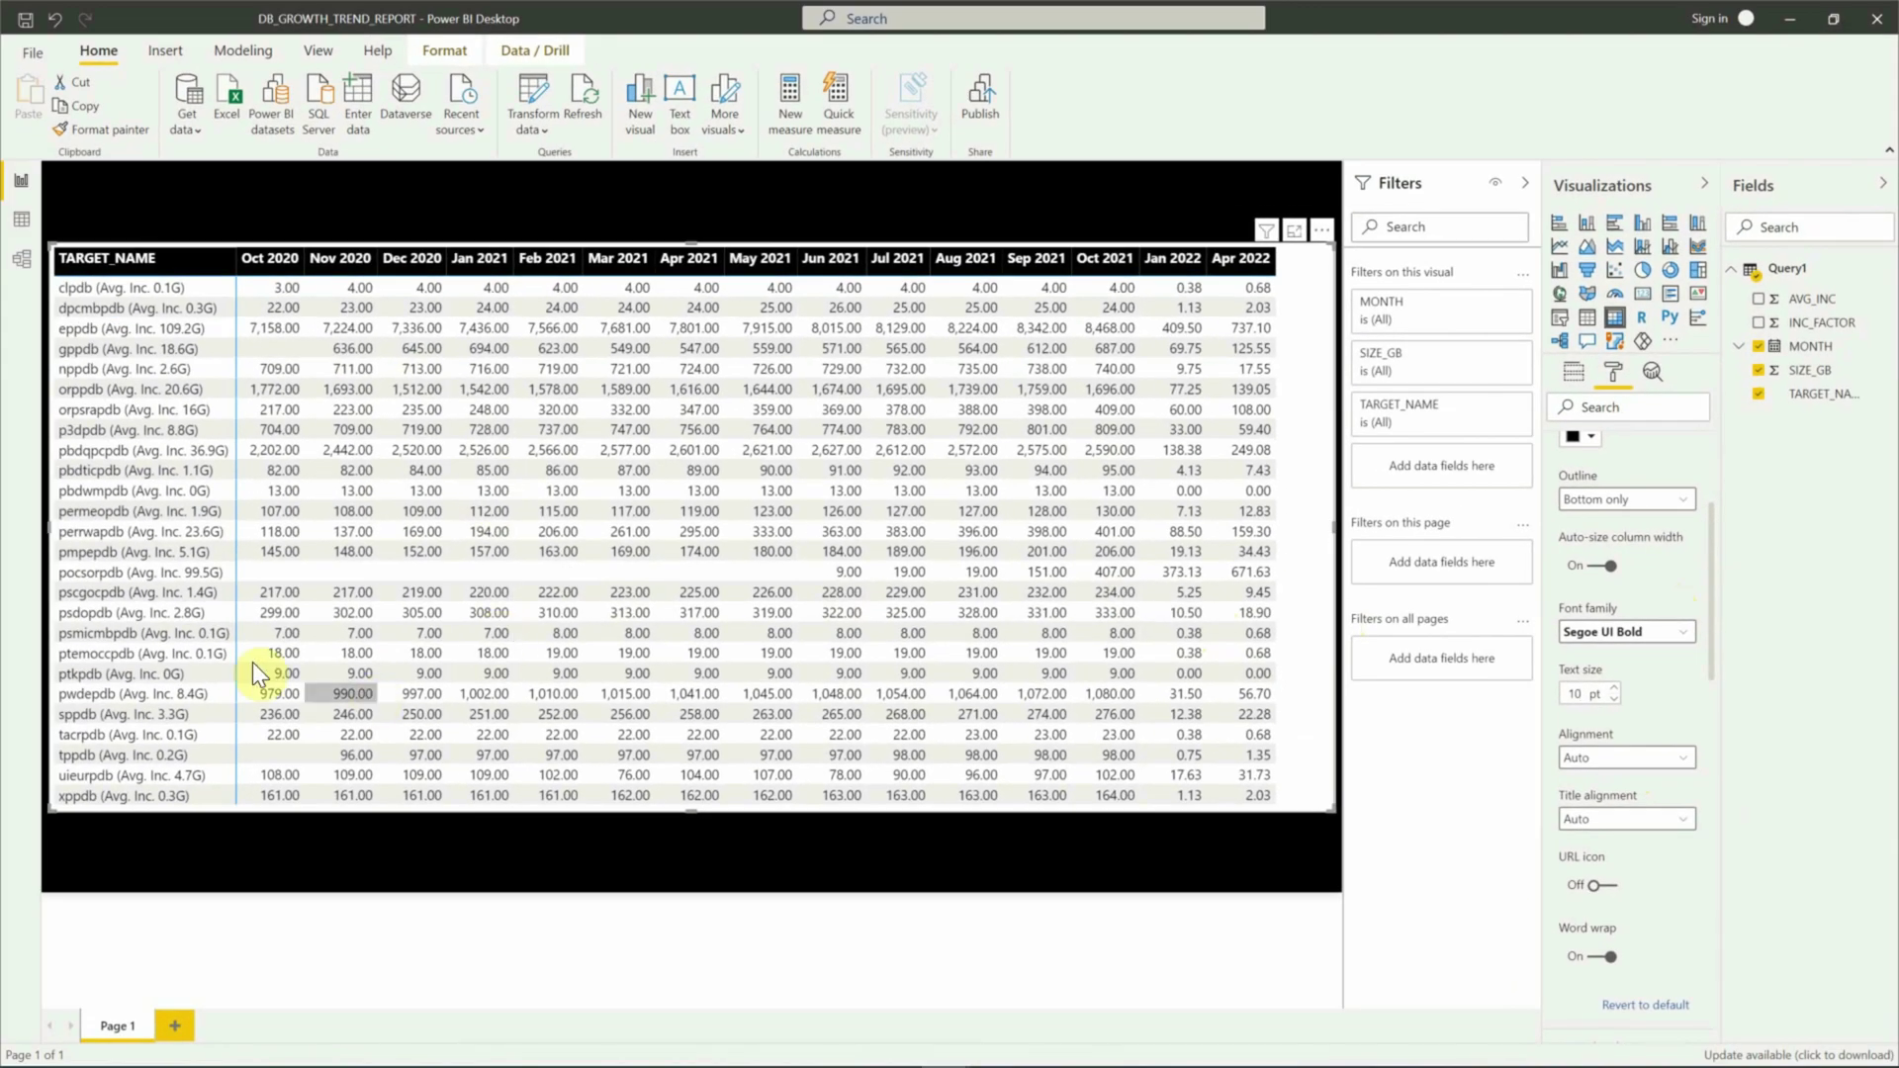
Step: Set the value decimal places of SIZE_GB to 0 in the matrix's field formatting
{"action": "scroll", "coordinate": [1580, 644], "scroll_direction": "up", "scroll_amount": 5}
{"action": "left_click", "coordinate": [1583, 627]}
{"action": "left_click", "coordinate": [1552, 737]}
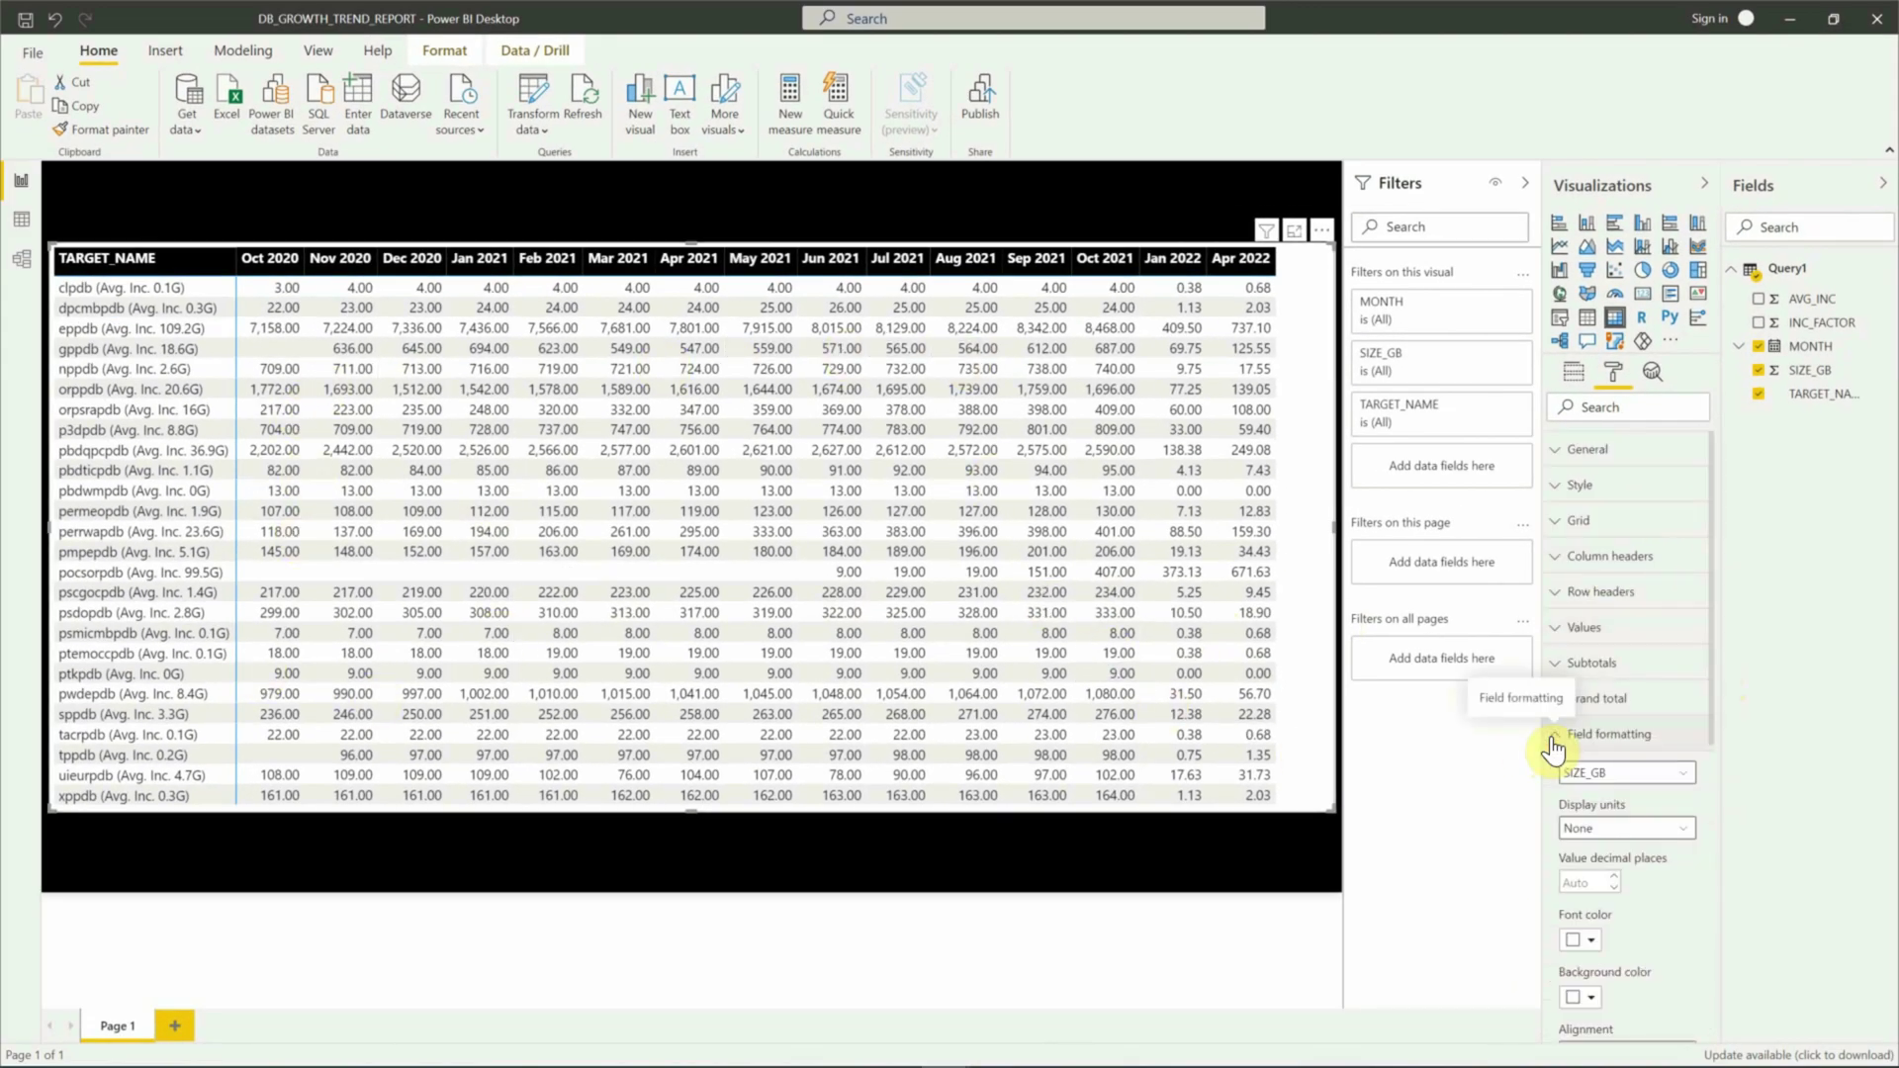
{"action": "scroll", "coordinate": [1706, 781], "scroll_direction": "down", "scroll_amount": 3}
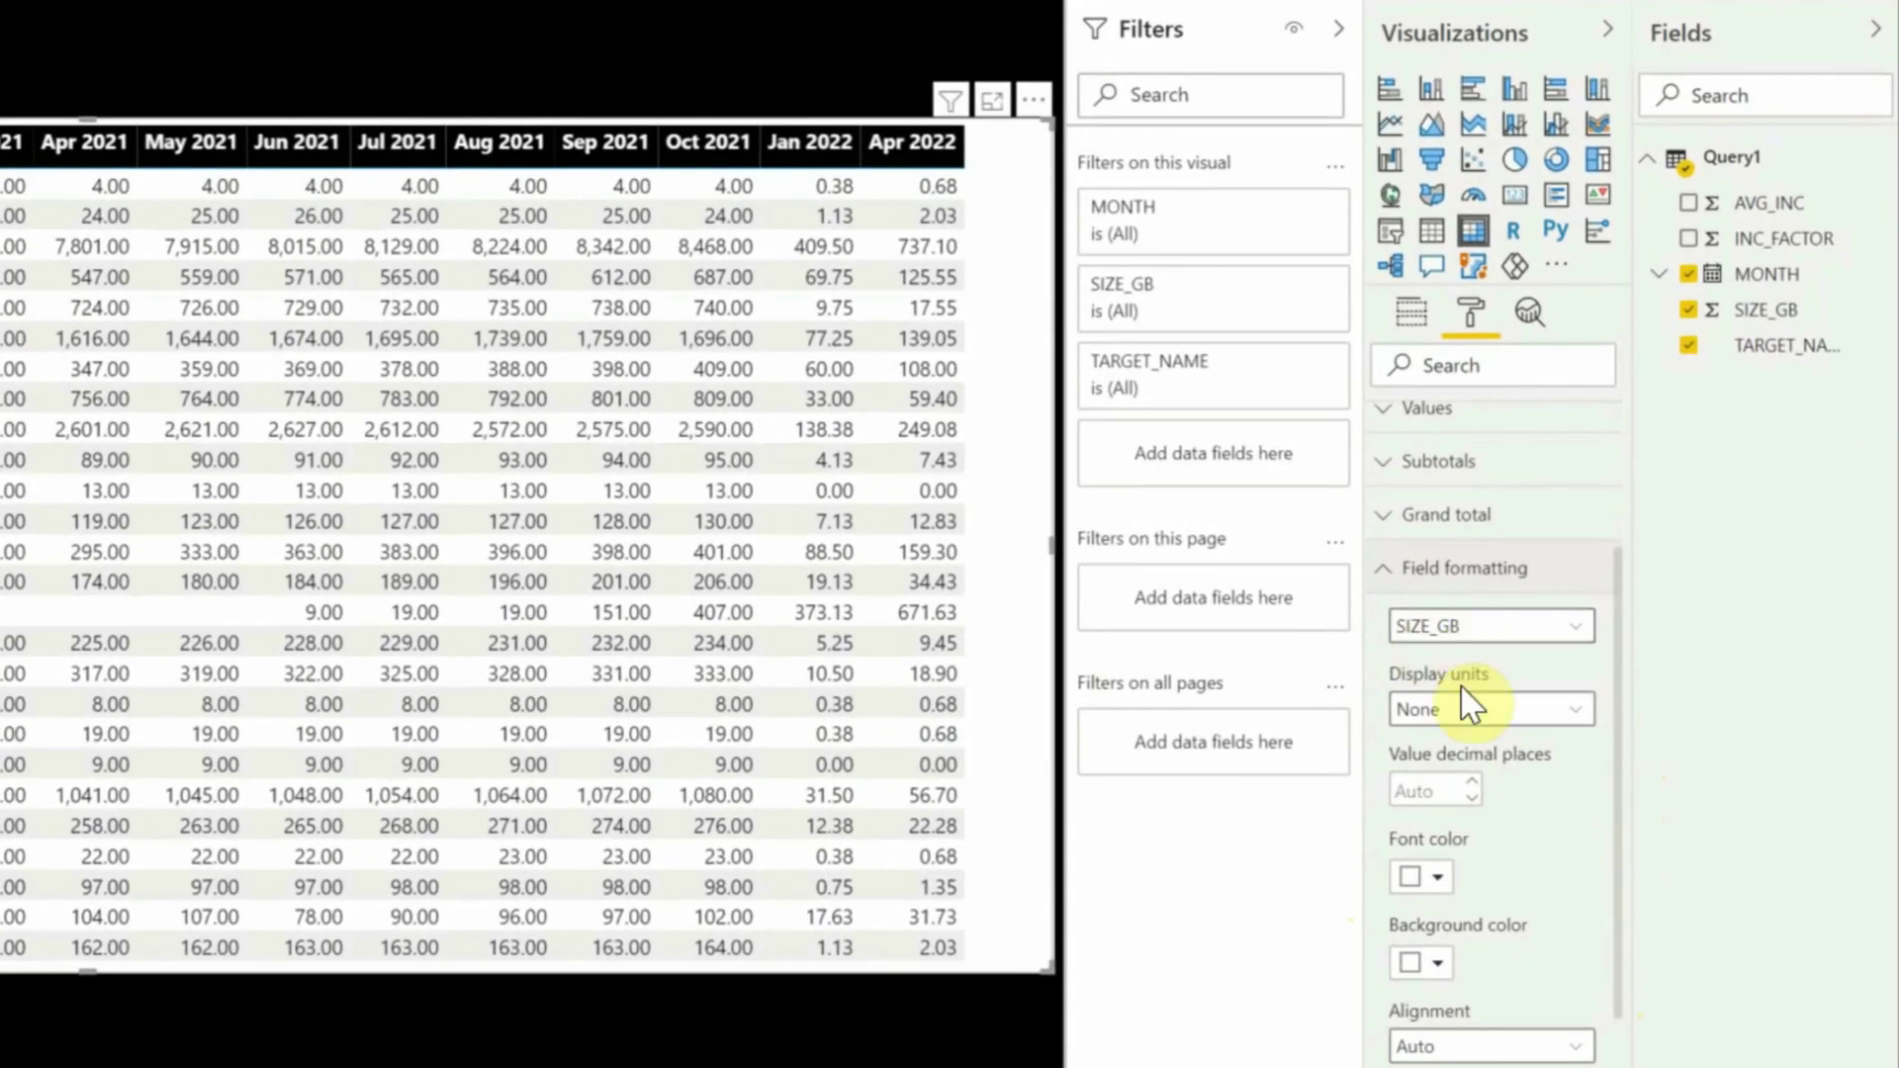
{"action": "left_click", "coordinate": [1414, 791]}
{"action": "type", "text": "0"}
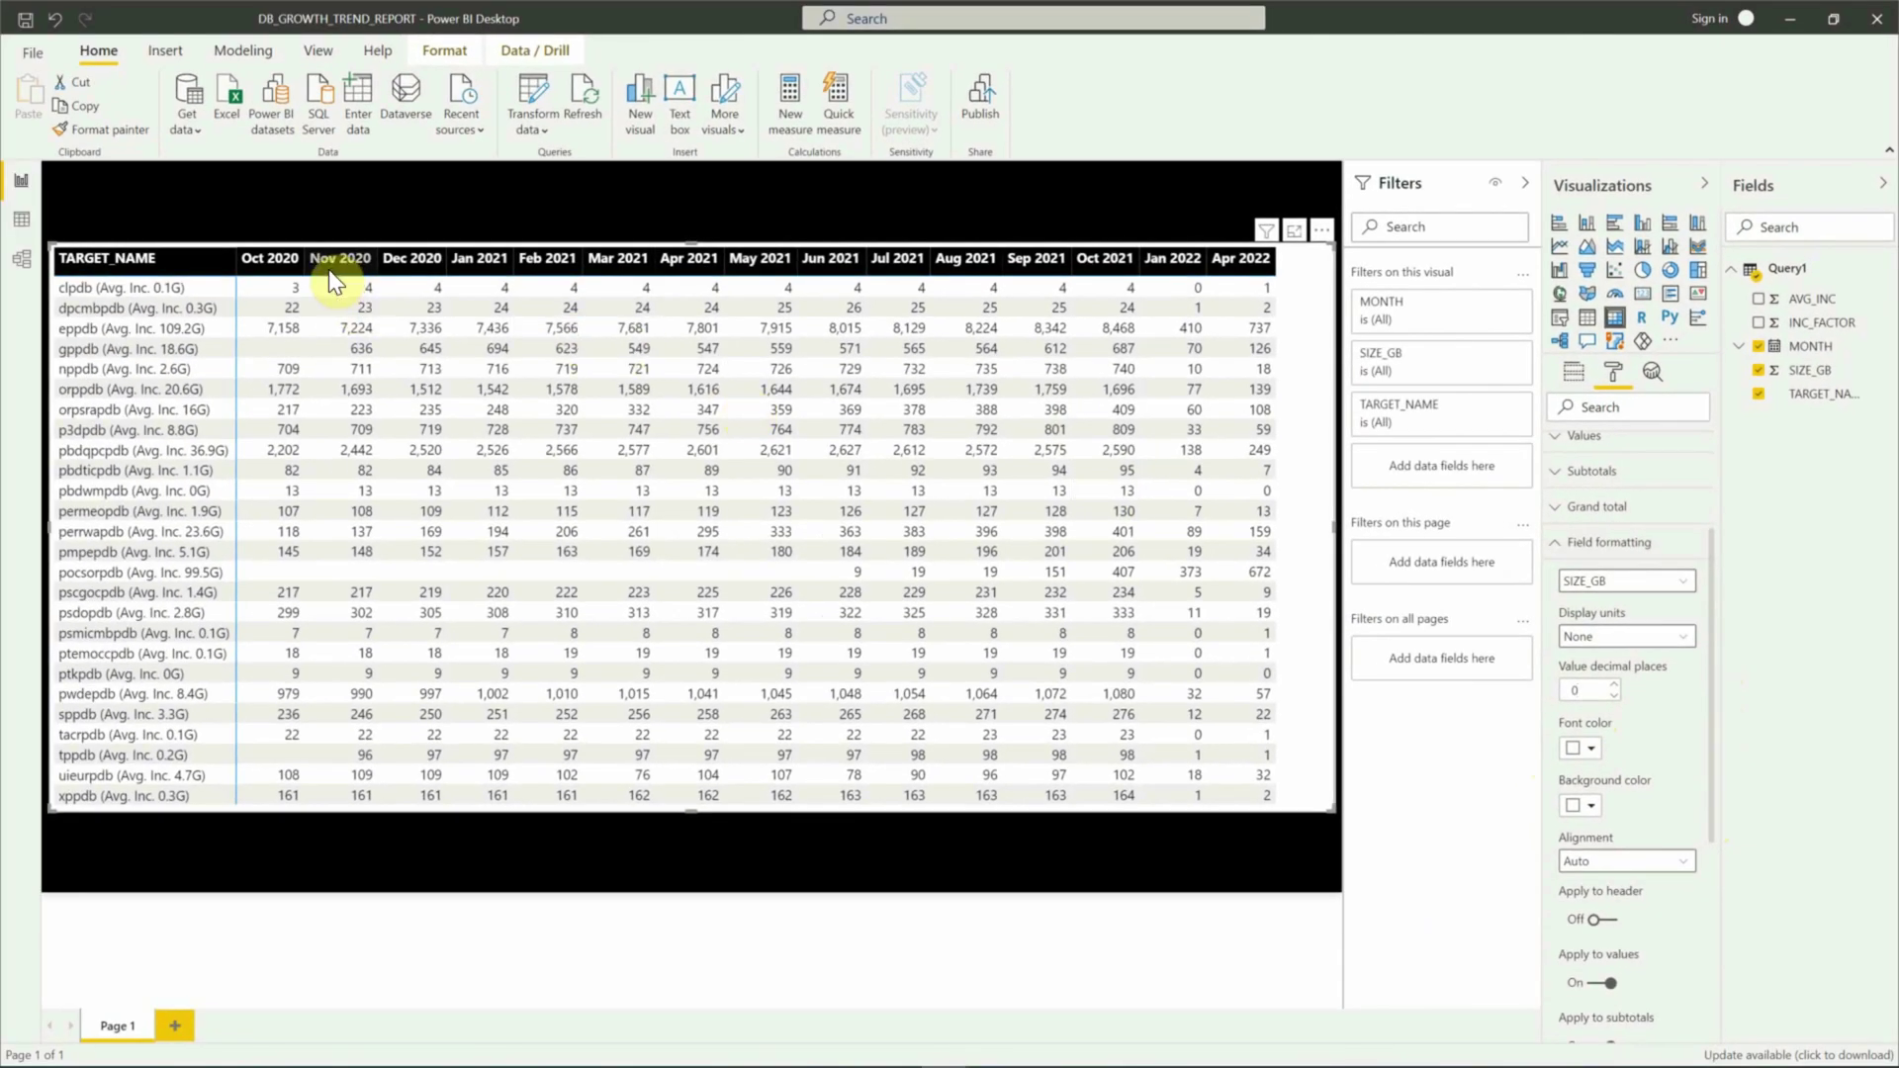
{"action": "left_click", "coordinate": [1319, 609]}
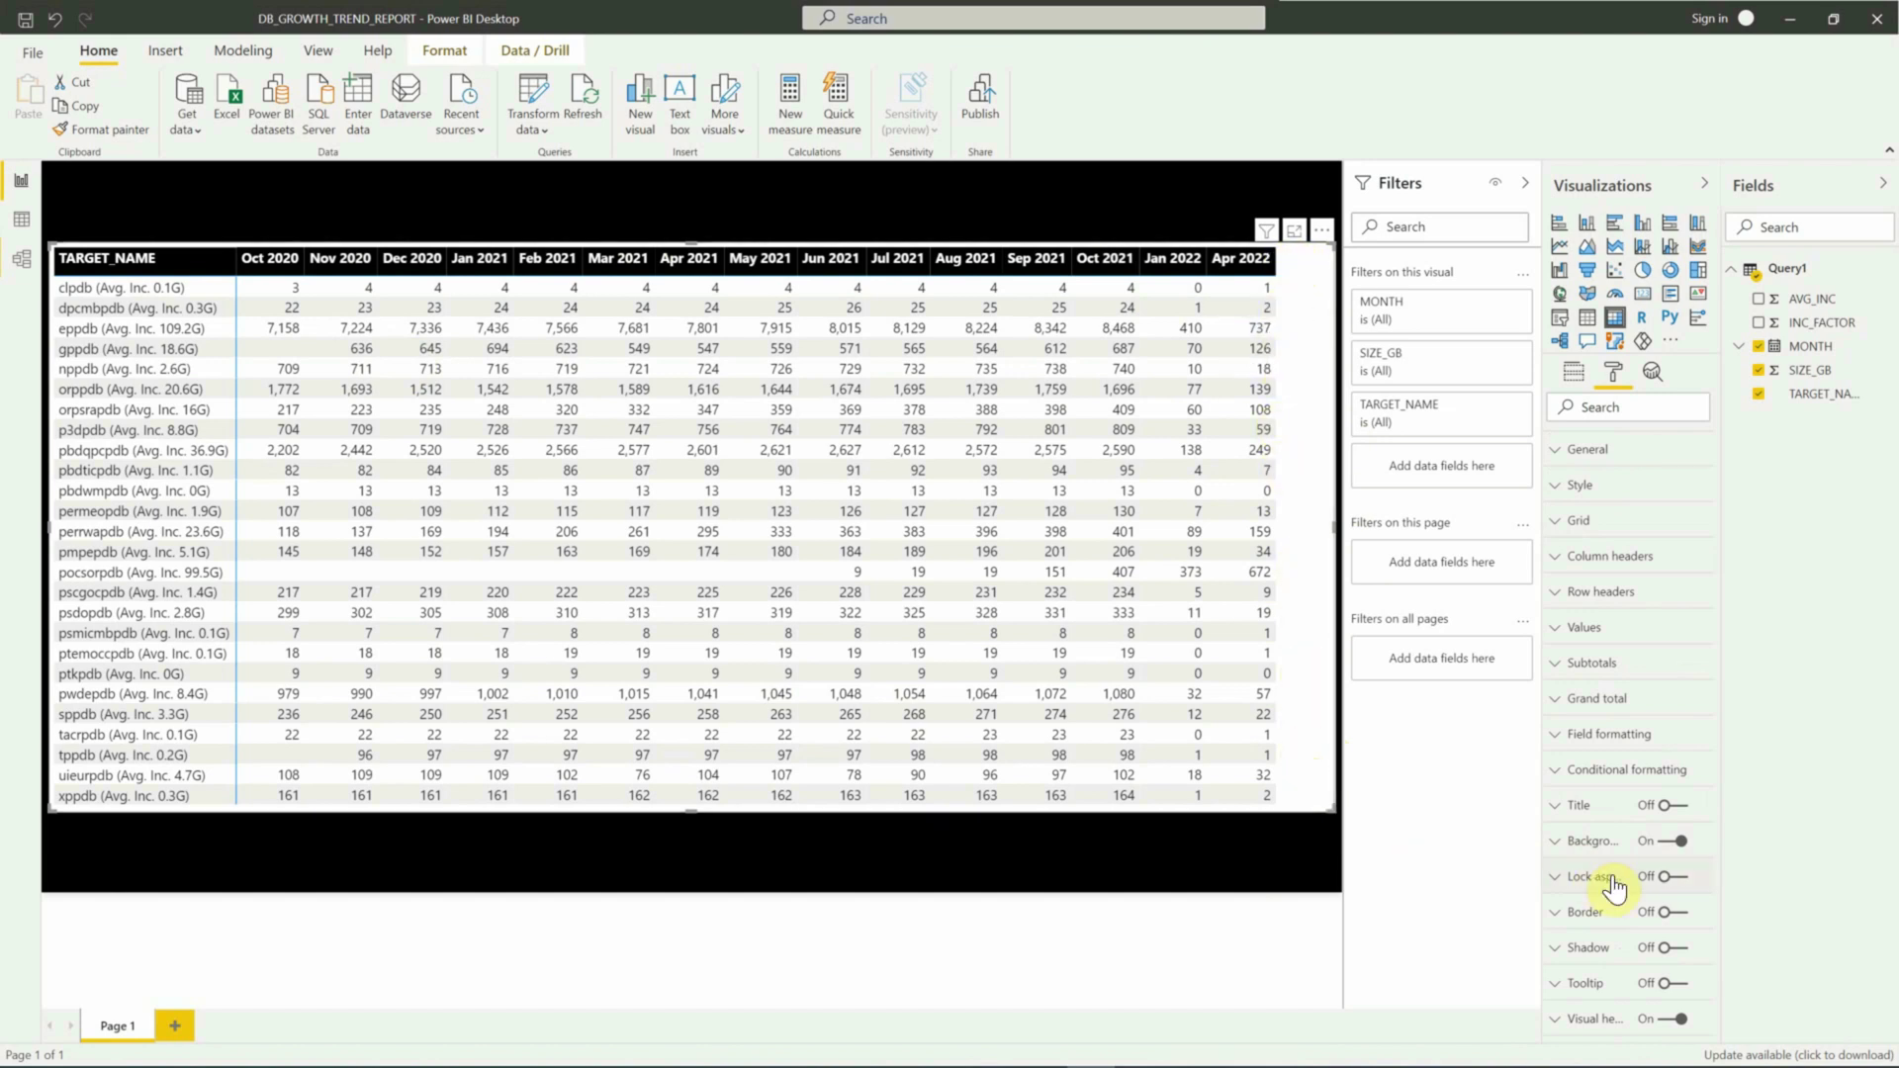
Step: Turn off the matrix visual's background and widen the TARGET_NAME column so the table fills the visual's width
{"action": "left_click", "coordinate": [1657, 846]}
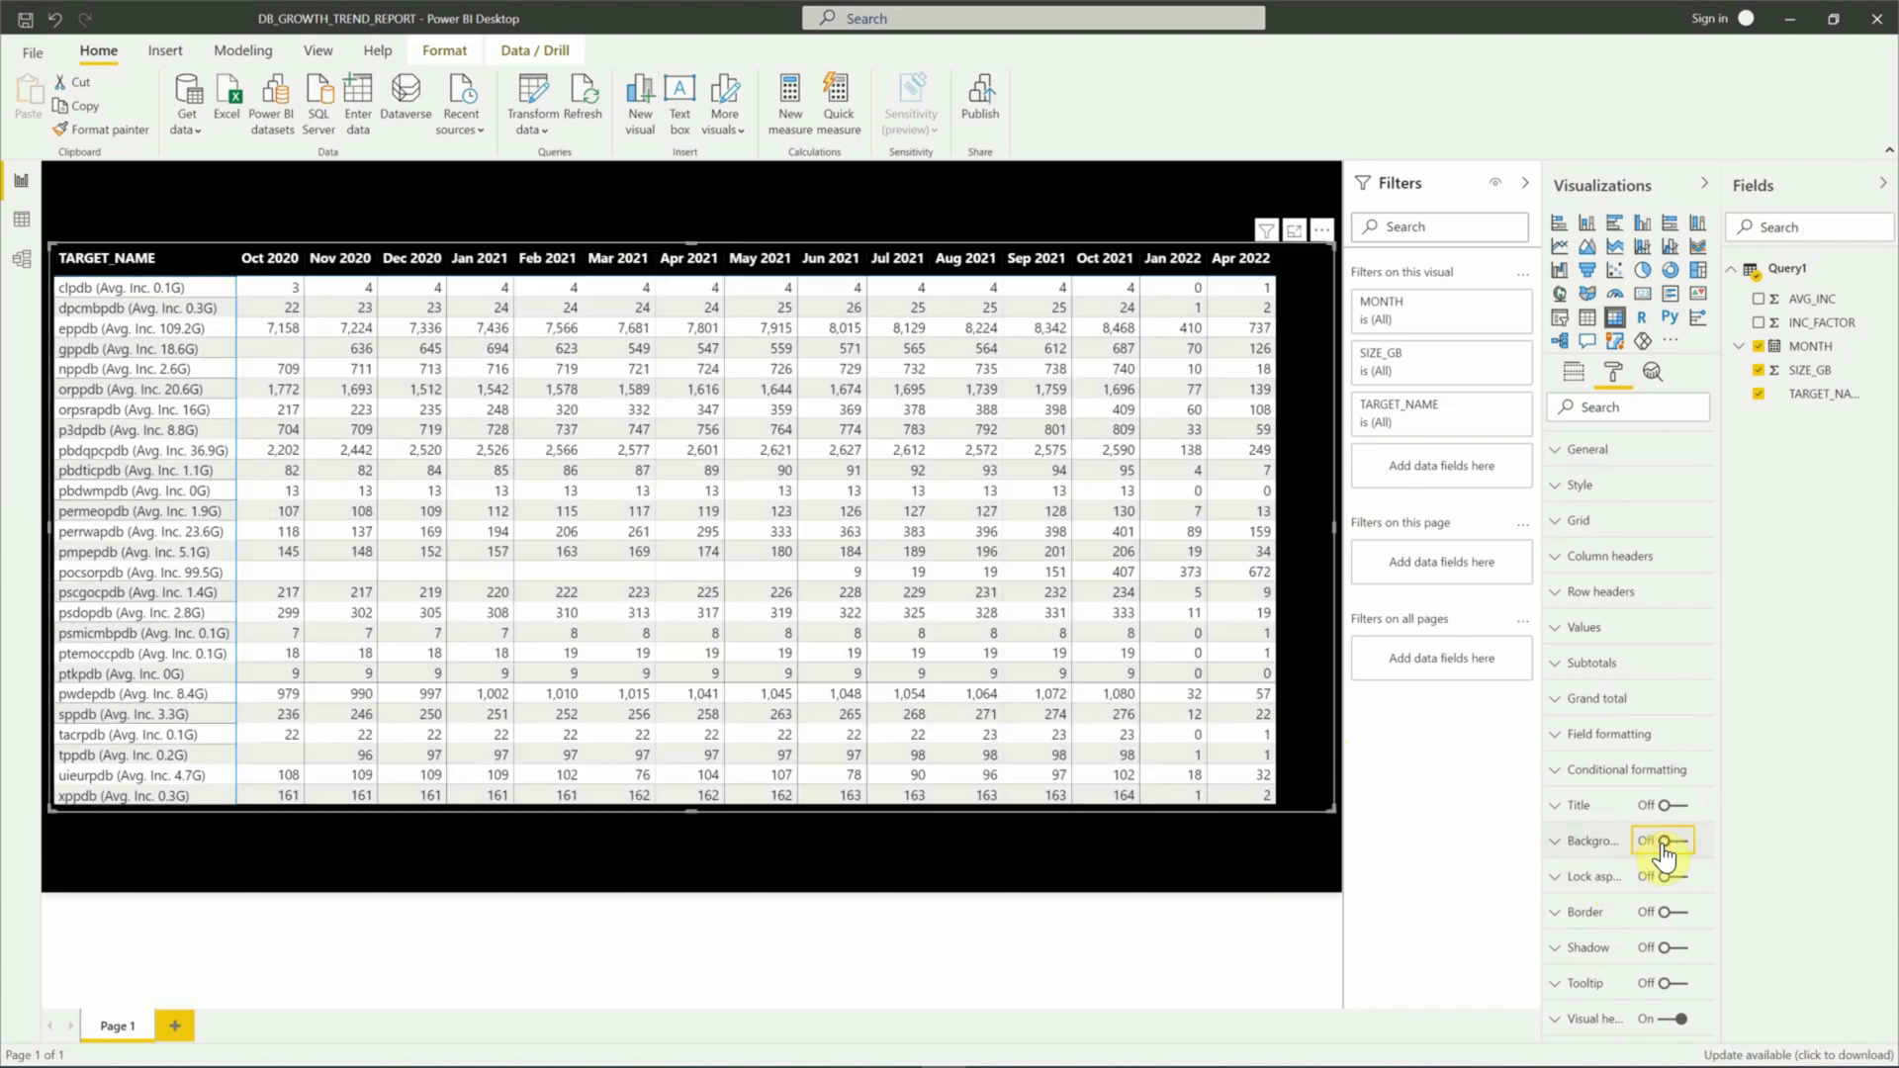
{"action": "left_click_drag", "start_coordinate": [235, 262], "coordinate": [281, 263]}
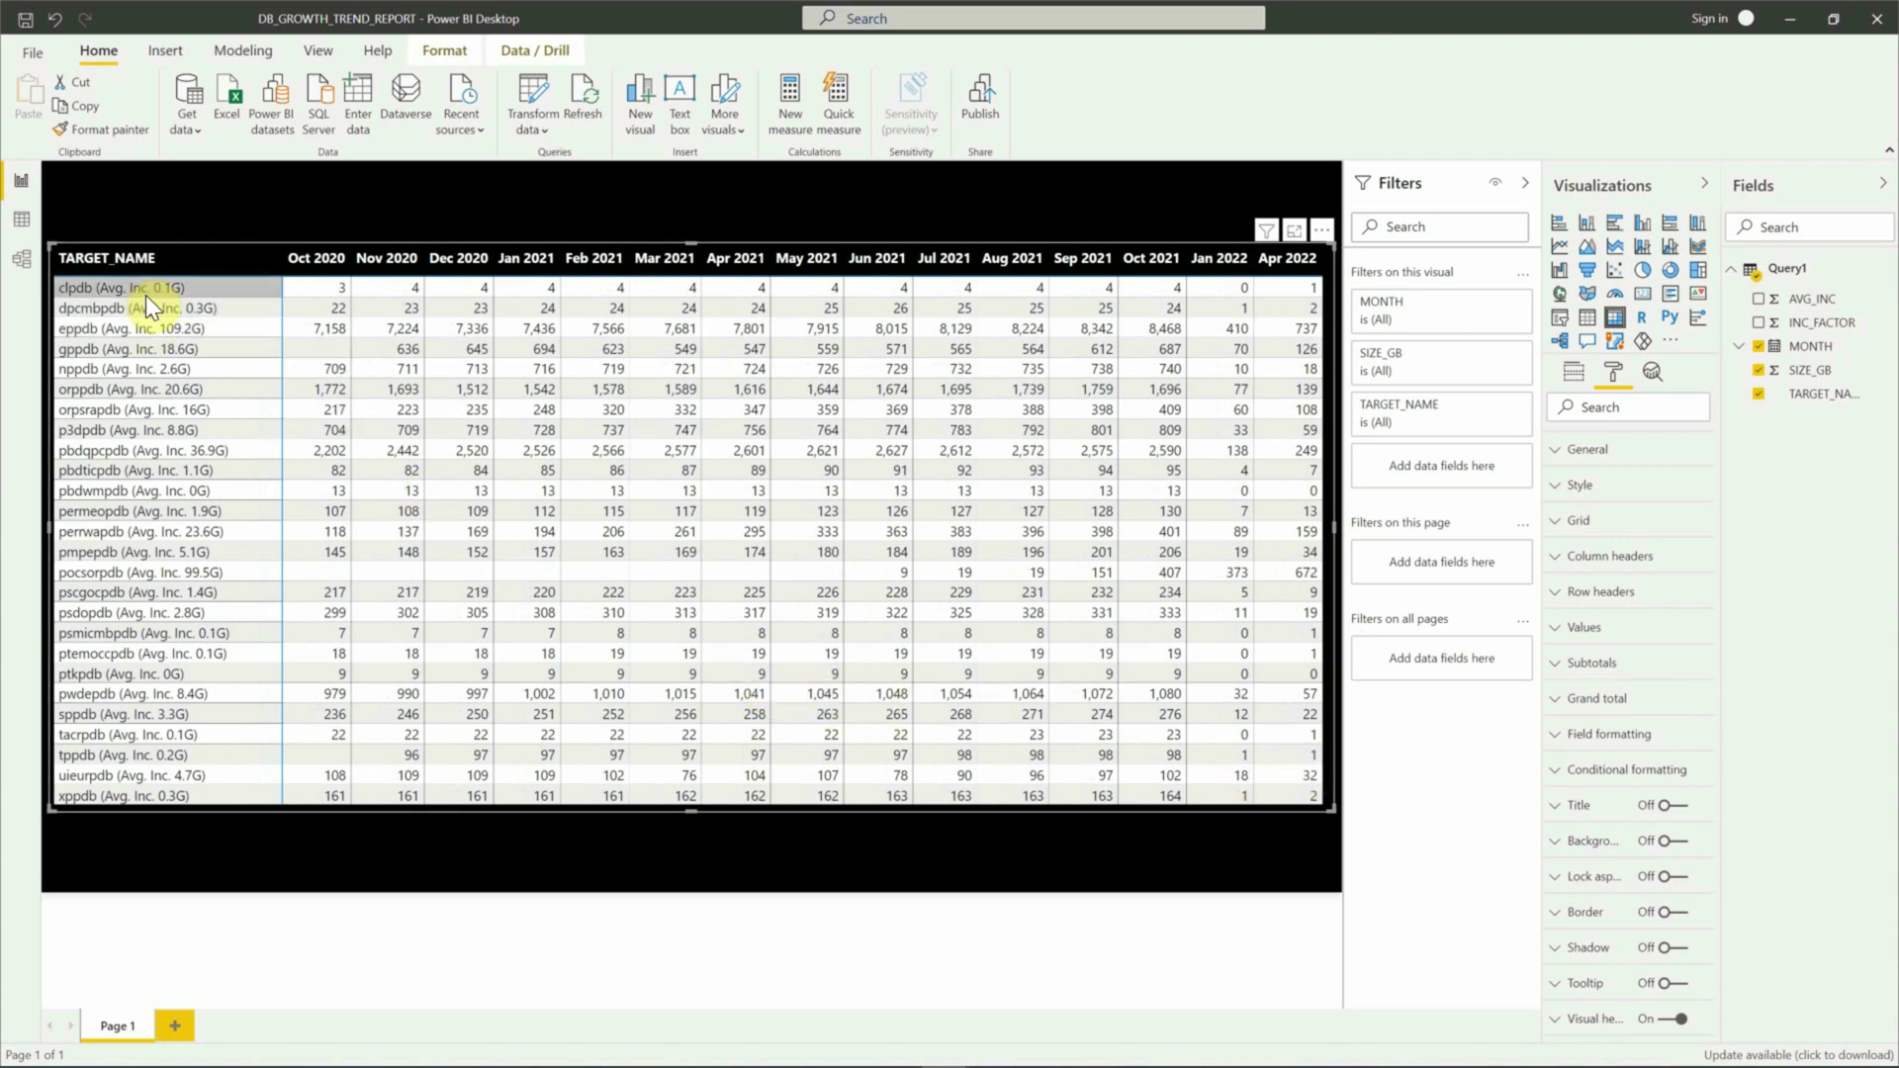
{"action": "left_click", "coordinate": [273, 432]}
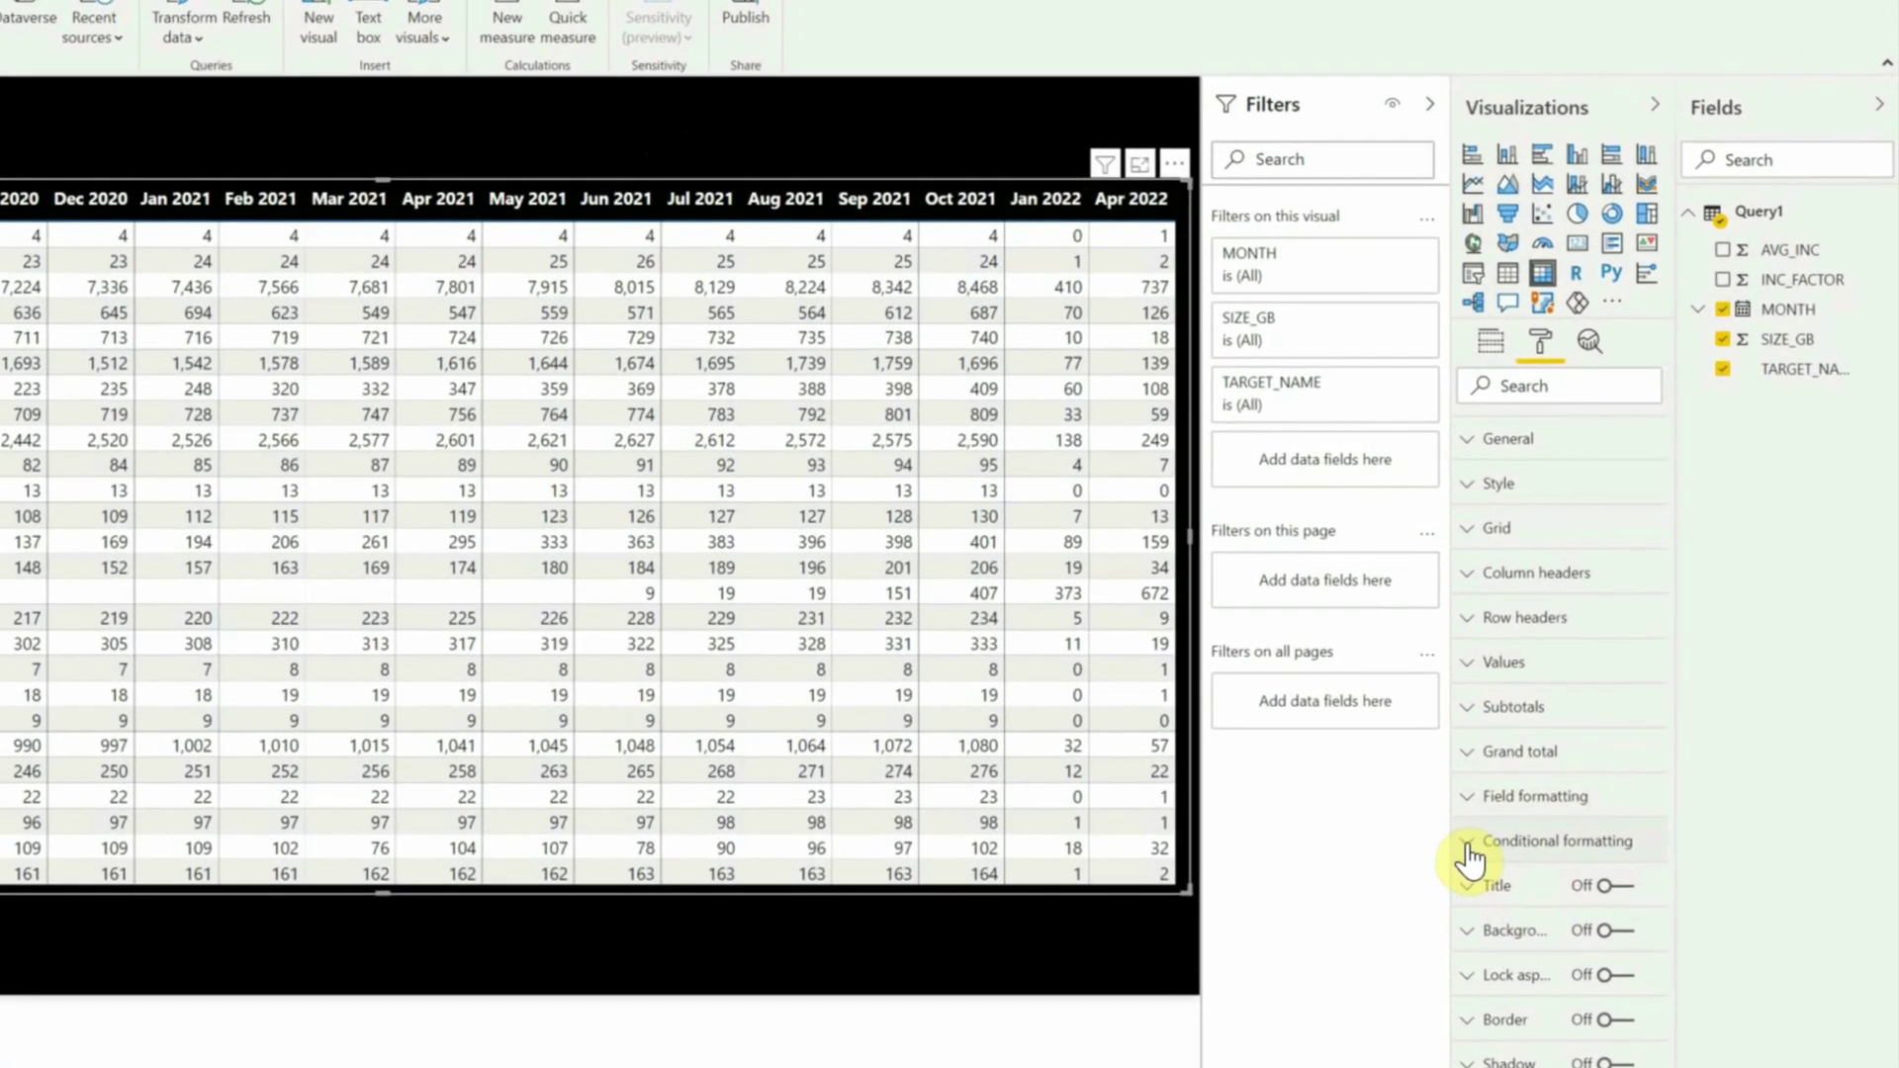
Step: Turn on background colour conditional formatting for SIZE_GB and open its advanced controls
{"action": "left_click", "coordinate": [1529, 804]}
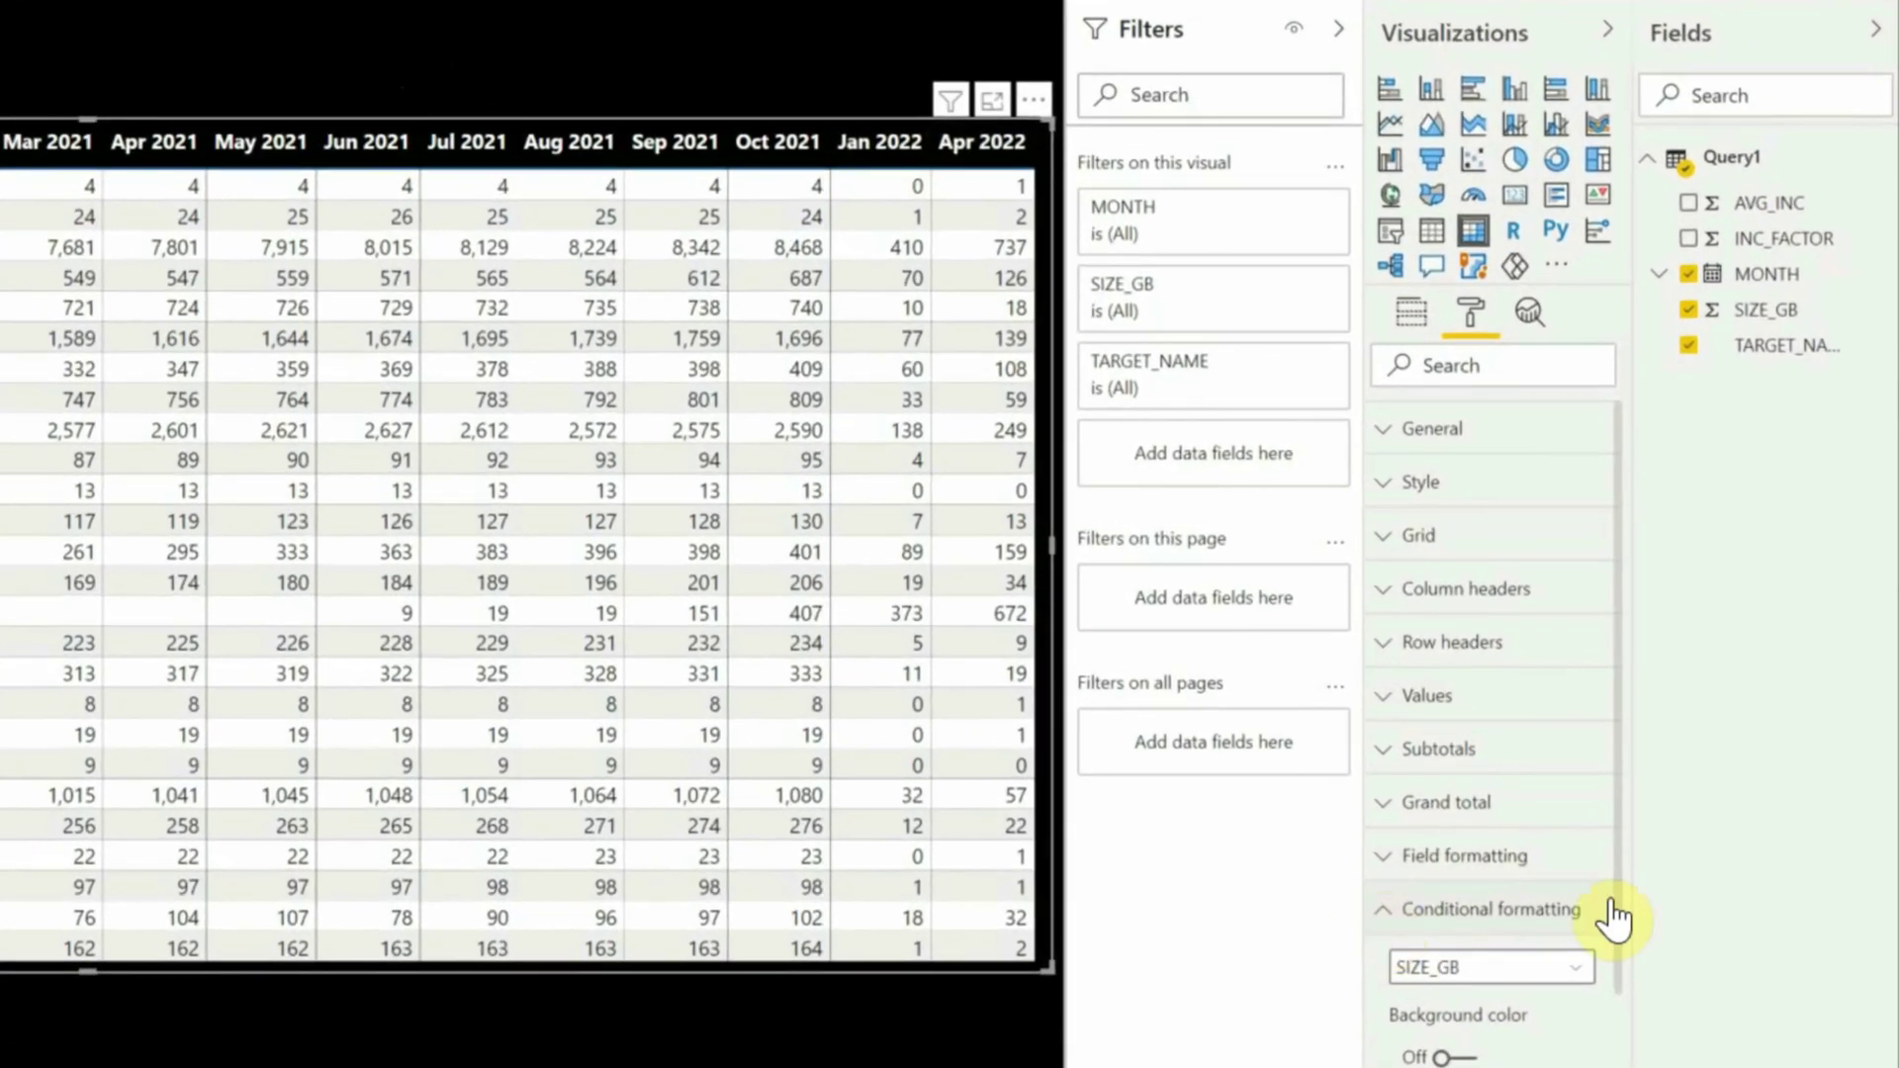
{"action": "scroll", "coordinate": [1612, 1005], "scroll_direction": "down", "scroll_amount": 4}
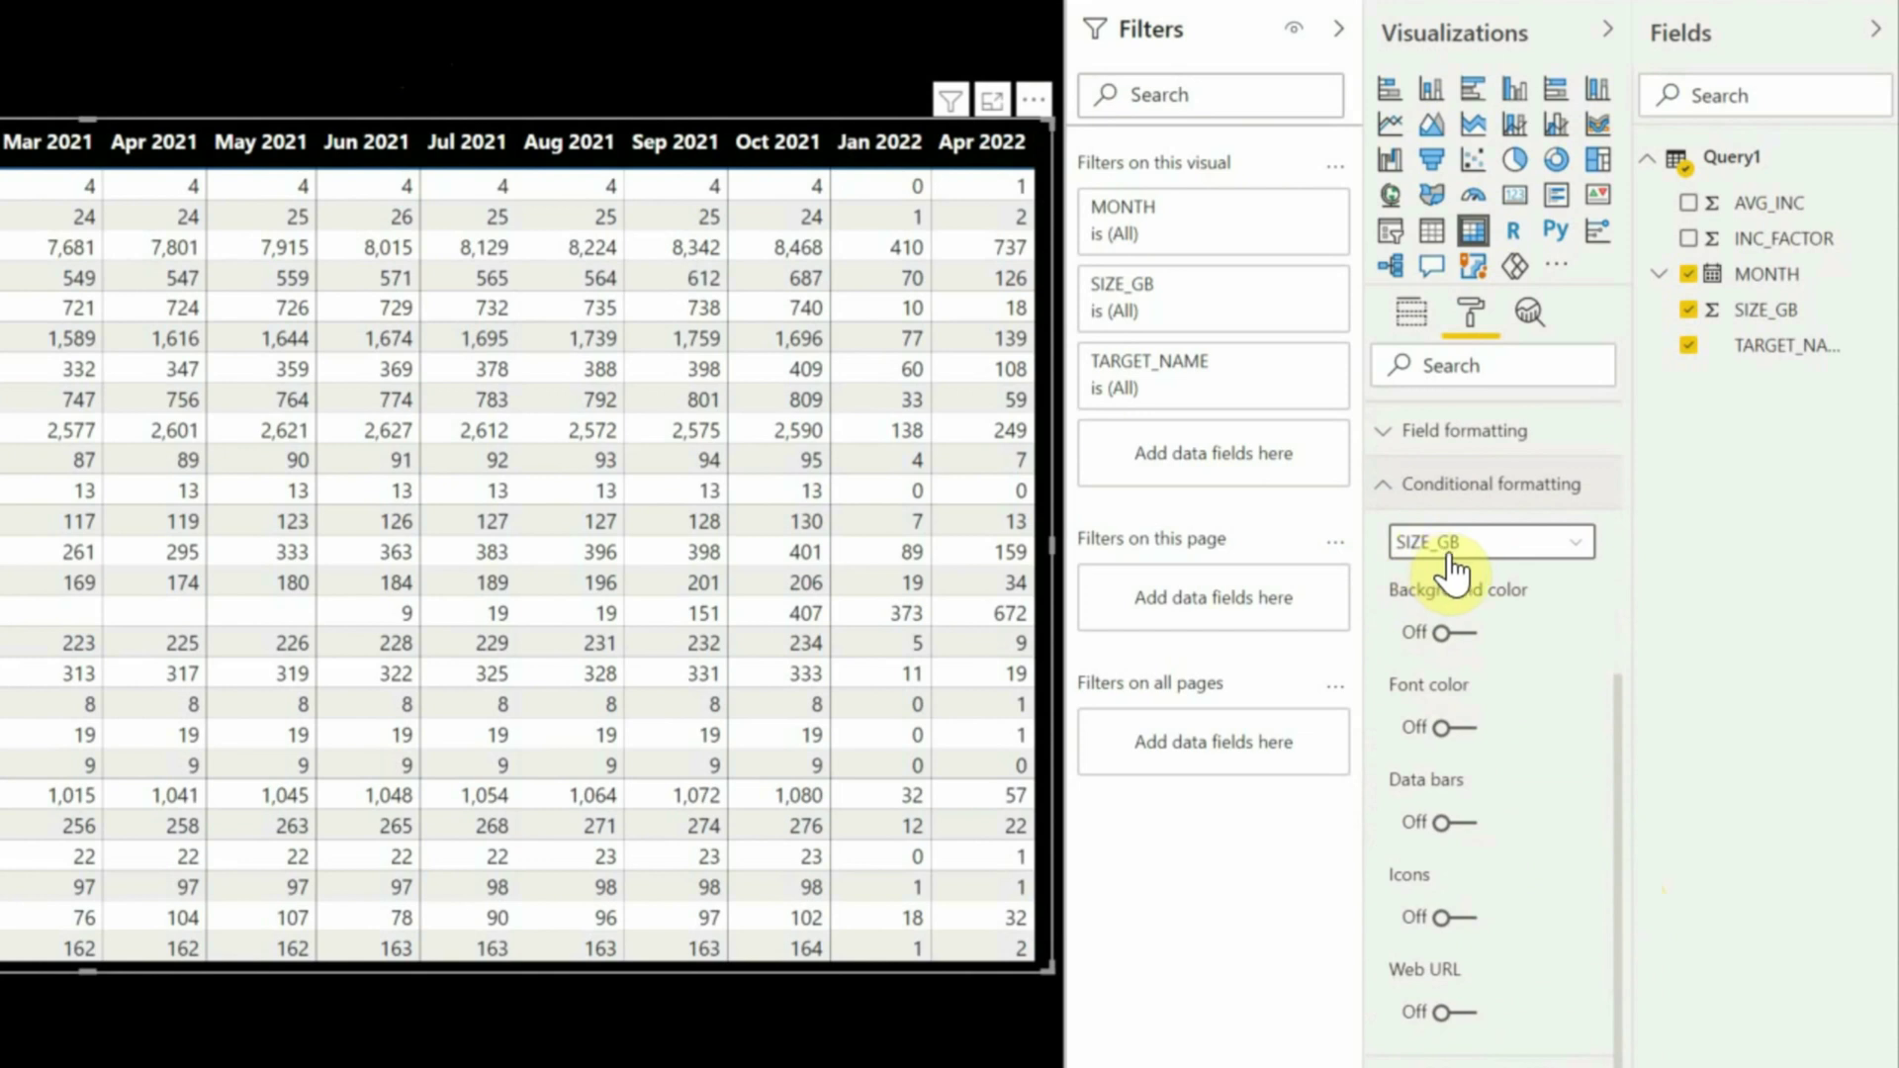
{"action": "left_click", "coordinate": [1439, 638]}
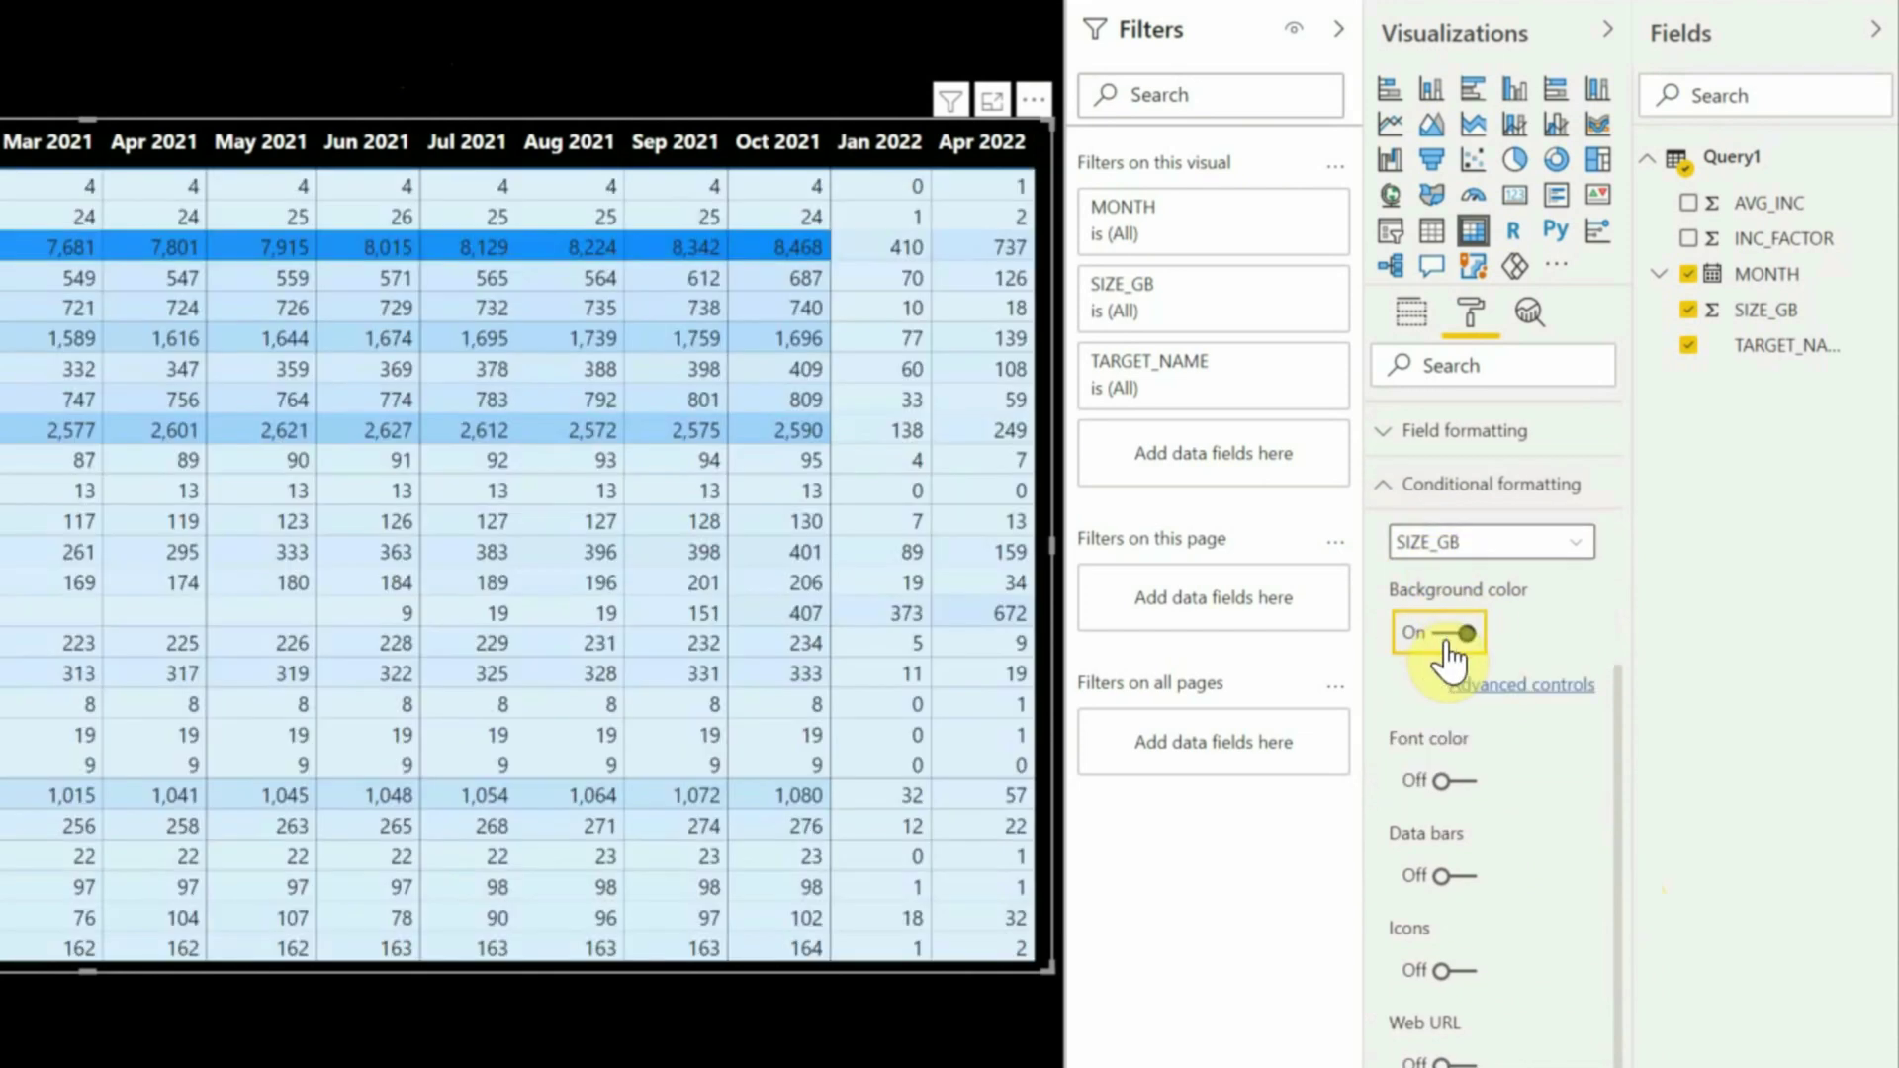
{"action": "left_click", "coordinate": [1489, 685]}
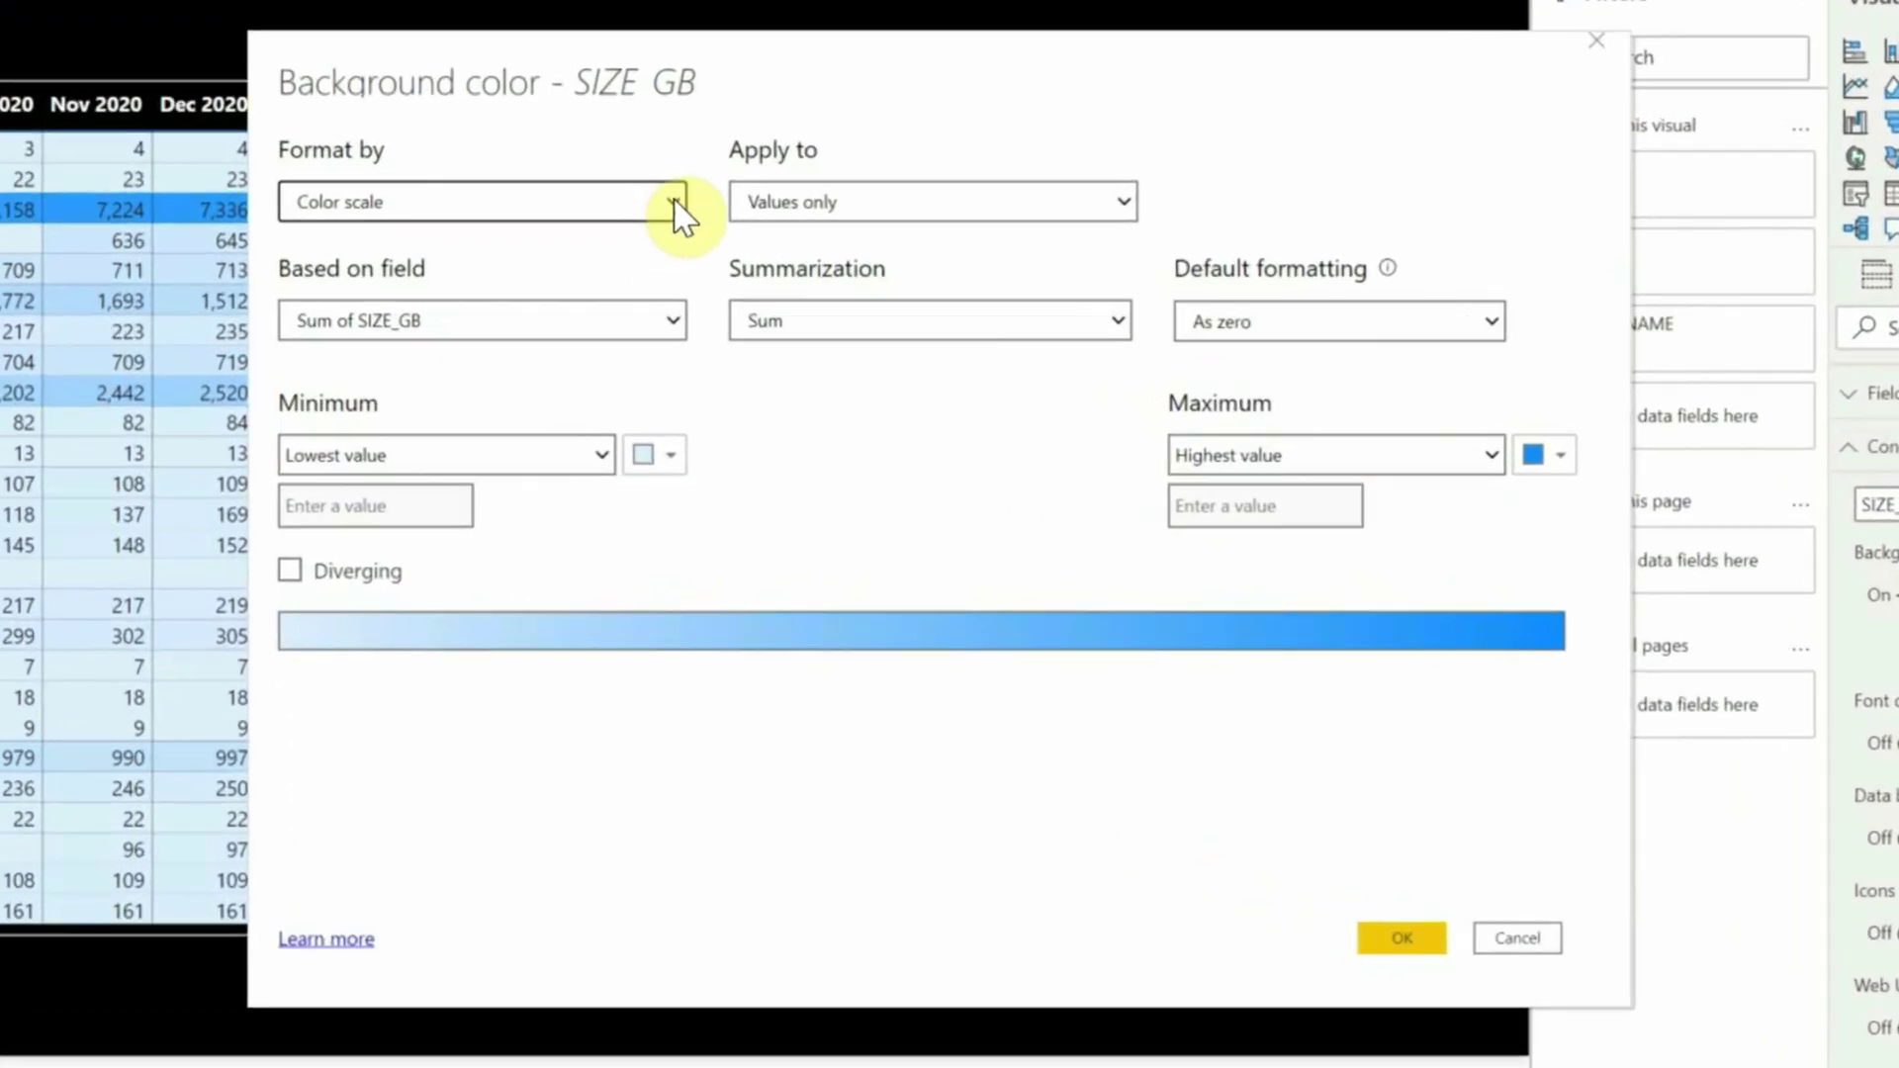
Step: Format the SIZE_GB background colour by Rules, based on the INC_FACTOR field with Average summarization
{"action": "left_click", "coordinate": [701, 241]}
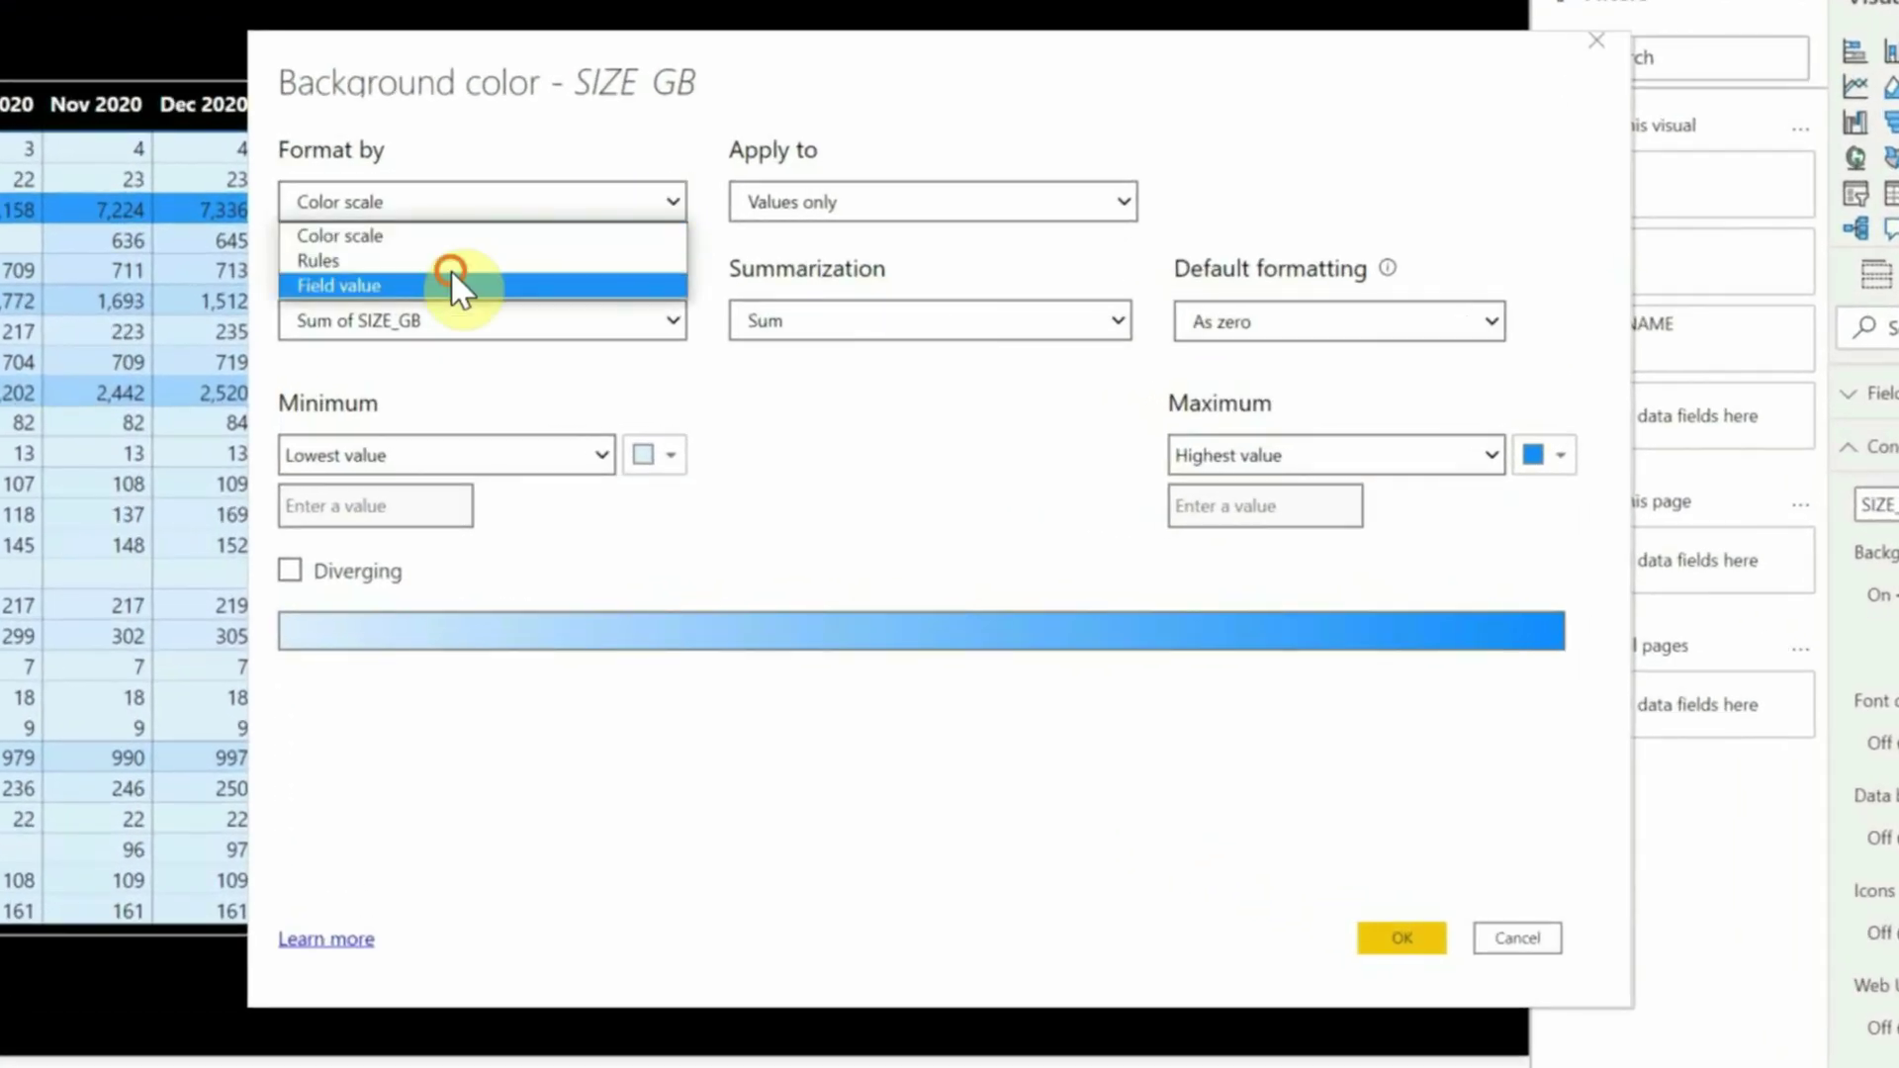
{"action": "left_click", "coordinate": [517, 295]}
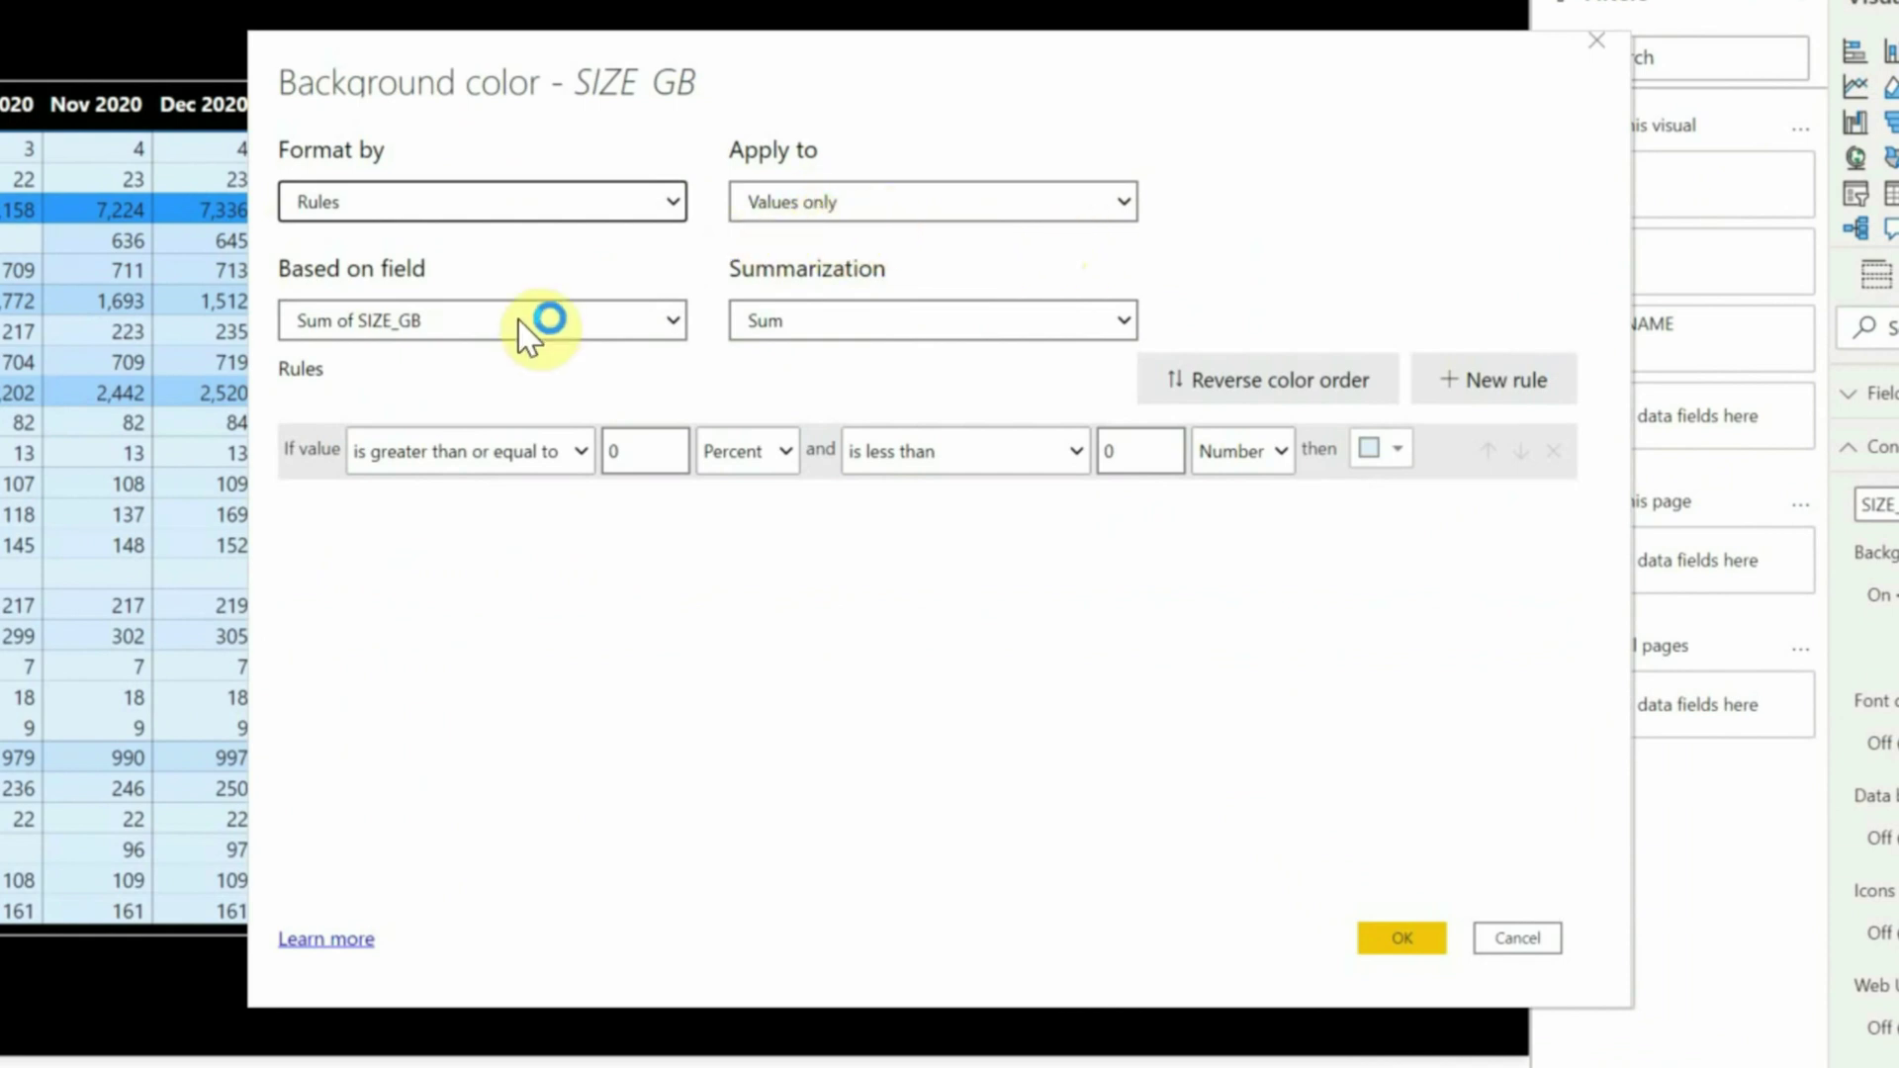
{"action": "left_click", "coordinate": [420, 322]}
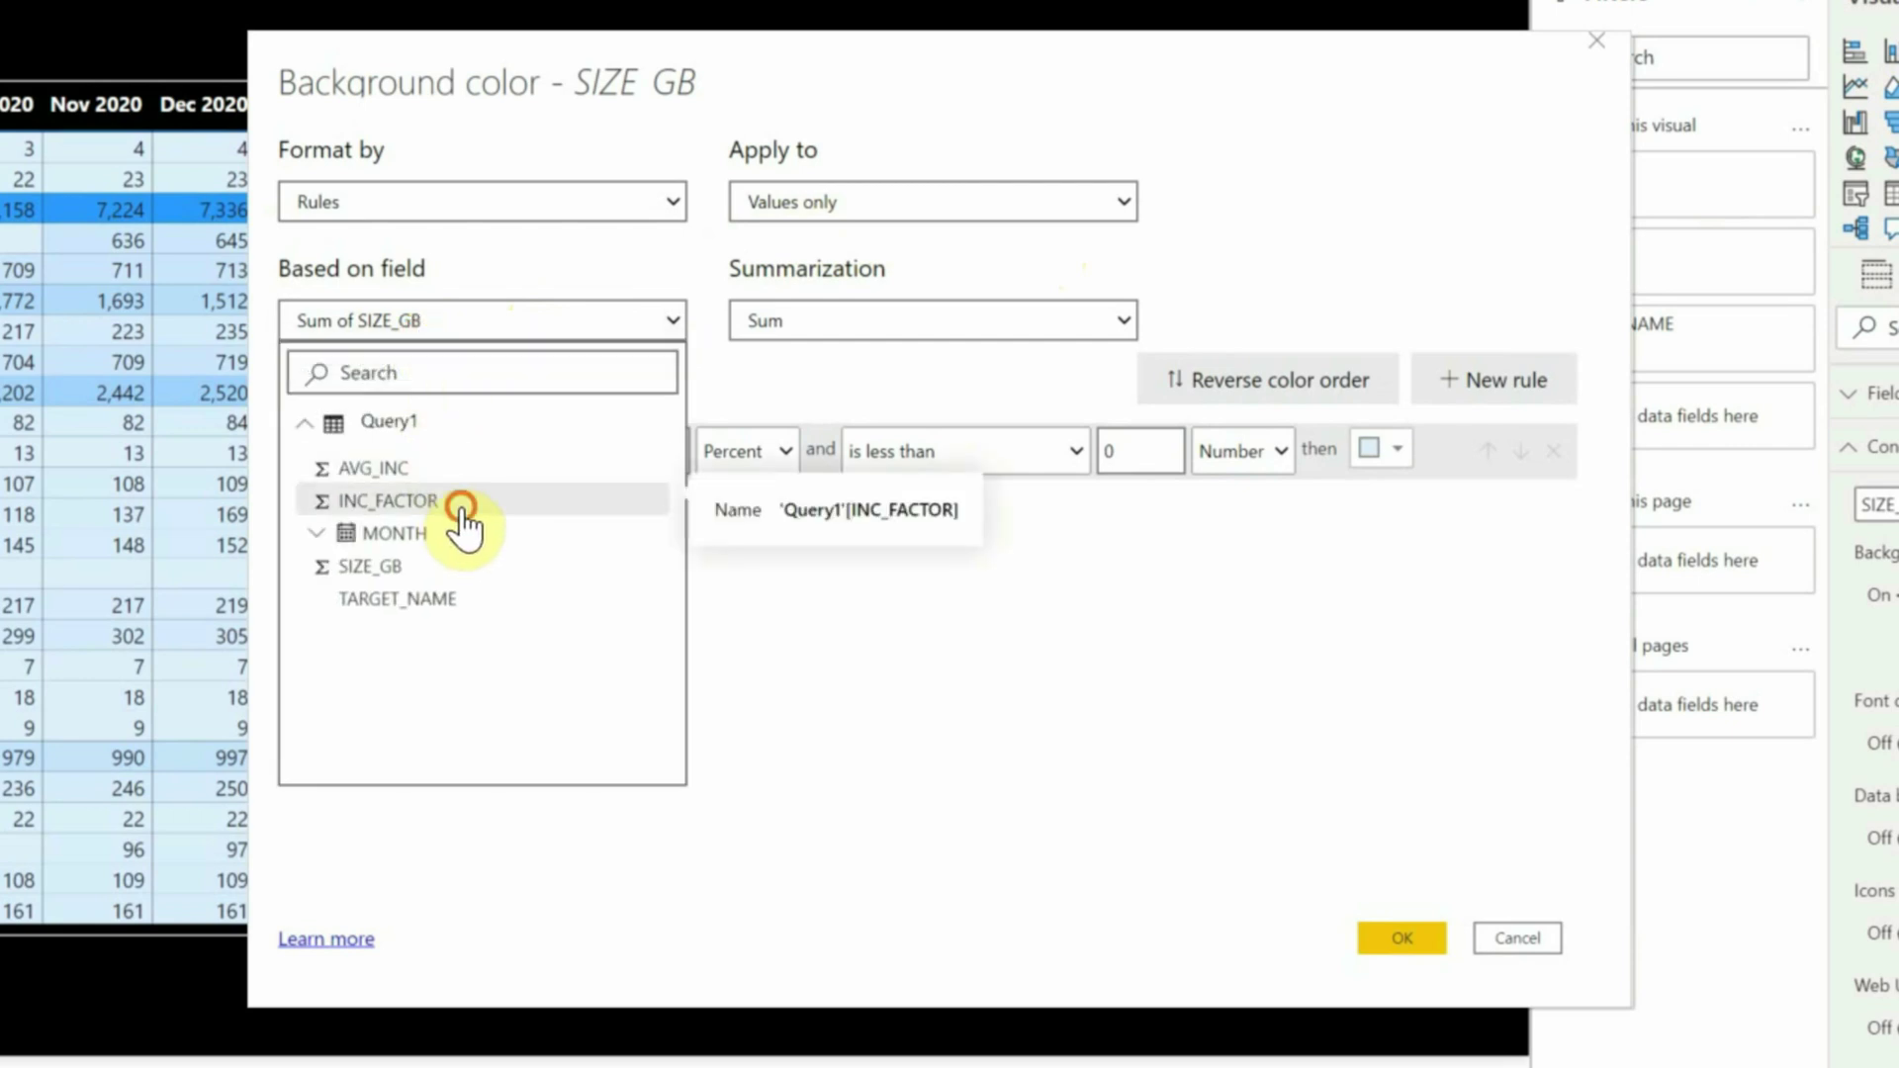
{"action": "left_click", "coordinate": [462, 510]}
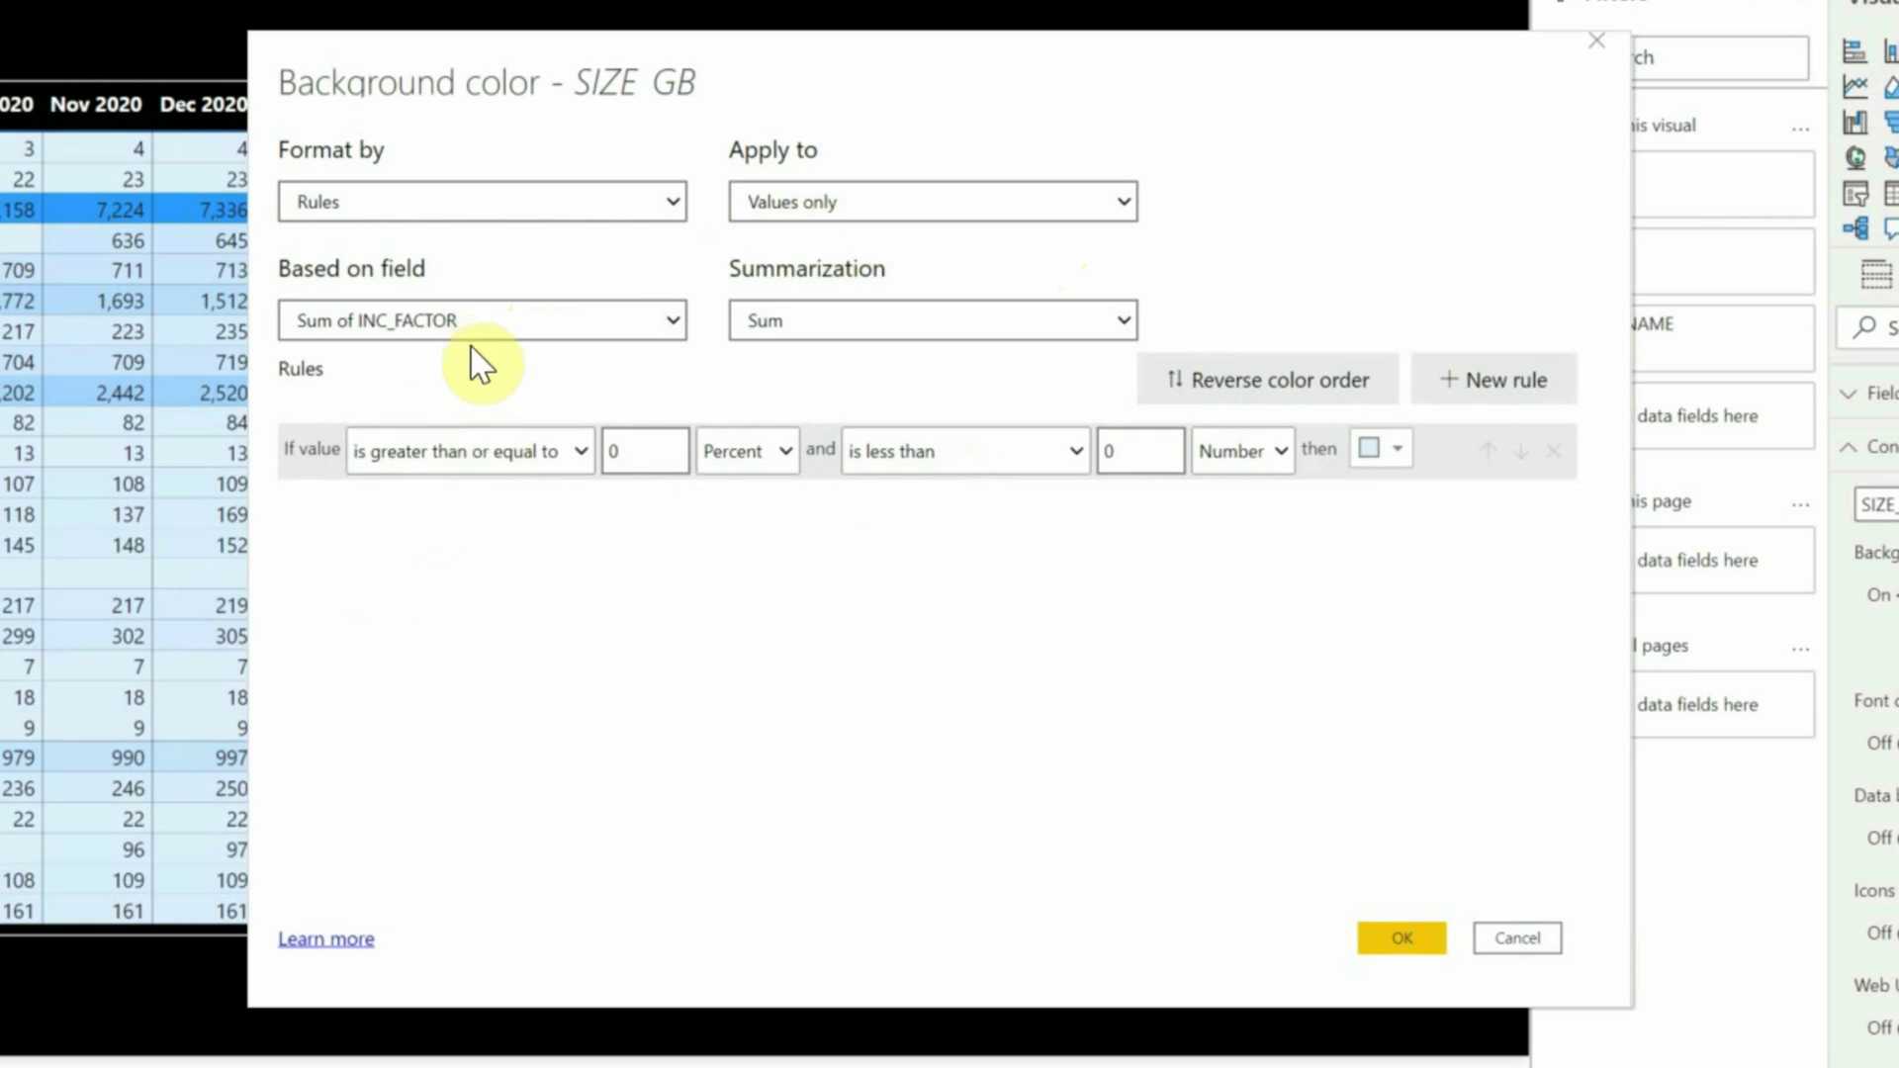
{"action": "left_click", "coordinate": [1125, 322]}
{"action": "left_click", "coordinate": [895, 380]}
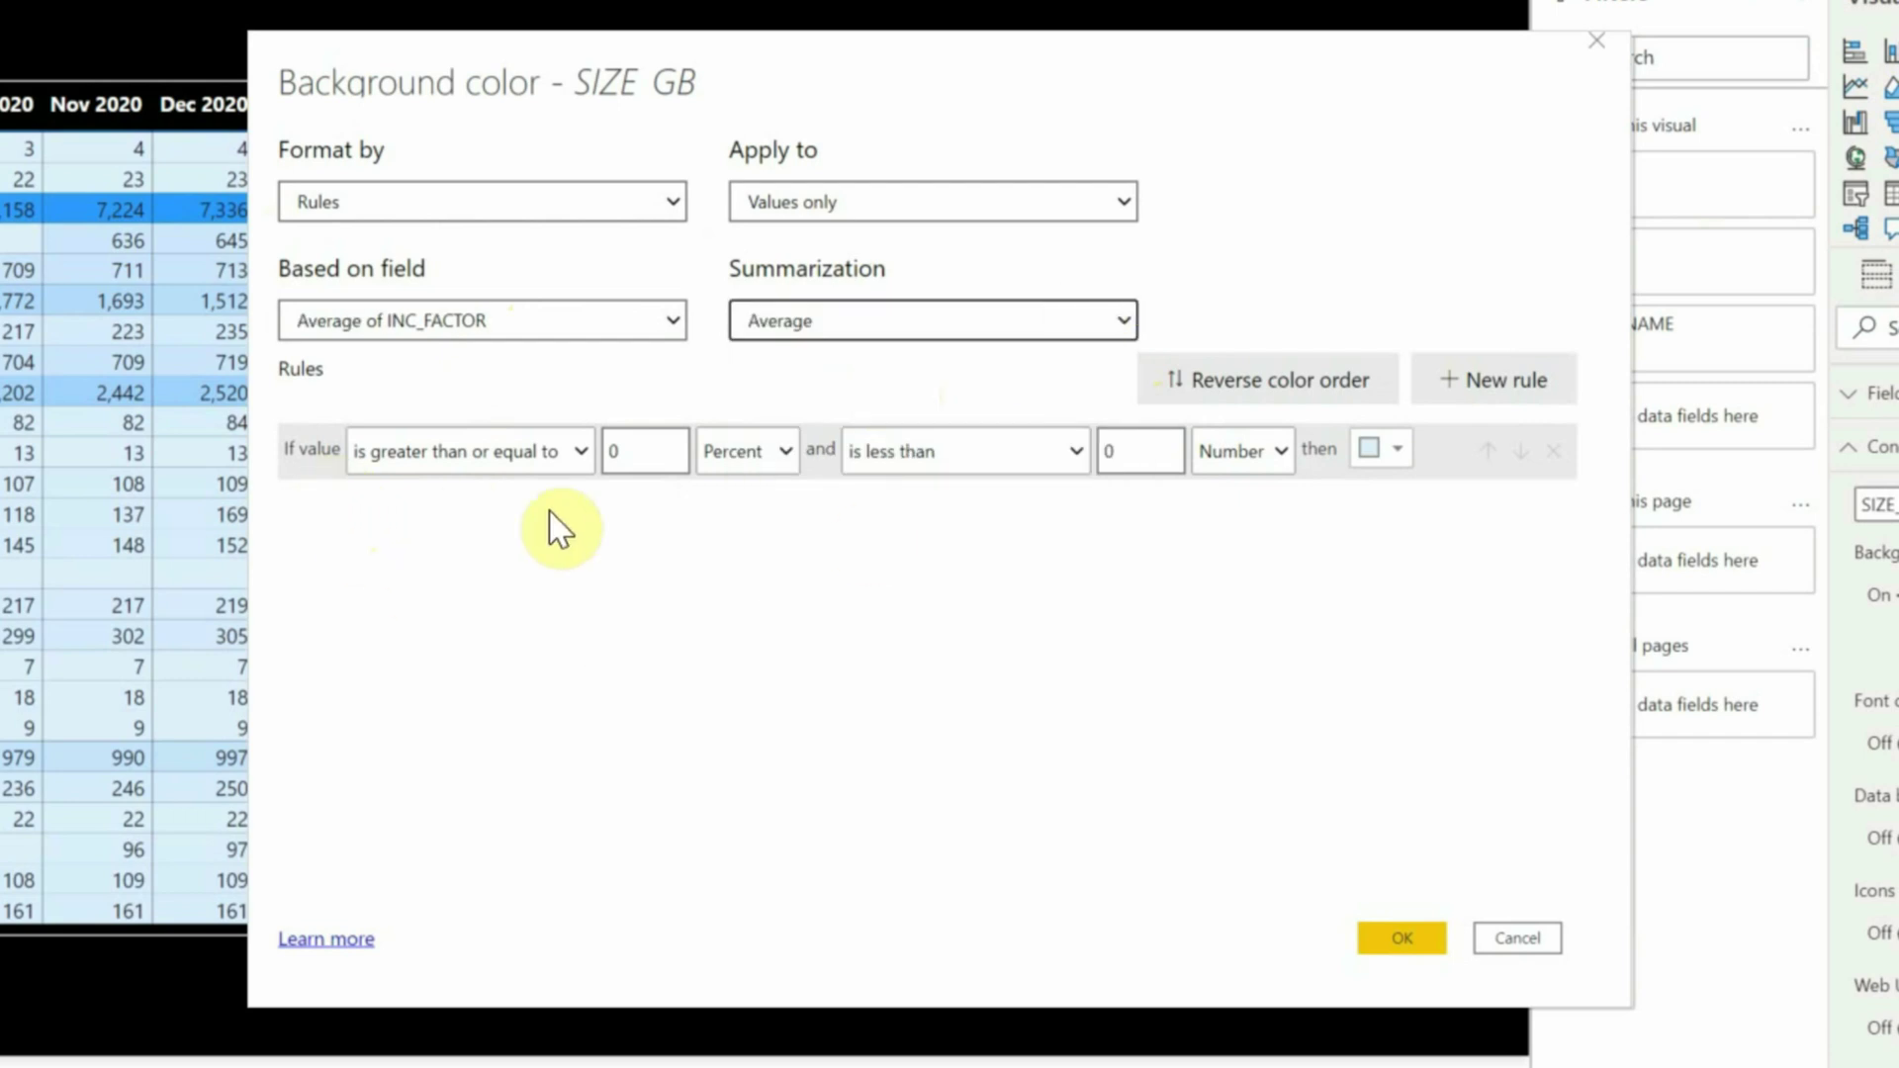
Step: Define the first rule so that a value that is the number 0 gets the green background #98E818
{"action": "left_click", "coordinate": [581, 453]}
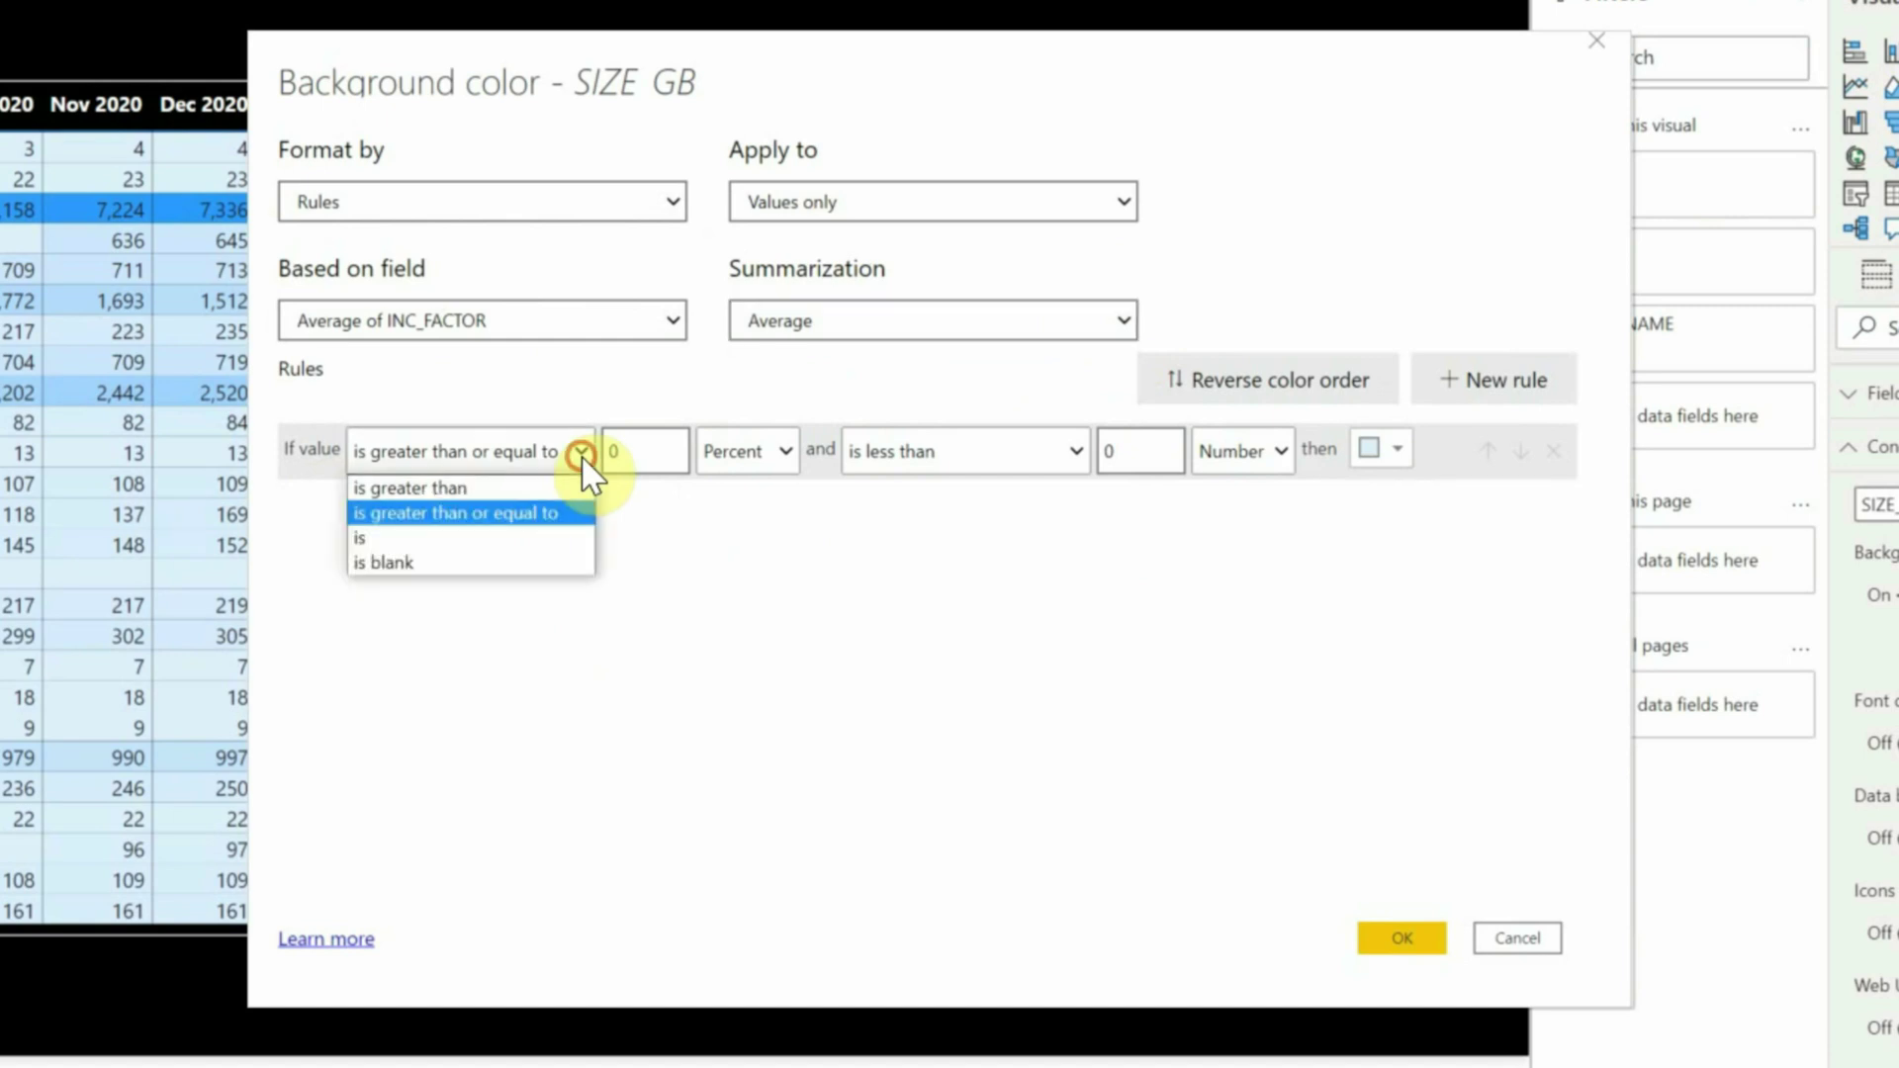
{"action": "left_click", "coordinate": [376, 542]}
{"action": "left_click", "coordinate": [762, 453]}
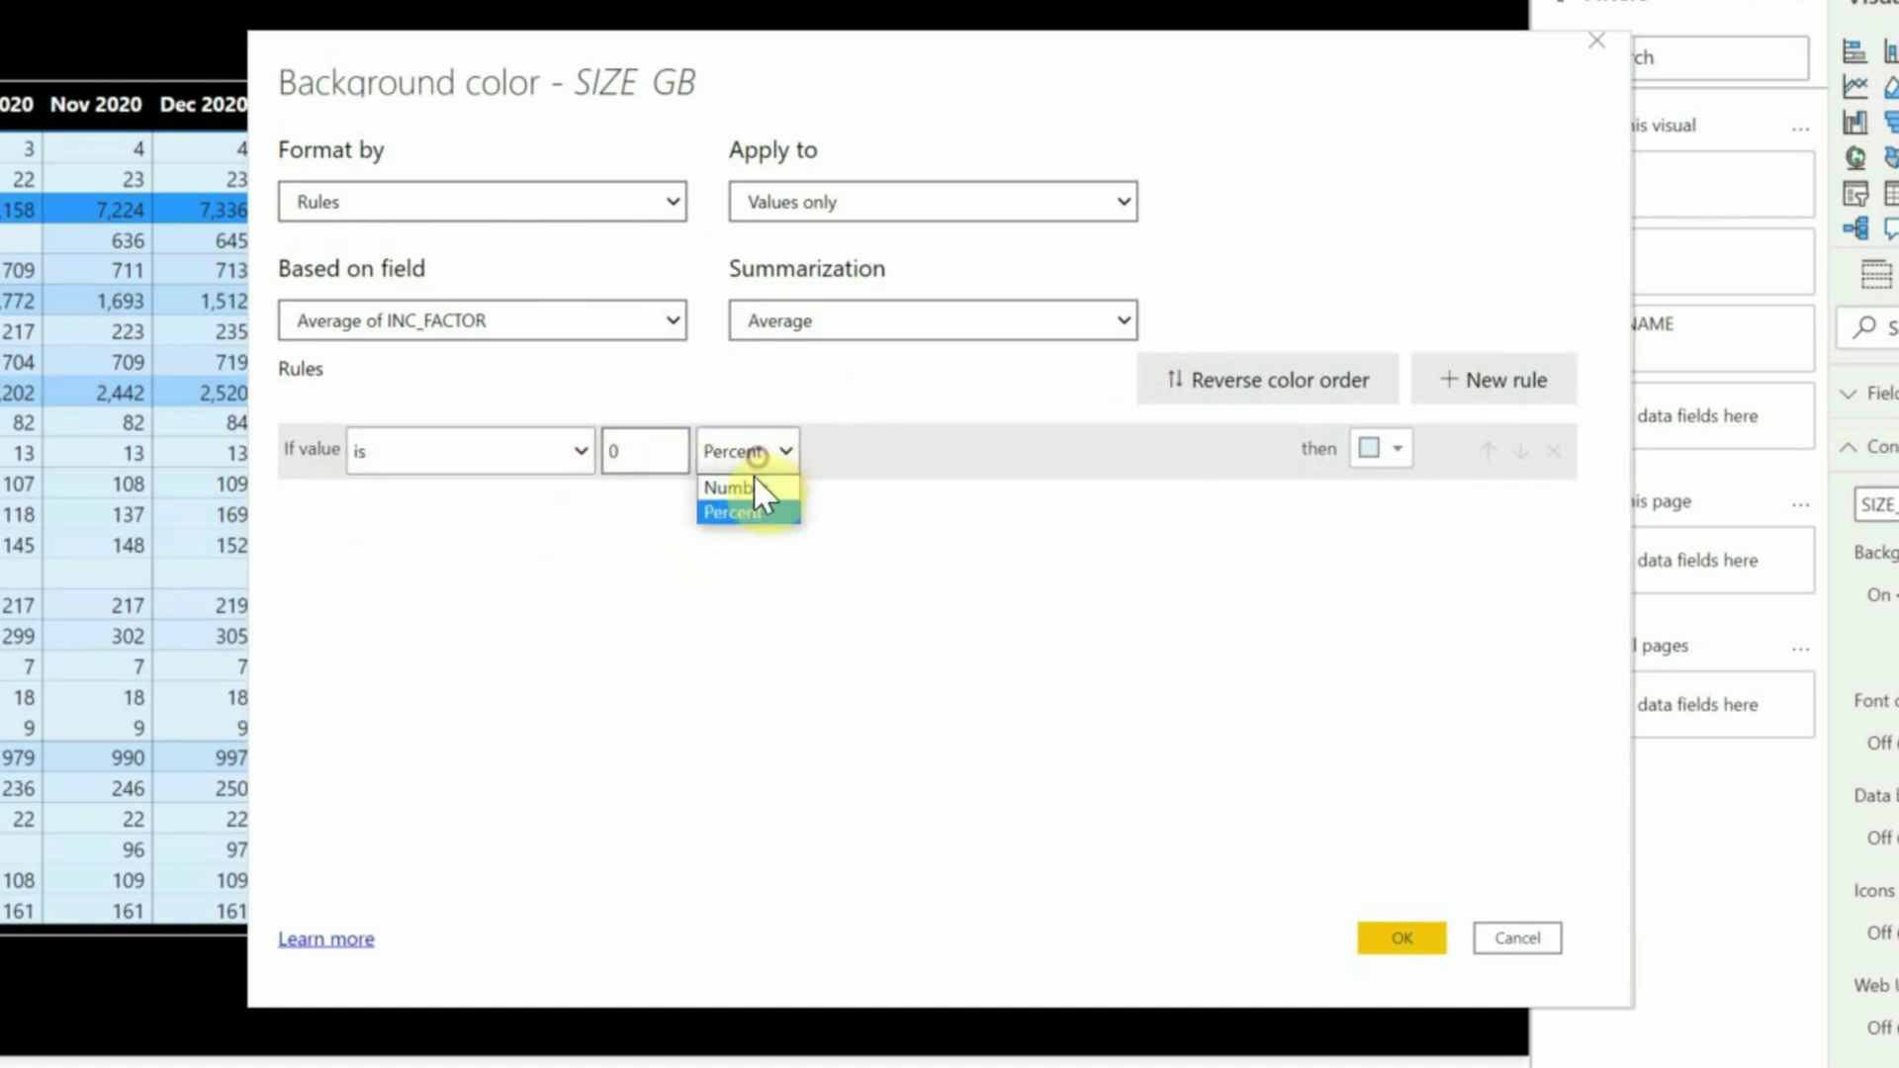
{"action": "left_click", "coordinate": [752, 488]}
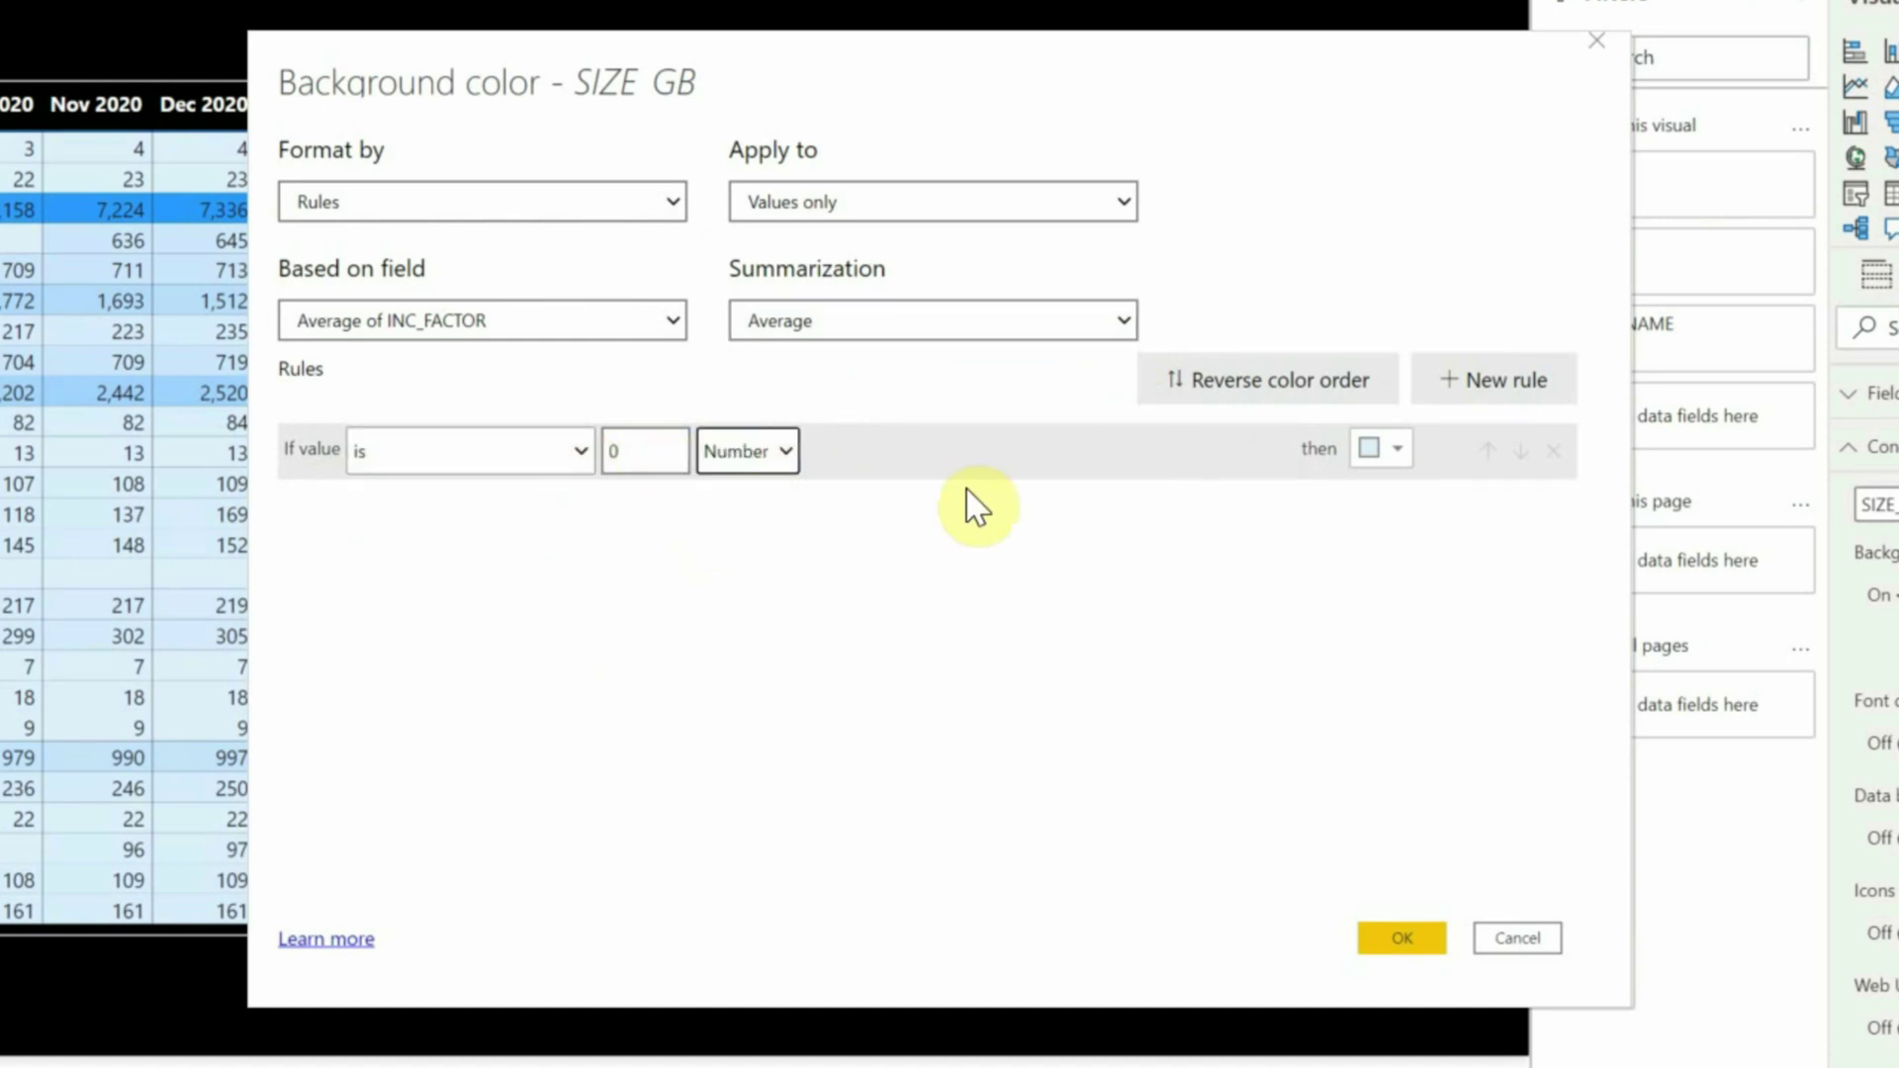
{"action": "left_click", "coordinate": [1387, 451]}
{"action": "left_click", "coordinate": [1291, 907]}
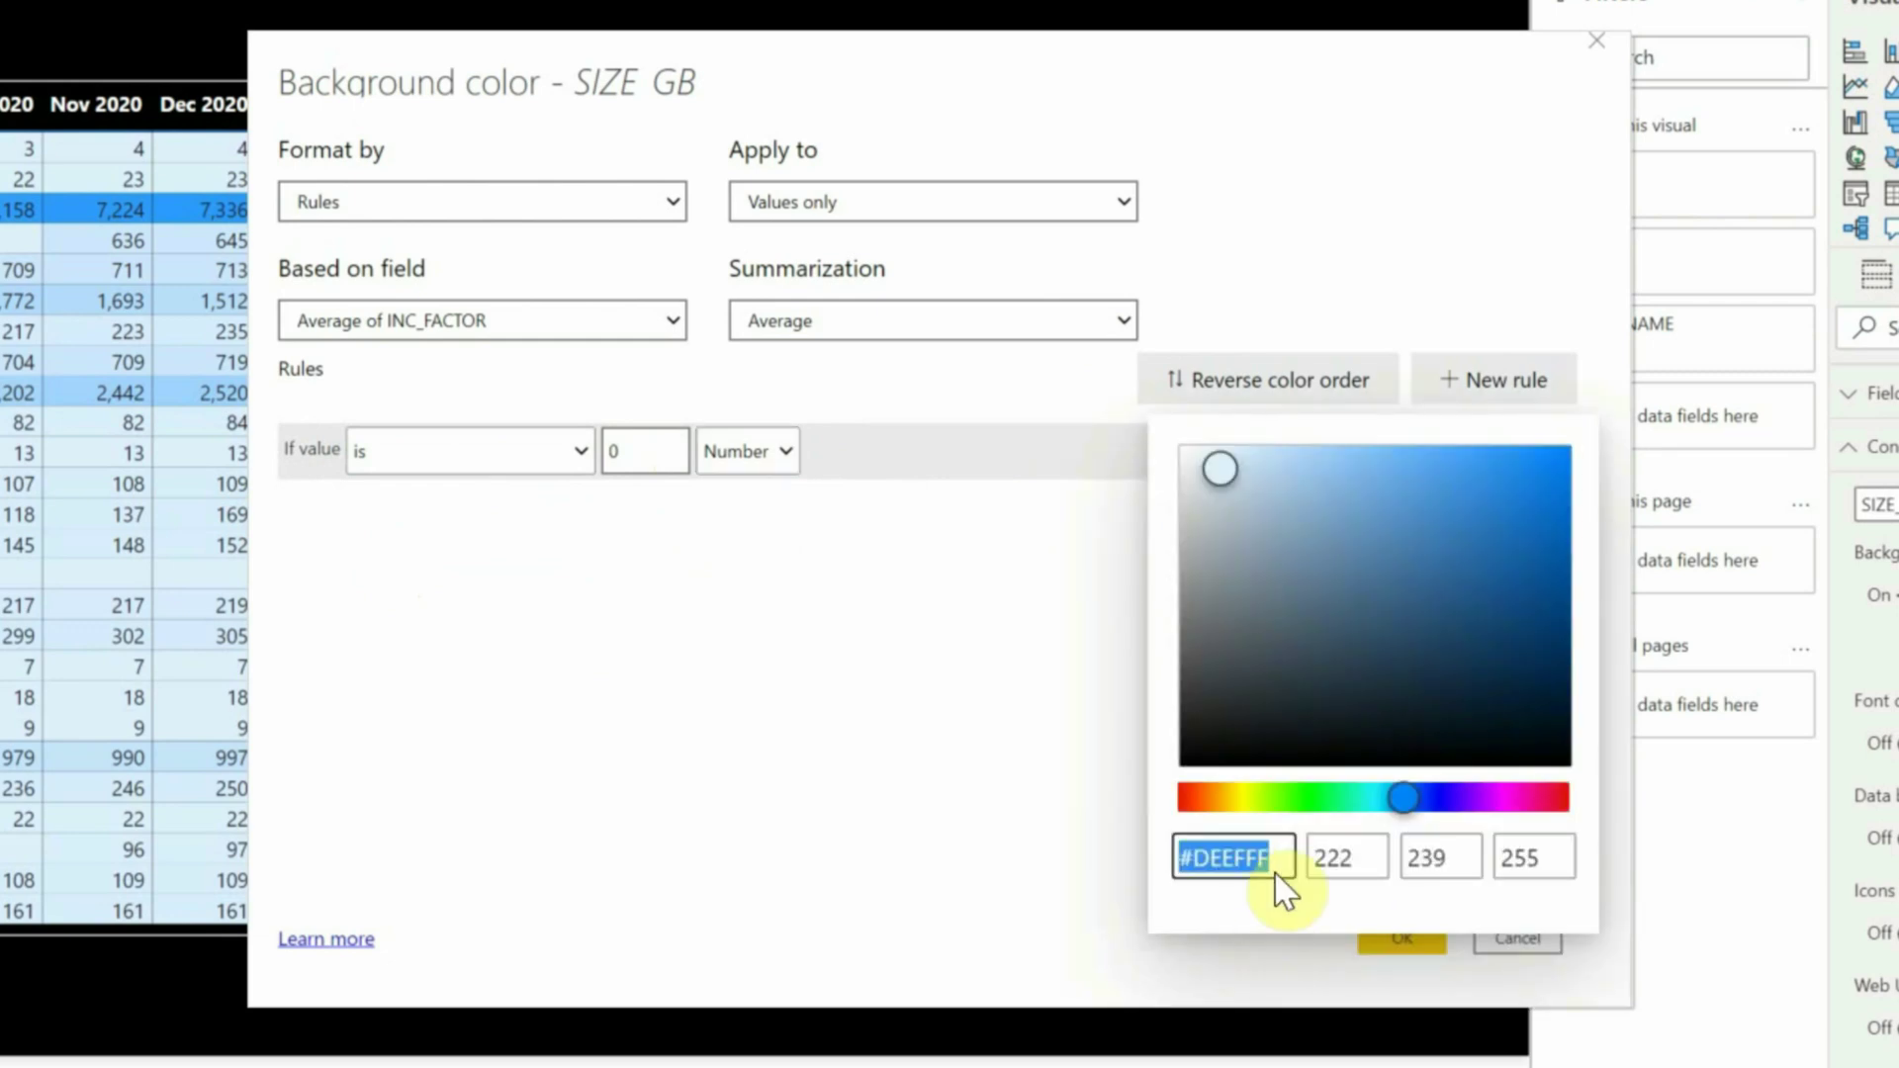
{"action": "left_click", "coordinate": [1266, 797]}
{"action": "left_click", "coordinate": [1519, 478]}
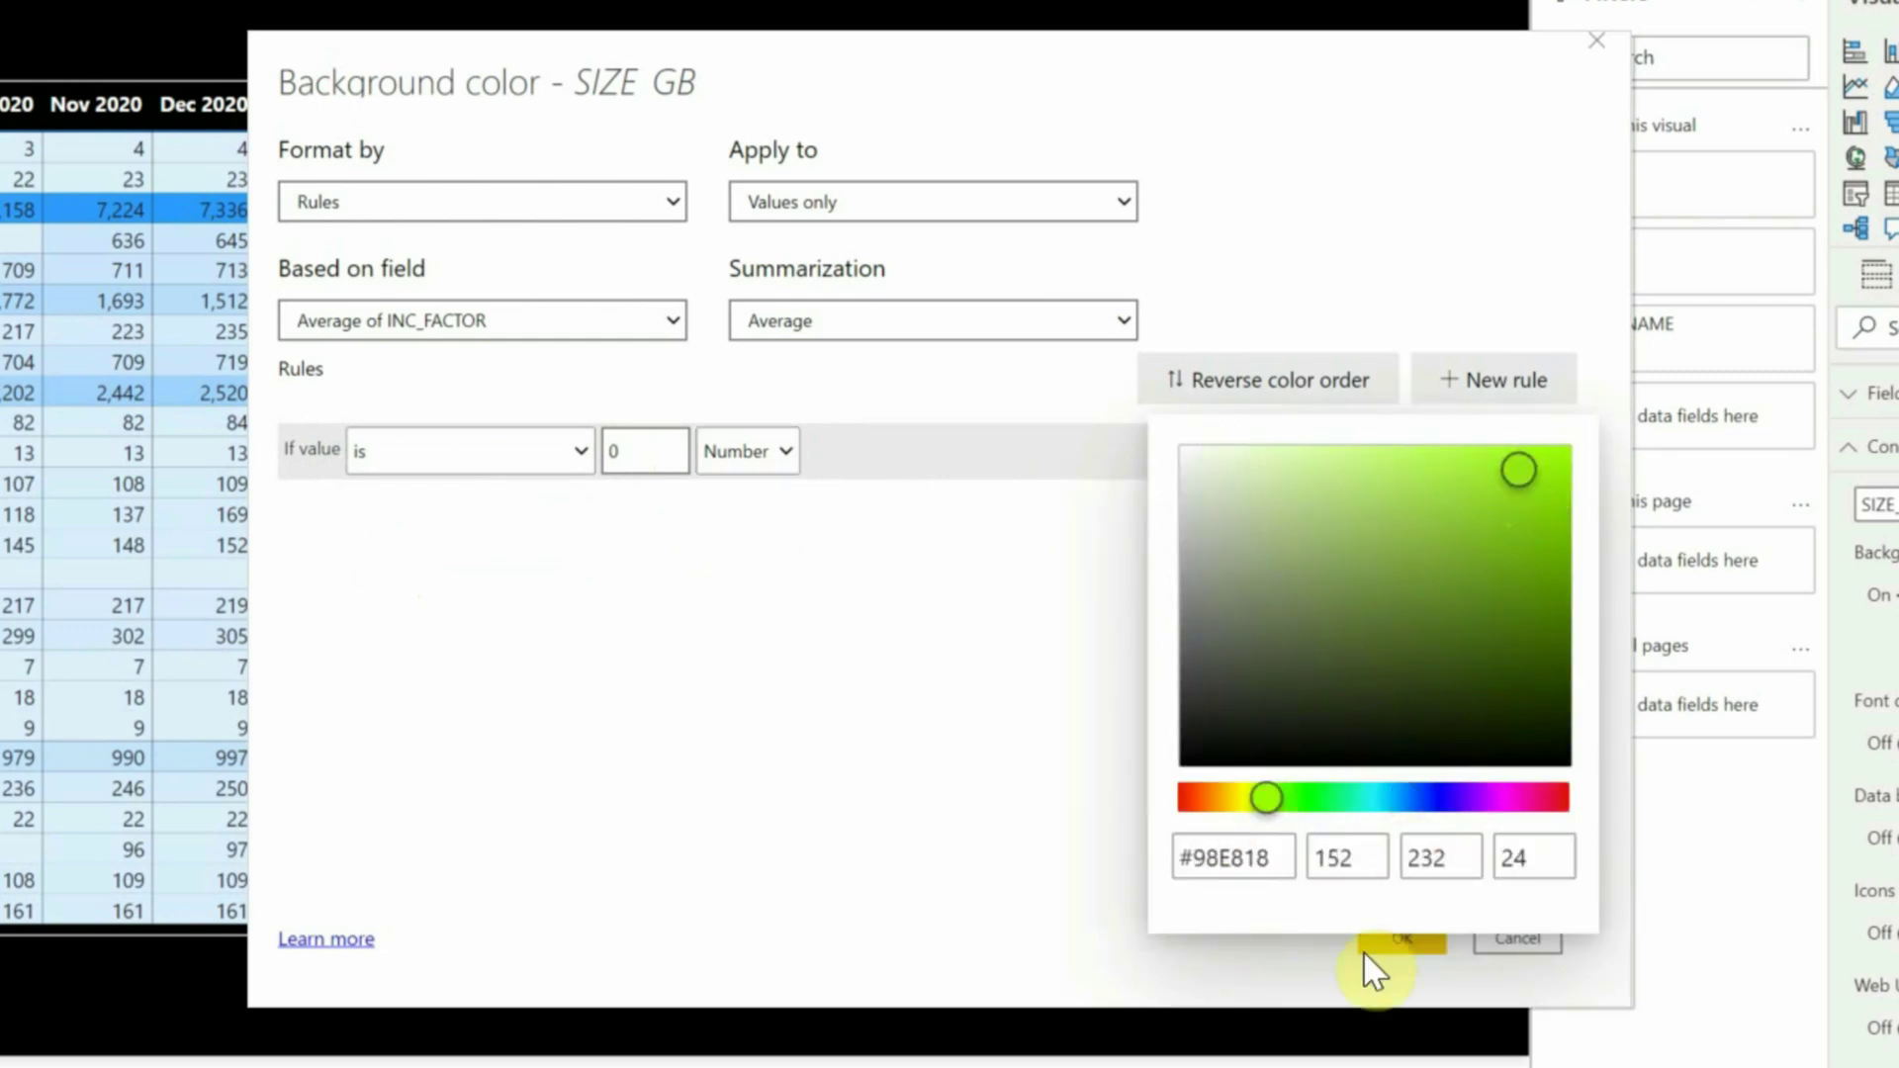
{"action": "left_click", "coordinate": [976, 829]}
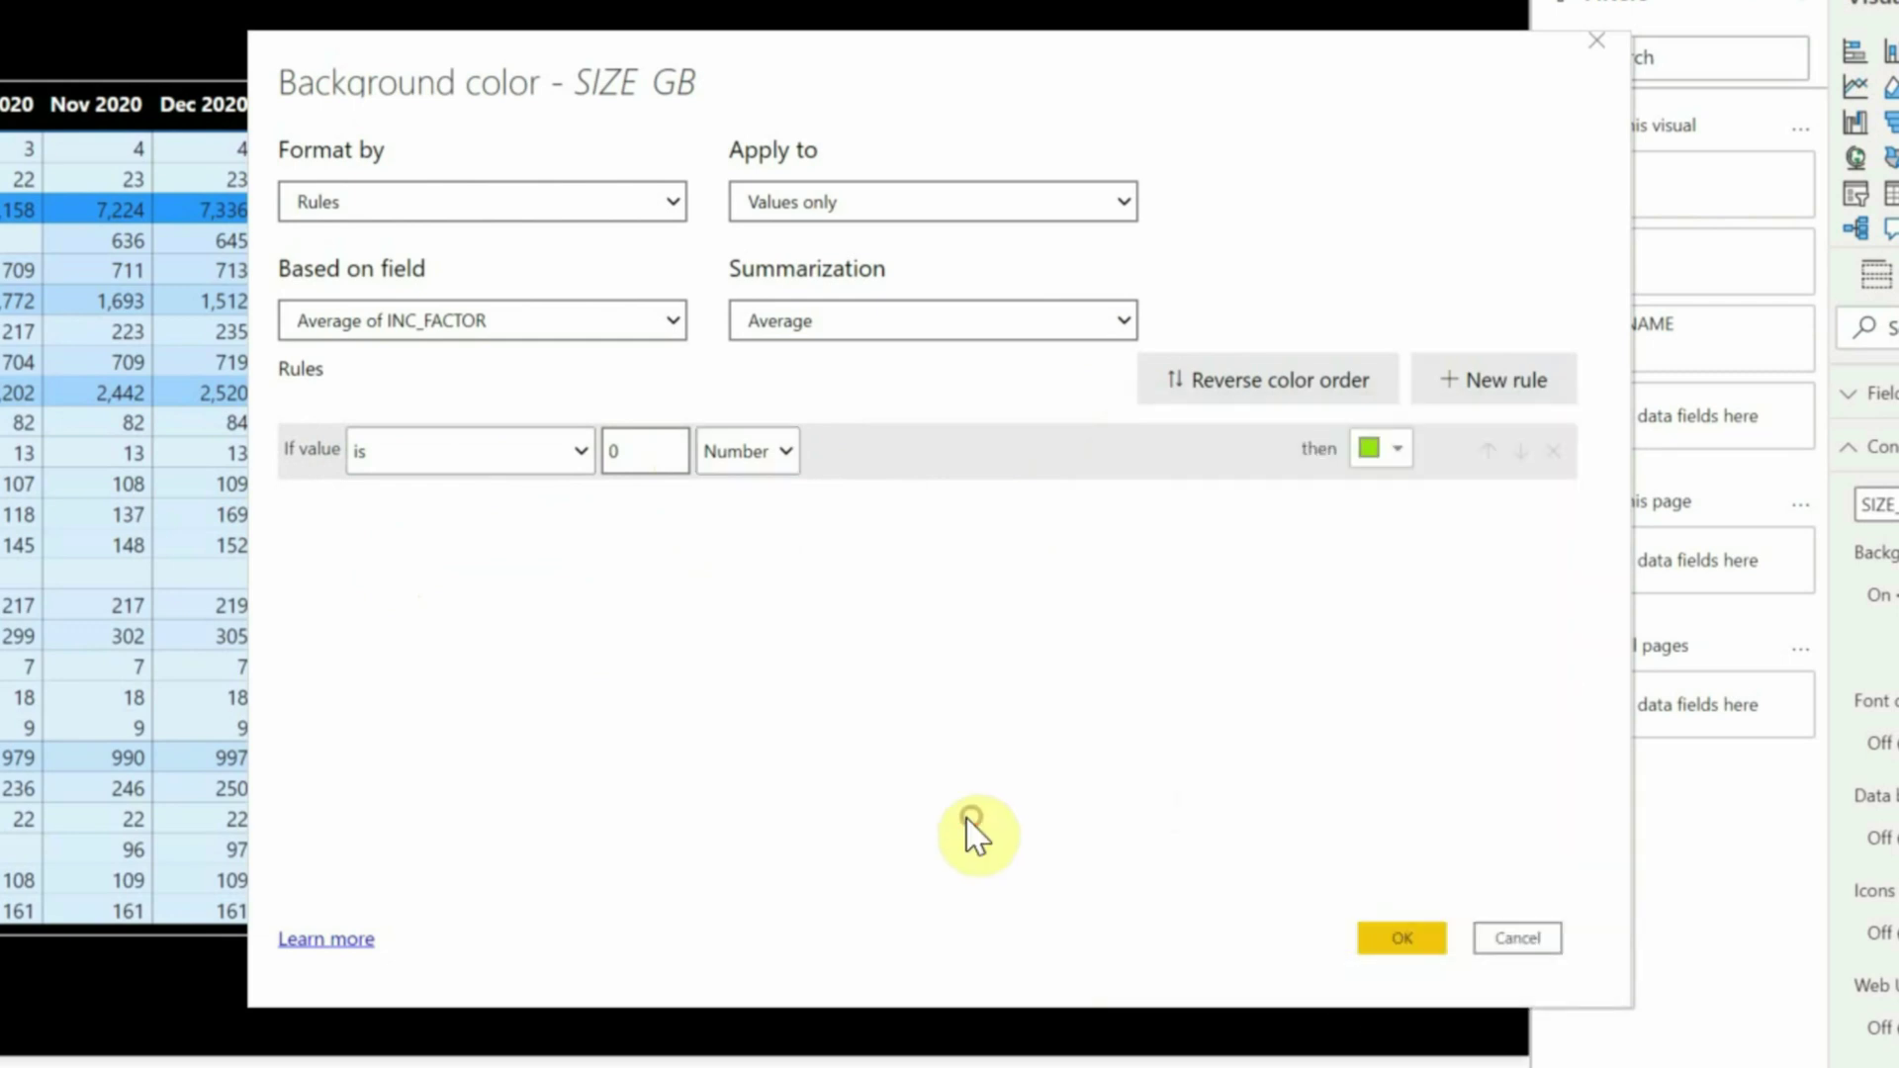
Step: Add a second rule giving values greater than the number 0 and less than or equal to the number 1 a white background
{"action": "left_click", "coordinate": [1519, 404]}
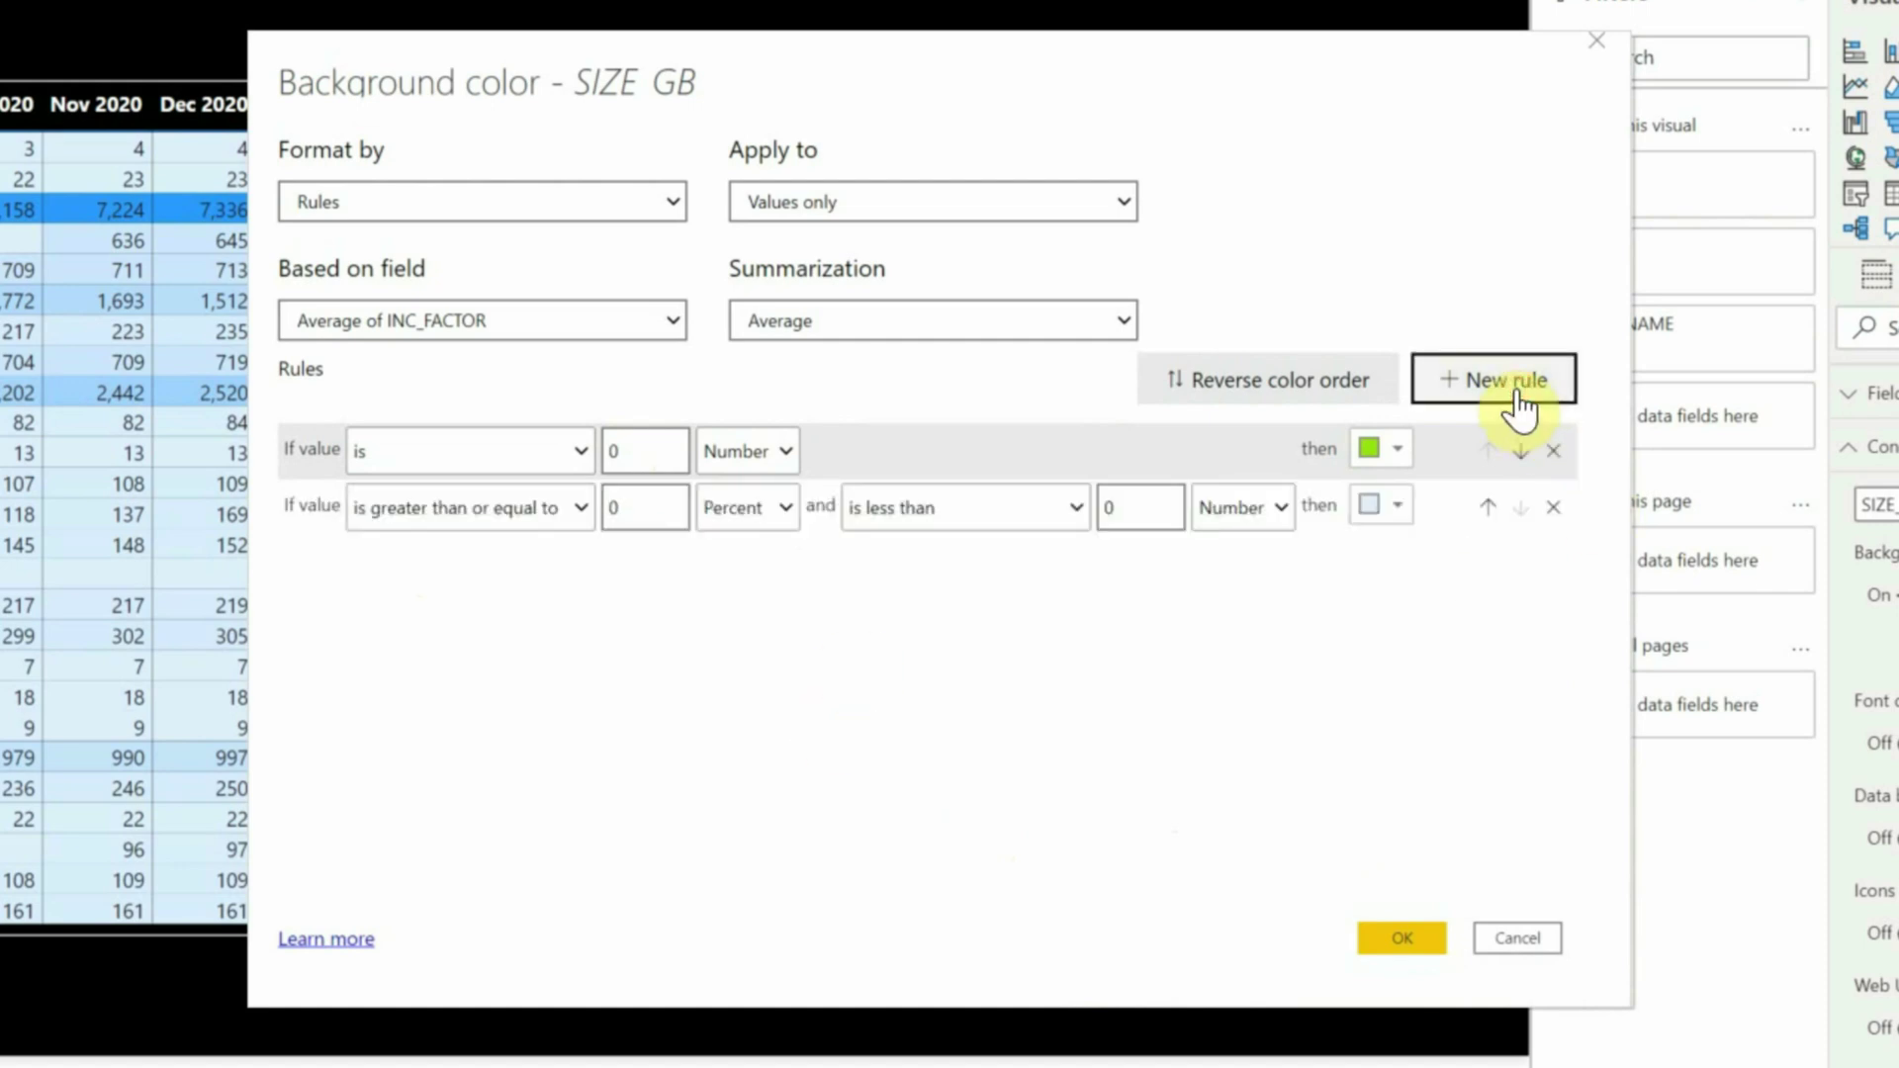
{"action": "left_click", "coordinate": [581, 508]}
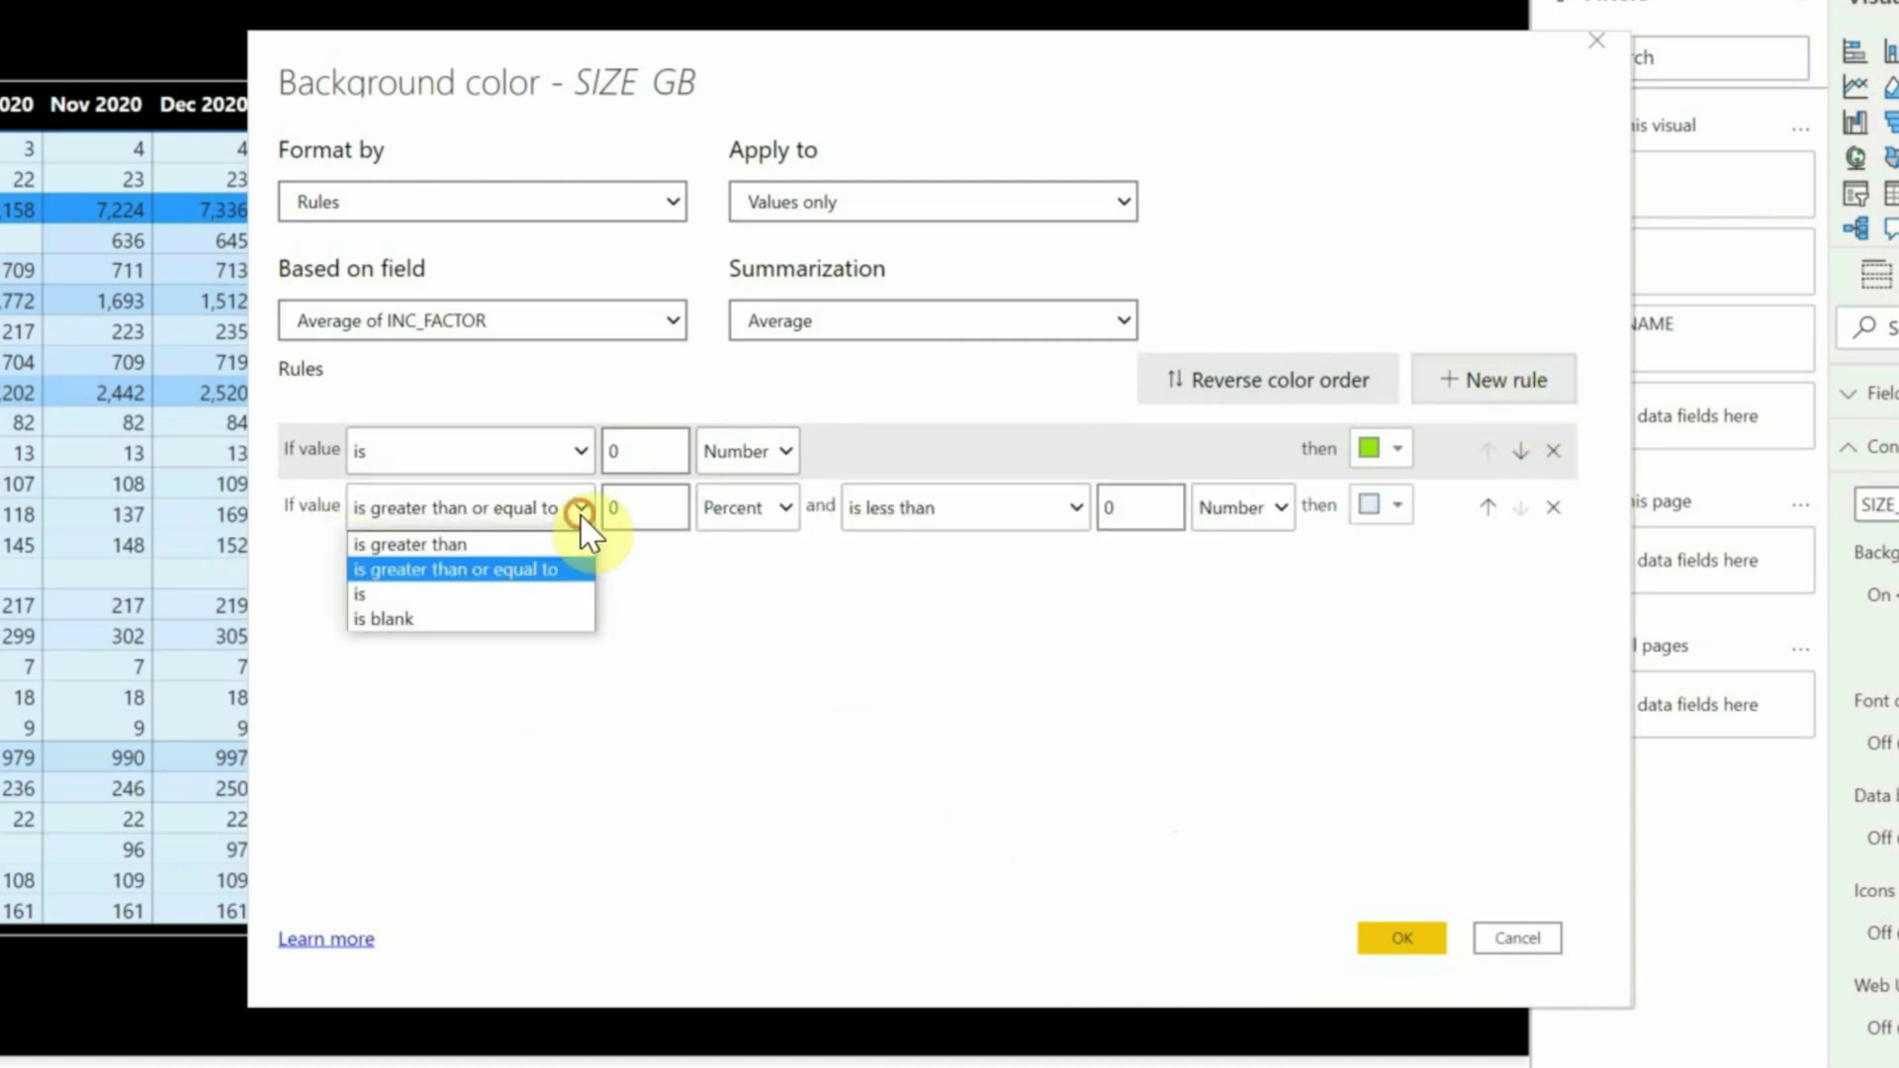
{"action": "left_click", "coordinate": [465, 545]}
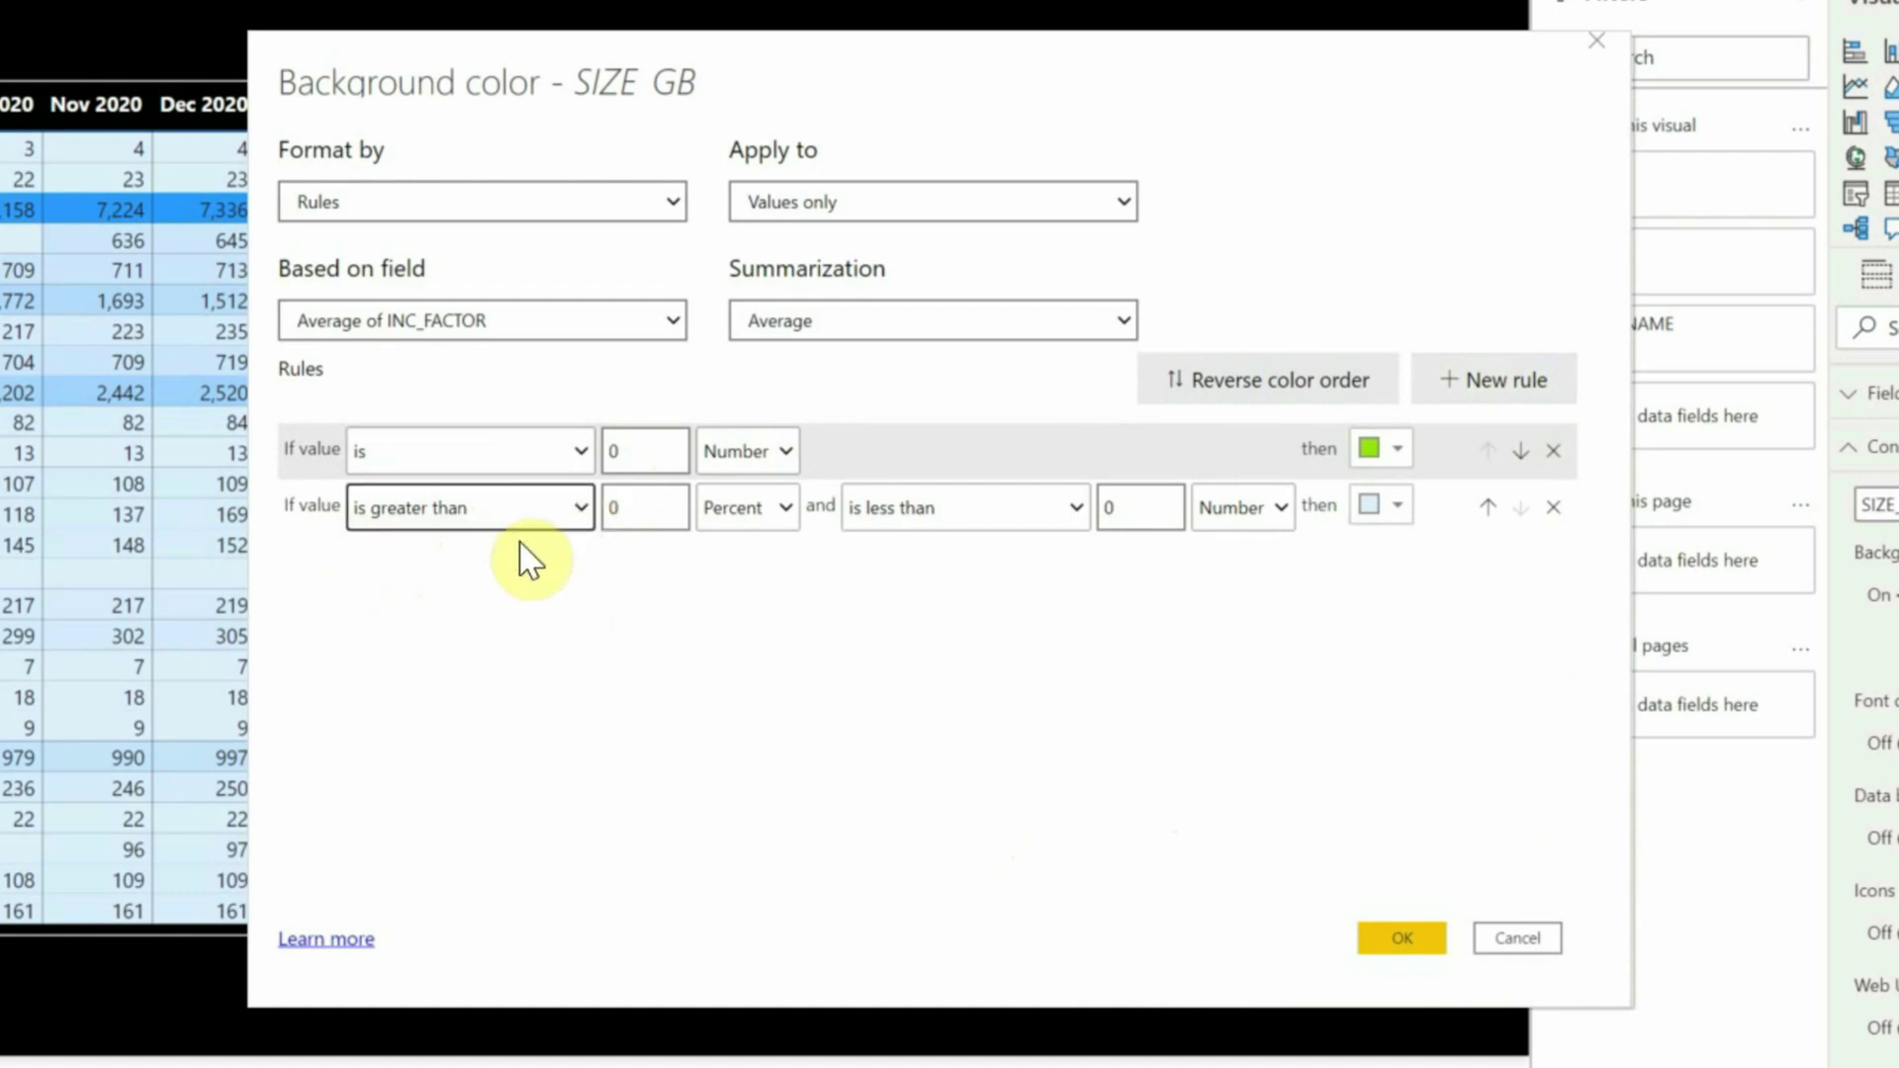
{"action": "left_click", "coordinate": [782, 510]}
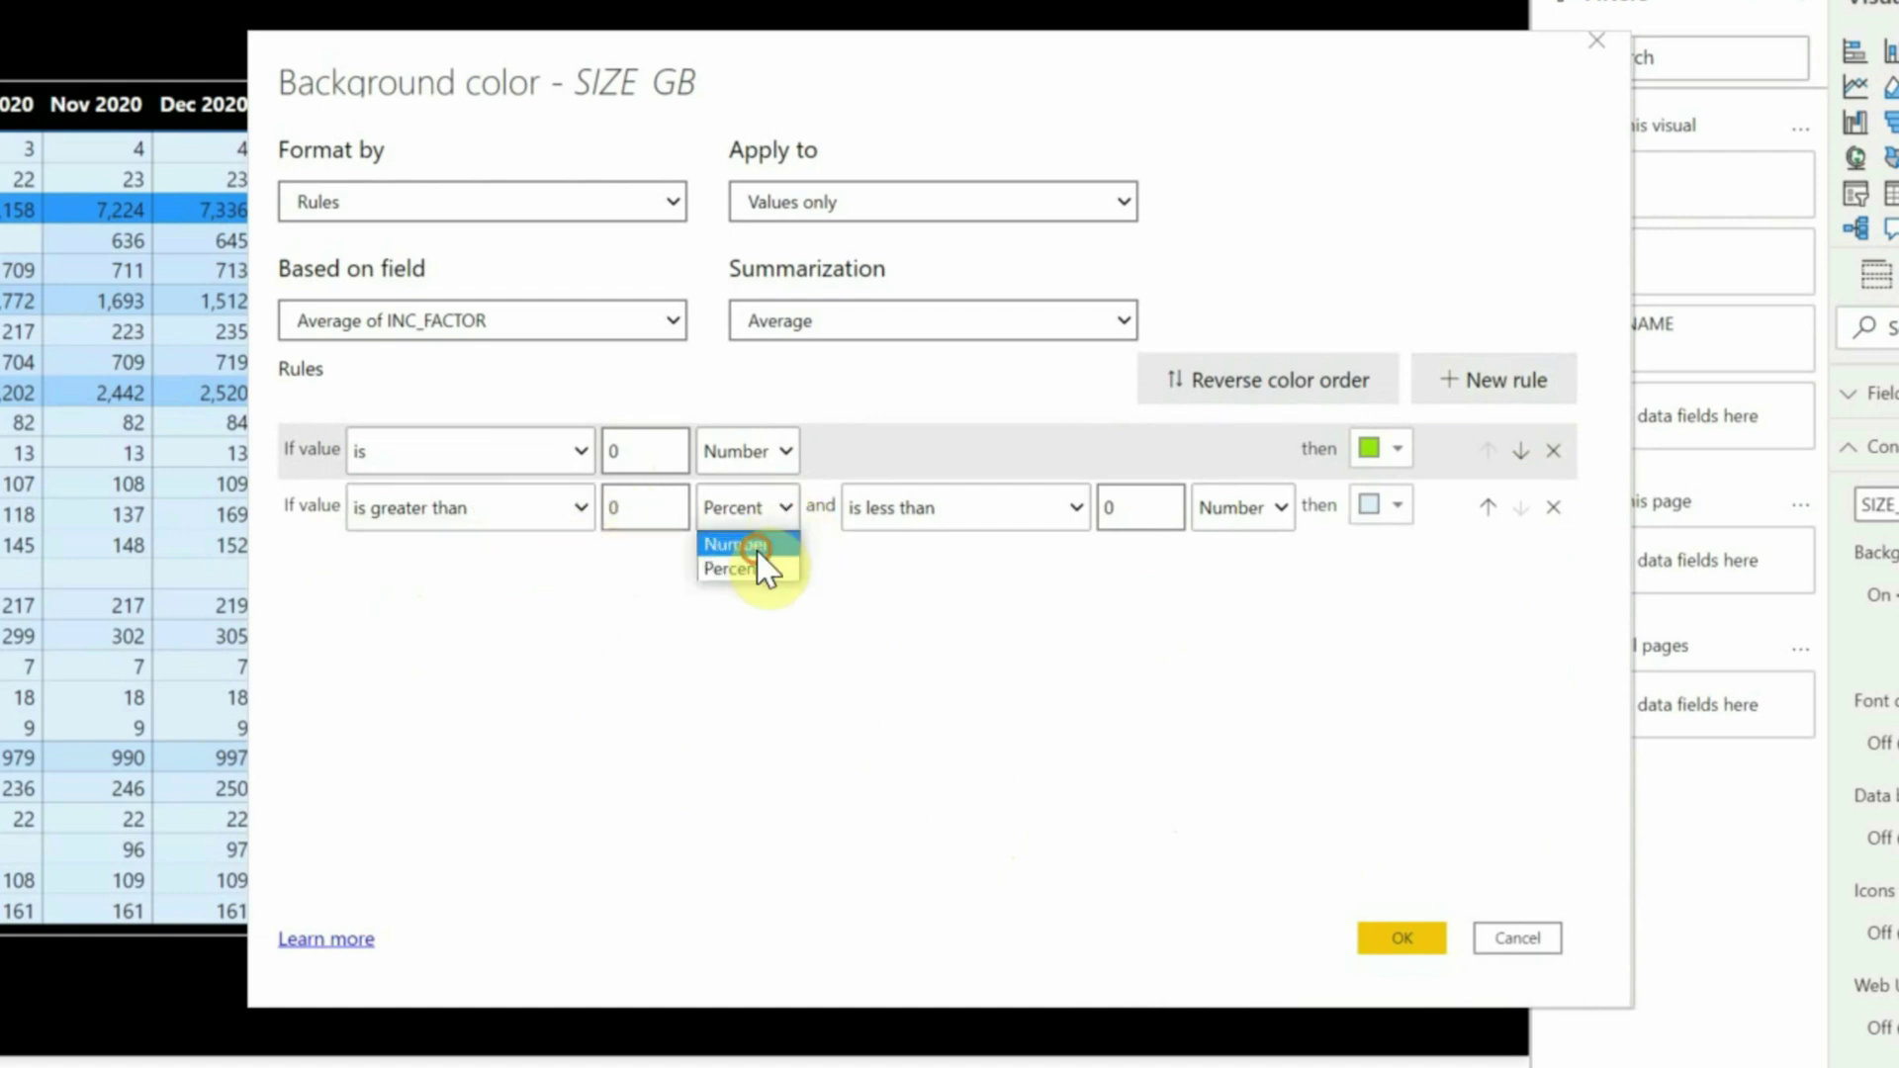
{"action": "left_click", "coordinate": [757, 545]}
{"action": "left_click", "coordinate": [1072, 507]}
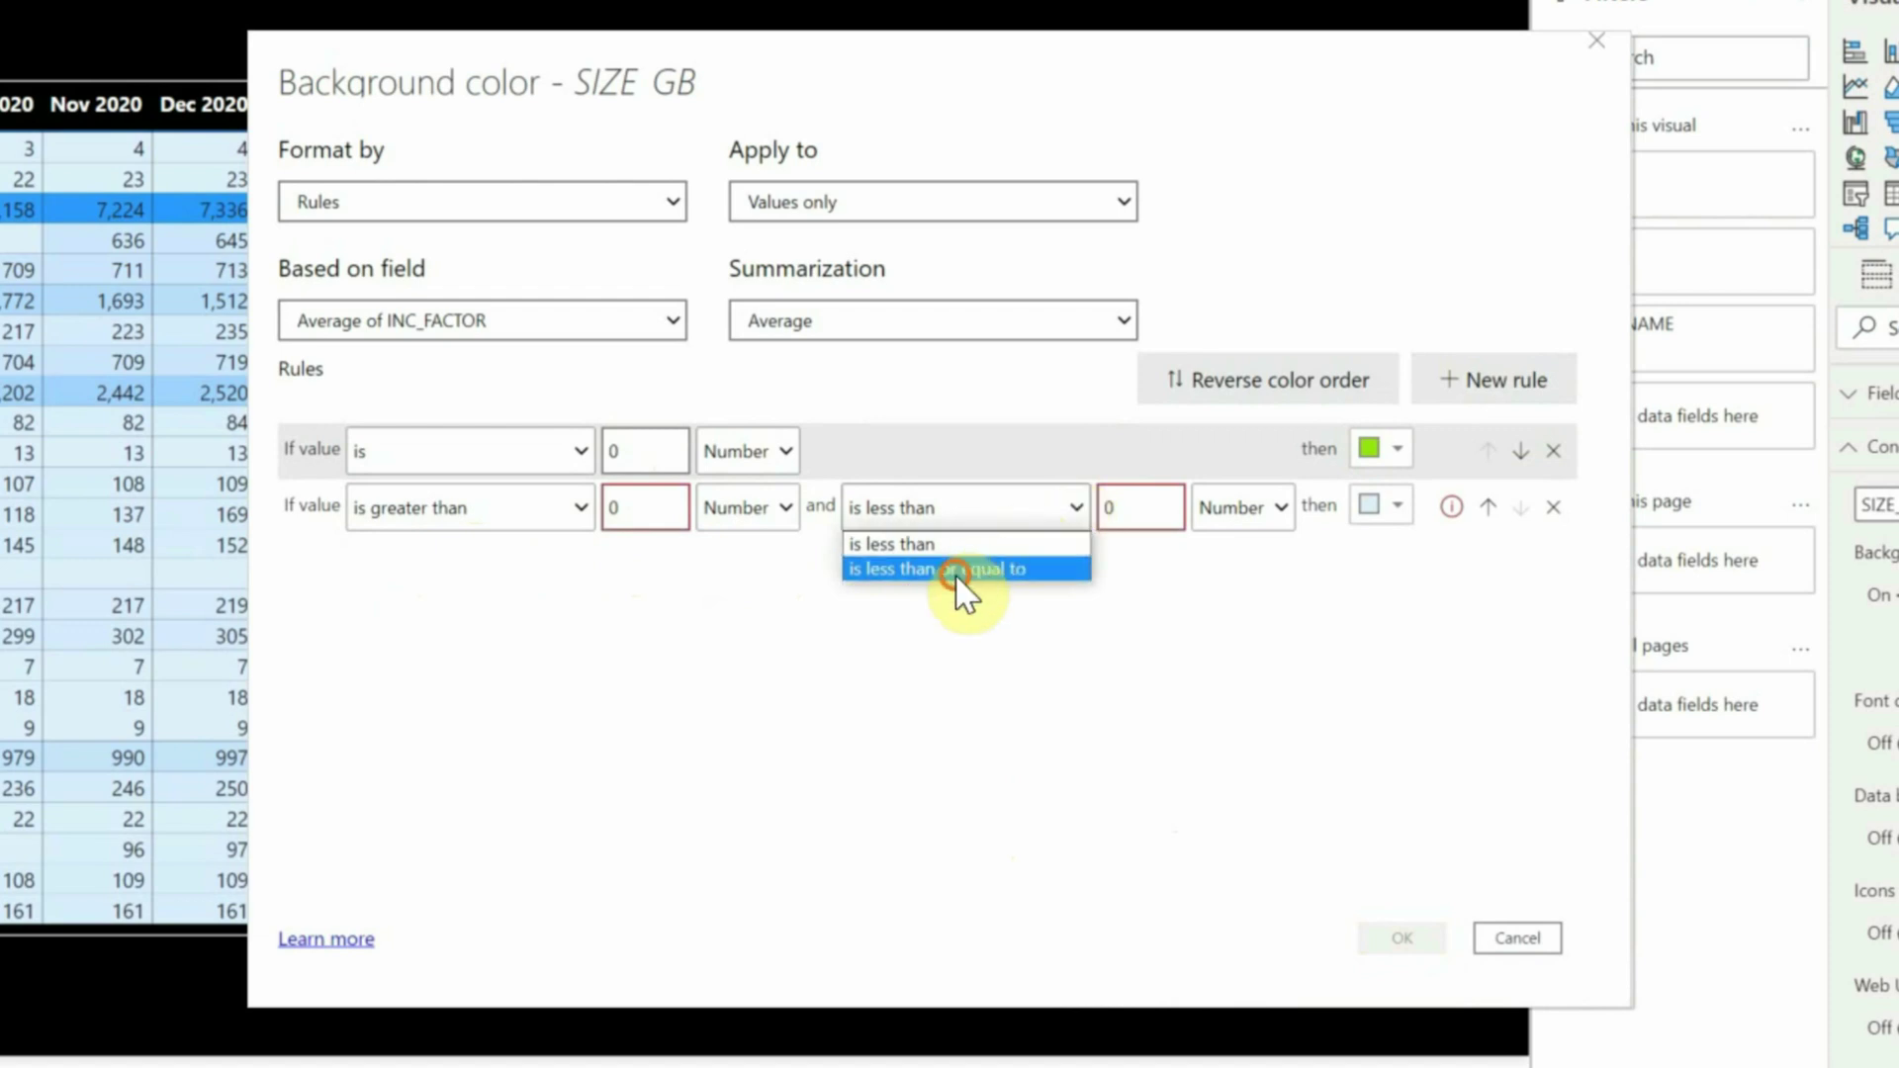
{"action": "left_click", "coordinate": [965, 568]}
{"action": "double_click", "coordinate": [1134, 510]}
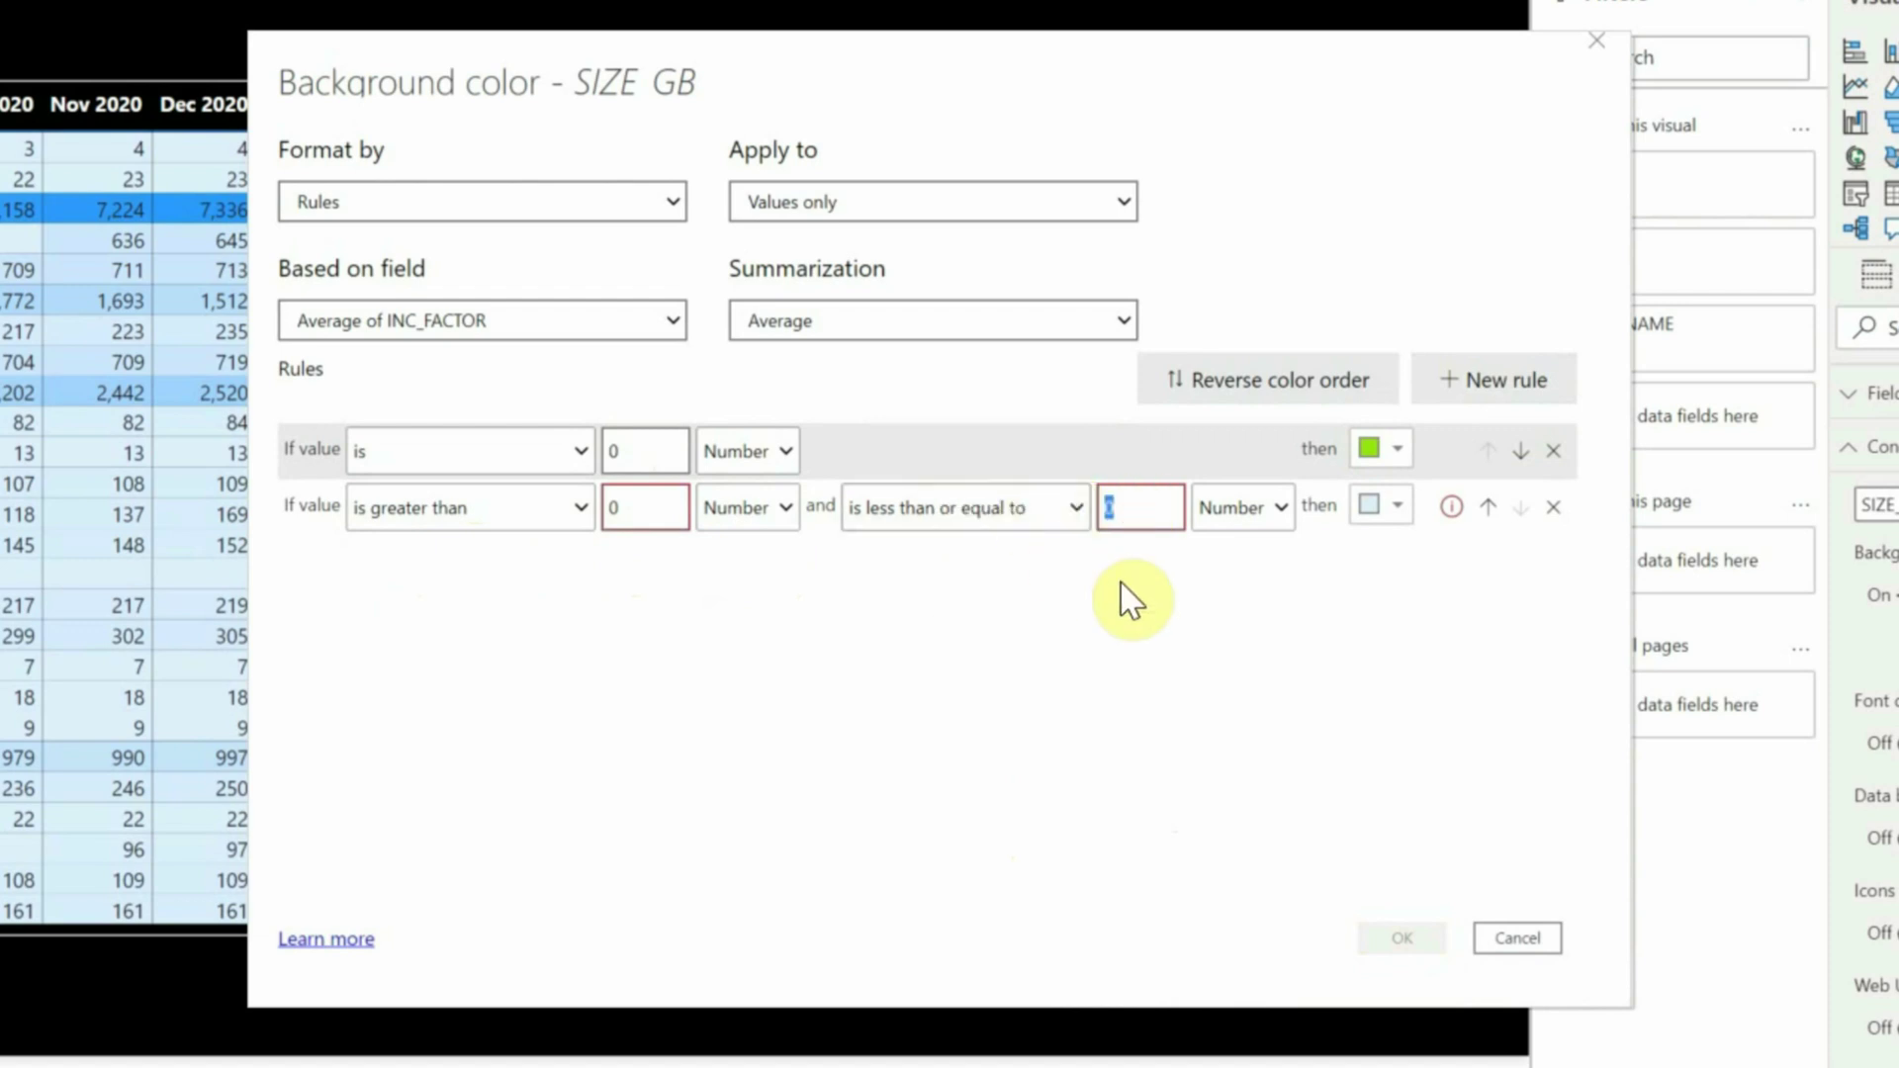
{"action": "type", "text": "1"}
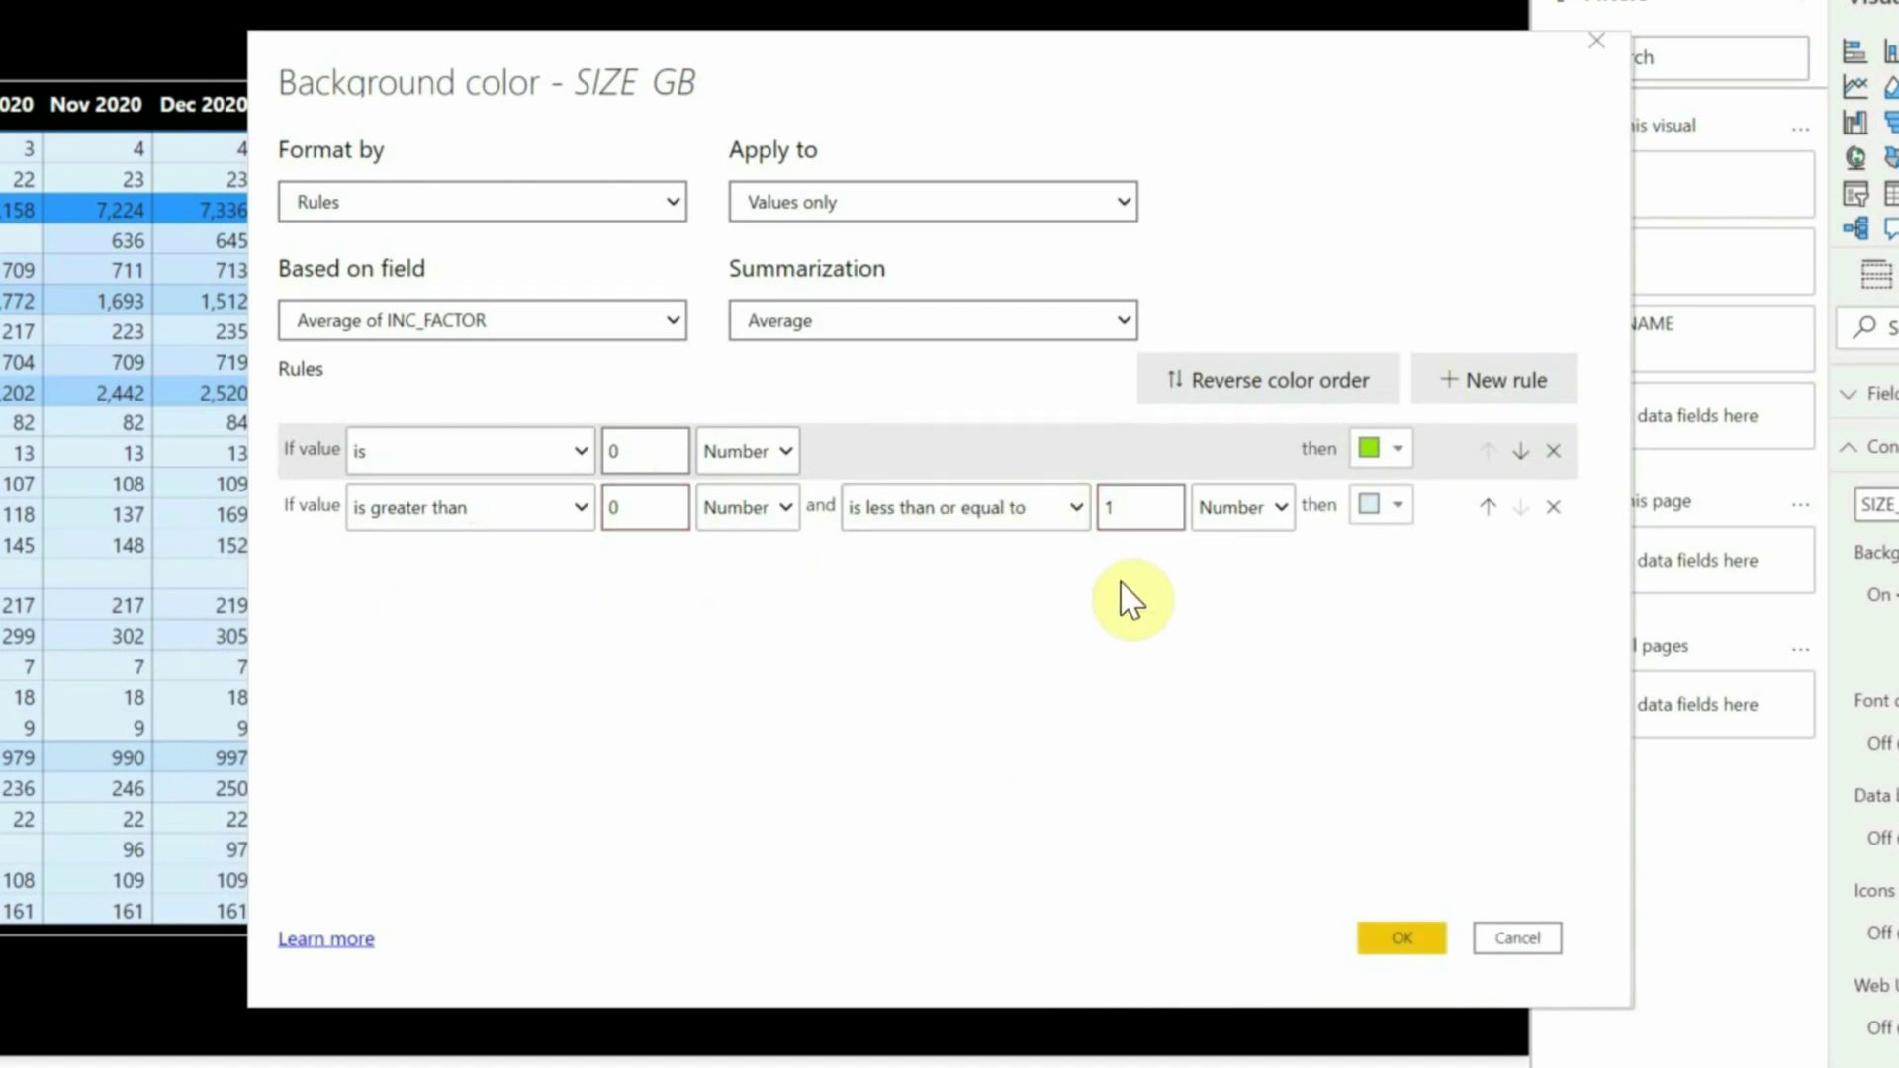
{"action": "left_click", "coordinate": [1380, 506]}
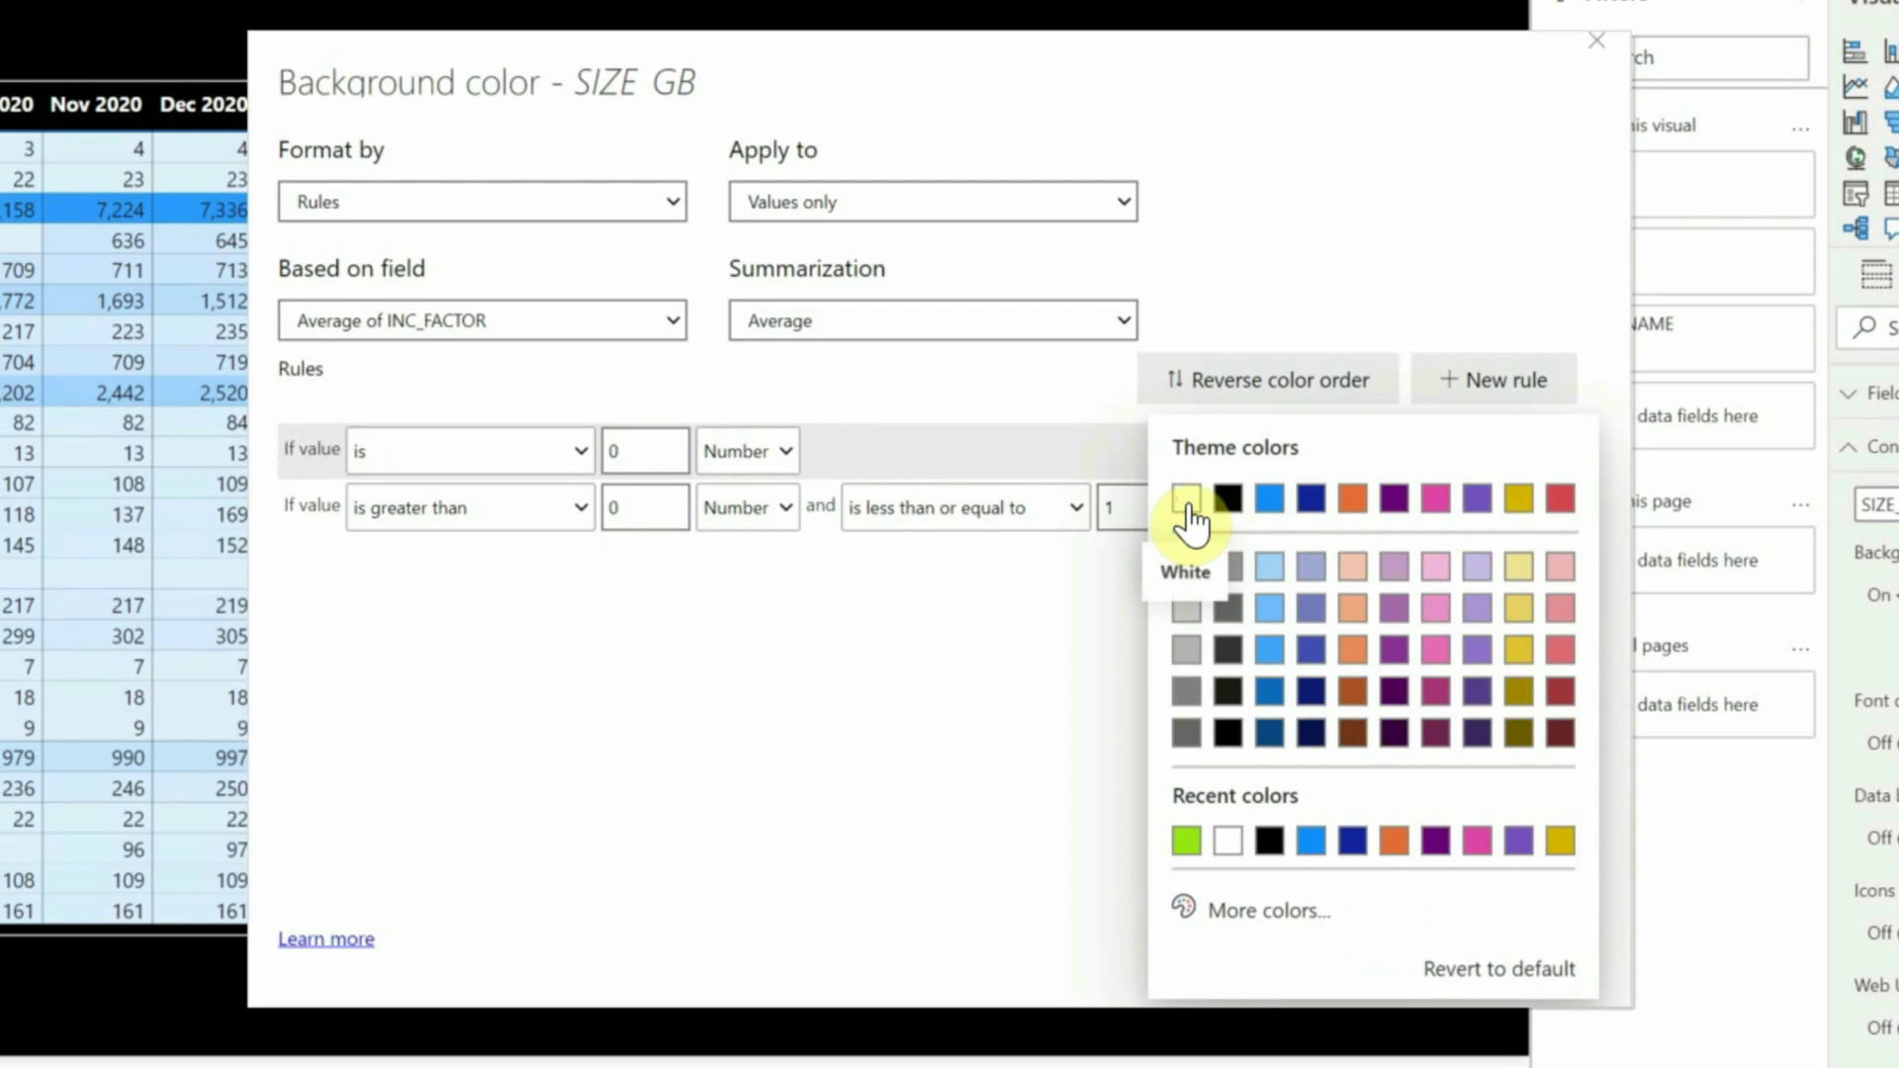
{"action": "left_click", "coordinate": [1189, 502]}
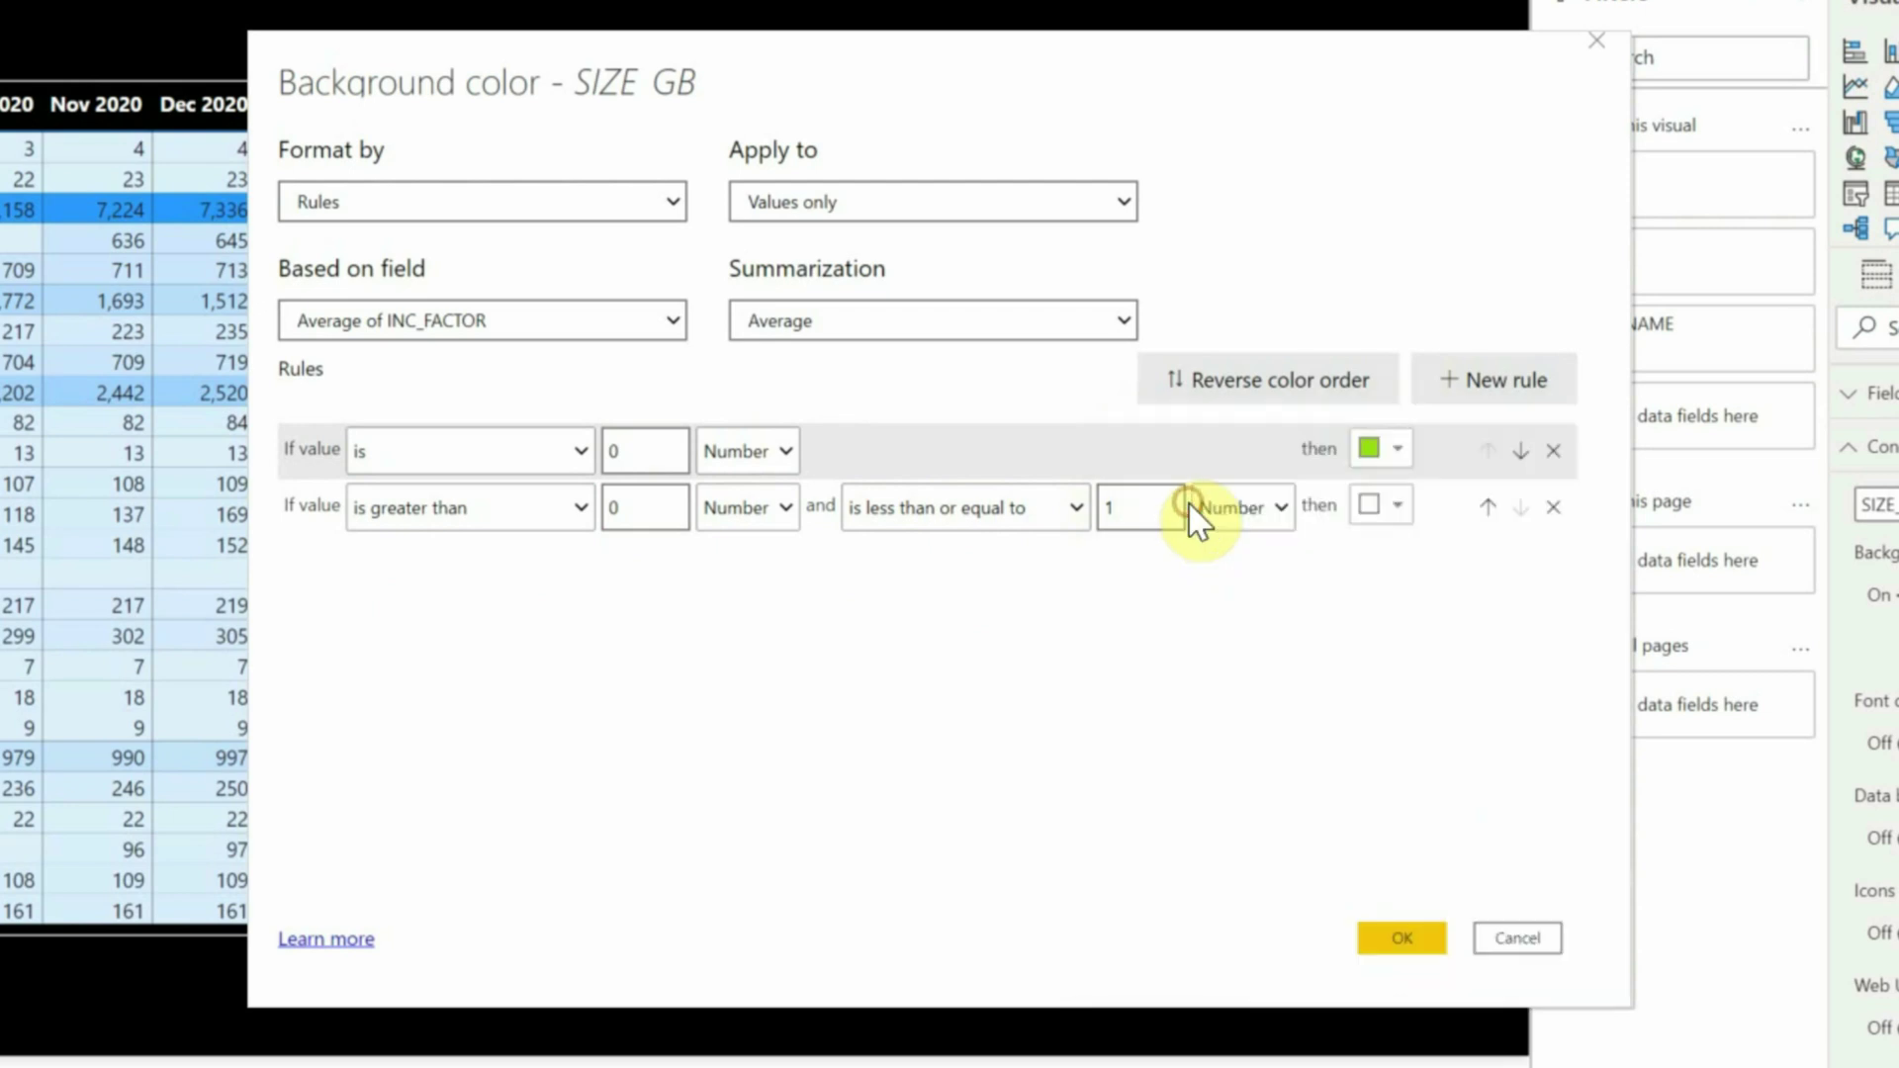
Step: Add a third rule for values greater than the number 1 and less than or equal to the number 2
{"action": "left_click", "coordinate": [1499, 388]}
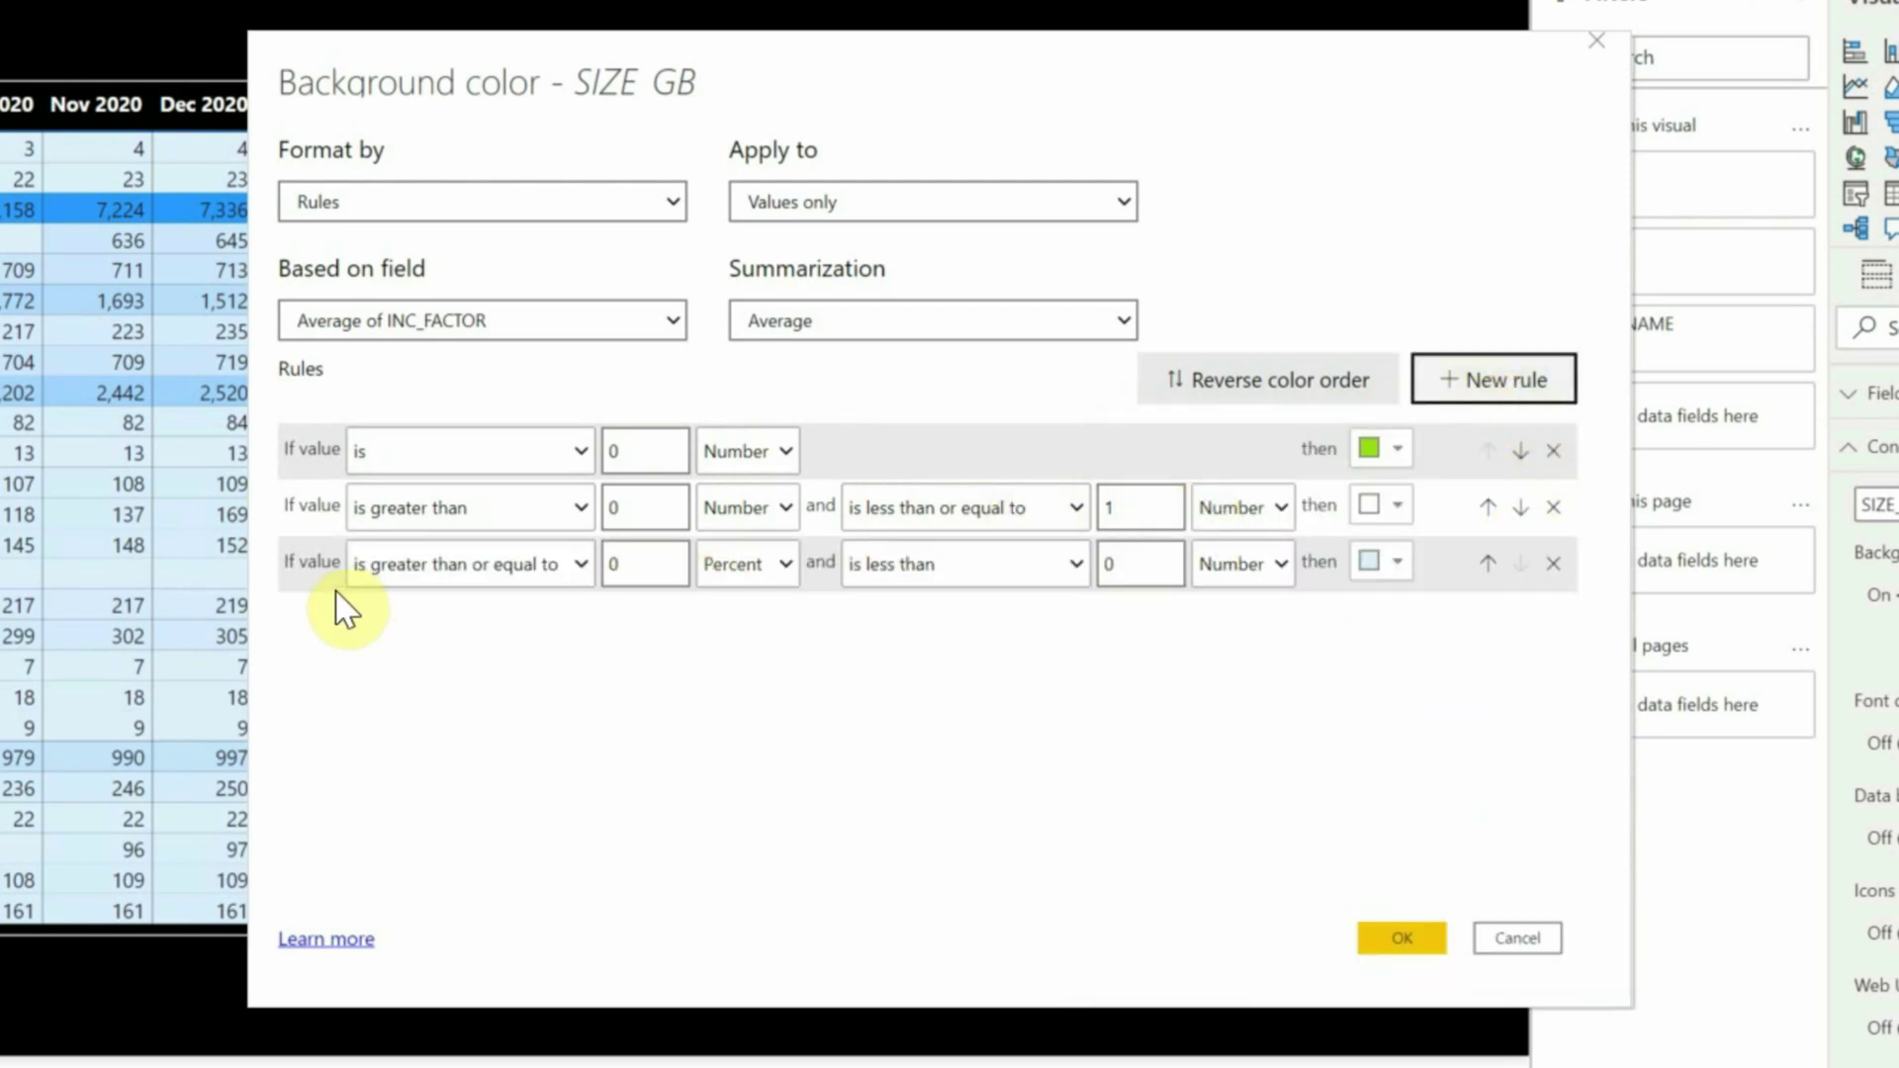
{"action": "left_click", "coordinate": [578, 563]}
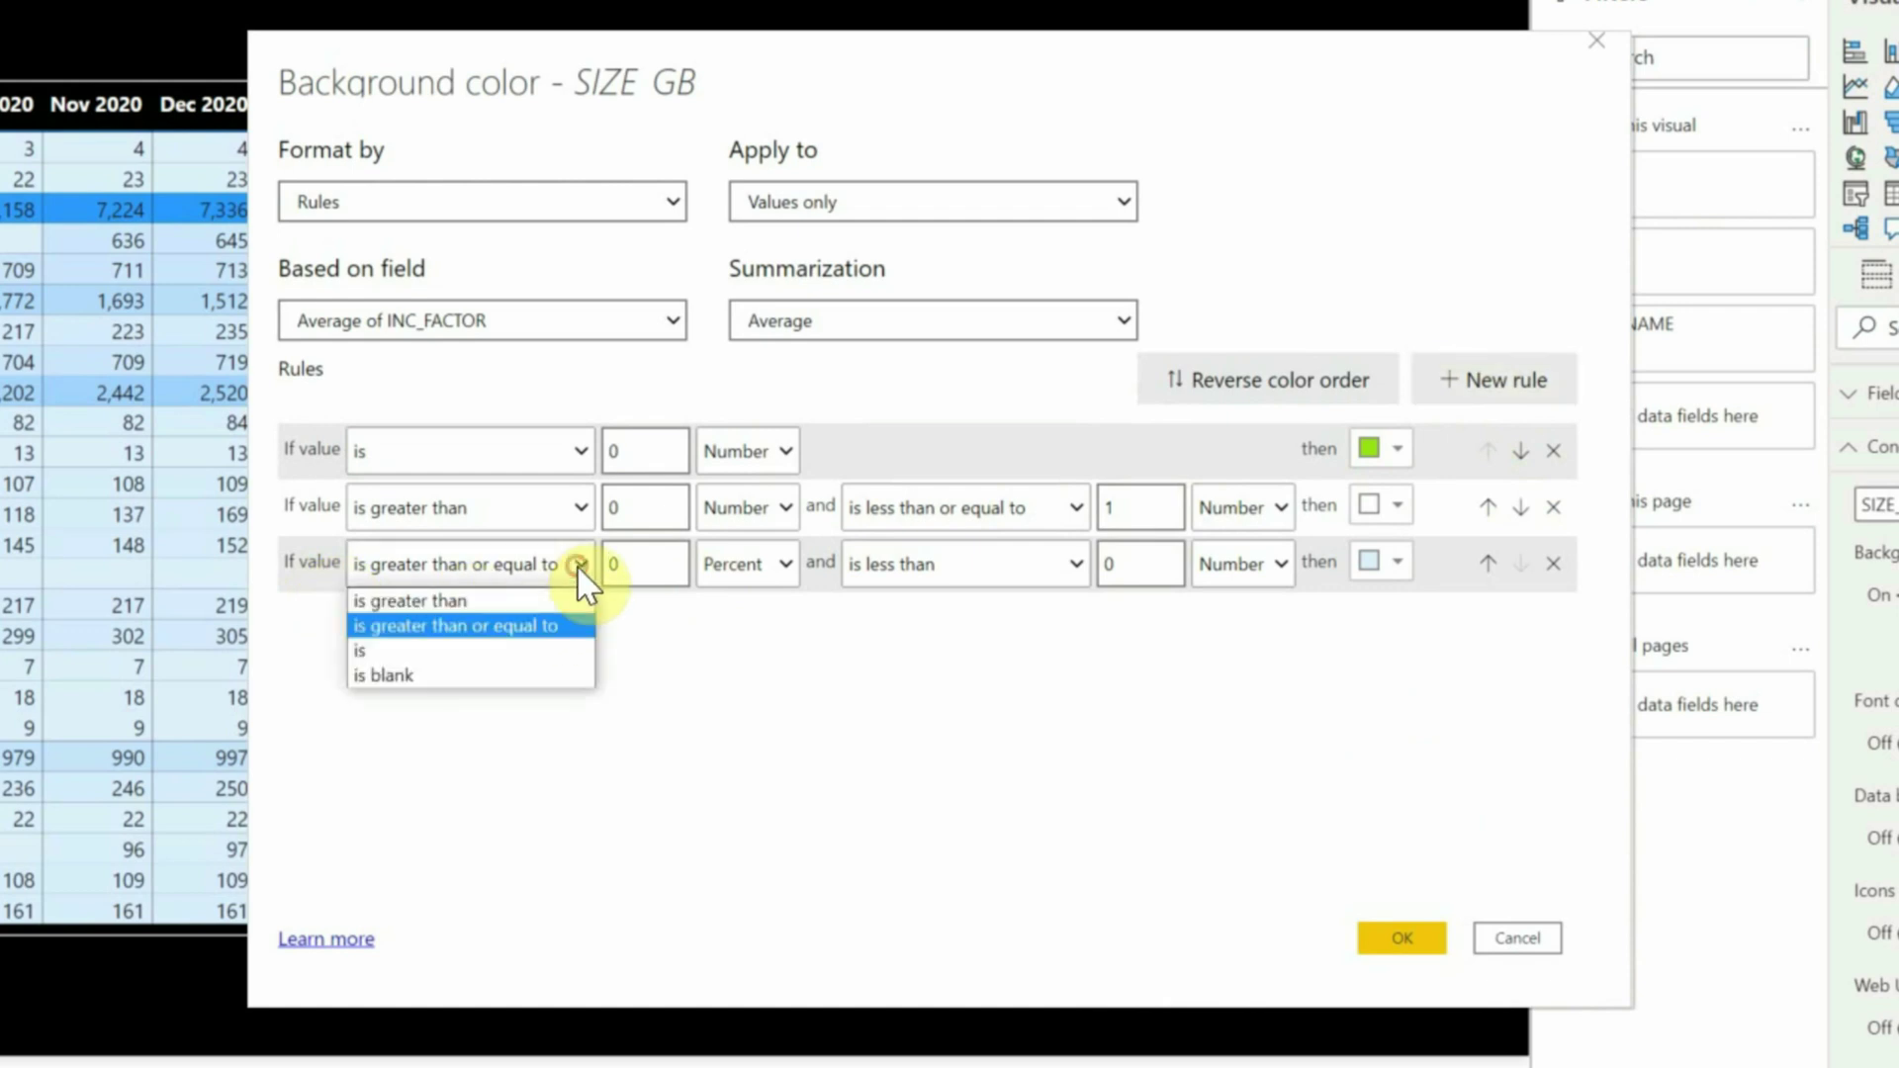
{"action": "left_click", "coordinate": [457, 600]}
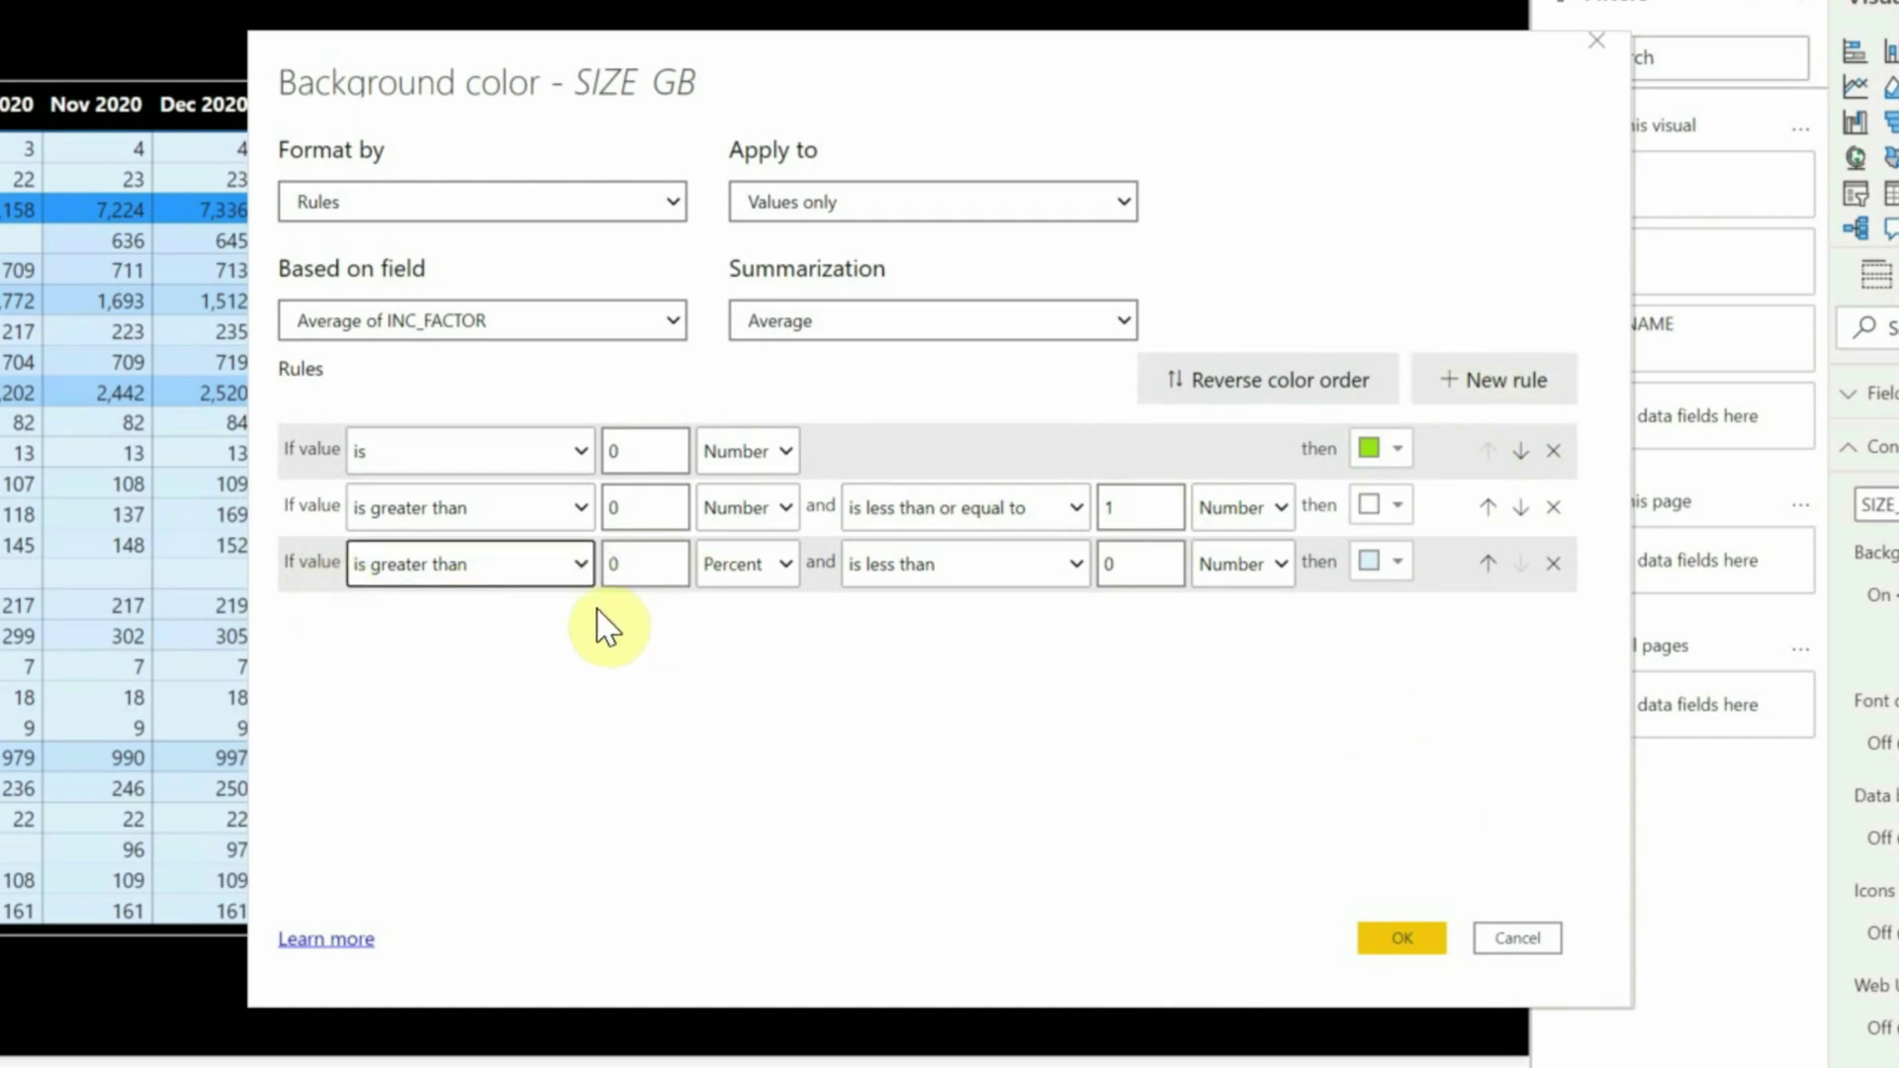
{"action": "left_click", "coordinate": [641, 559]}
{"action": "type", "text": "1"}
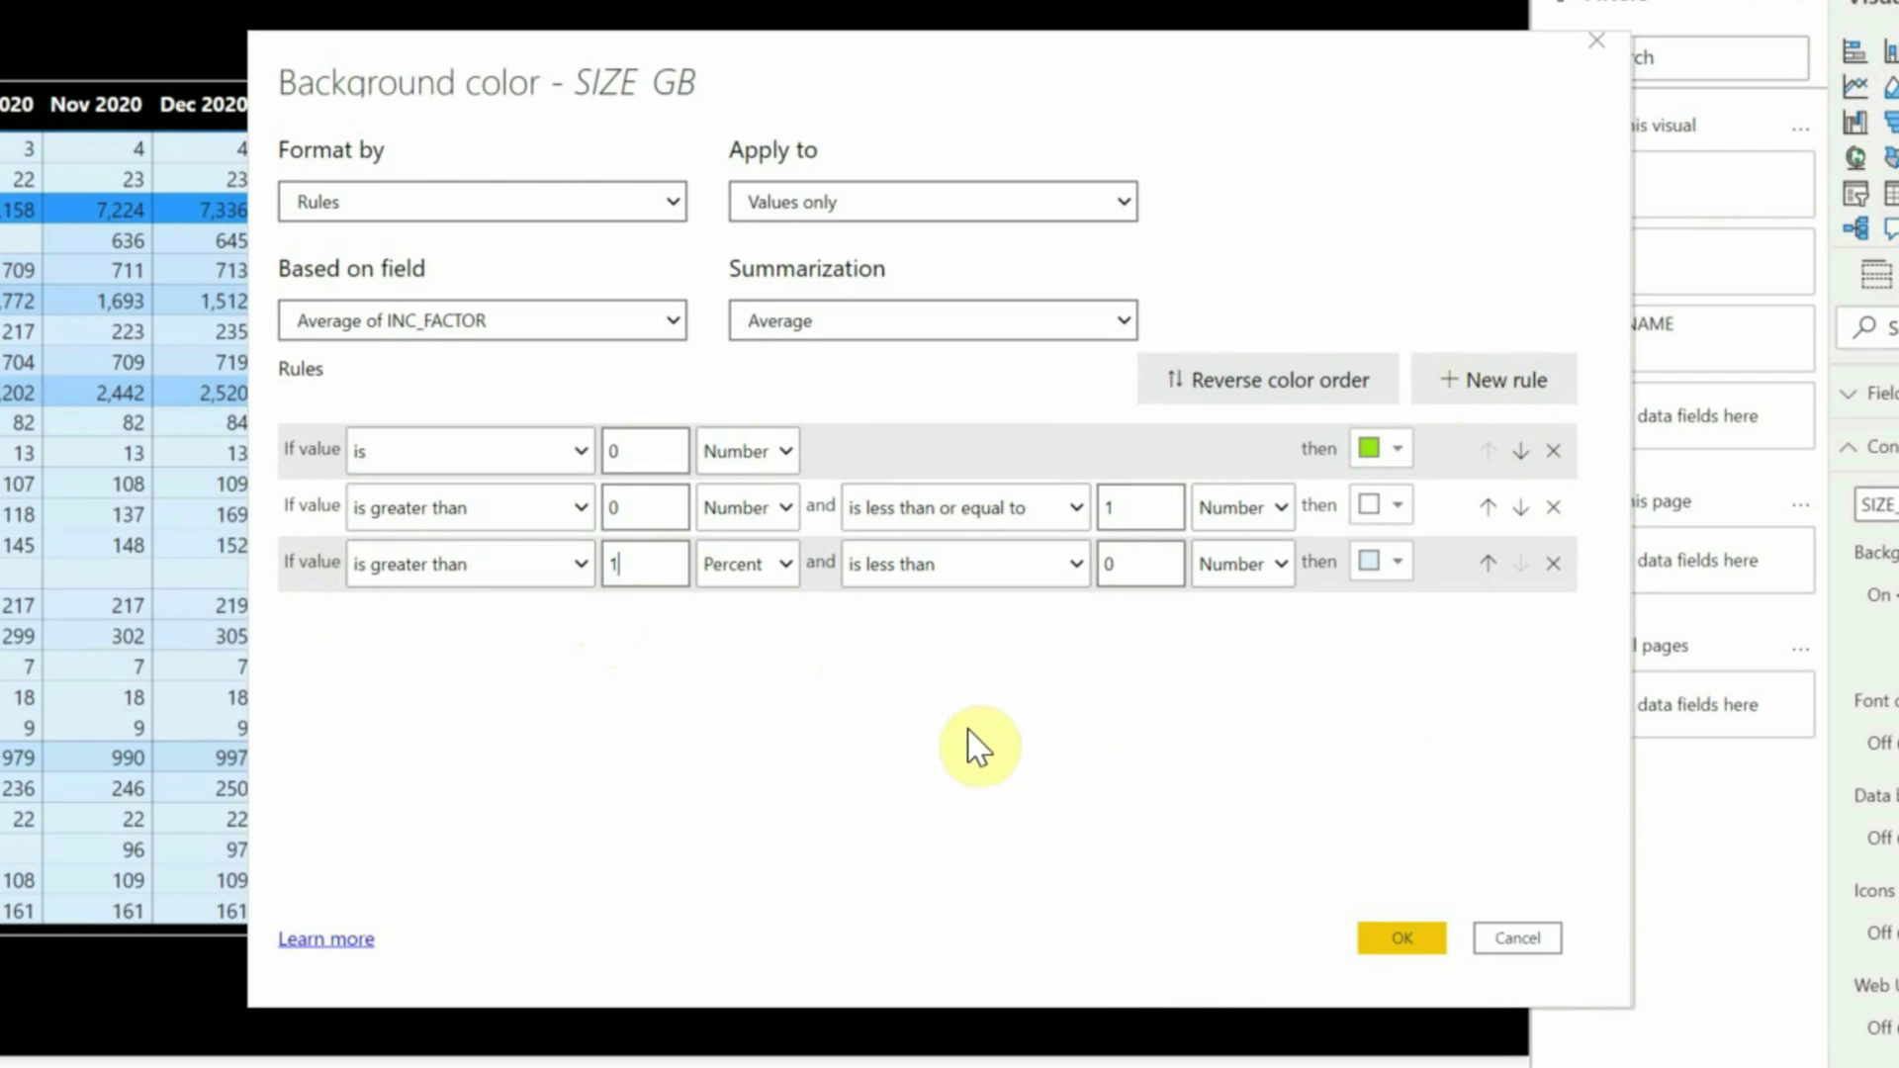
{"action": "left_click", "coordinate": [776, 566]}
{"action": "left_click", "coordinate": [784, 596]}
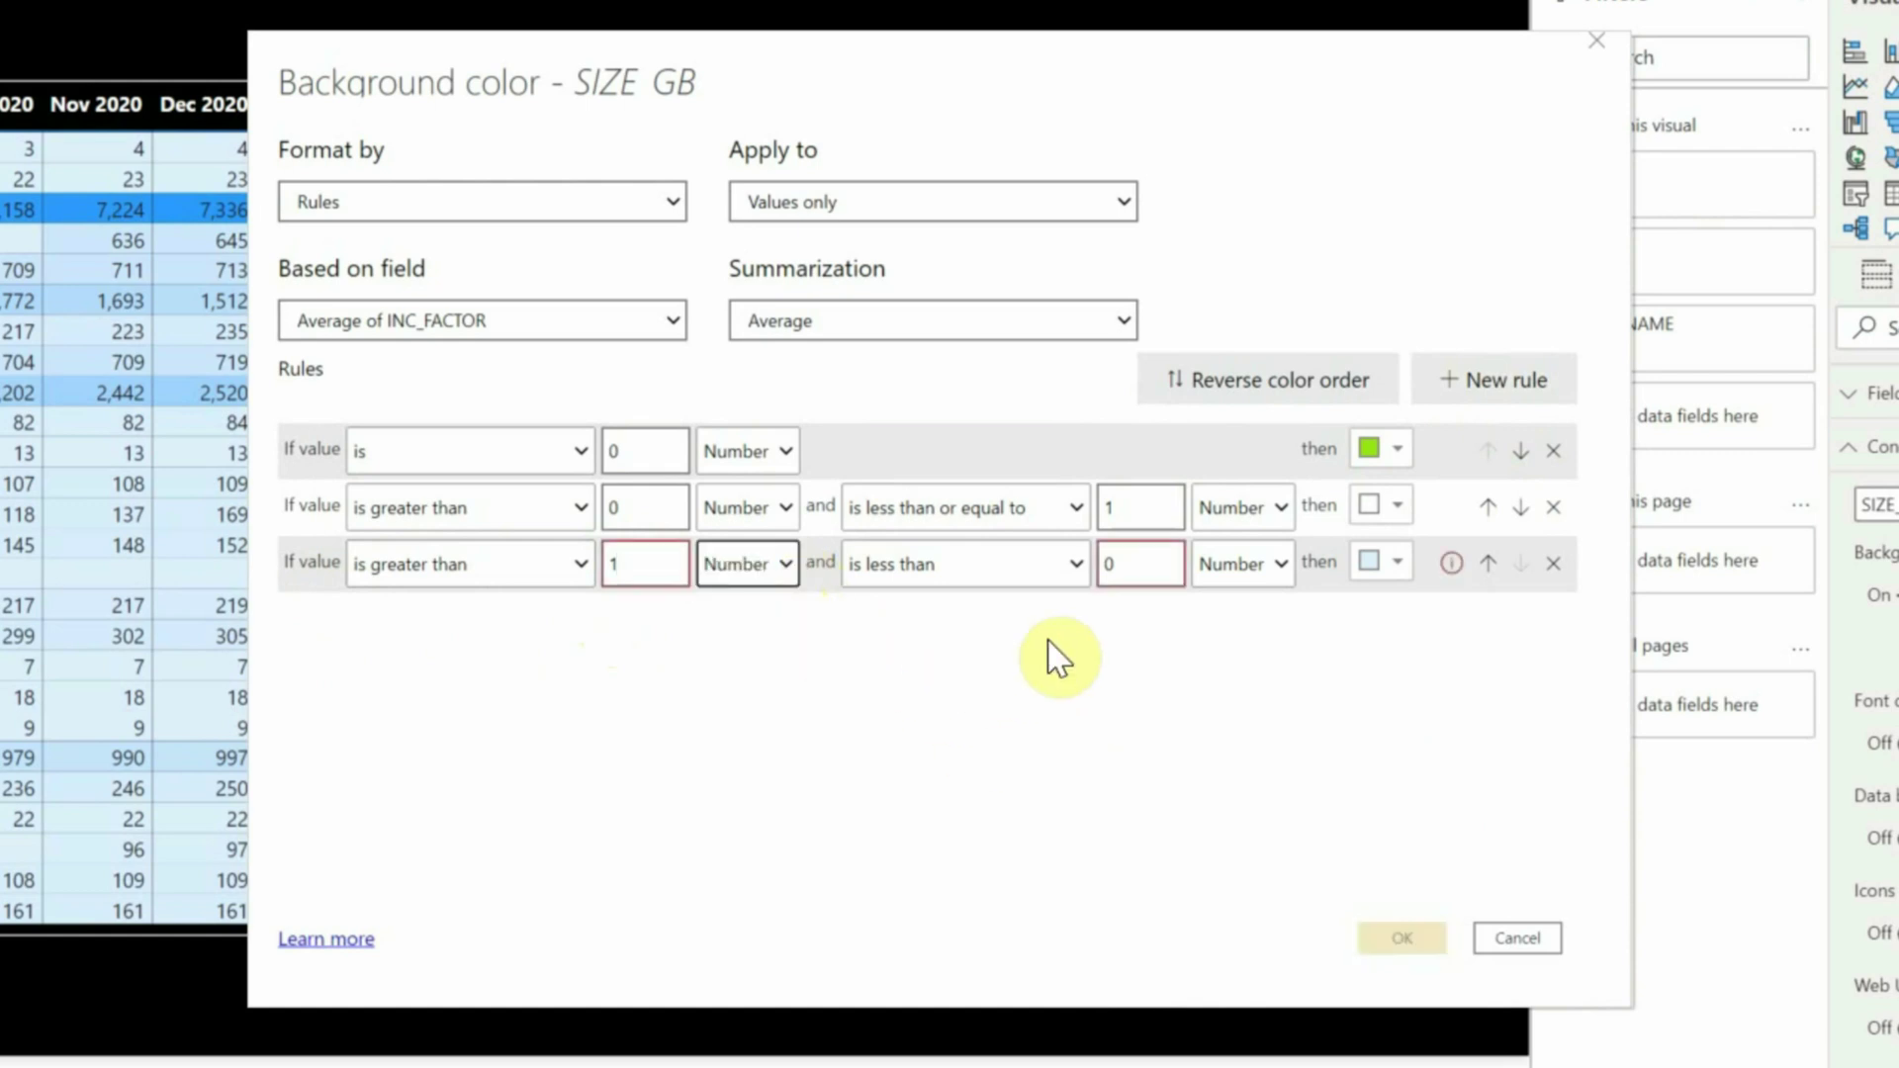
{"action": "left_click", "coordinate": [1016, 573]}
{"action": "left_click", "coordinate": [981, 631]}
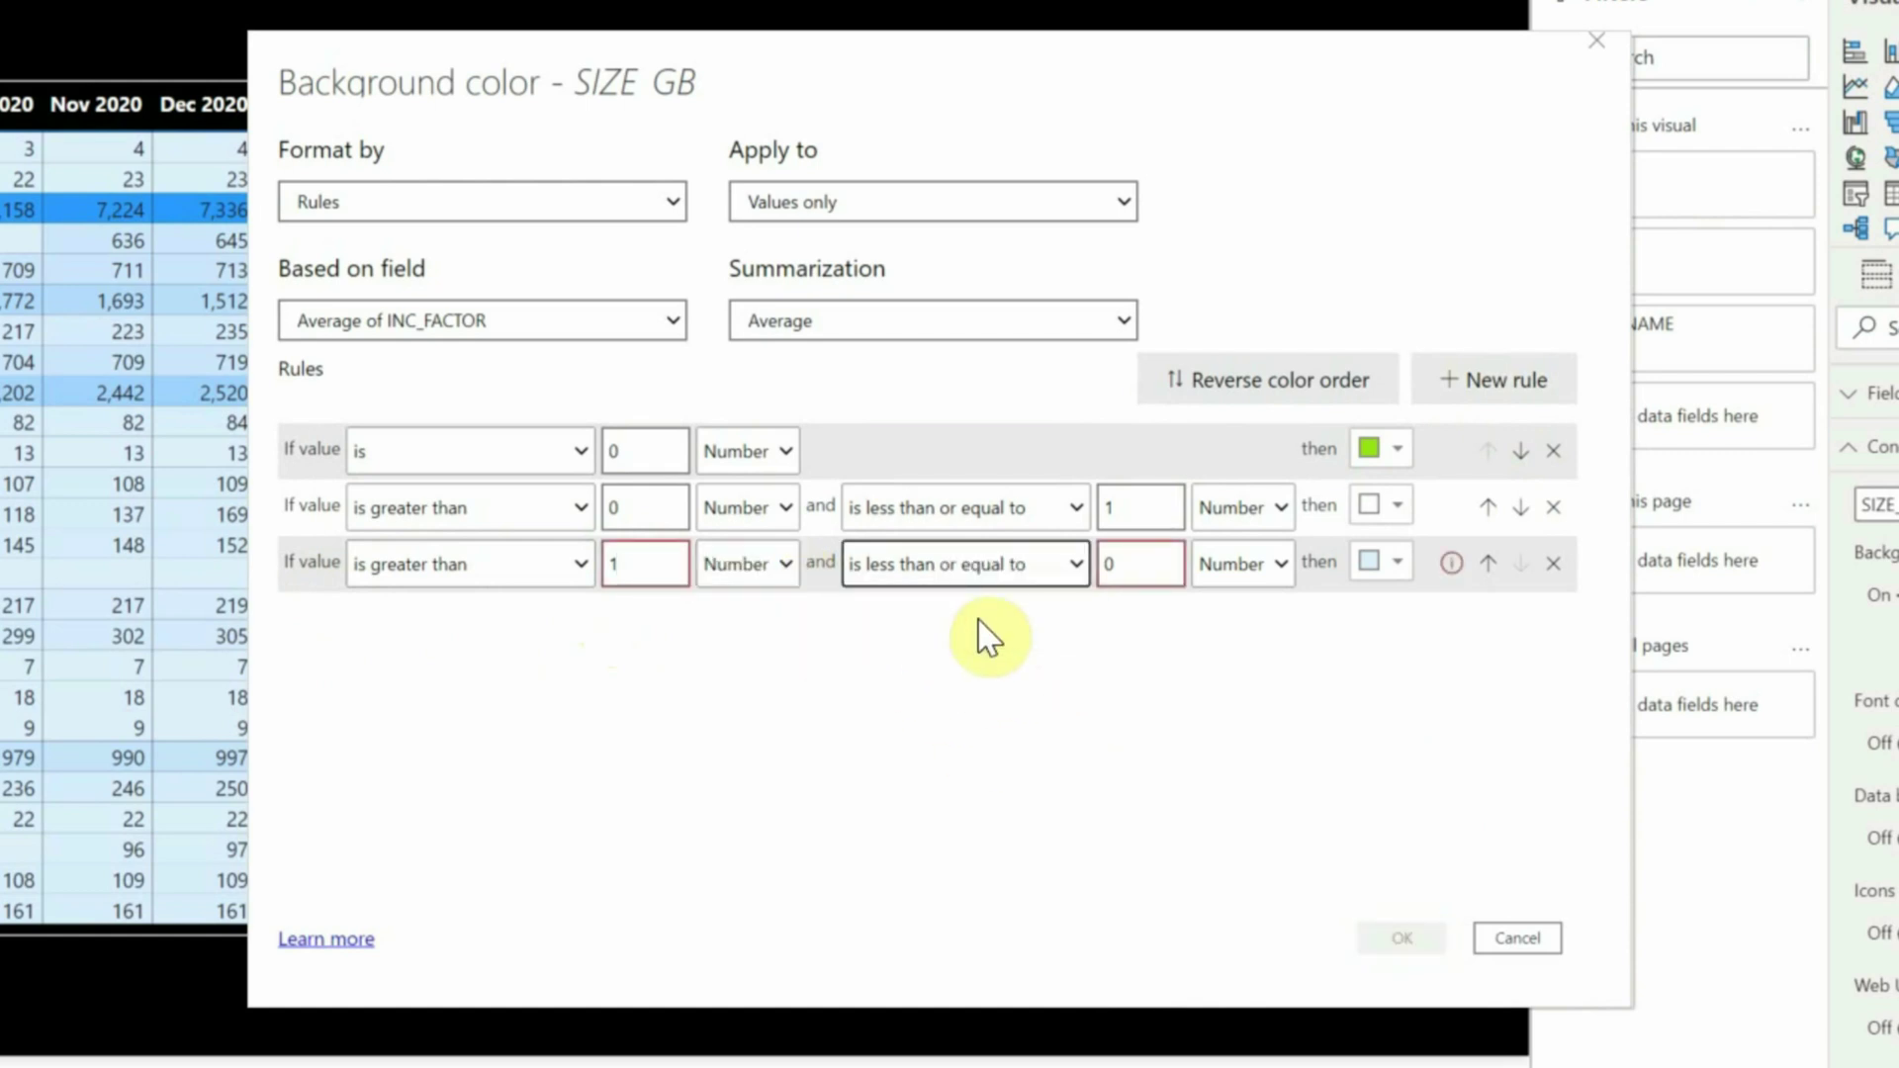
{"action": "double_click", "coordinate": [1128, 564]}
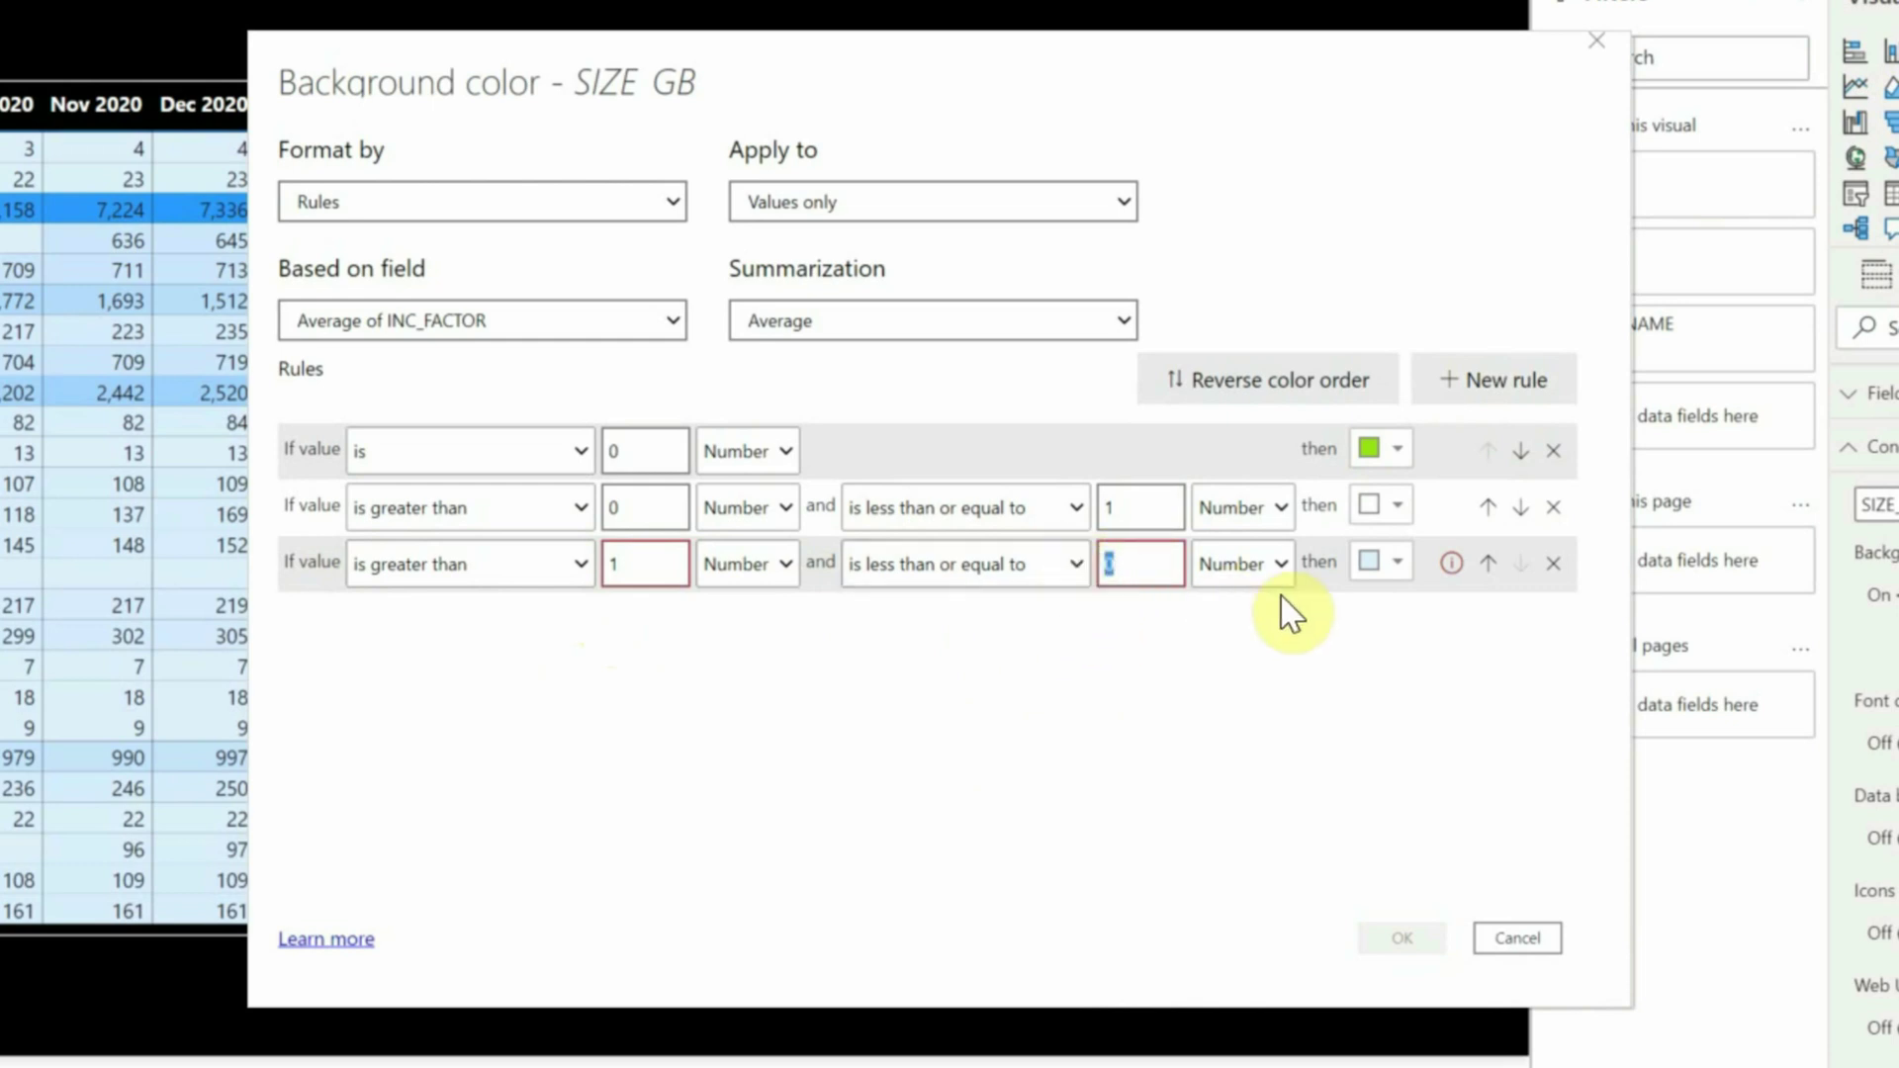
{"action": "type", "text": "2"}
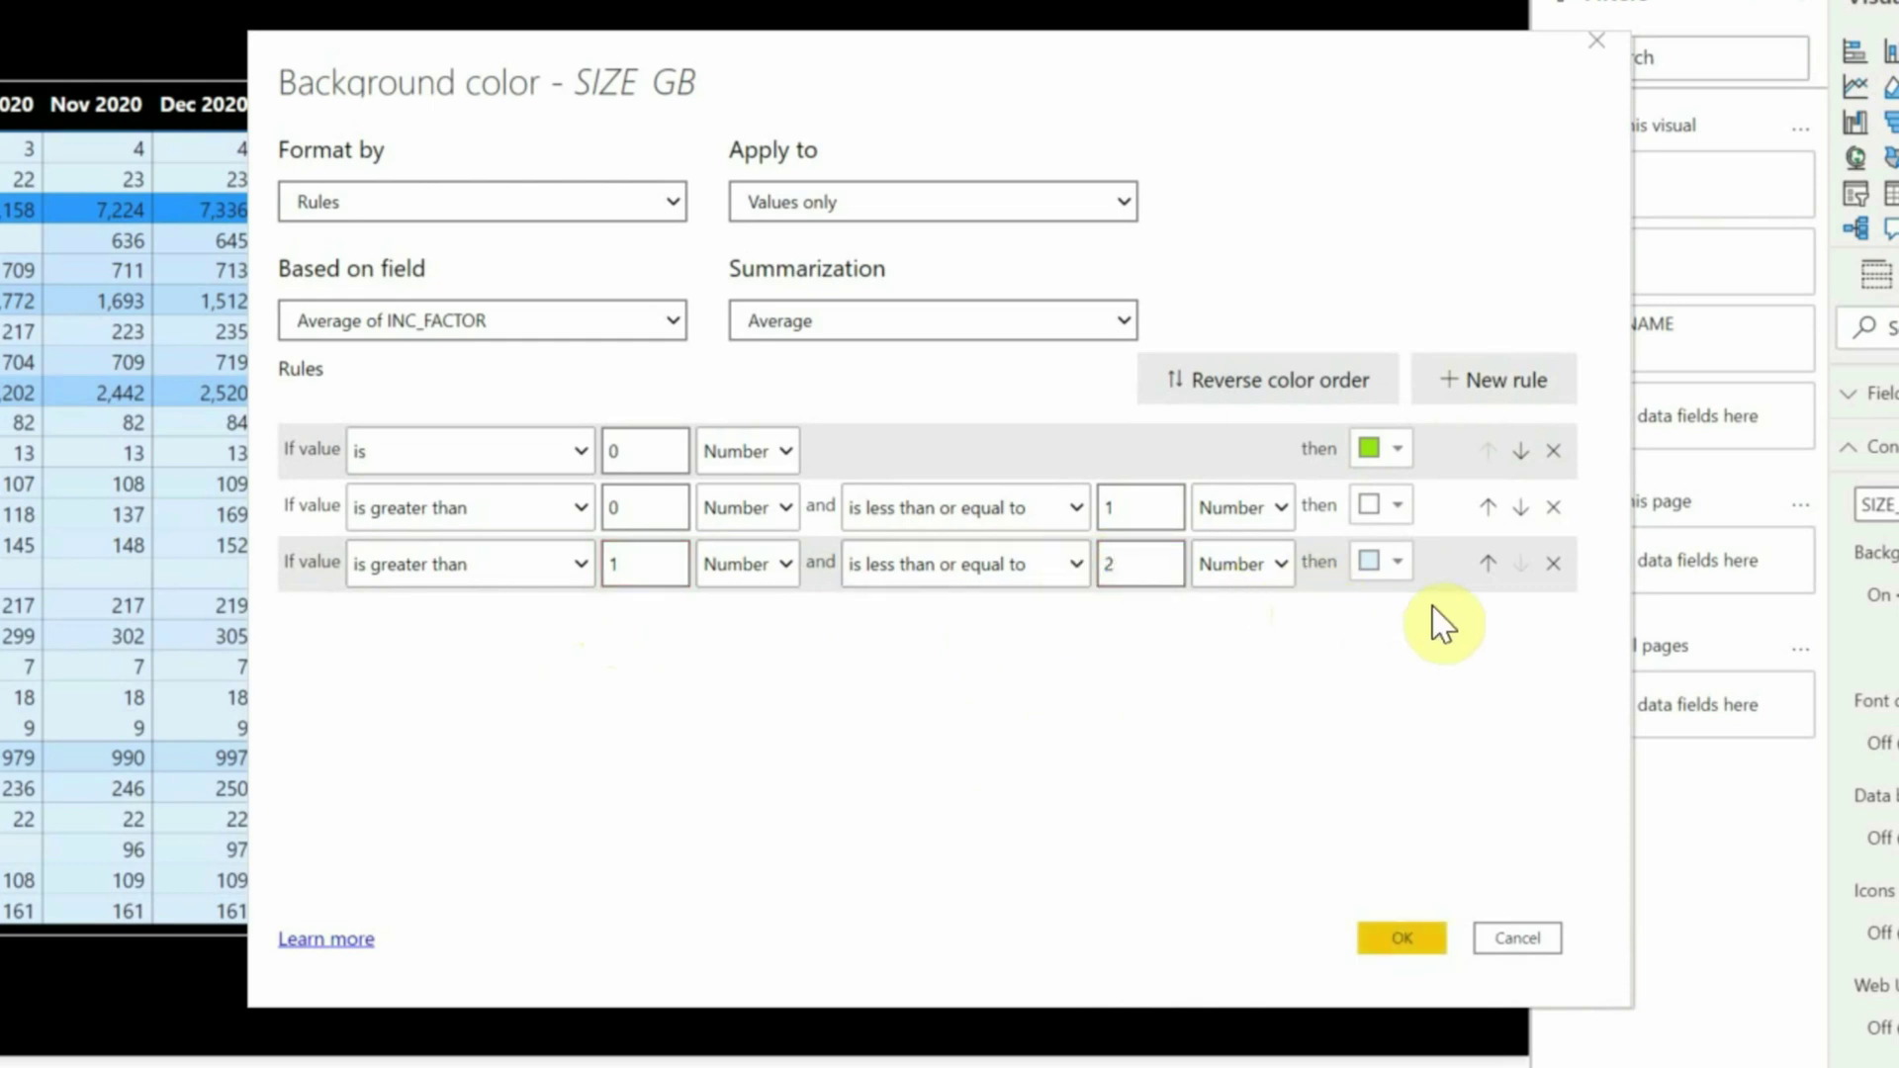
Step: Give the third rule the custom yellow background #F6F64B
{"action": "left_click", "coordinate": [1394, 570]}
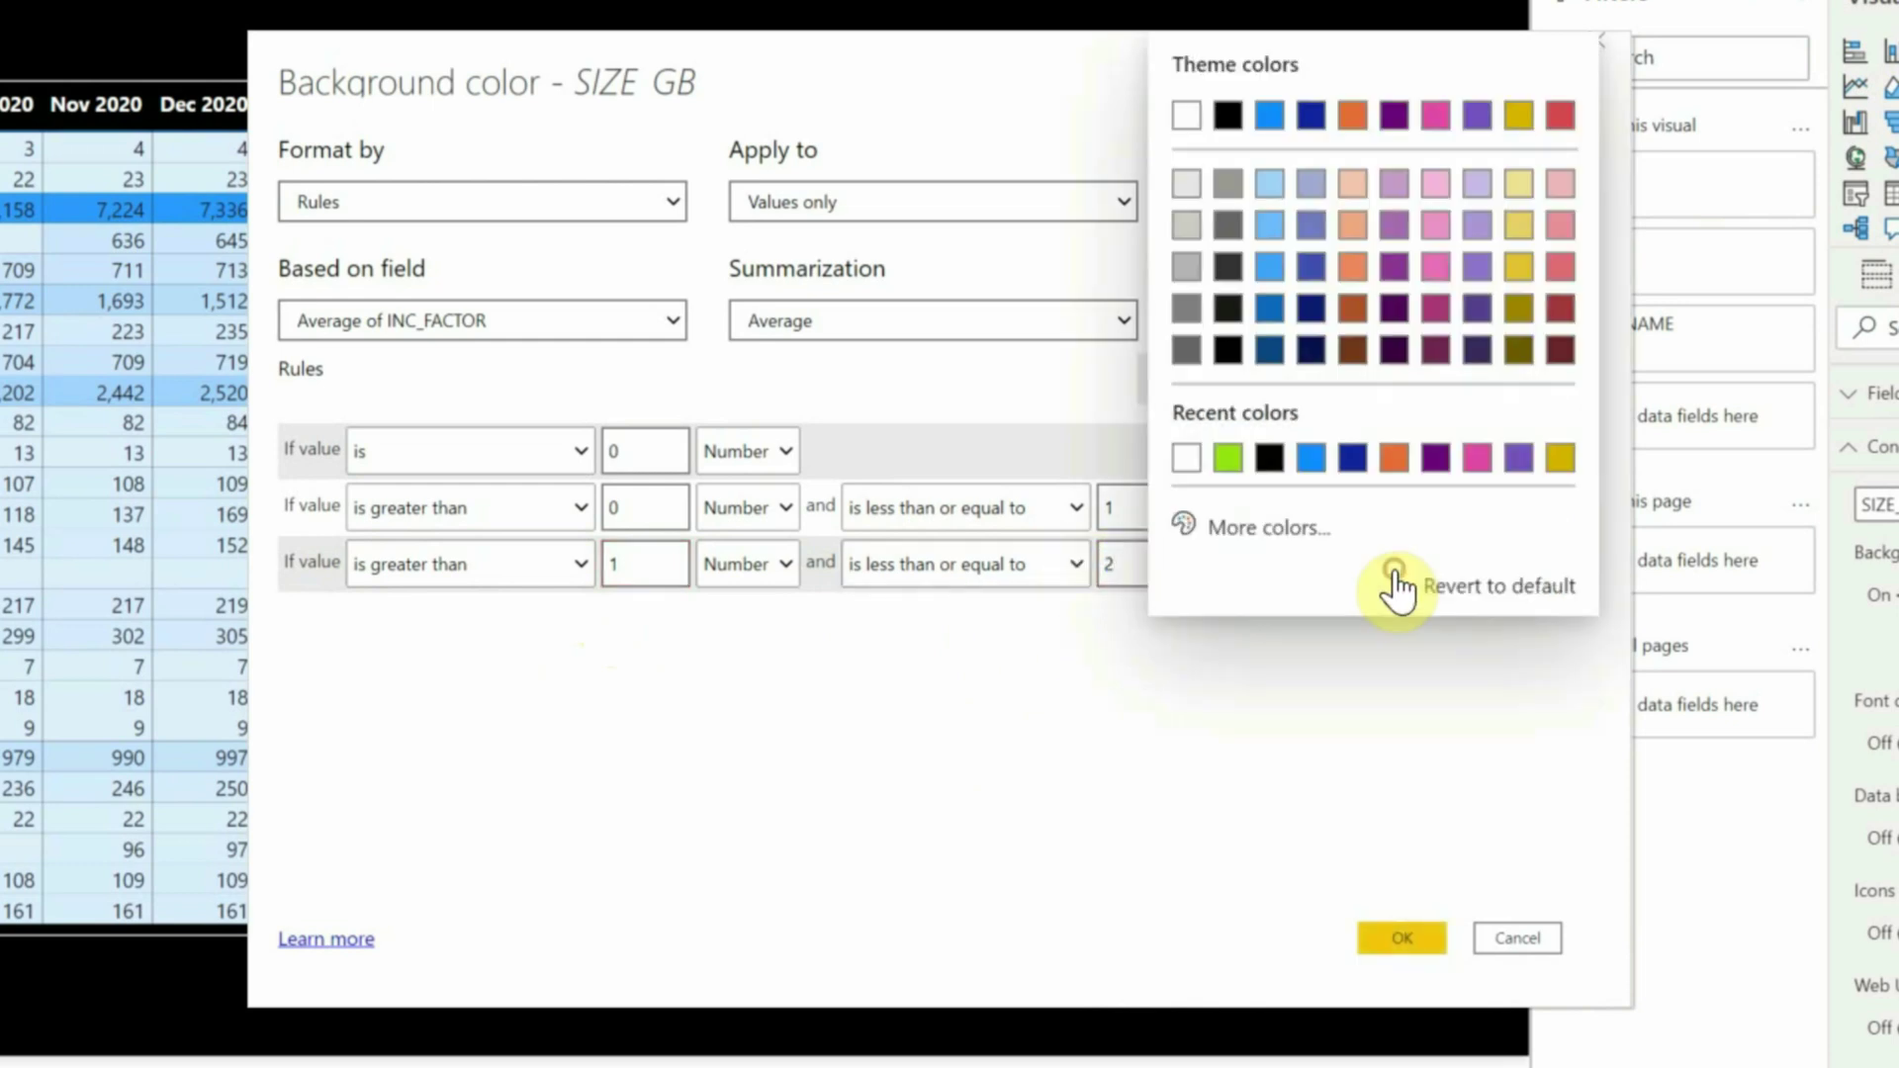
{"action": "left_click", "coordinate": [1288, 527]}
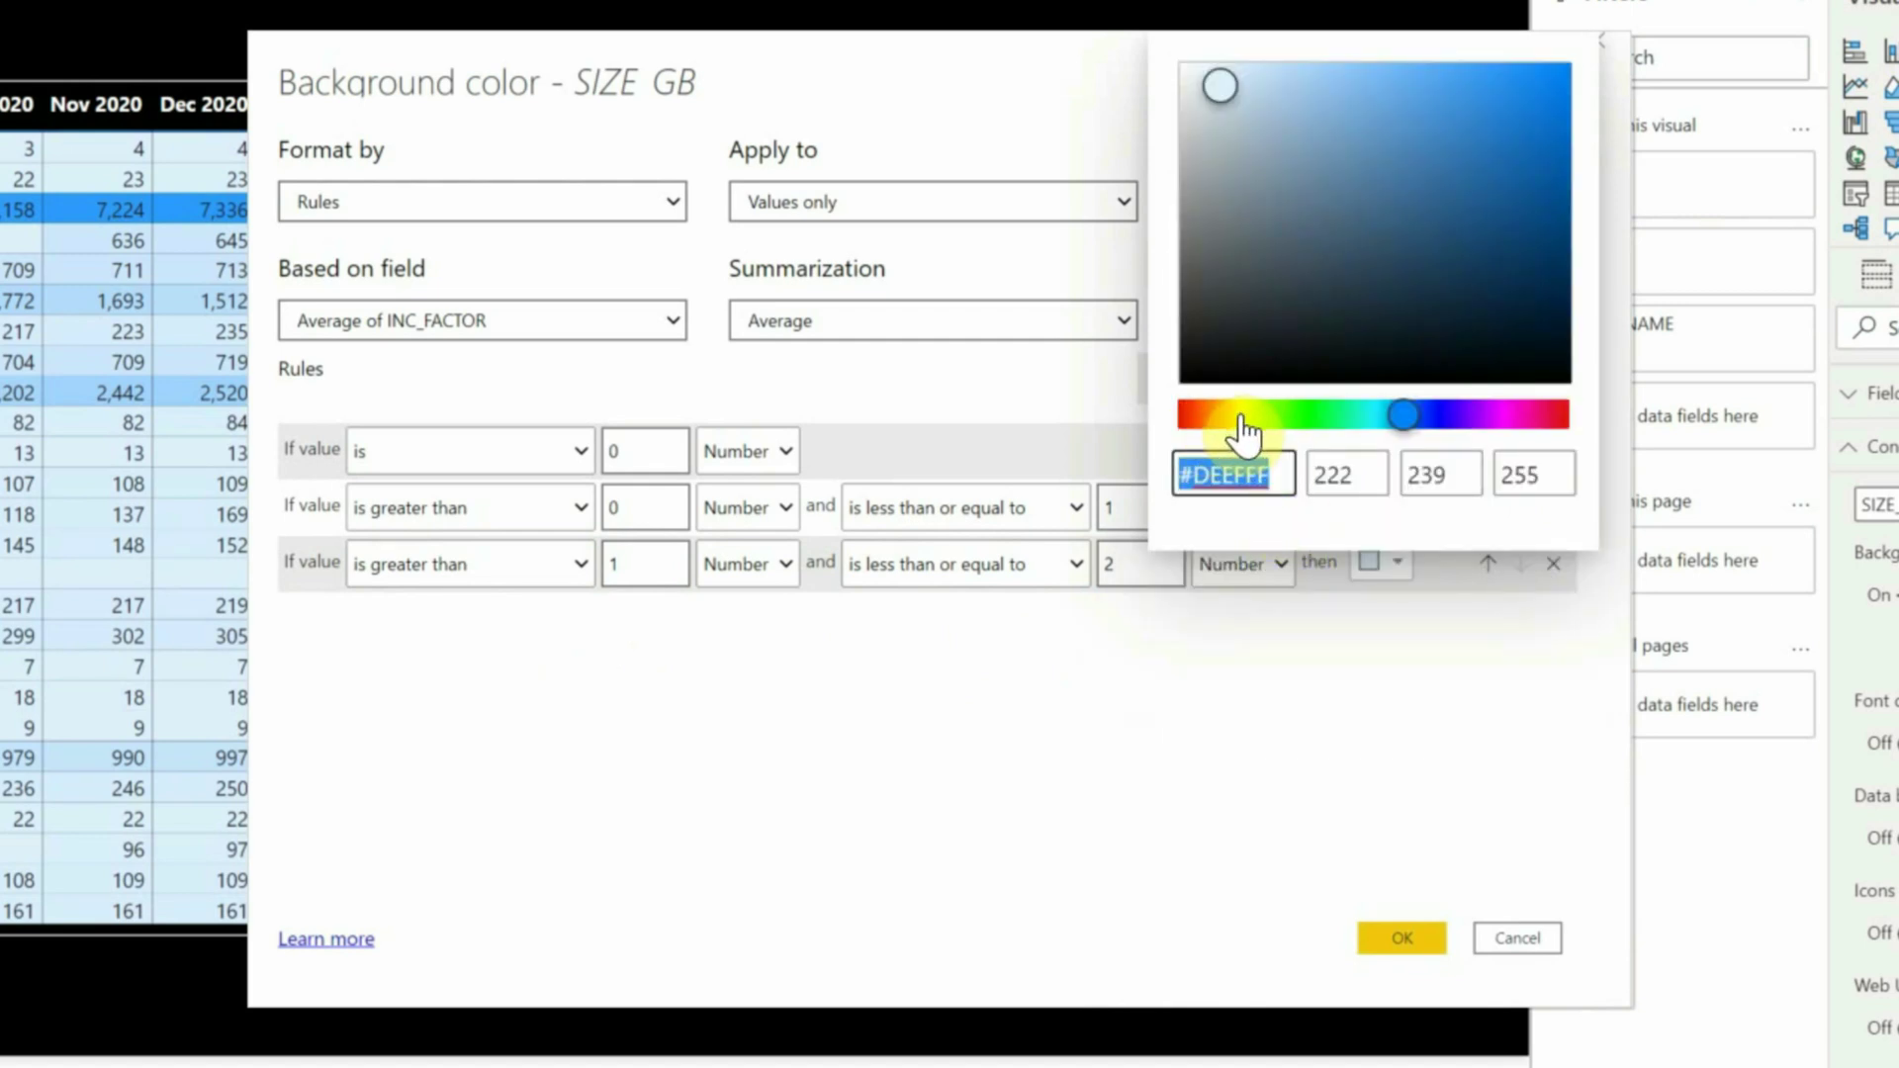
{"action": "left_click", "coordinate": [1236, 415]}
{"action": "left_click", "coordinate": [1242, 414]}
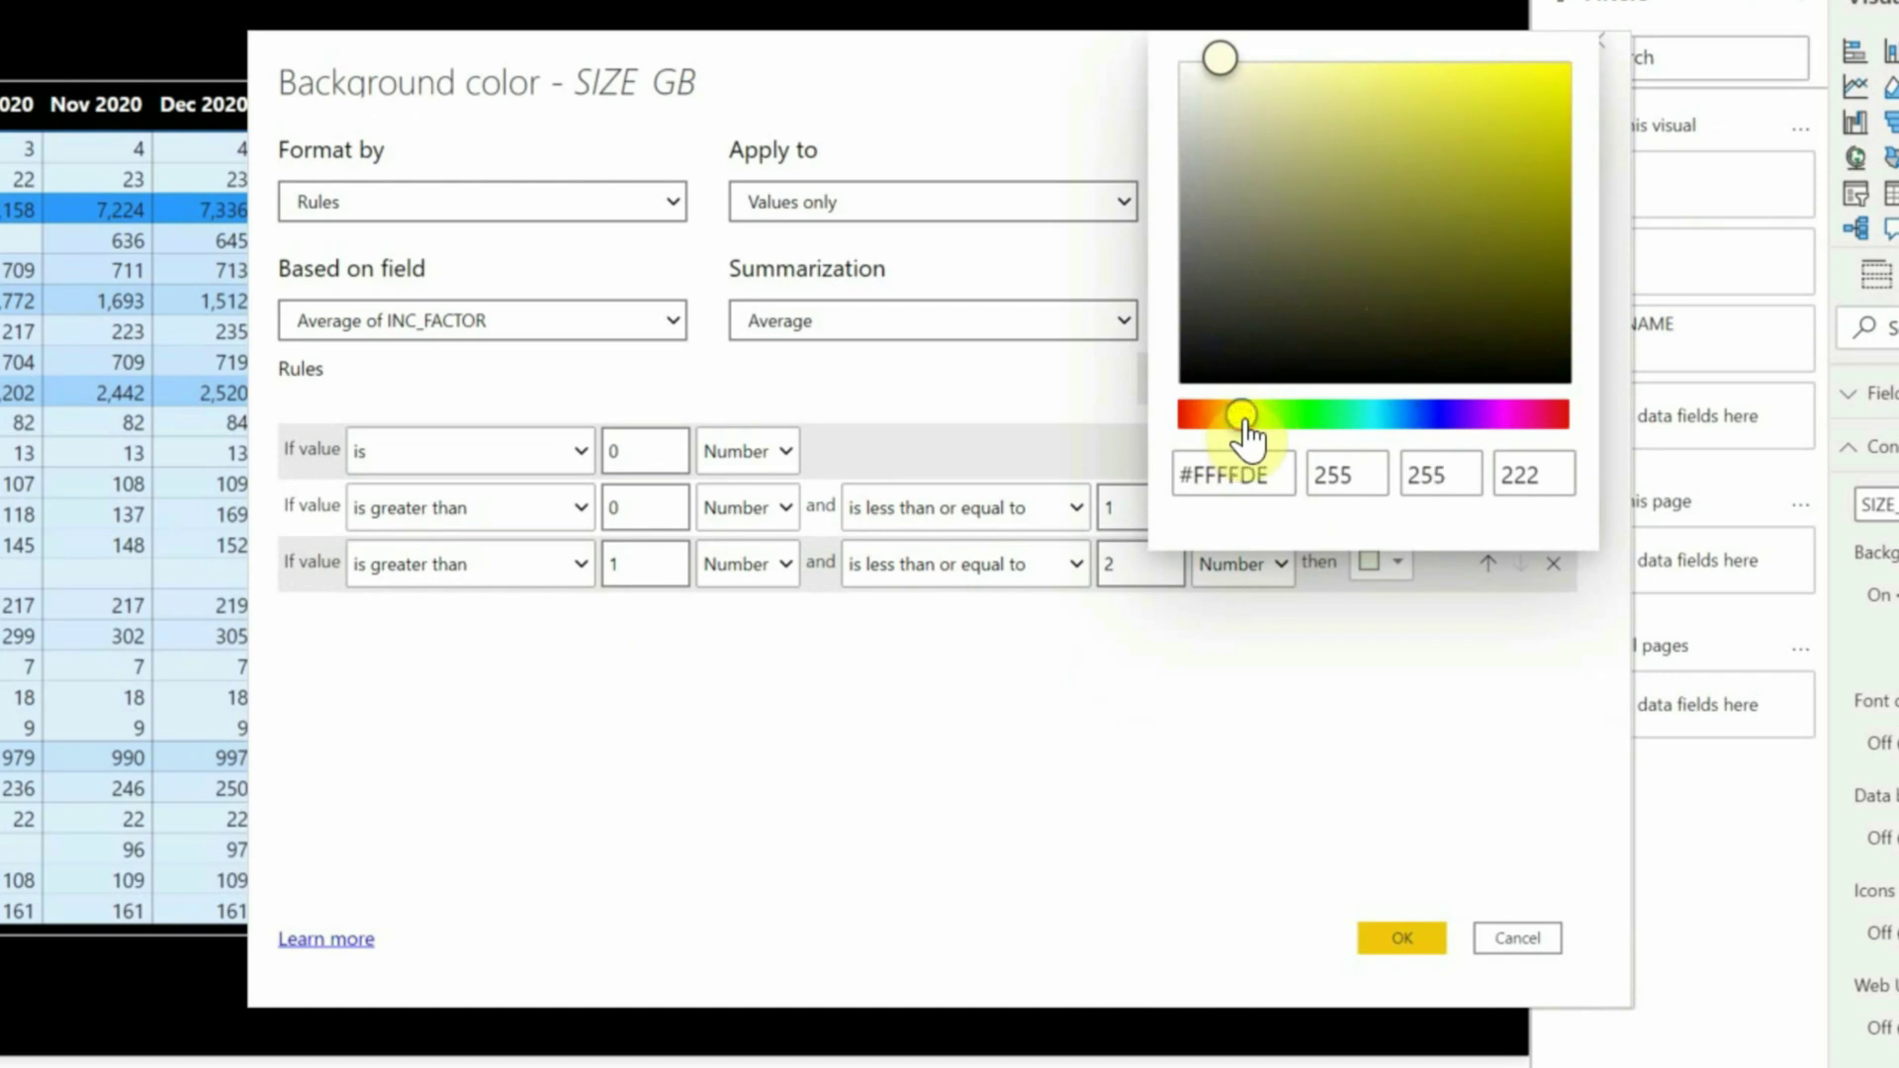
{"action": "left_click", "coordinate": [1532, 83]}
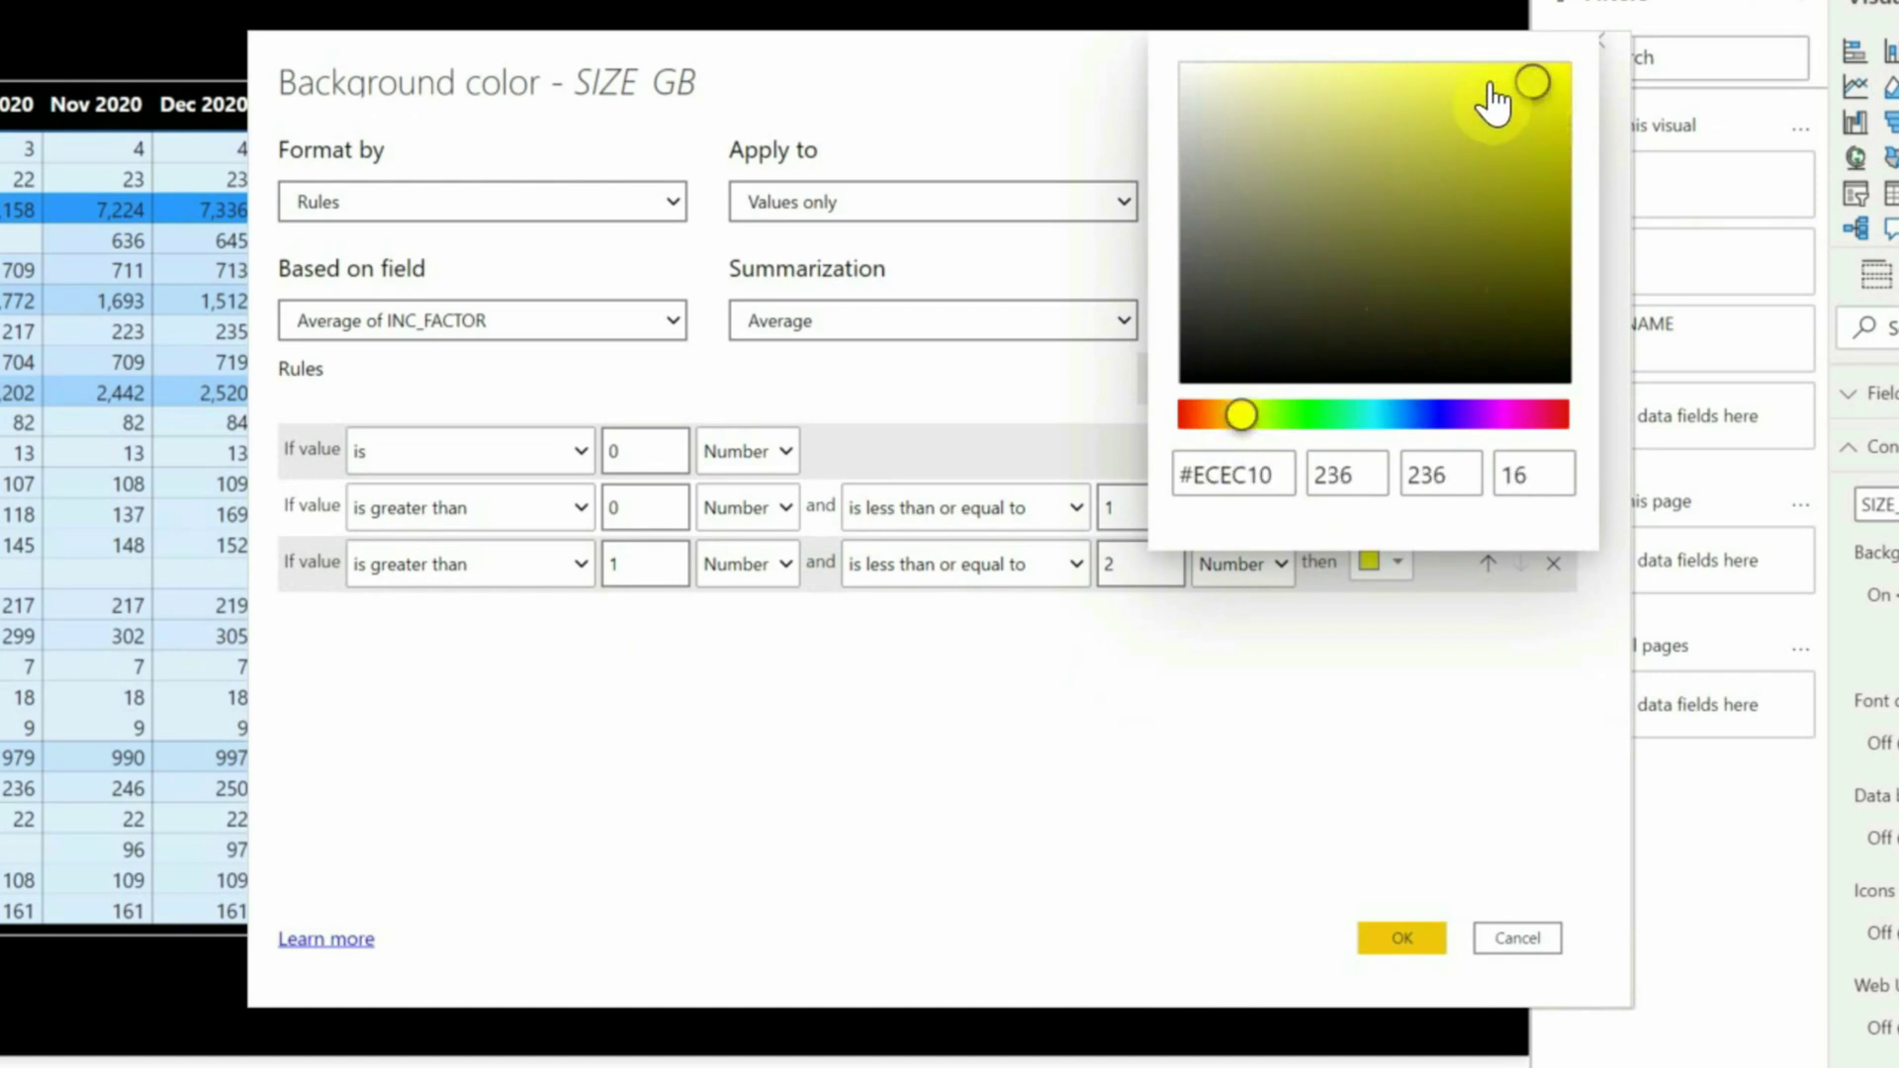
{"action": "left_click", "coordinate": [1441, 71]}
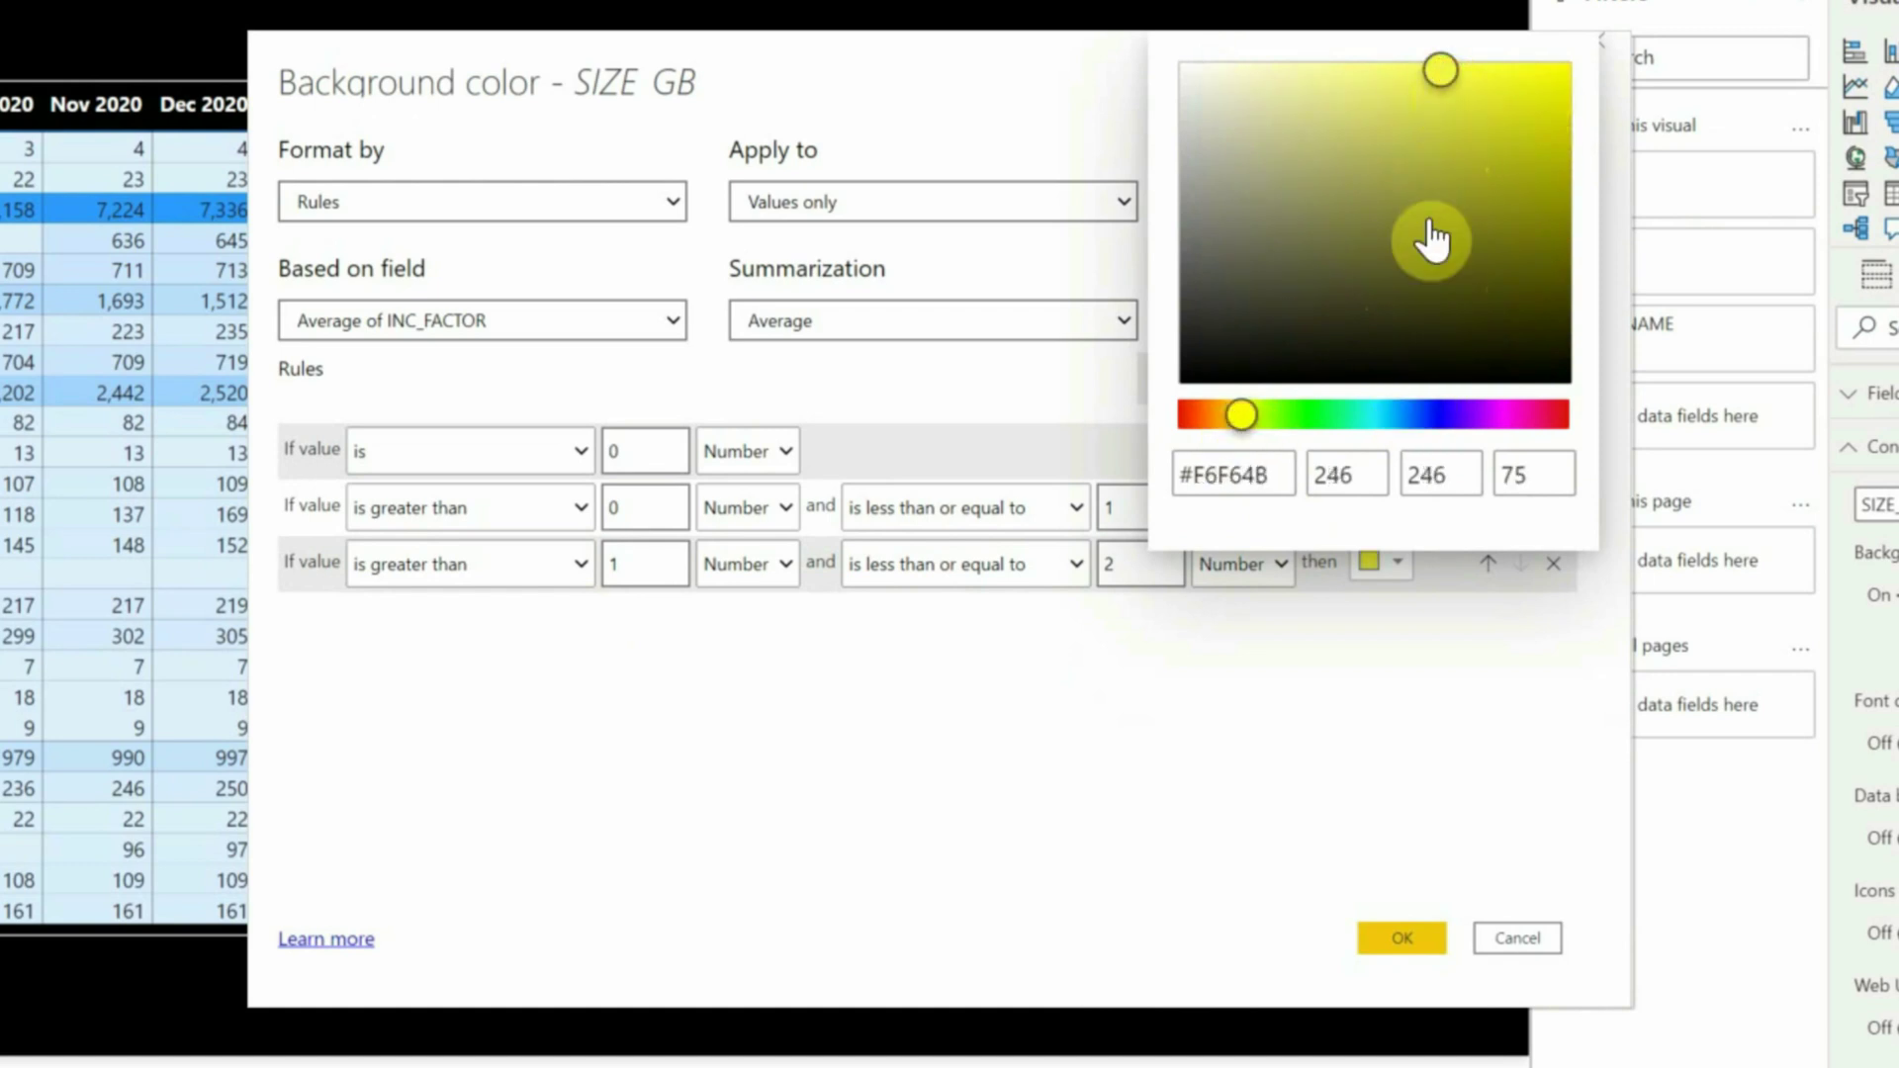
{"action": "left_click", "coordinate": [1053, 707]}
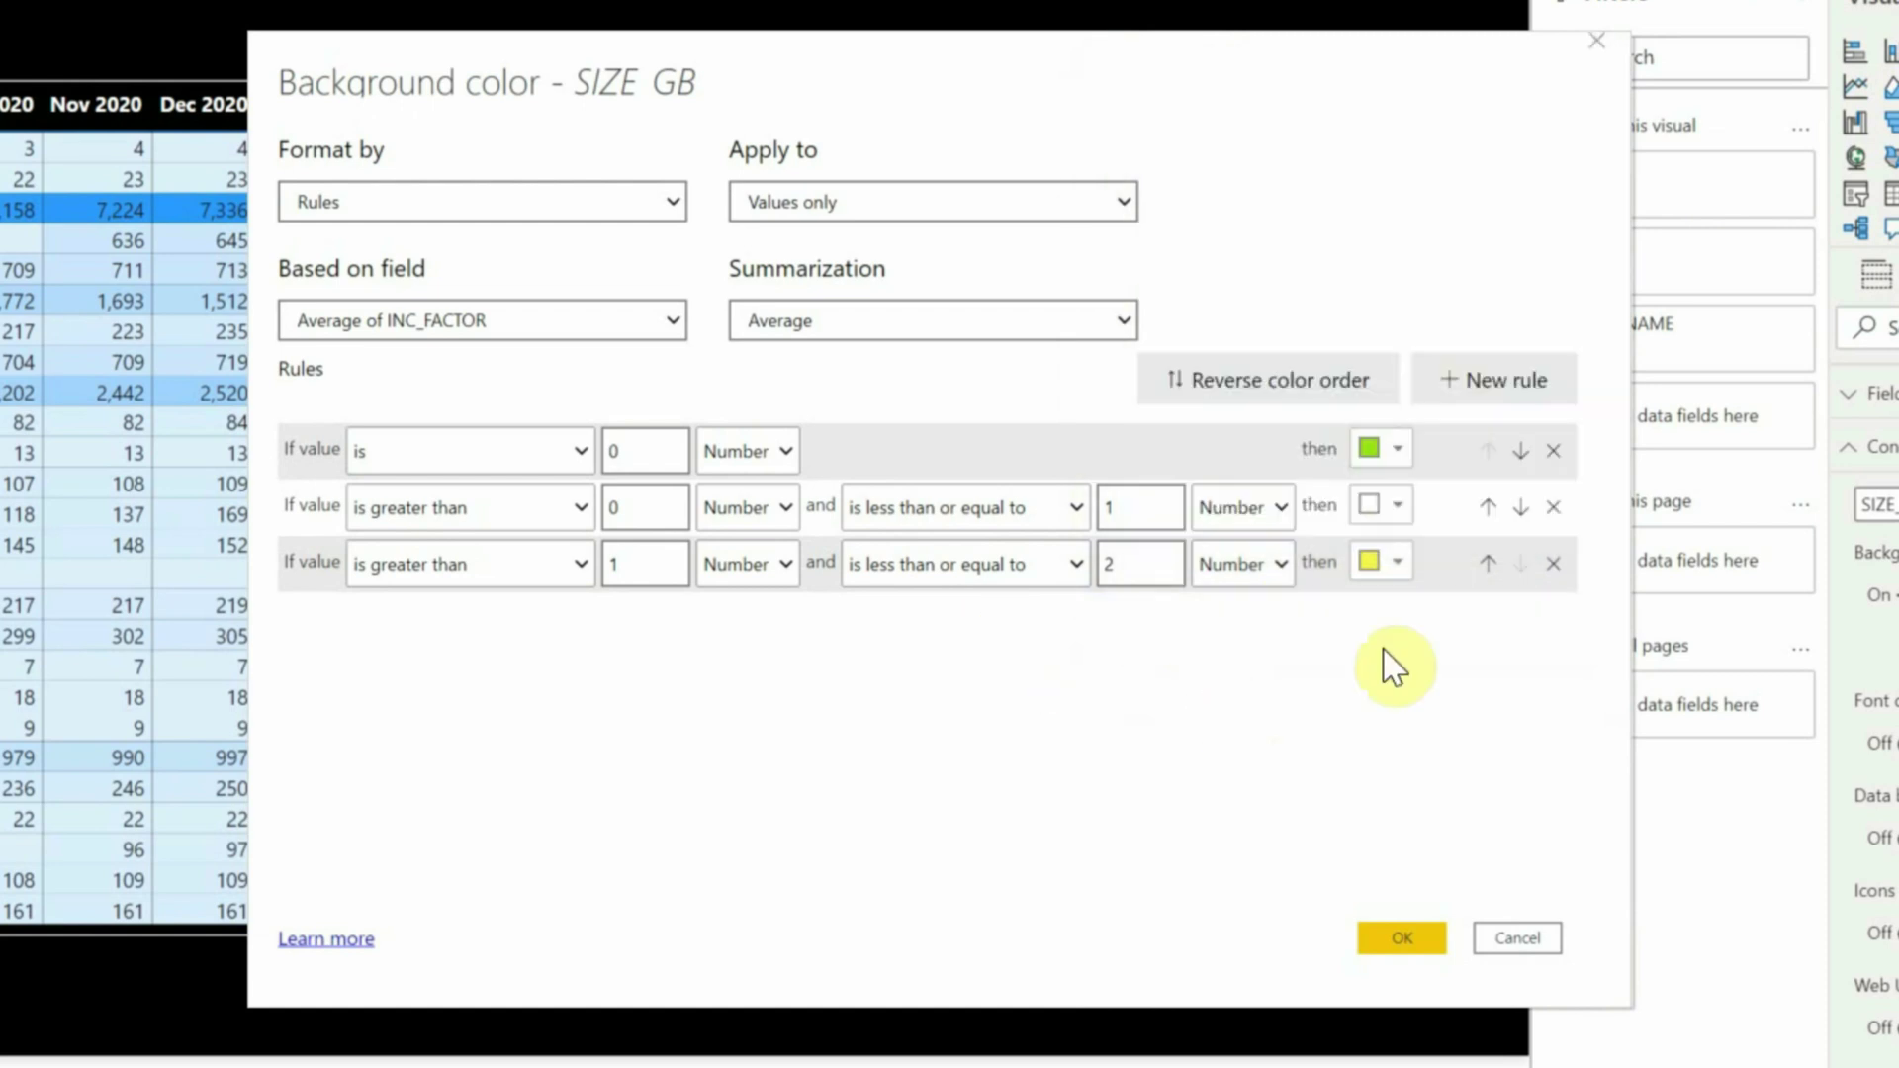
Step: Add a fourth rule for values greater than the number 2 and less than or equal to the number 3
{"action": "left_click", "coordinate": [1482, 378]}
{"action": "left_click", "coordinate": [1481, 377]}
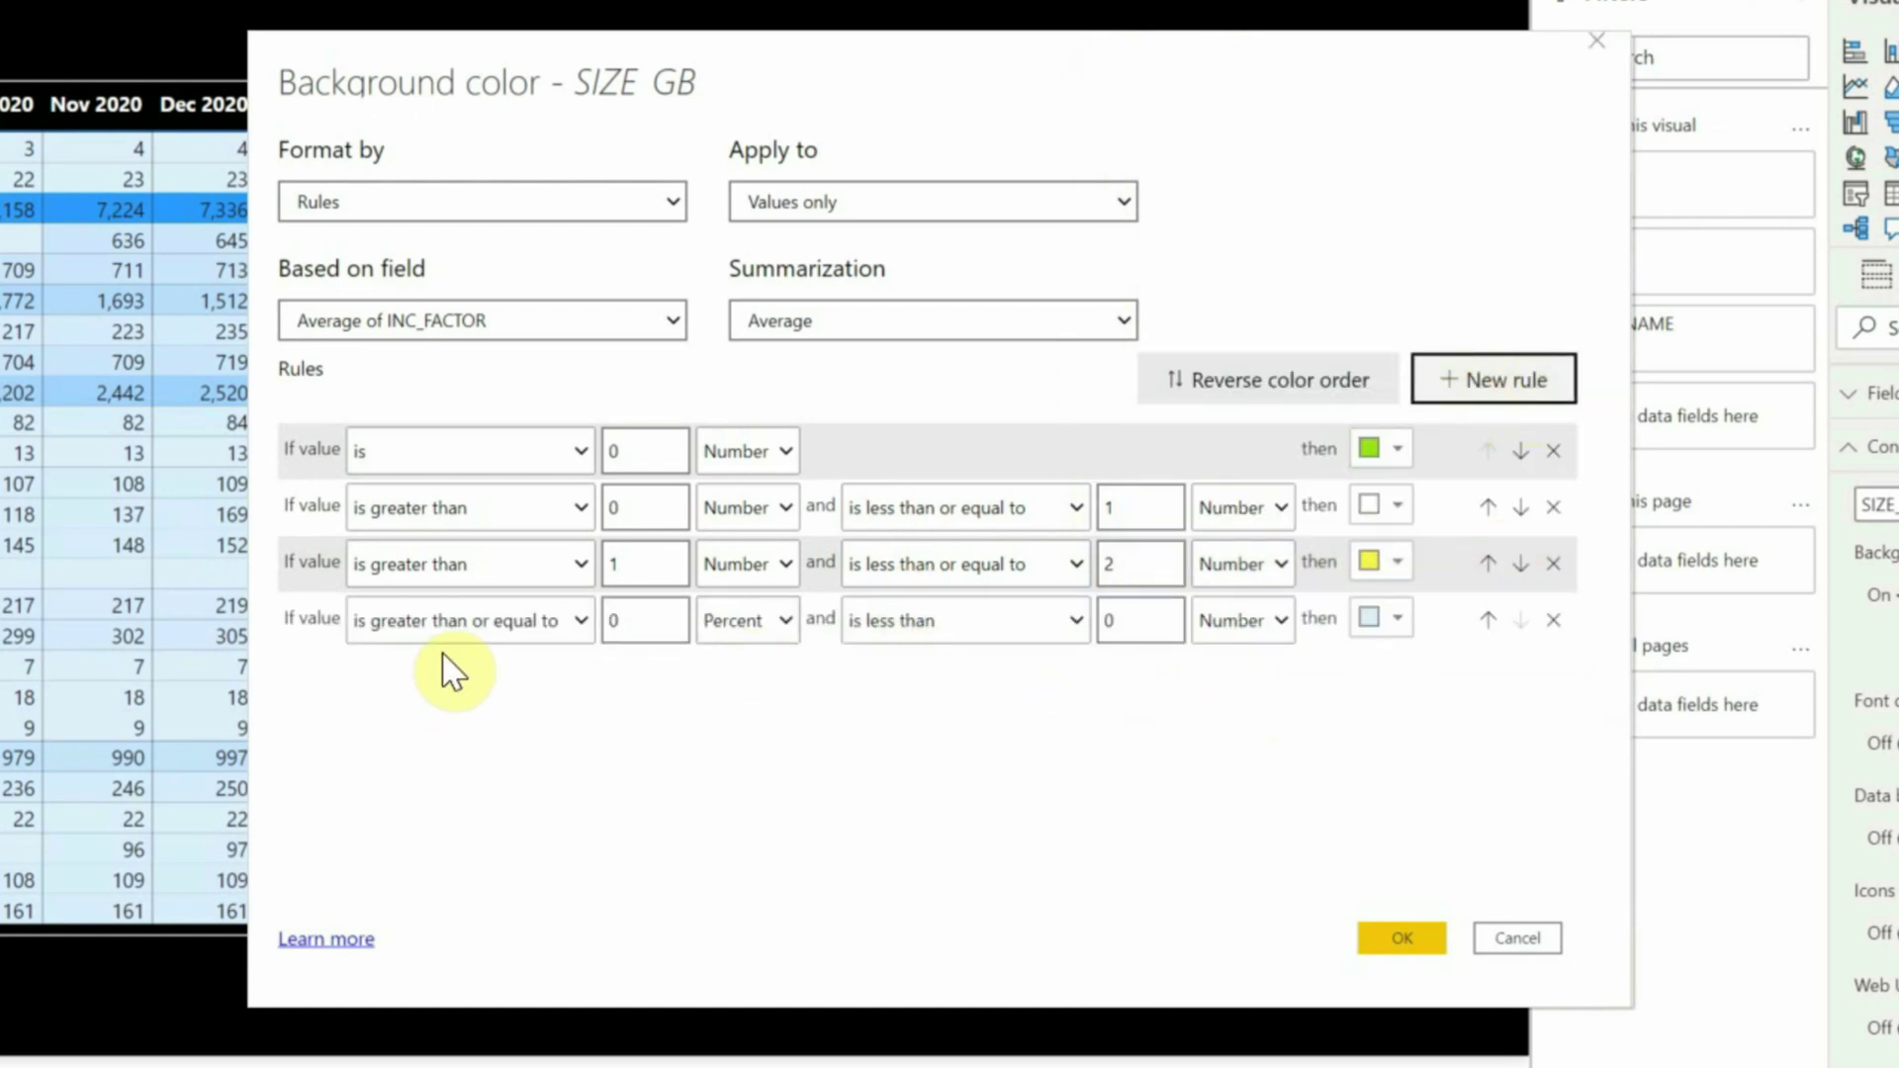
{"action": "left_click", "coordinate": [529, 628]}
{"action": "left_click", "coordinate": [489, 655]}
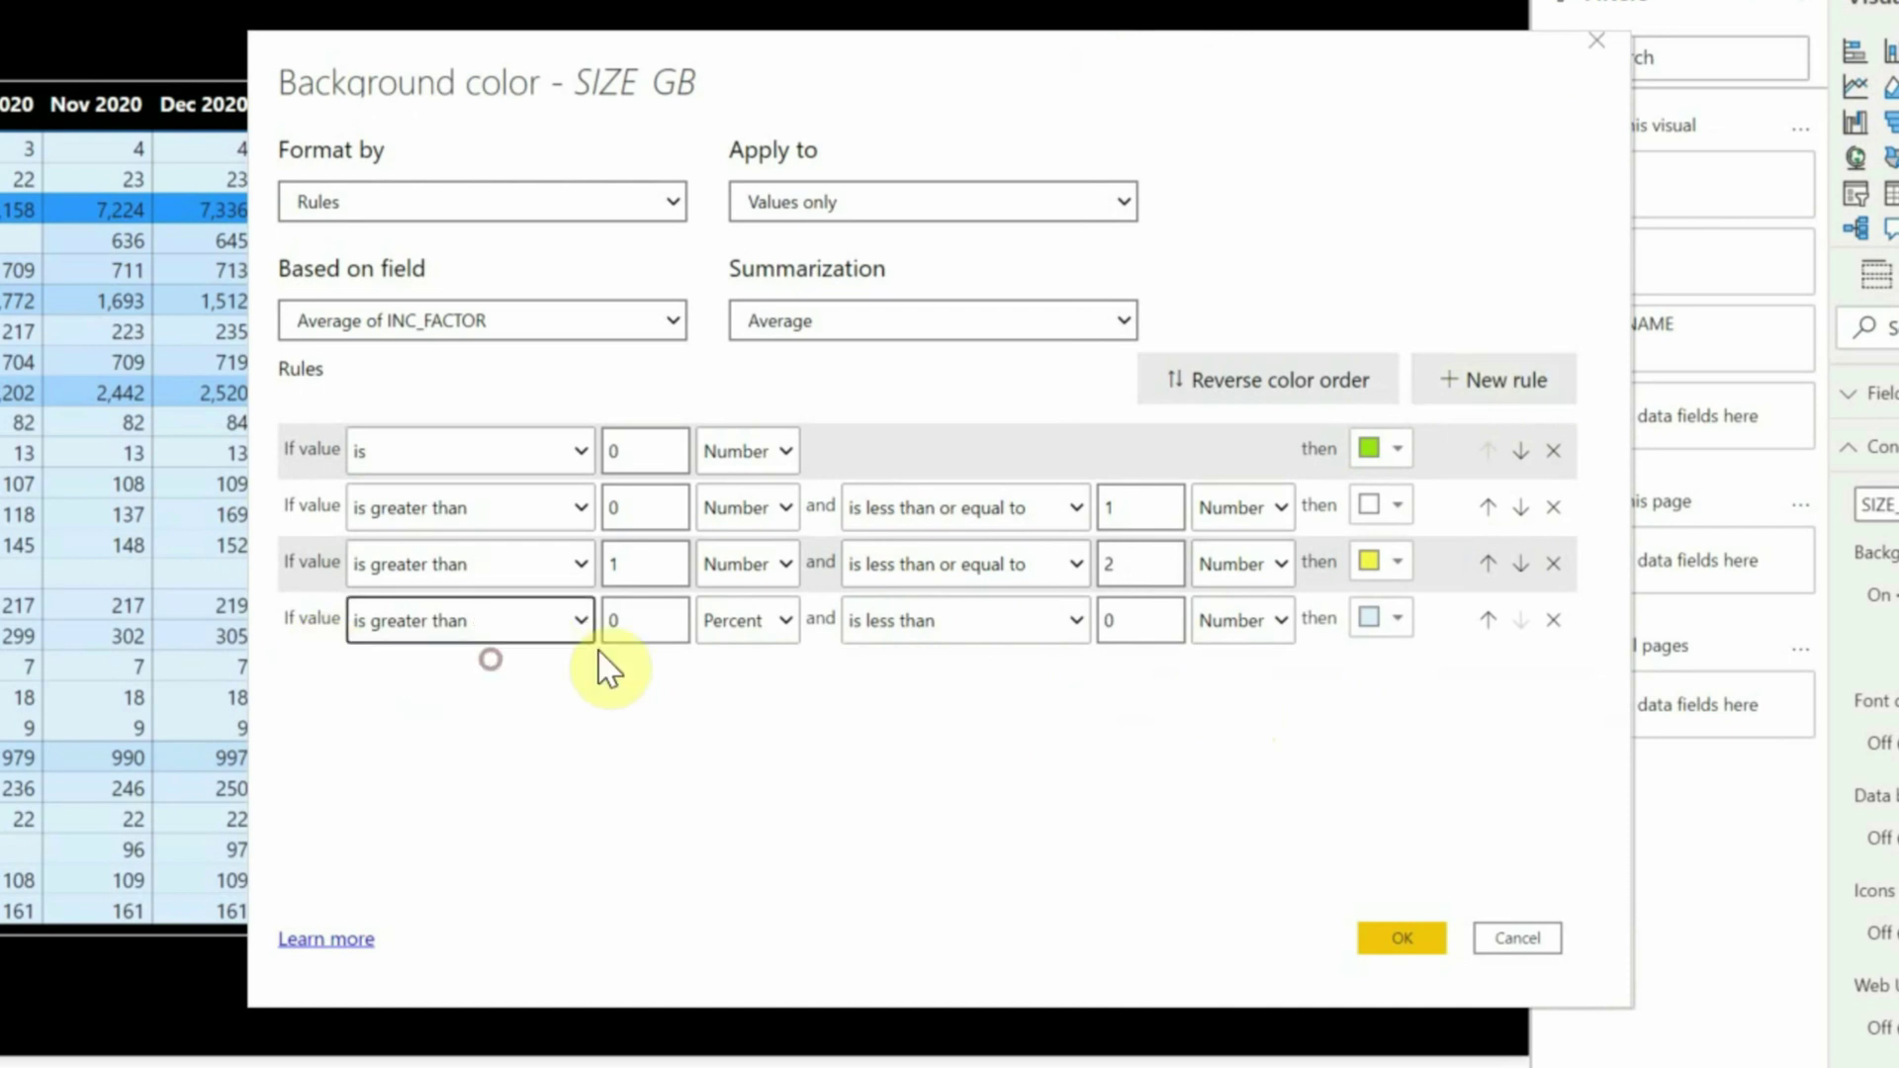
{"action": "double_click", "coordinate": [623, 620]}
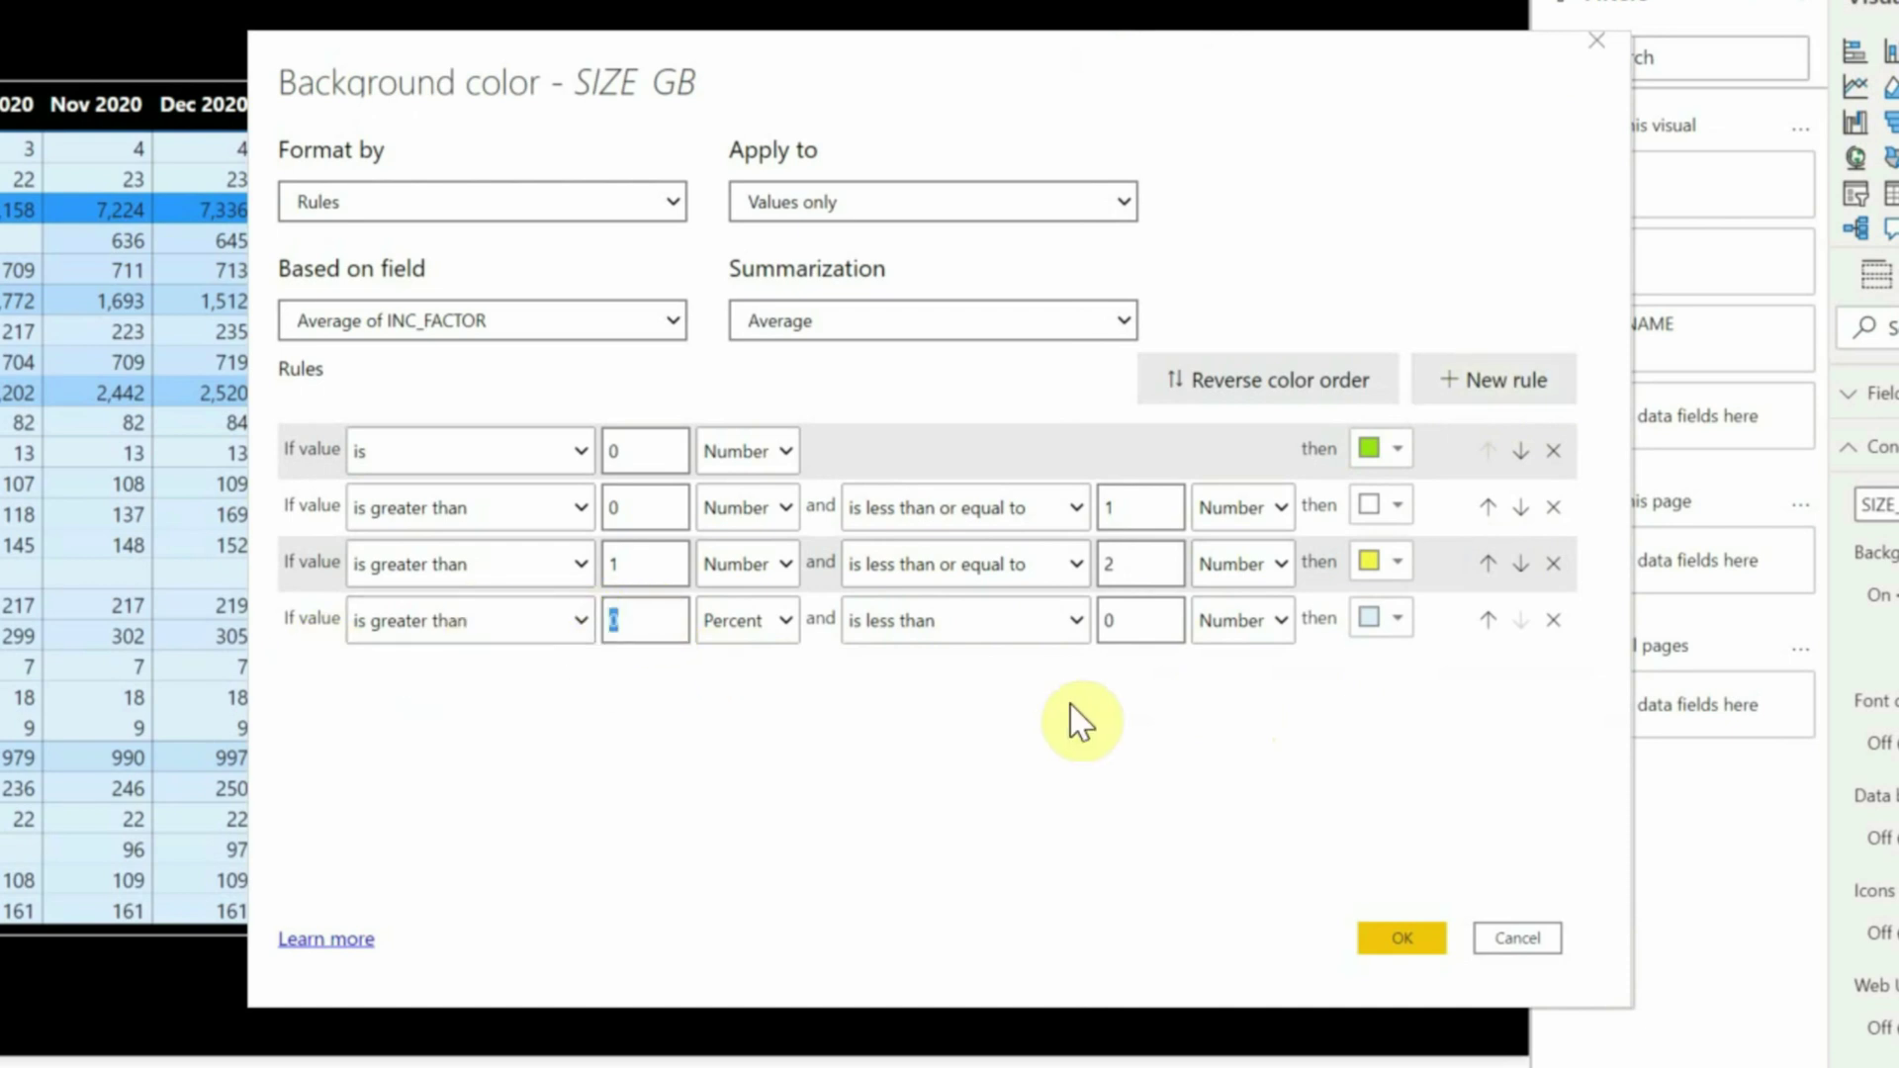
{"action": "left_click", "coordinate": [784, 623]}
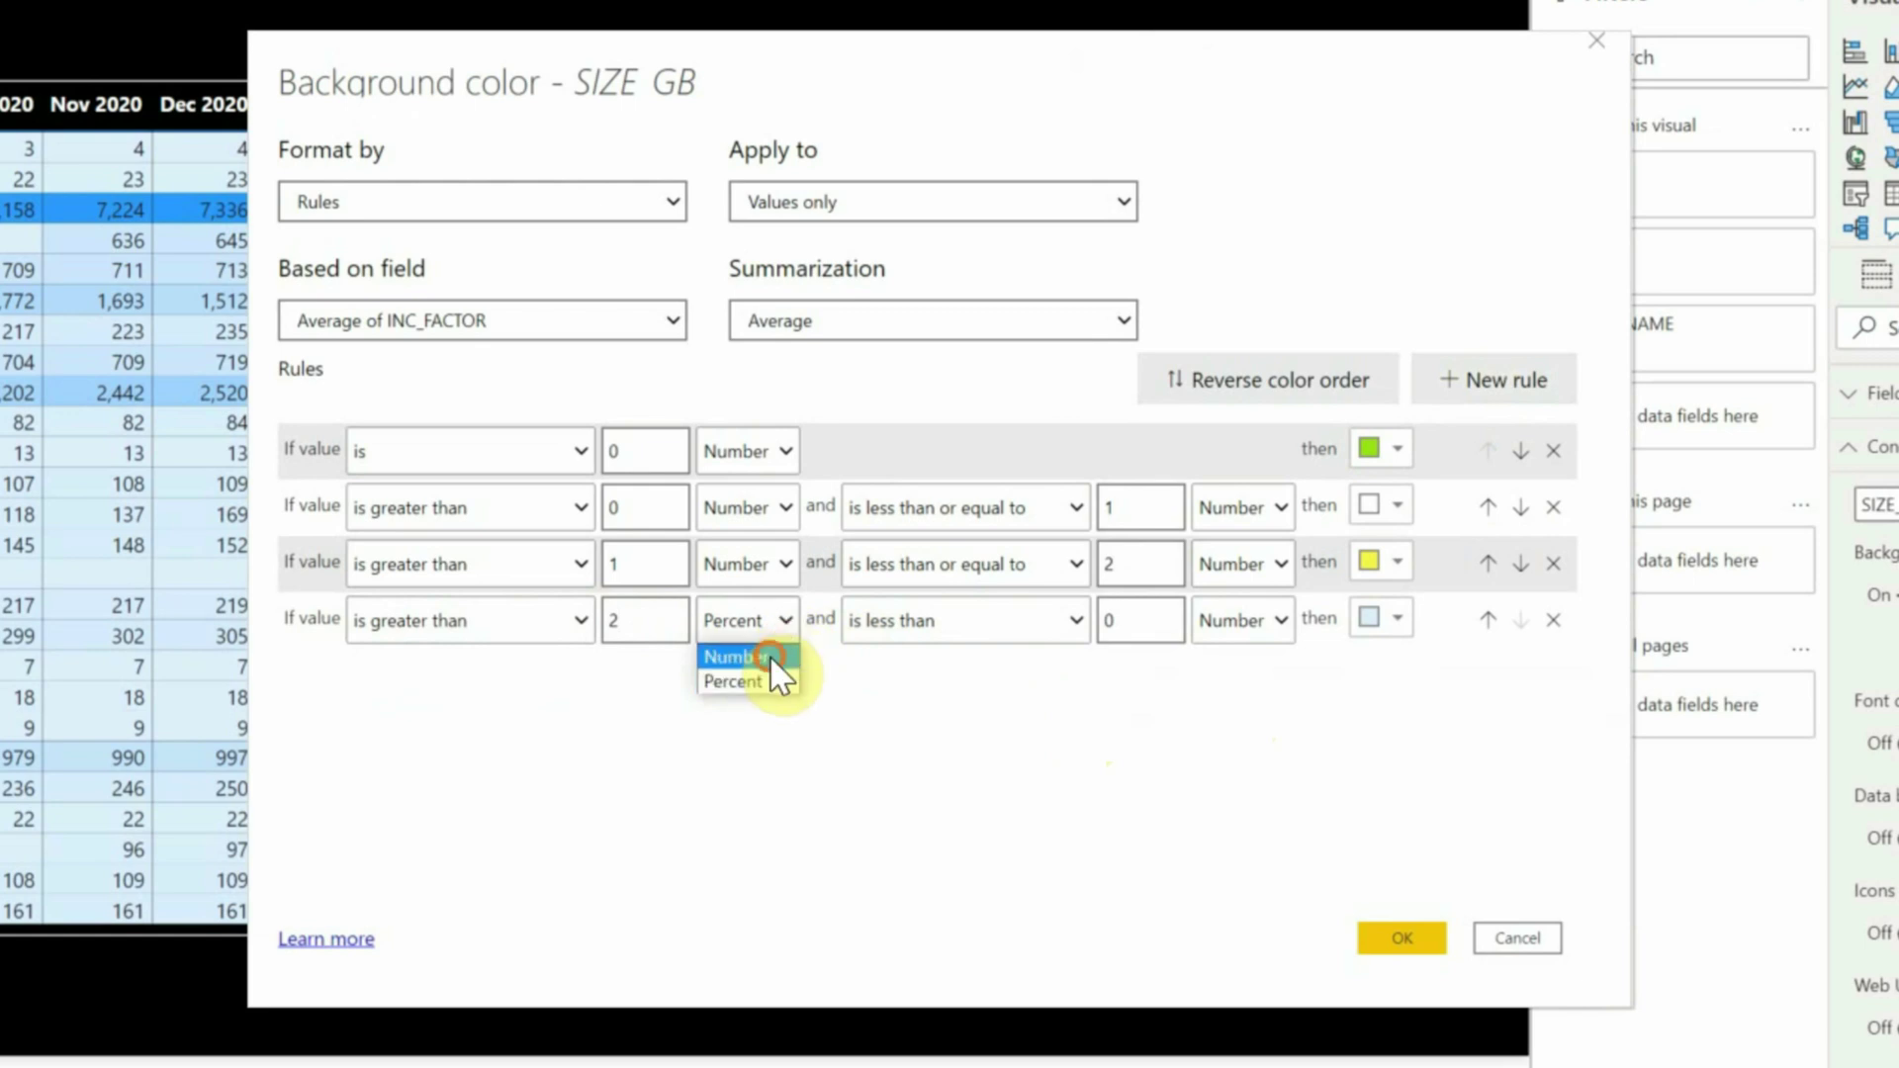
{"action": "left_click", "coordinate": [770, 656]}
{"action": "left_click", "coordinate": [995, 621]}
{"action": "left_click", "coordinate": [983, 680]}
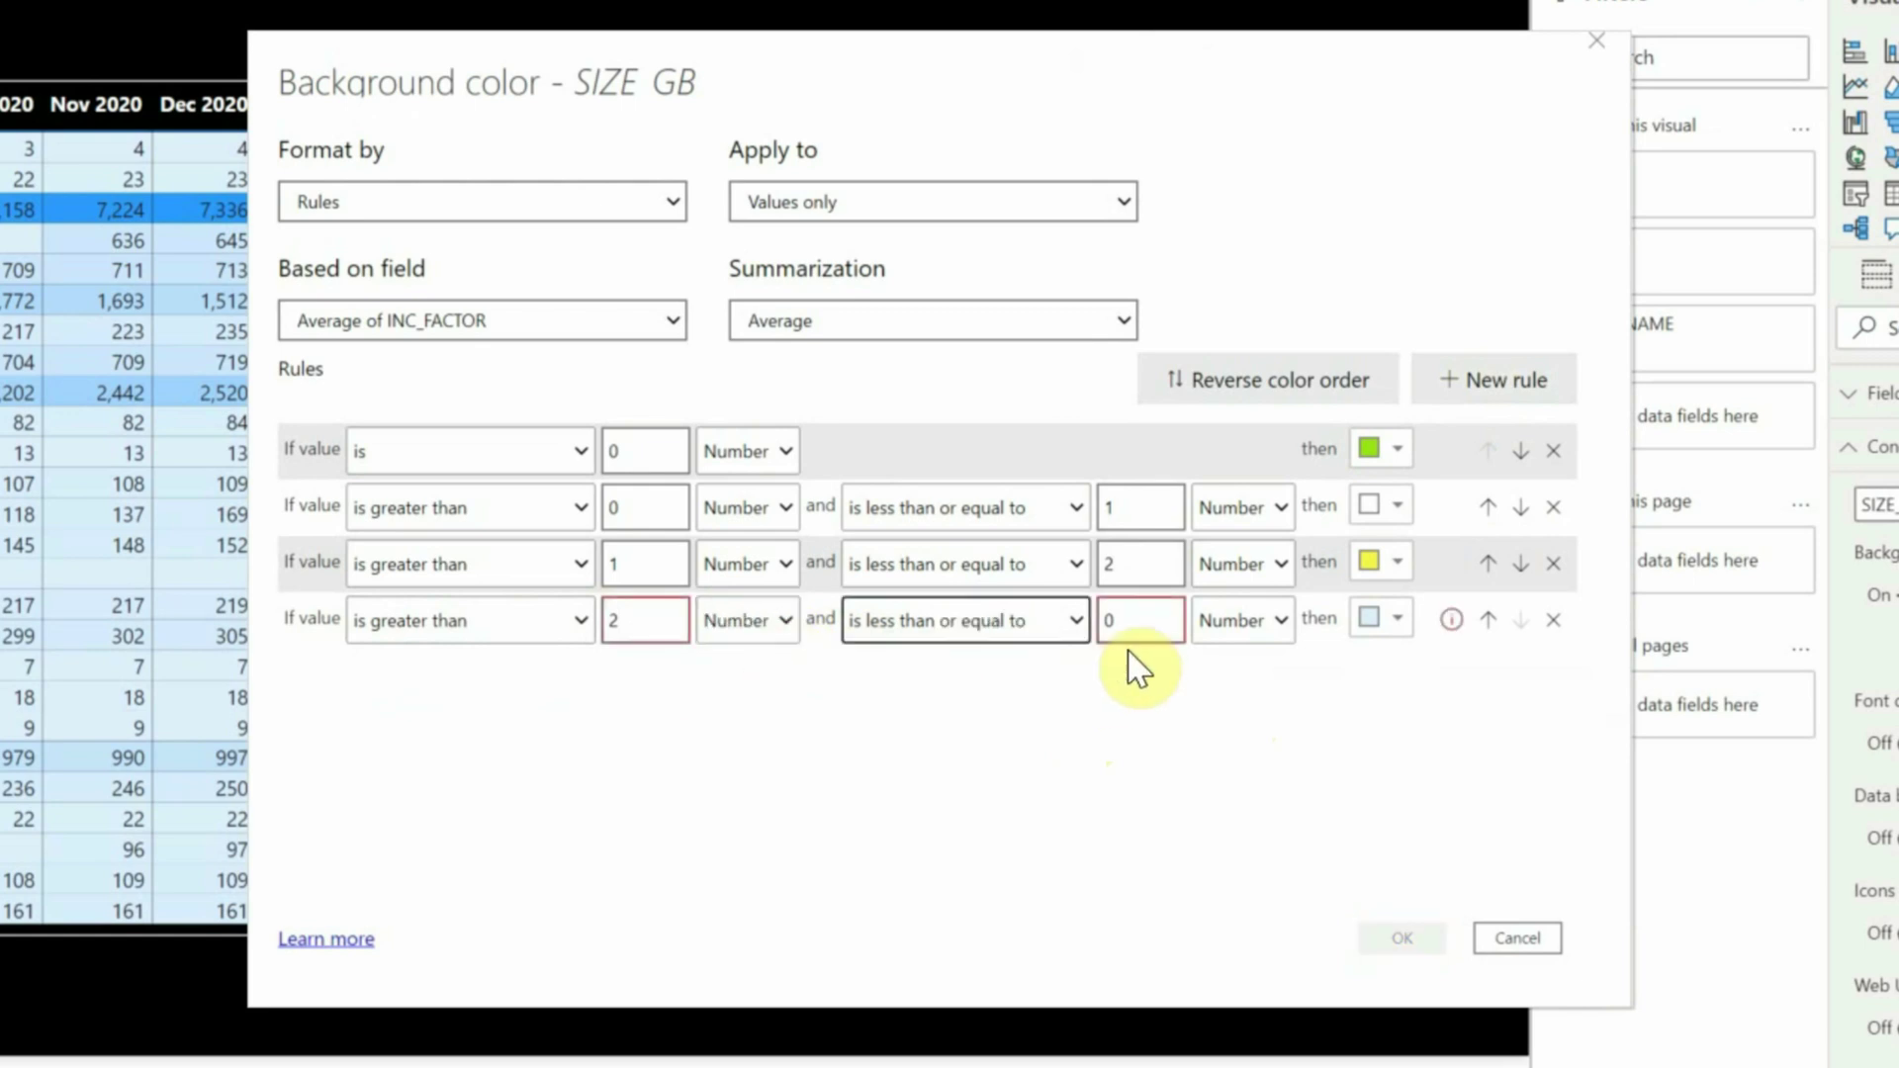
{"action": "double_click", "coordinate": [1137, 621]}
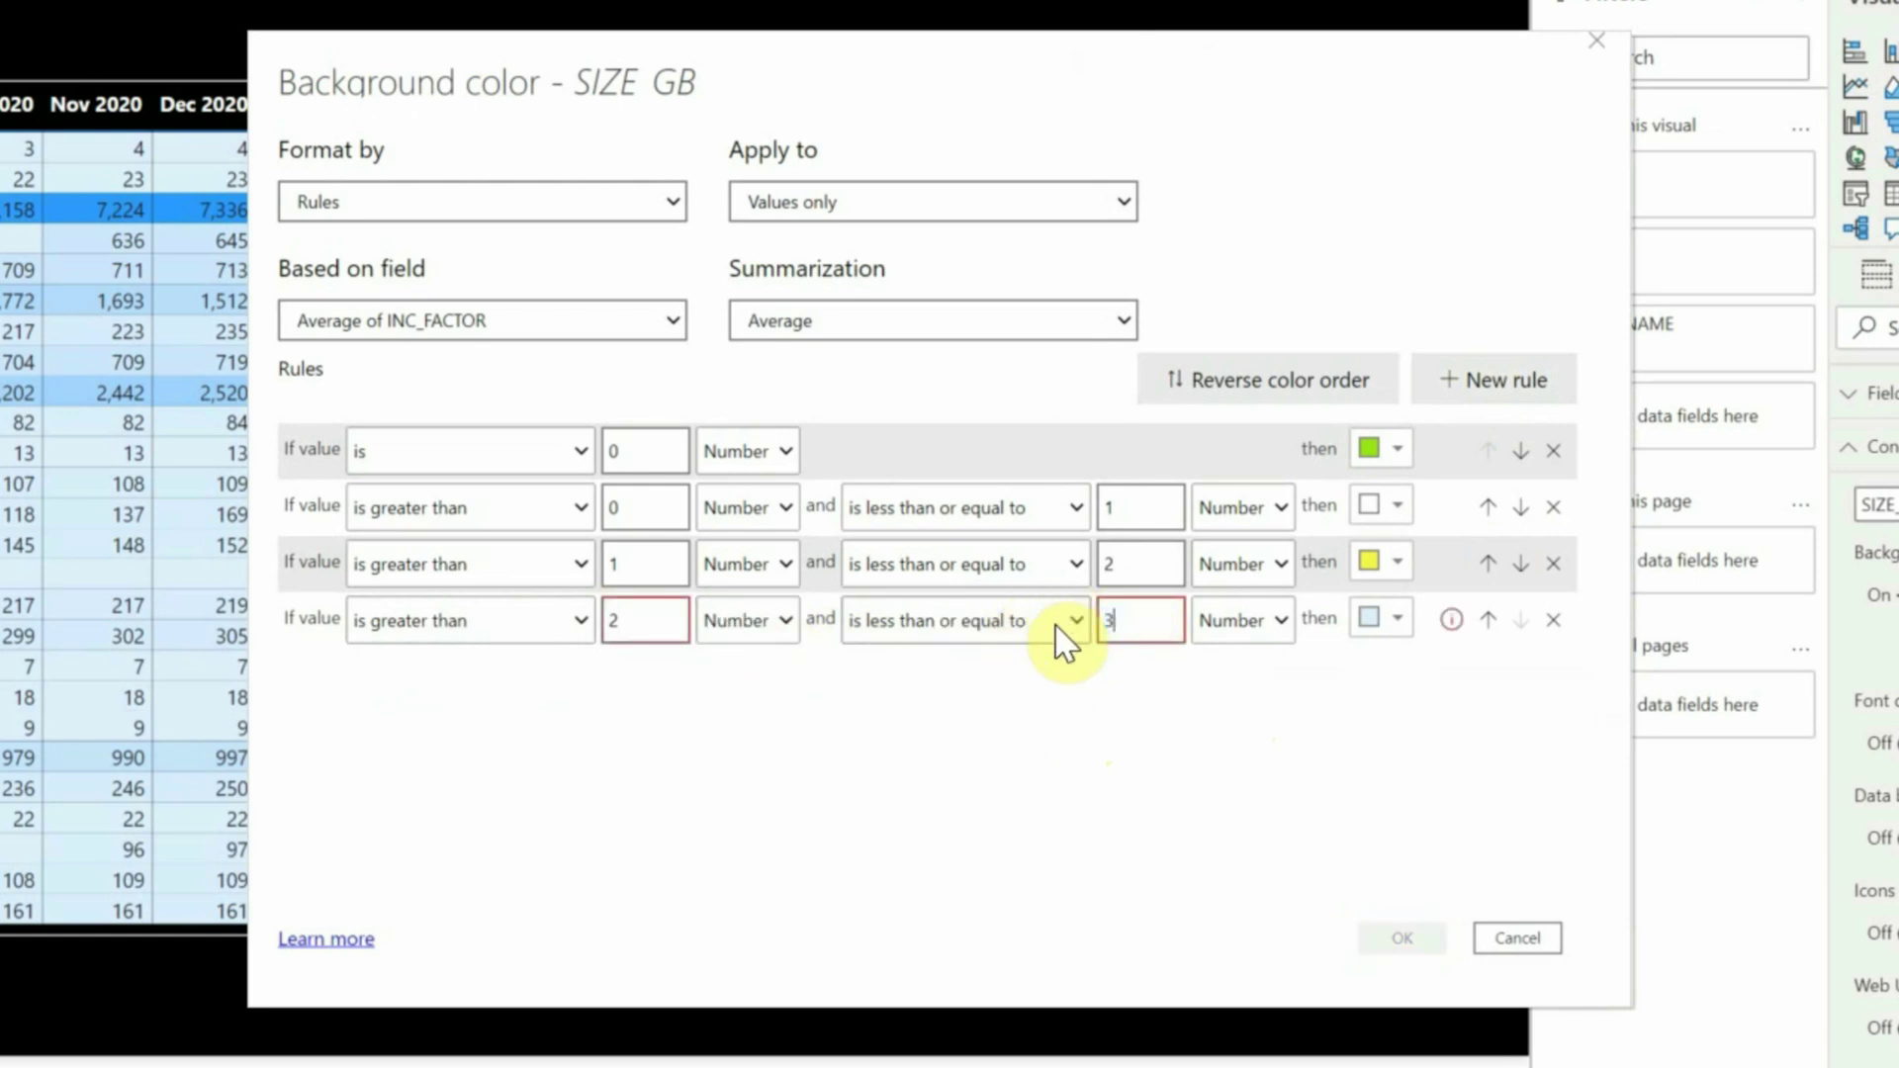
{"action": "type", "text": "3"}
Step: Give the fourth rule a custom light purple background, about #EDBFF1
{"action": "left_click", "coordinate": [1395, 619]}
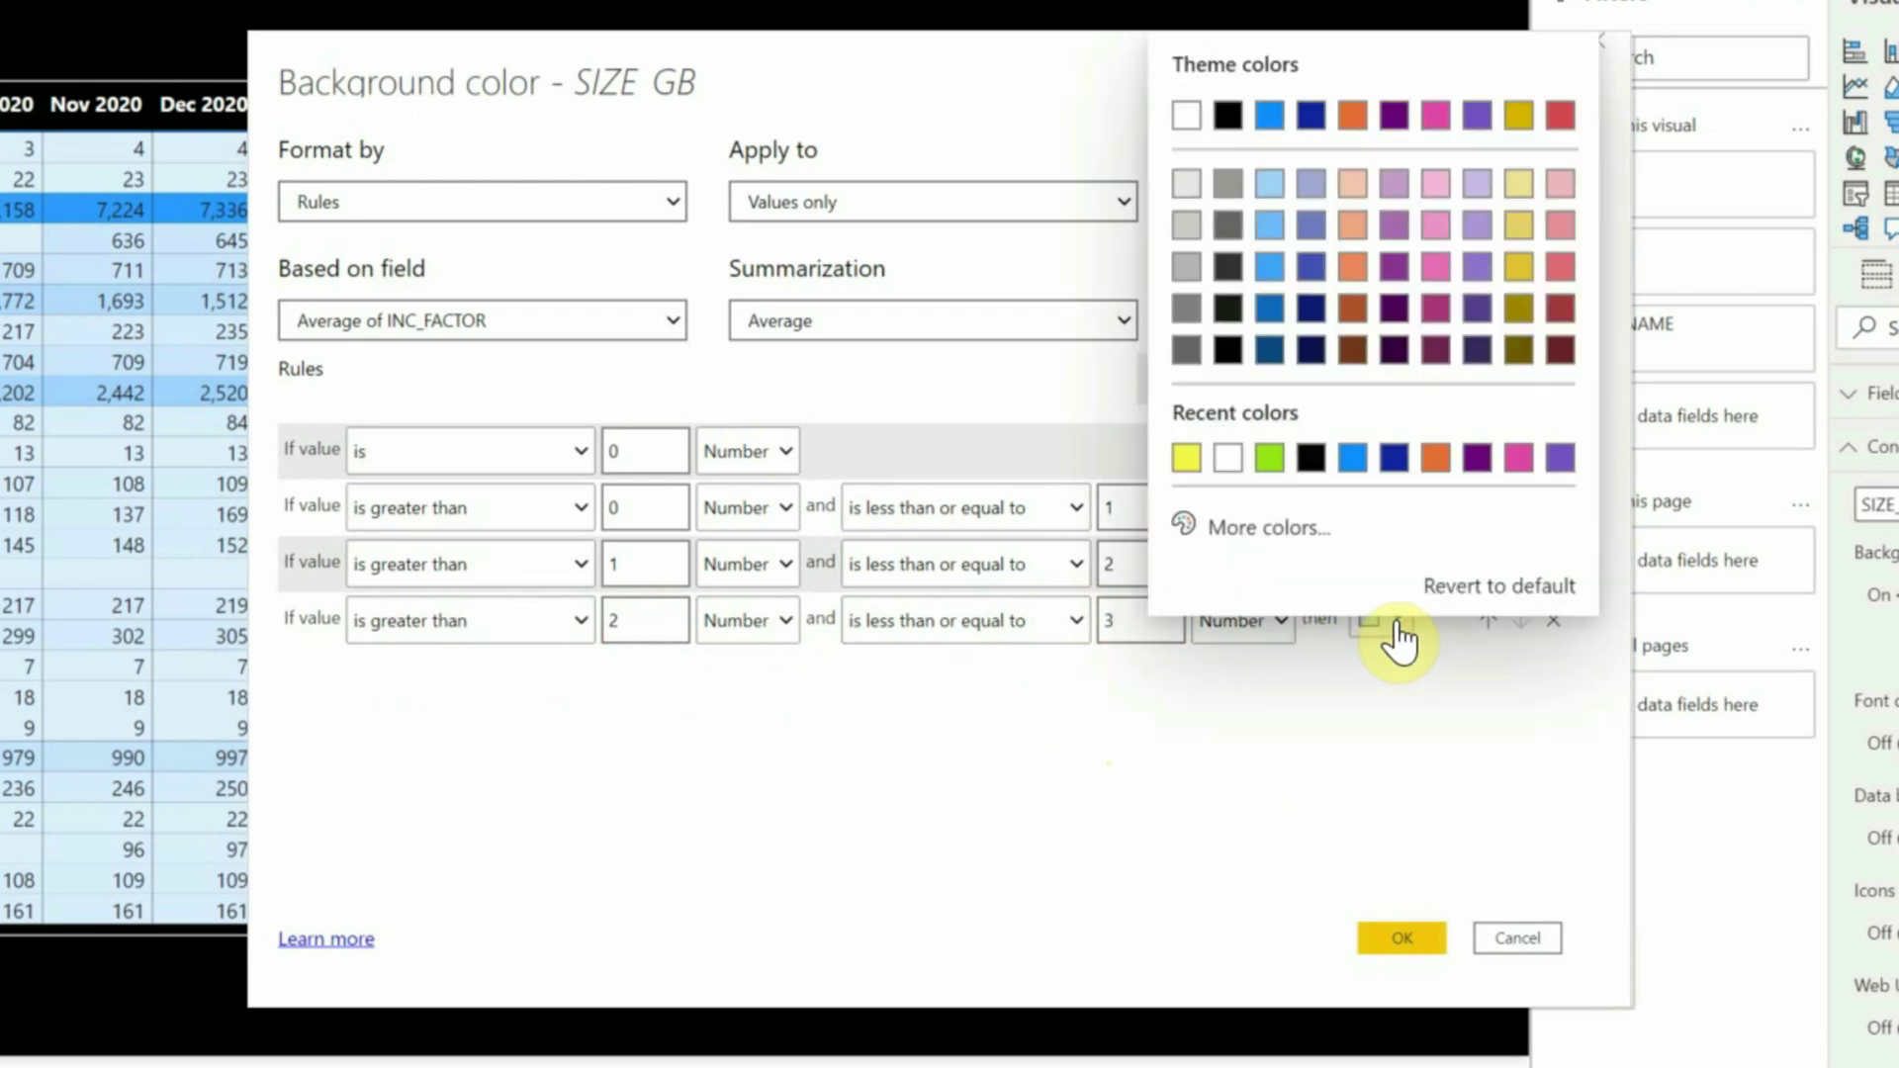
{"action": "left_click", "coordinate": [1243, 539]}
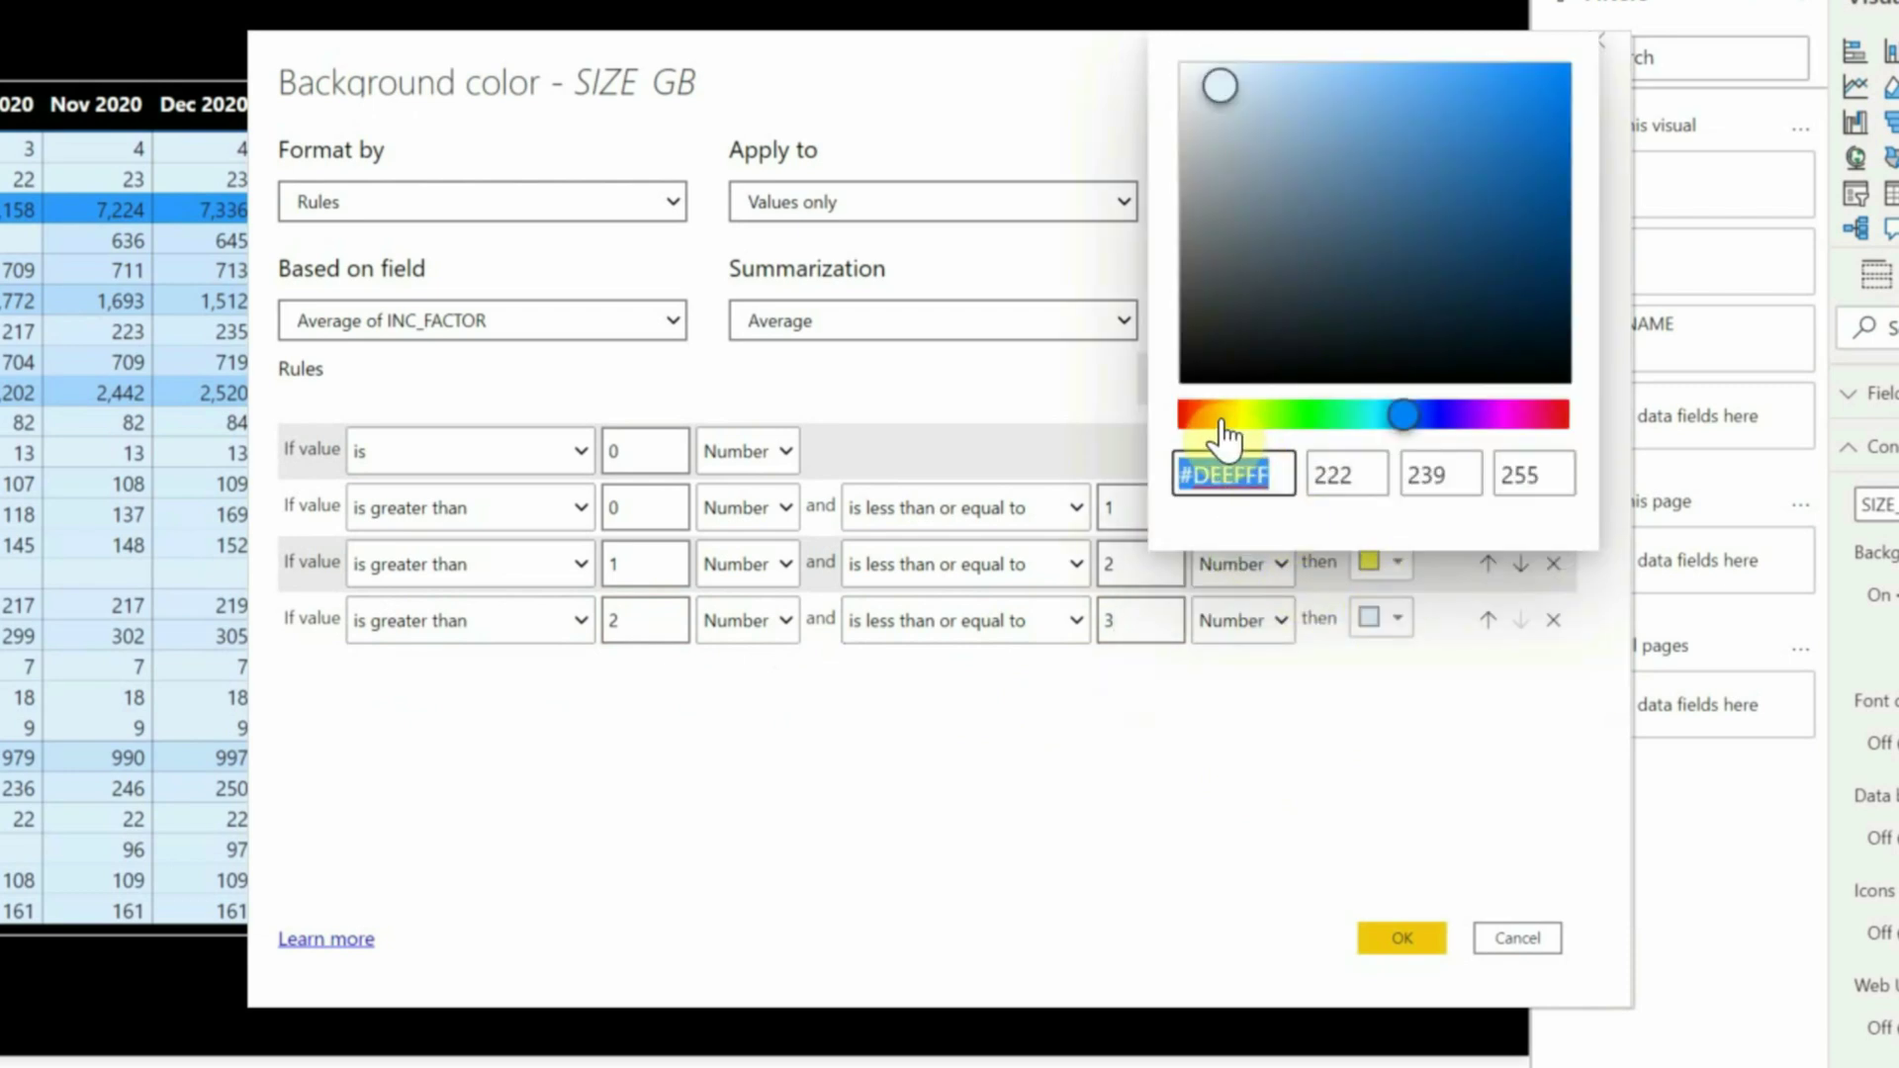
{"action": "left_click", "coordinate": [1498, 415]}
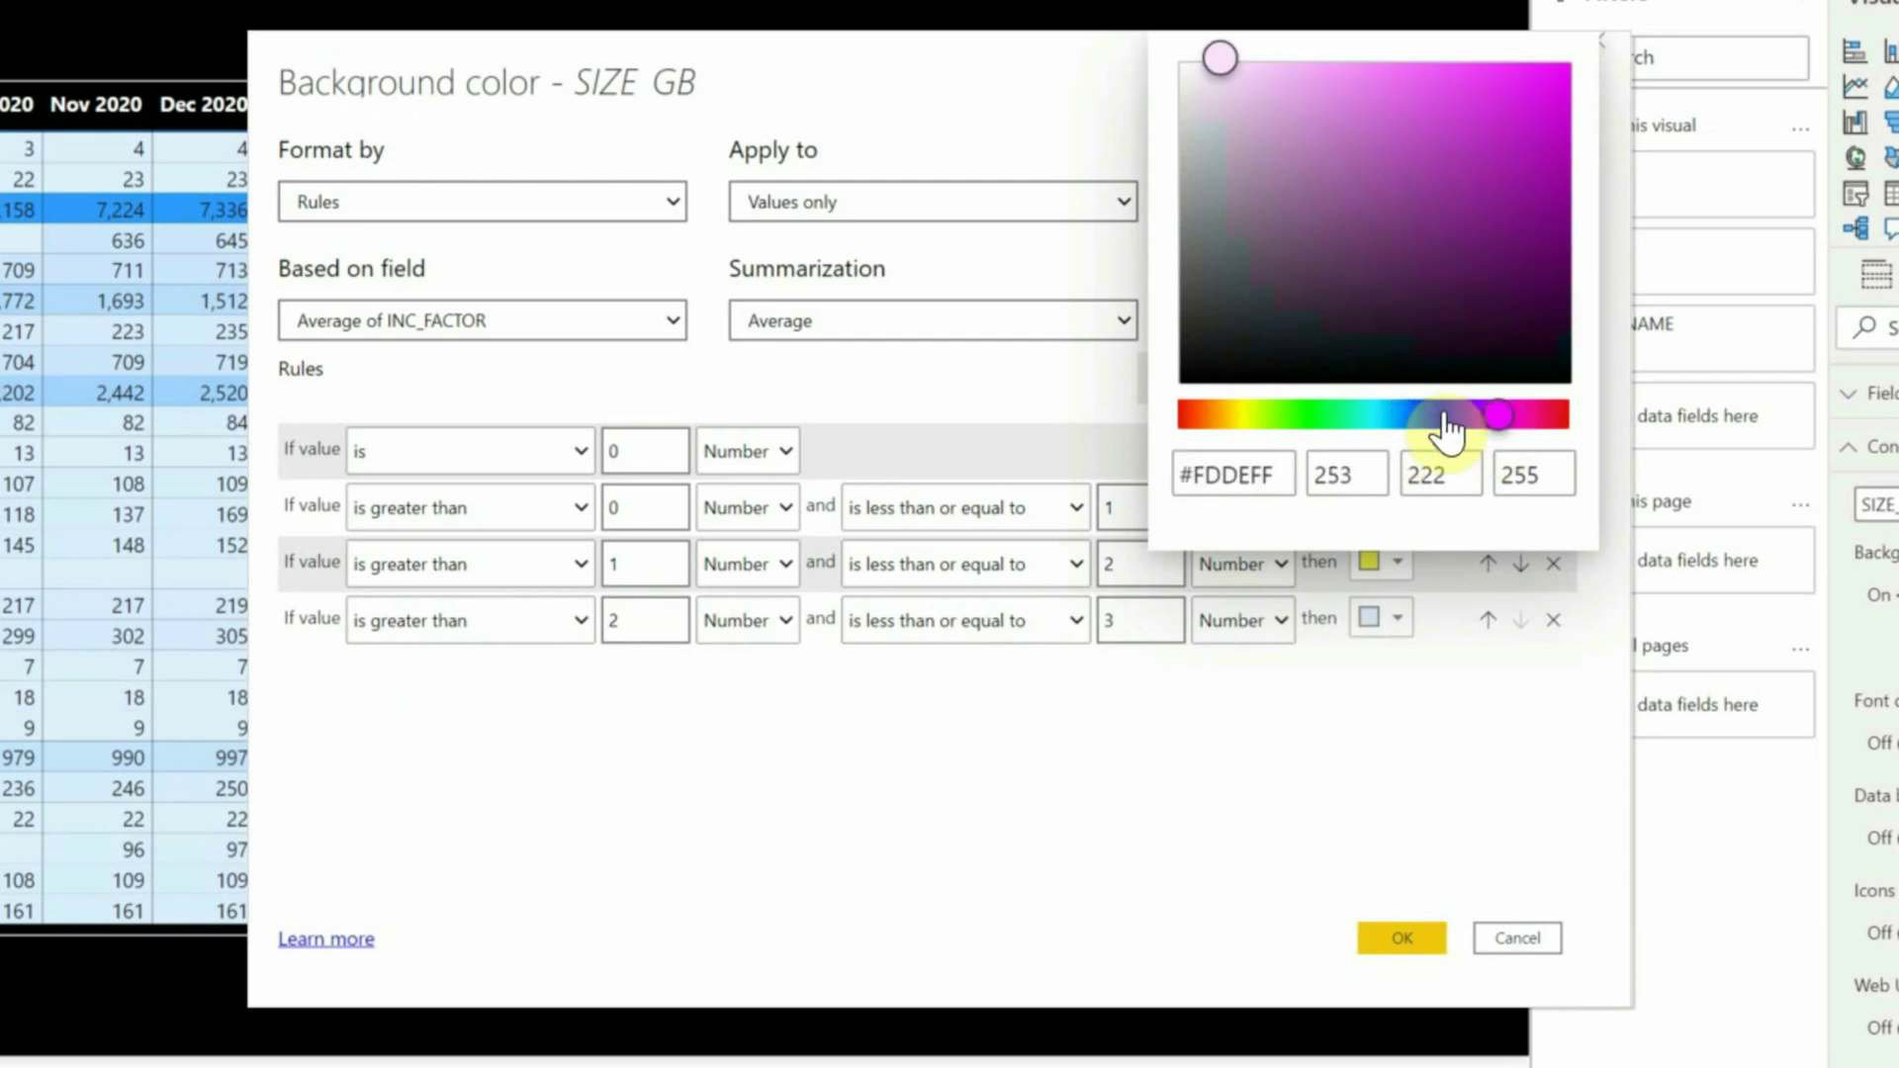
{"action": "left_click_drag", "start_coordinate": [1231, 81], "coordinate": [1267, 86]}
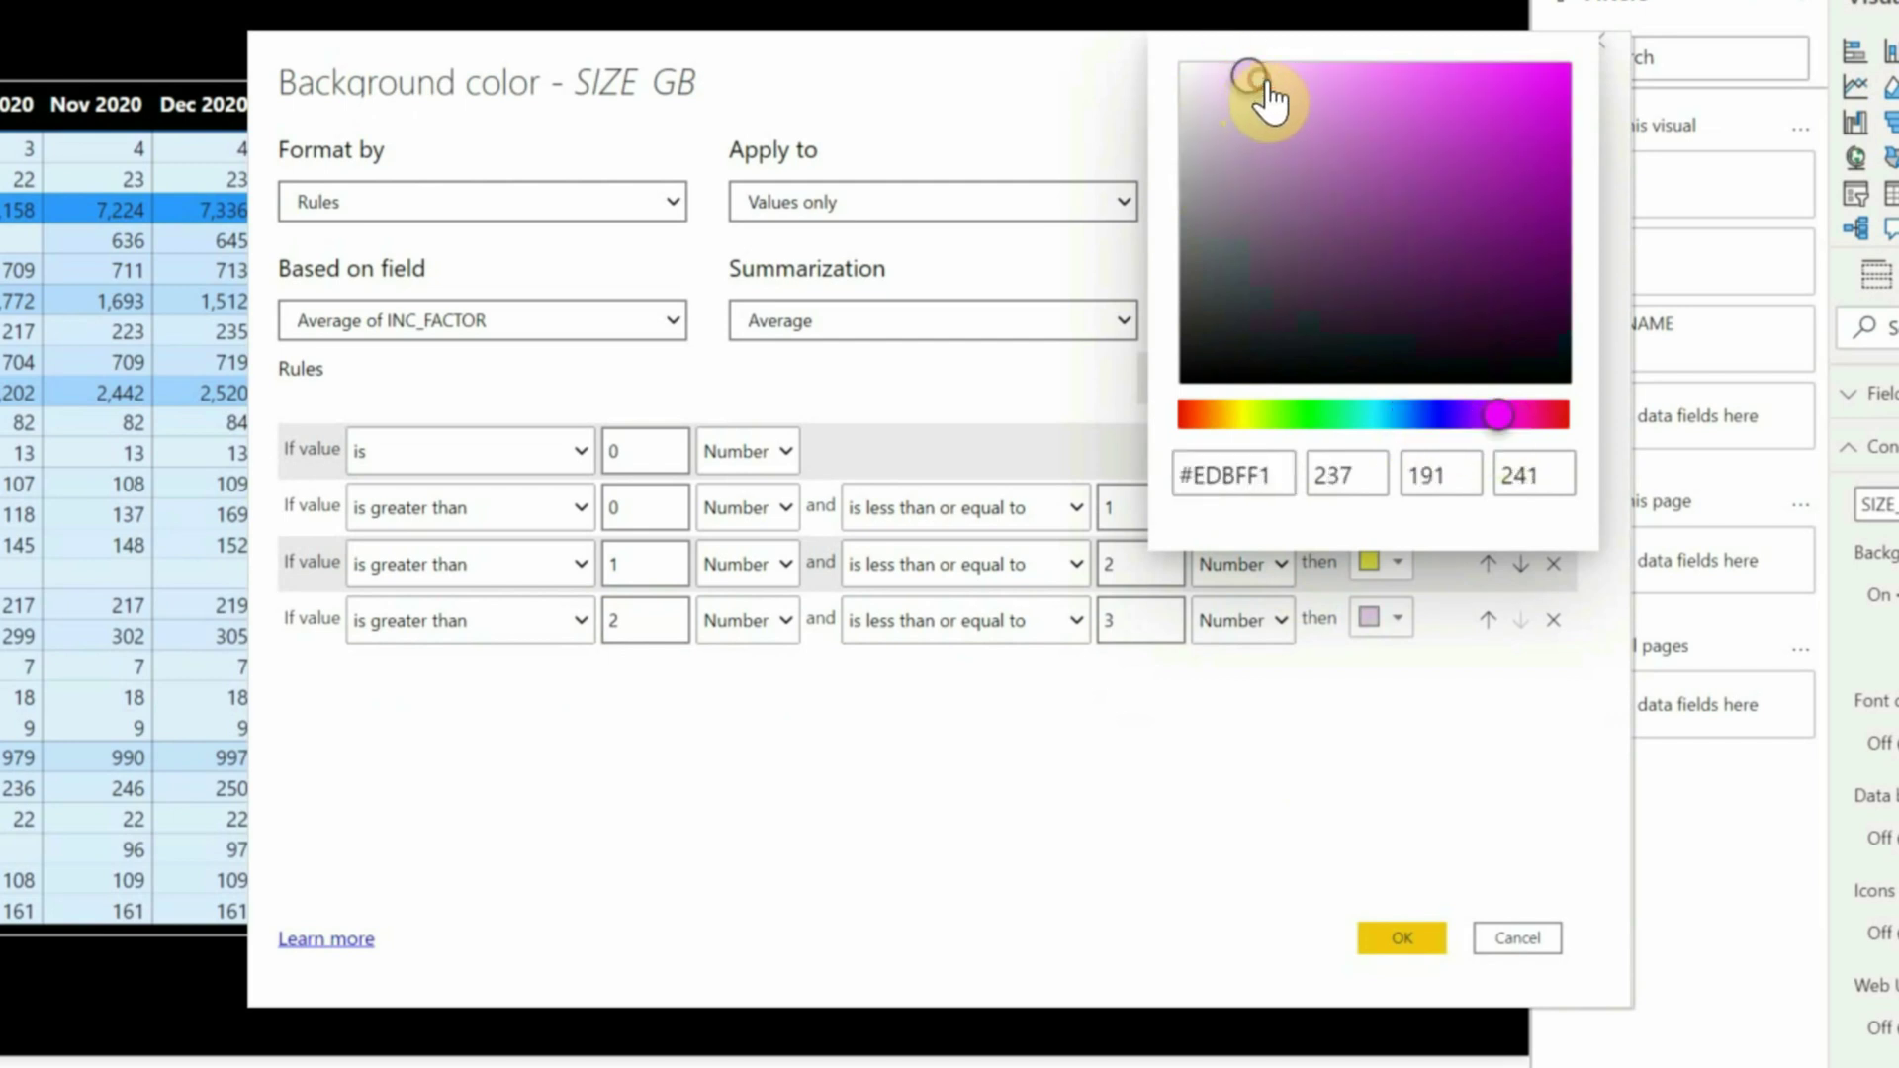
{"action": "left_click", "coordinate": [1362, 791]}
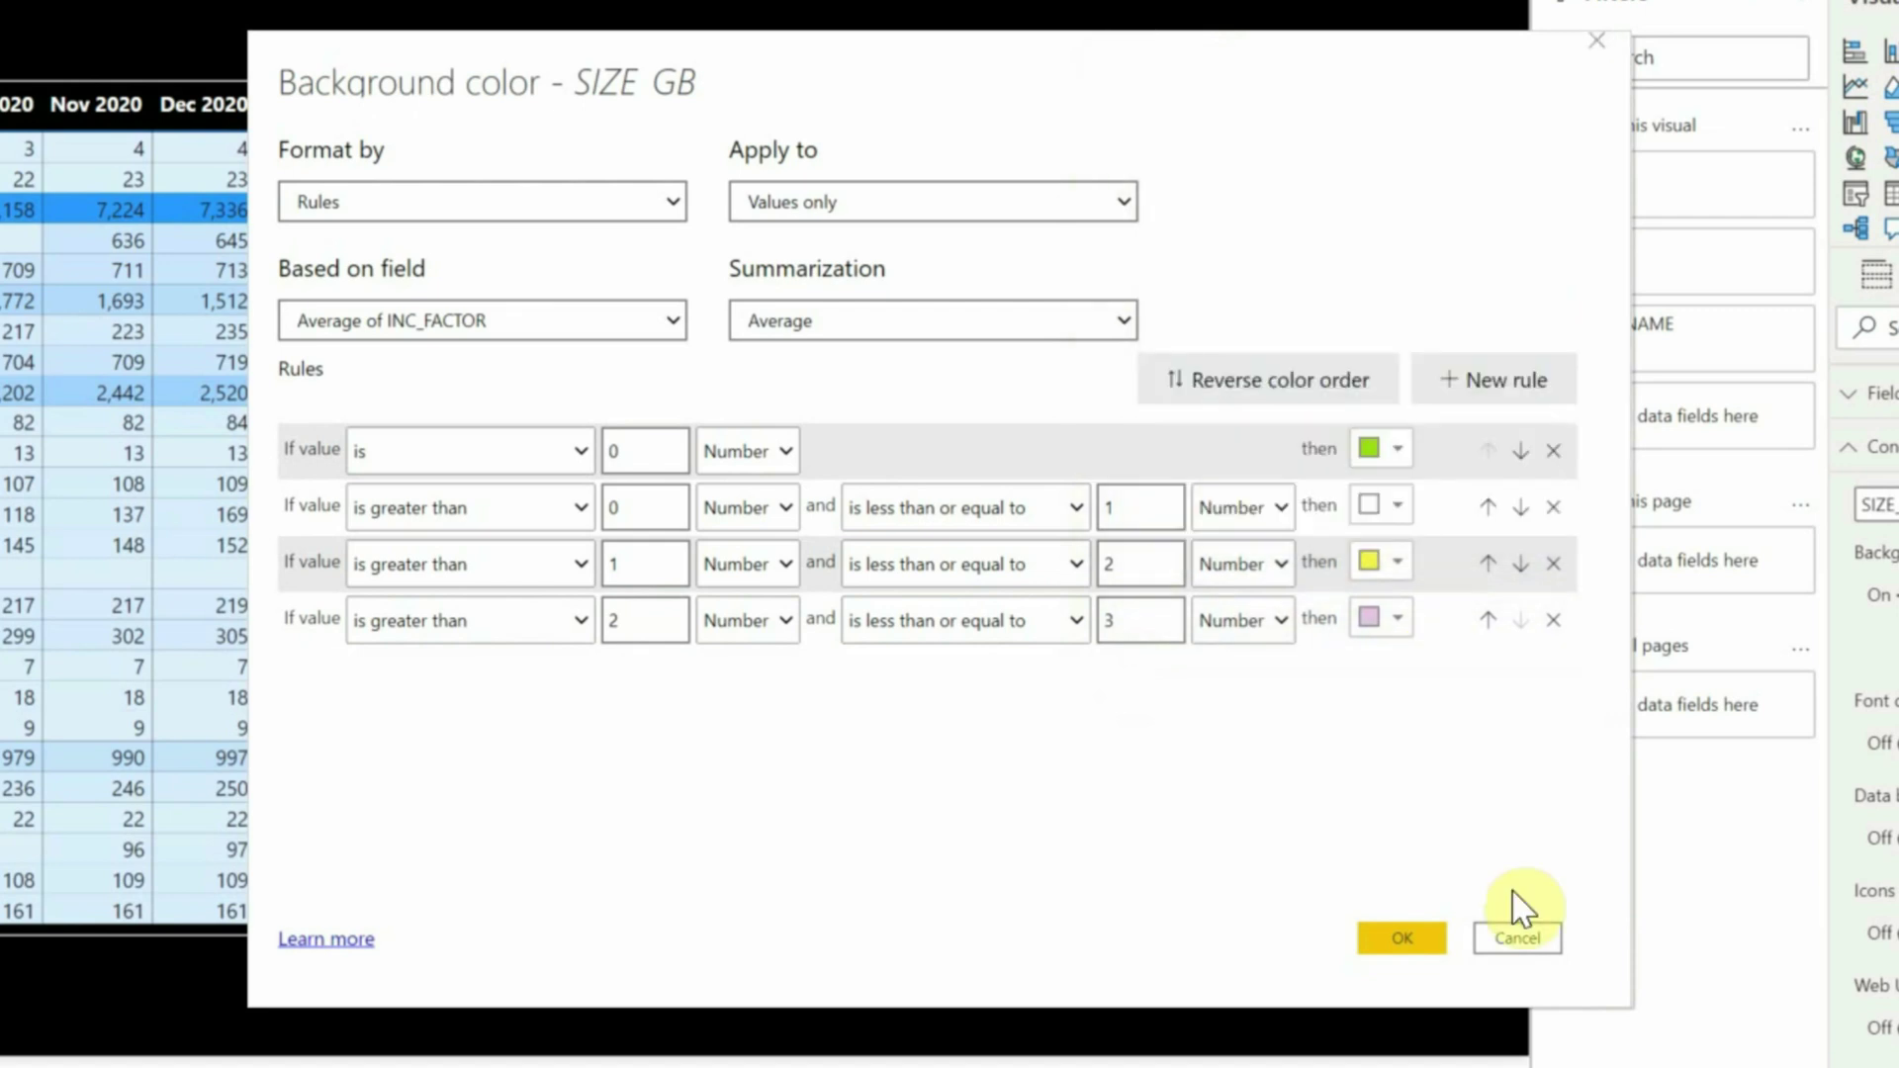
Step: Add a fifth rule giving numbers greater than -2 and less than 0 a light blue background, and apply the rules
{"action": "left_click", "coordinate": [1513, 396]}
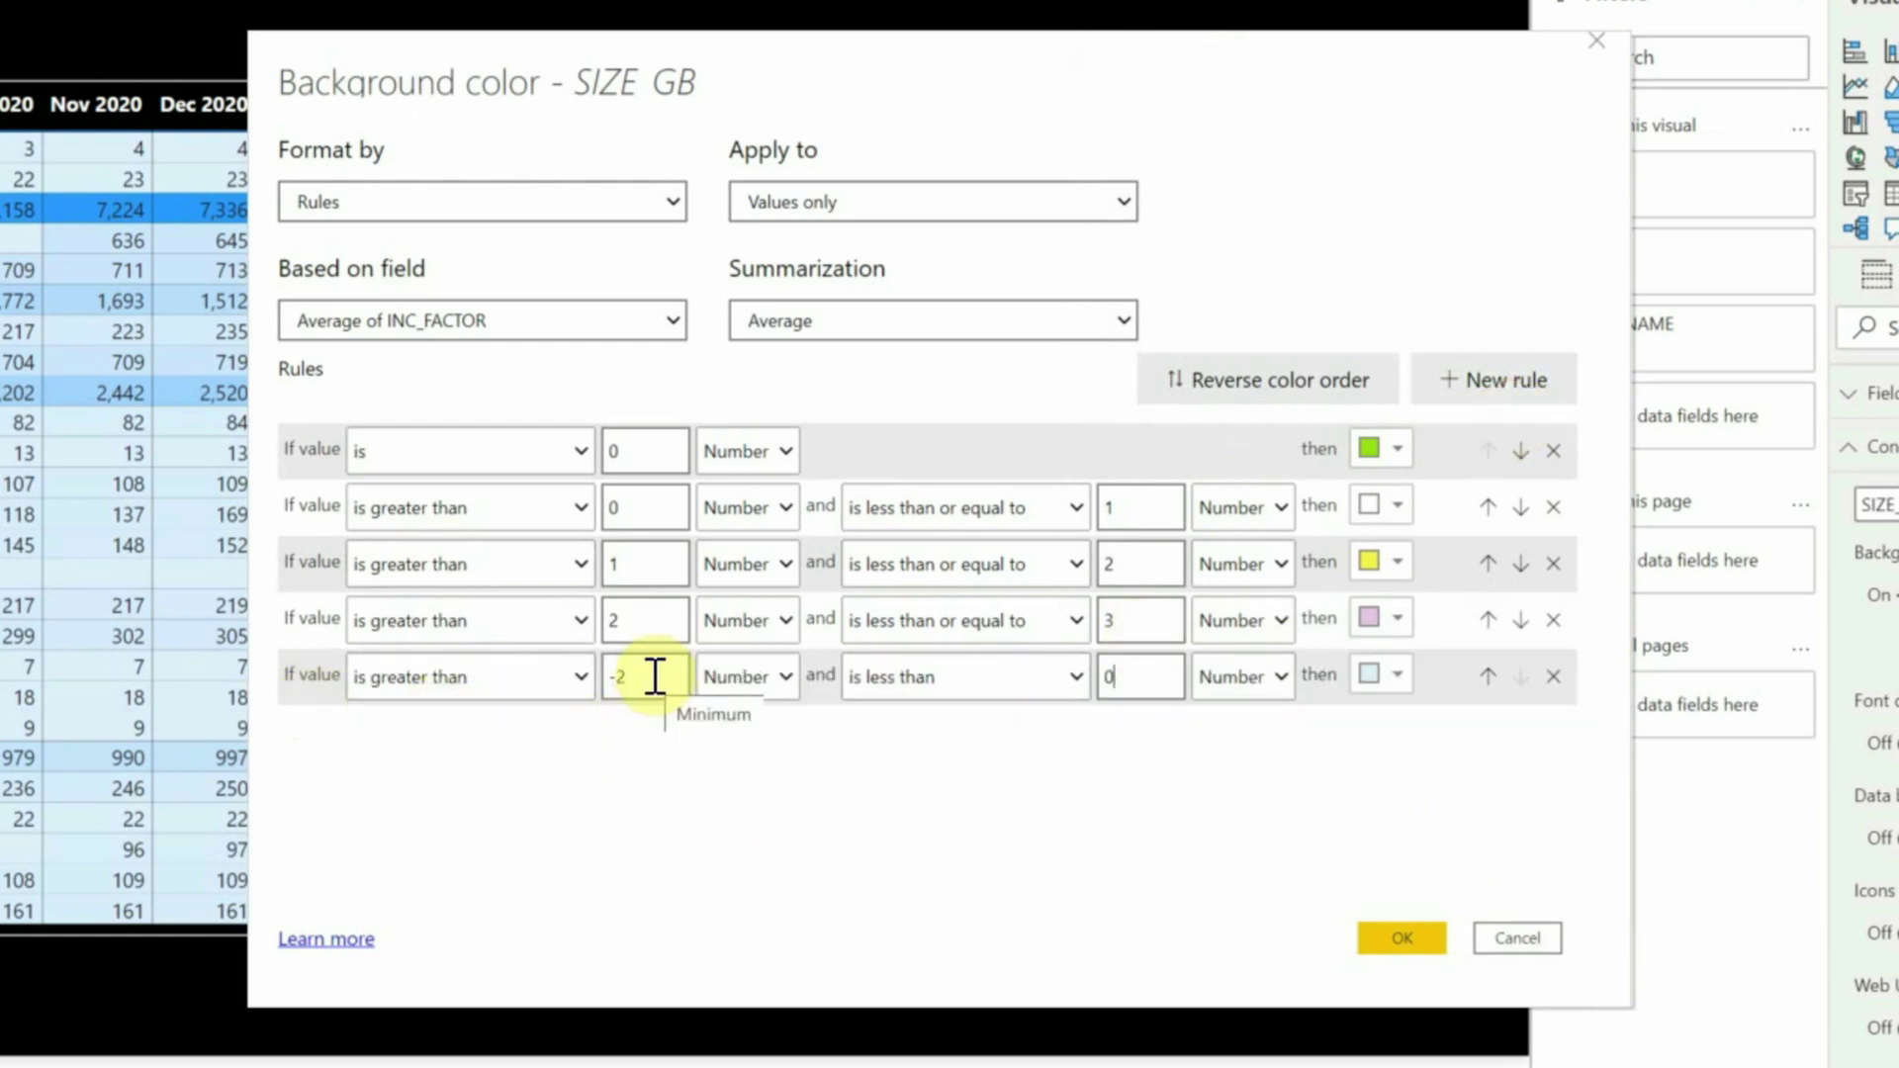
{"action": "left_click", "coordinate": [781, 771]}
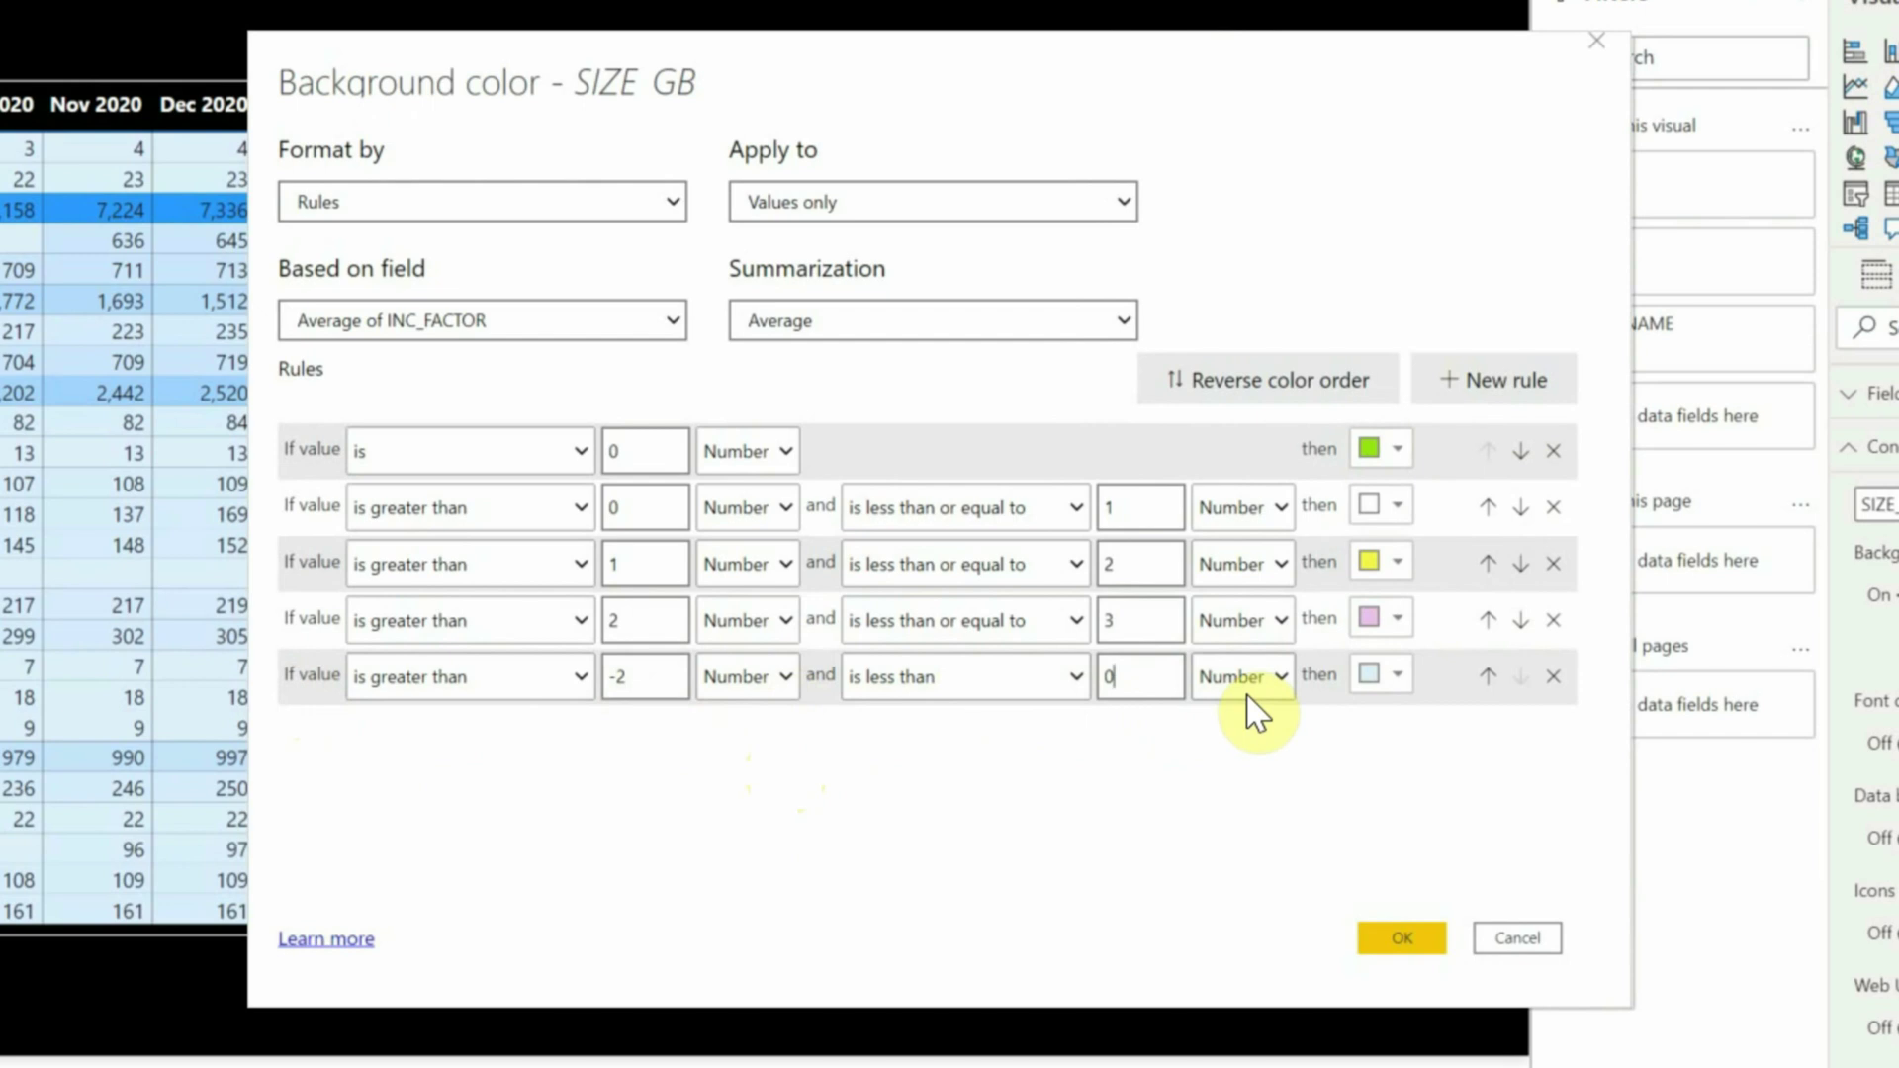
{"action": "left_click", "coordinate": [1397, 676]}
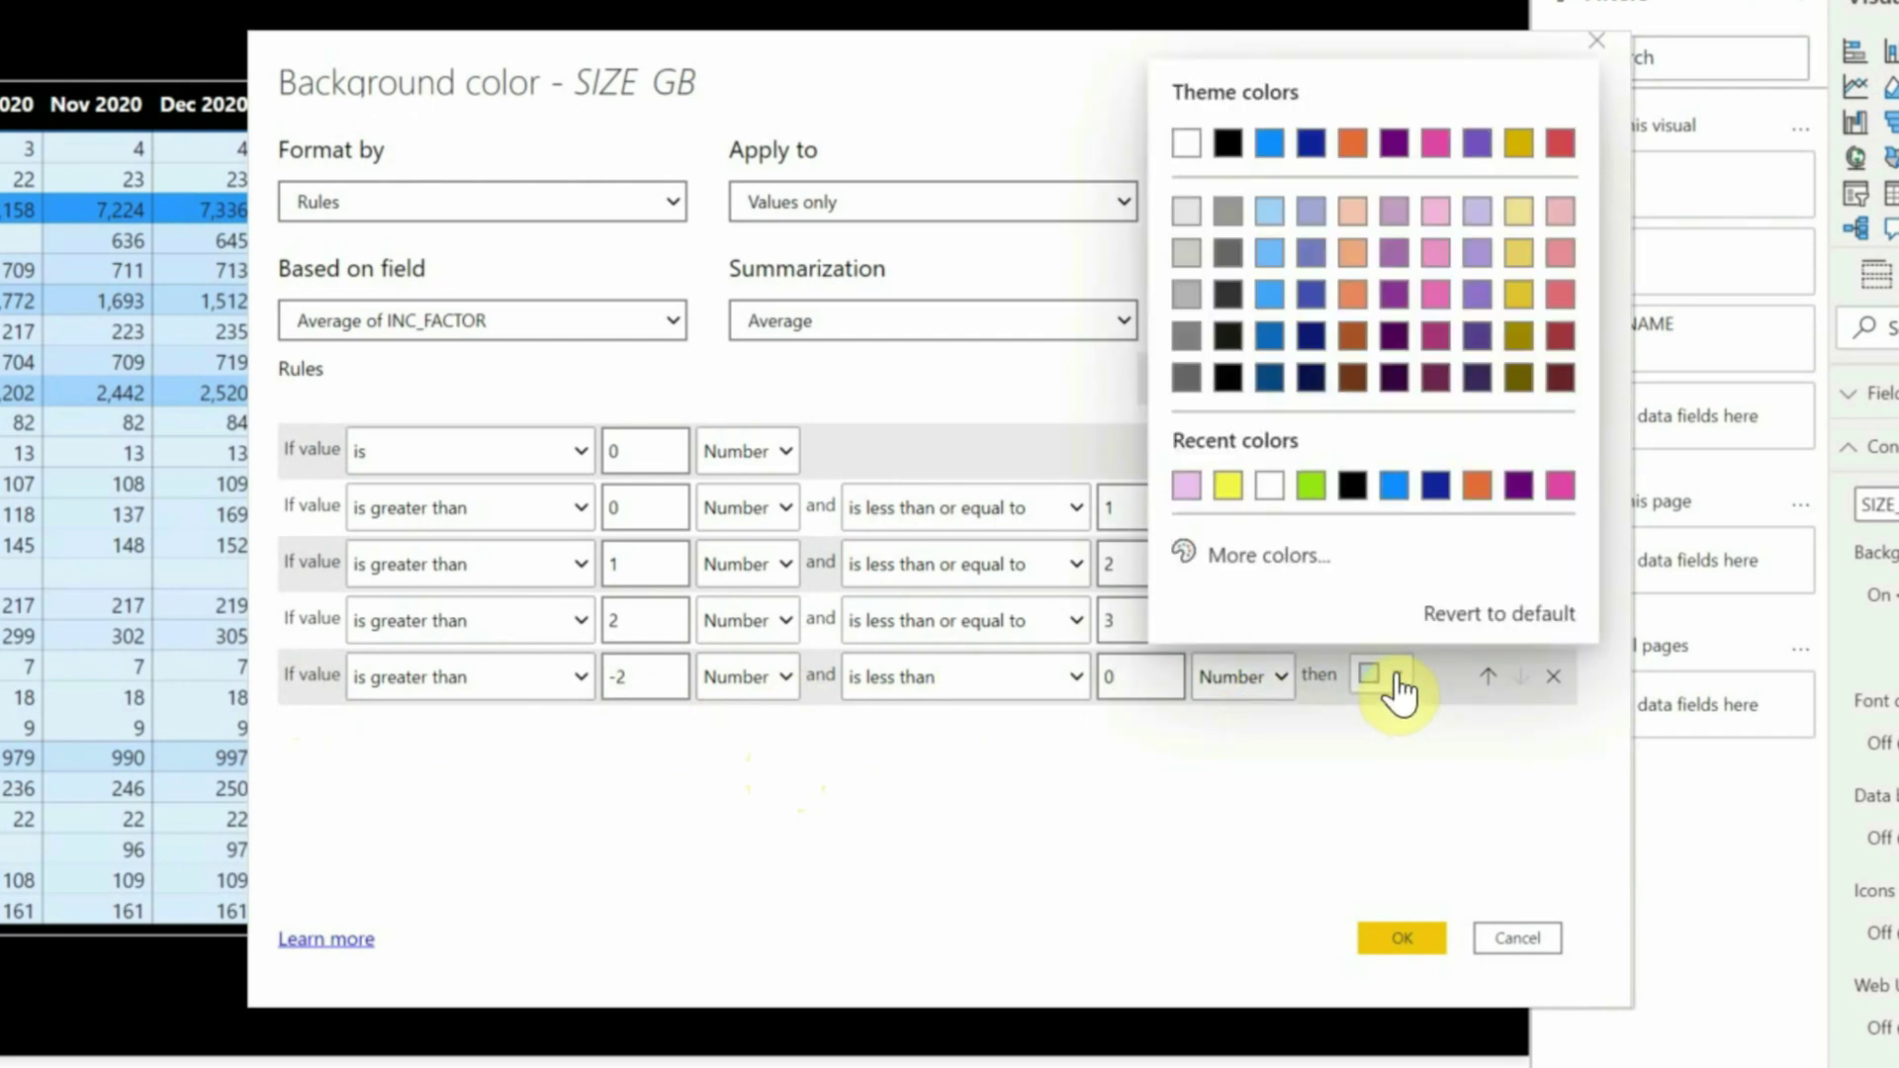
{"action": "left_click", "coordinate": [1269, 250]}
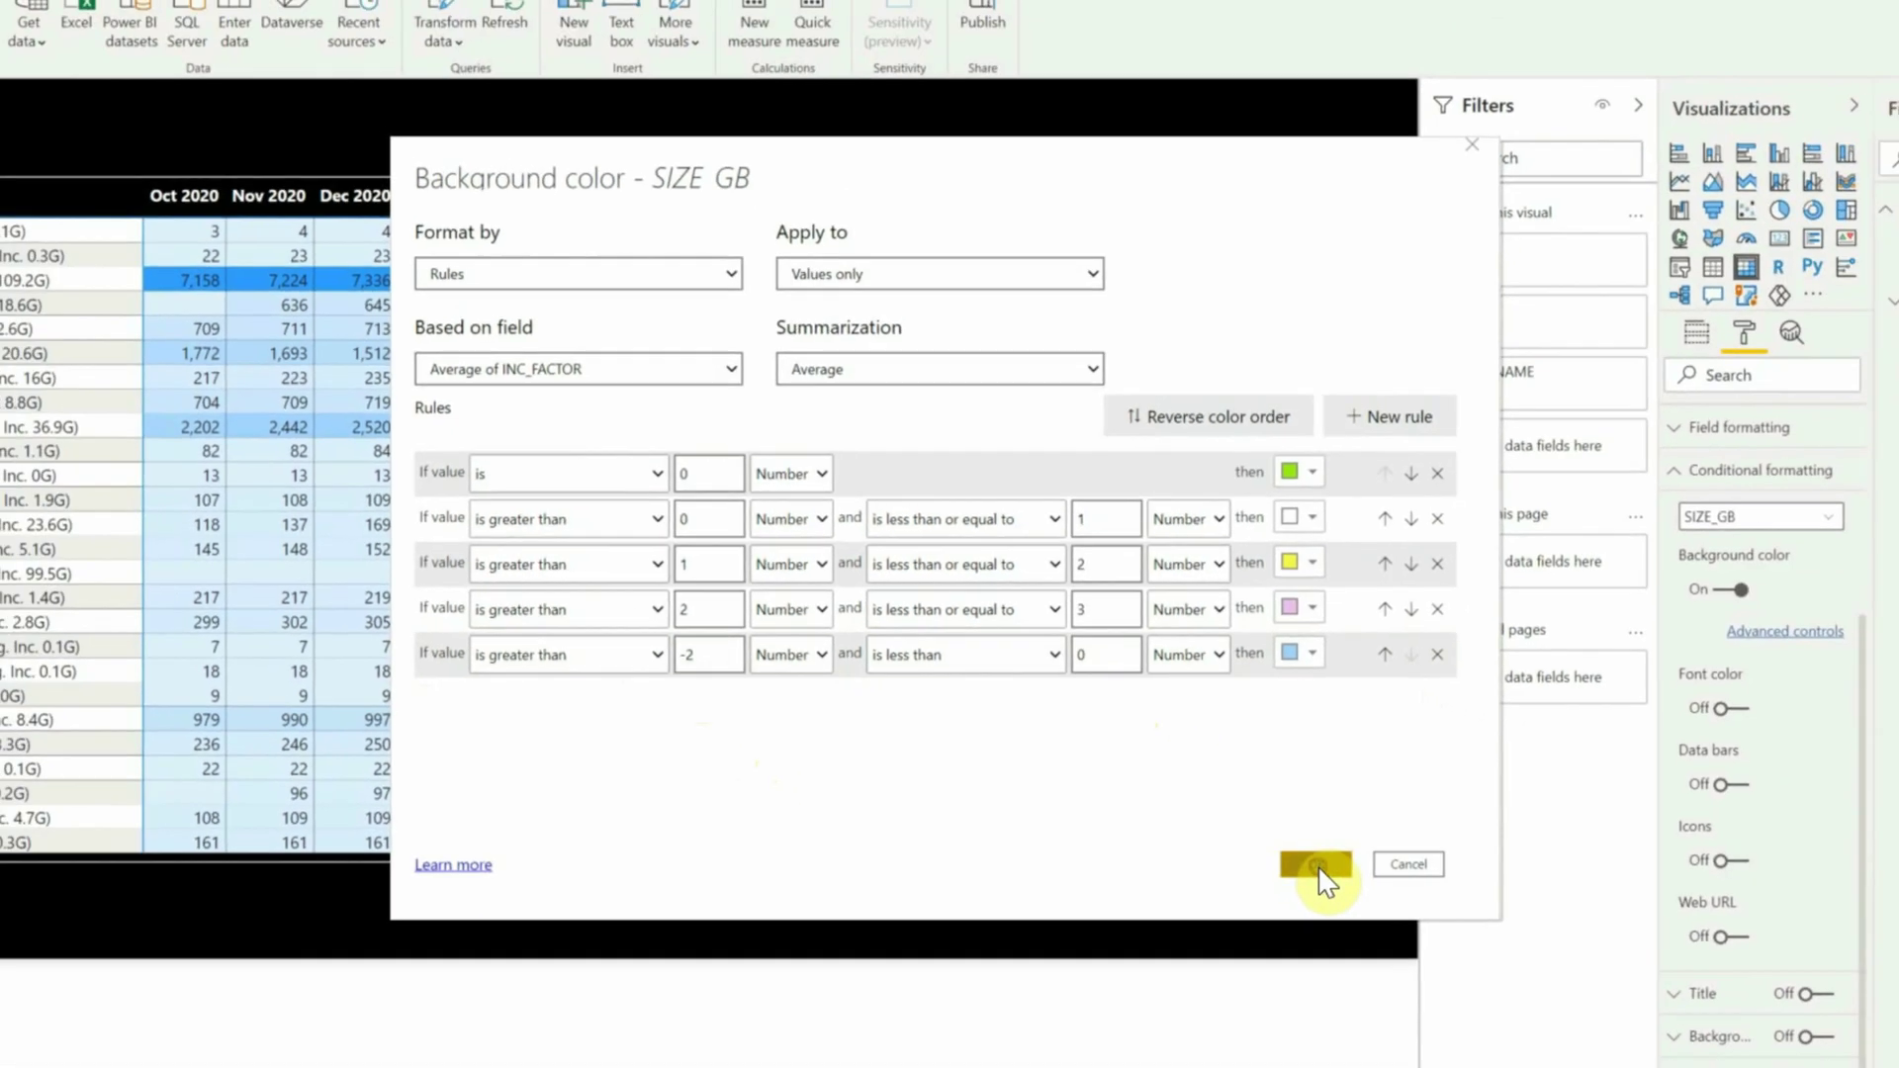
{"action": "left_click", "coordinate": [1402, 939]}
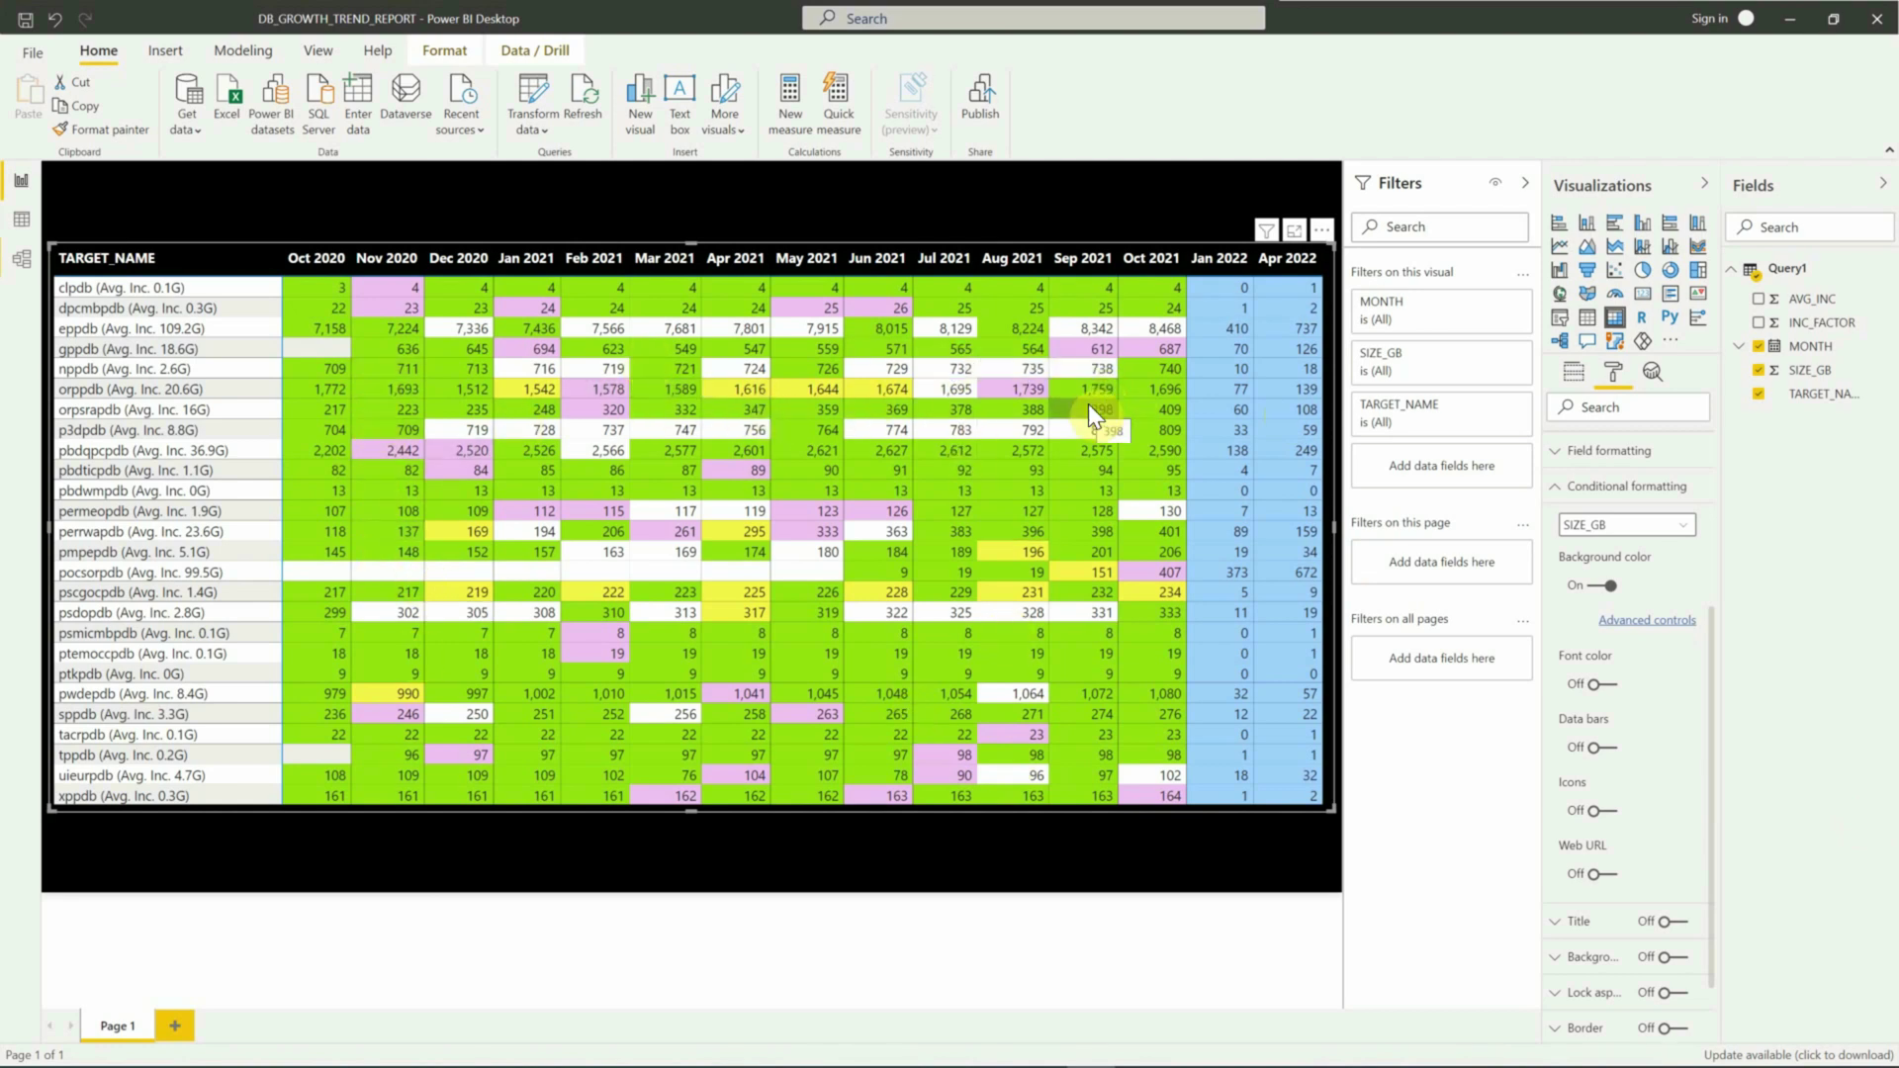
Step: Change the font family of the matrix values to Segoe UI Bold
{"action": "left_click", "coordinate": [1607, 486]}
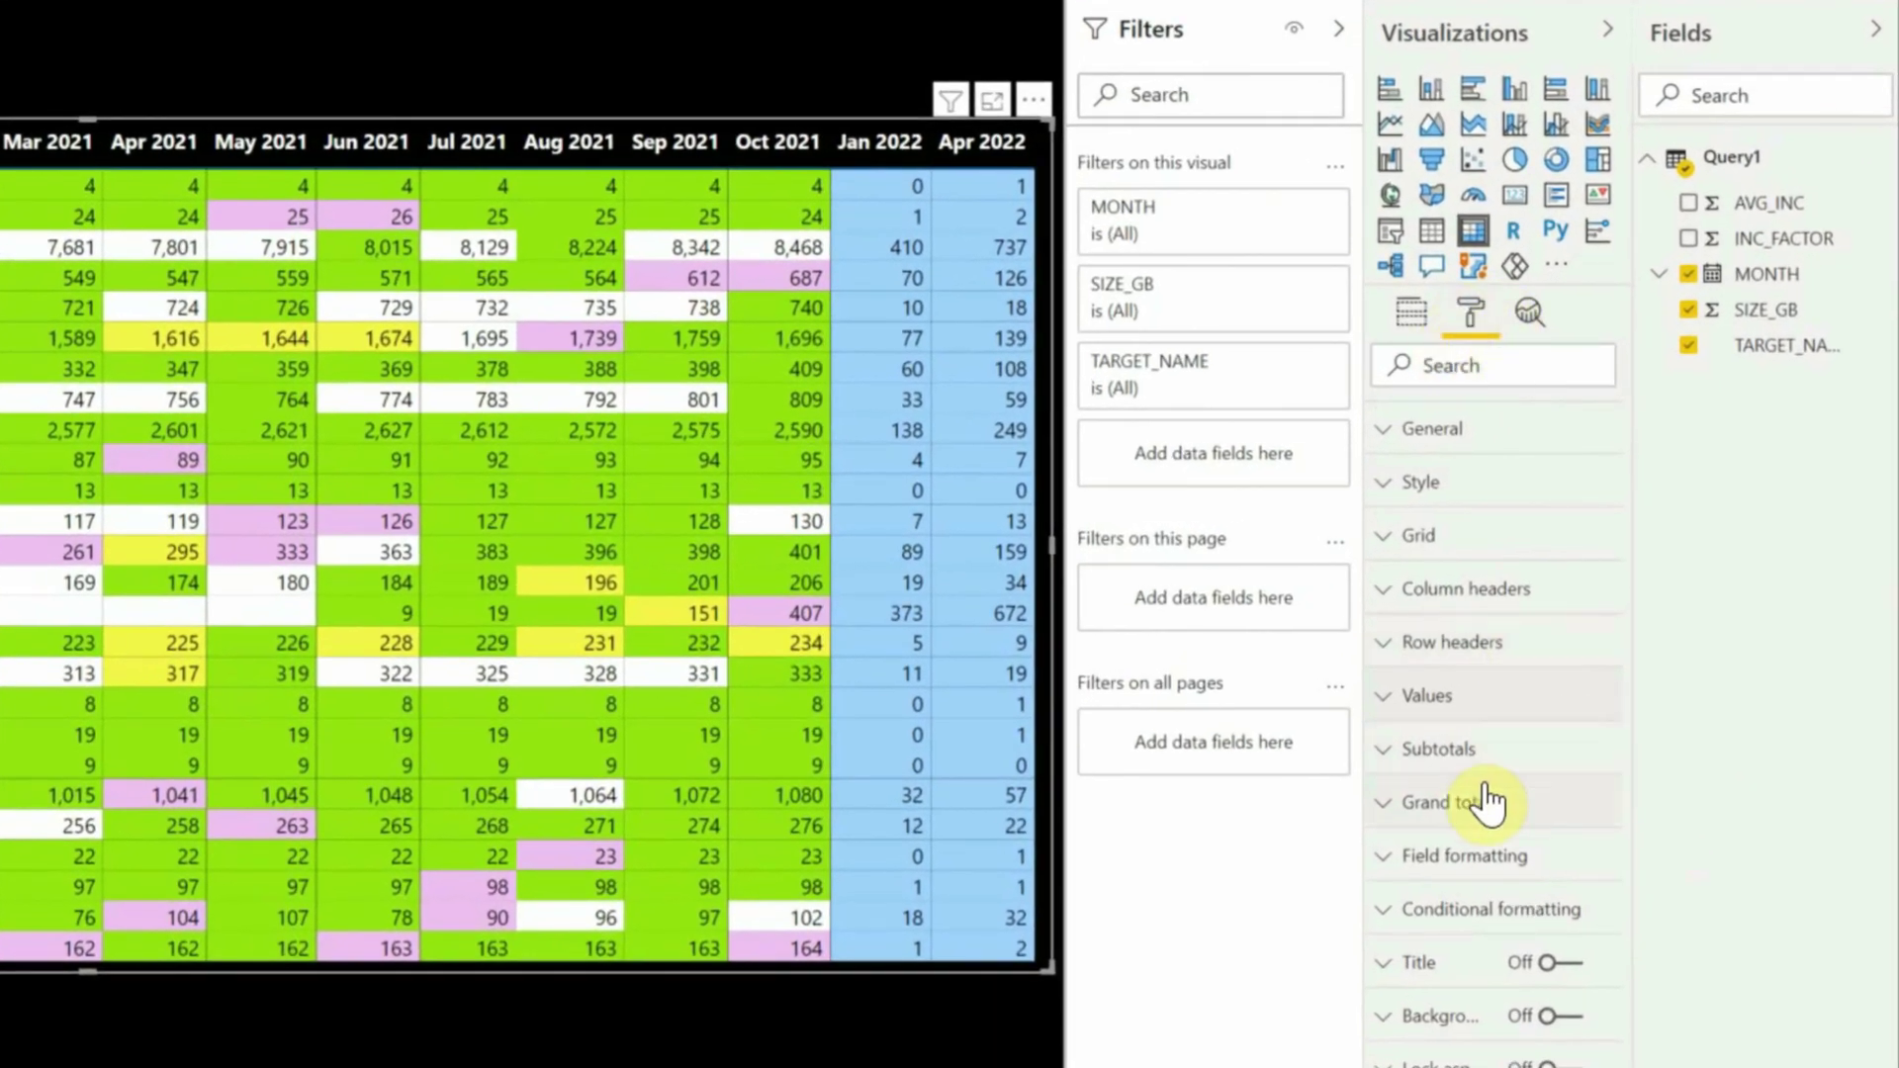
{"action": "left_click", "coordinate": [1383, 714]}
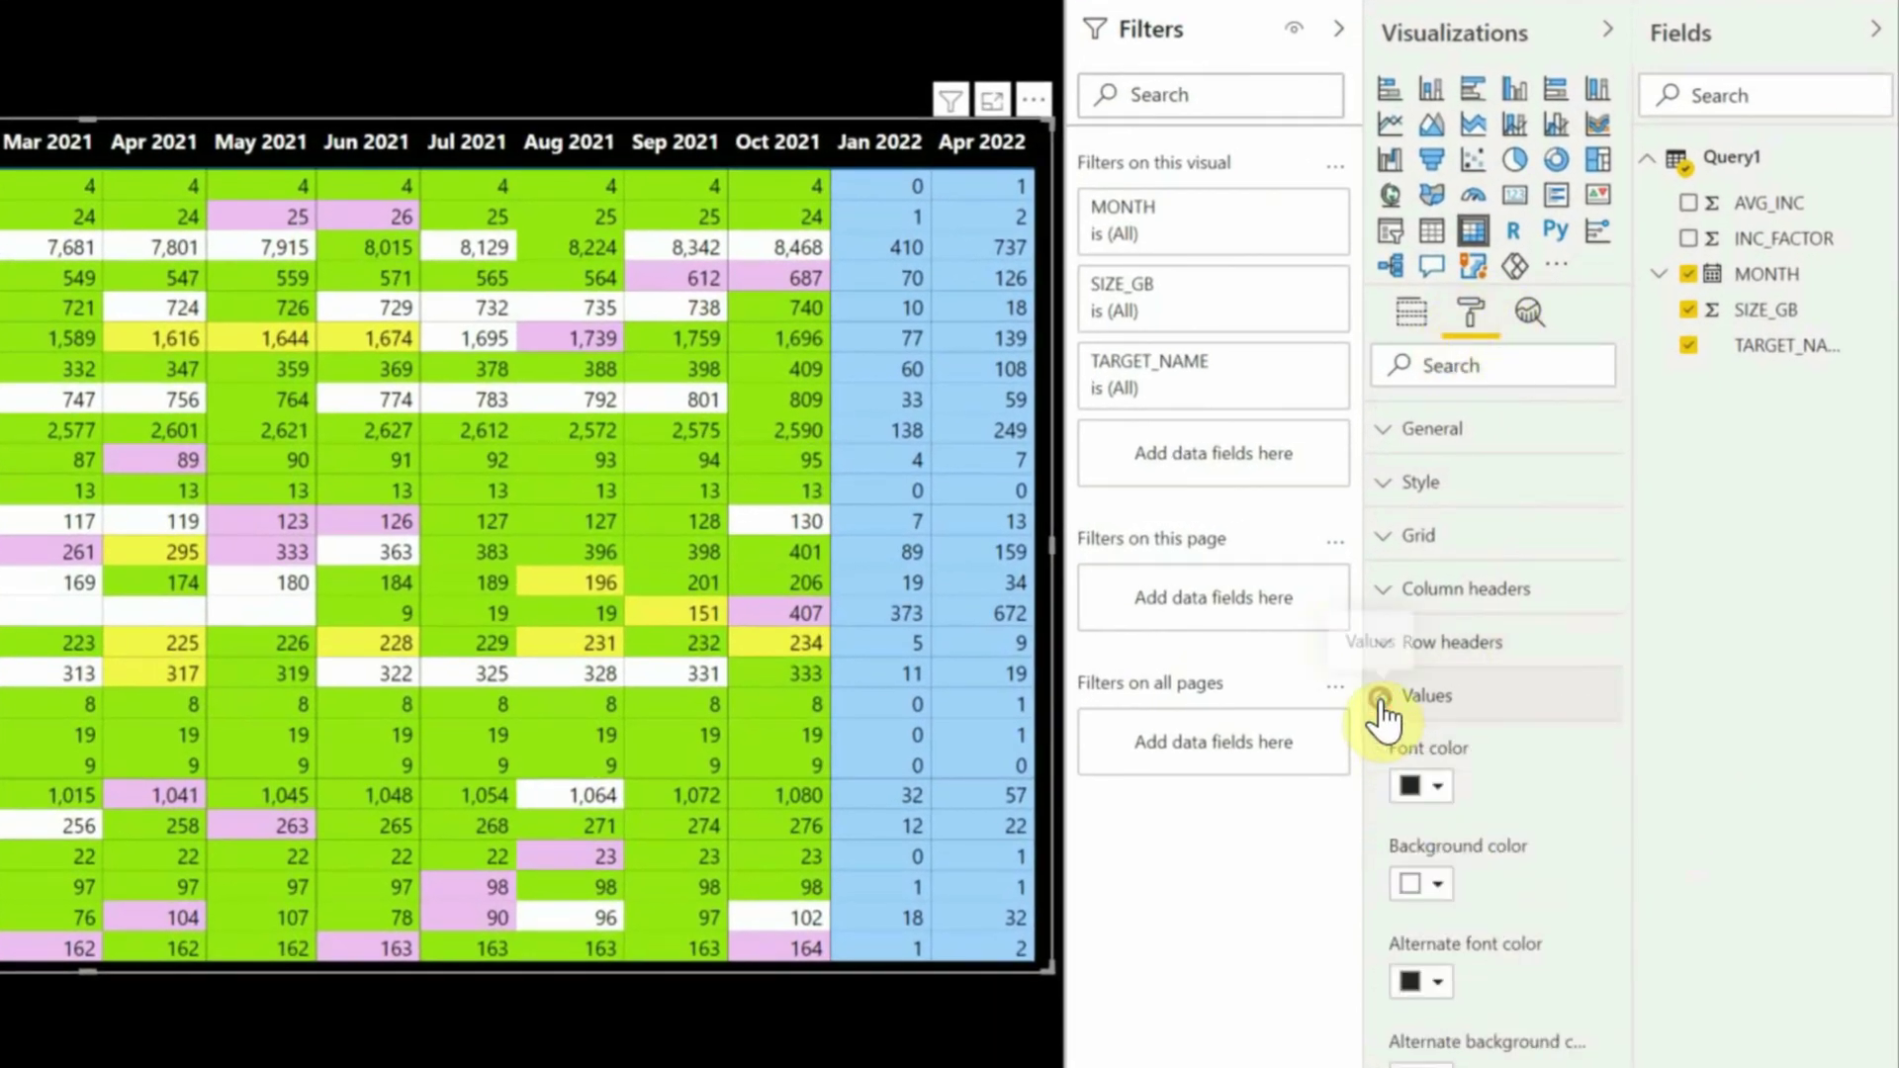
{"action": "left_click_drag", "start_coordinate": [1623, 721], "coordinate": [1626, 1050]}
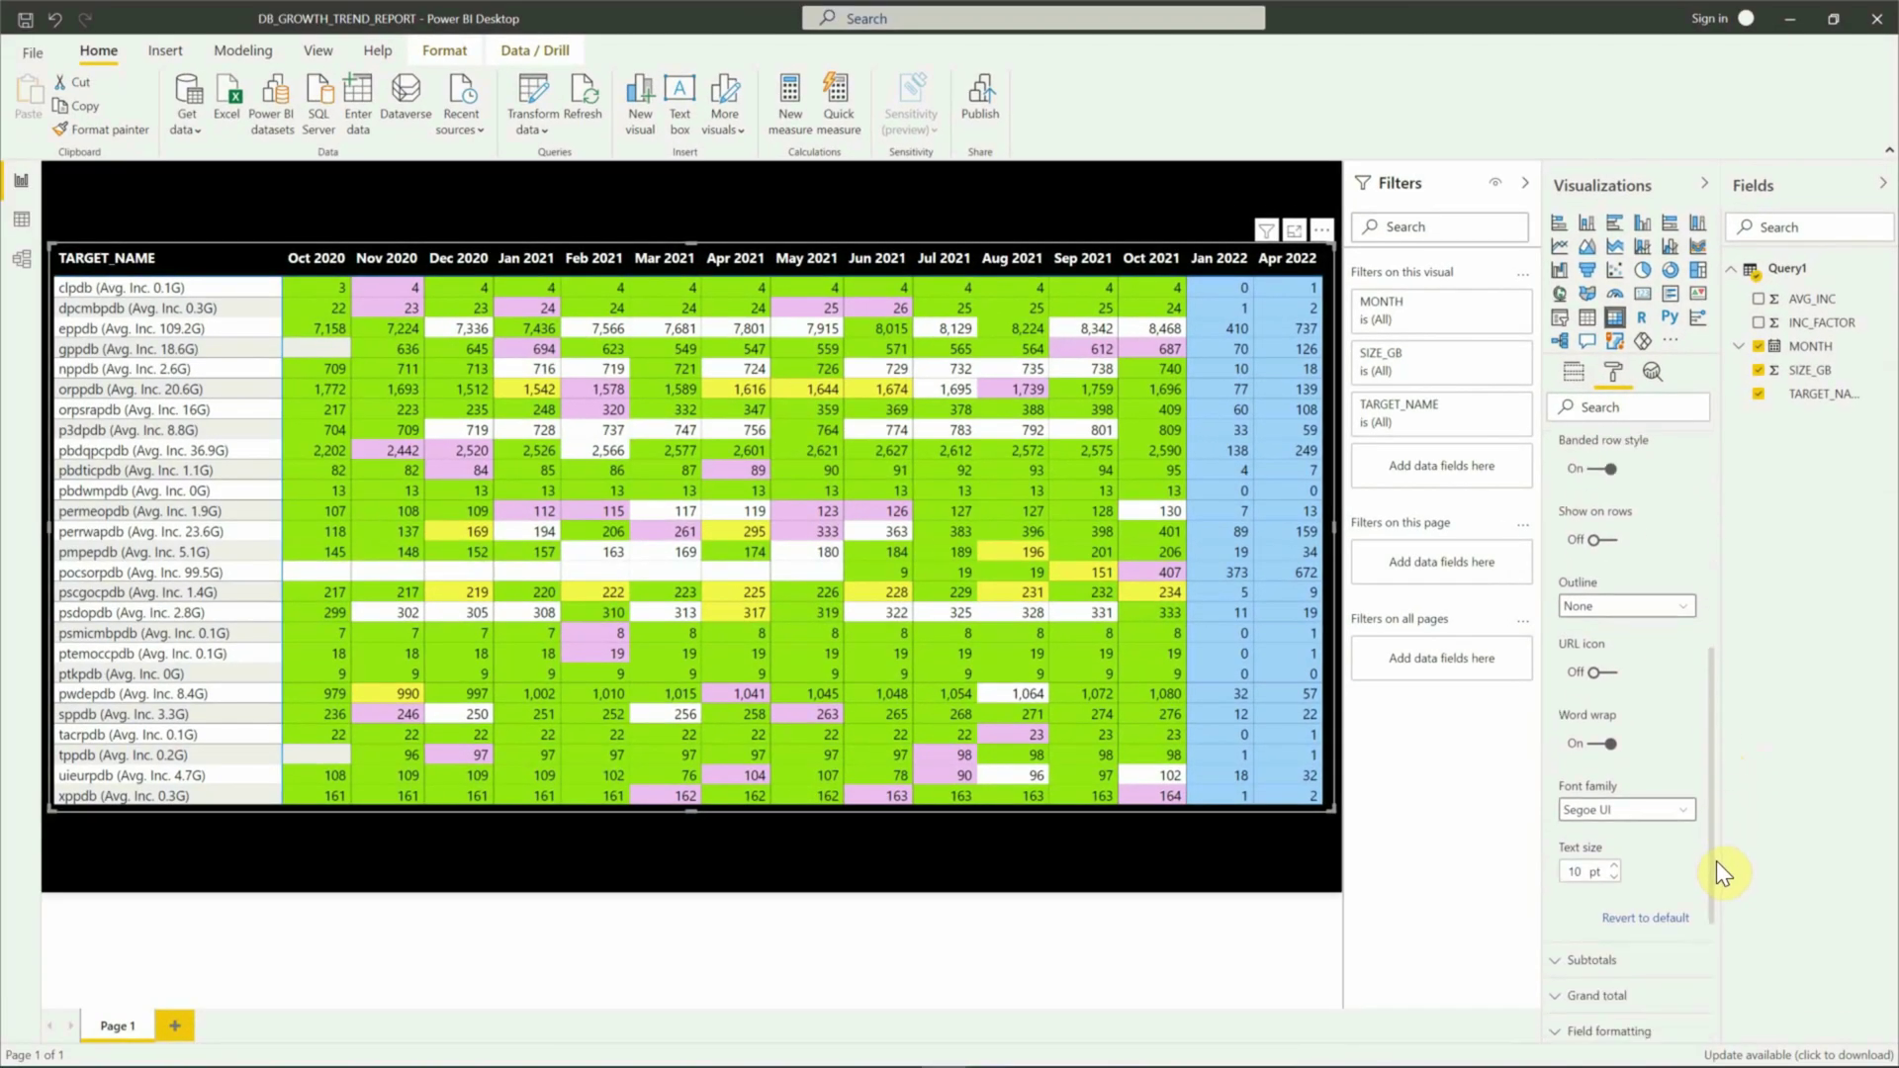
{"action": "left_click_drag", "start_coordinate": [1717, 860], "coordinate": [1712, 880]}
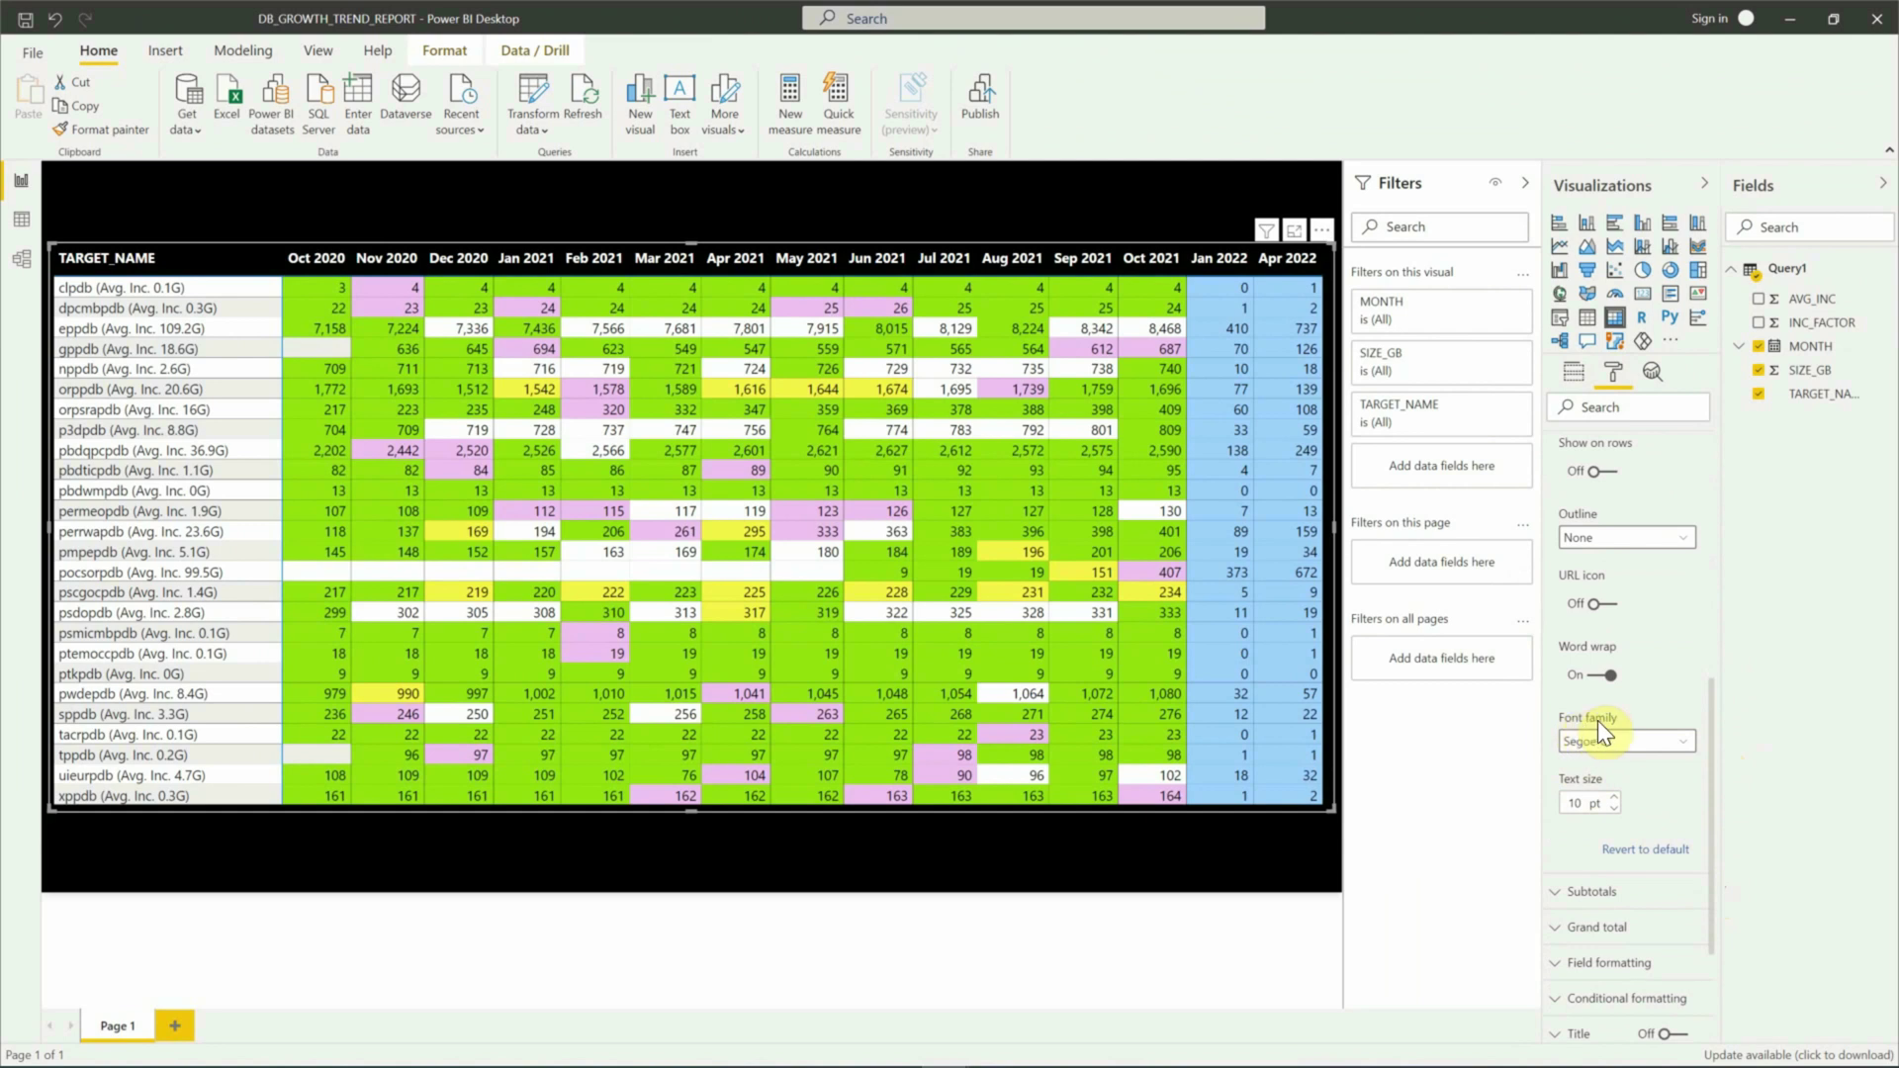
{"action": "left_click", "coordinate": [1684, 757]}
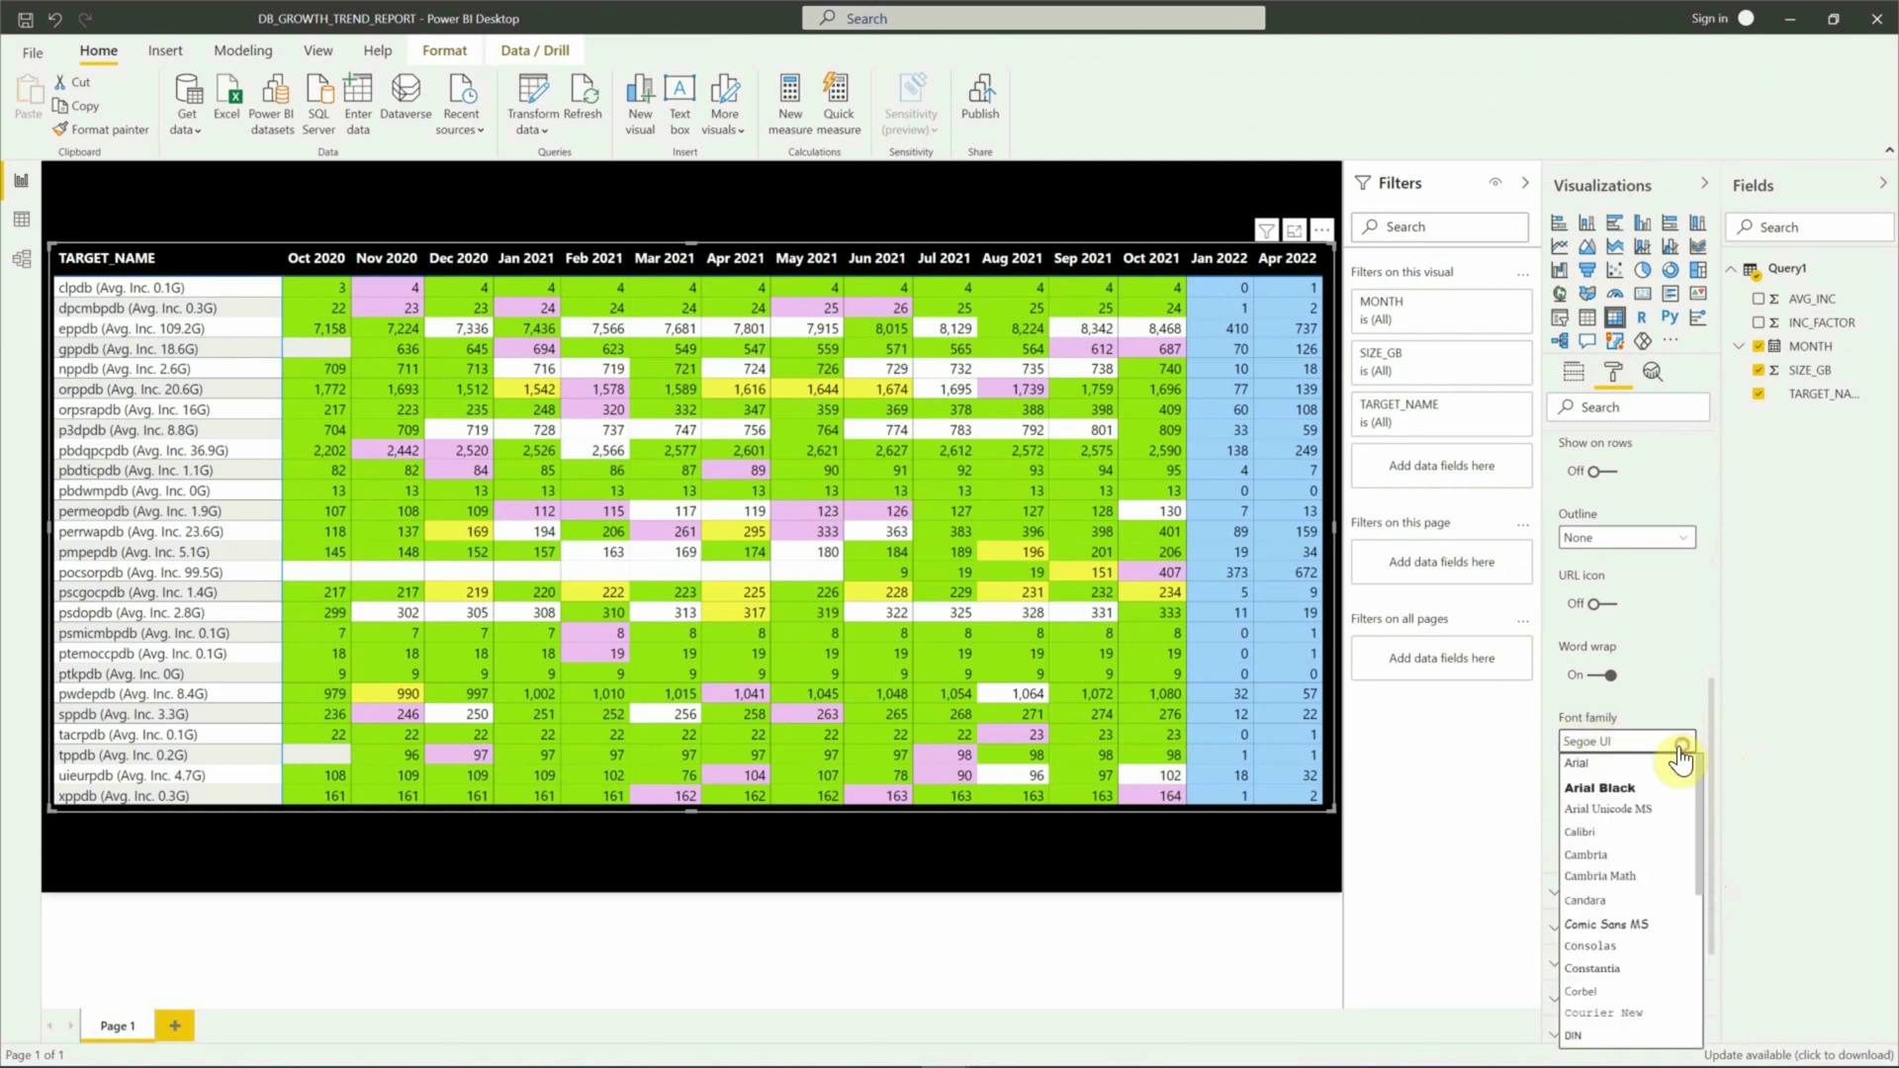
{"action": "left_click_drag", "start_coordinate": [1702, 786], "coordinate": [1701, 918]}
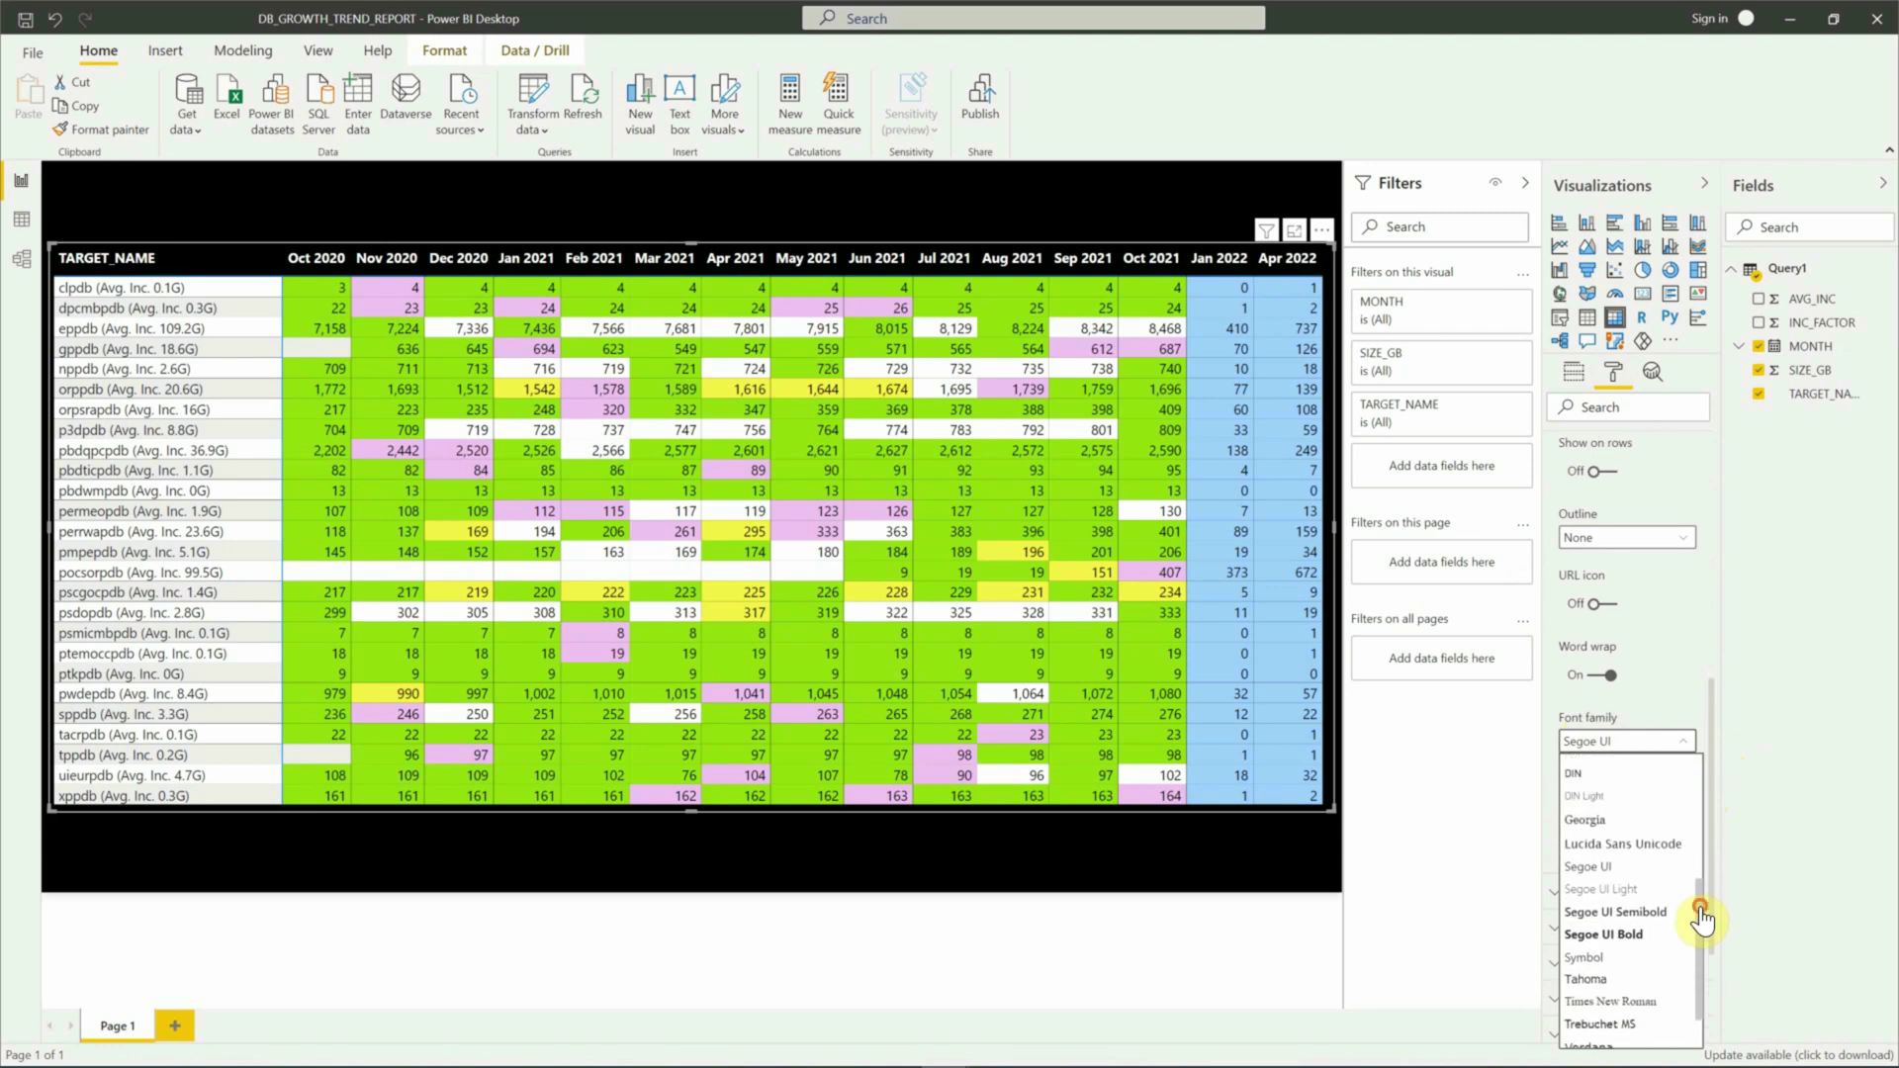
{"action": "left_click", "coordinate": [1632, 933]}
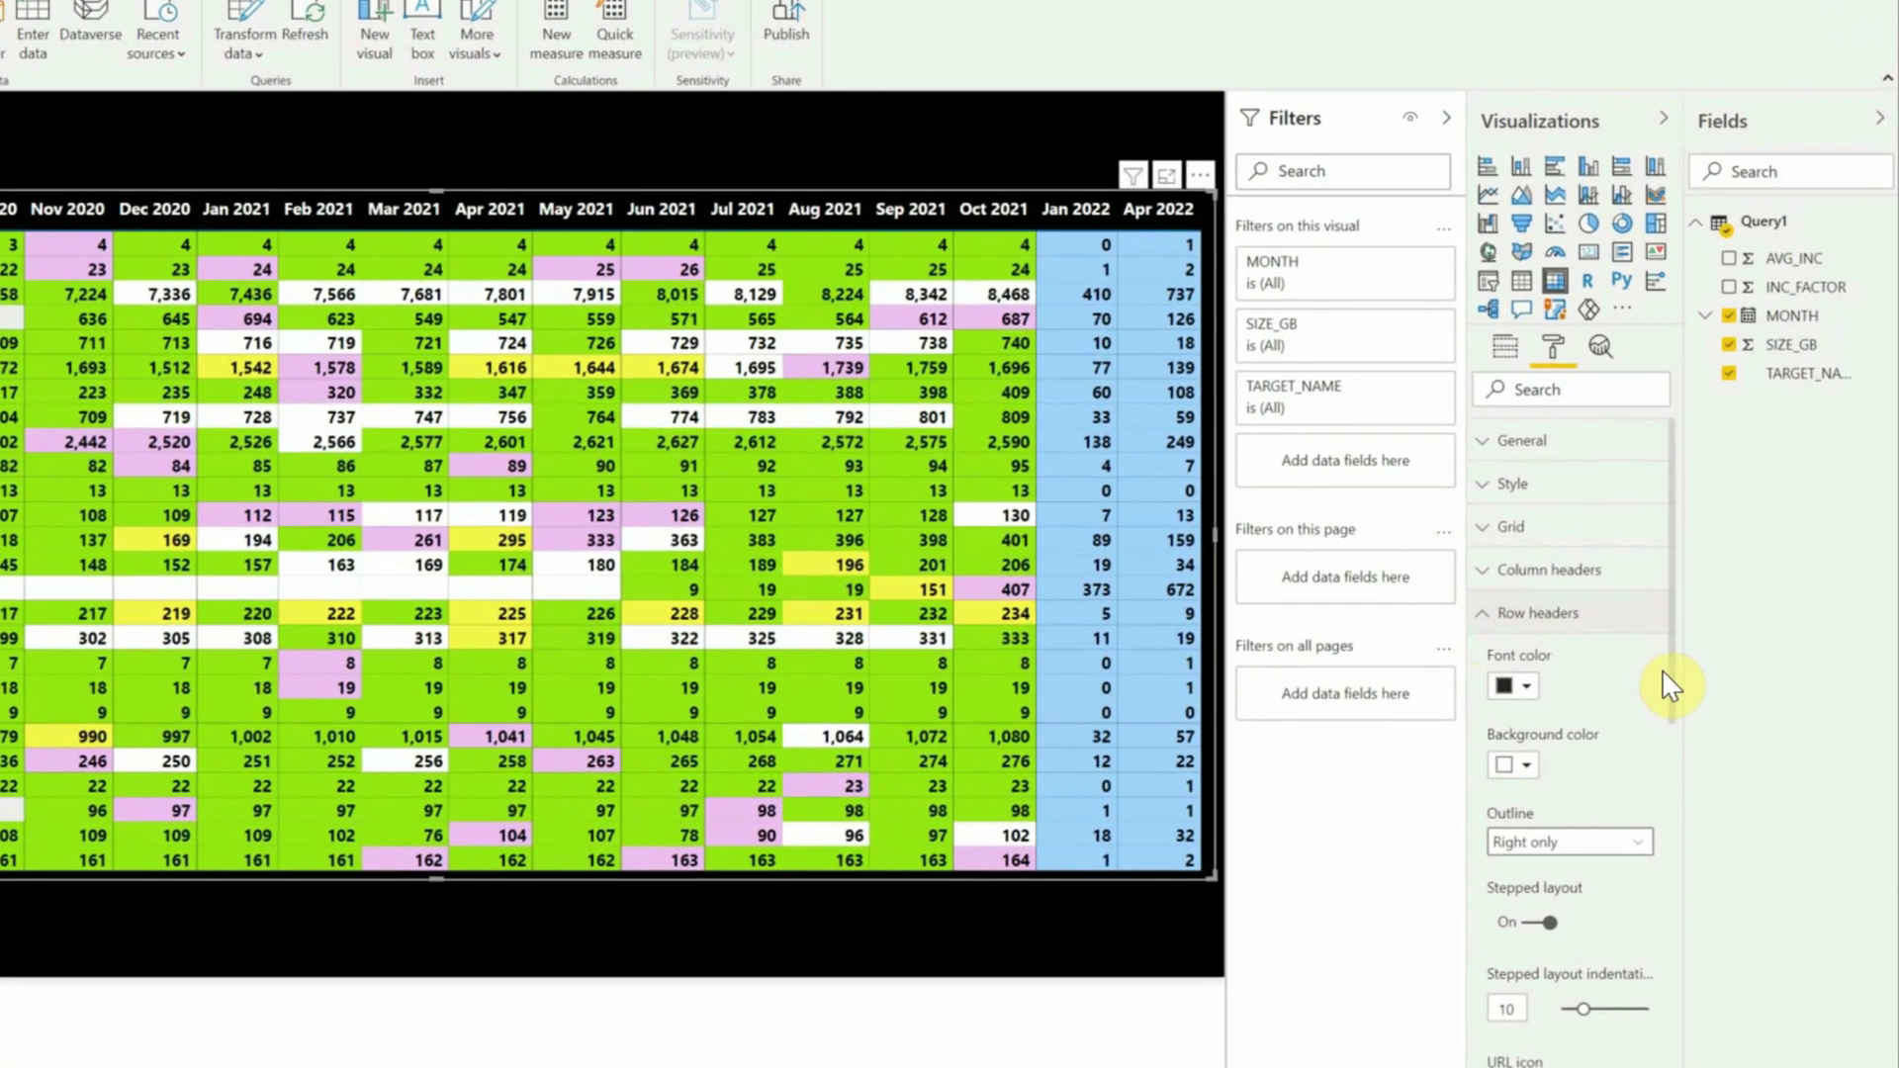
Step: Change the font family of the matrix row headers to Segoe UI Bold
{"action": "left_click_drag", "start_coordinate": [1703, 645], "coordinate": [1725, 781]}
{"action": "left_click_drag", "start_coordinate": [1641, 895], "coordinate": [1645, 974]}
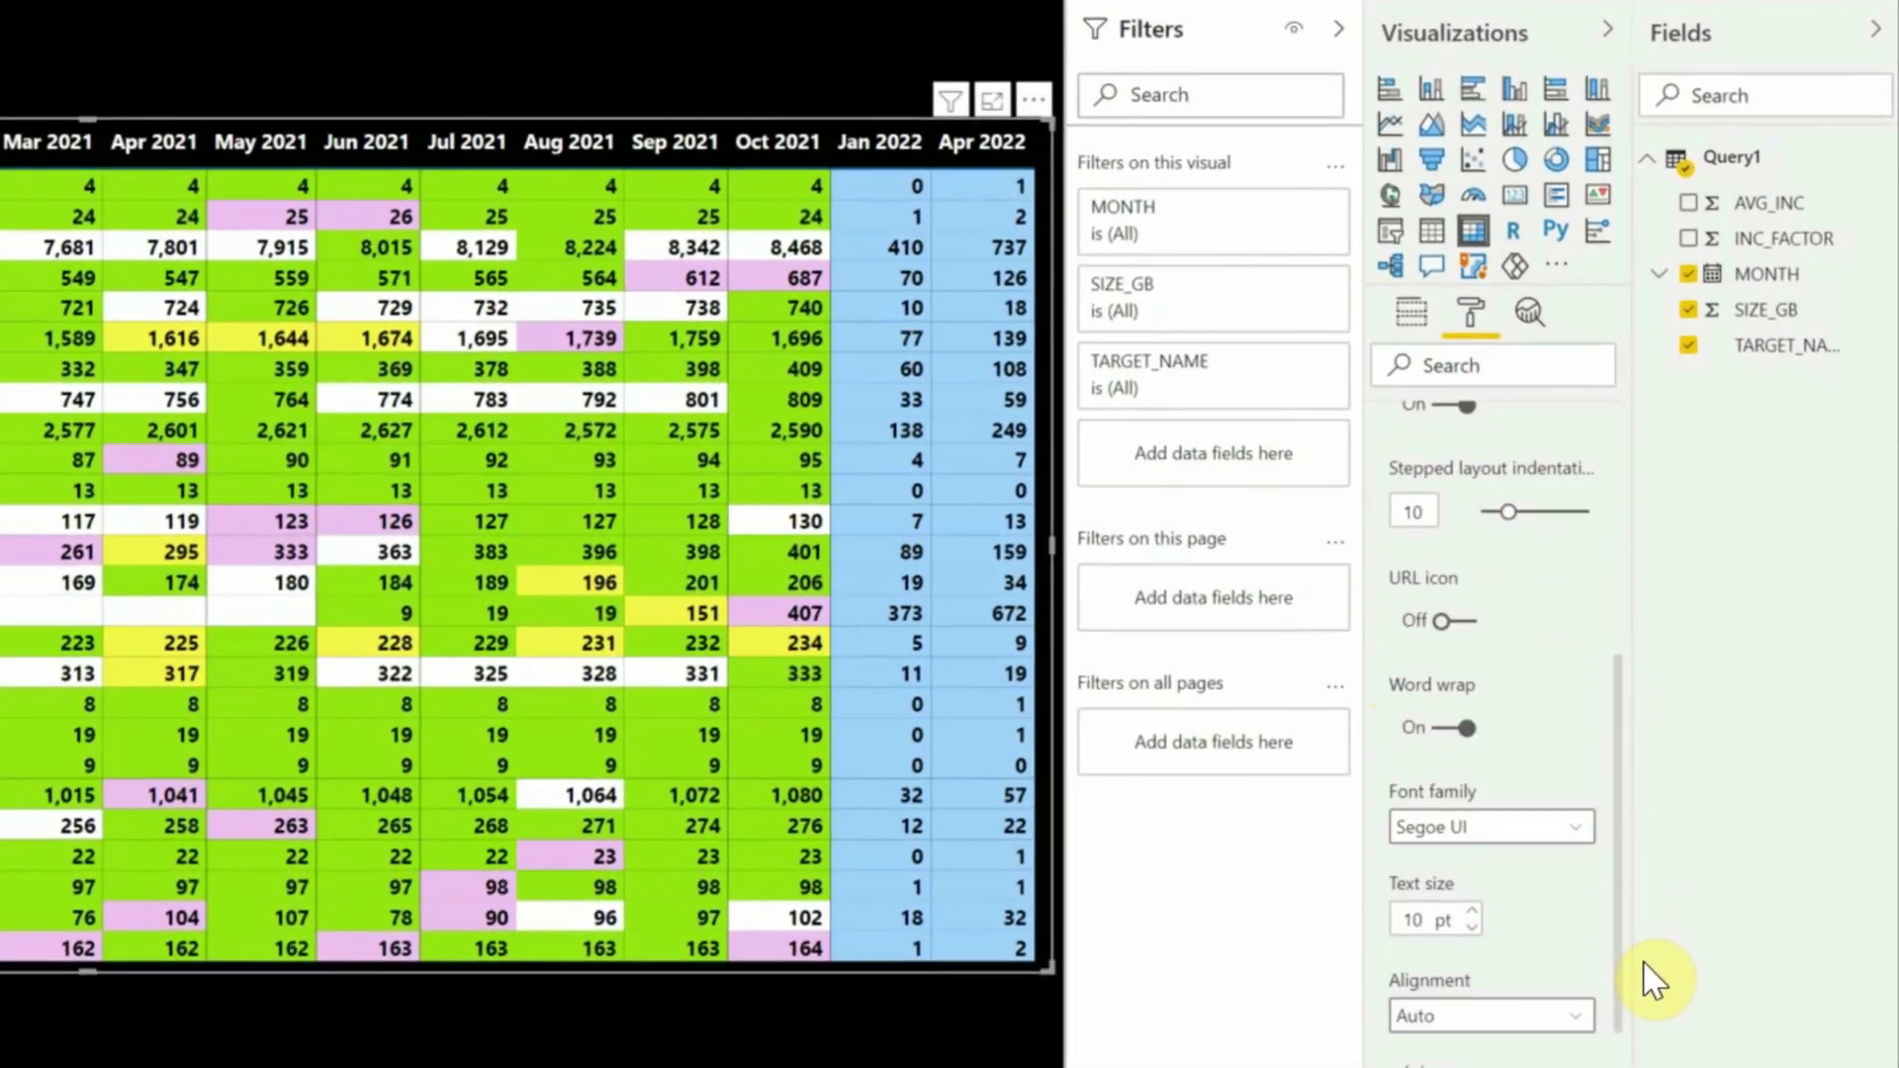
{"action": "left_click", "coordinate": [1581, 803]}
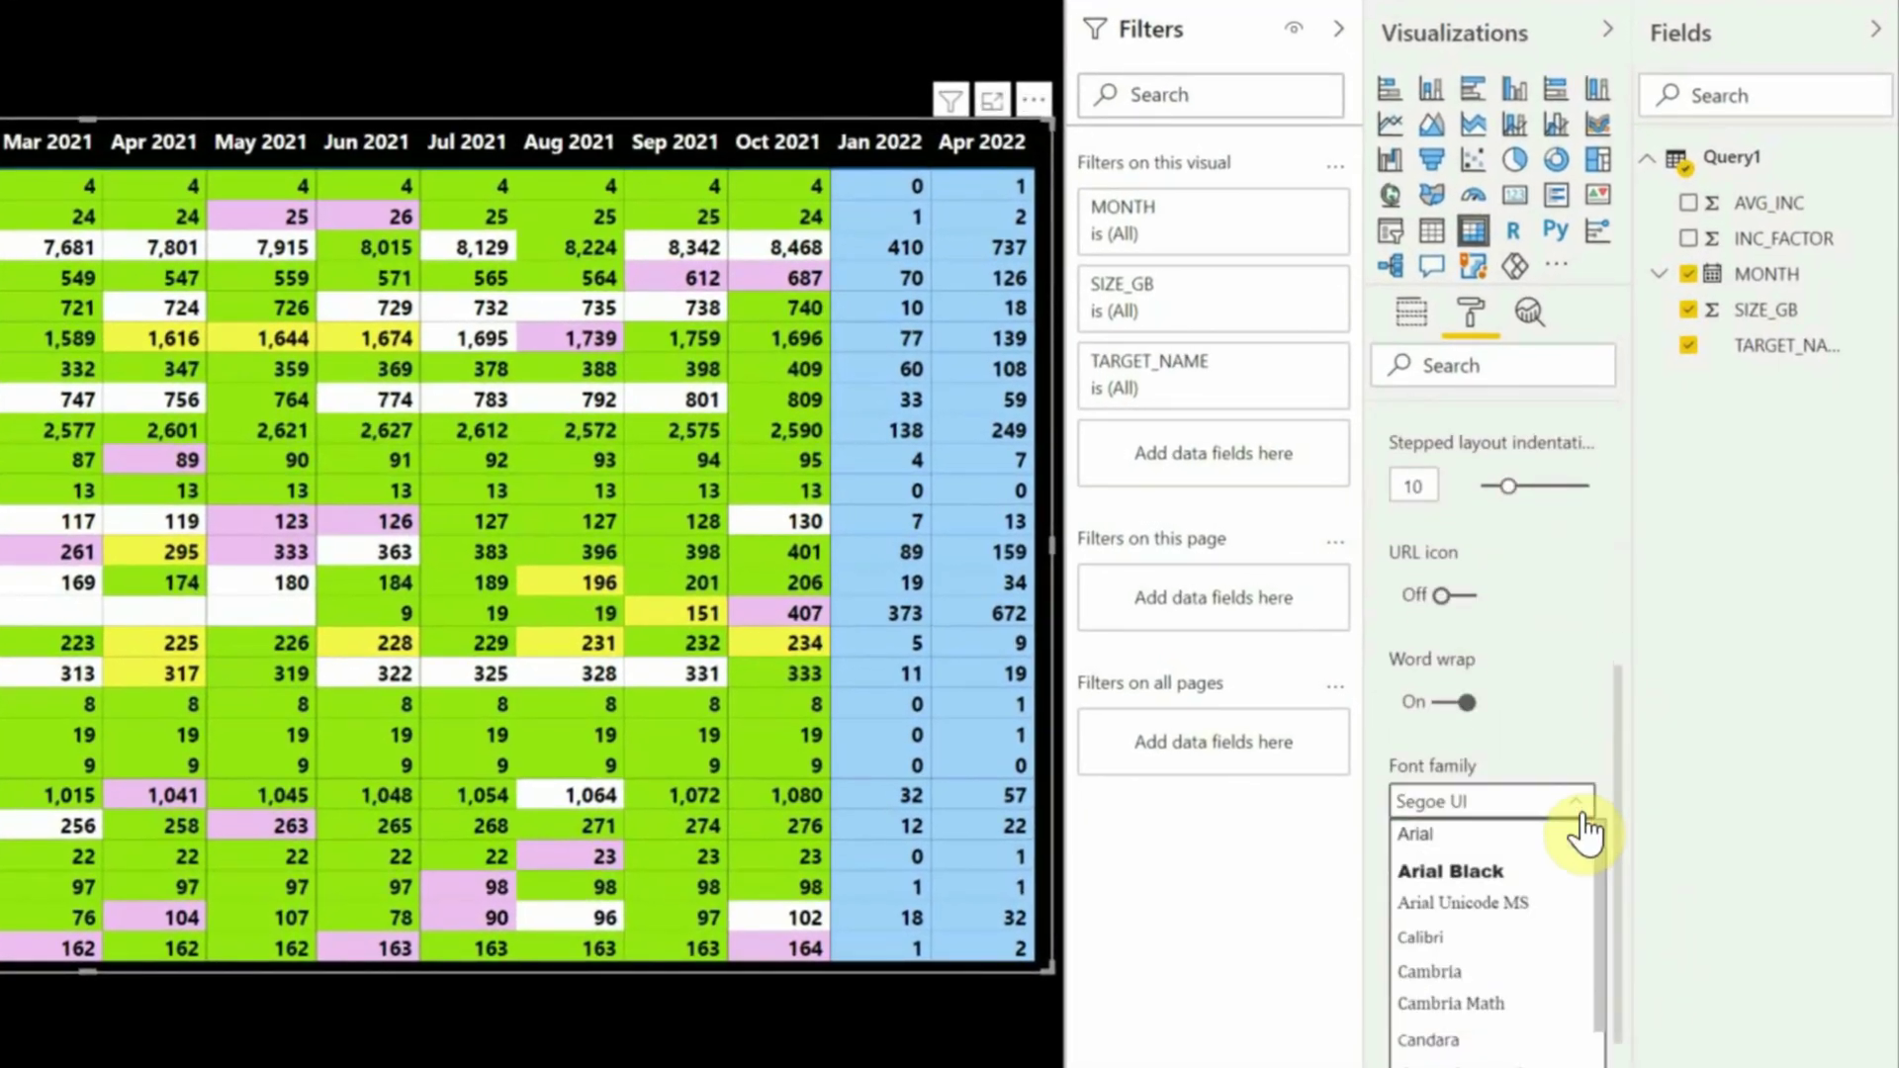
{"action": "scroll", "coordinate": [1583, 989], "scroll_direction": "down", "scroll_amount": 3}
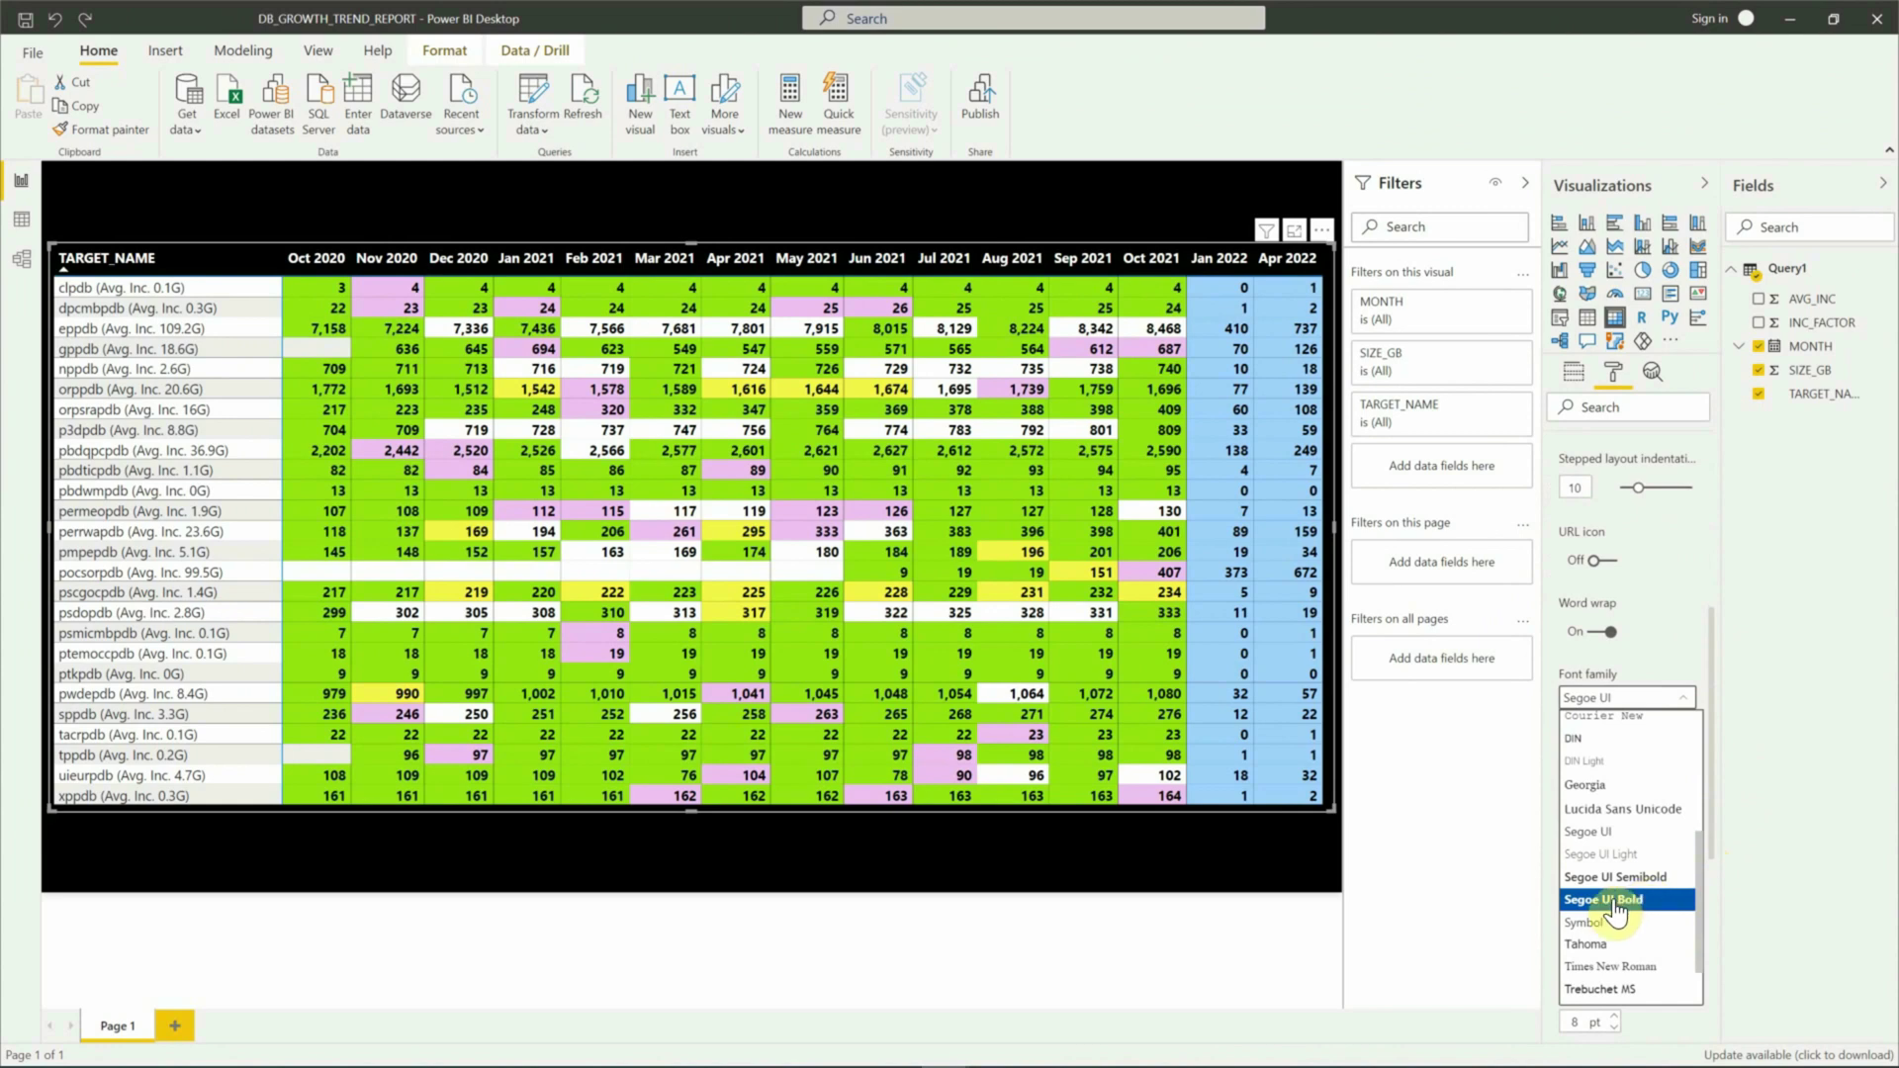
{"action": "left_click", "coordinate": [1612, 902]}
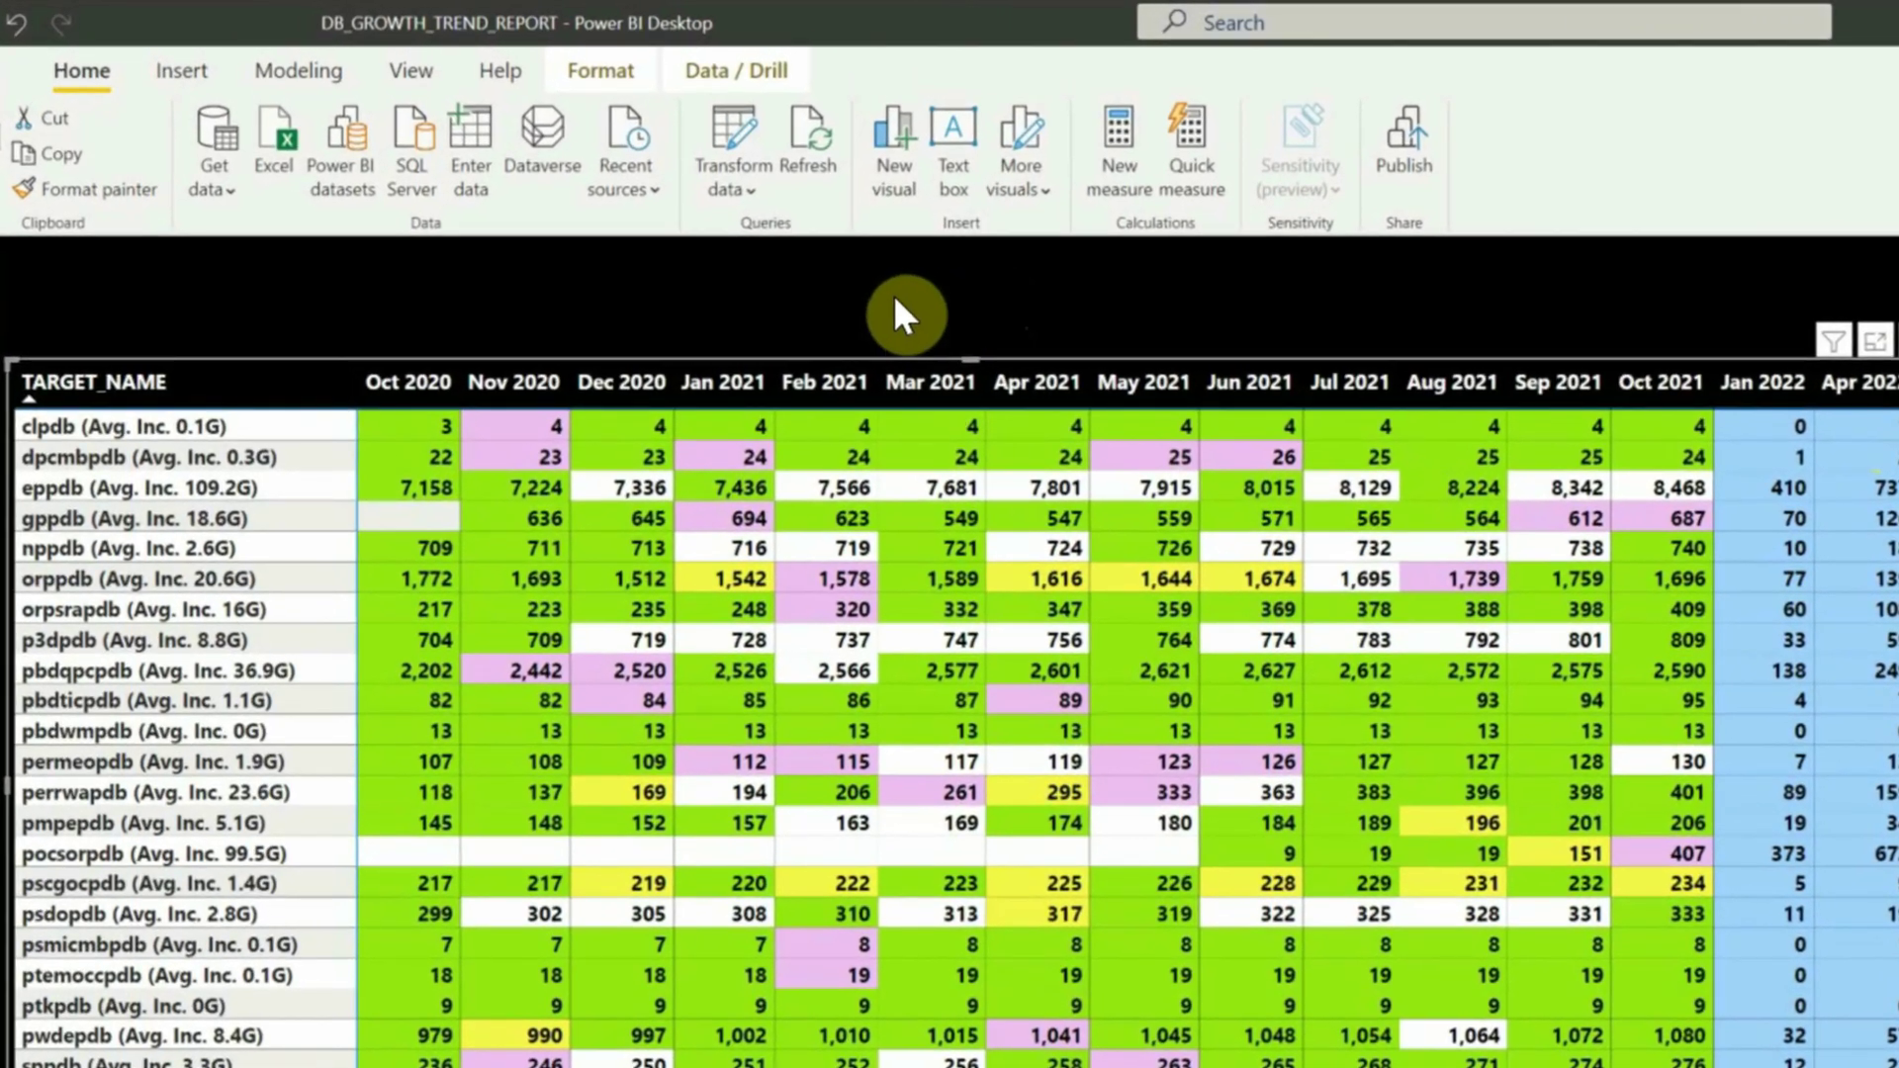
Step: Insert a text box with the two lines "DATABASE GROWTH TREND REPORT" and "(Size in GB)"
{"action": "left_click", "coordinate": [955, 178]}
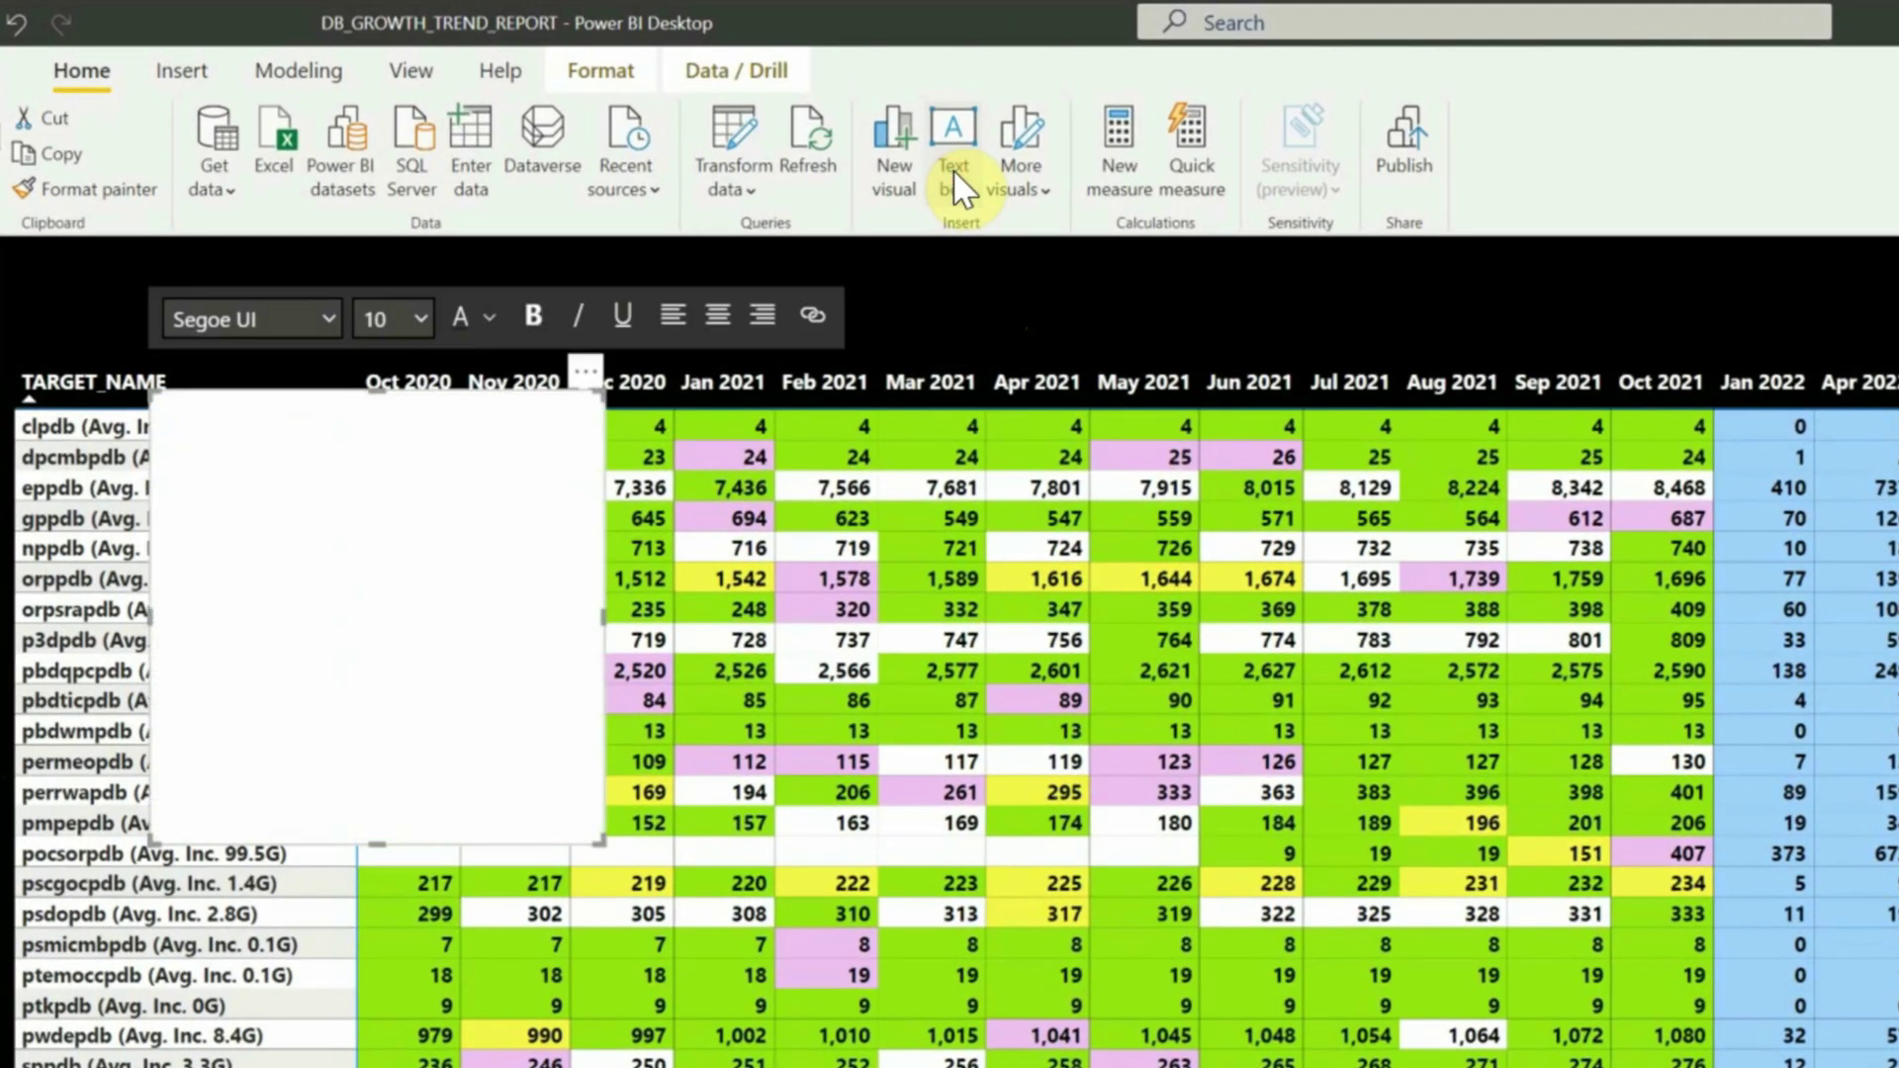
{"action": "left_click", "coordinate": [253, 465]}
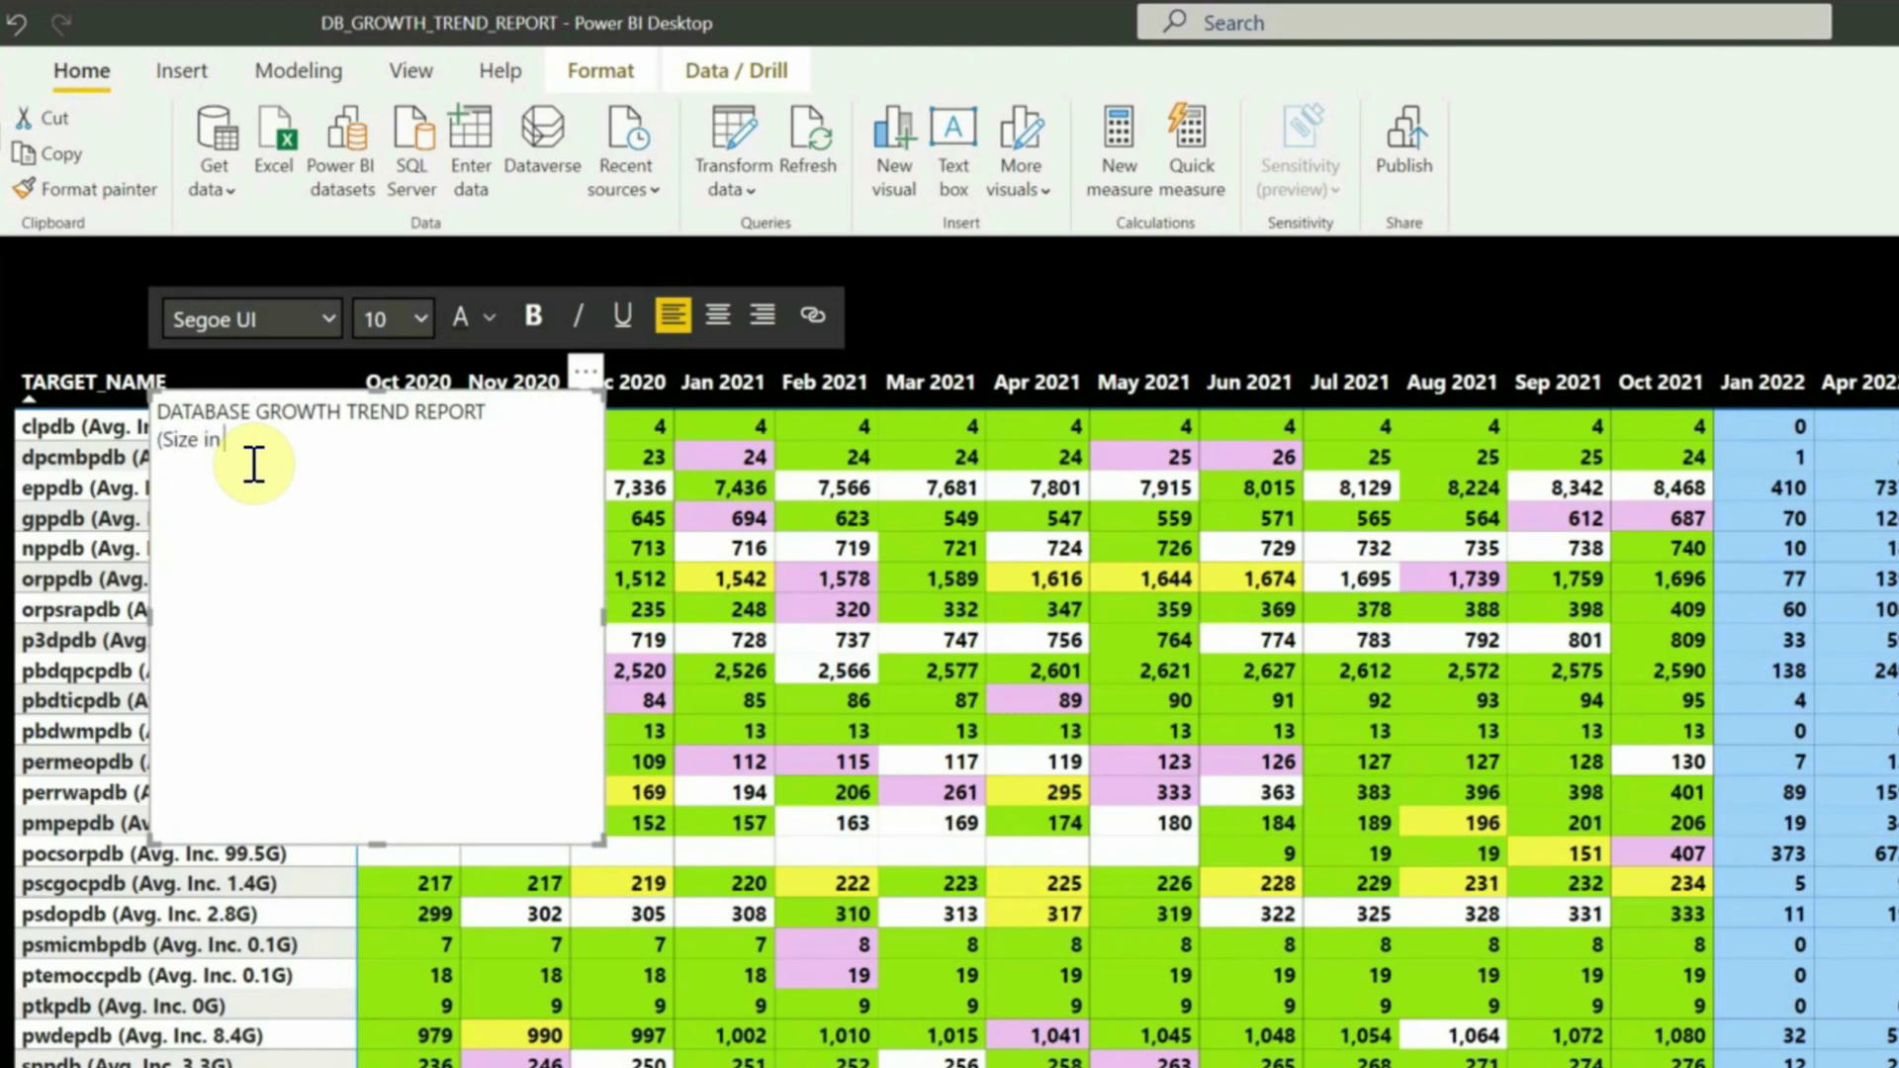
{"action": "type", "text": "GB)"}
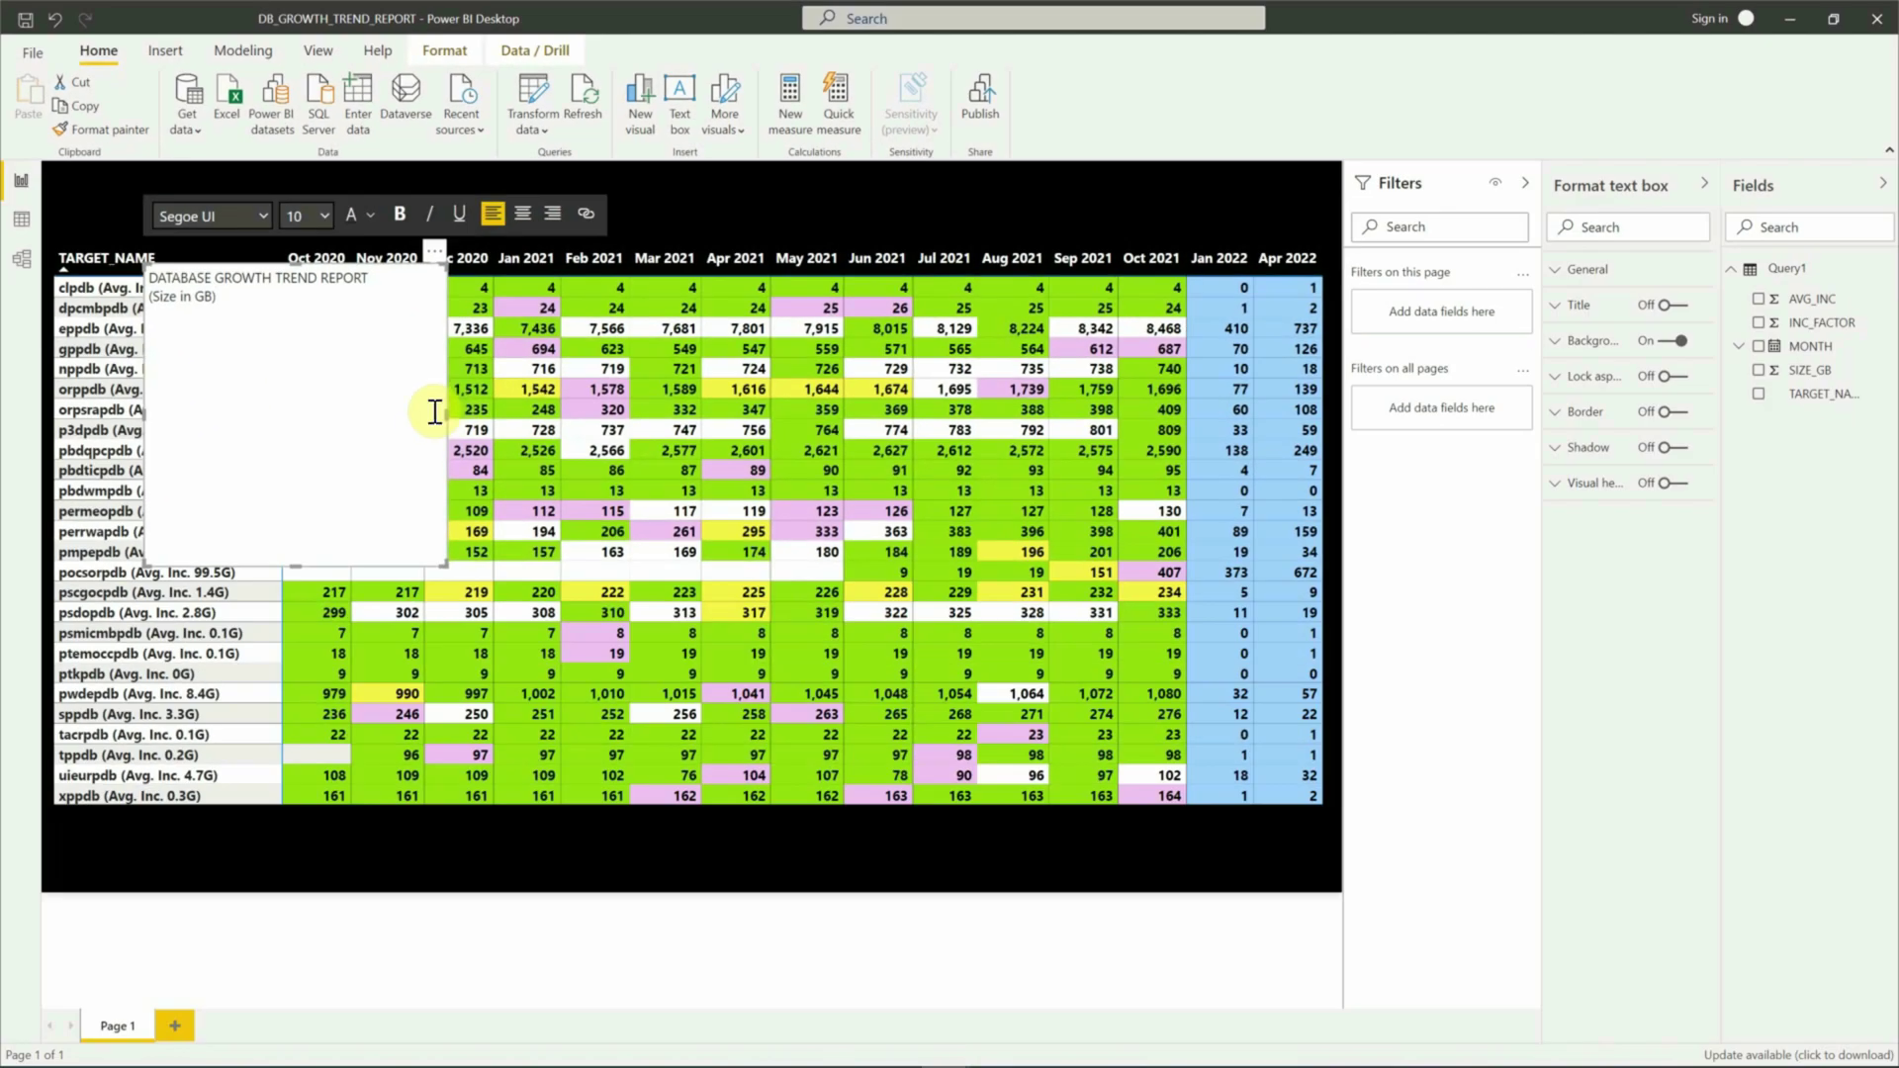
Step: Move the text box to the top of the page and resize it into a full-width banner above the matrix
{"action": "left_click_drag", "start_coordinate": [446, 411], "coordinate": [1070, 454]}
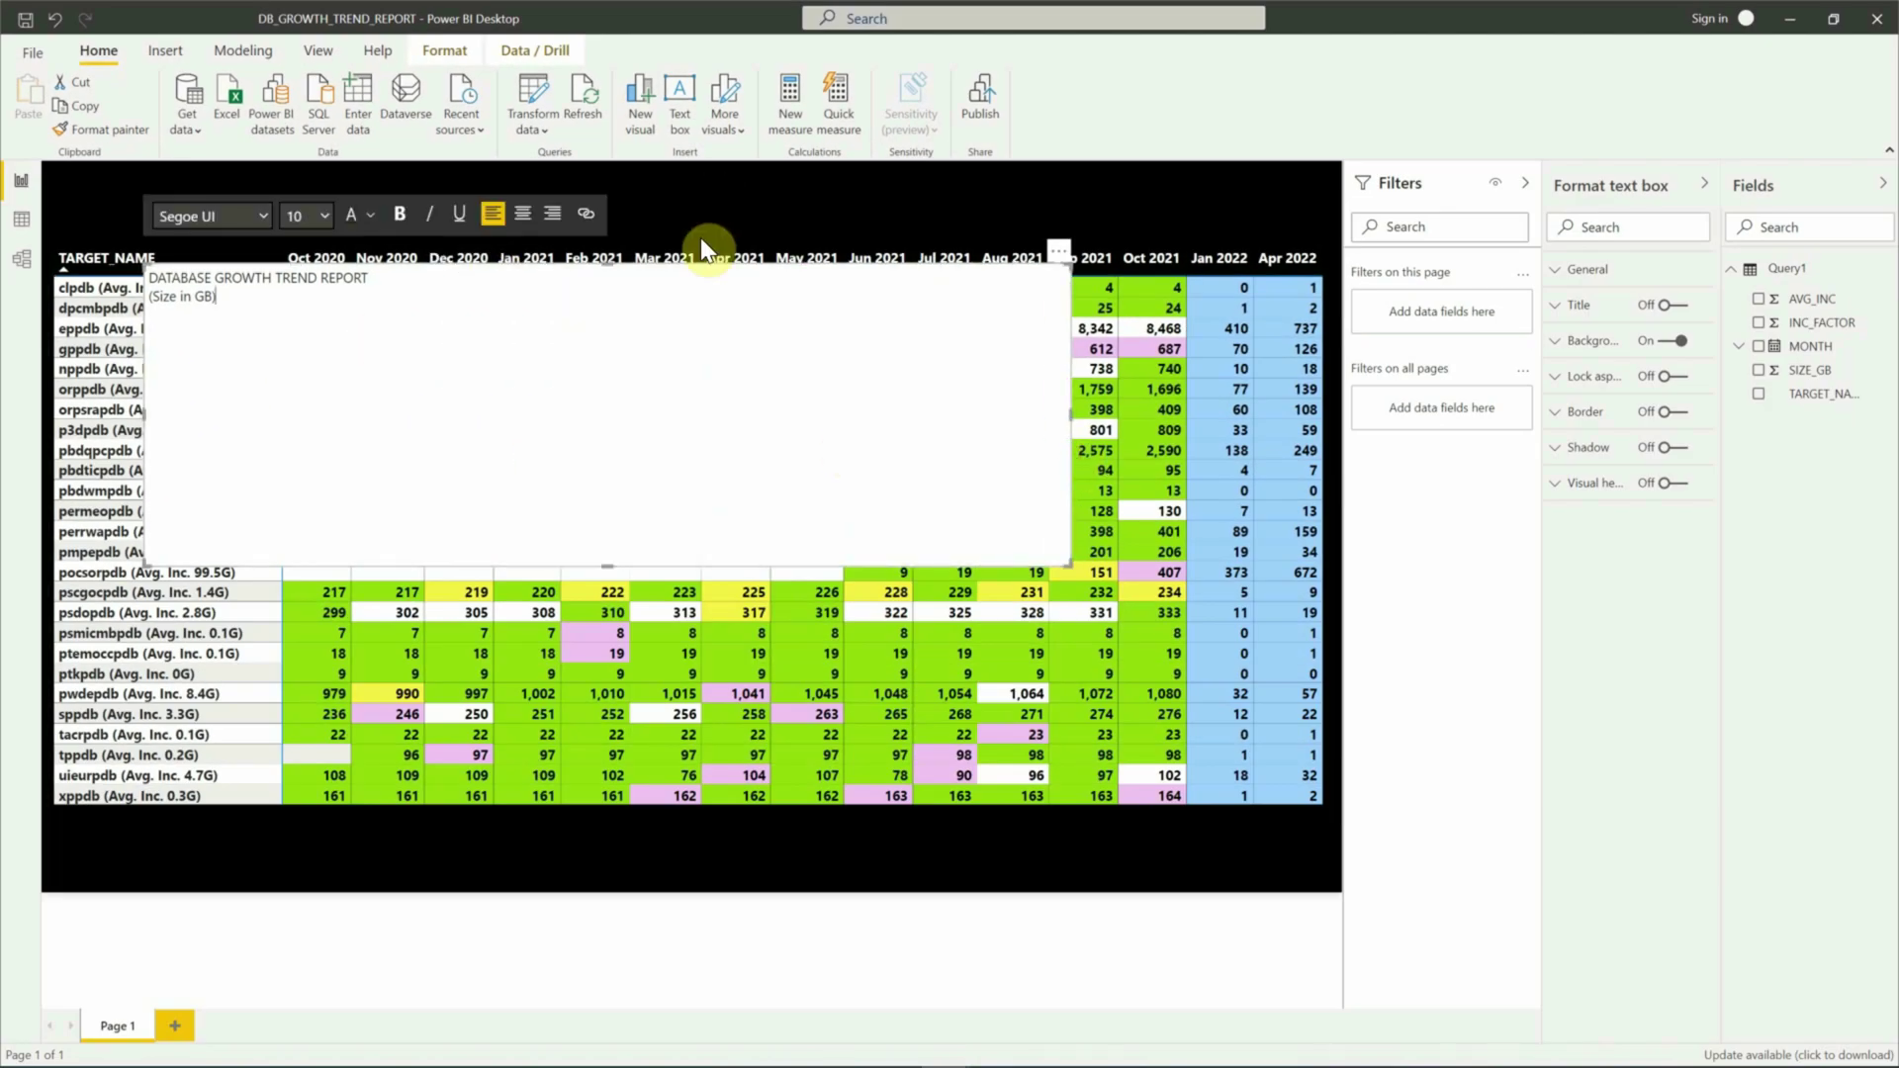
{"action": "left_click_drag", "start_coordinate": [1060, 260], "coordinate": [951, 158]}
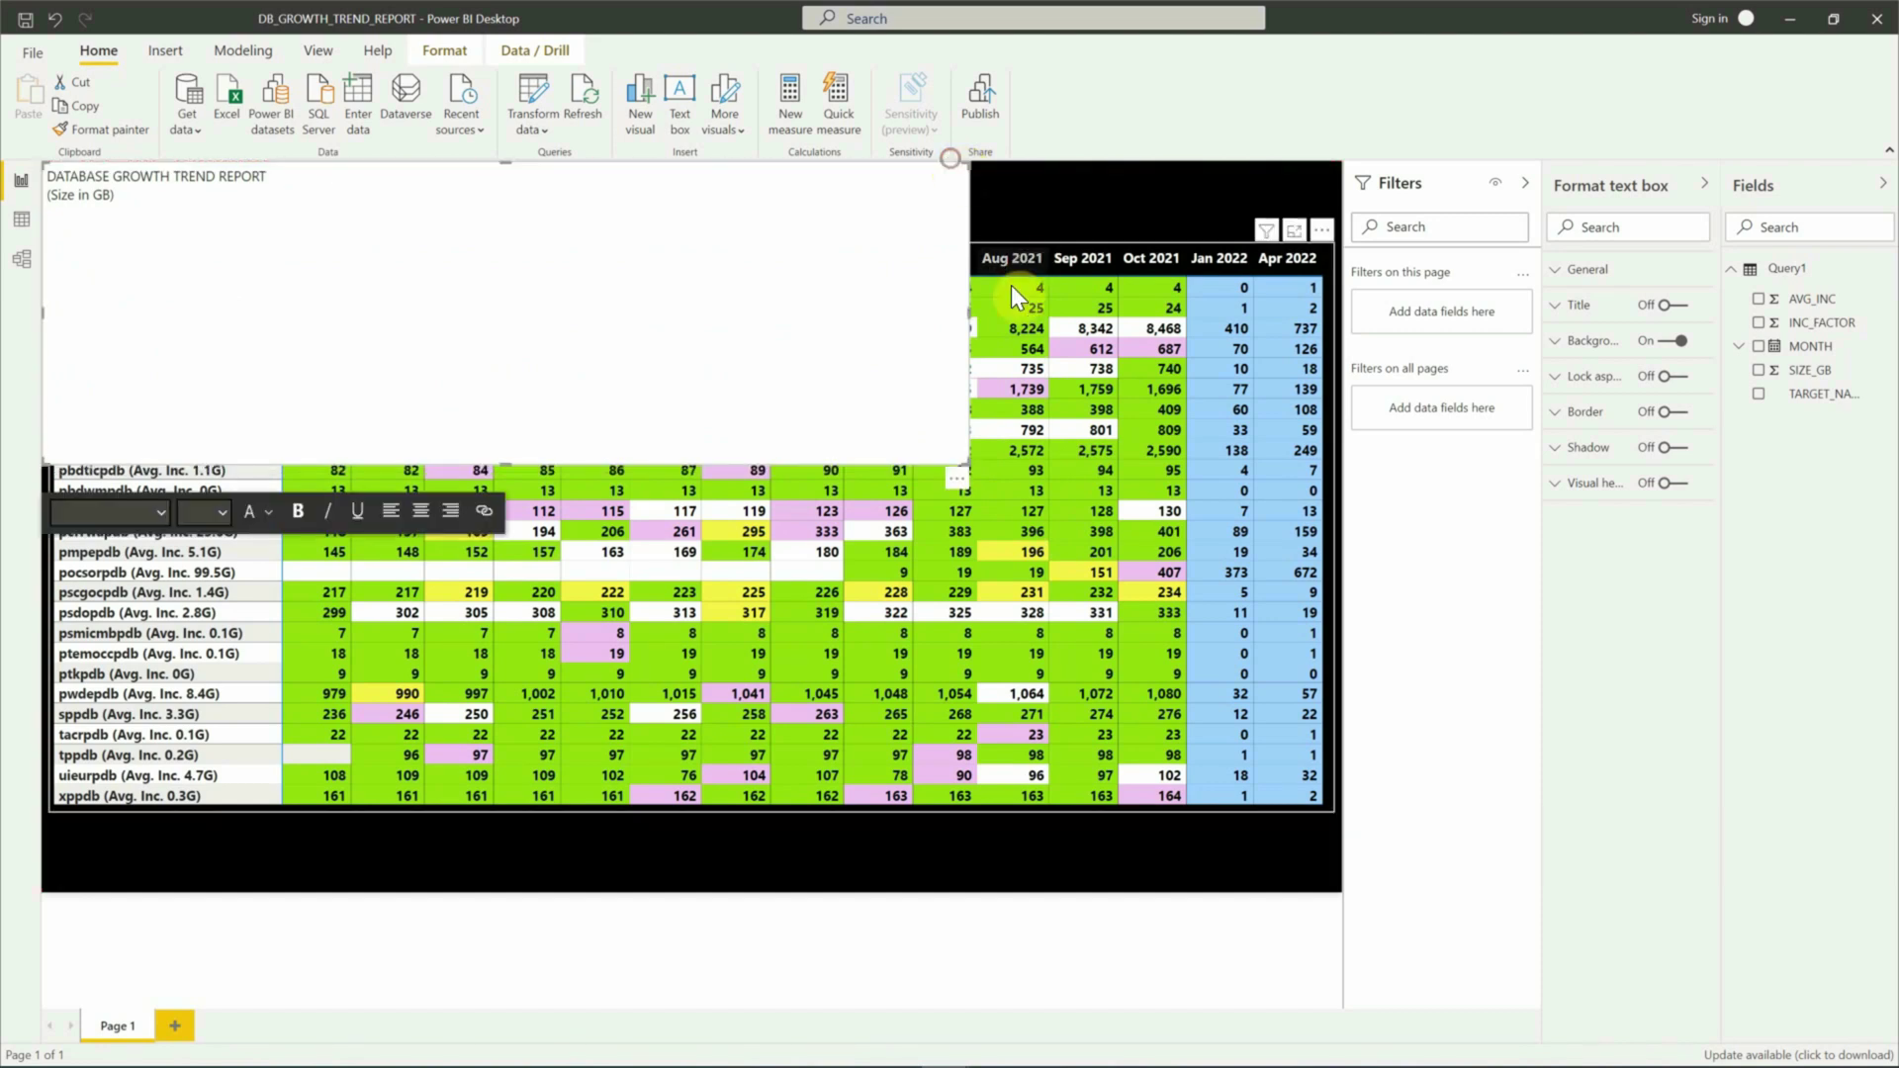
{"action": "left_click_drag", "start_coordinate": [966, 306], "coordinate": [1339, 322]}
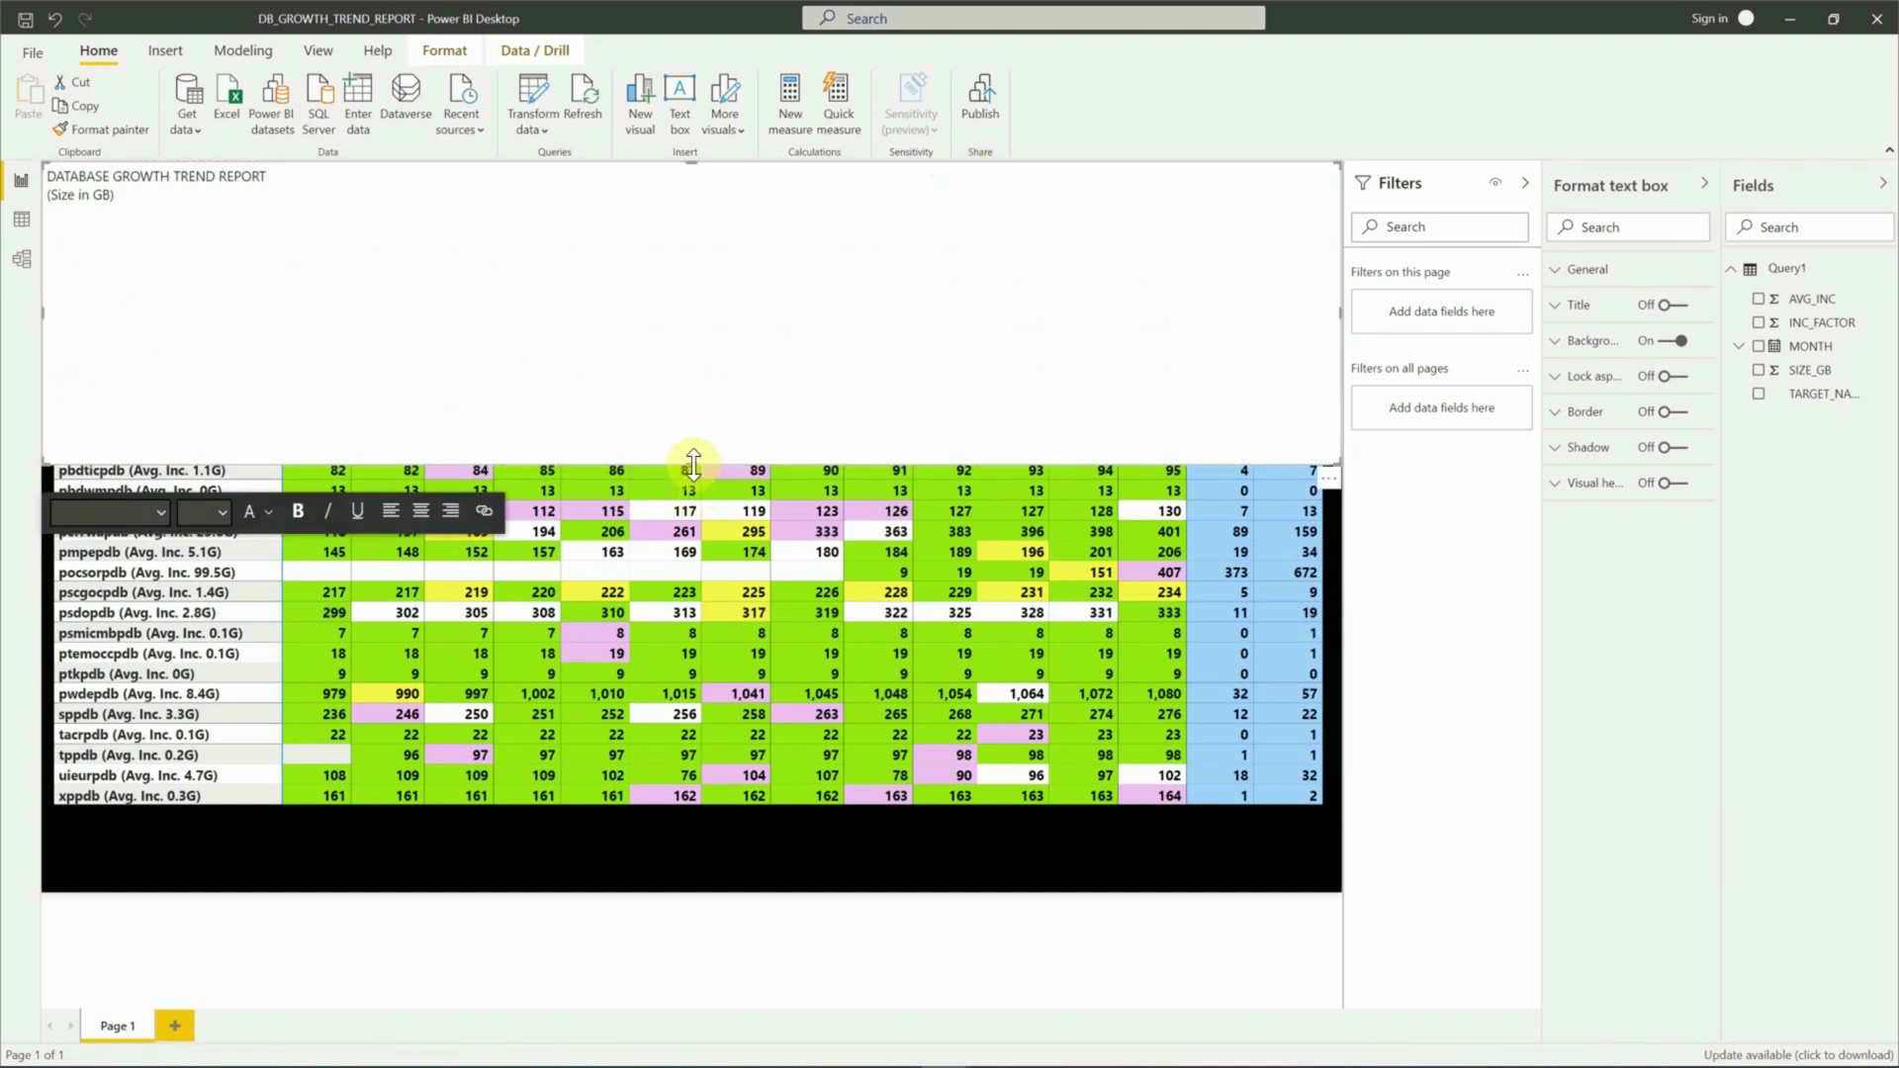
{"action": "left_click_drag", "start_coordinate": [692, 463], "coordinate": [697, 225]}
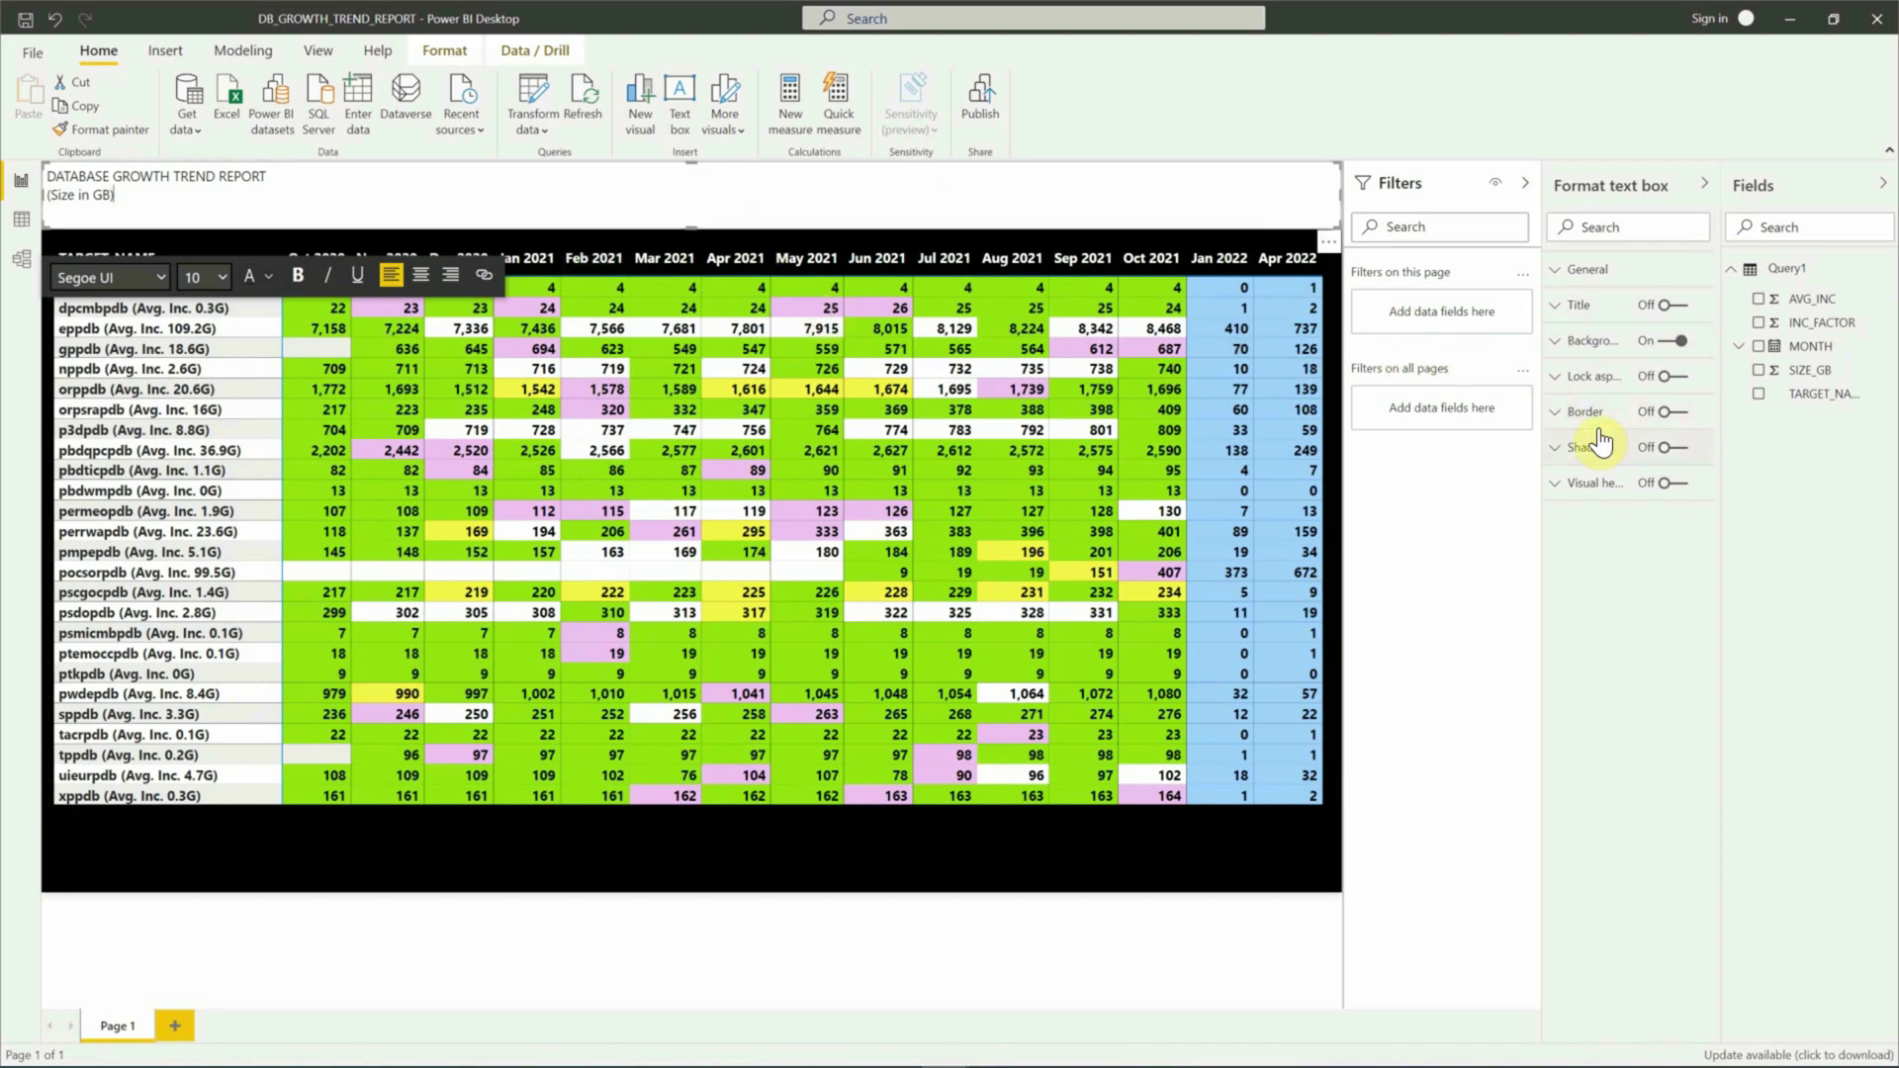
Step: Turn off the text box background and set the font color of both lines to white
{"action": "left_click", "coordinate": [1557, 341]}
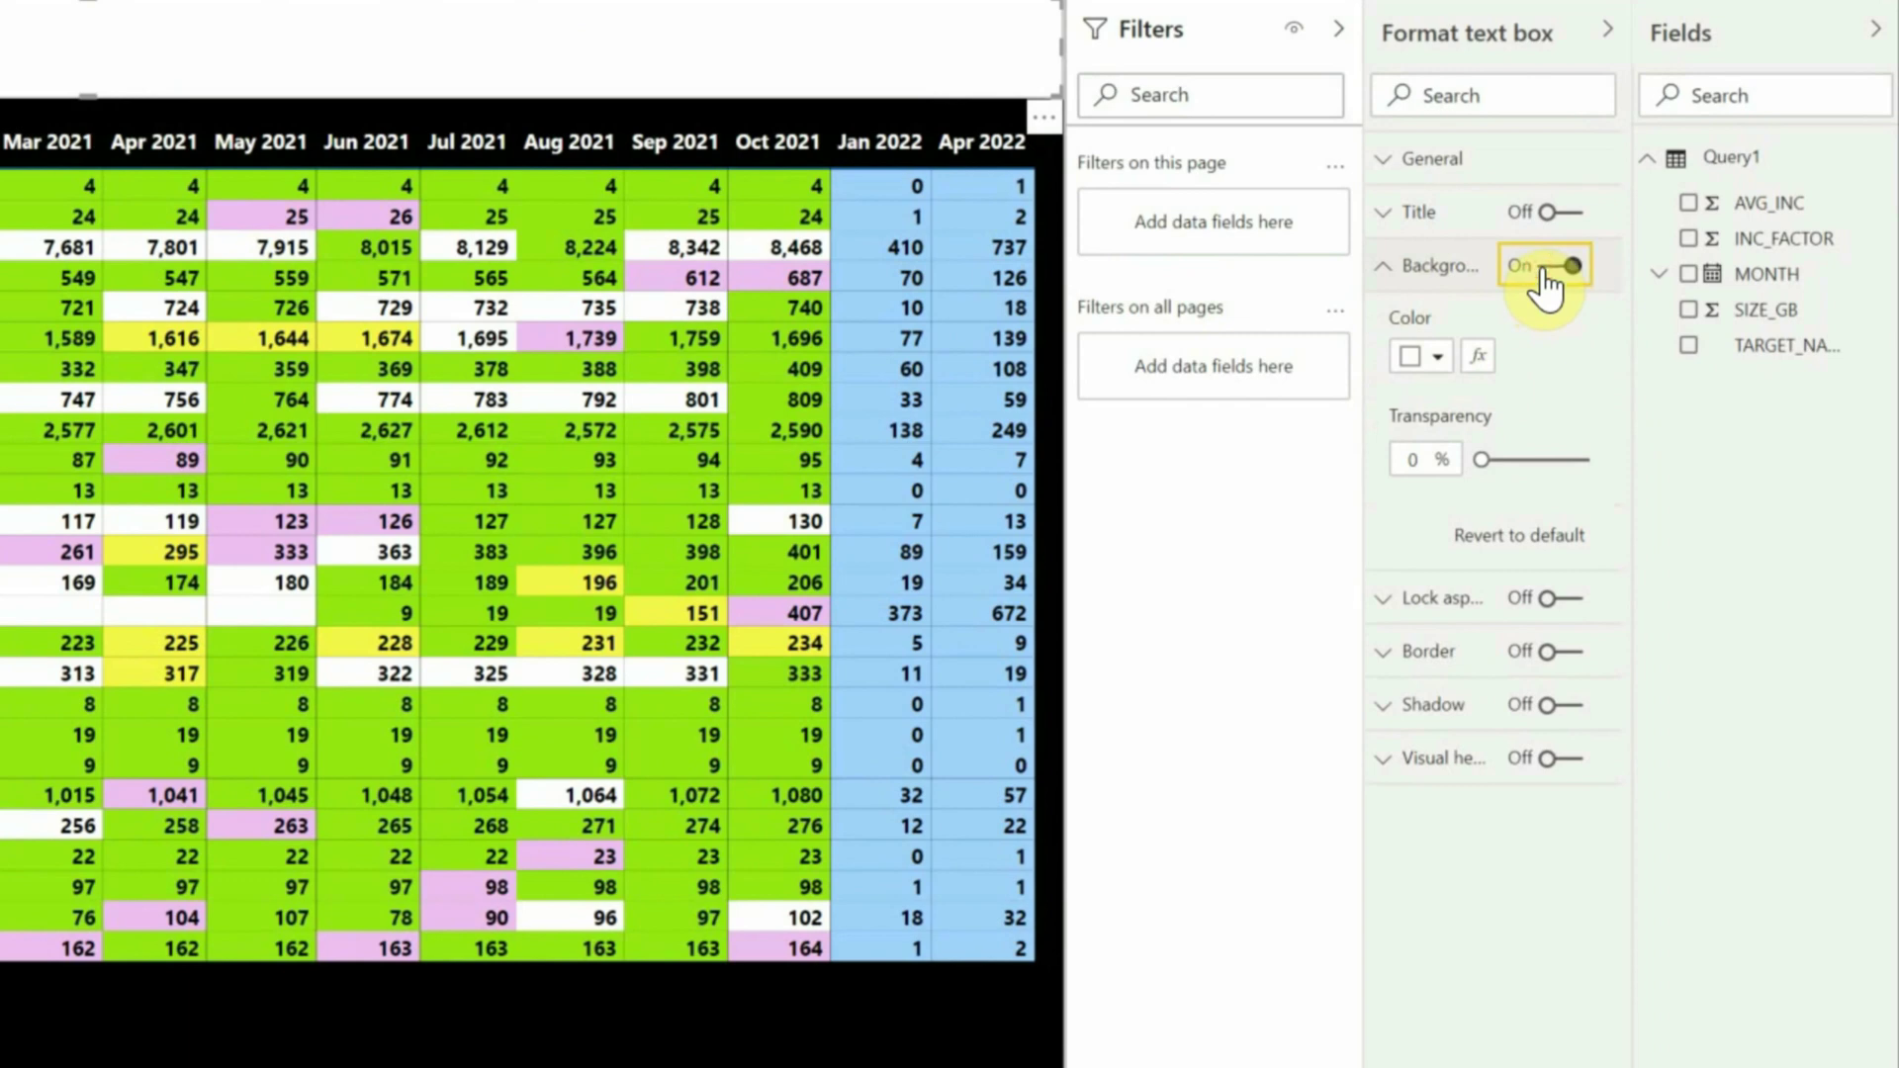
{"action": "left_click", "coordinate": [1543, 275]}
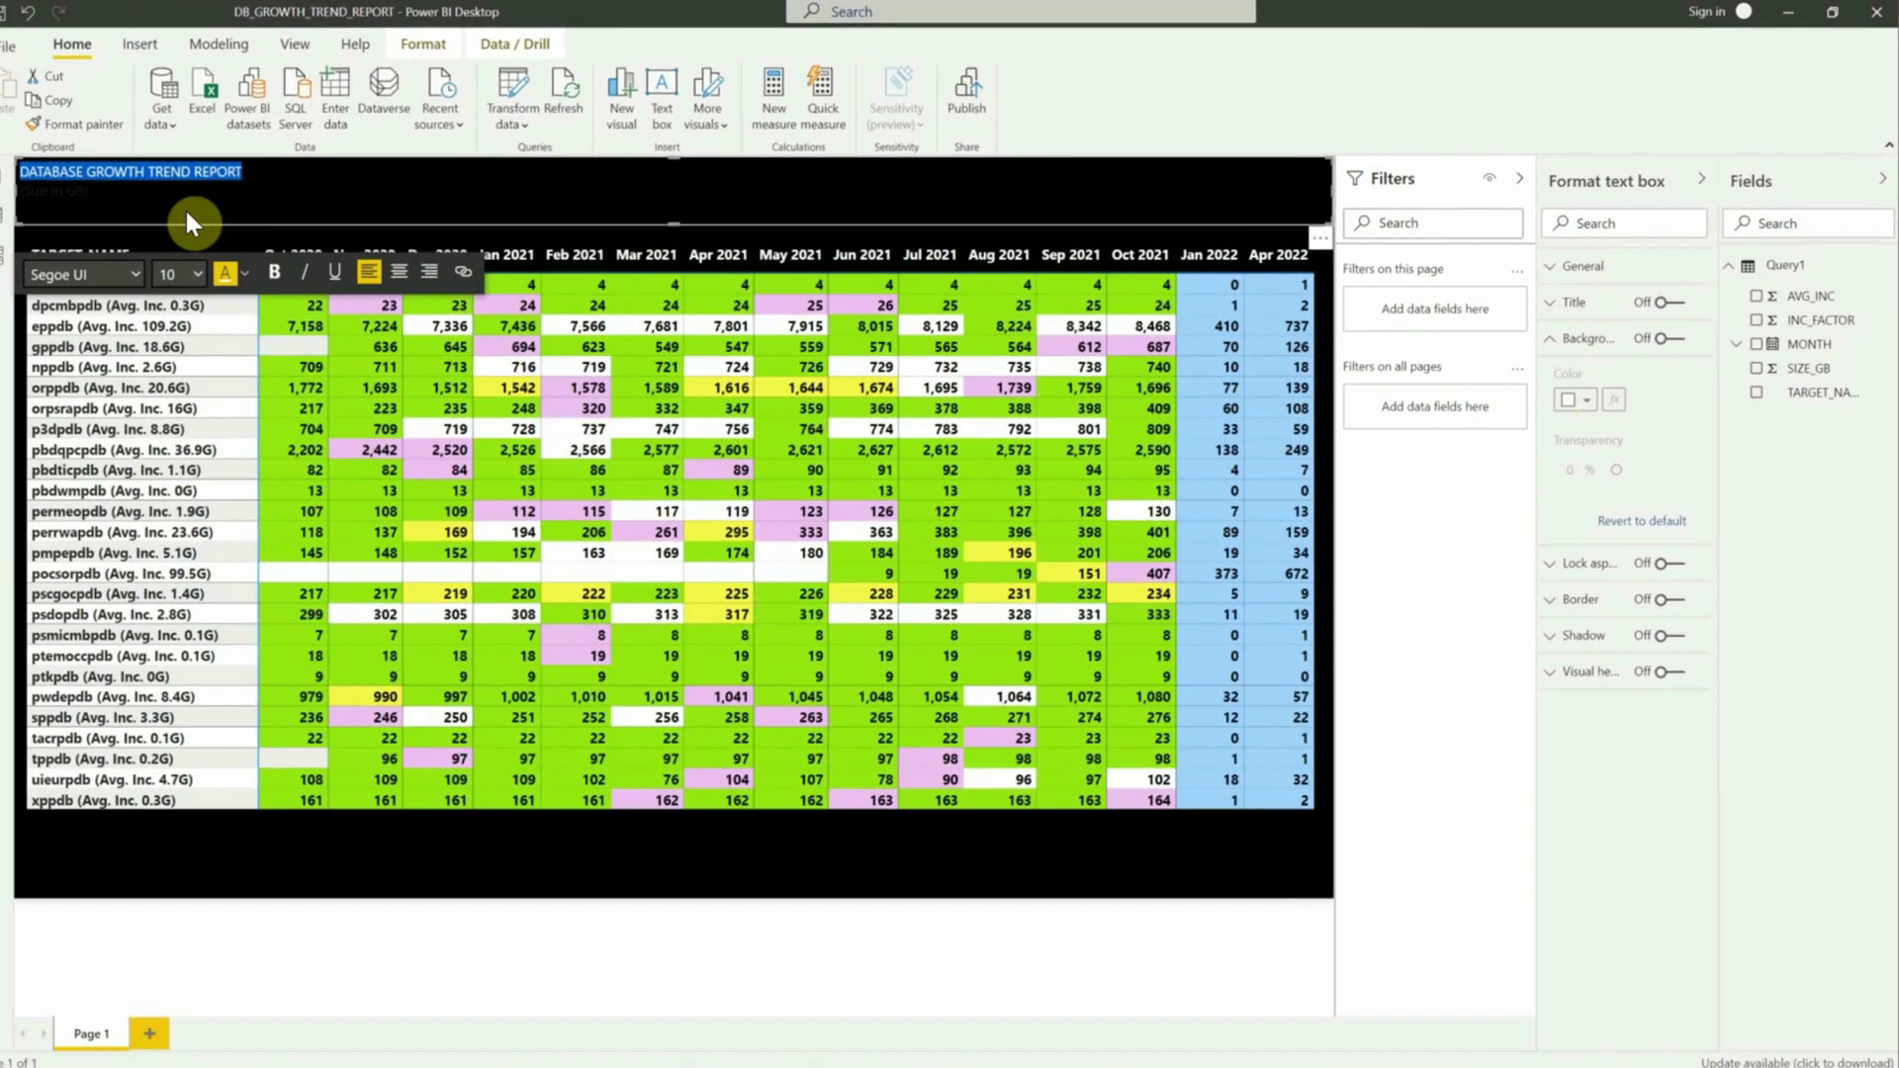
{"action": "left_click", "coordinate": [241, 200]}
{"action": "left_click_drag", "start_coordinate": [240, 200], "coordinate": [20, 169]}
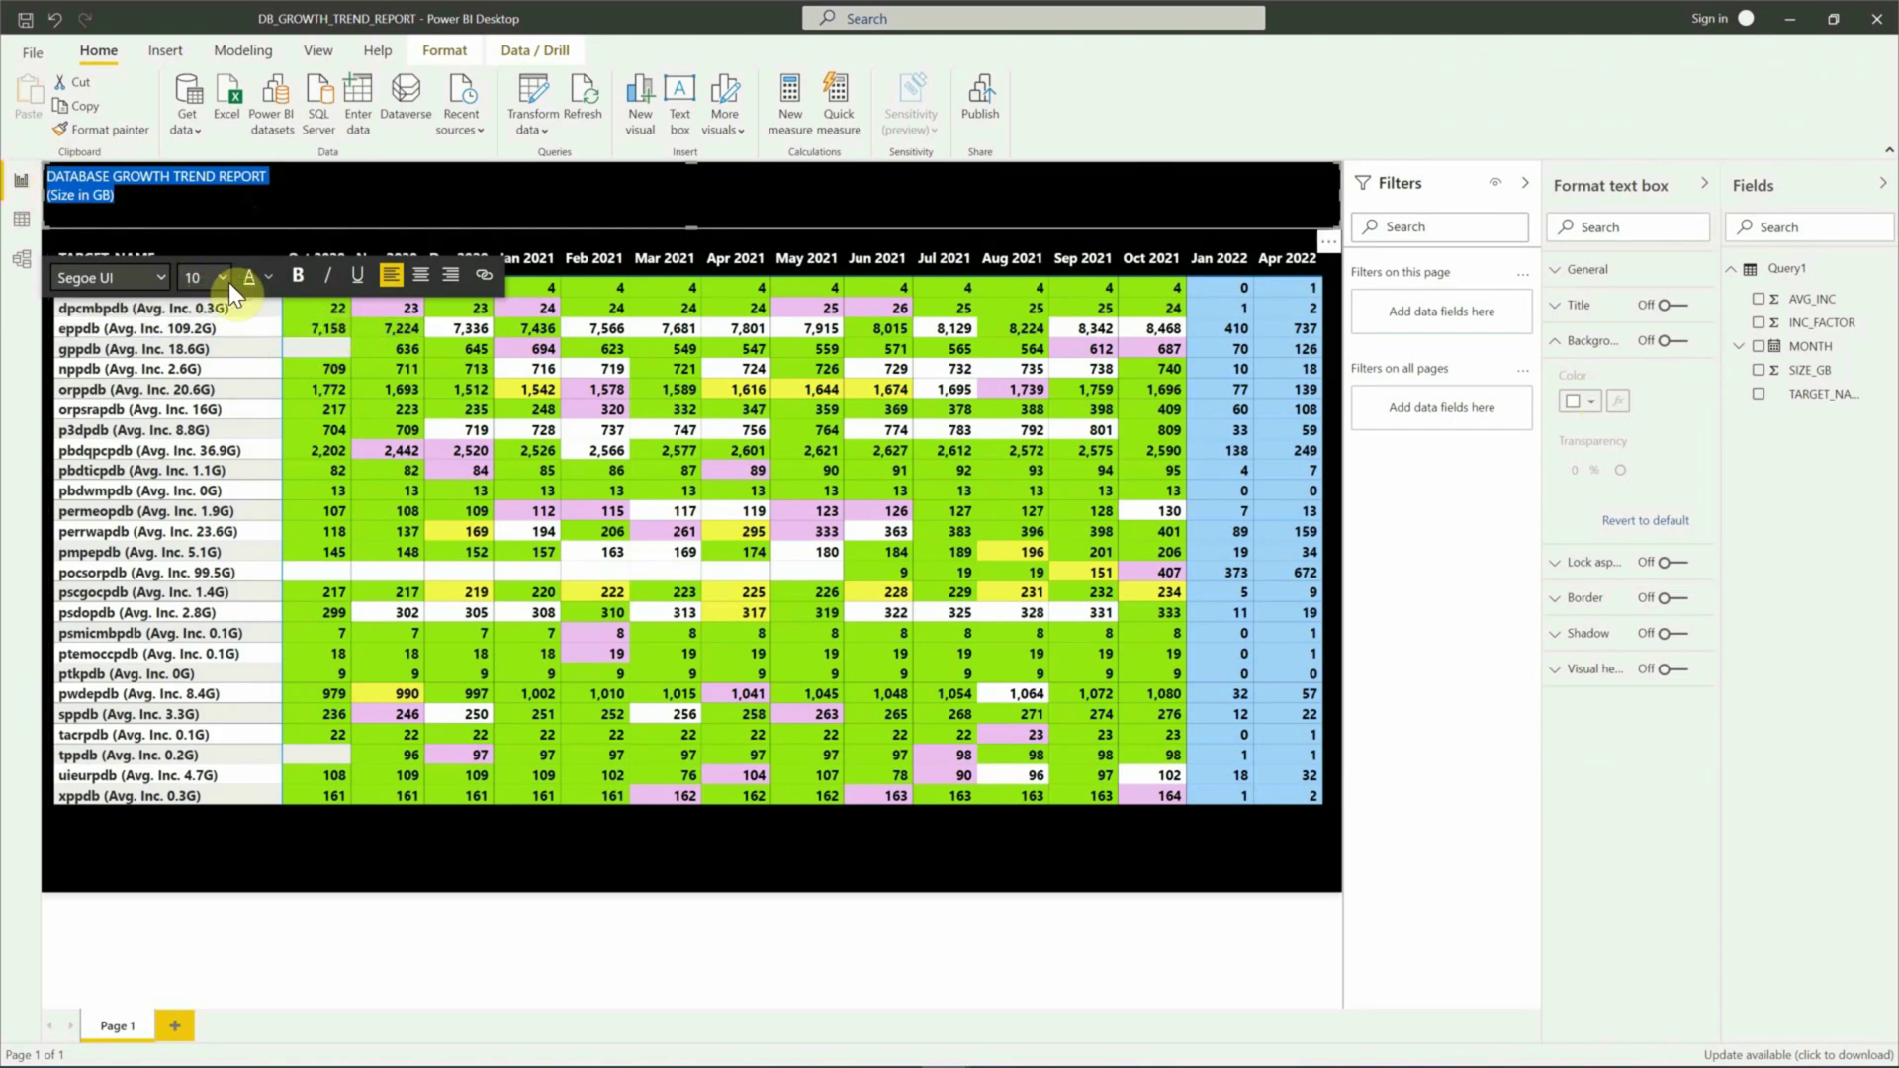
{"action": "left_click", "coordinate": [265, 285]}
{"action": "left_click", "coordinate": [321, 386]}
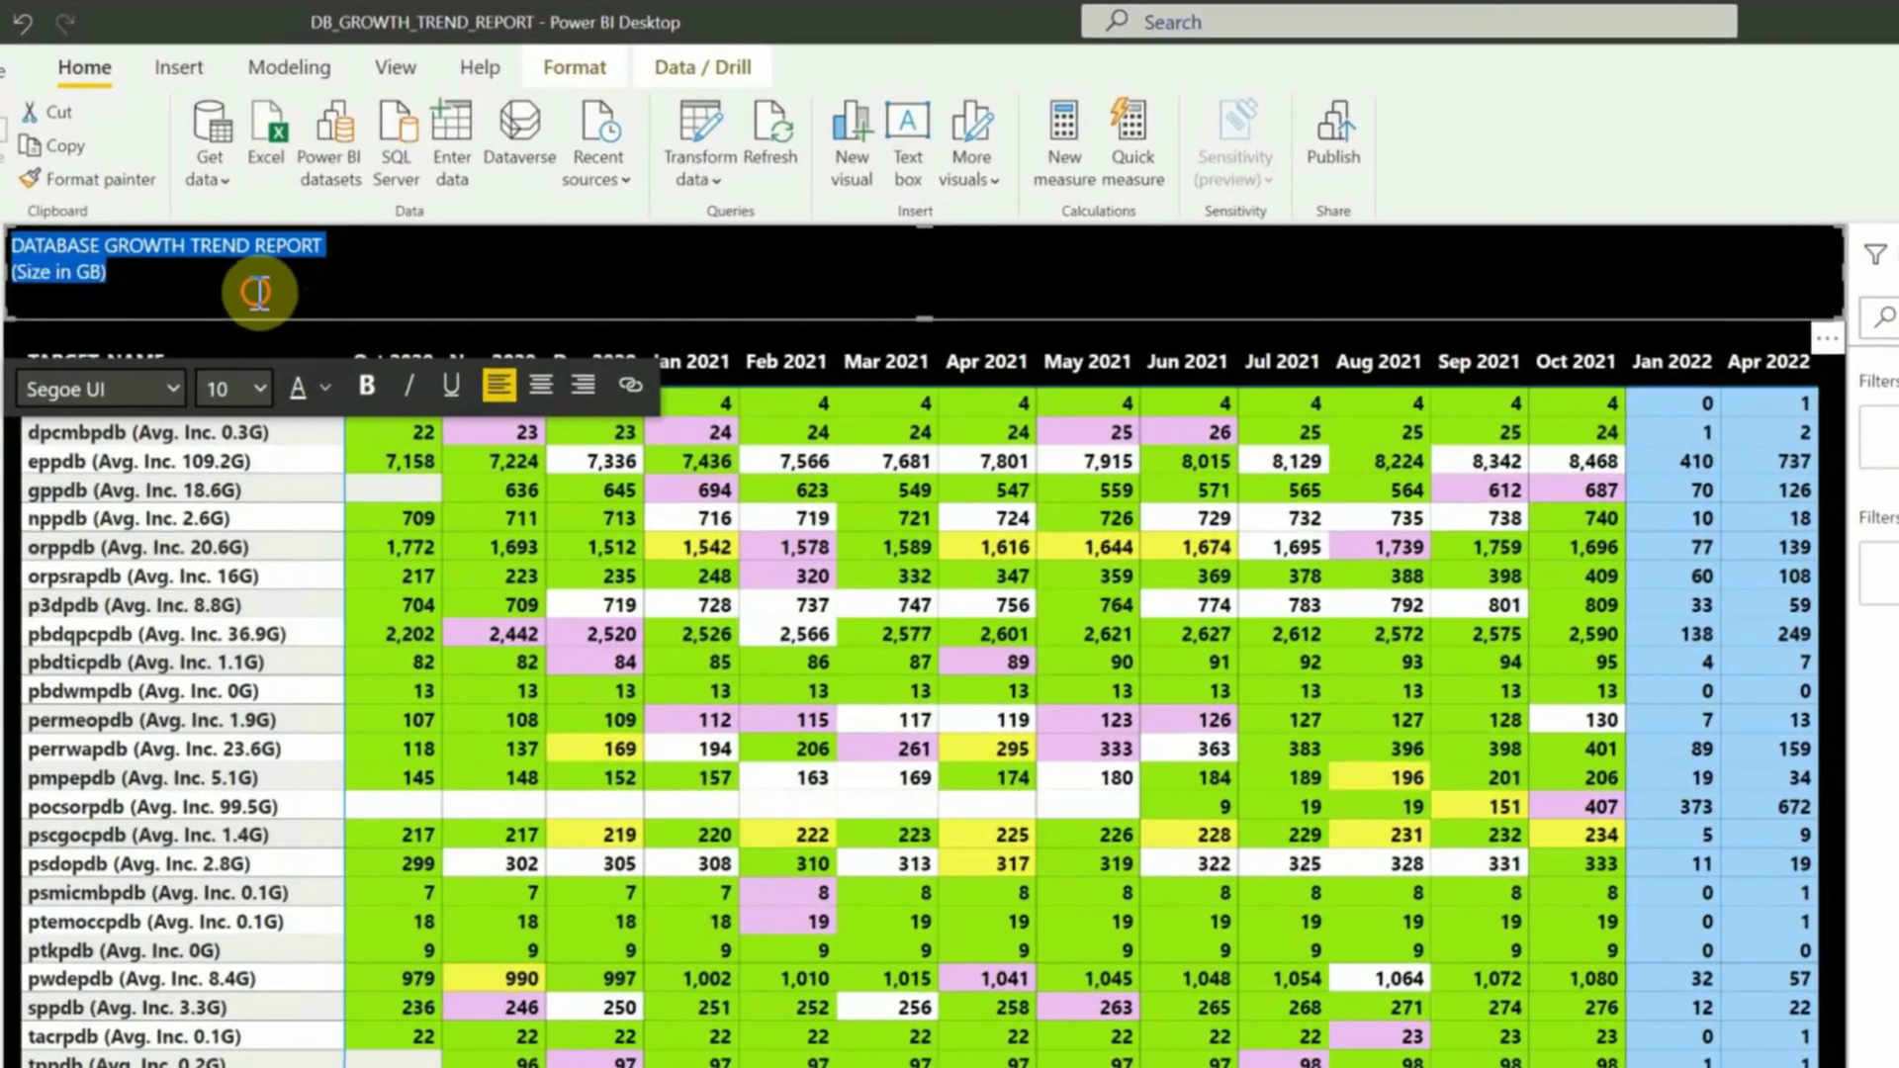
Step: Center both lines of text in the text box
{"action": "left_click", "coordinate": [305, 177]}
{"action": "left_click_drag", "start_coordinate": [341, 259], "coordinate": [8, 259]}
{"action": "key", "text": "ctrl+a"}
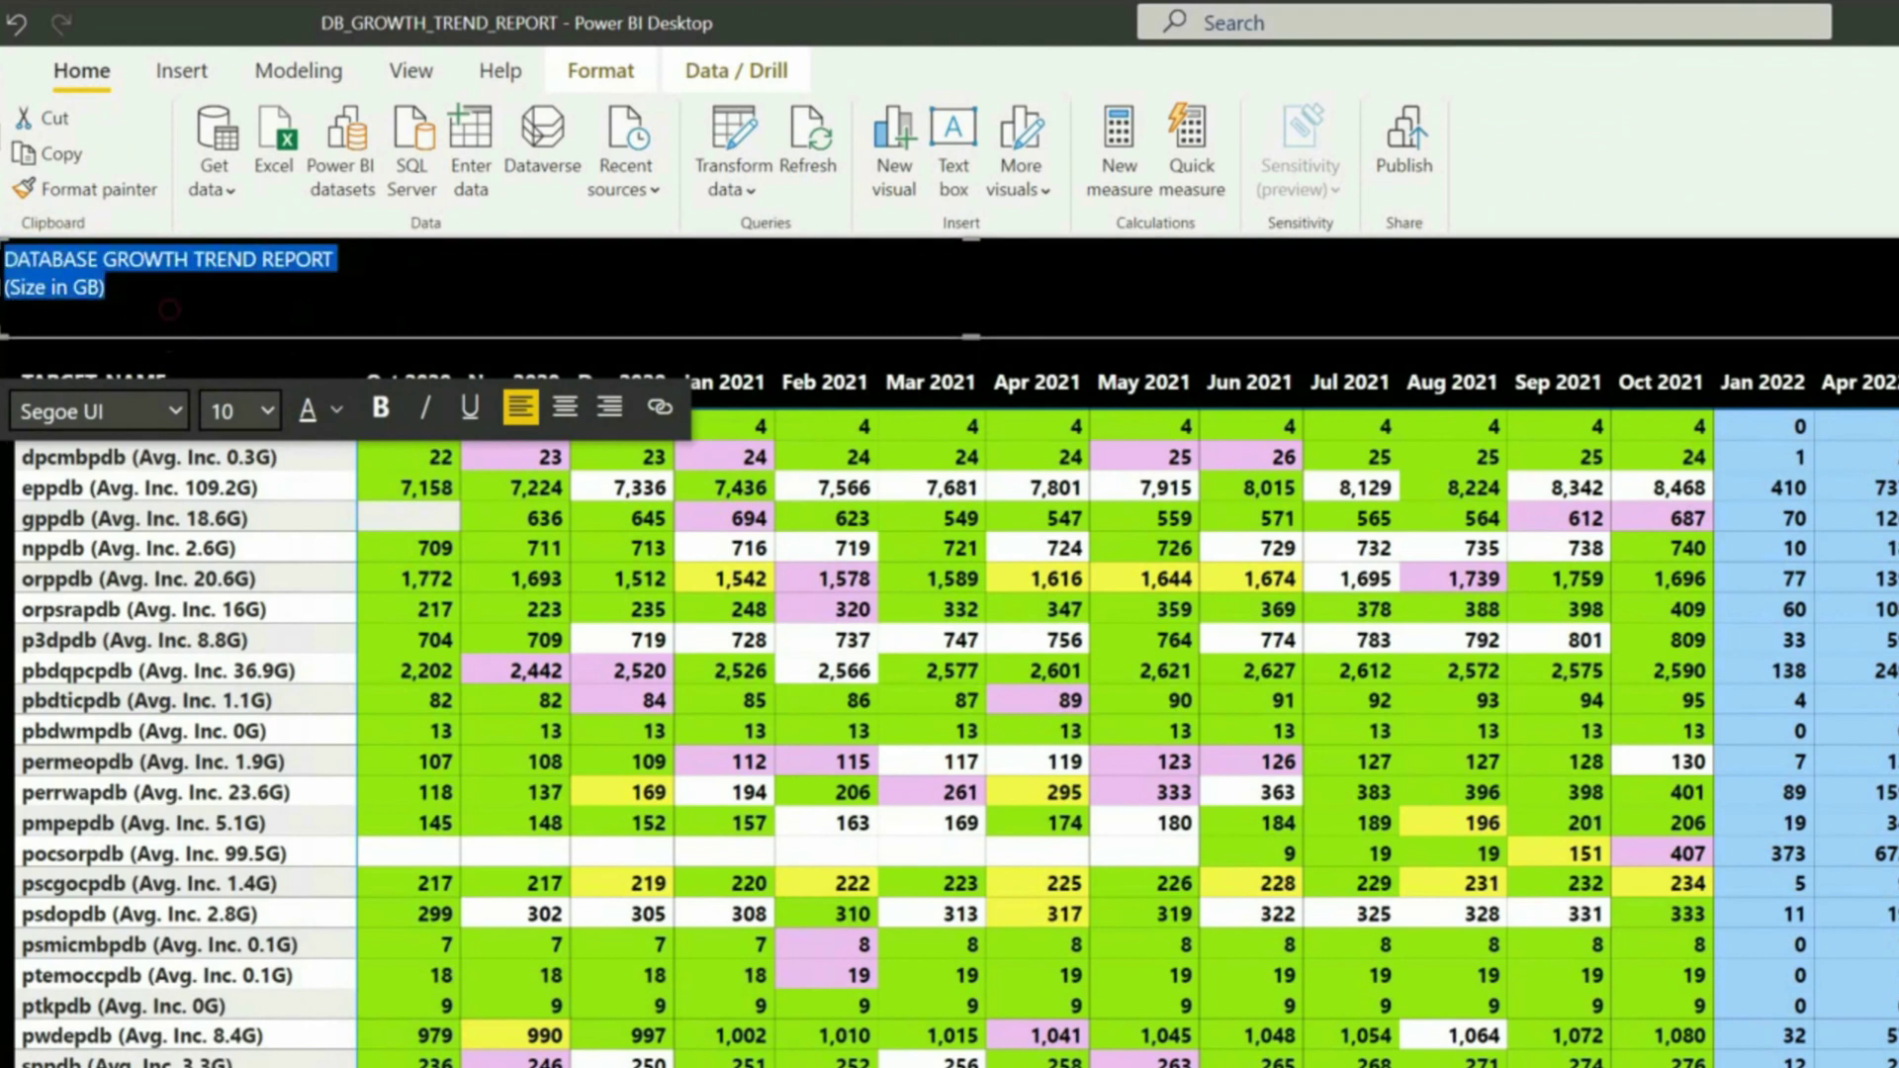
{"action": "left_click", "coordinate": [565, 407]}
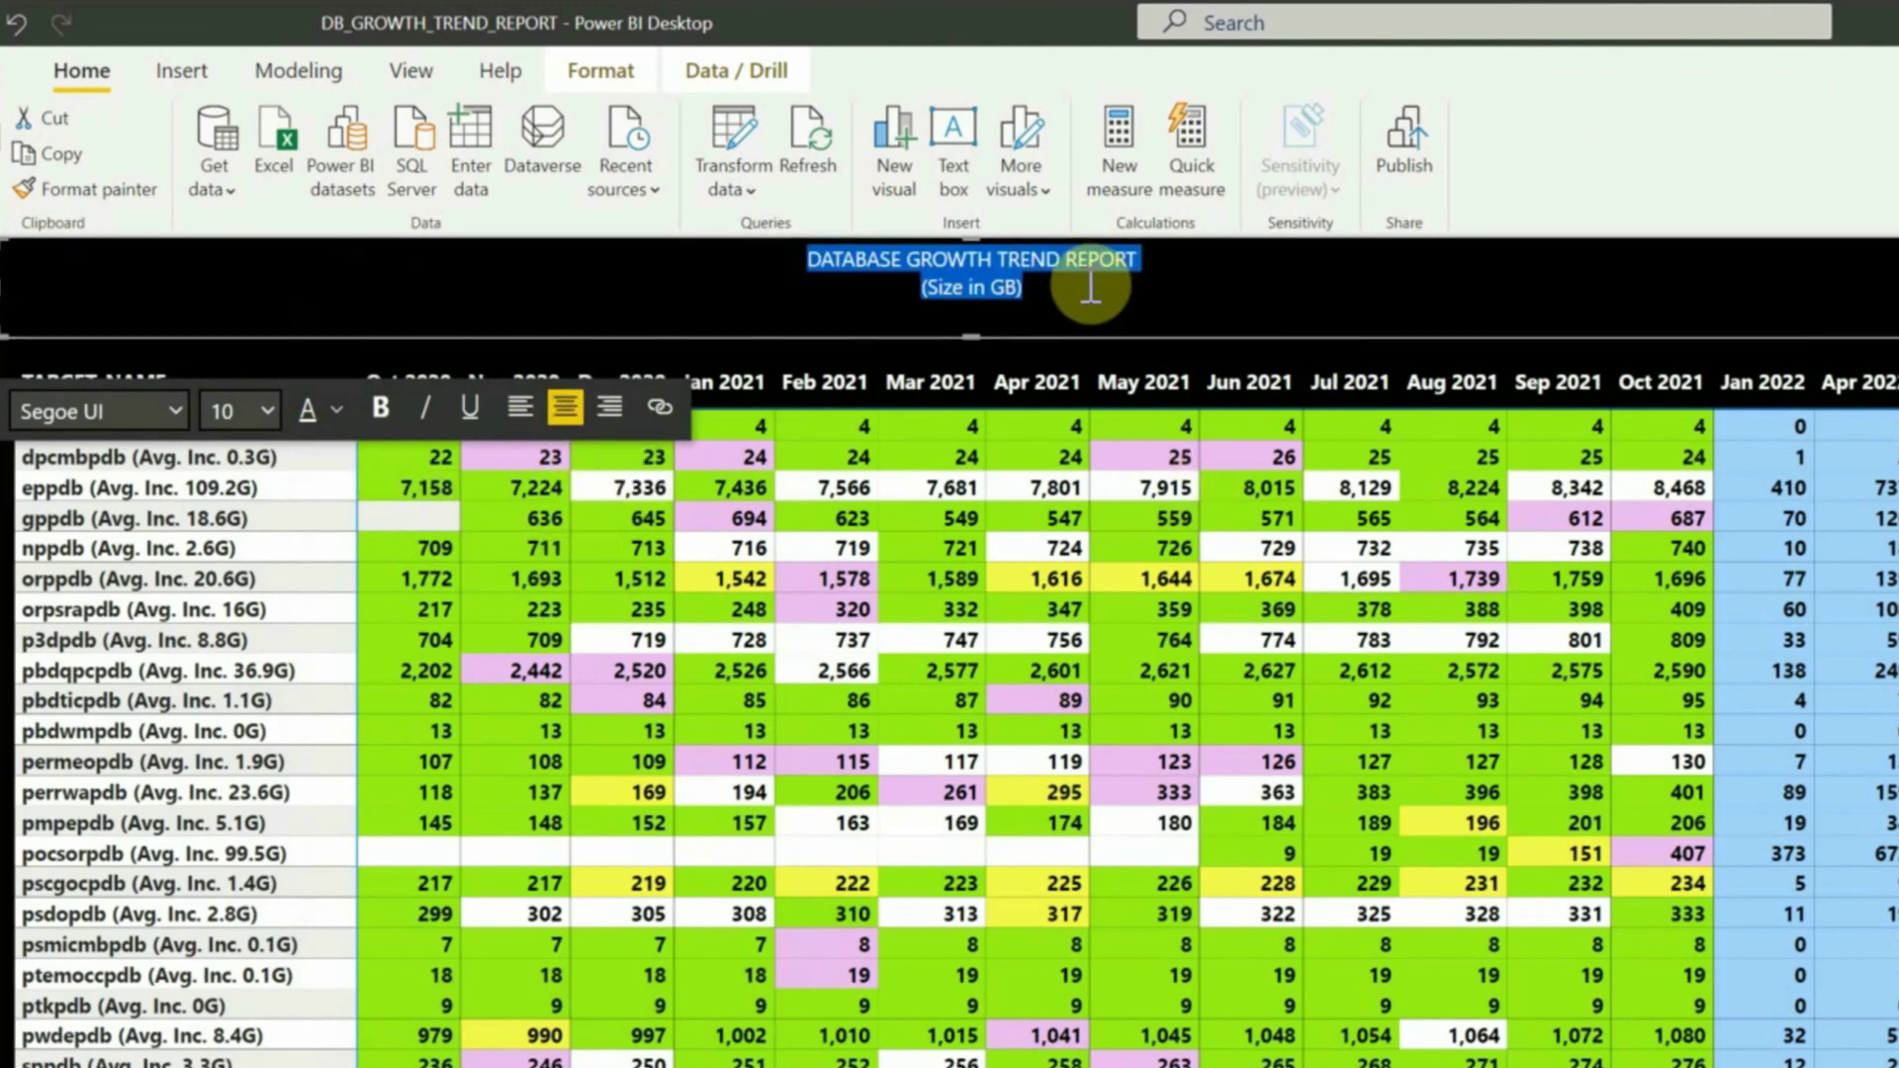
Step: Set the "DATABASE GROWTH TREND REPORT" line to font size 18 and bold
{"action": "left_click_drag", "start_coordinate": [1142, 259], "coordinate": [791, 238]}
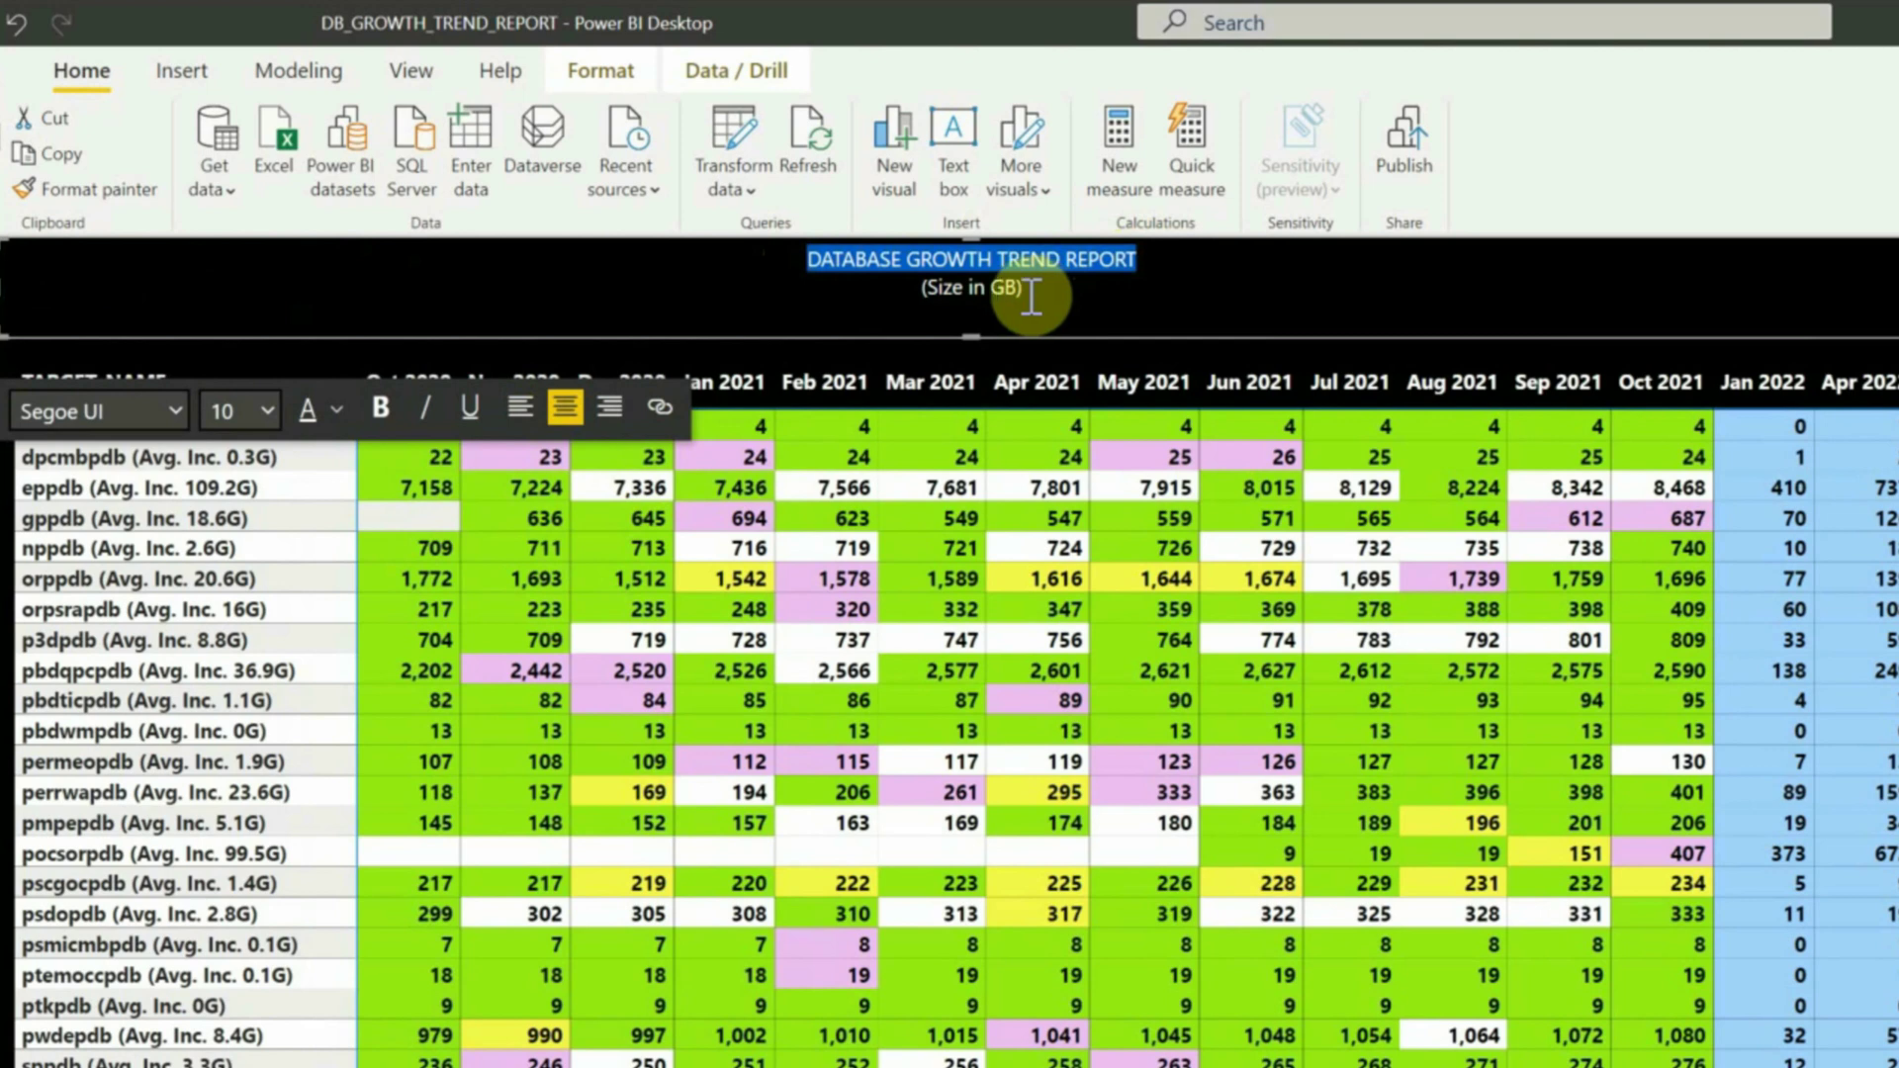
{"action": "left_click", "coordinate": [269, 412]}
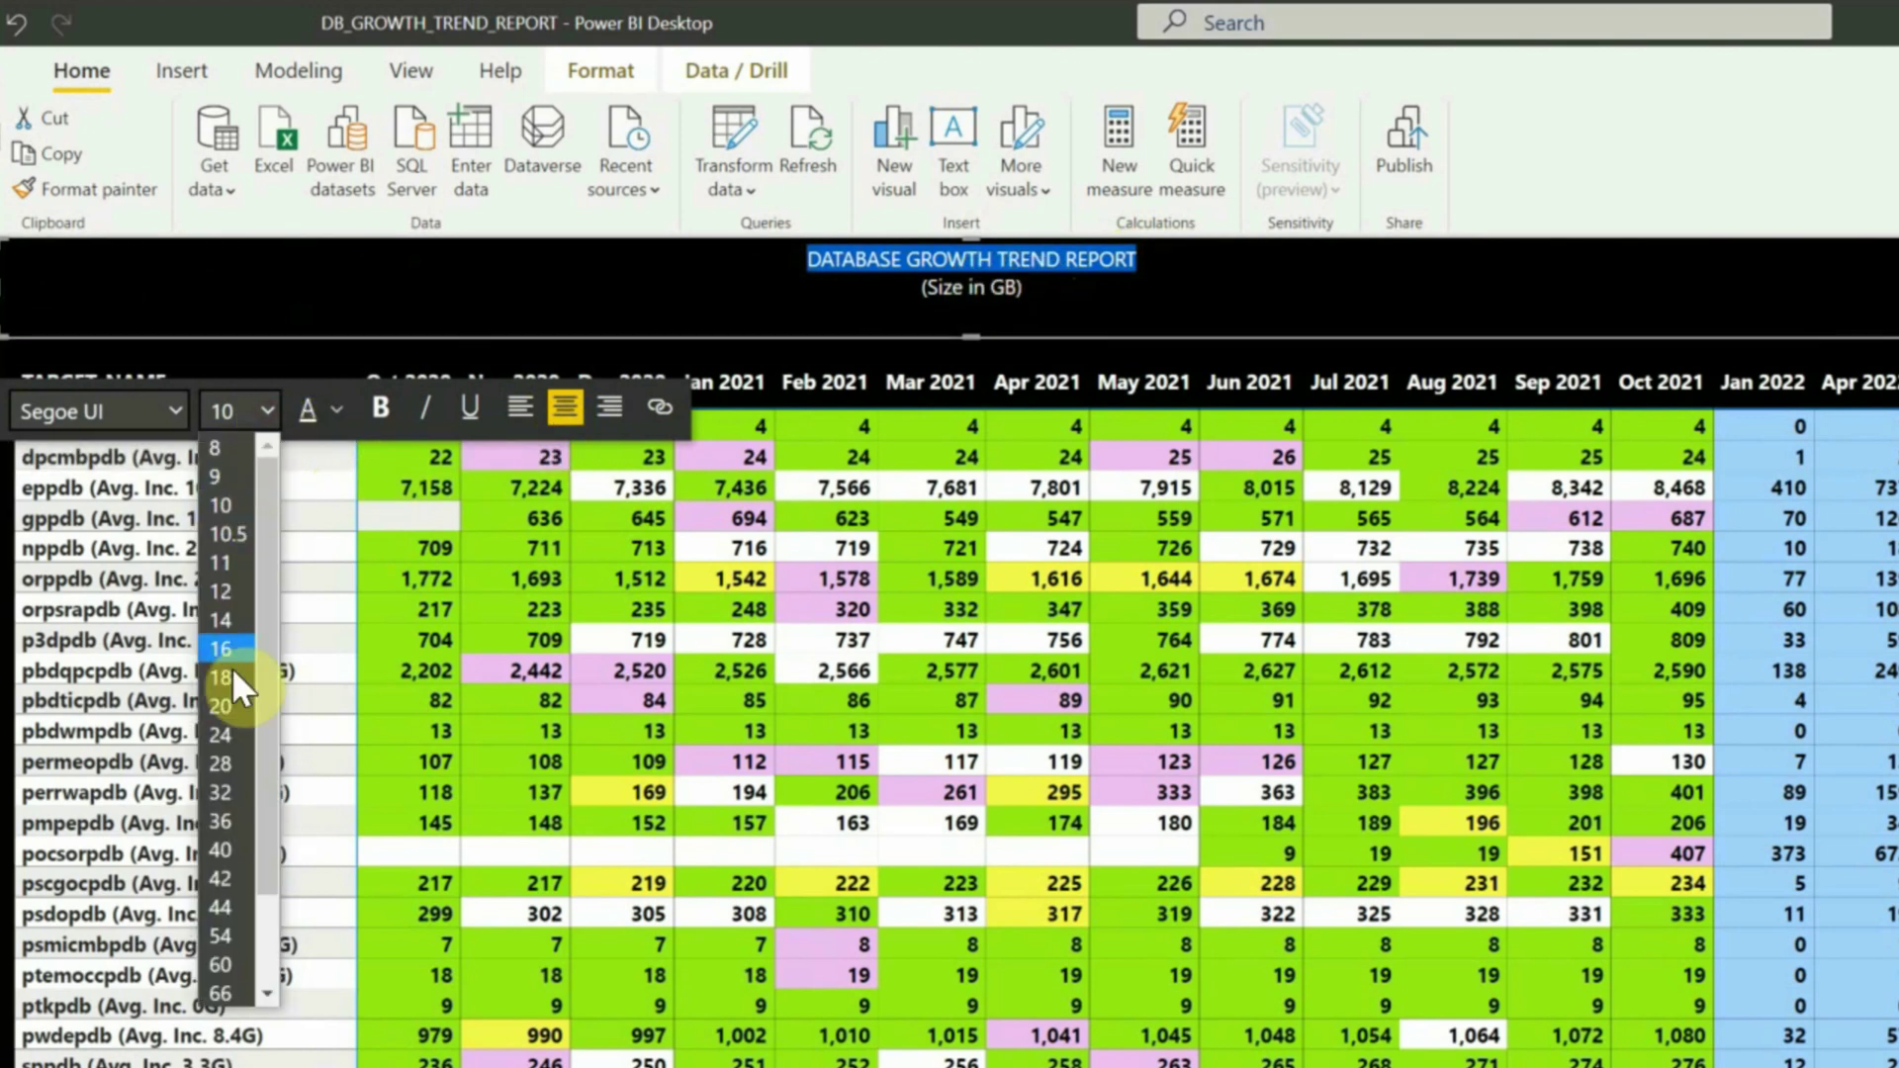
{"action": "left_click", "coordinate": [229, 681]}
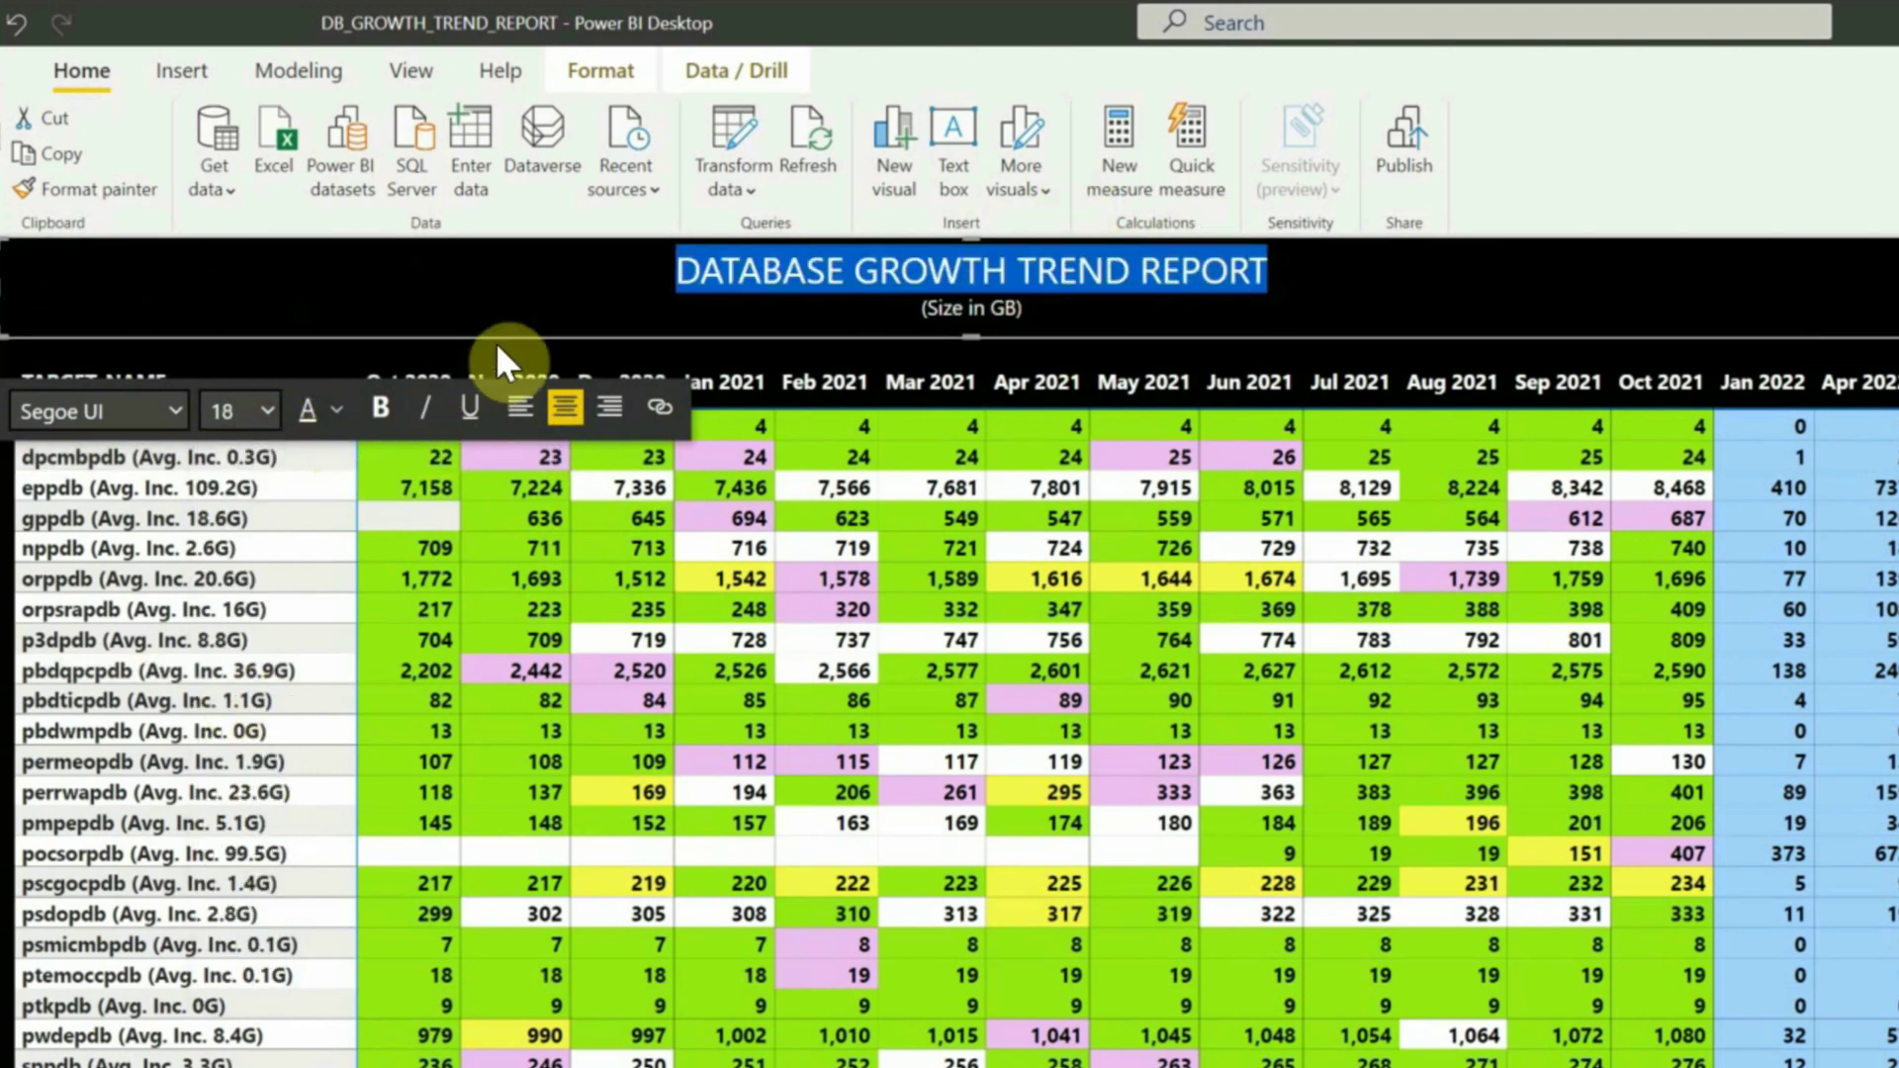
{"action": "left_click", "coordinate": [380, 406]}
Step: Set the "(Size in GB)" line to font size 12 and bold
{"action": "left_click", "coordinate": [1051, 304]}
{"action": "left_click_drag", "start_coordinate": [1051, 304], "coordinate": [914, 308]}
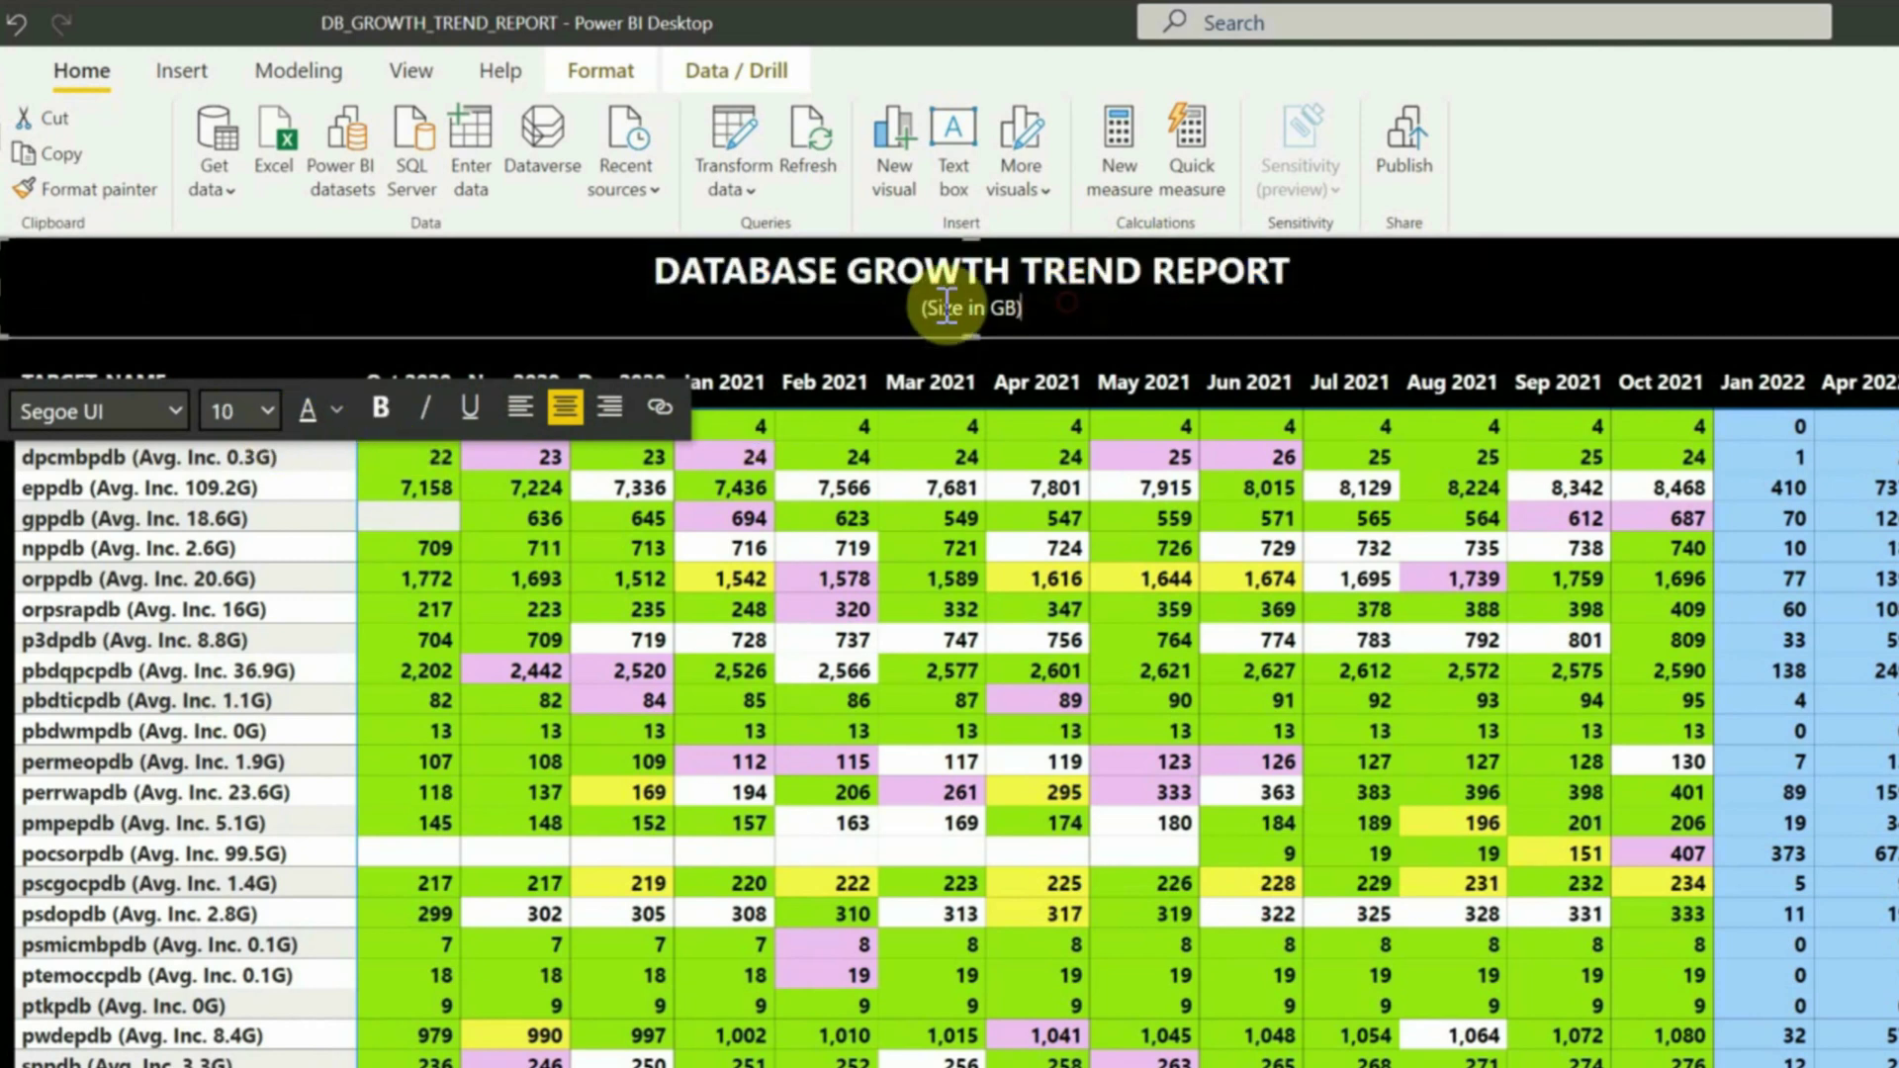
{"action": "left_click", "coordinate": [269, 412]}
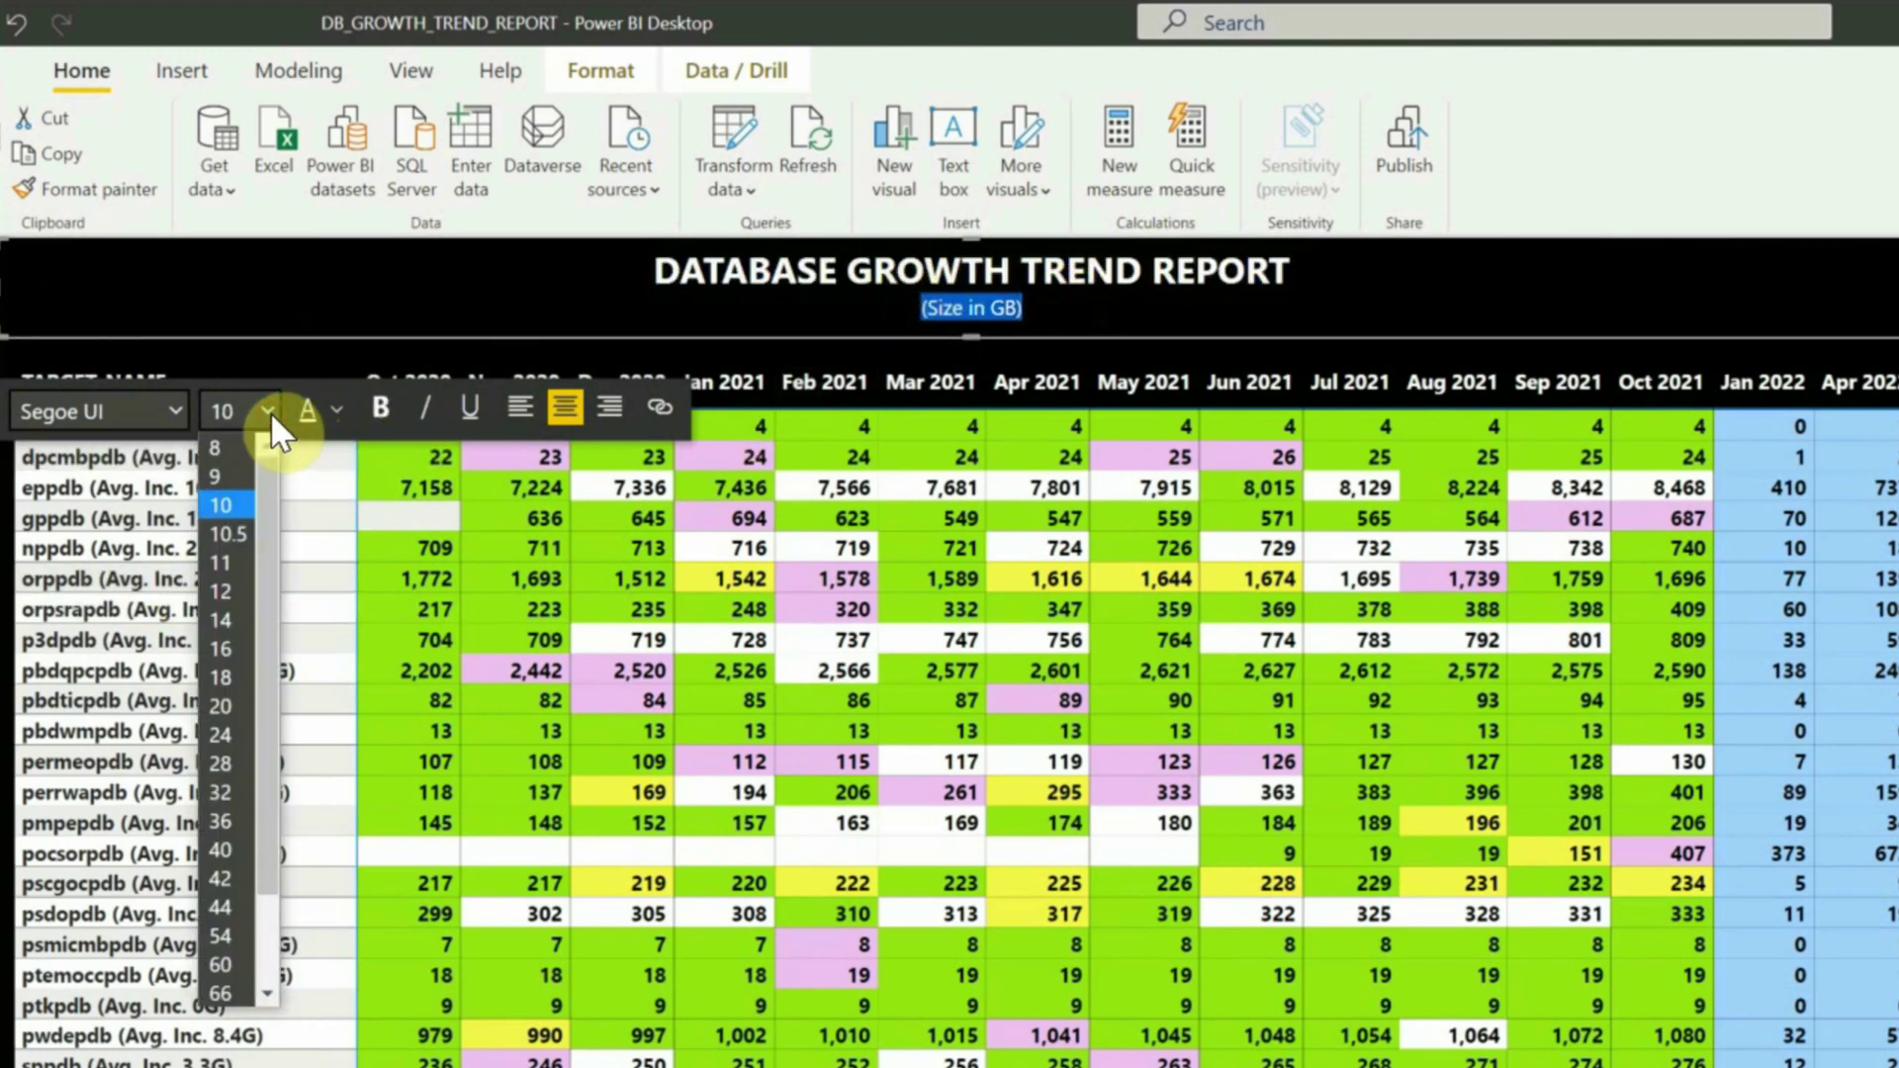
{"action": "left_click", "coordinate": [223, 590]}
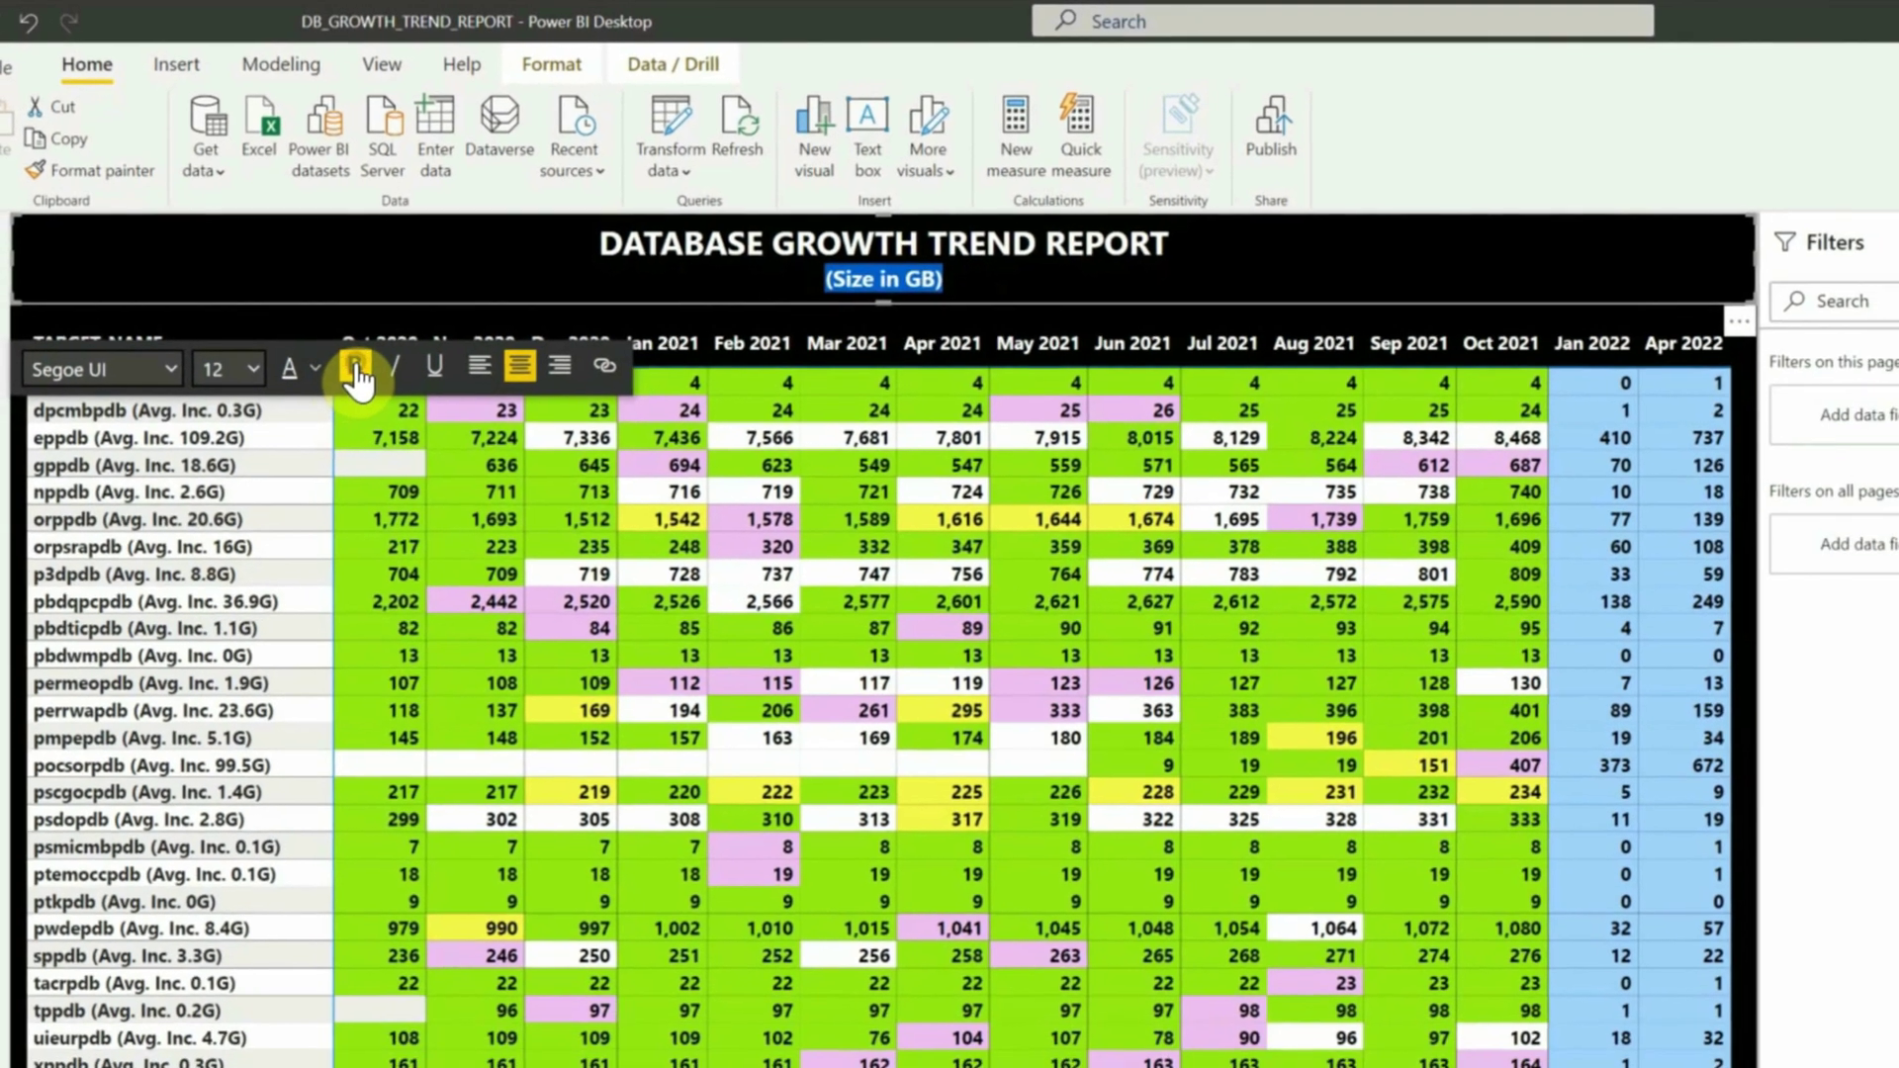
Step: Insert a new text box and place it in the black area beneath the matrix, spanning the matrix width
{"action": "left_click", "coordinate": [1322, 835]}
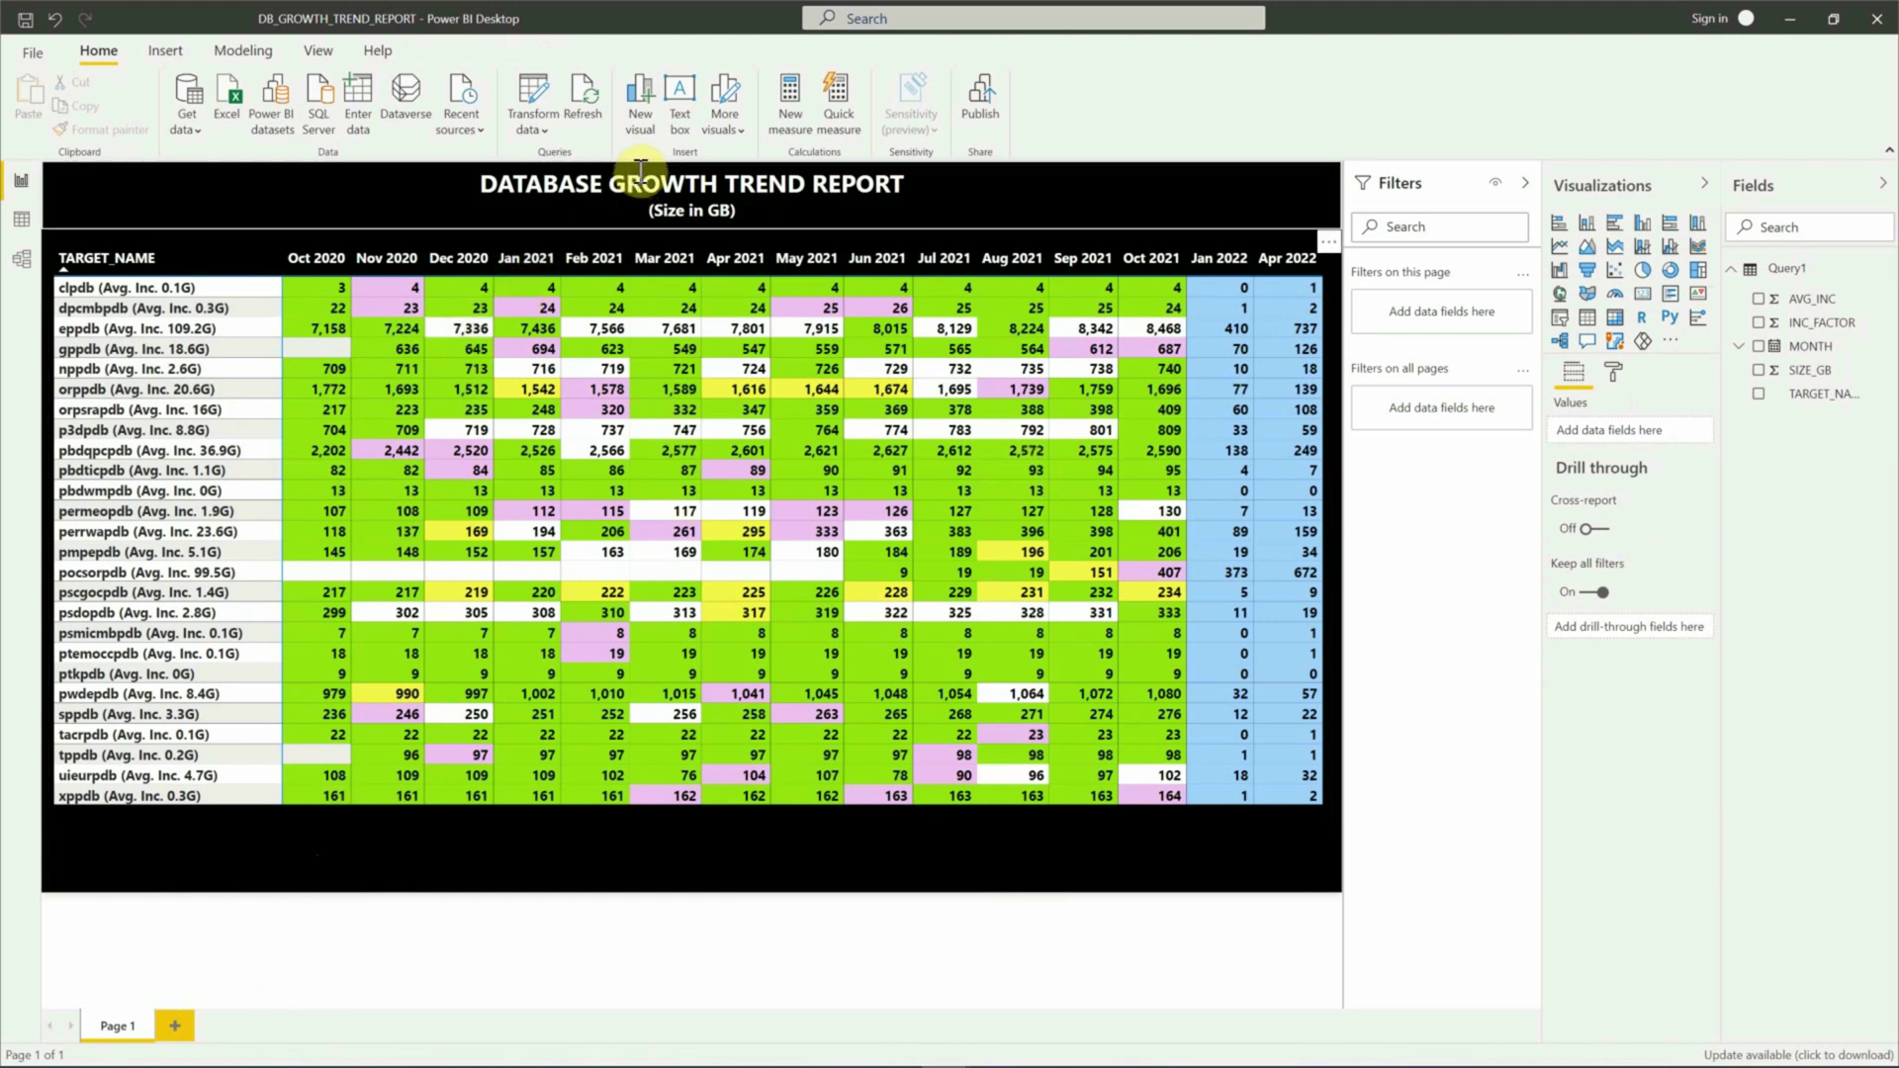
{"action": "left_click", "coordinate": [677, 103]}
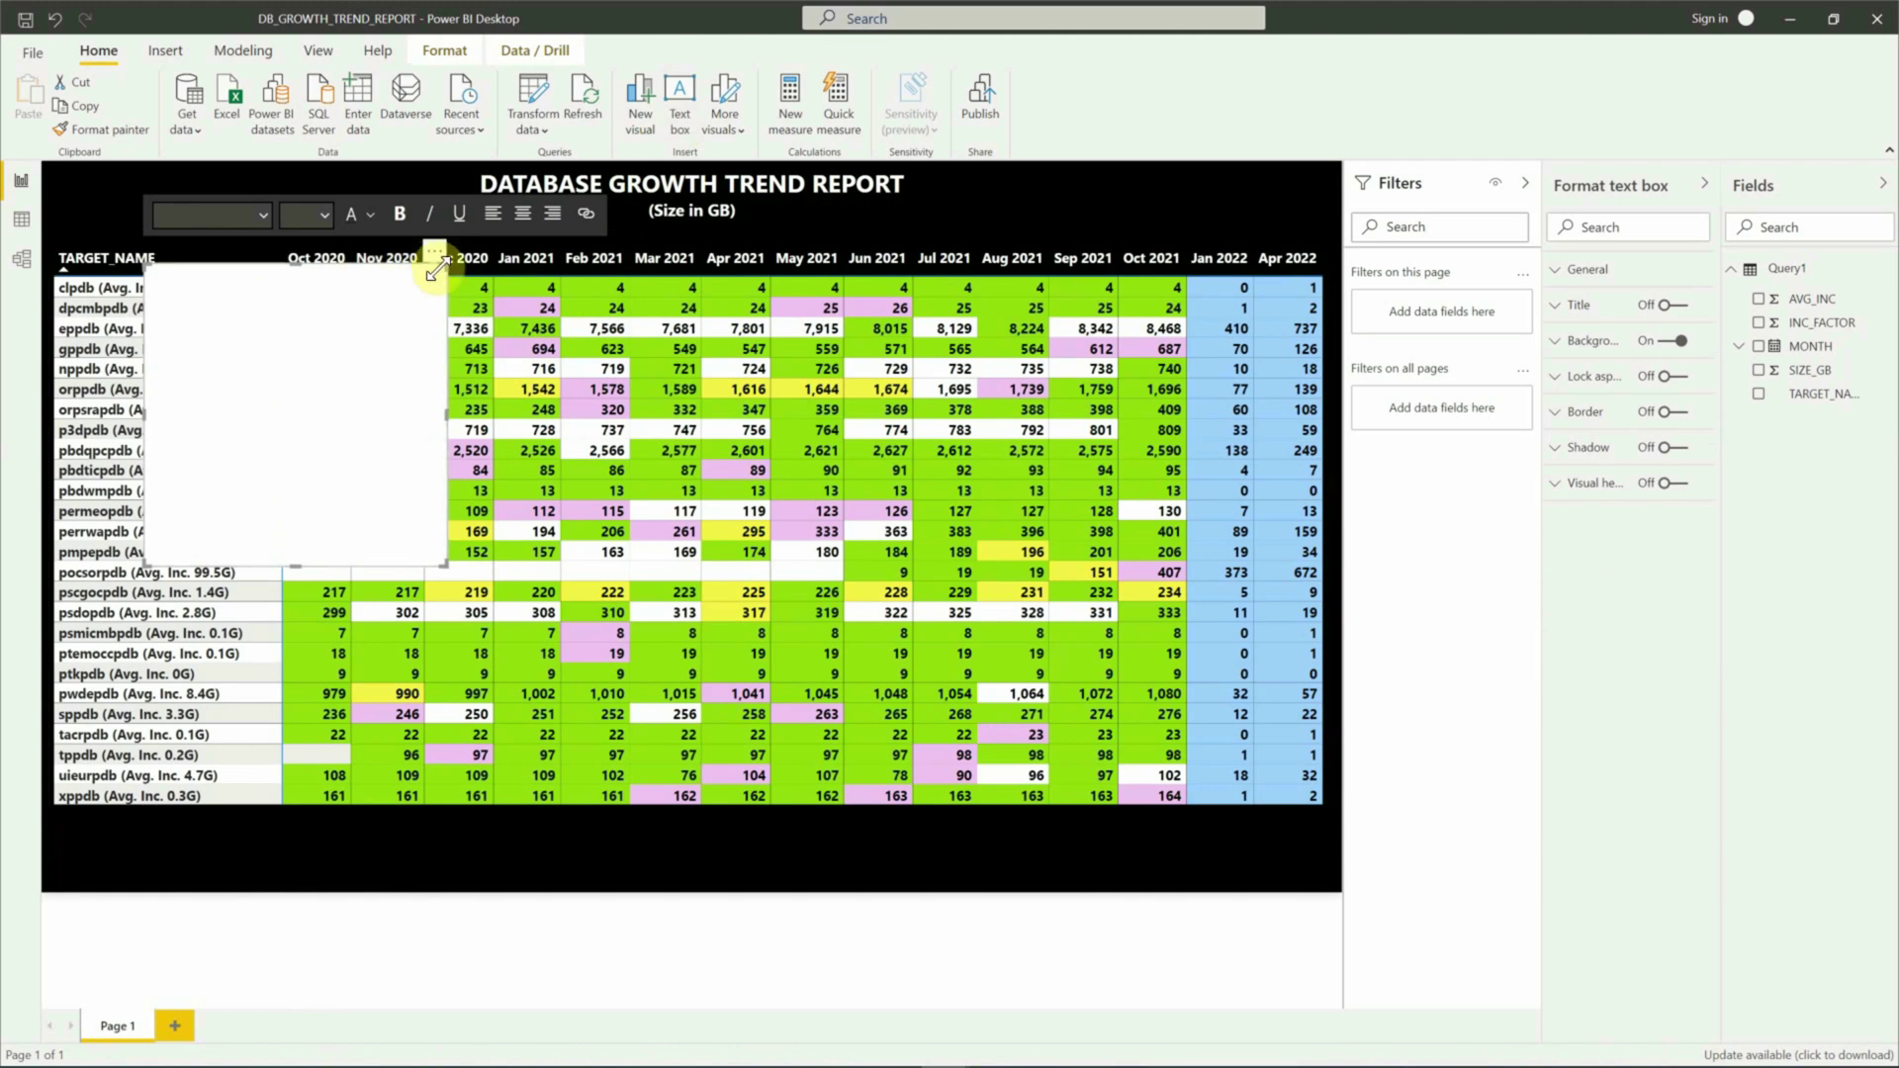
{"action": "left_click_drag", "start_coordinate": [435, 259], "coordinate": [1320, 819]}
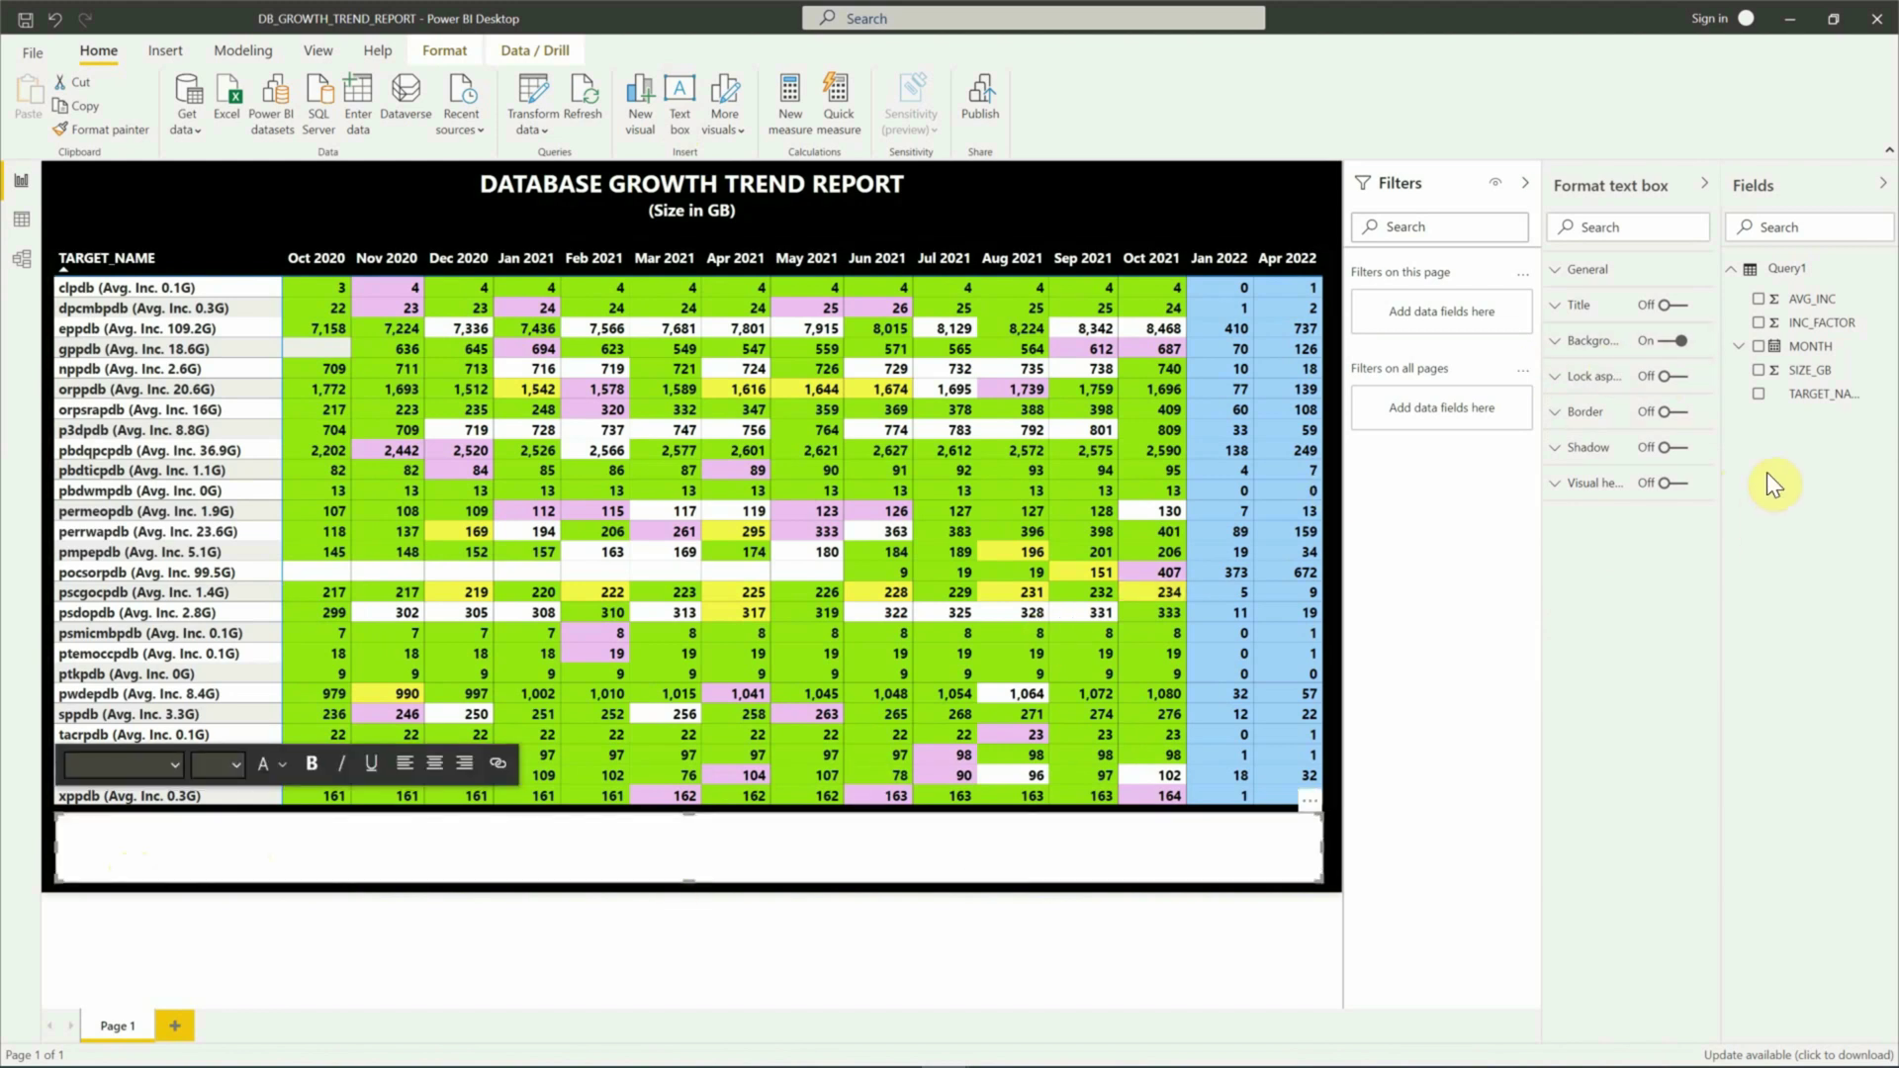
Step: Turn off the new text box's background and set its font color to white
{"action": "left_click", "coordinate": [1668, 345]}
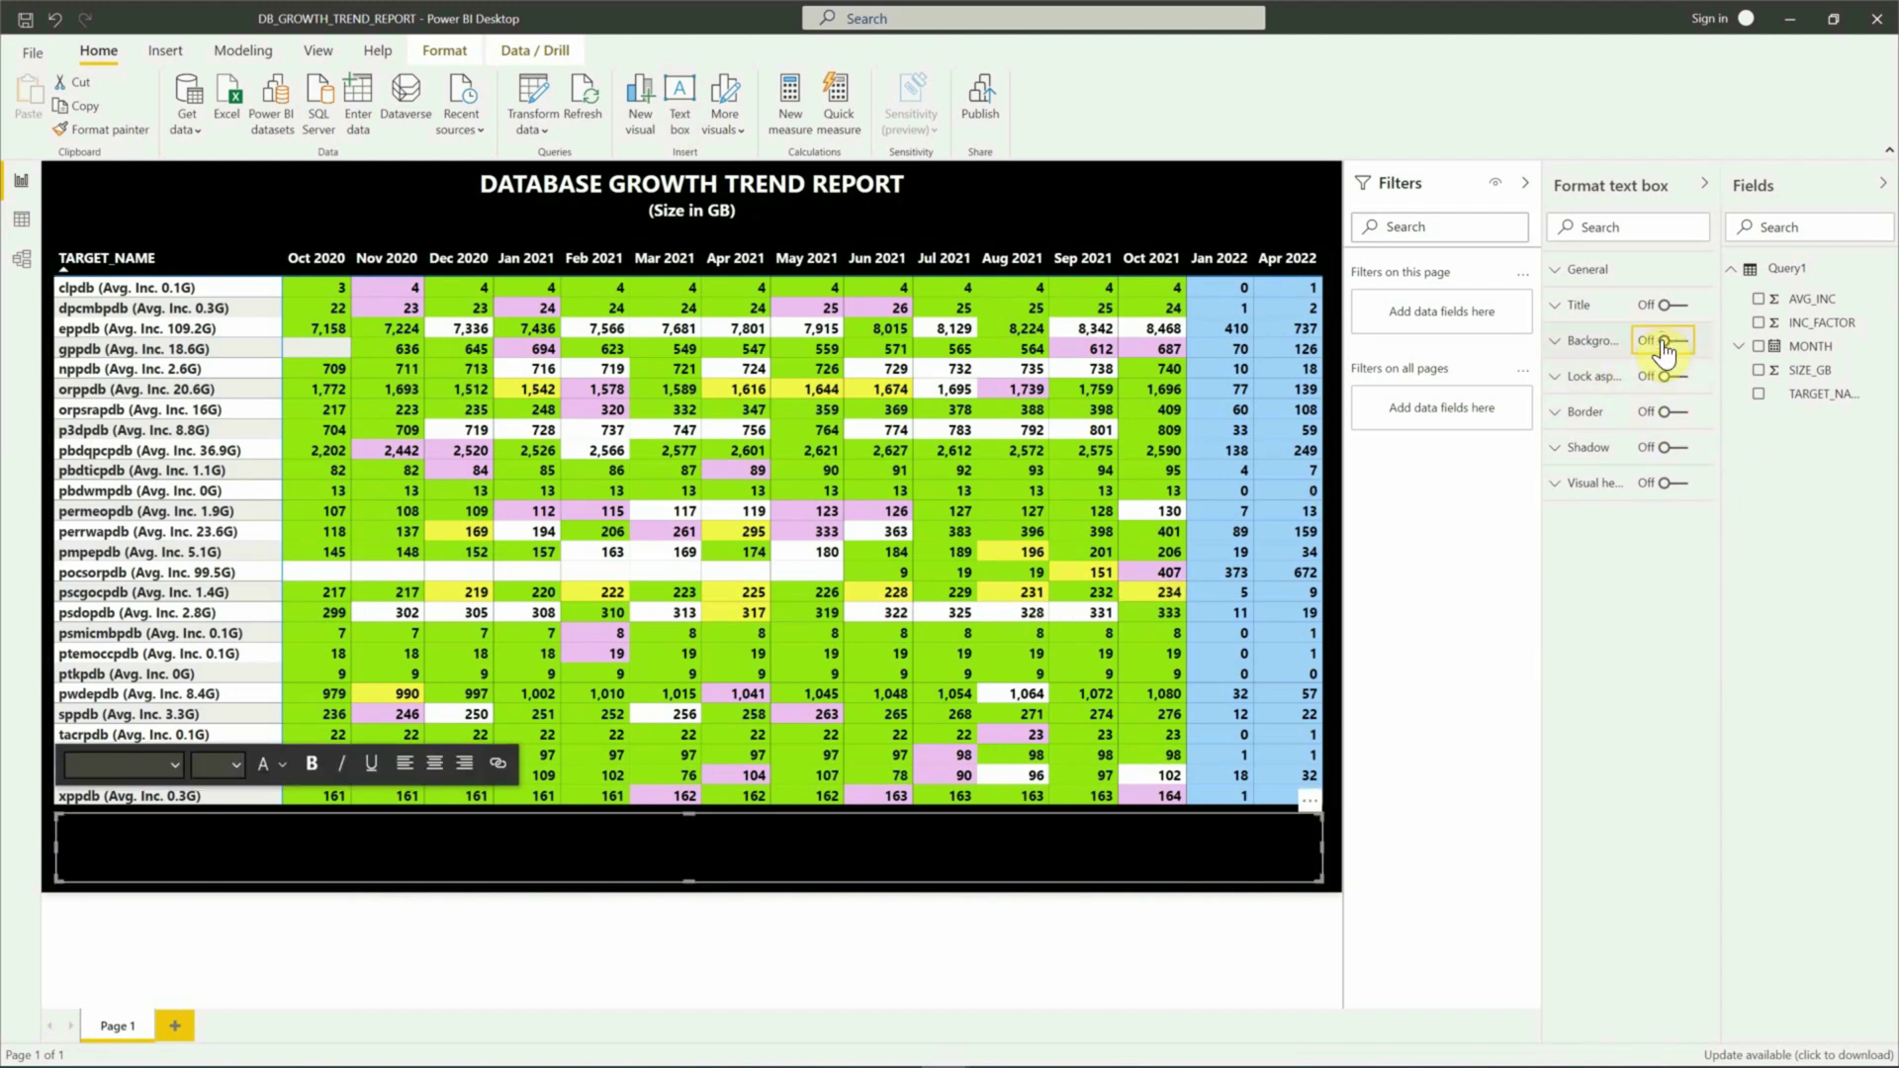
{"action": "left_click", "coordinate": [283, 782]}
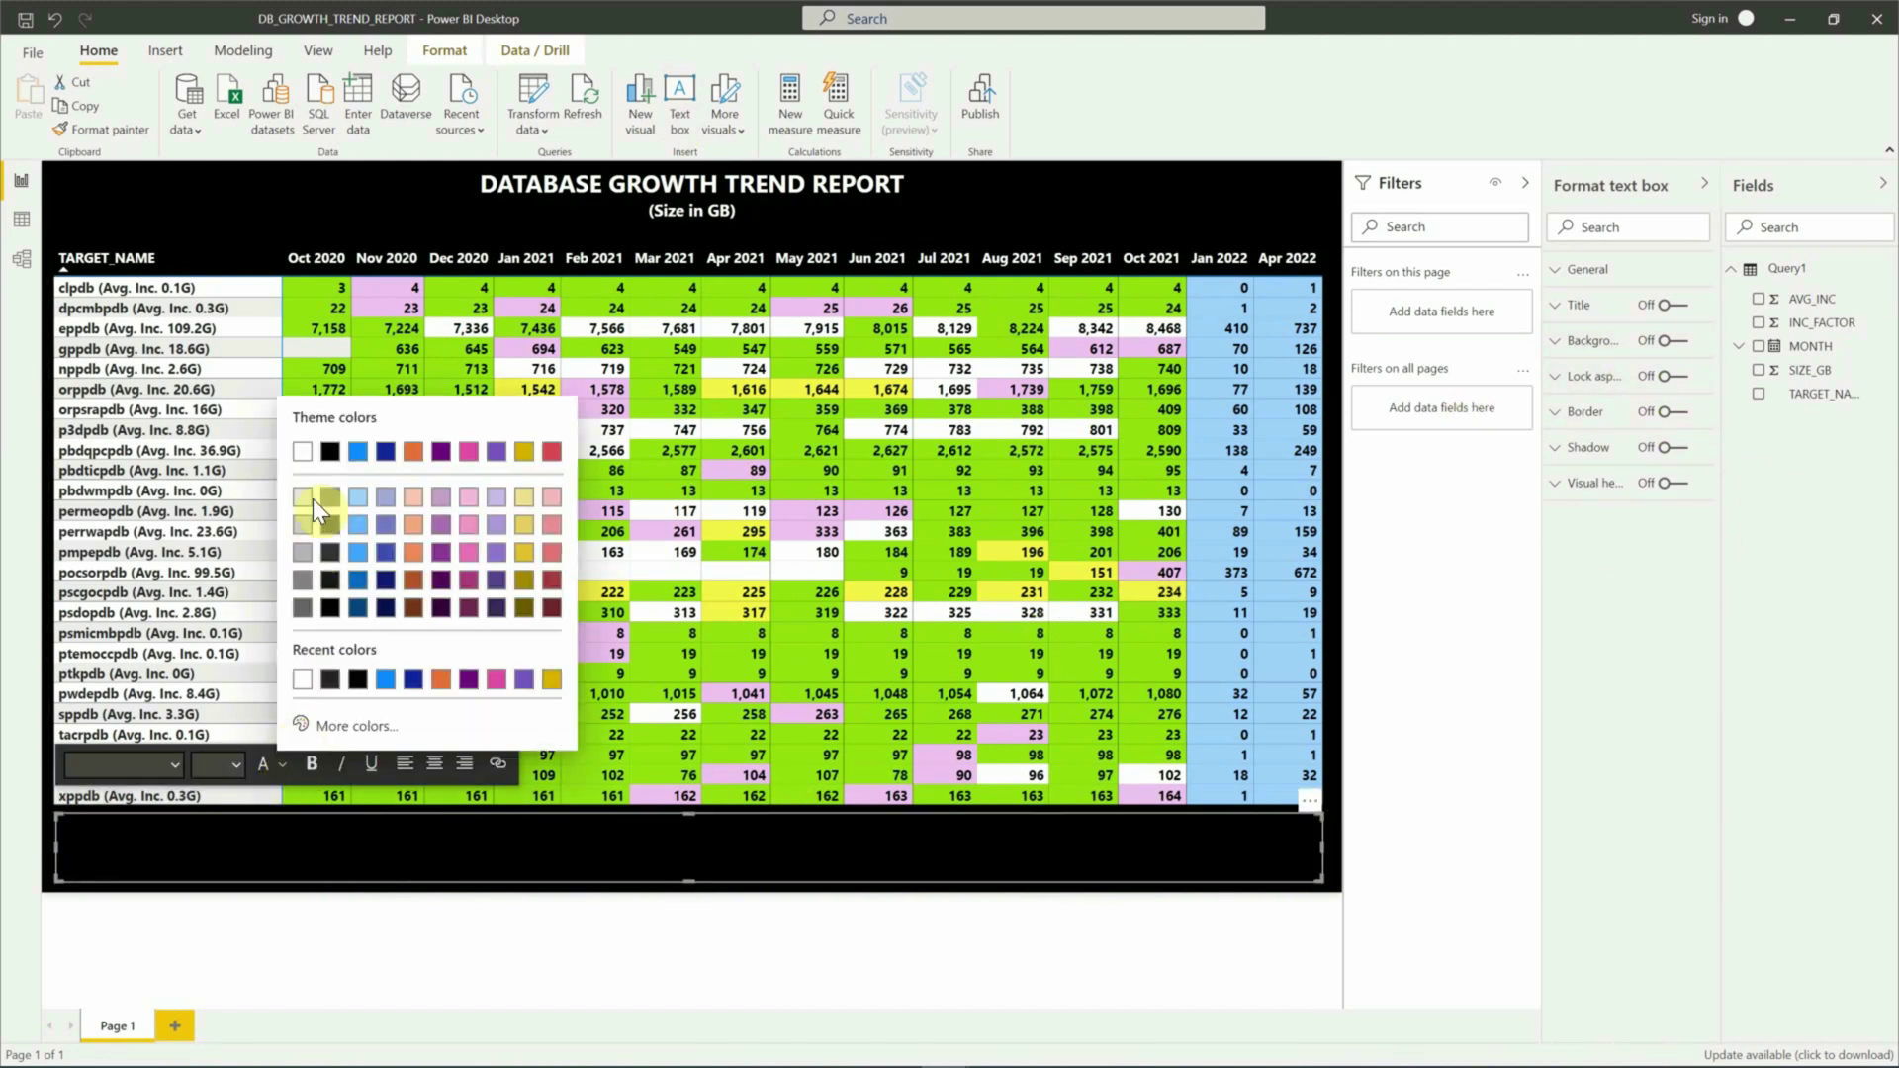
{"action": "left_click", "coordinate": [303, 460]}
Step: Enter "Legend:" and below it "Numerical Cell Color - Green: Growth <= Avg, White: Growth < 30% of Avg, Yellow: Growth Between 30%-49% of Avg"
{"action": "left_click", "coordinate": [153, 853]}
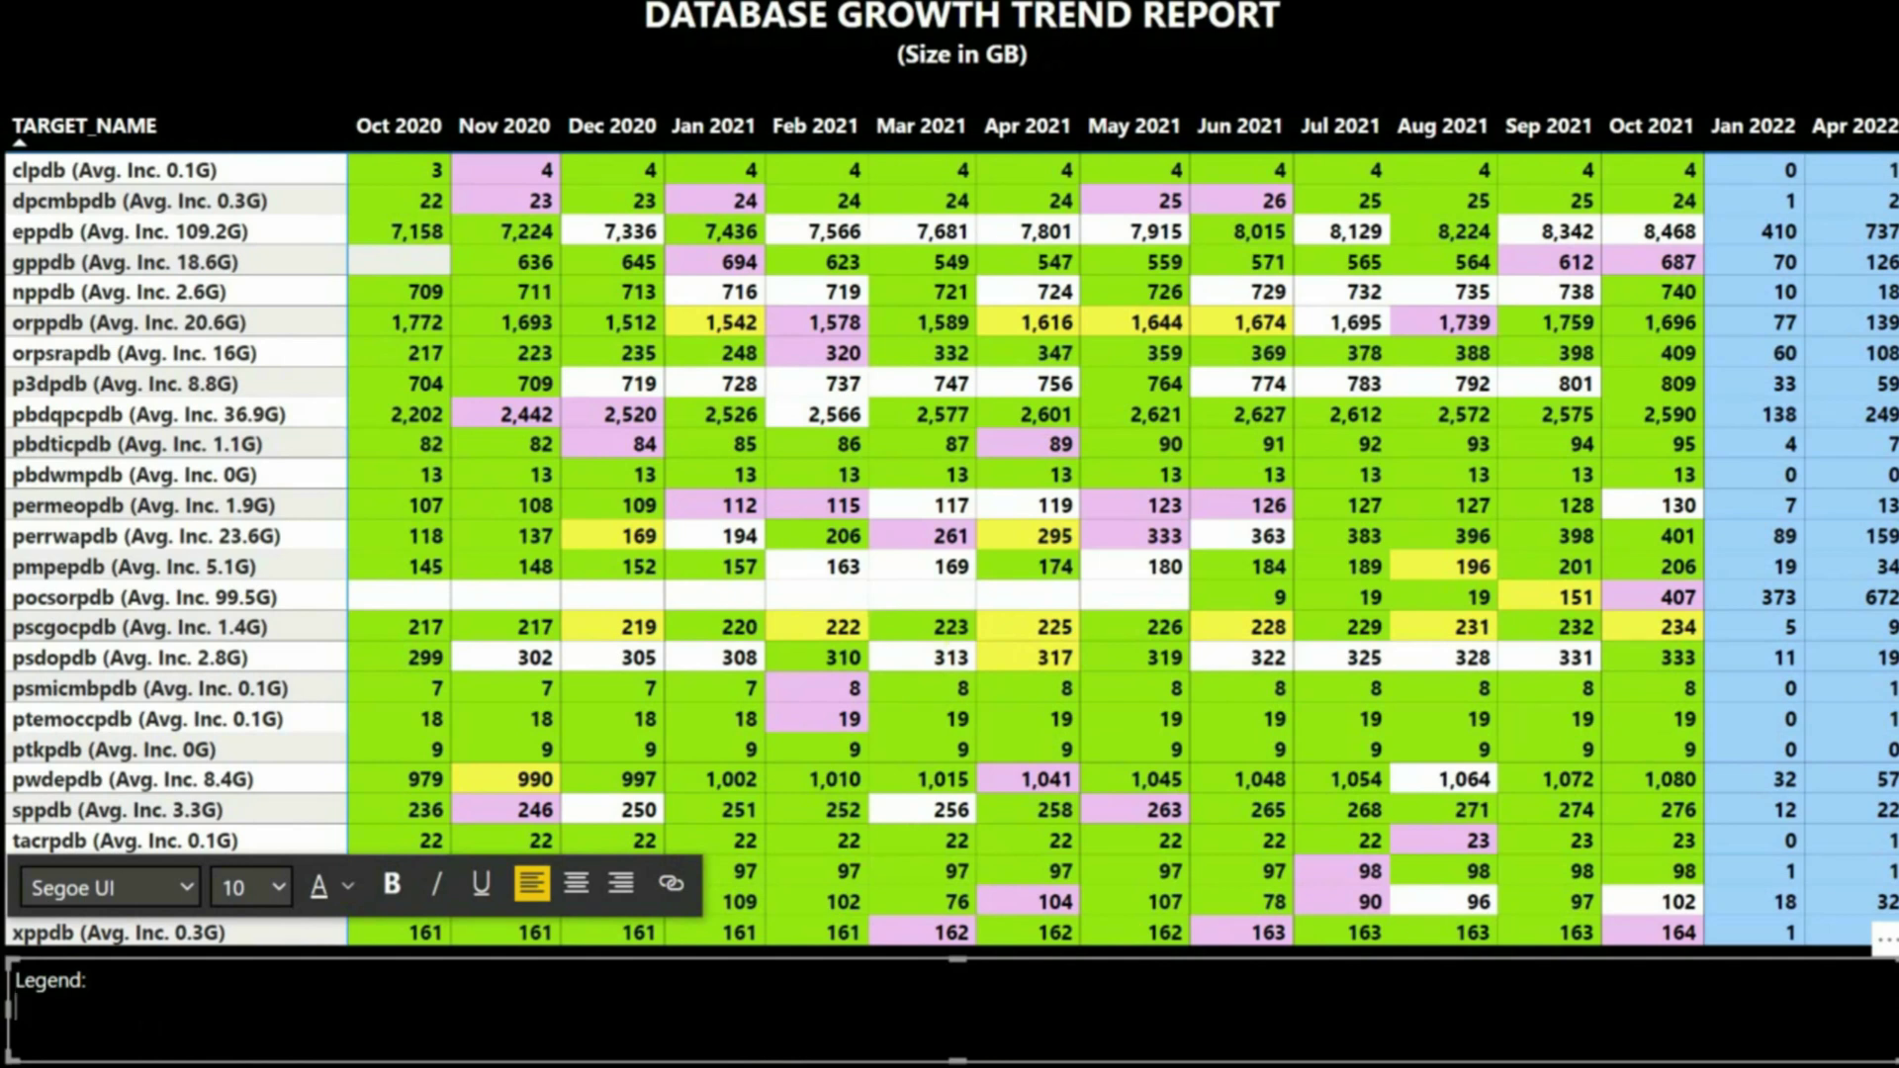
{"action": "type", "text": "Numerical Cell Color"}
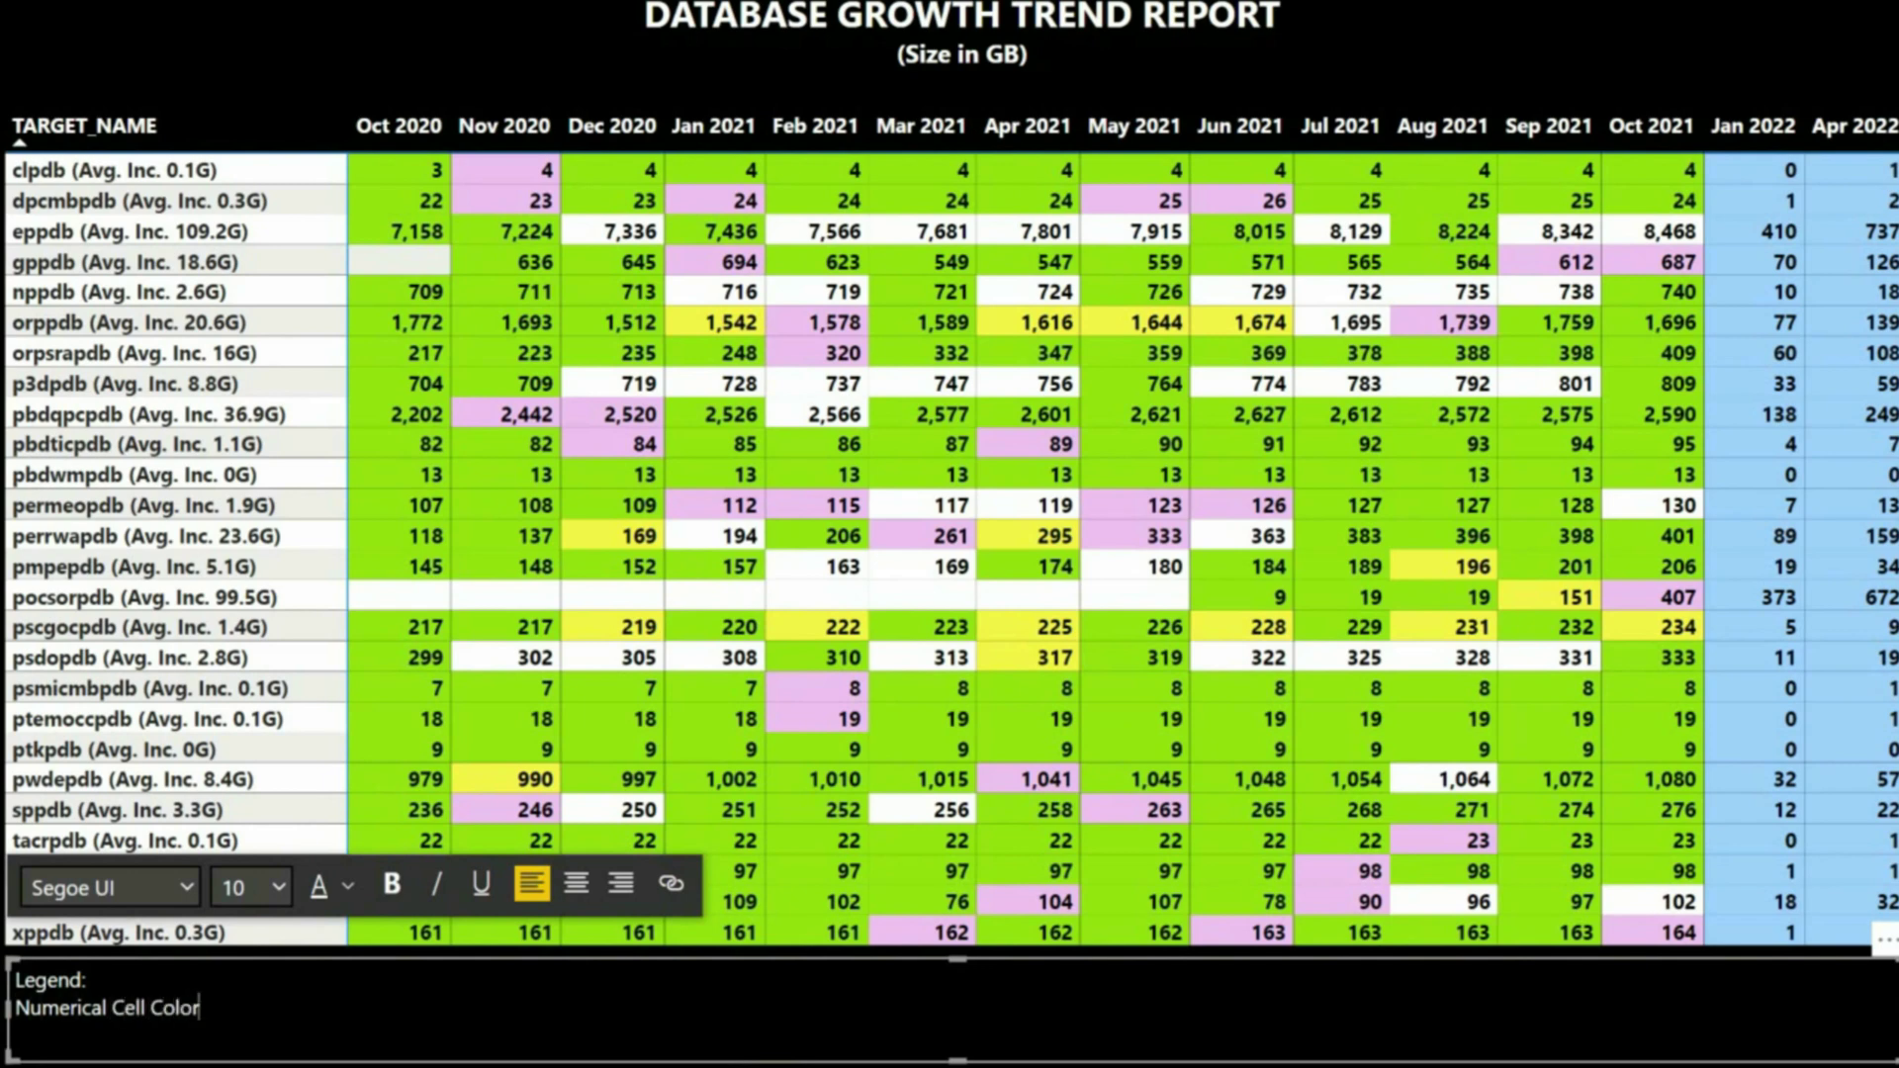
{"action": "type", "text": " - Green: Growth"}
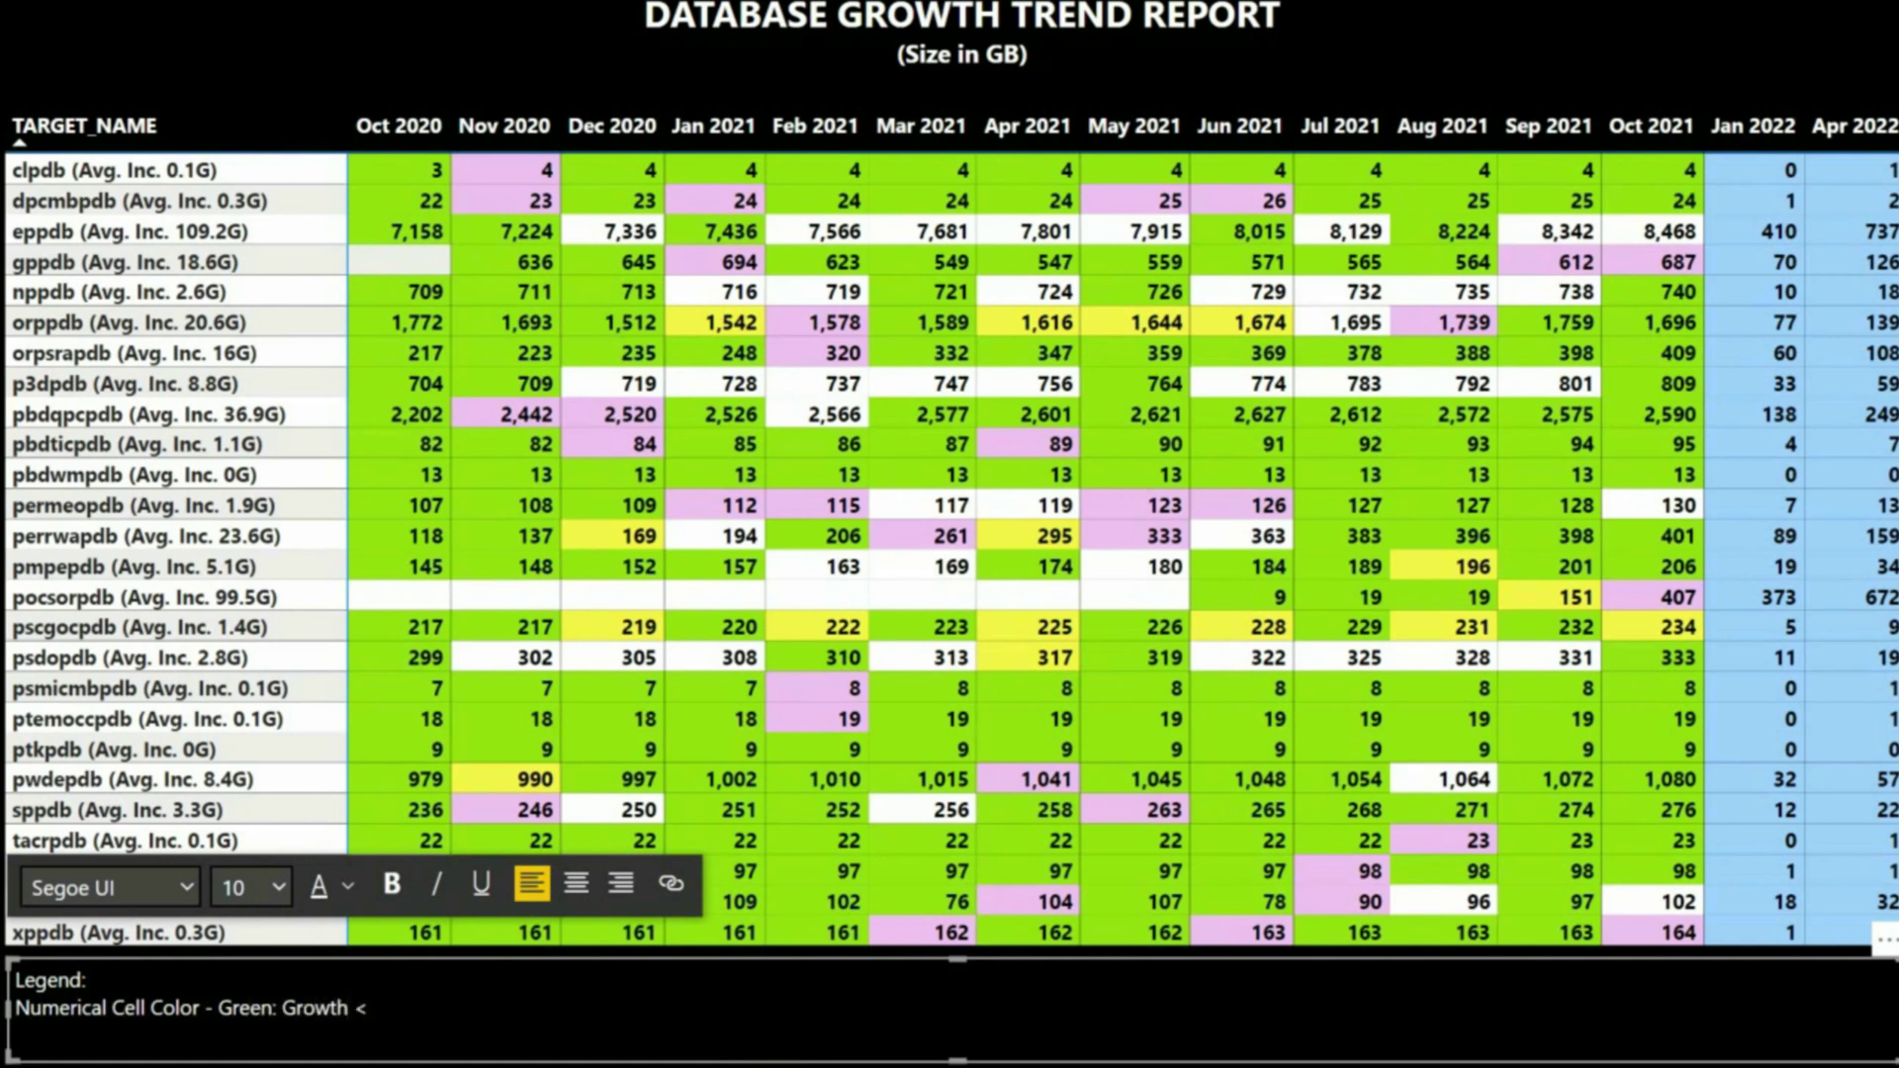
{"action": "type", "text": " <= Avg, White: Growth"}
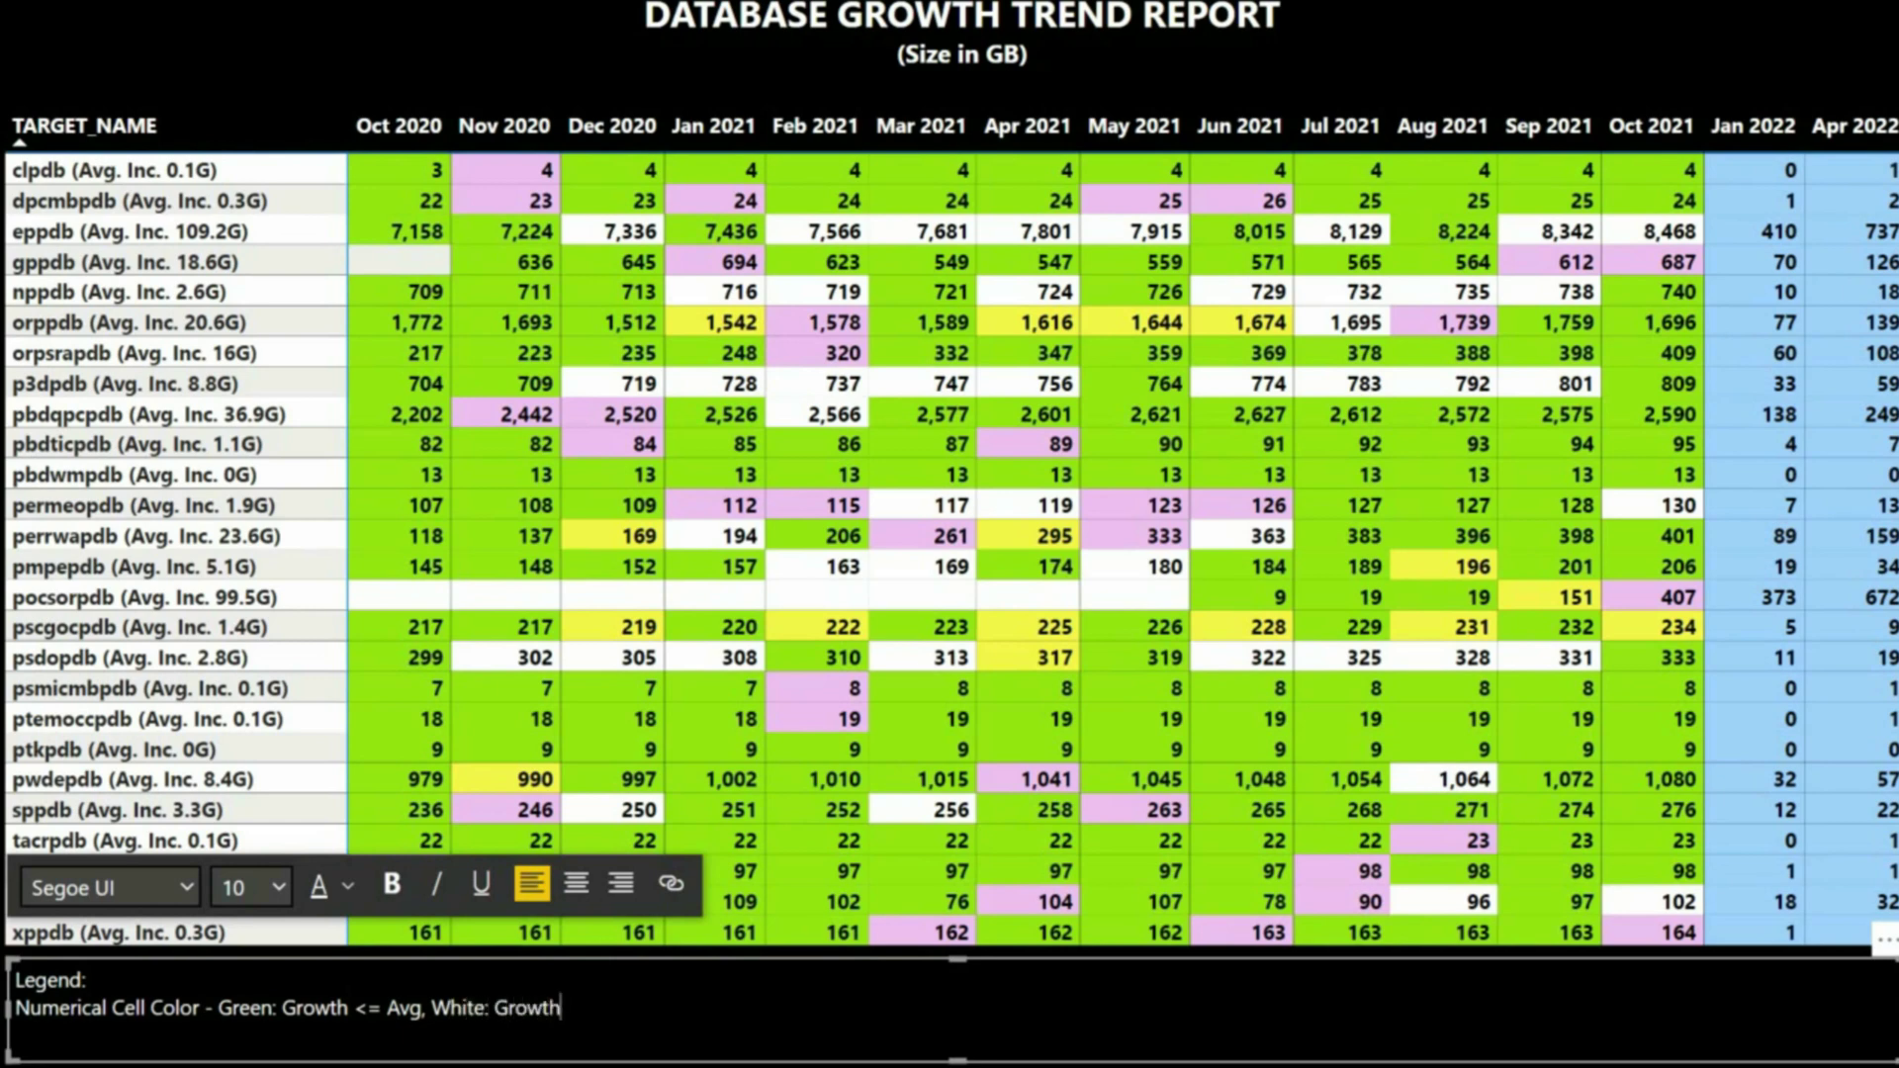
{"action": "type", "text": "< 30%"}
{"action": "key", "text": "Right"}
{"action": "type", "text": "30% of Avg, Yellow"}
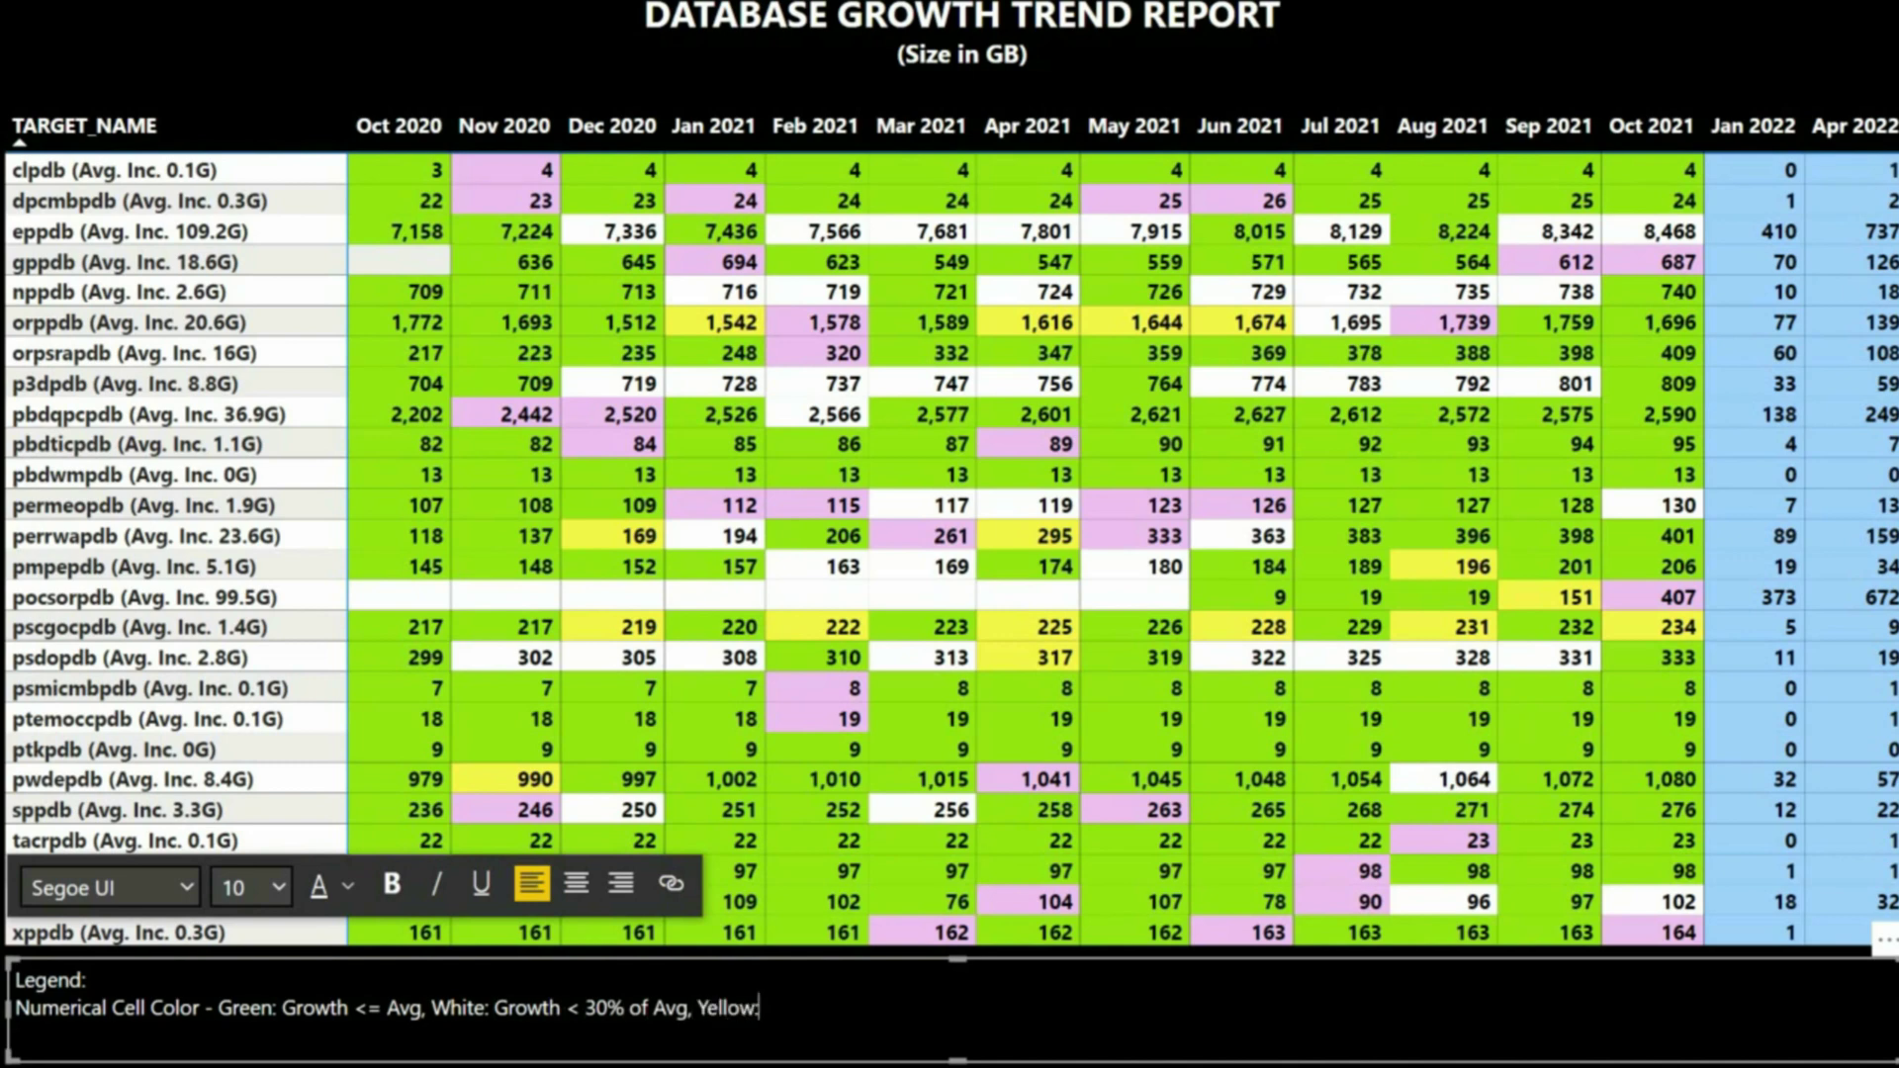
{"action": "type", "text": ": Growth Between"}
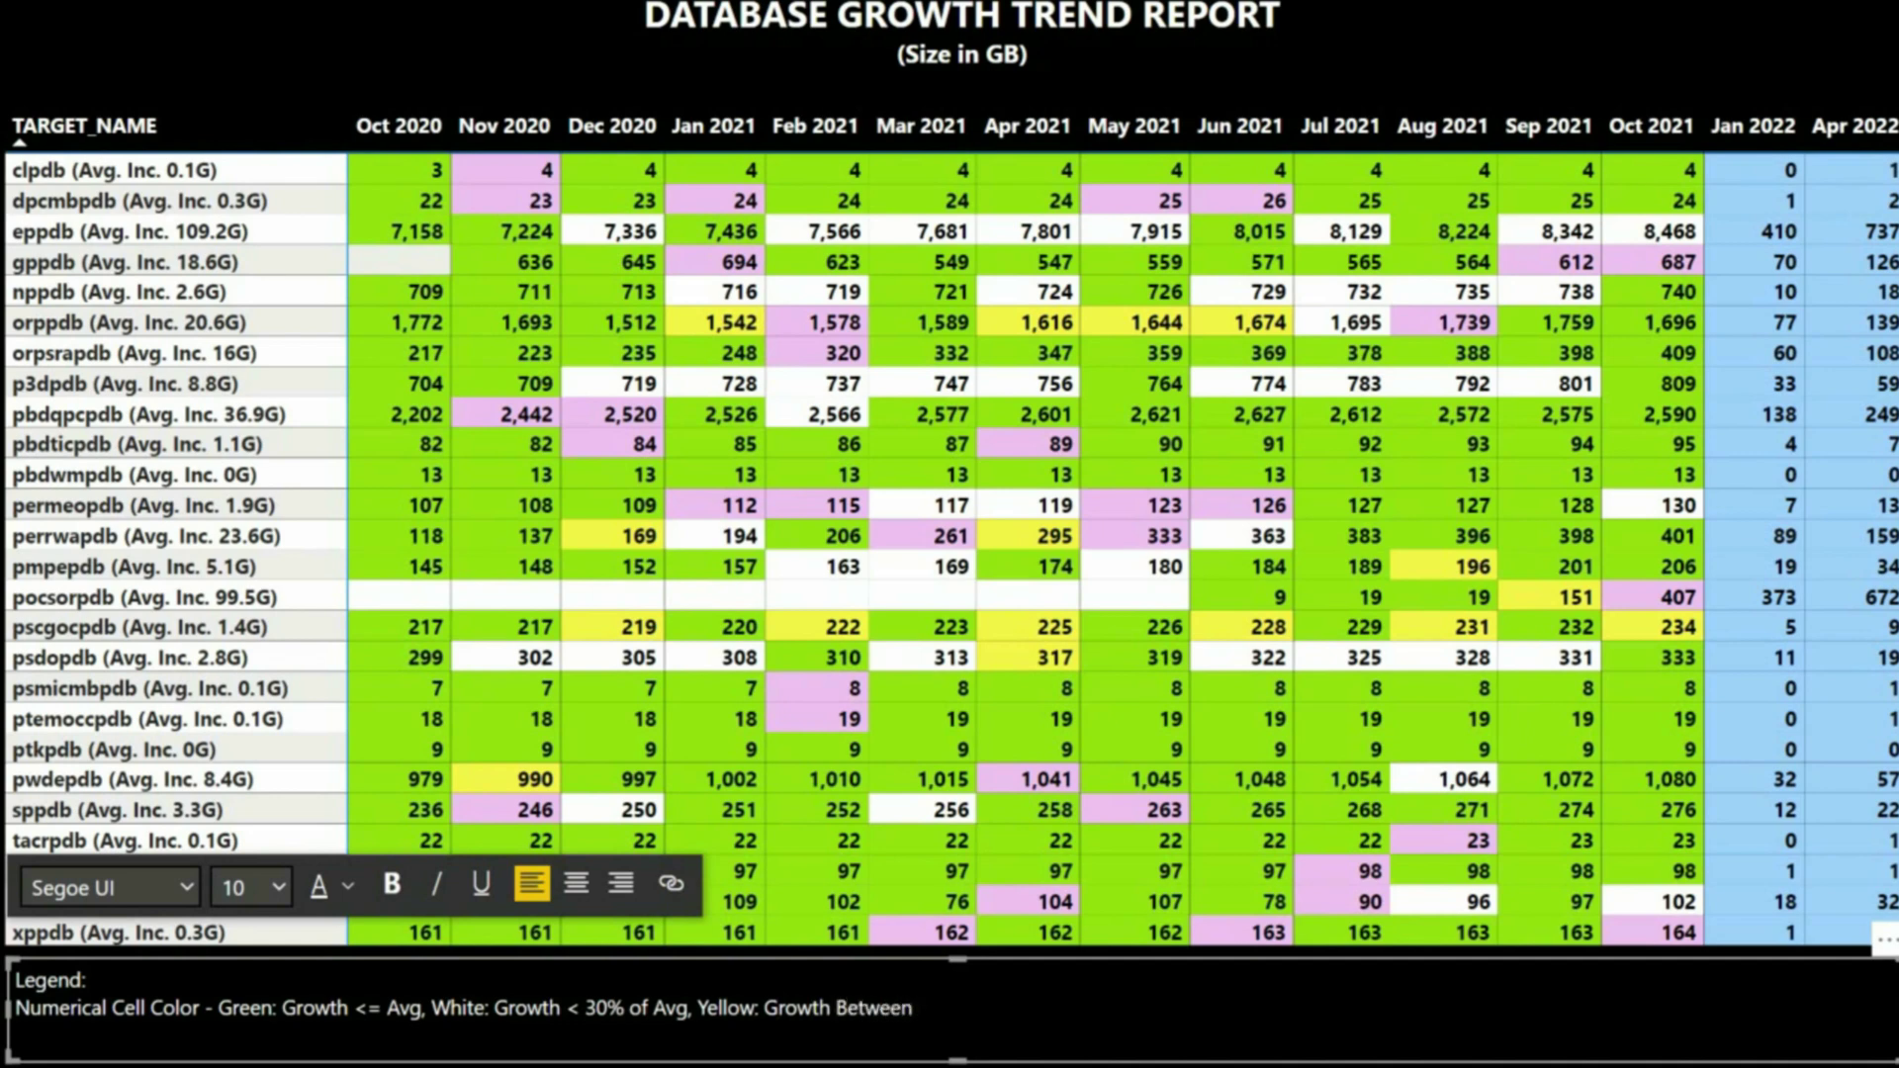
{"action": "type", "text": " 30%-49% of Avg"}
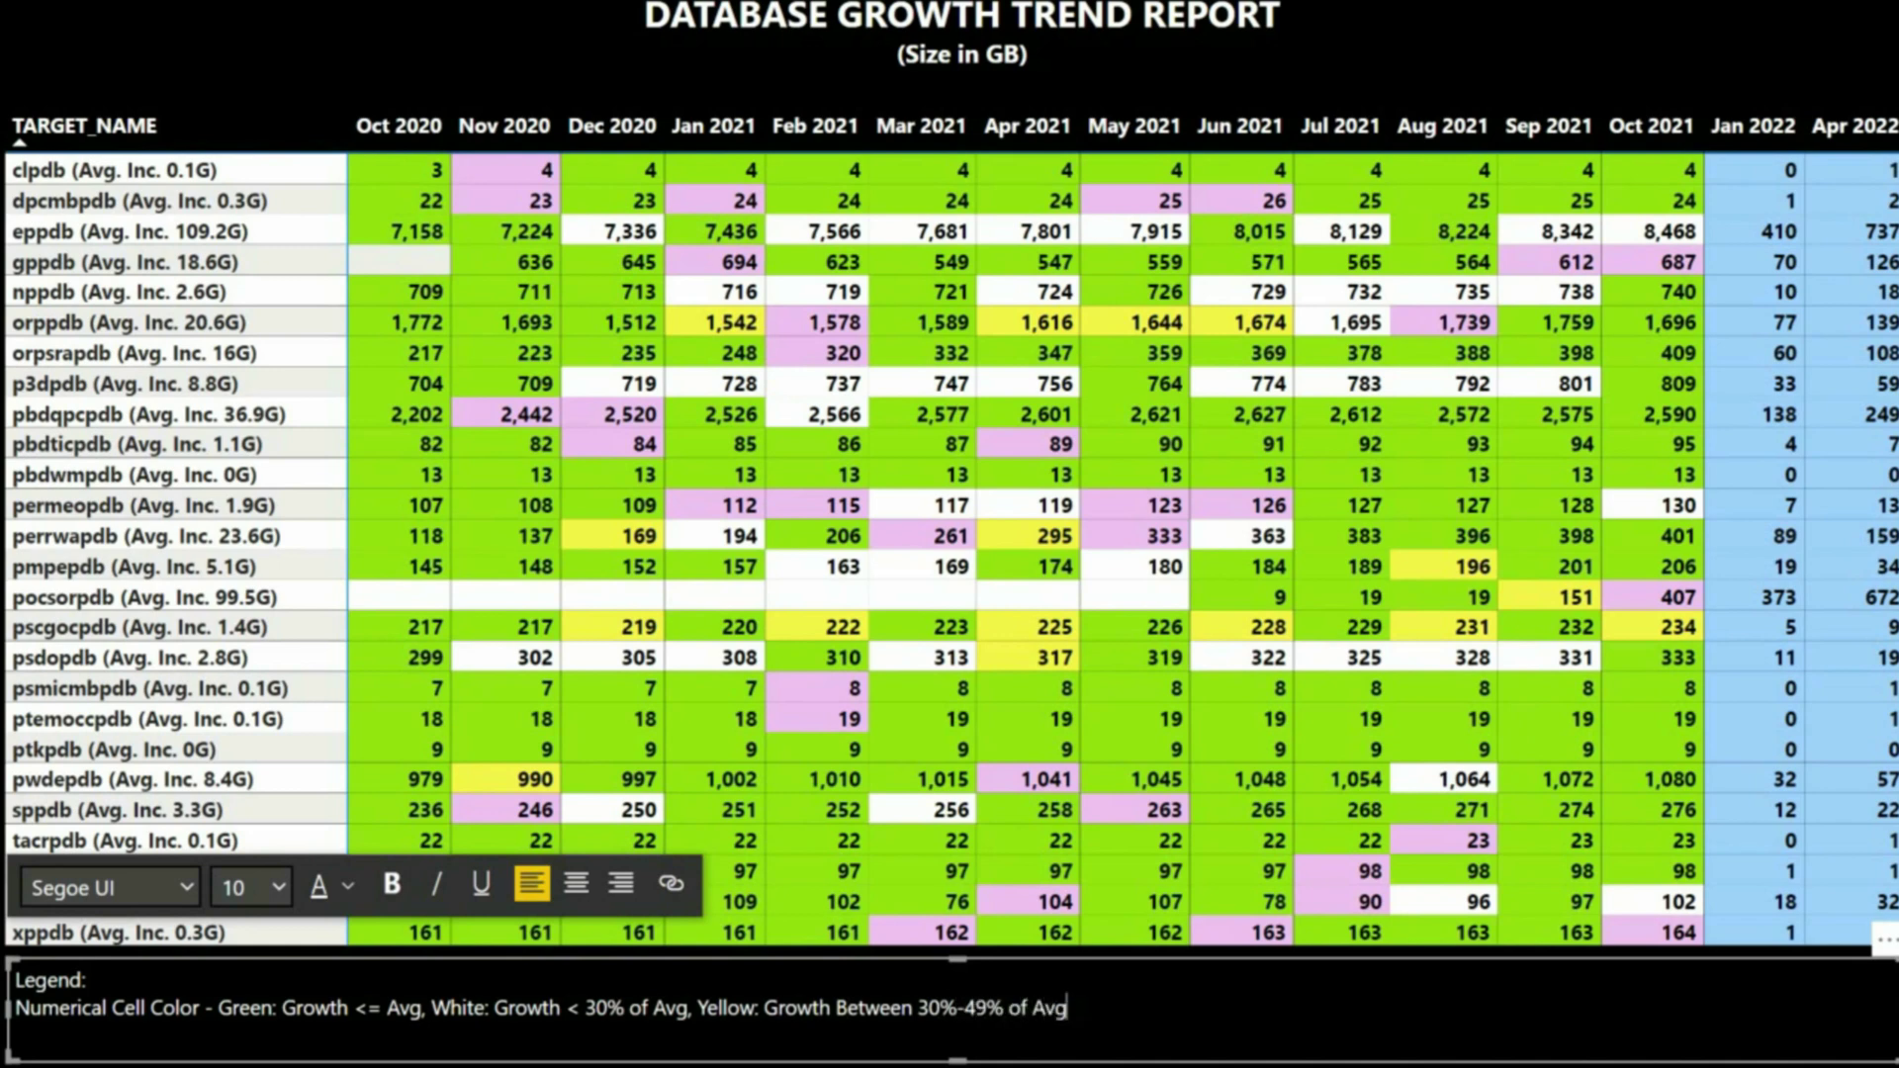
Step: Extend the legend line with ", Pink: Growth >= 50% of Avg, Blue: Next 3-6 mo. Reqd. GB"
{"action": "type", "text": ", Pink: Growth >="}
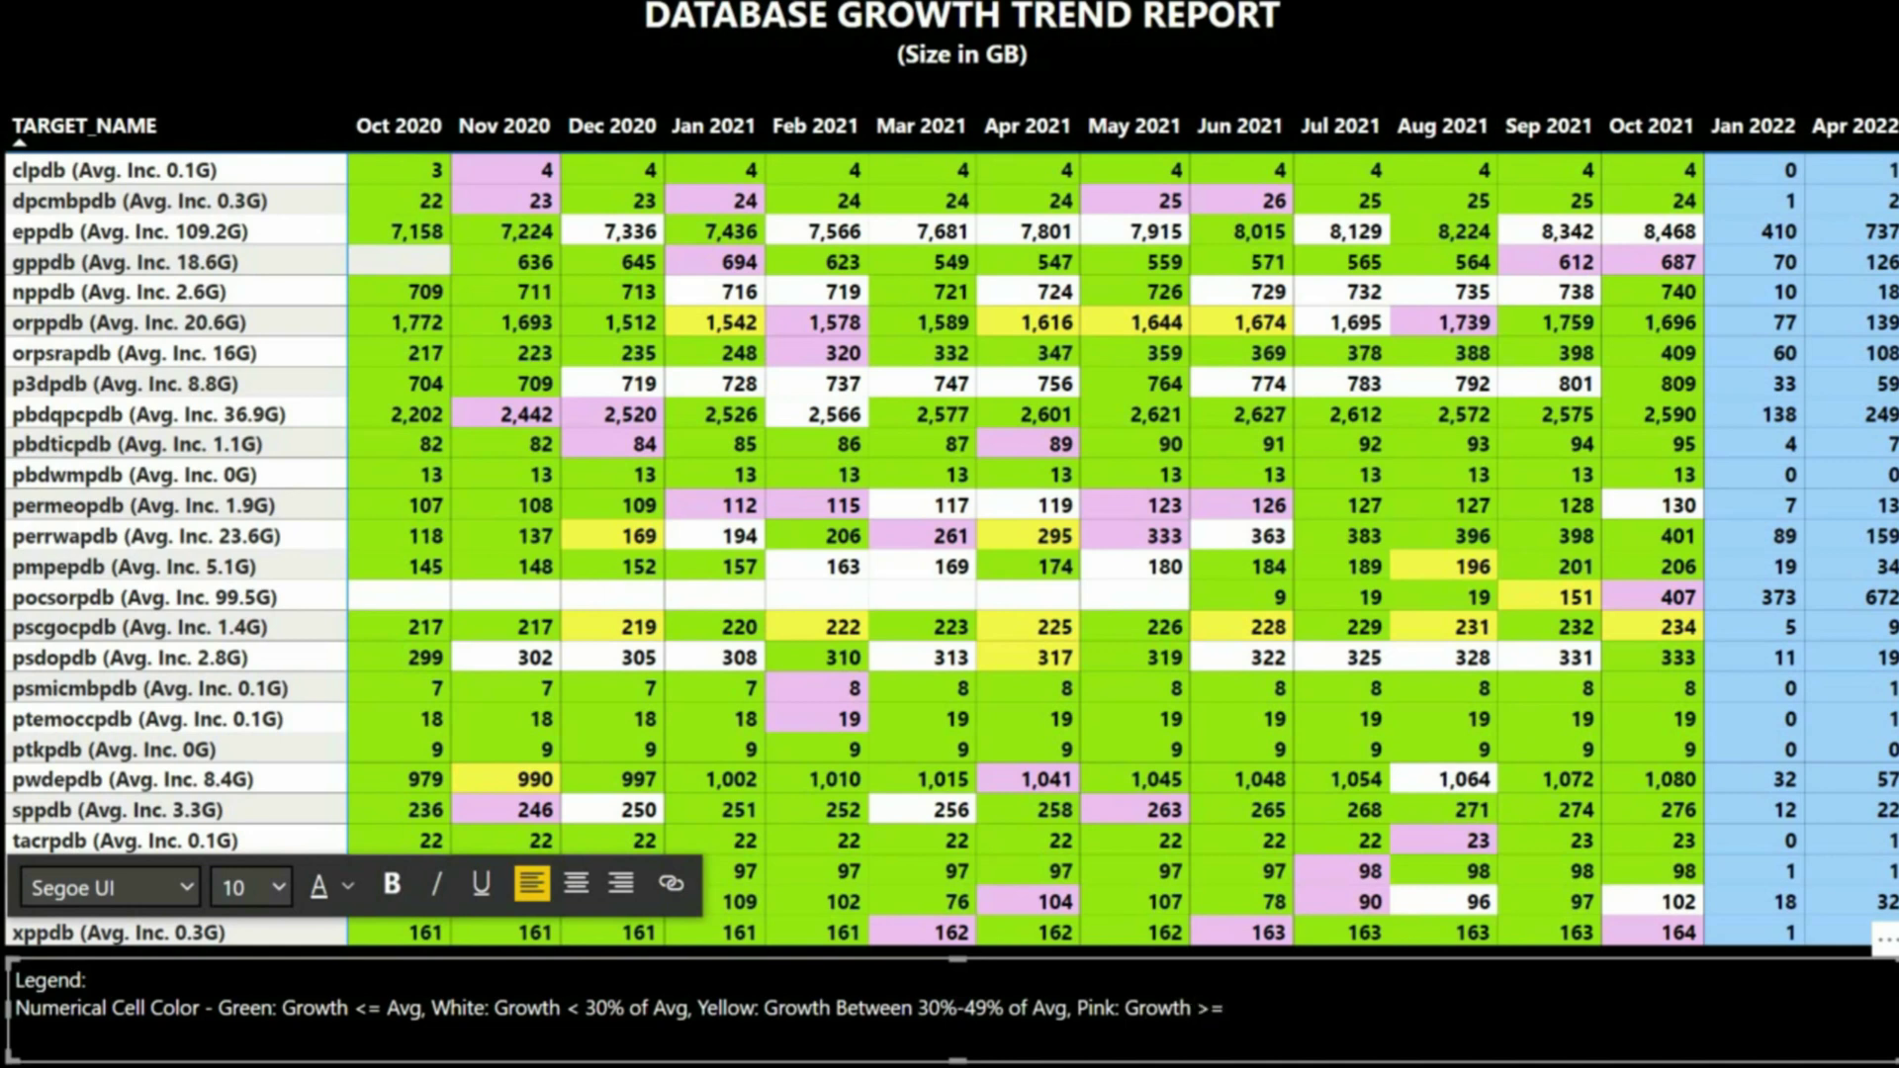
{"action": "type", "text": " 50% of Avg, Blue"}
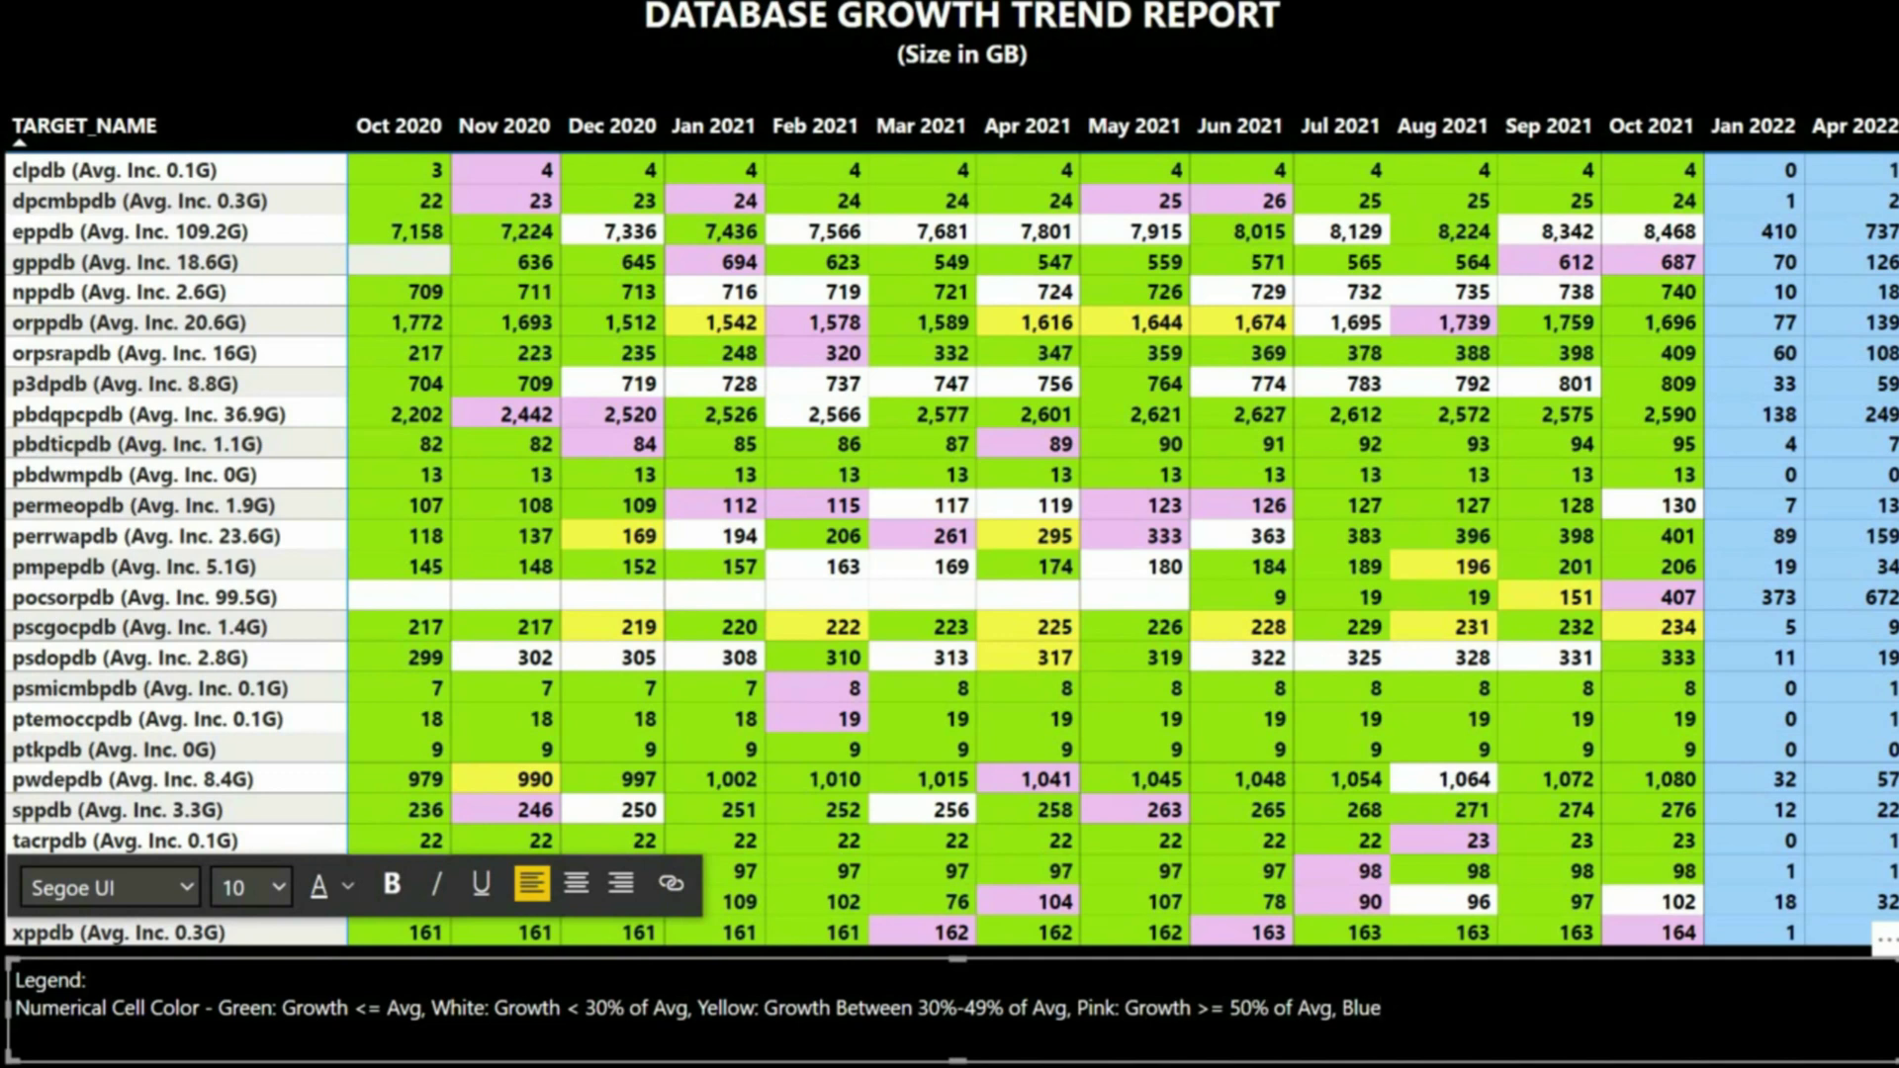
{"action": "type", "text": ": Next 3-6 mo. Reqd"}
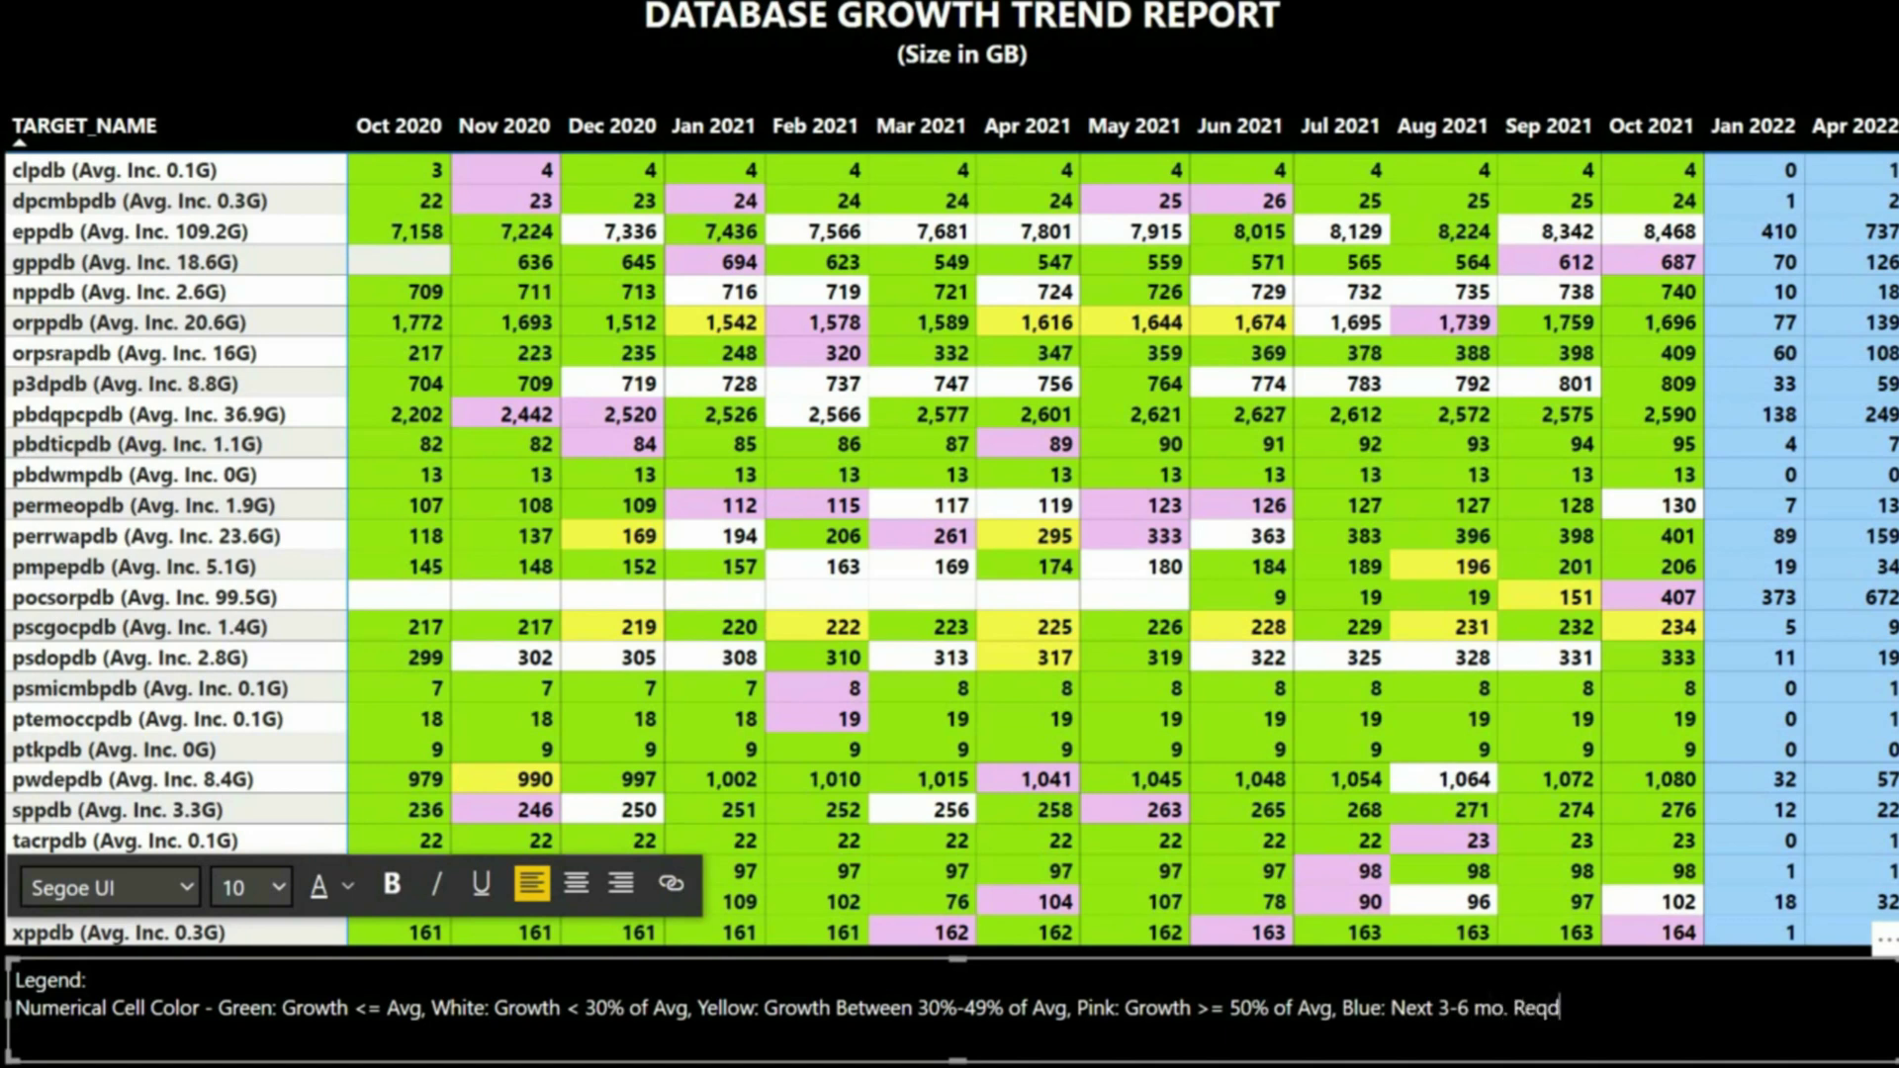
{"action": "type", "text": ". GB"}
Step: Set the "Legend:" heading to font size 11 and bold
{"action": "double_click", "coordinate": [50, 980]}
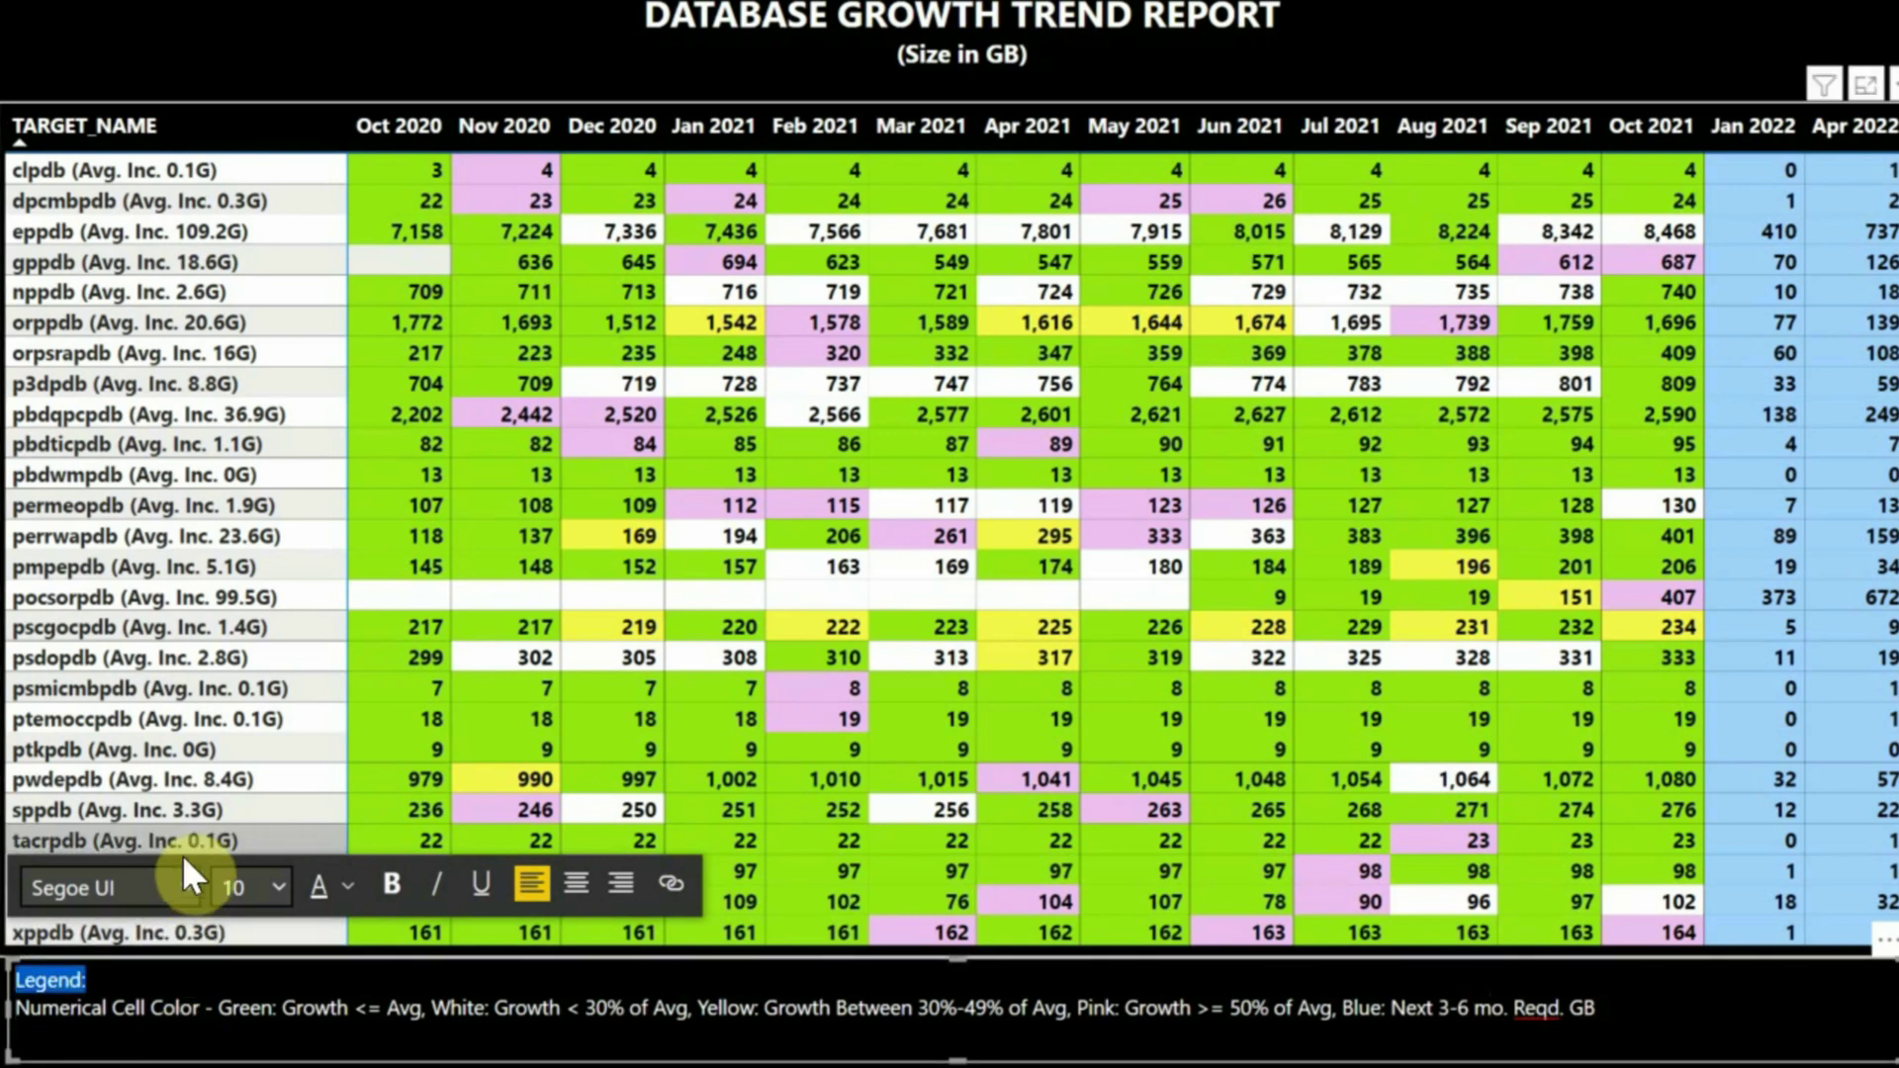
{"action": "left_click", "coordinate": [277, 888]}
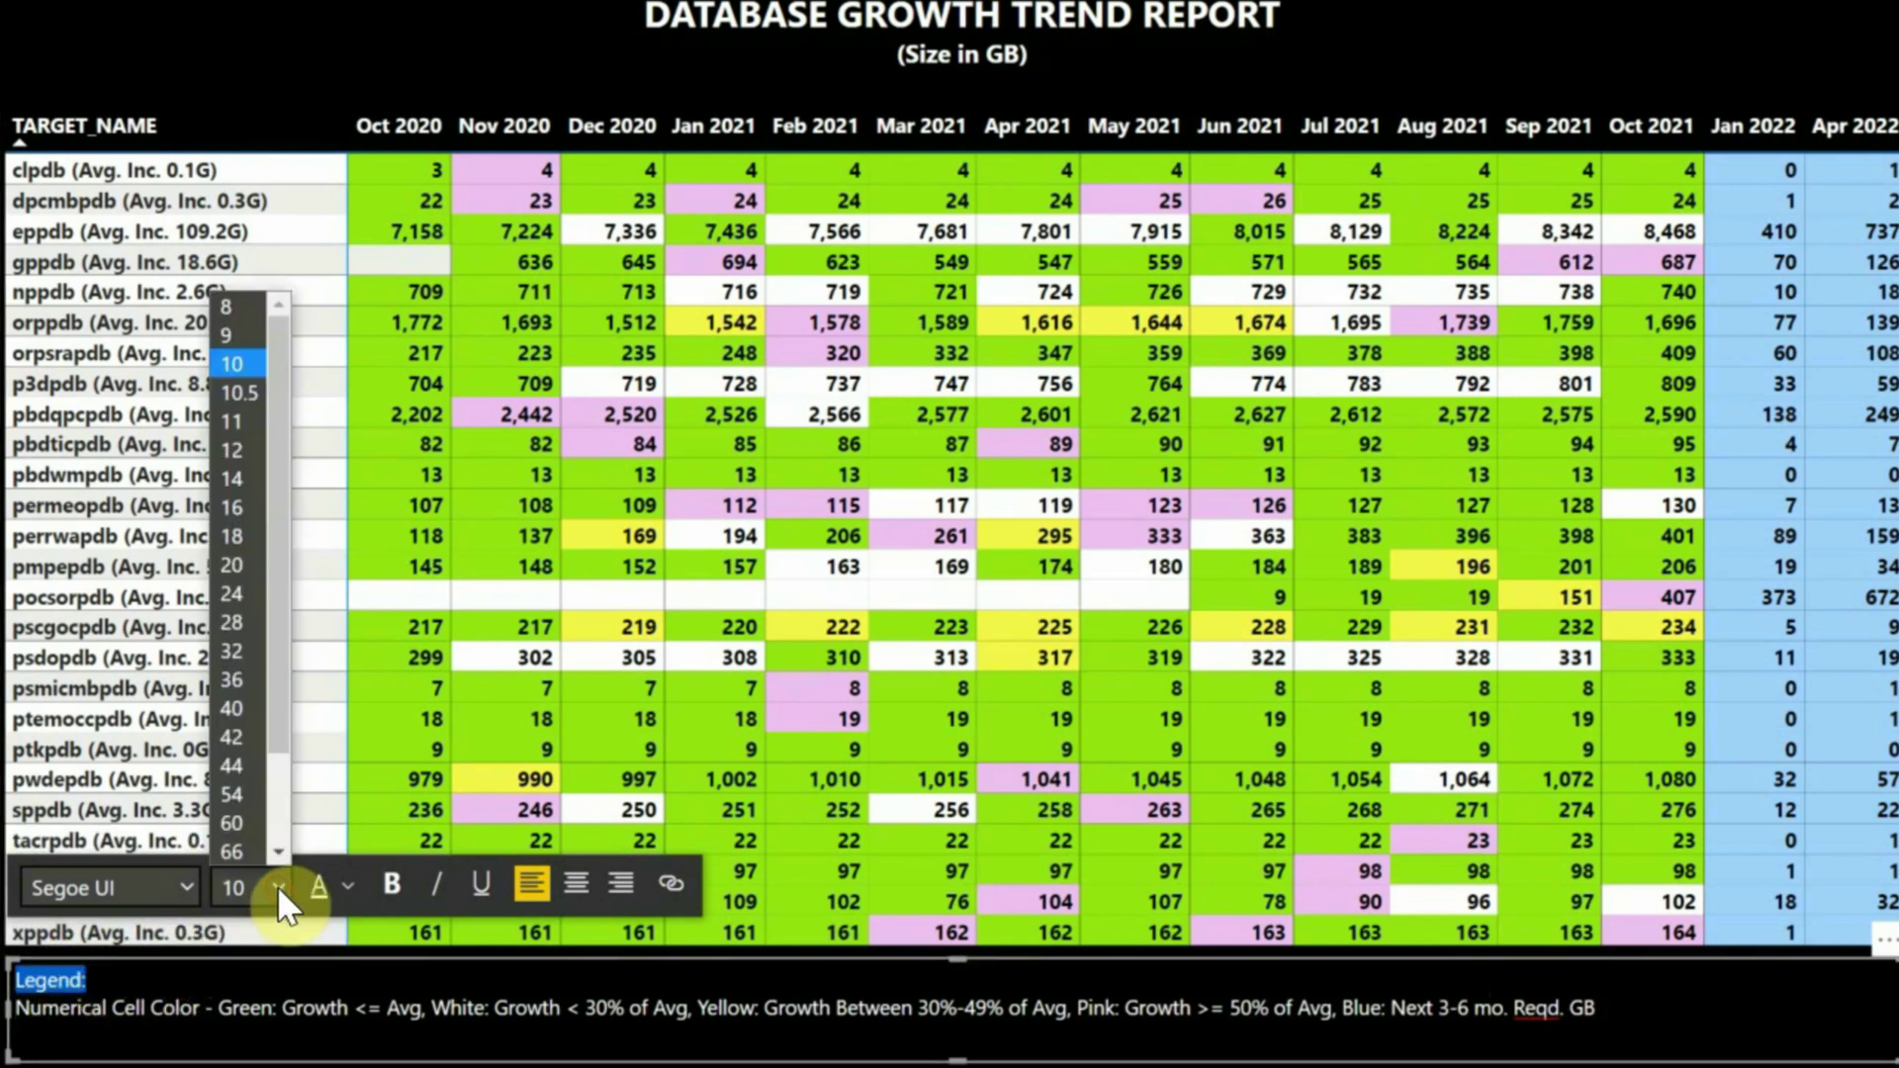
{"action": "left_click", "coordinate": [251, 428]}
{"action": "left_click", "coordinate": [391, 883]}
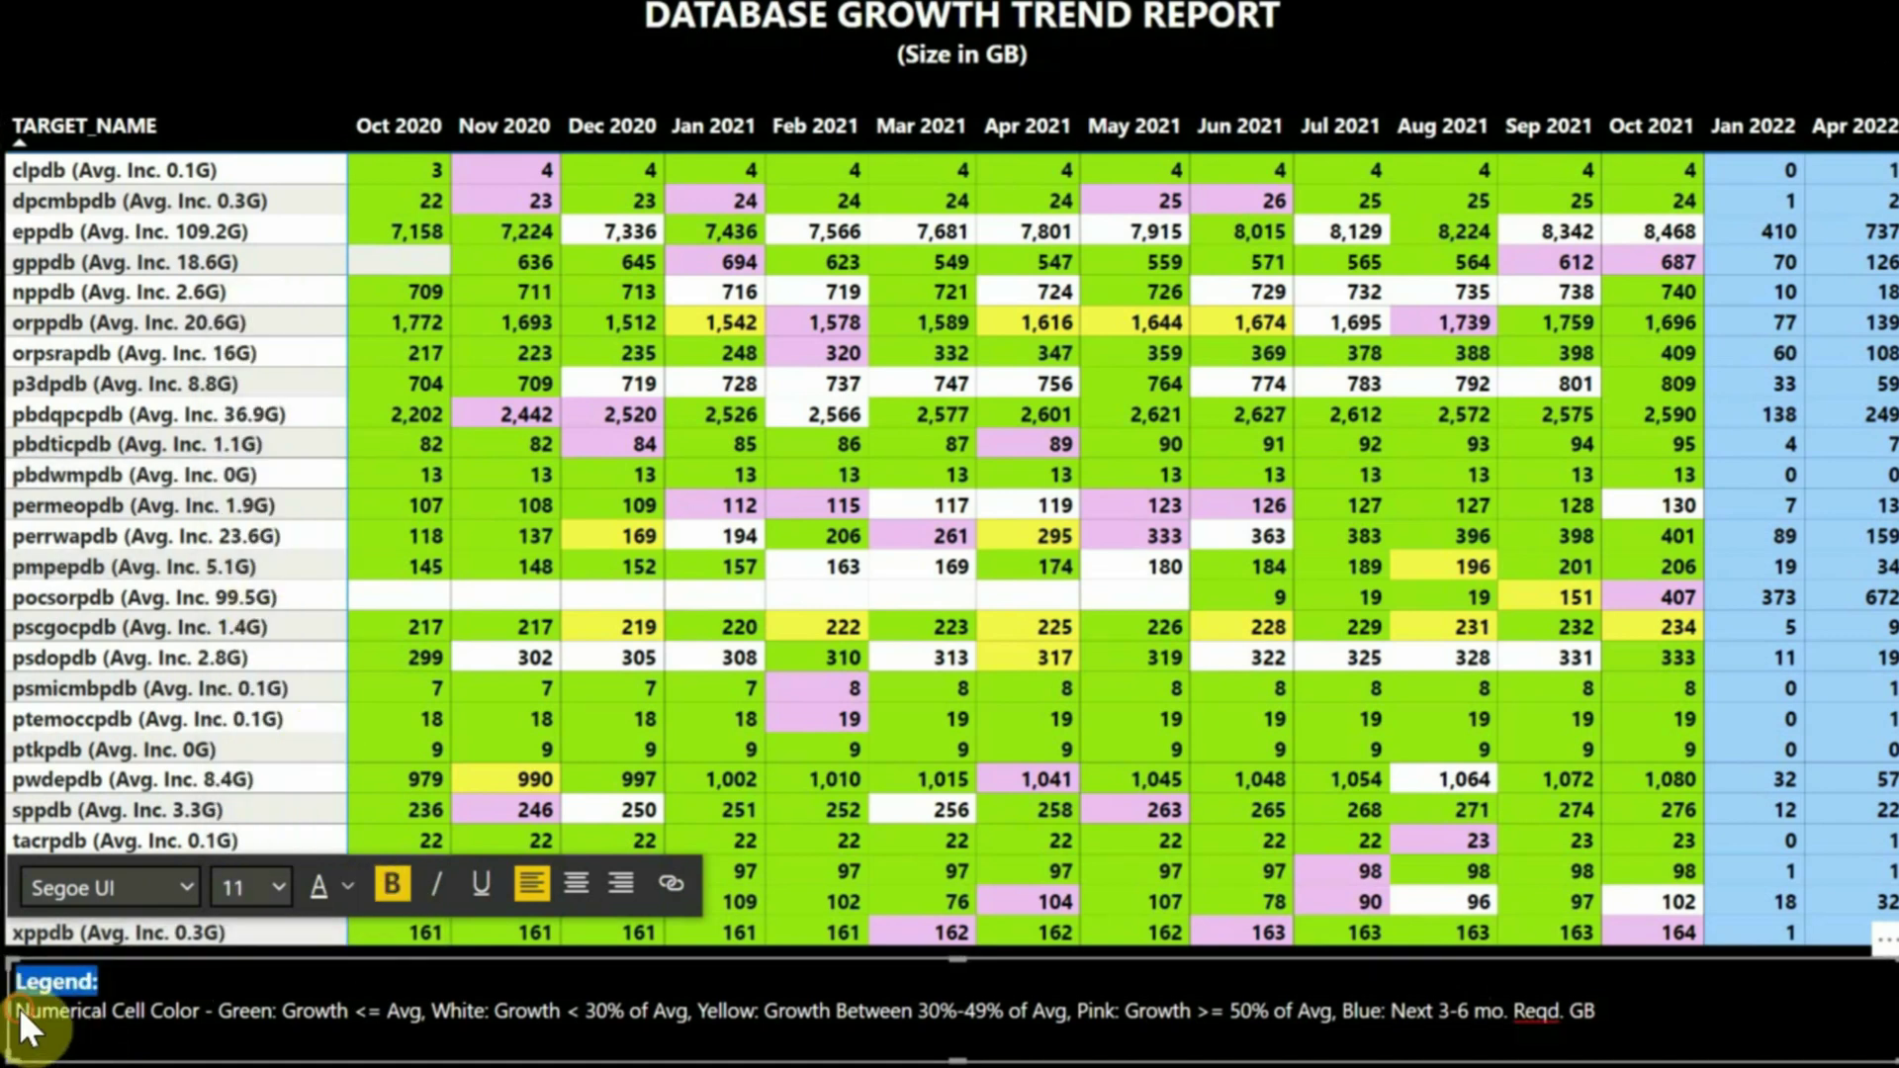
Step: Make the "Numerical Cell Color" legend line bold with font size 11
{"action": "mouse_move", "coordinate": [20, 1013]}
{"action": "left_mouse_down"}
{"action": "mouse_move", "coordinate": [163, 1028]}
{"action": "mouse_move", "coordinate": [20, 1014]}
{"action": "left_mouse_up"}
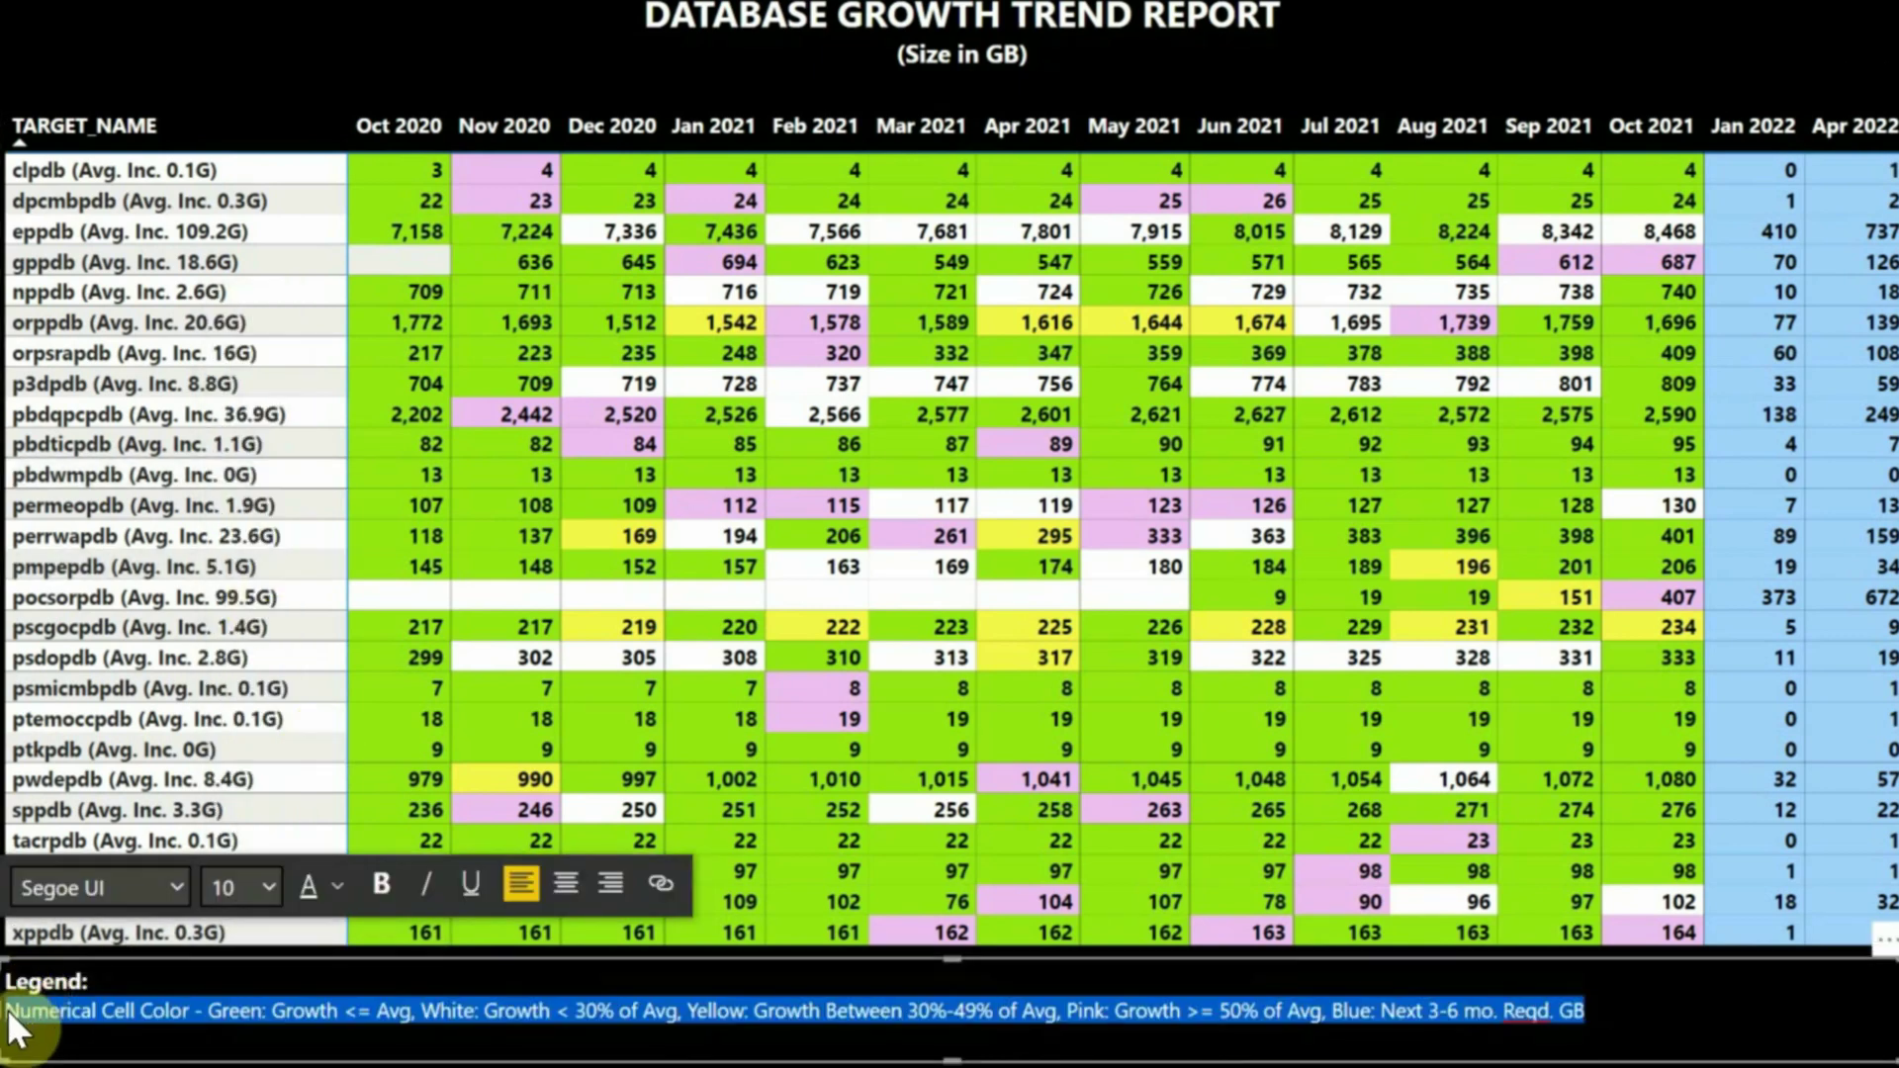
{"action": "triple_click", "coordinate": [20, 1014]}
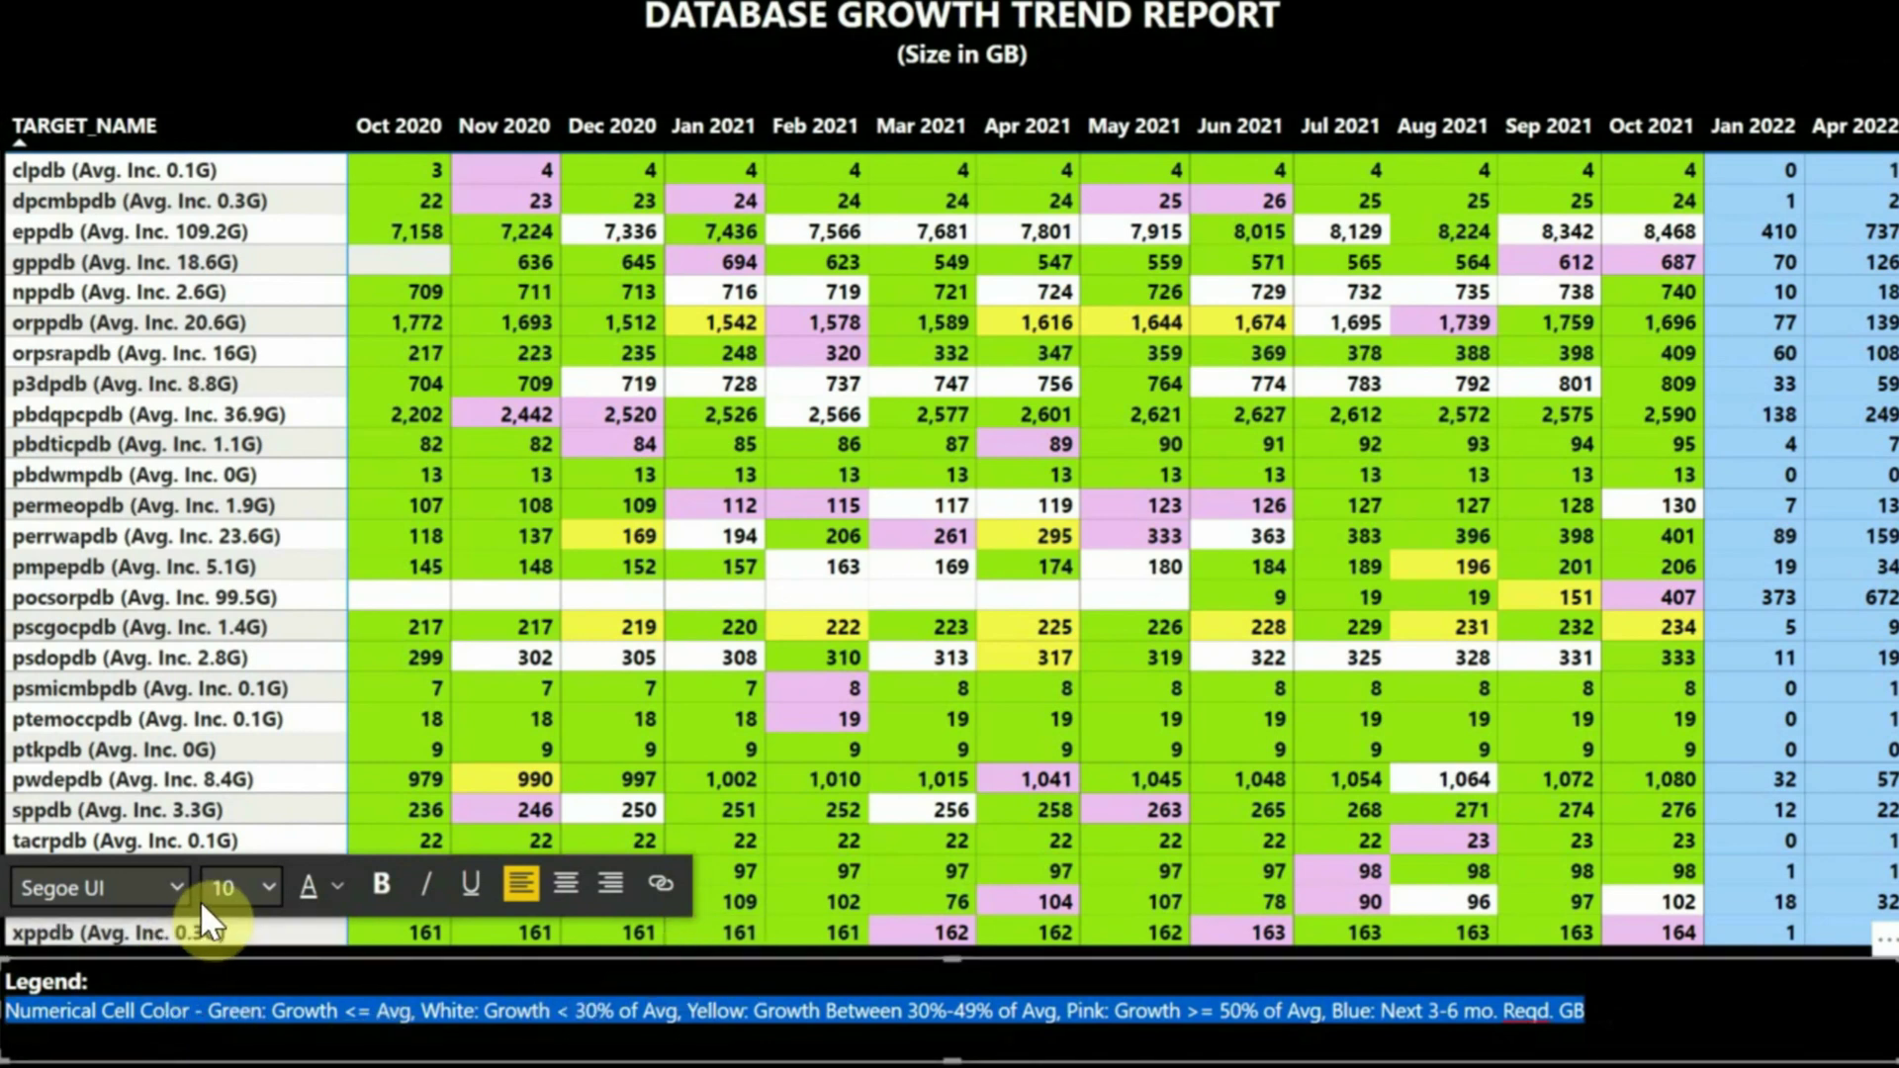
{"action": "left_click", "coordinate": [380, 890]}
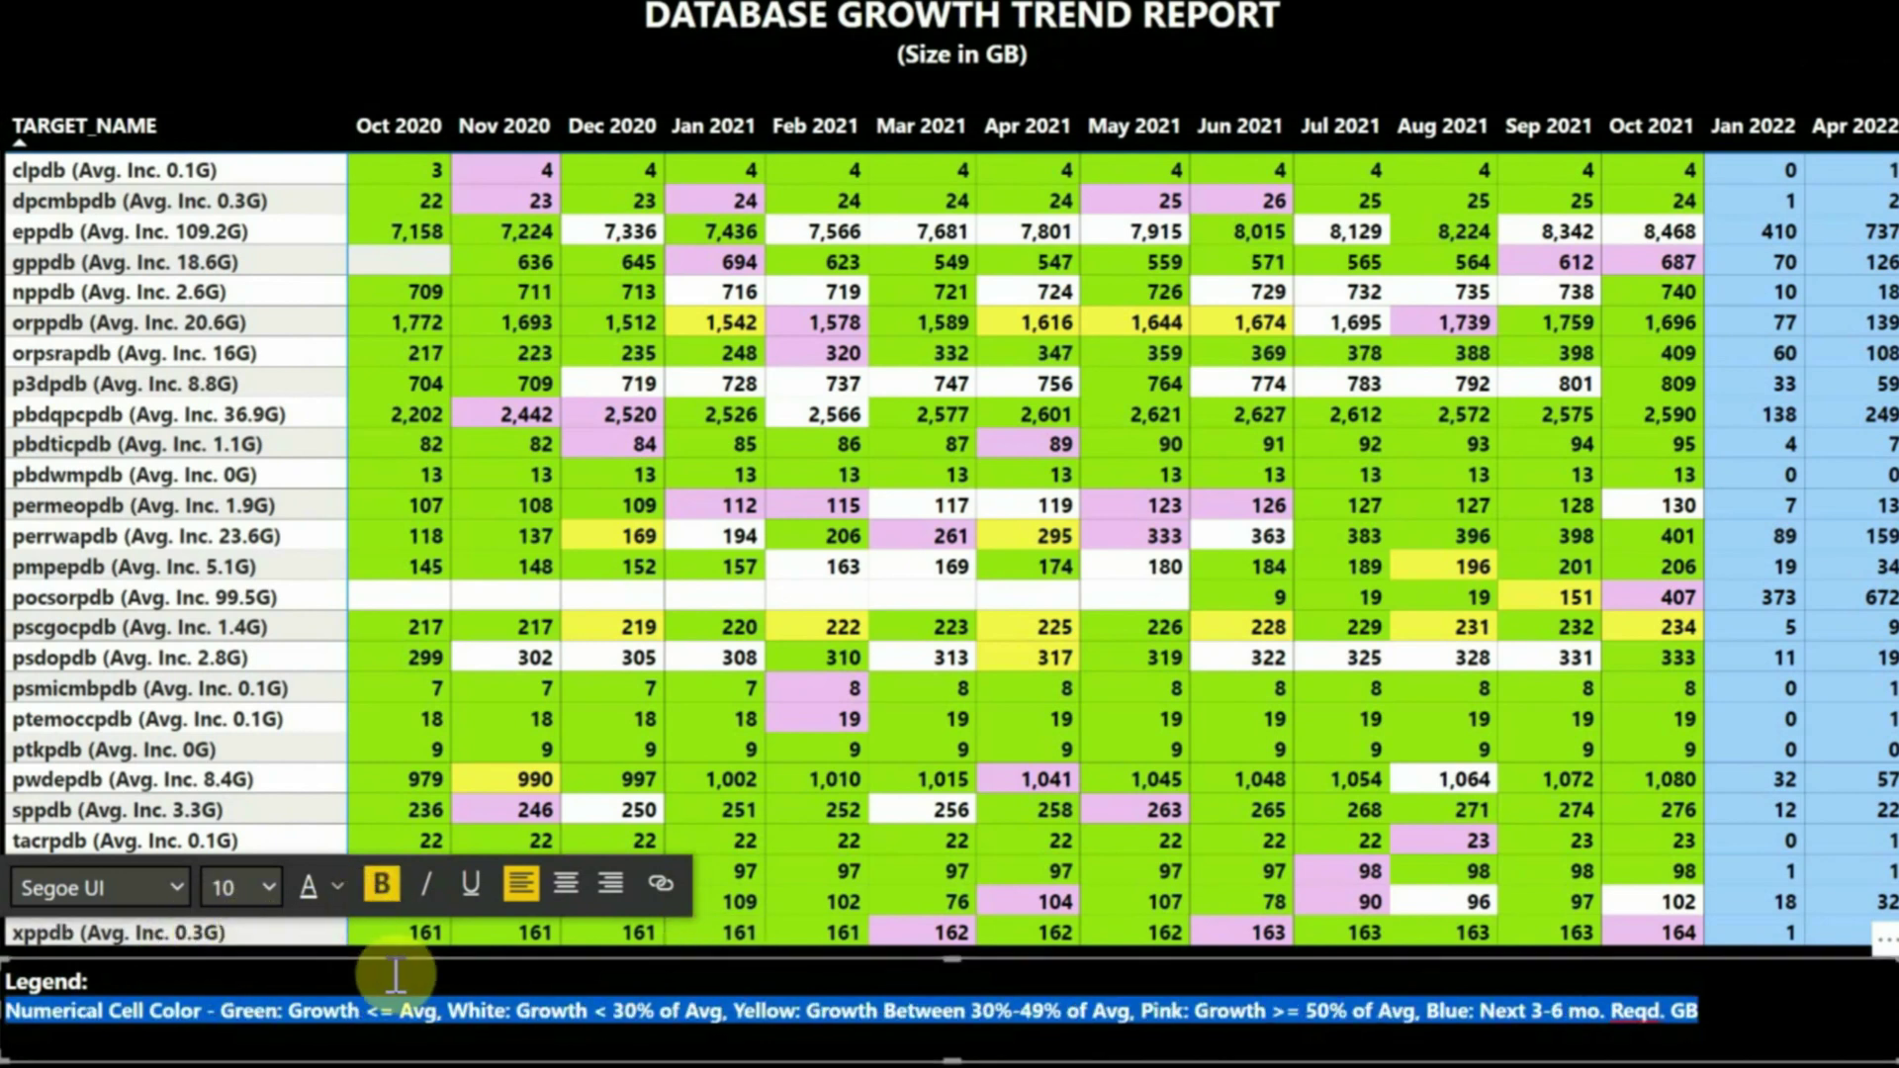
{"action": "left_click", "coordinate": [260, 888]}
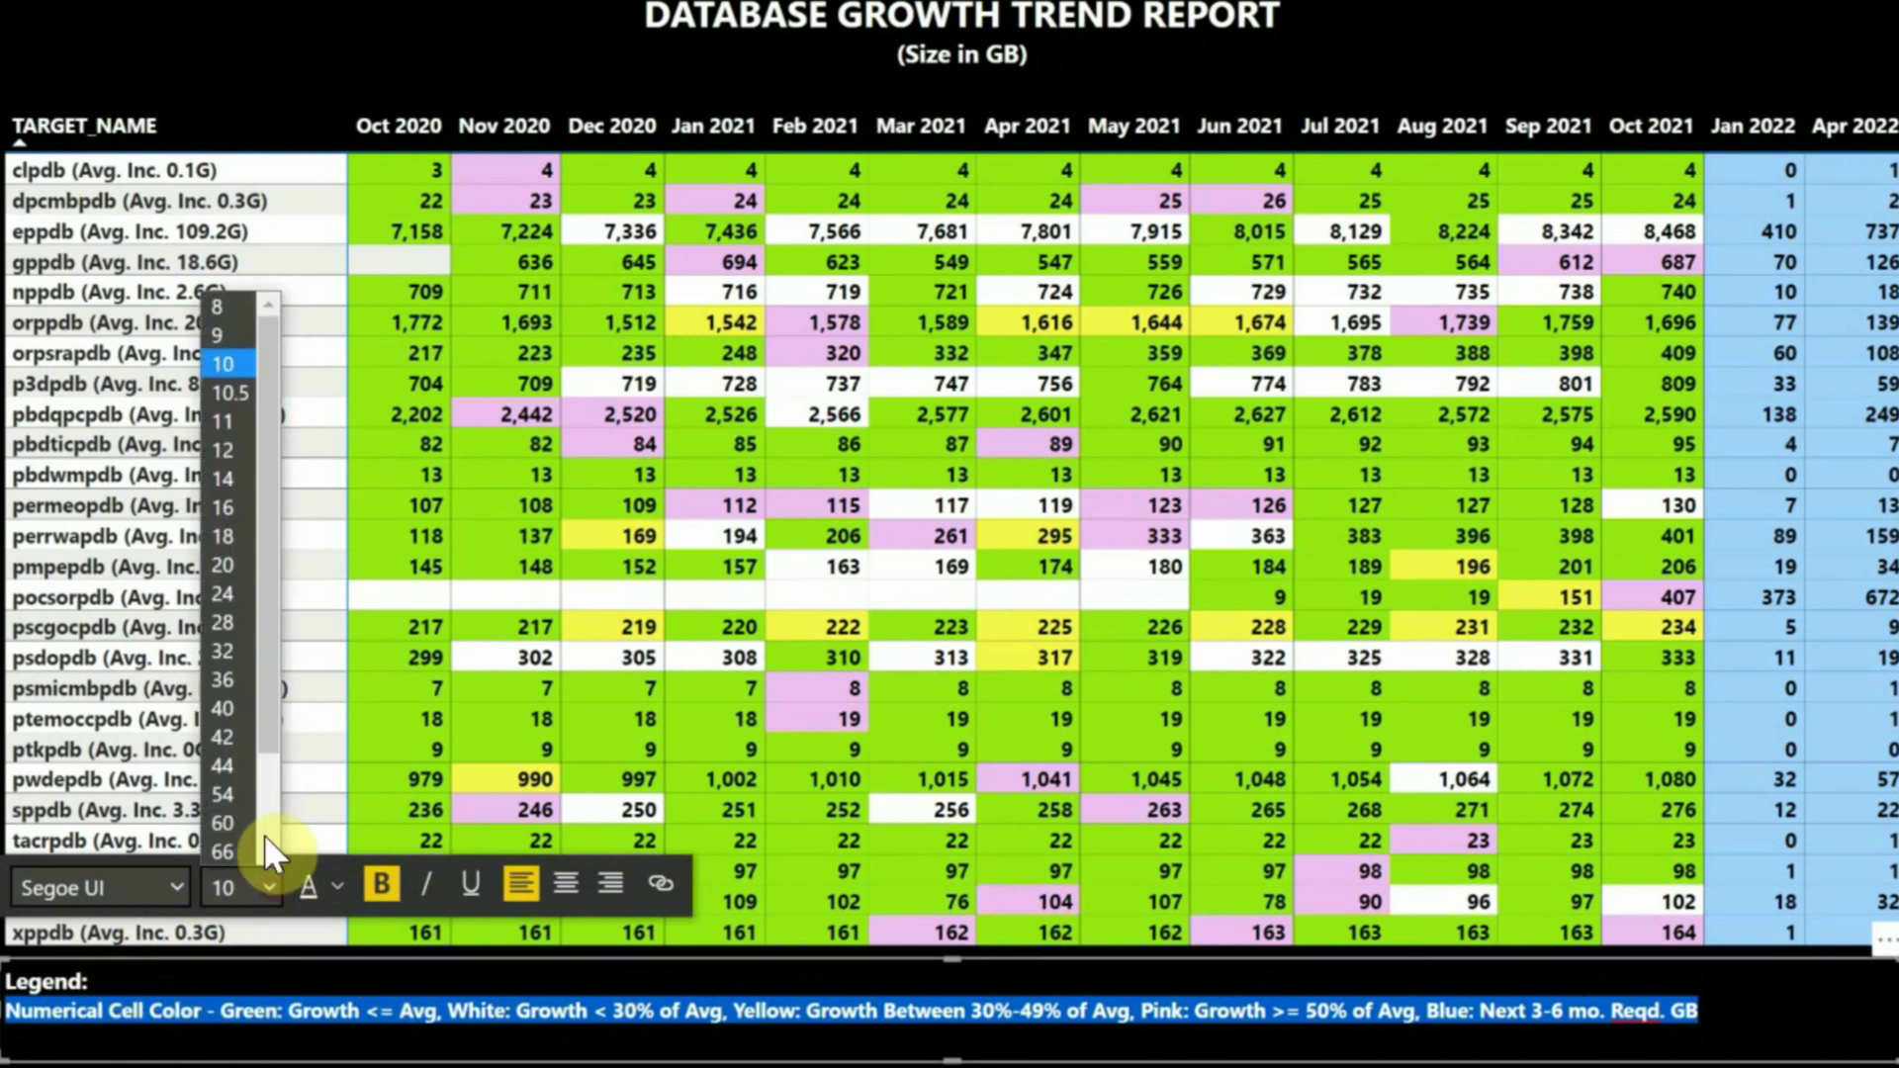
{"action": "left_click", "coordinate": [245, 421]}
{"action": "left_click", "coordinate": [145, 1012]}
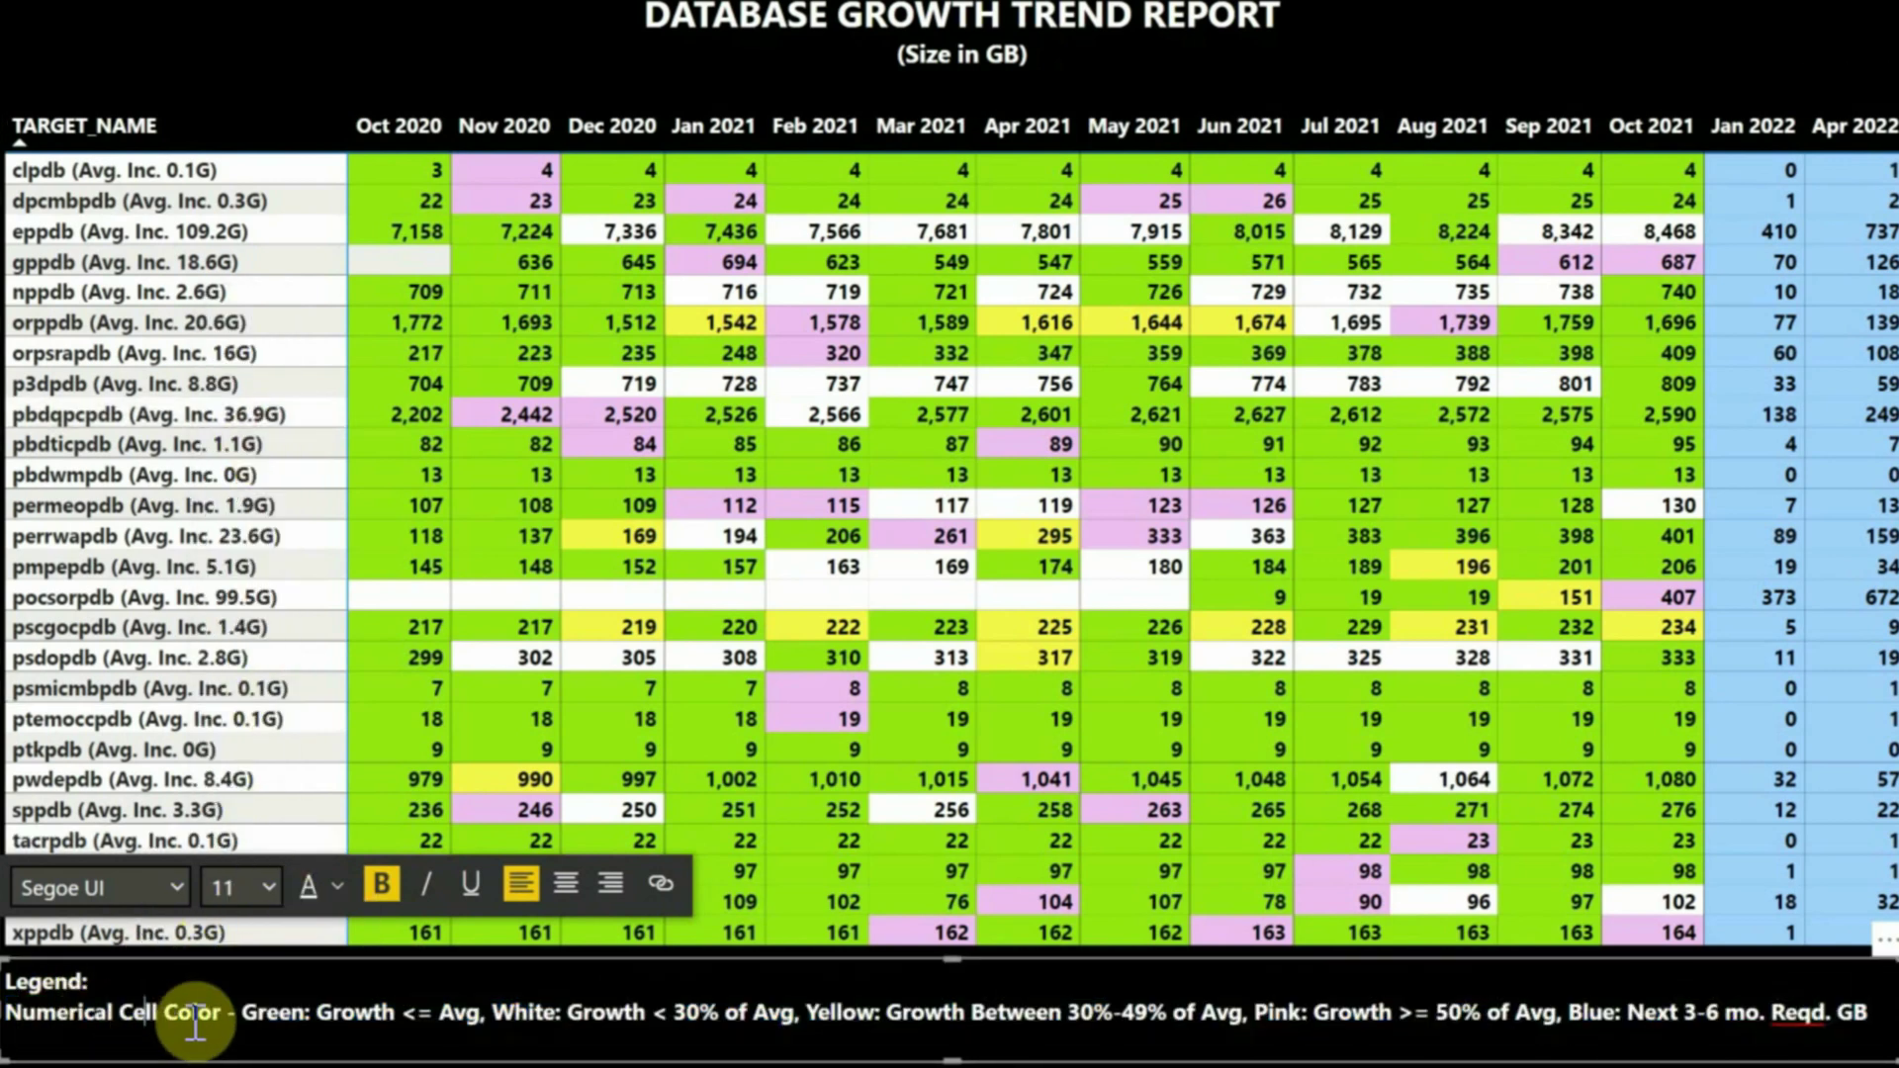
Step: Color the legend text "Green: Growth <= Avg" with the custom bright green #78ED17
{"action": "left_click_drag", "start_coordinate": [242, 1012], "coordinate": [483, 1021]}
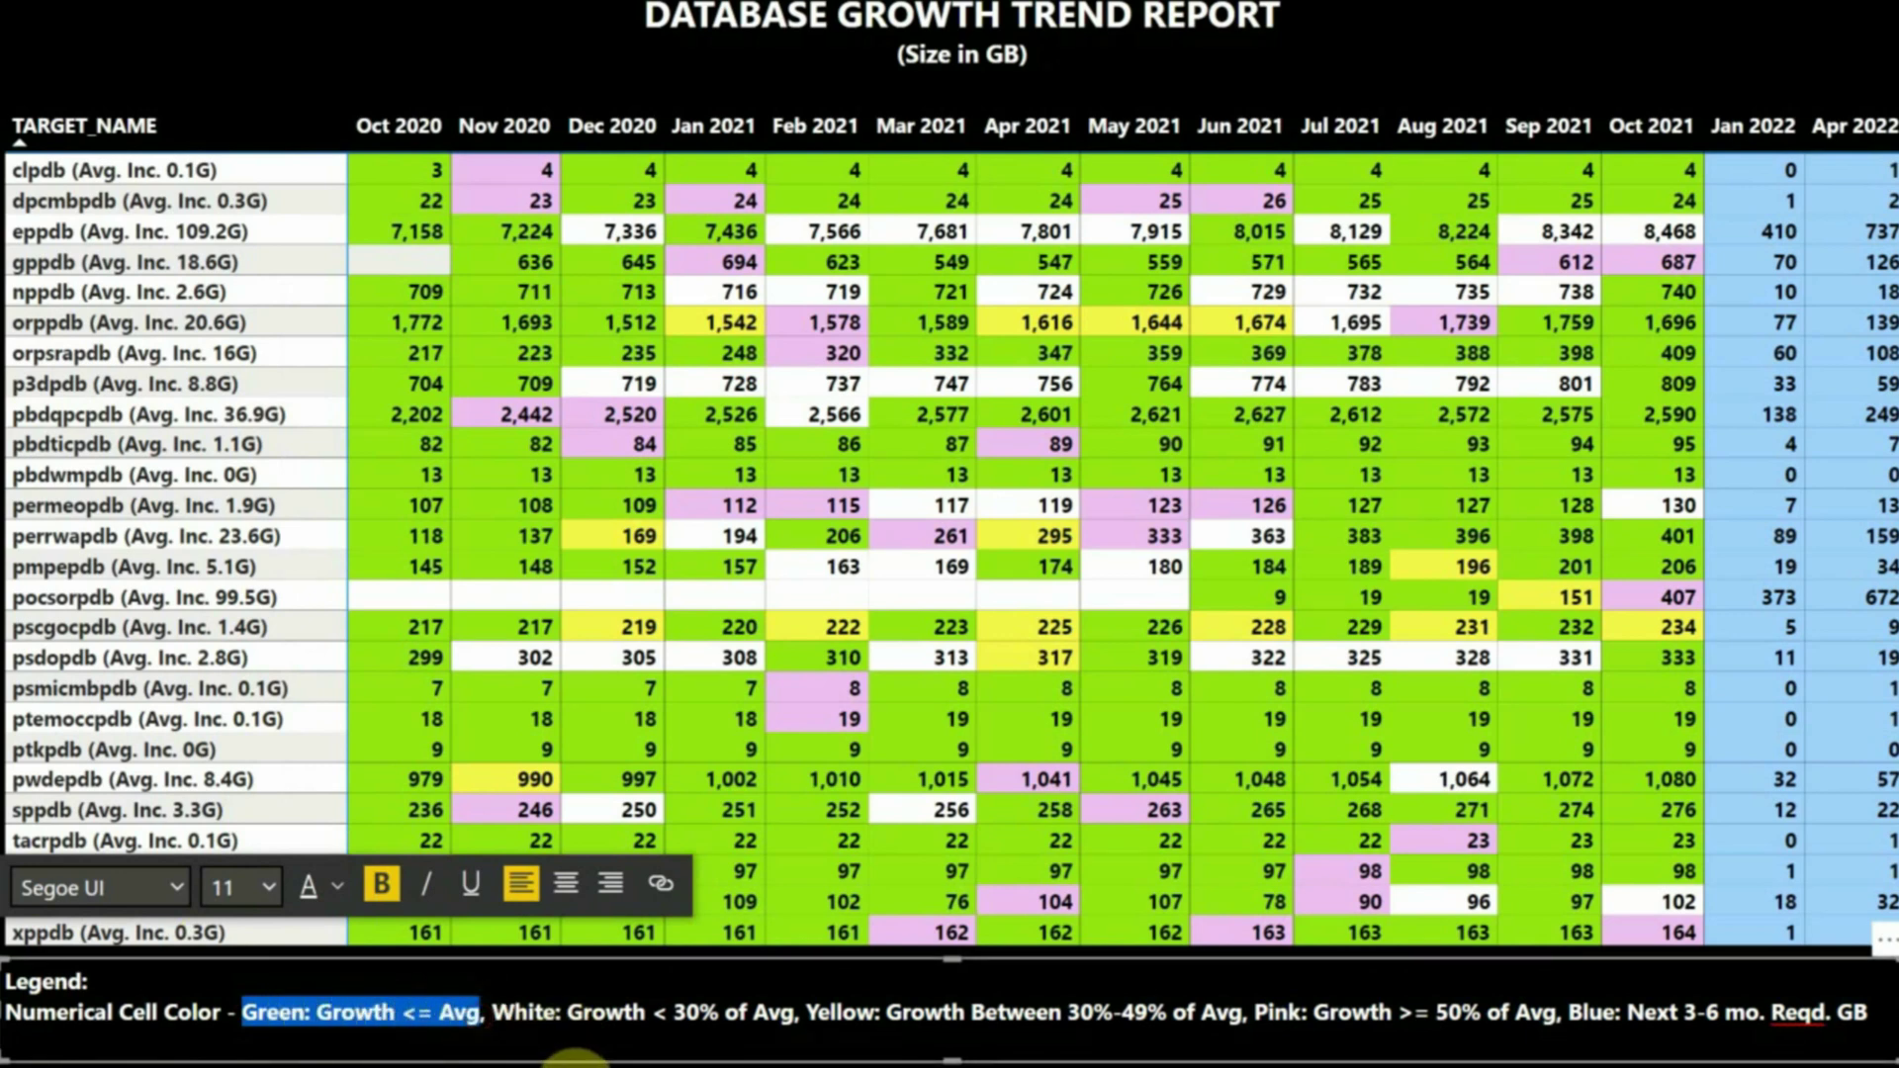
{"action": "left_click", "coordinate": [337, 886]}
{"action": "left_click", "coordinate": [425, 830]}
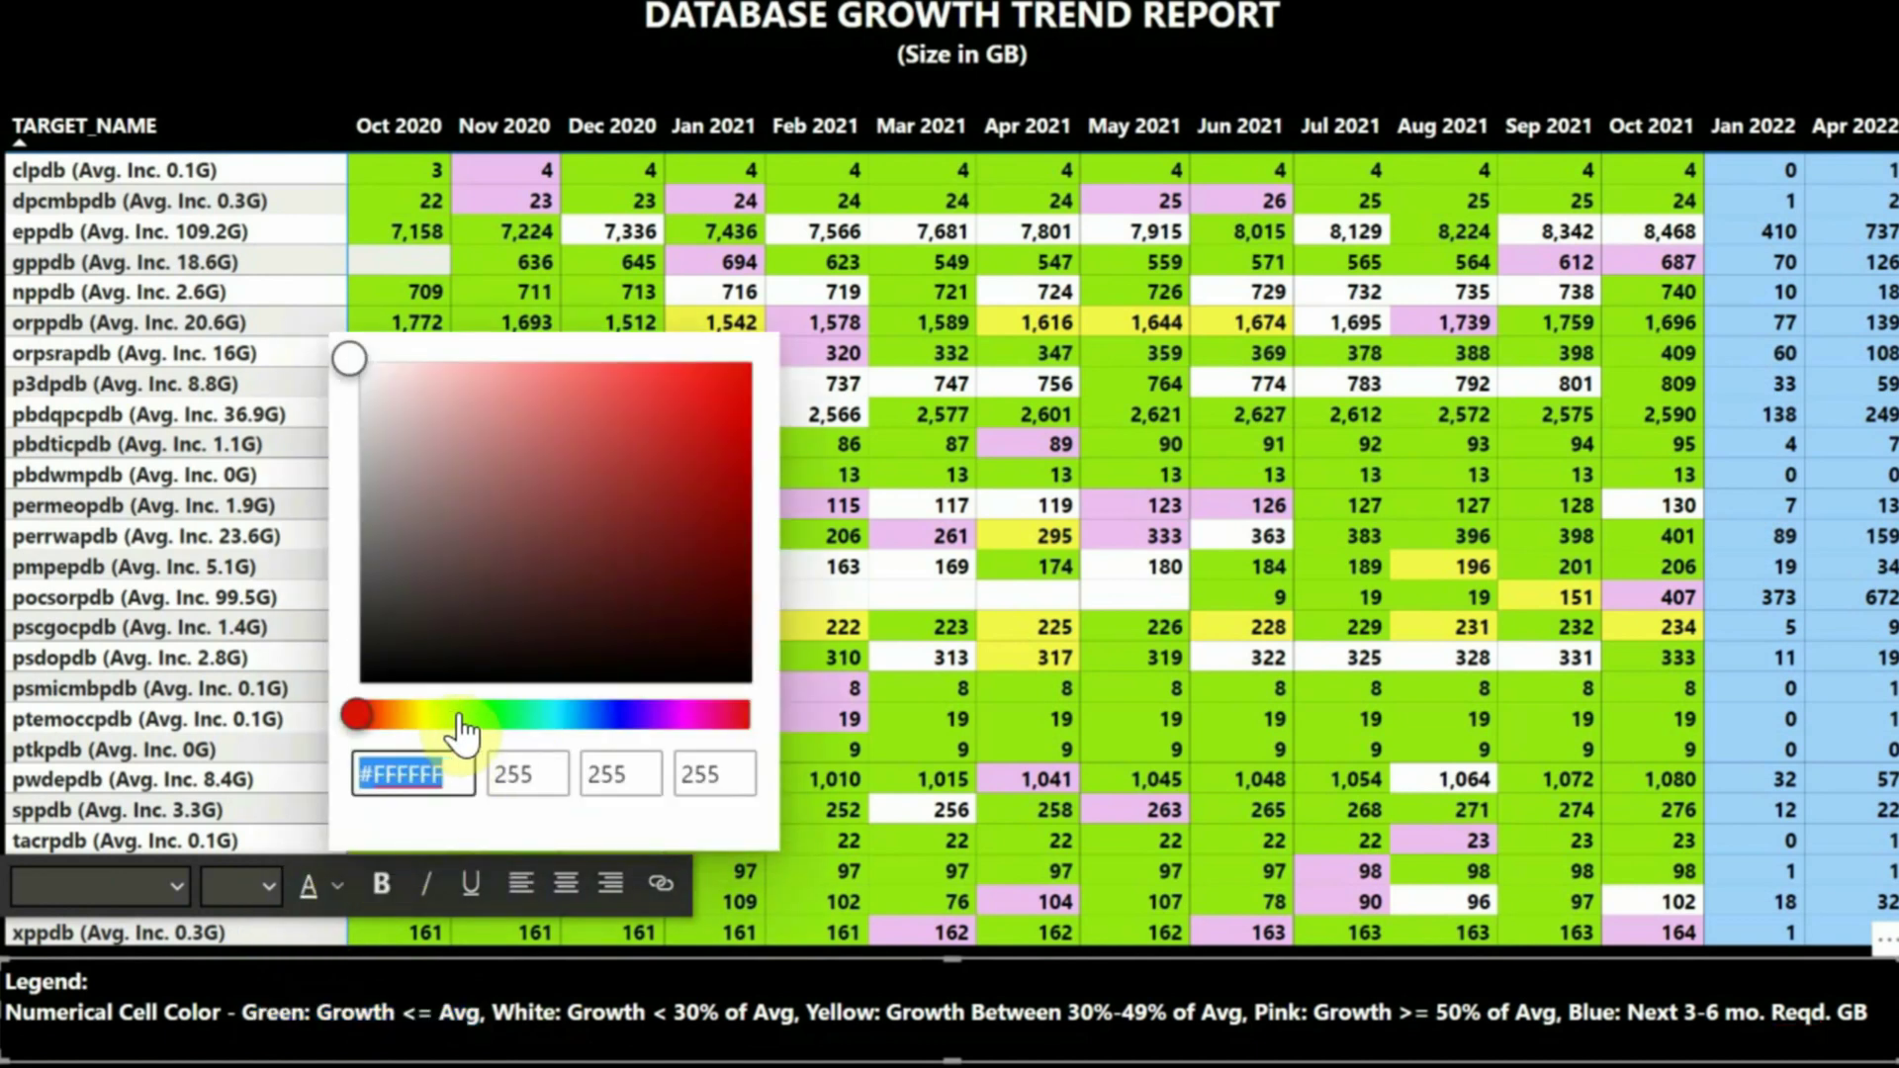
{"action": "left_click", "coordinate": [457, 714]}
{"action": "left_click", "coordinate": [714, 407]}
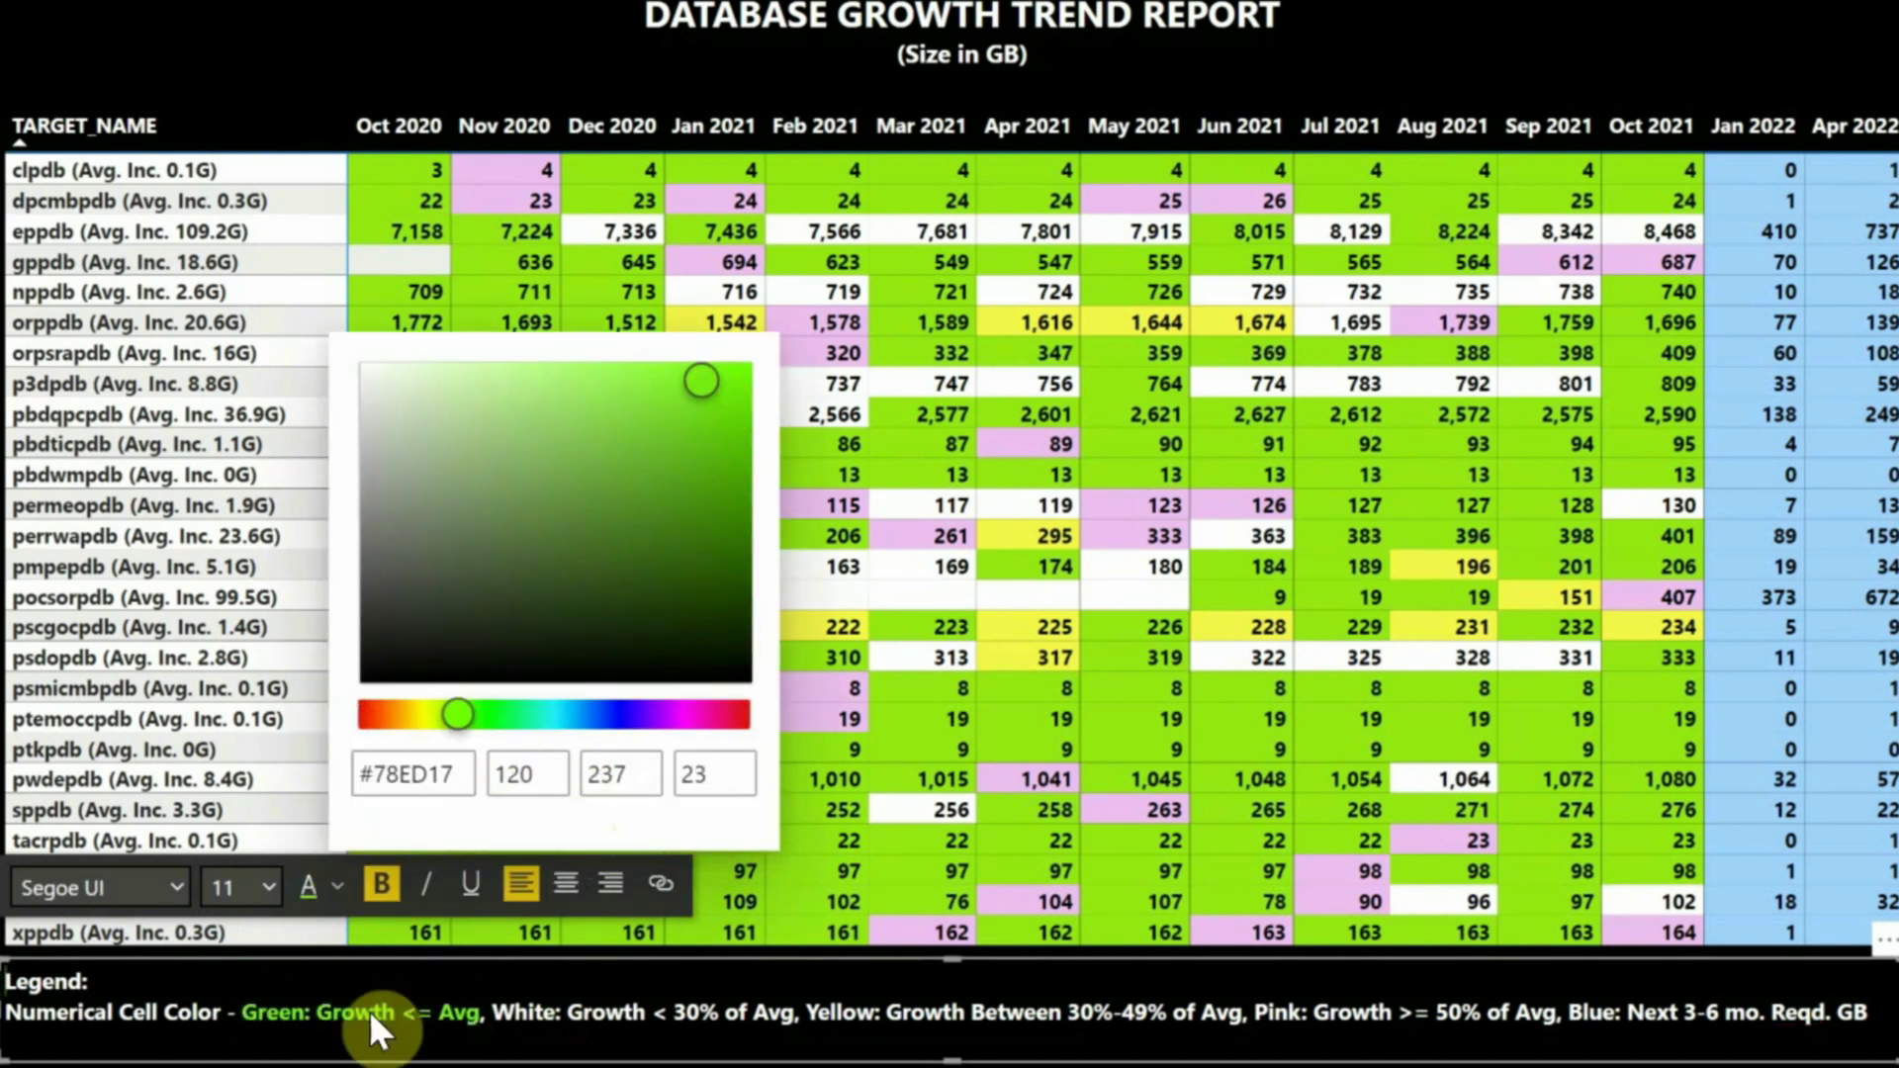
Step: Color the legend text "Yellow: Growth Between 30%-49% of Avg" with a custom bright yellow
{"action": "left_click", "coordinate": [497, 1011]}
{"action": "left_click_drag", "start_coordinate": [498, 1011], "coordinate": [1248, 1019]}
{"action": "left_click", "coordinate": [841, 1046]}
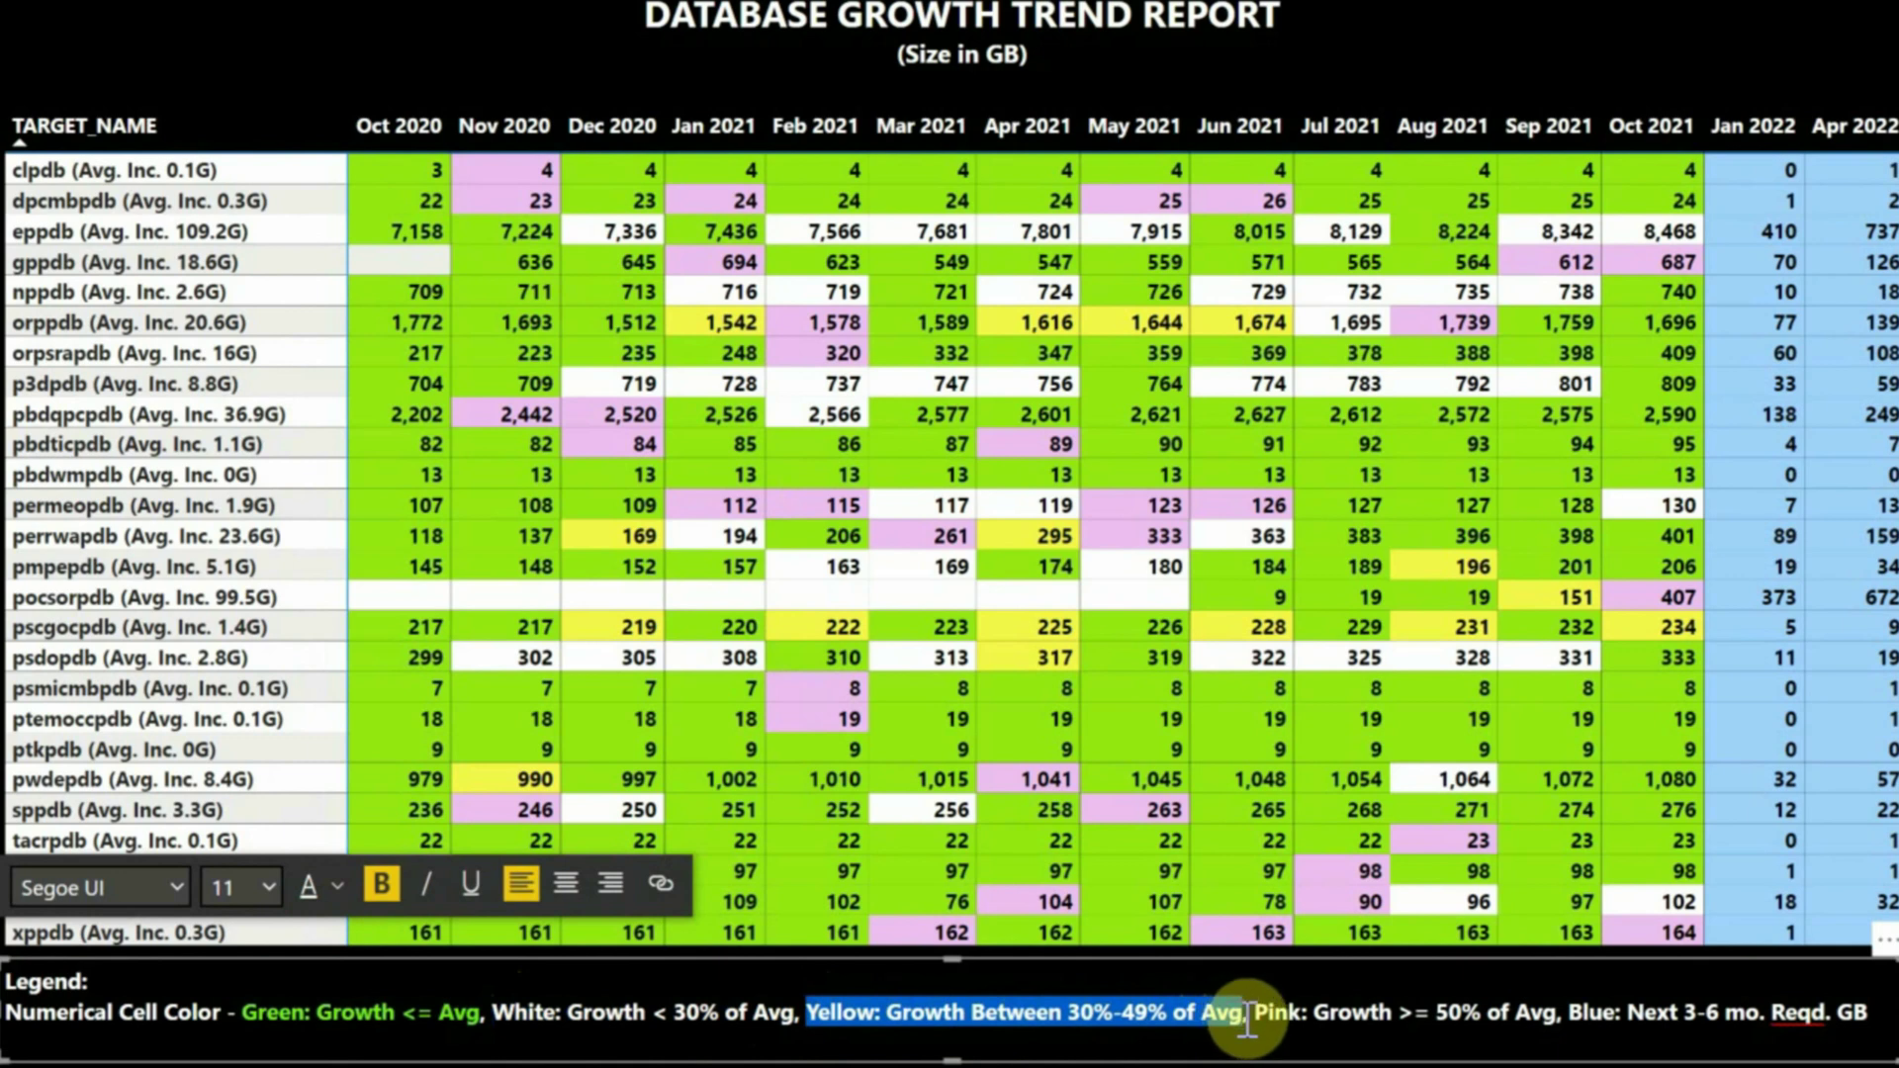
{"action": "left_click", "coordinate": [337, 887]}
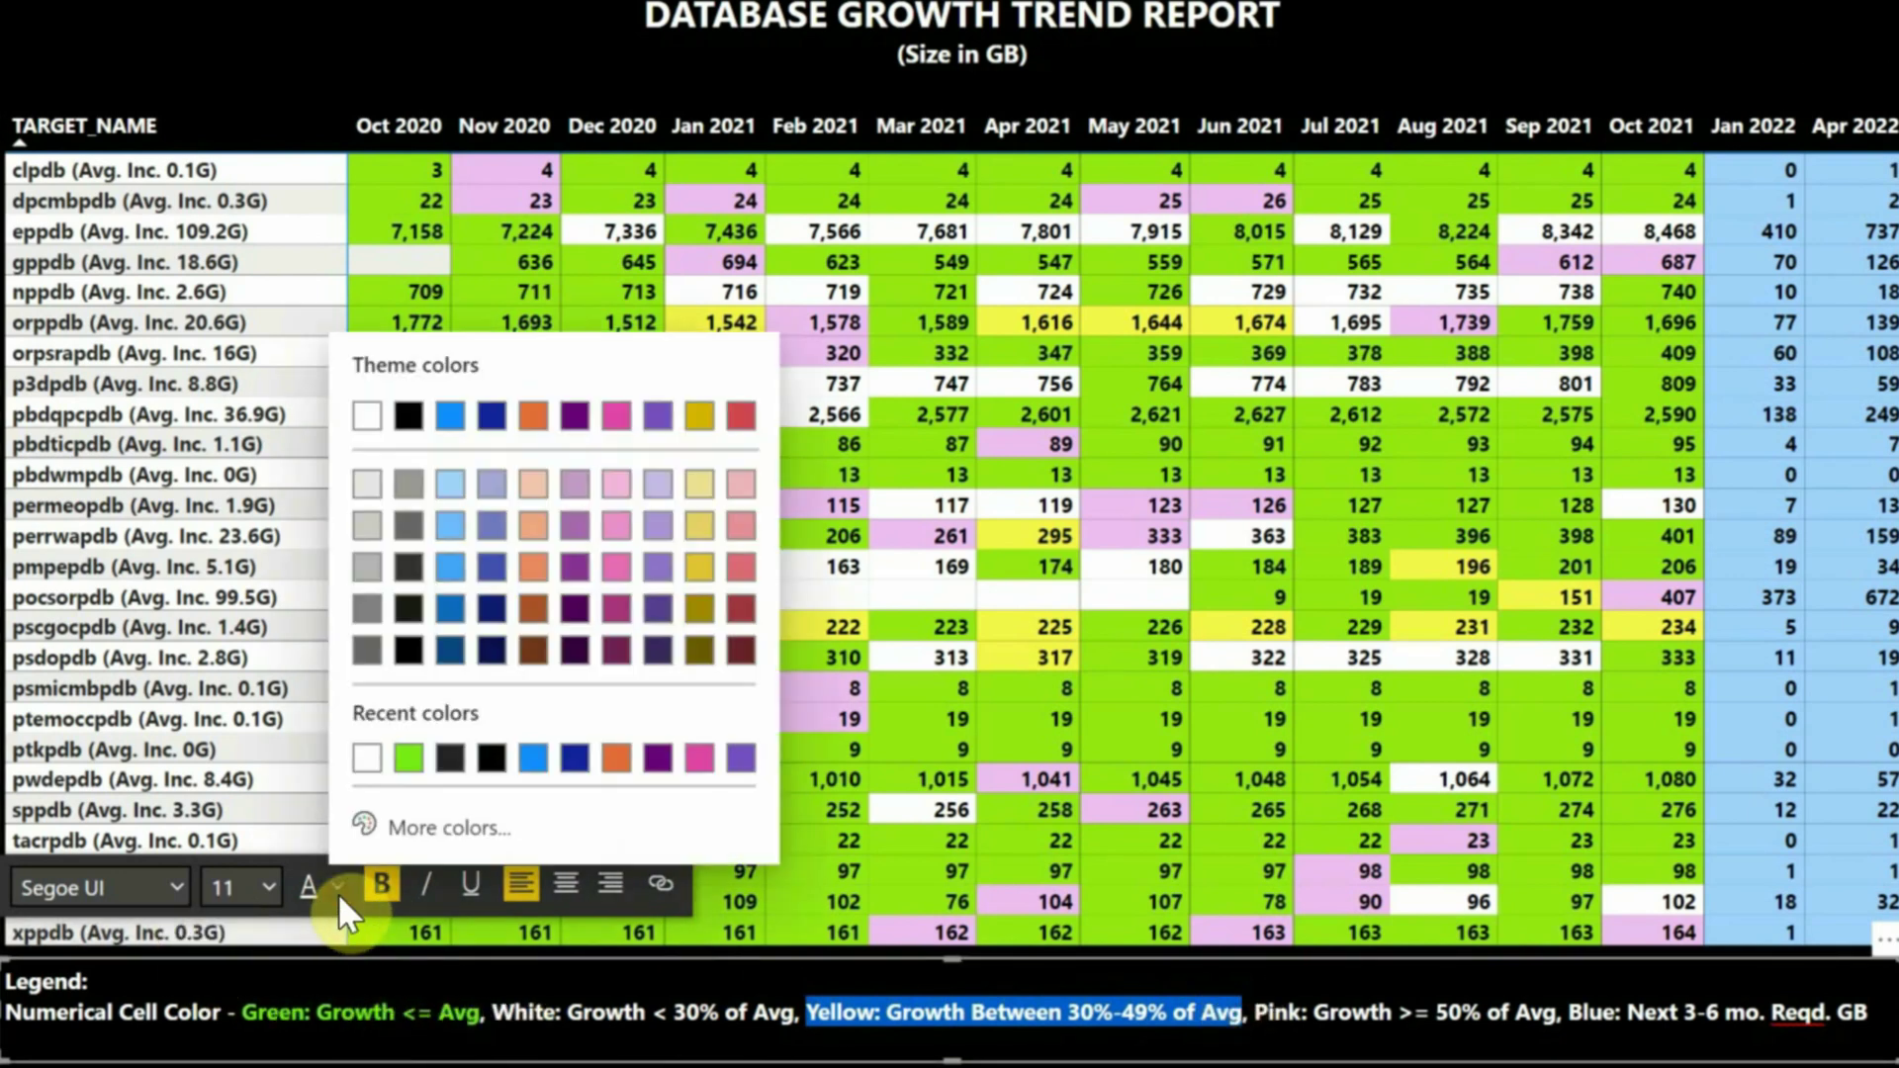
{"action": "left_click", "coordinate": [471, 836]}
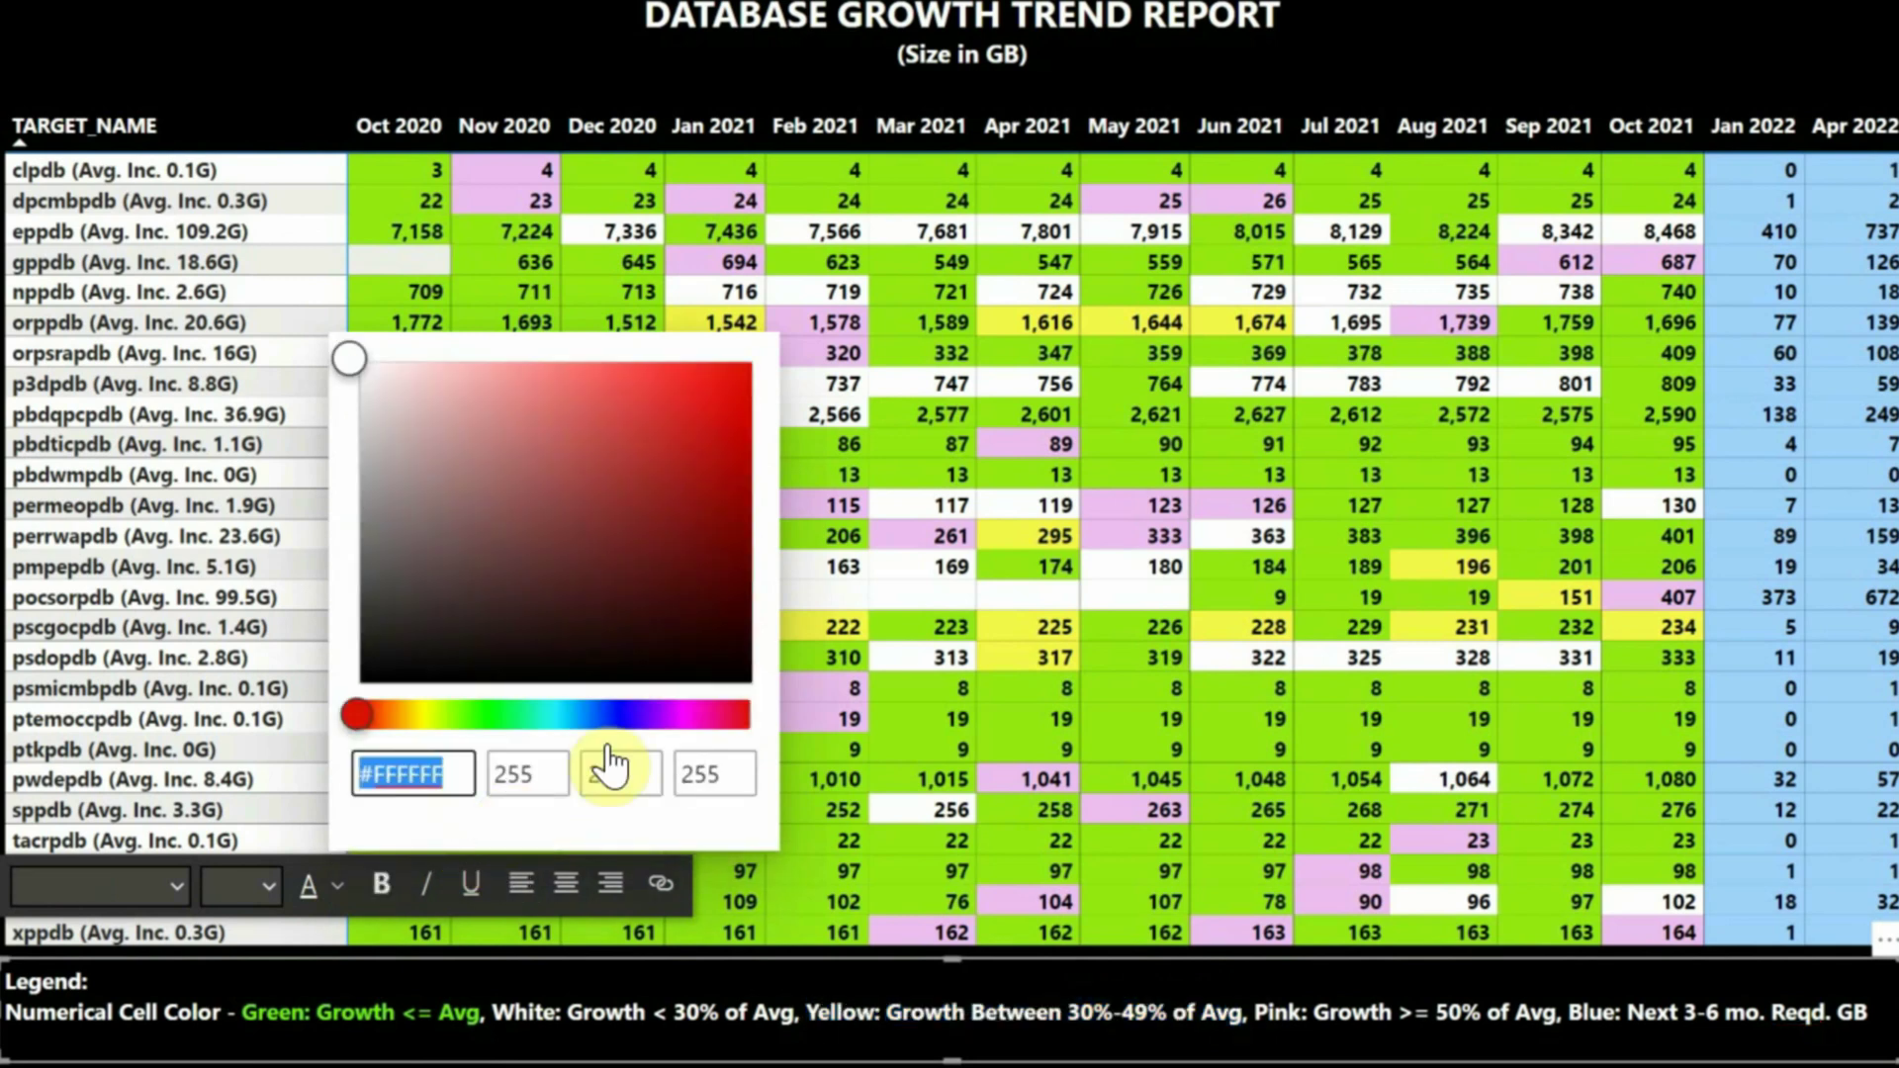
{"action": "left_click", "coordinate": [423, 713]}
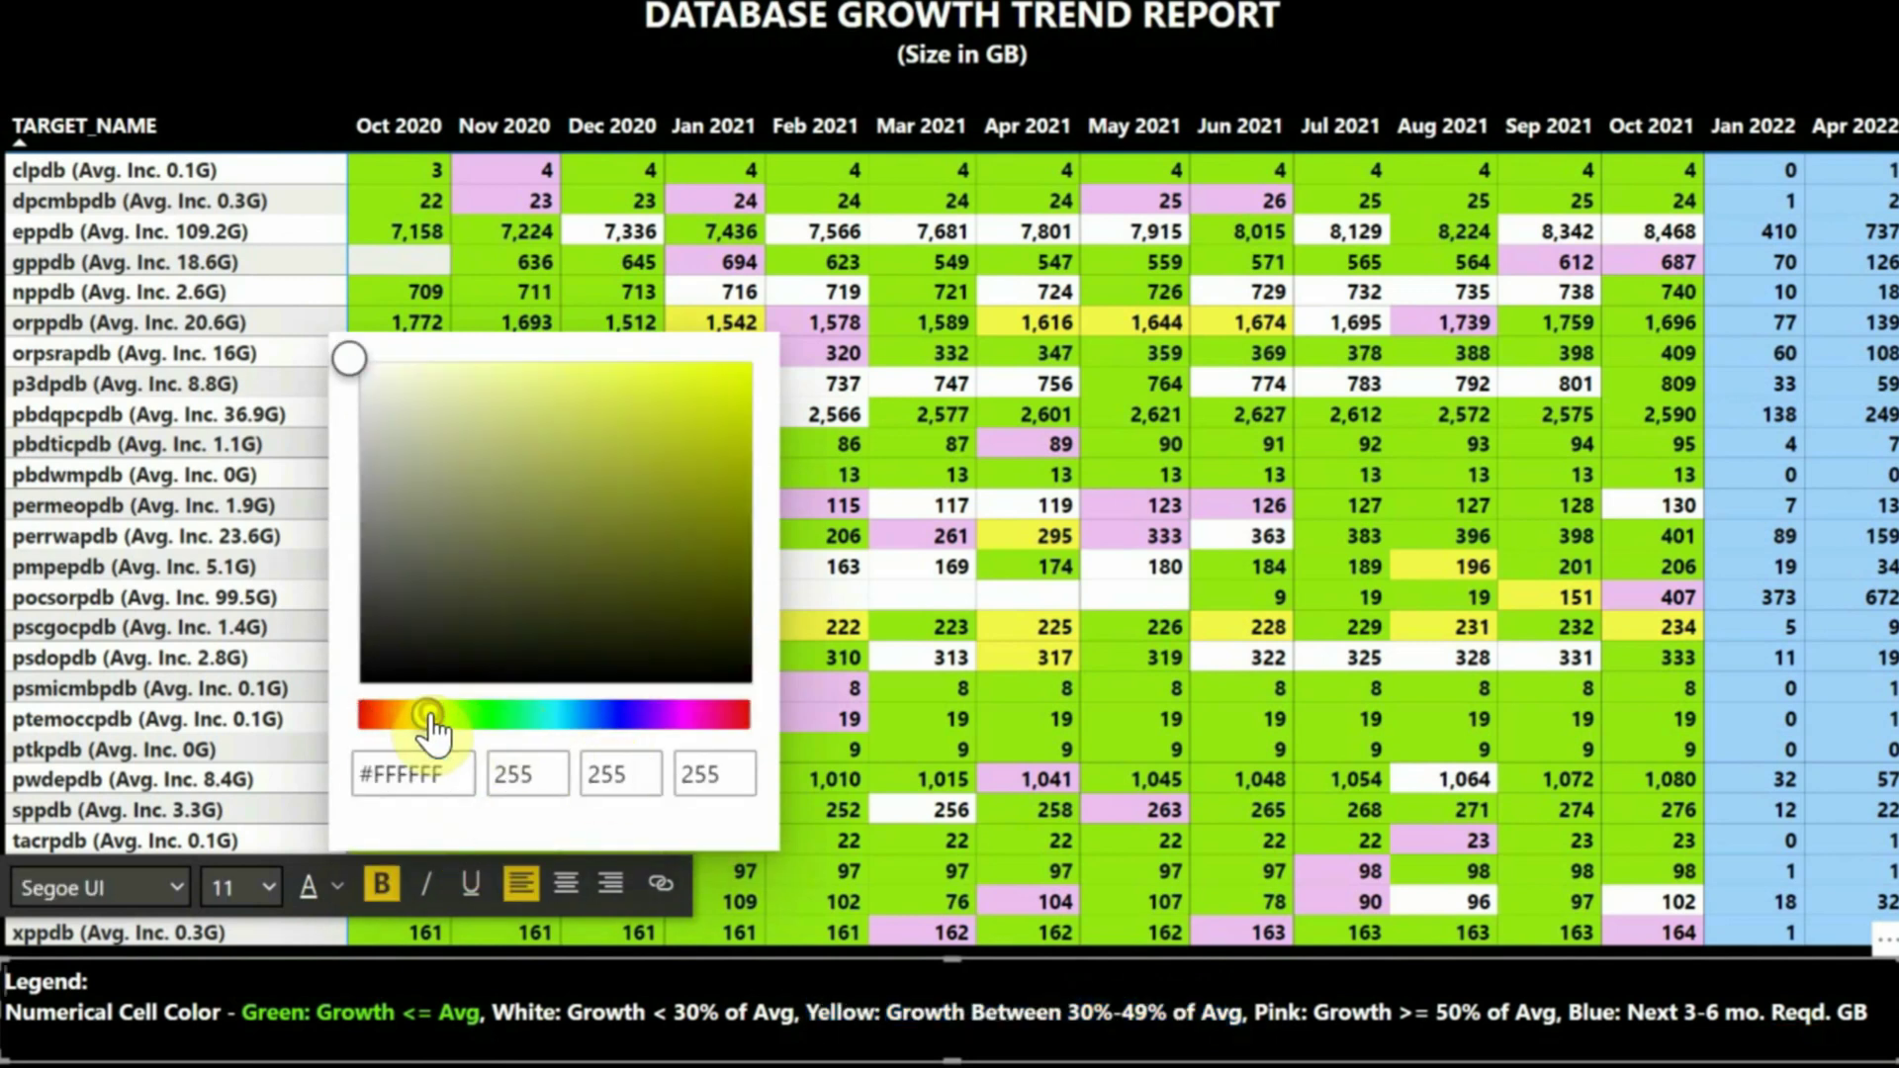
{"action": "left_click", "coordinate": [710, 372]}
Step: Color the legend text "Pink: Growth >= 50% of Avg" with the recently used pink
{"action": "left_click", "coordinate": [1311, 1018]}
{"action": "left_click_drag", "start_coordinate": [1311, 1019], "coordinate": [1557, 1028]}
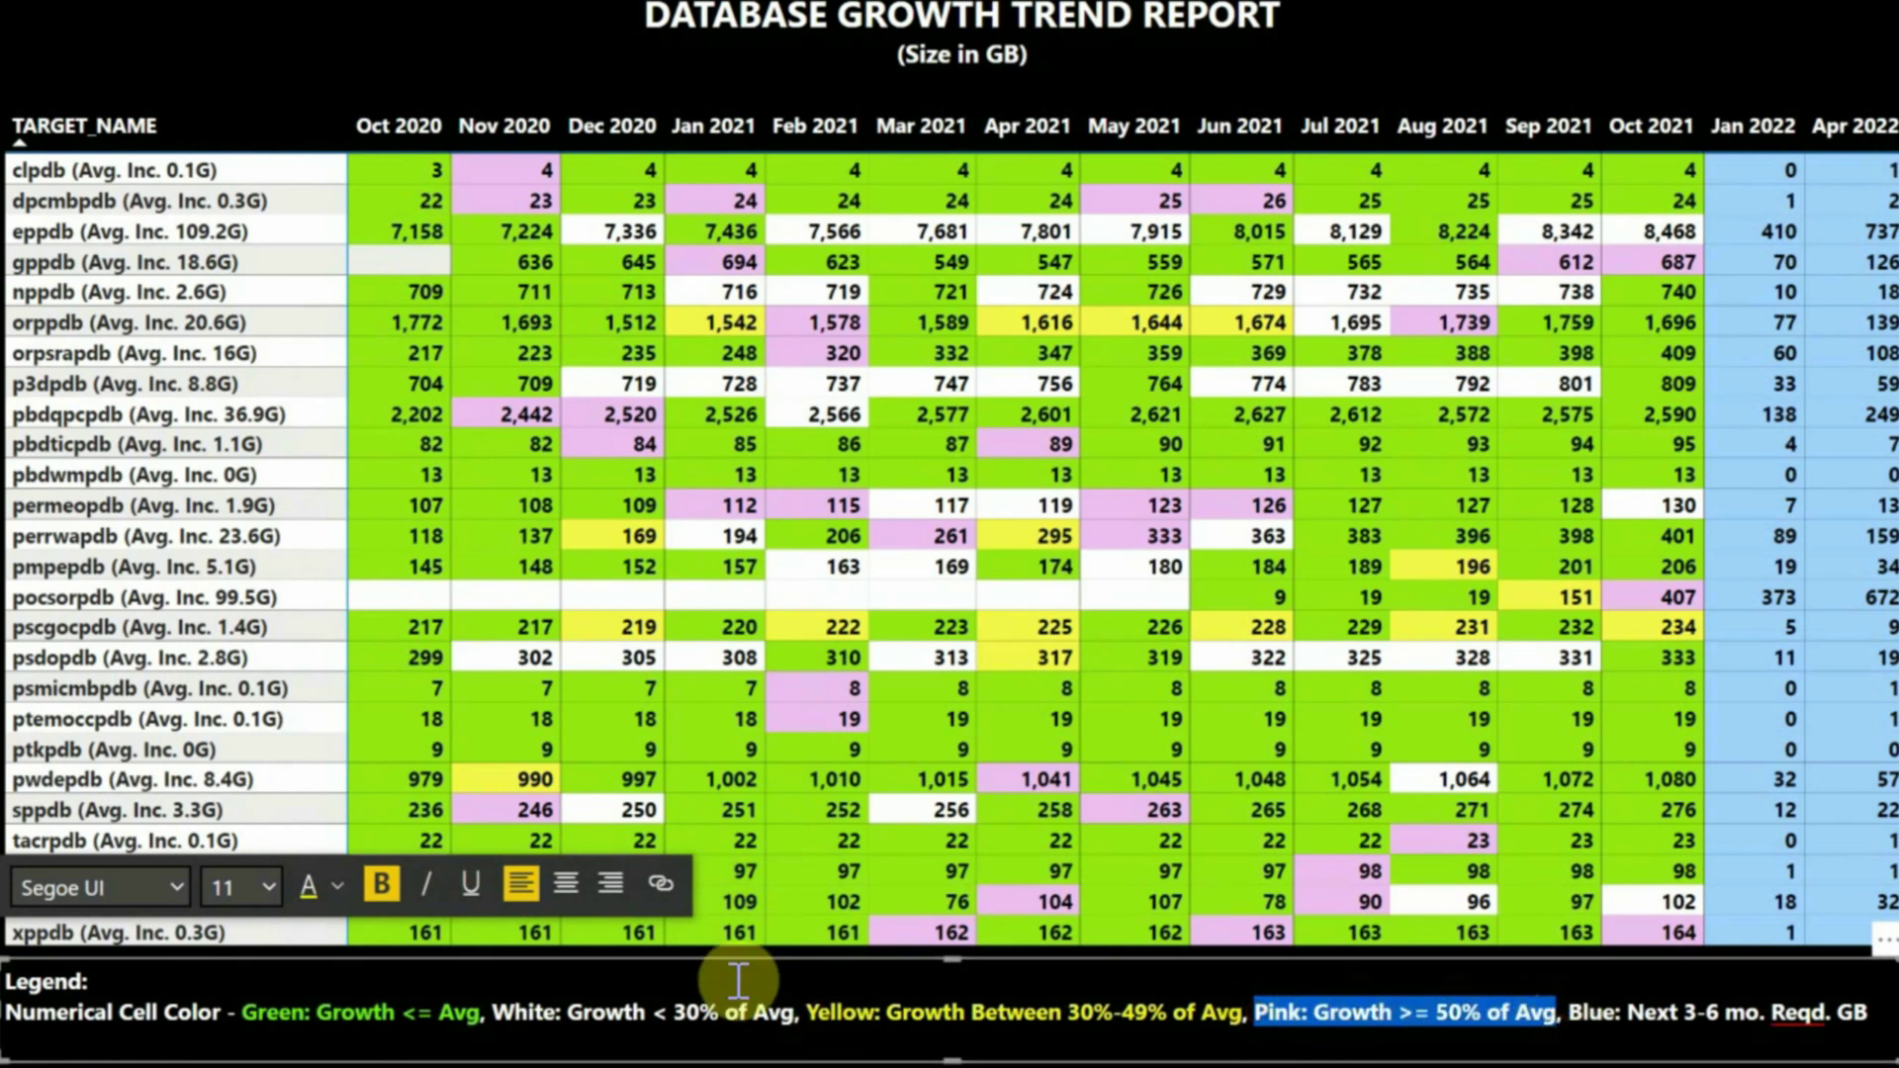
{"action": "left_click", "coordinate": [337, 887]}
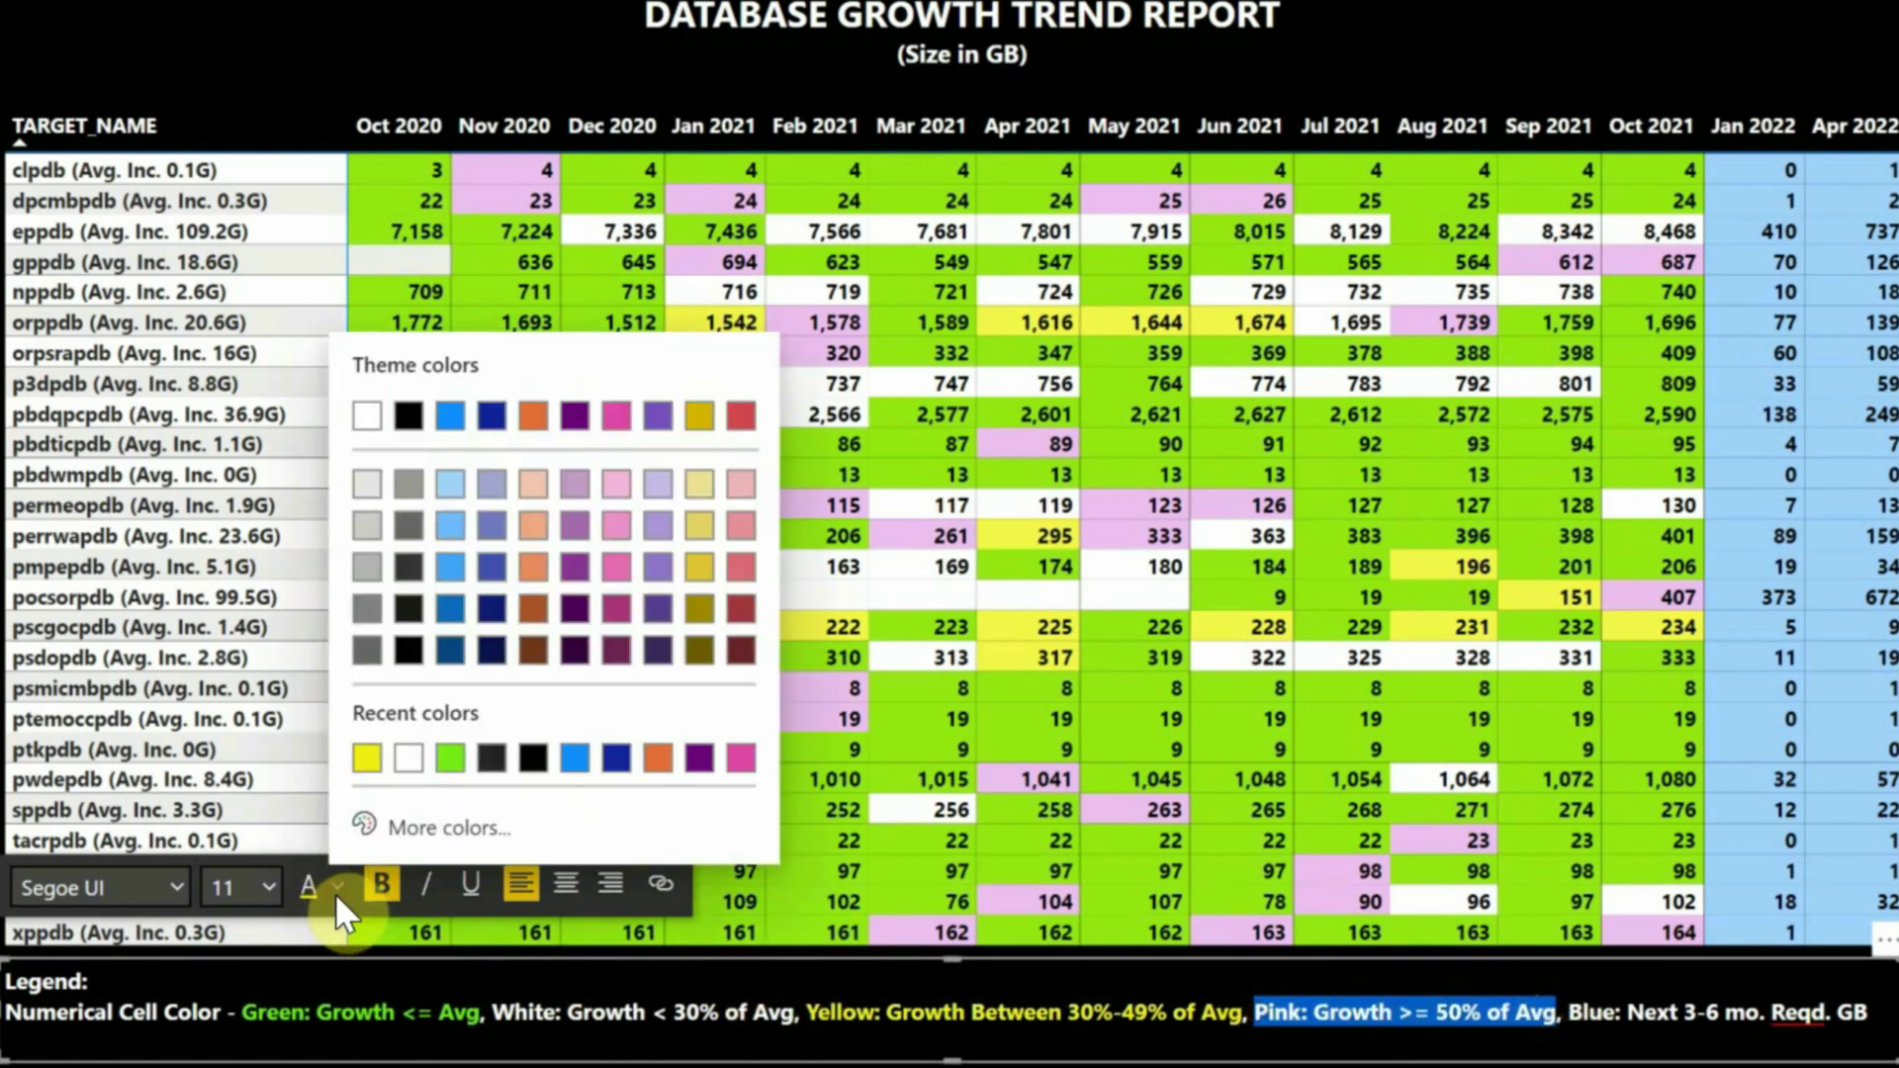
{"action": "left_click", "coordinate": [741, 758]}
Step: Color the legend text "Blue: Next 3-6 mo. Reqd. GB" with the recently used light blue and deselect the text box
{"action": "left_click", "coordinate": [1596, 1060]}
{"action": "left_click_drag", "start_coordinate": [1570, 1014], "coordinate": [1867, 1018]}
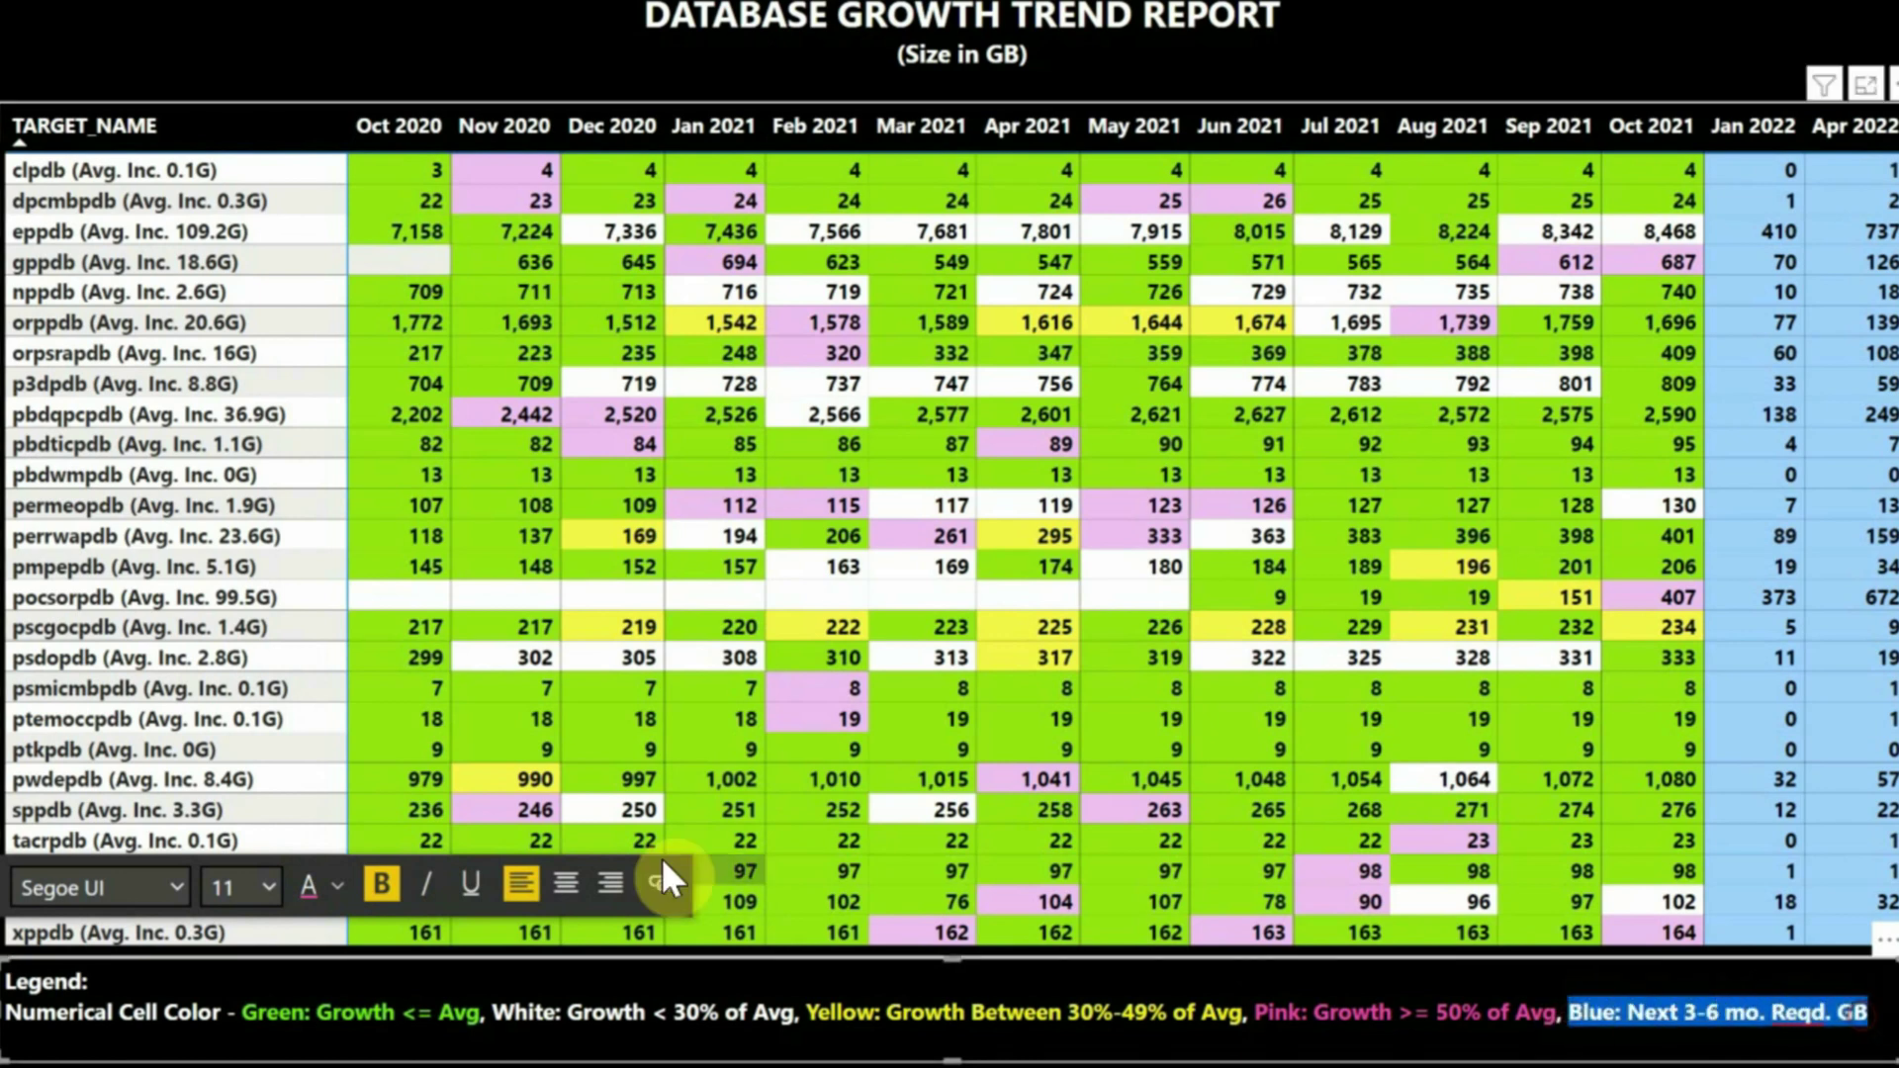
{"action": "left_click", "coordinate": [338, 887]}
{"action": "left_click", "coordinate": [614, 761]}
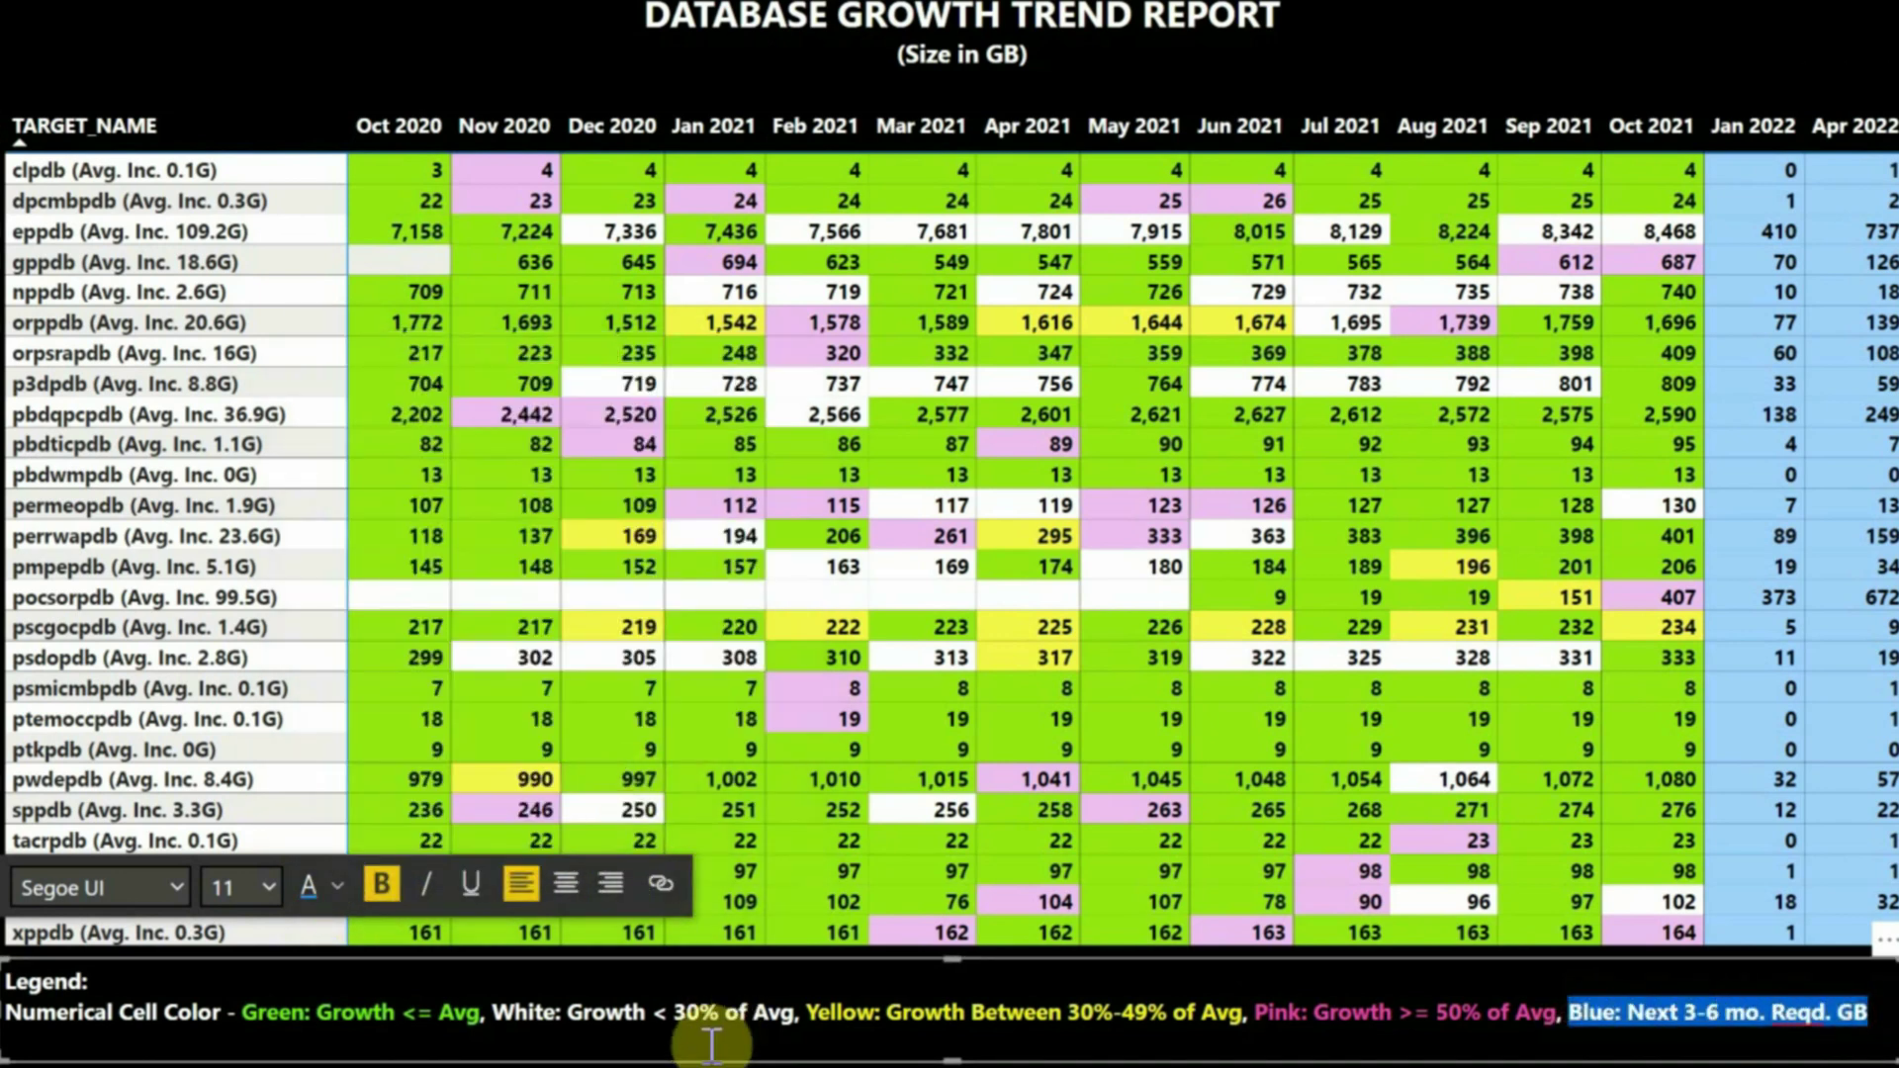
{"action": "left_click", "coordinate": [702, 1044]}
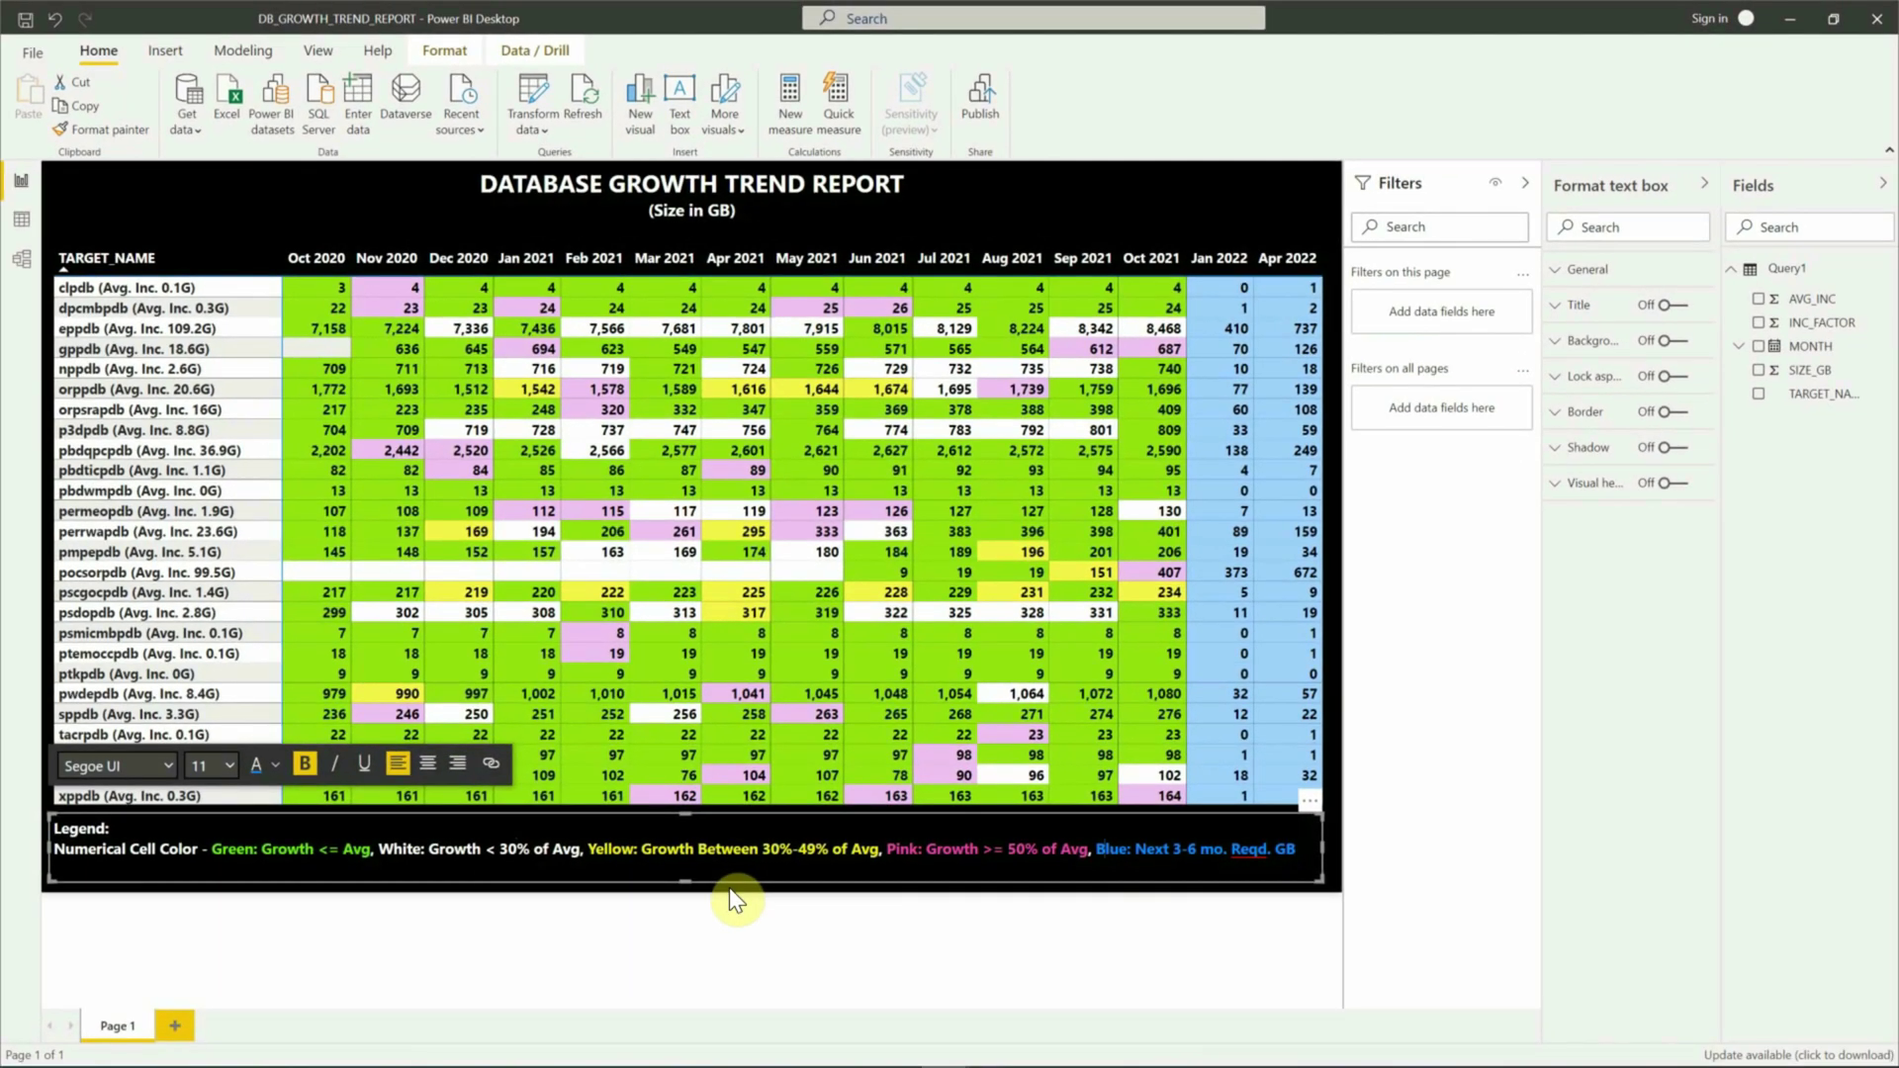
{"action": "left_click", "coordinate": [747, 899]}
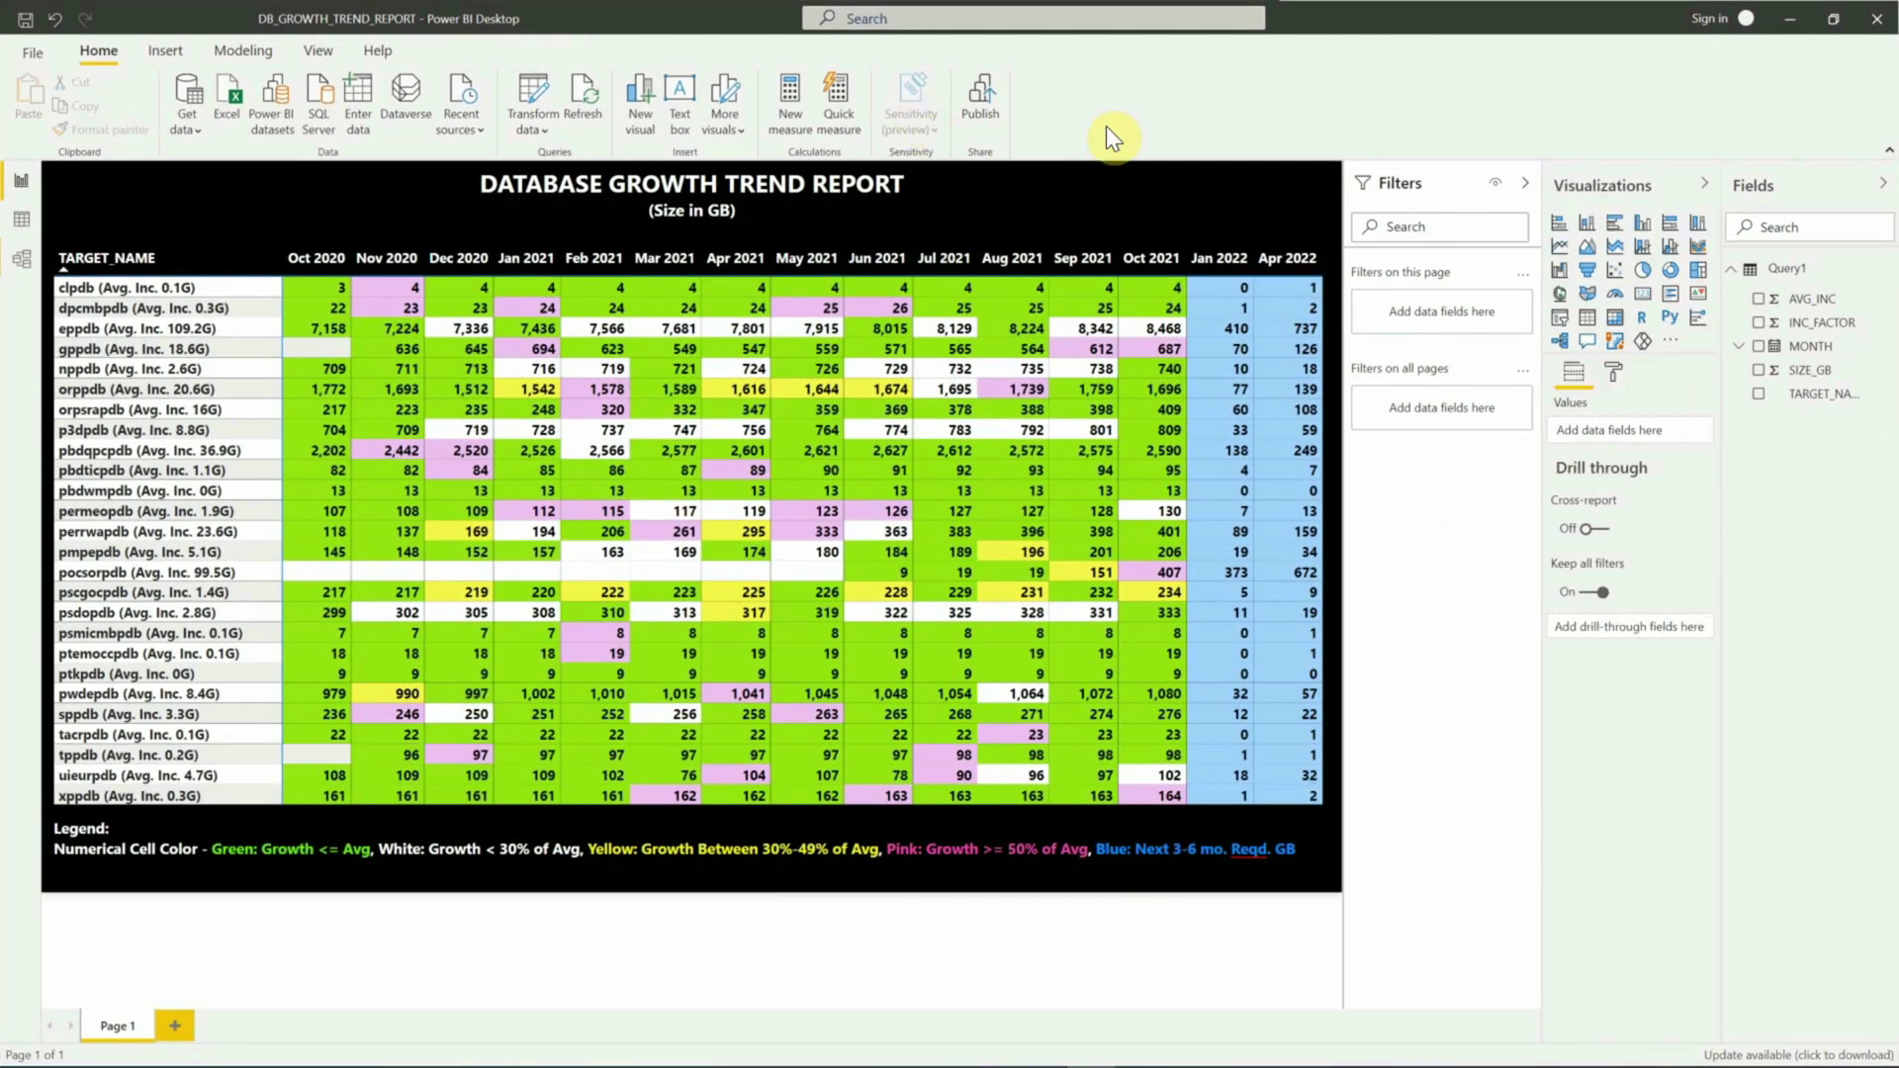